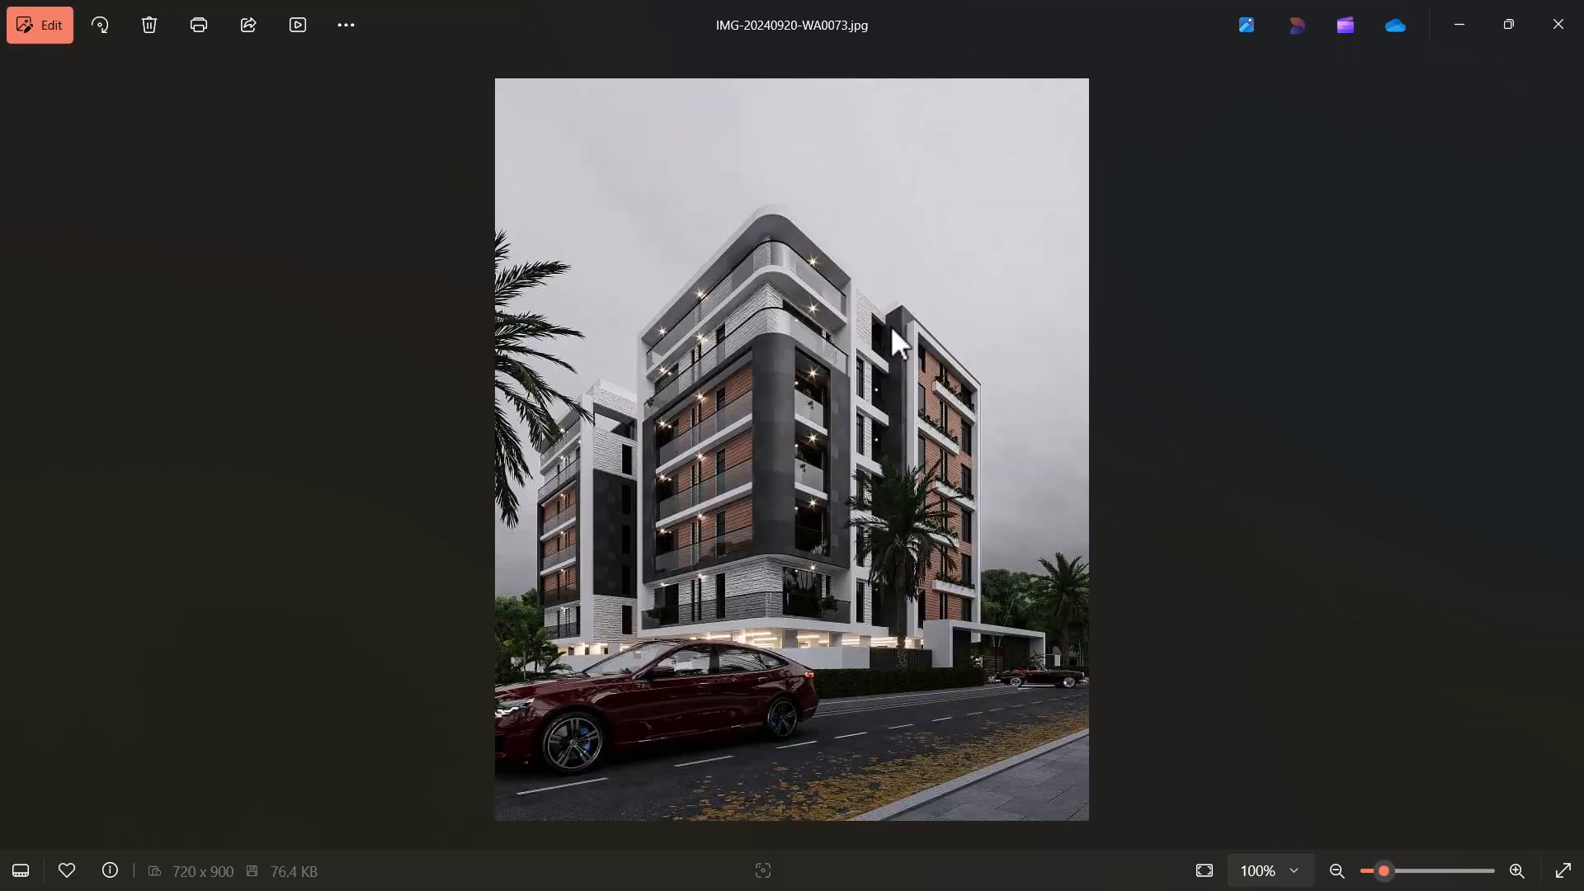
# Browse the exterior renderings of the apartment building from its different sides.
pyautogui.press('Left')
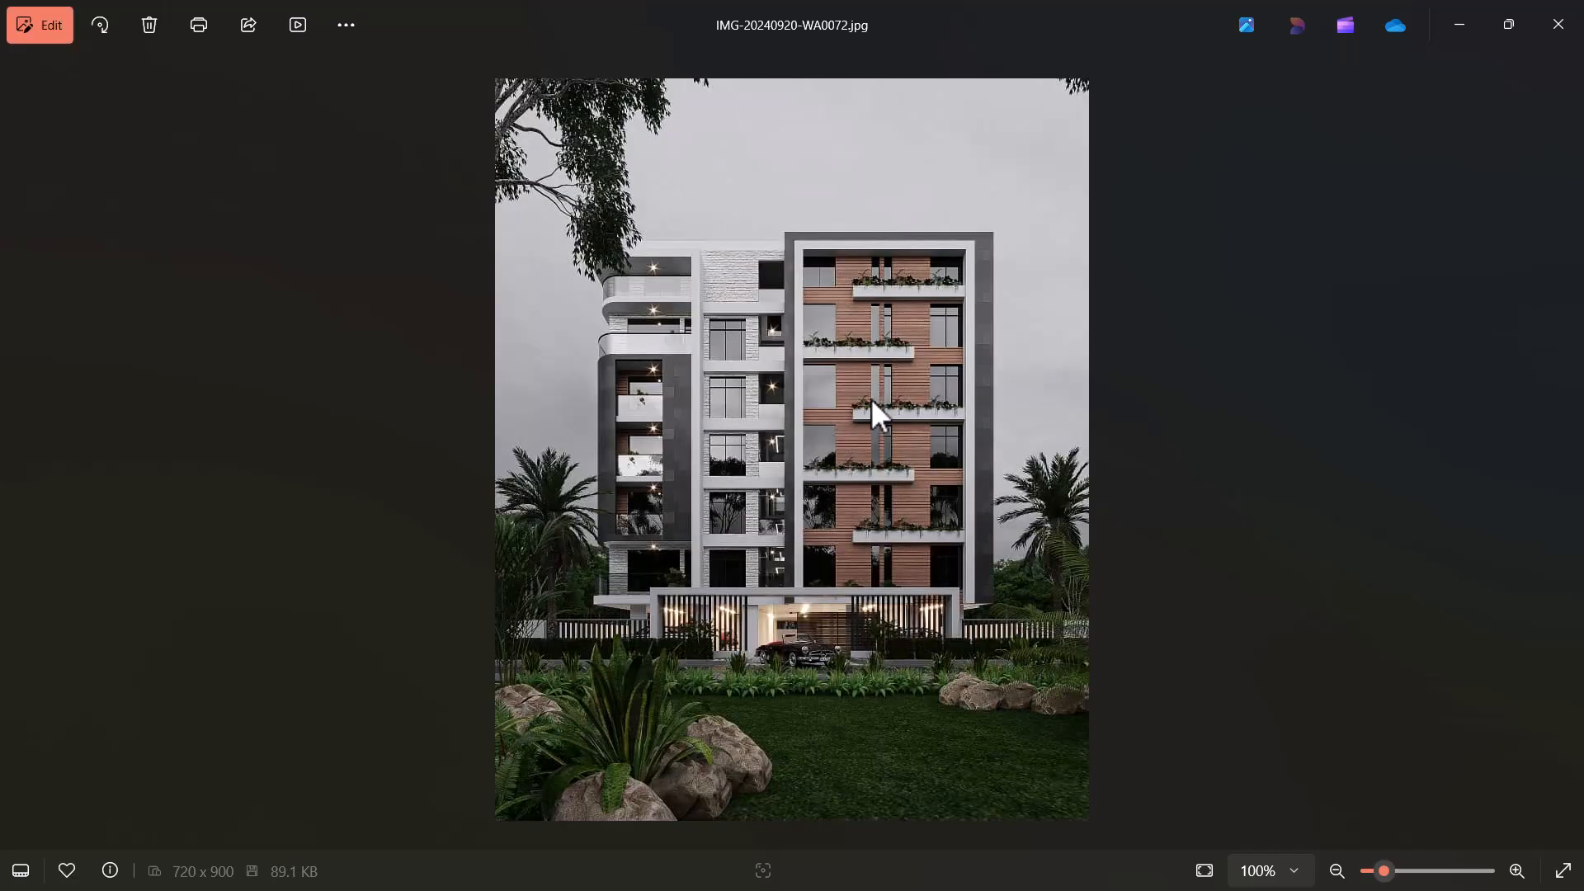
pyautogui.press('Right')
pyautogui.press('Right')
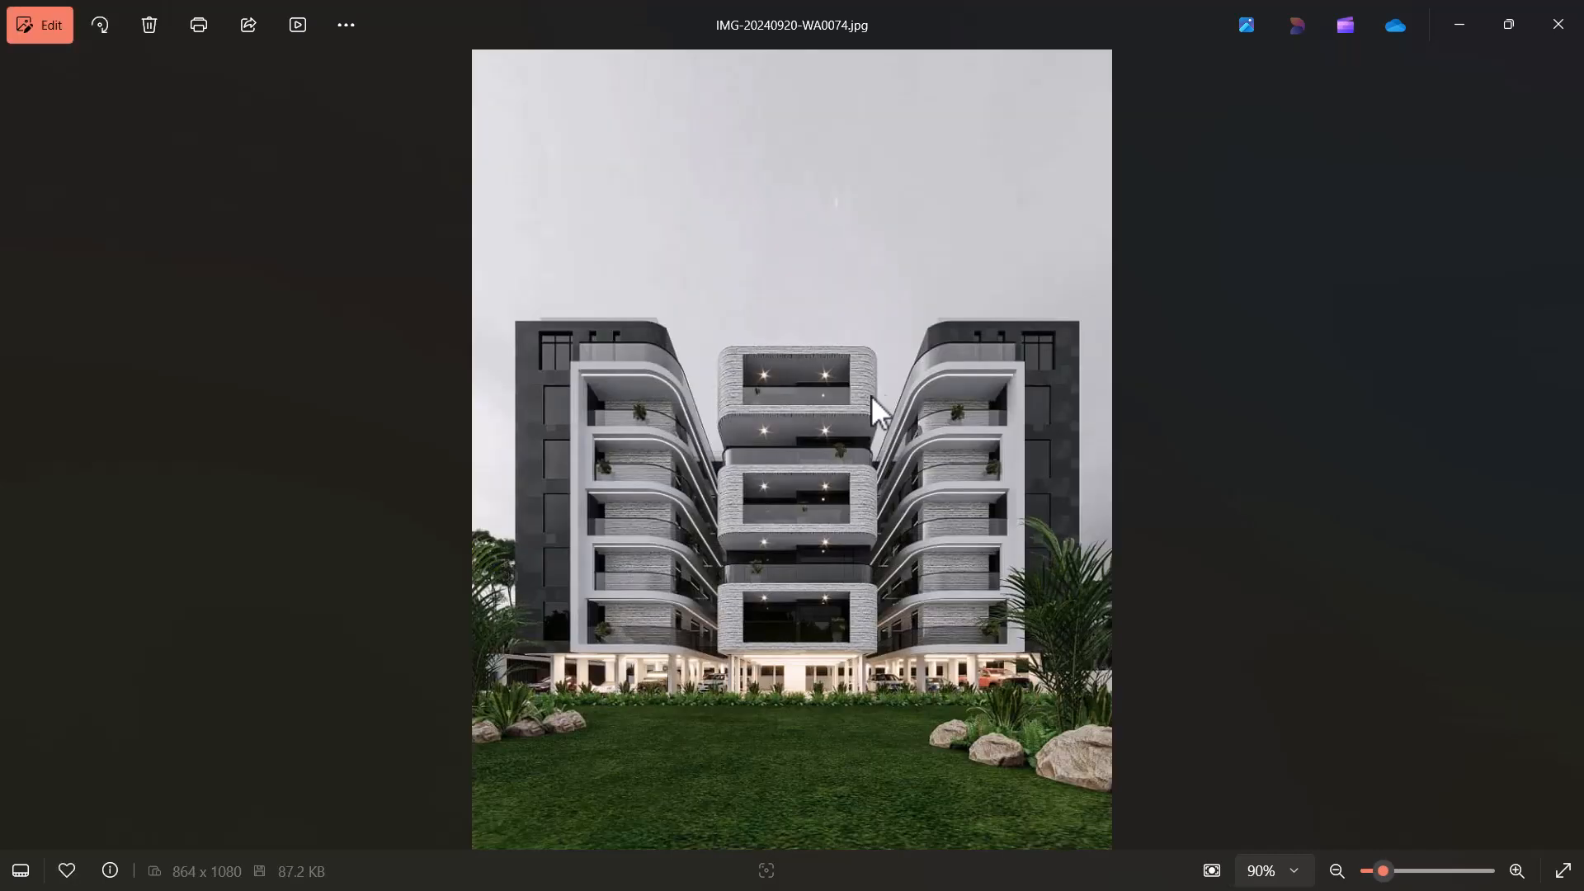
pyautogui.scroll(1, 871, 394)
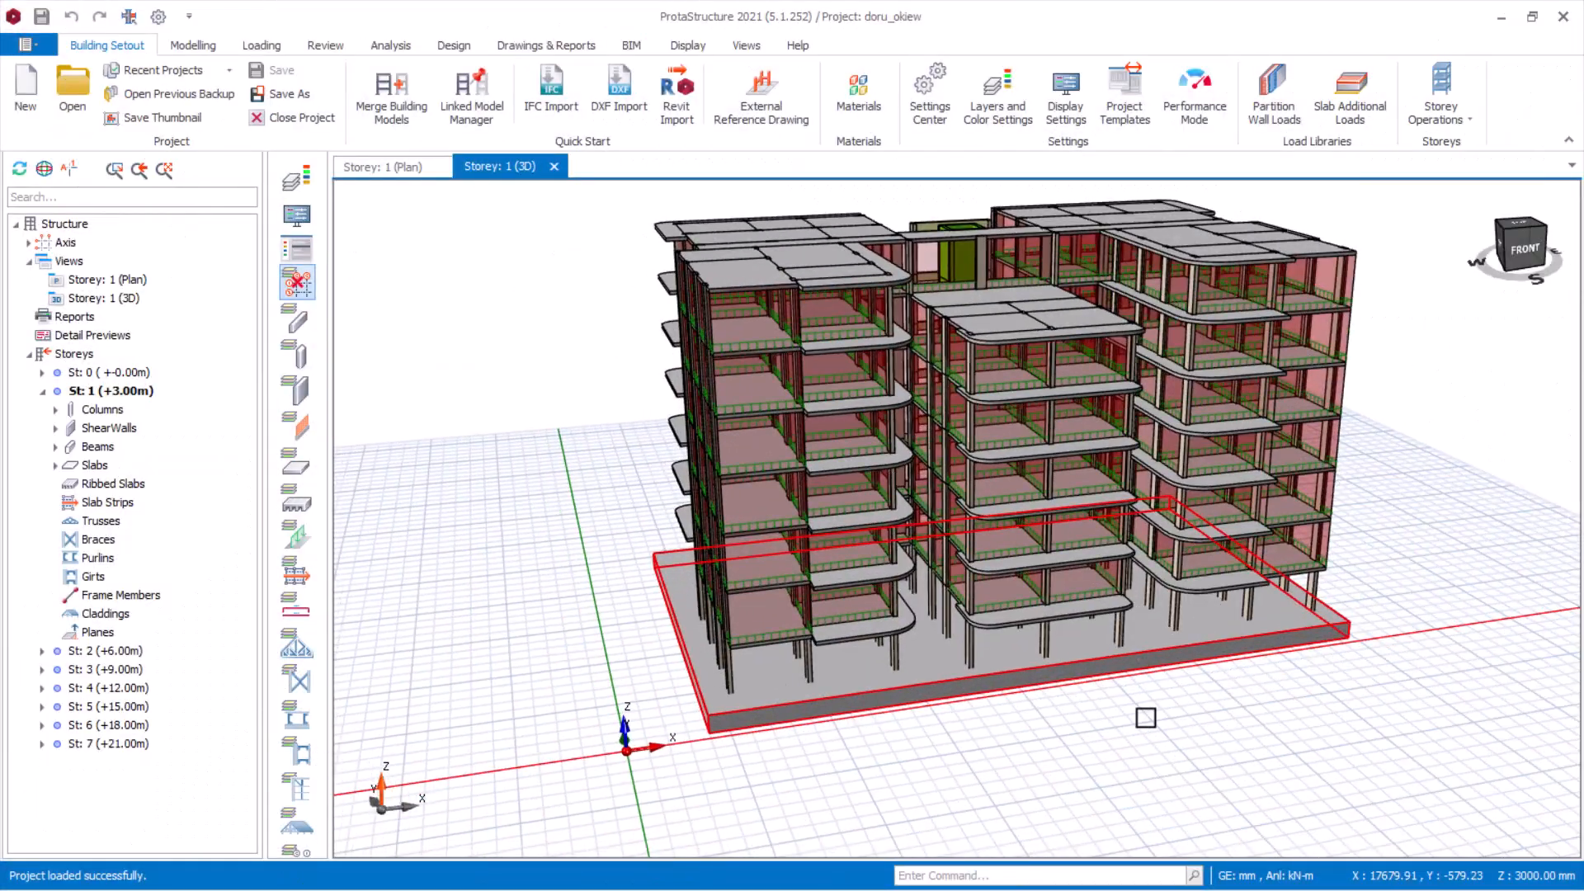
pyautogui.moveTo(1146, 718); pyautogui.dragTo(1015, 707, button='middle')
pyautogui.moveTo(941, 635); pyautogui.dragTo(578, 701, button='middle')
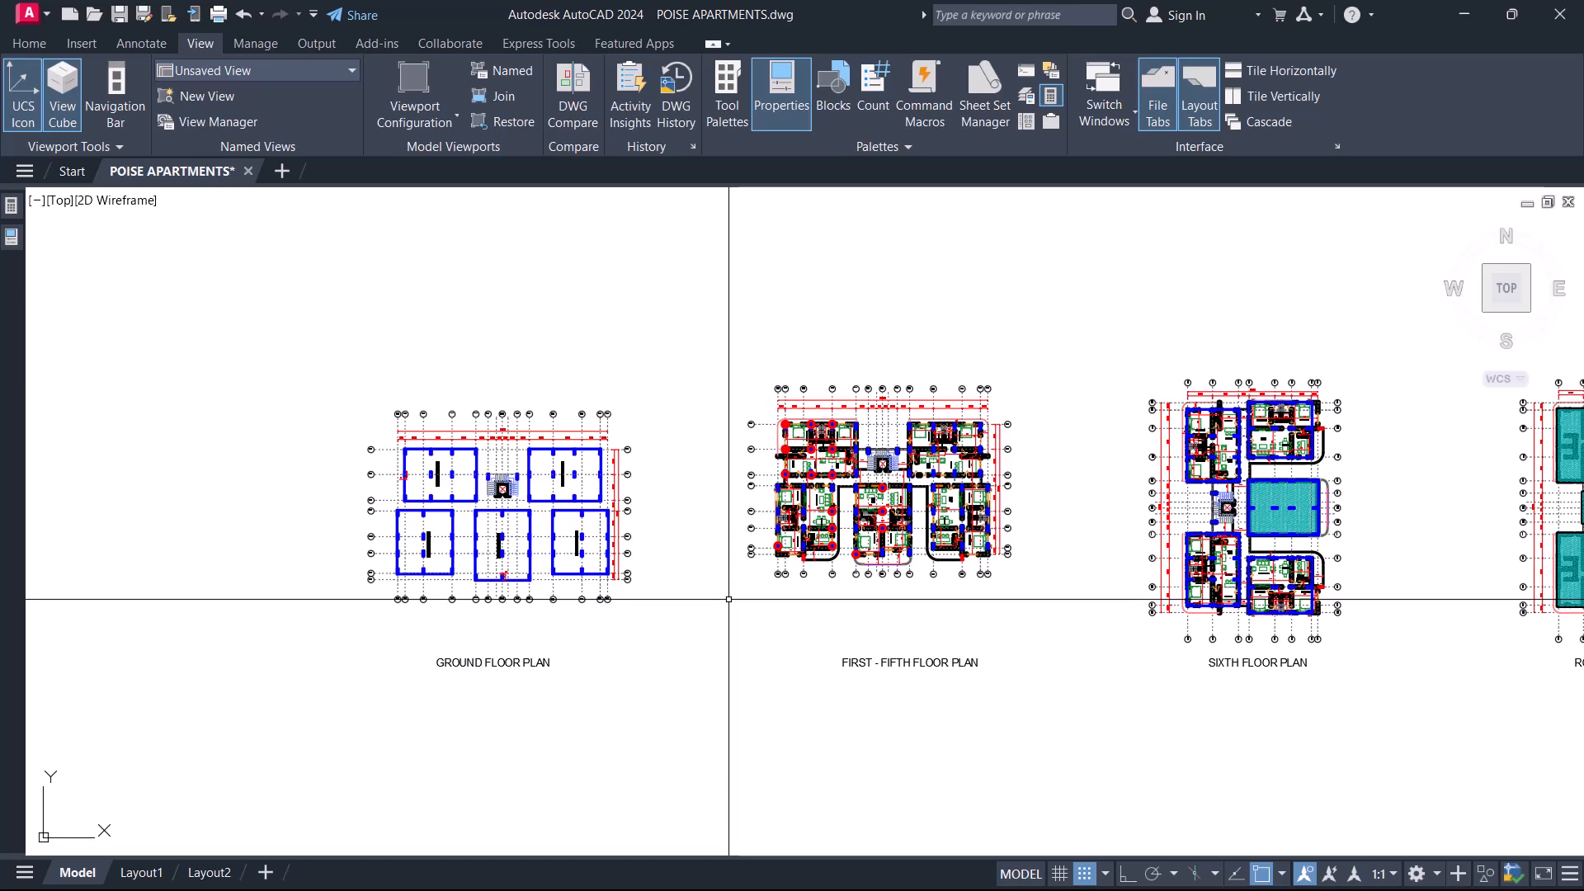
# Switch to AutoCAD and inspect the ground and first-to-fifth floor plans with blue columns in POISE APARTMENTS.dwg.
pyautogui.scroll(5, 923, 472)
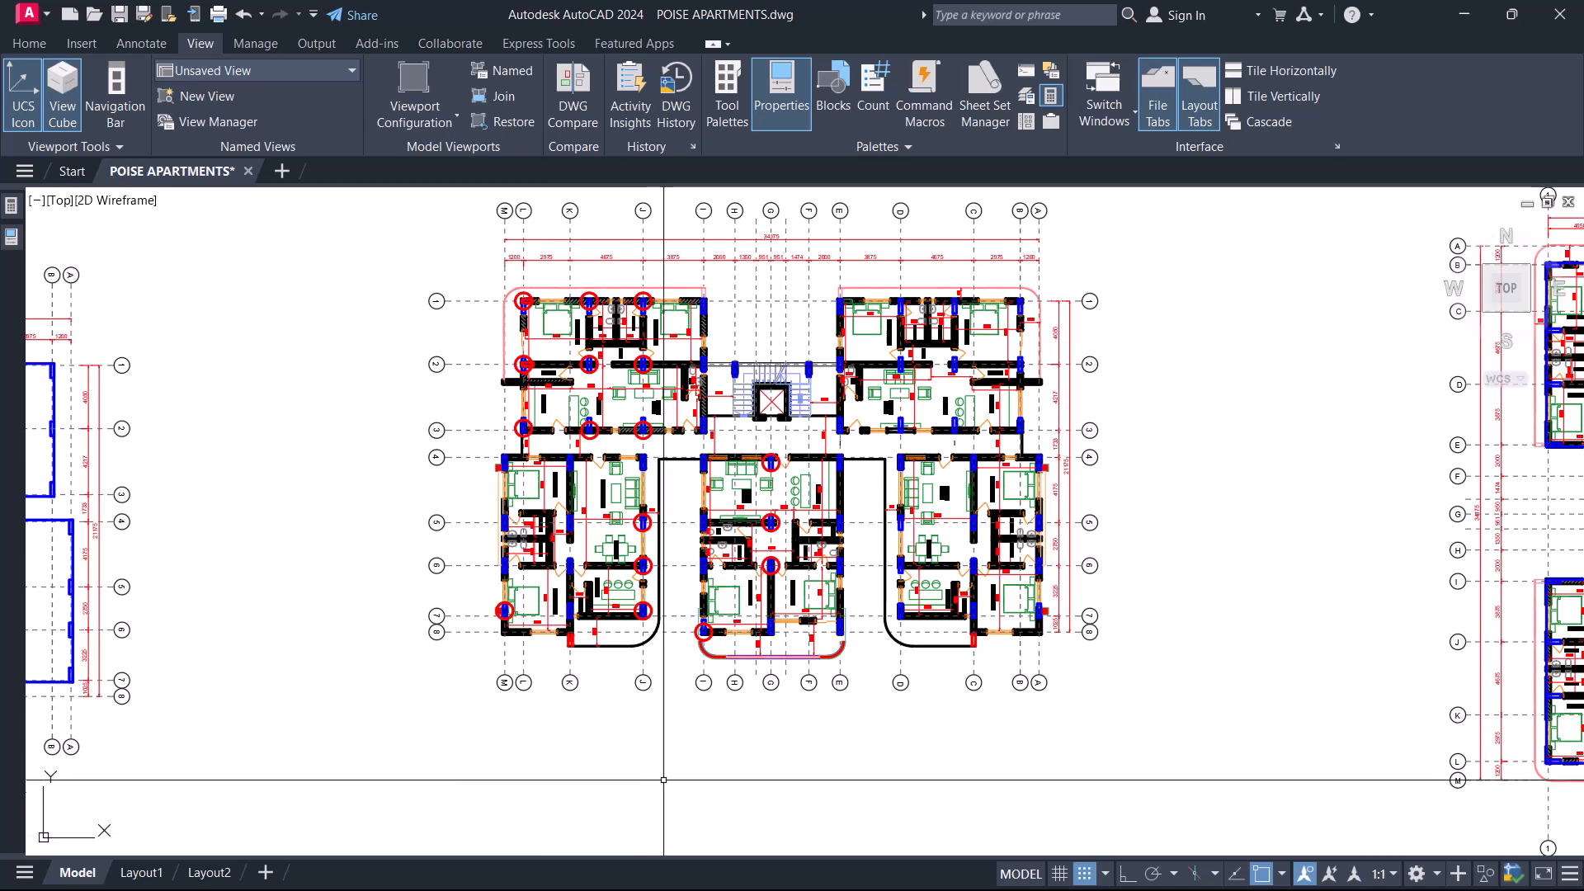
pyautogui.moveTo(662, 781); pyautogui.dragTo(835, 665, button='middle')
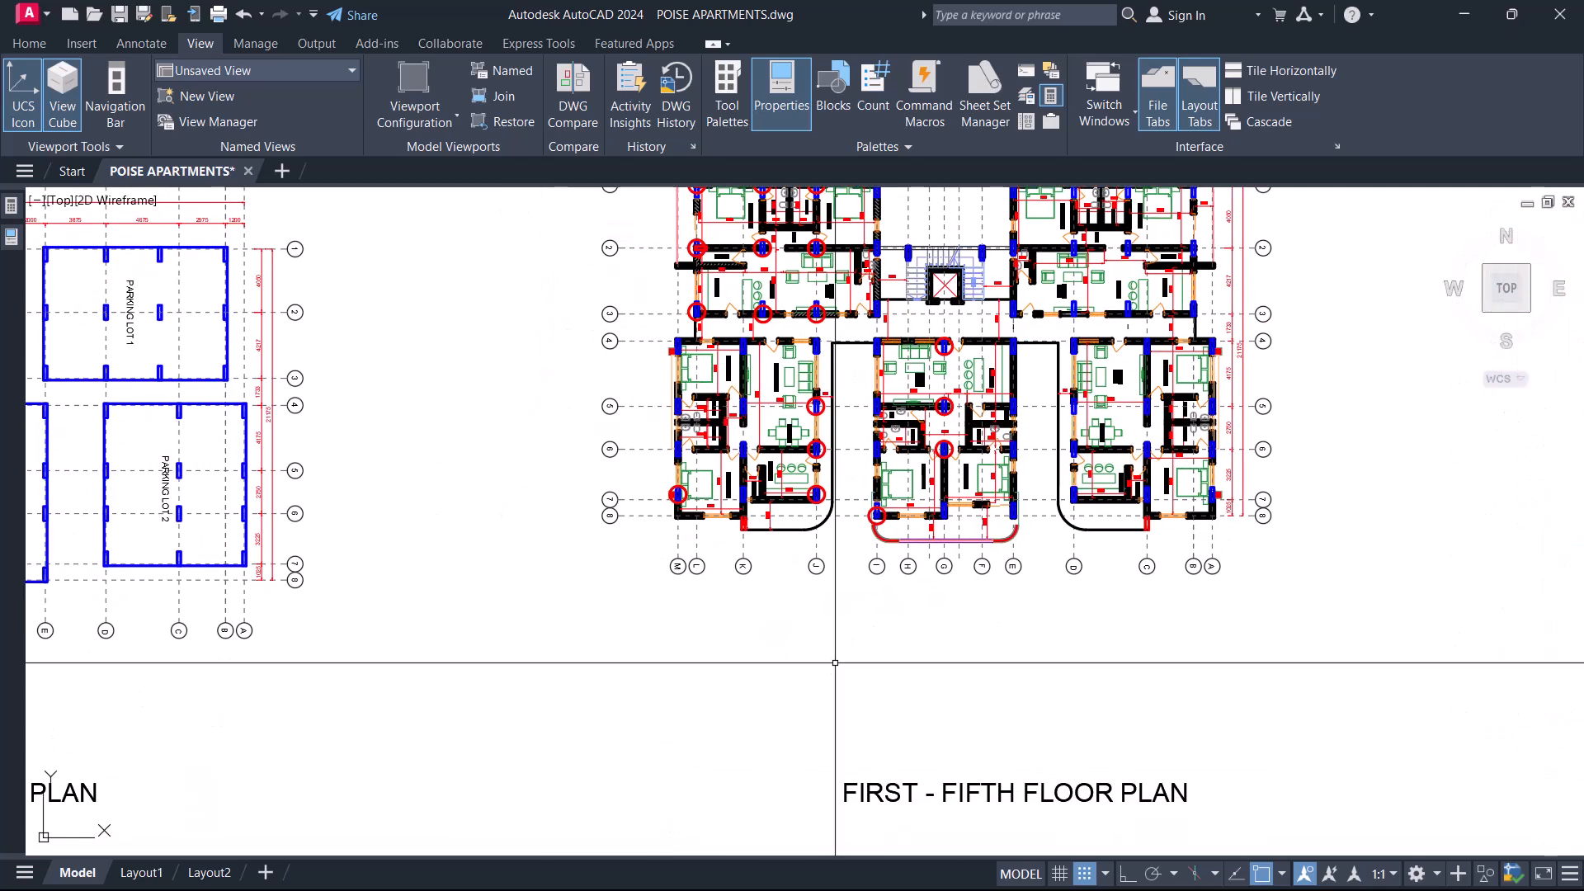
pyautogui.scroll(-6, 818, 633)
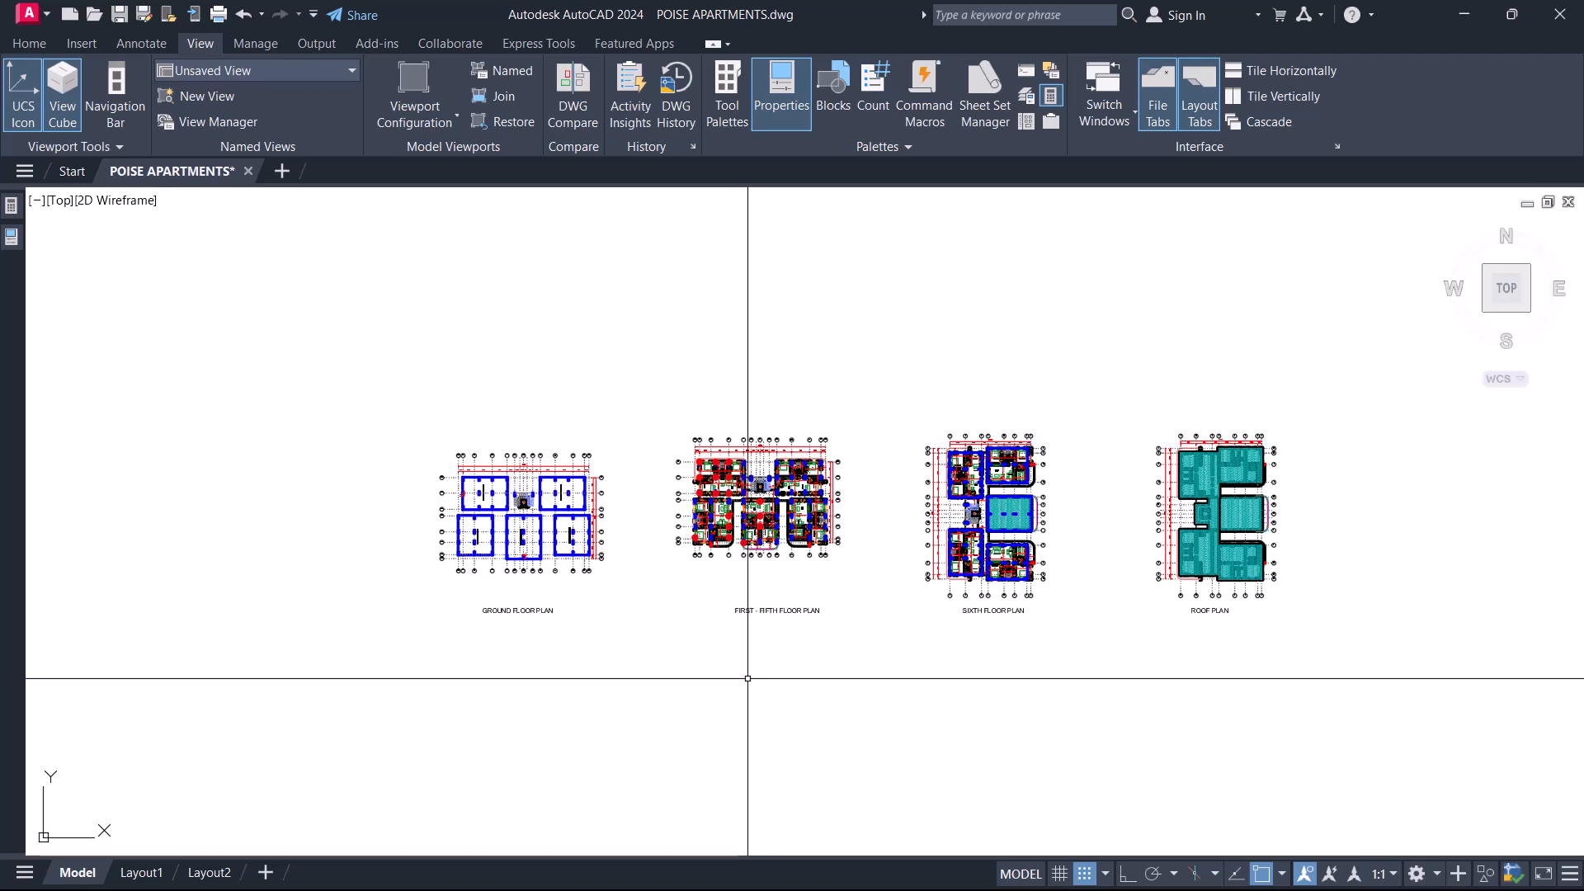
pyautogui.scroll(-4, 812, 483)
# Review the floor plans inside the POISE APARTMENTS CAD FILE frame, from the site access plan to the sixth floor plan.
pyautogui.moveTo(754, 681); pyautogui.dragTo(817, 424, button='middle')
pyautogui.scroll(4, 714, 570)
pyautogui.scroll(4, 834, 614)
pyautogui.scroll(-3, 587, 541)
pyautogui.scroll(1, 710, 566)
pyautogui.scroll(4, 531, 671)
pyautogui.moveTo(665, 629); pyautogui.dragTo(289, 619, button='middle')
pyautogui.moveTo(905, 630); pyautogui.dragTo(487, 636, button='middle')
pyautogui.moveTo(792, 582)
pyautogui.mouseDown(button='middle')
pyautogui.moveTo(701, 569)
pyautogui.moveTo(768, 560)
pyautogui.mouseUp(button='middle')
pyautogui.scroll(-5, 793, 582)
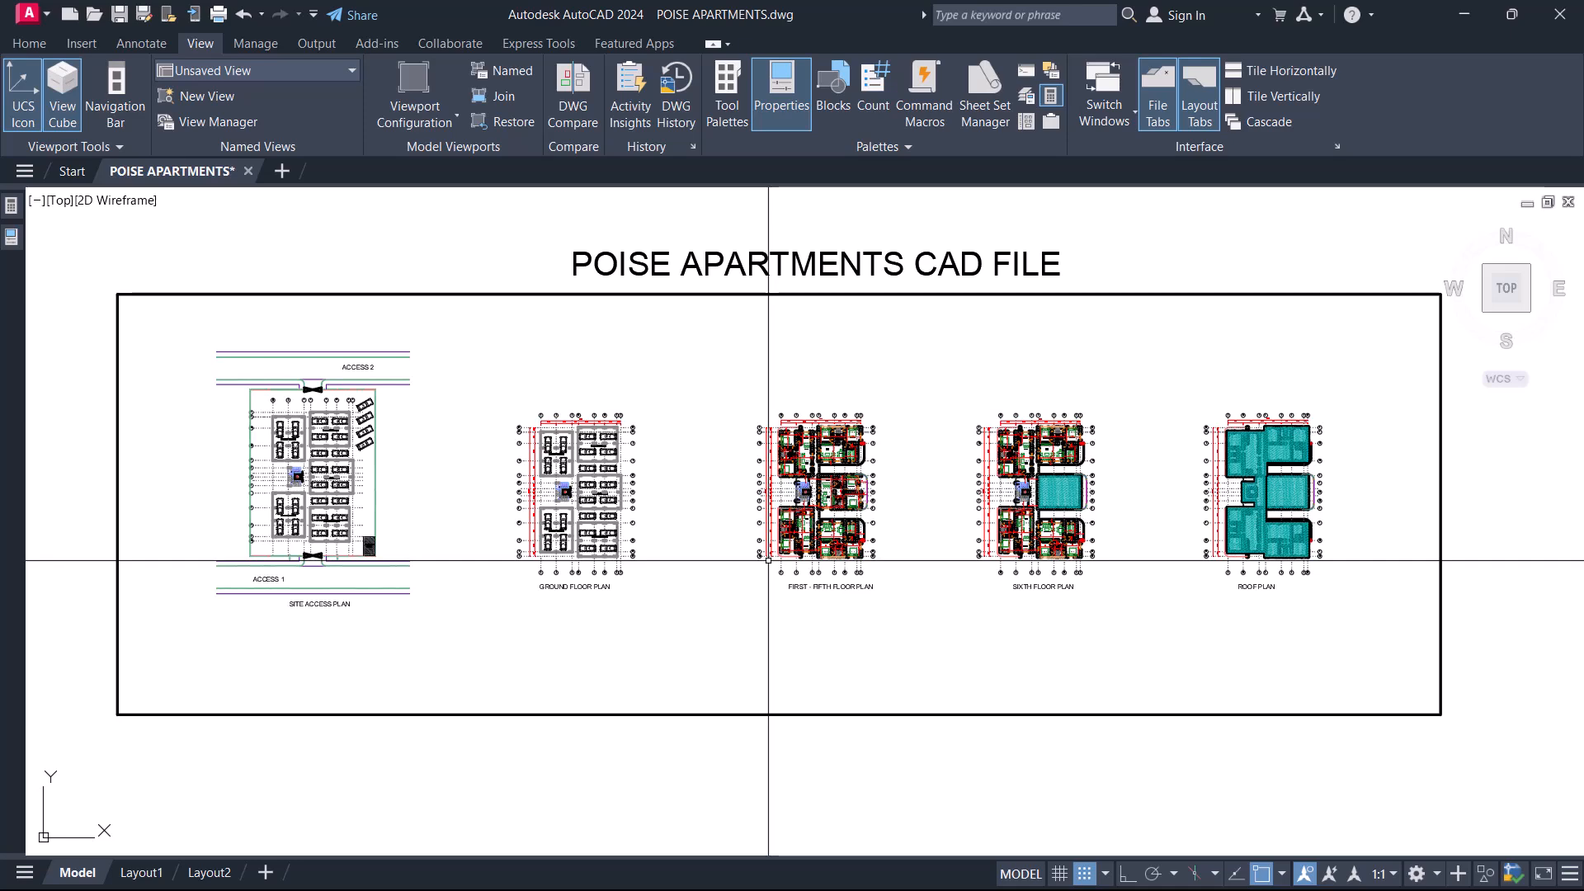
pyautogui.scroll(4, 523, 566)
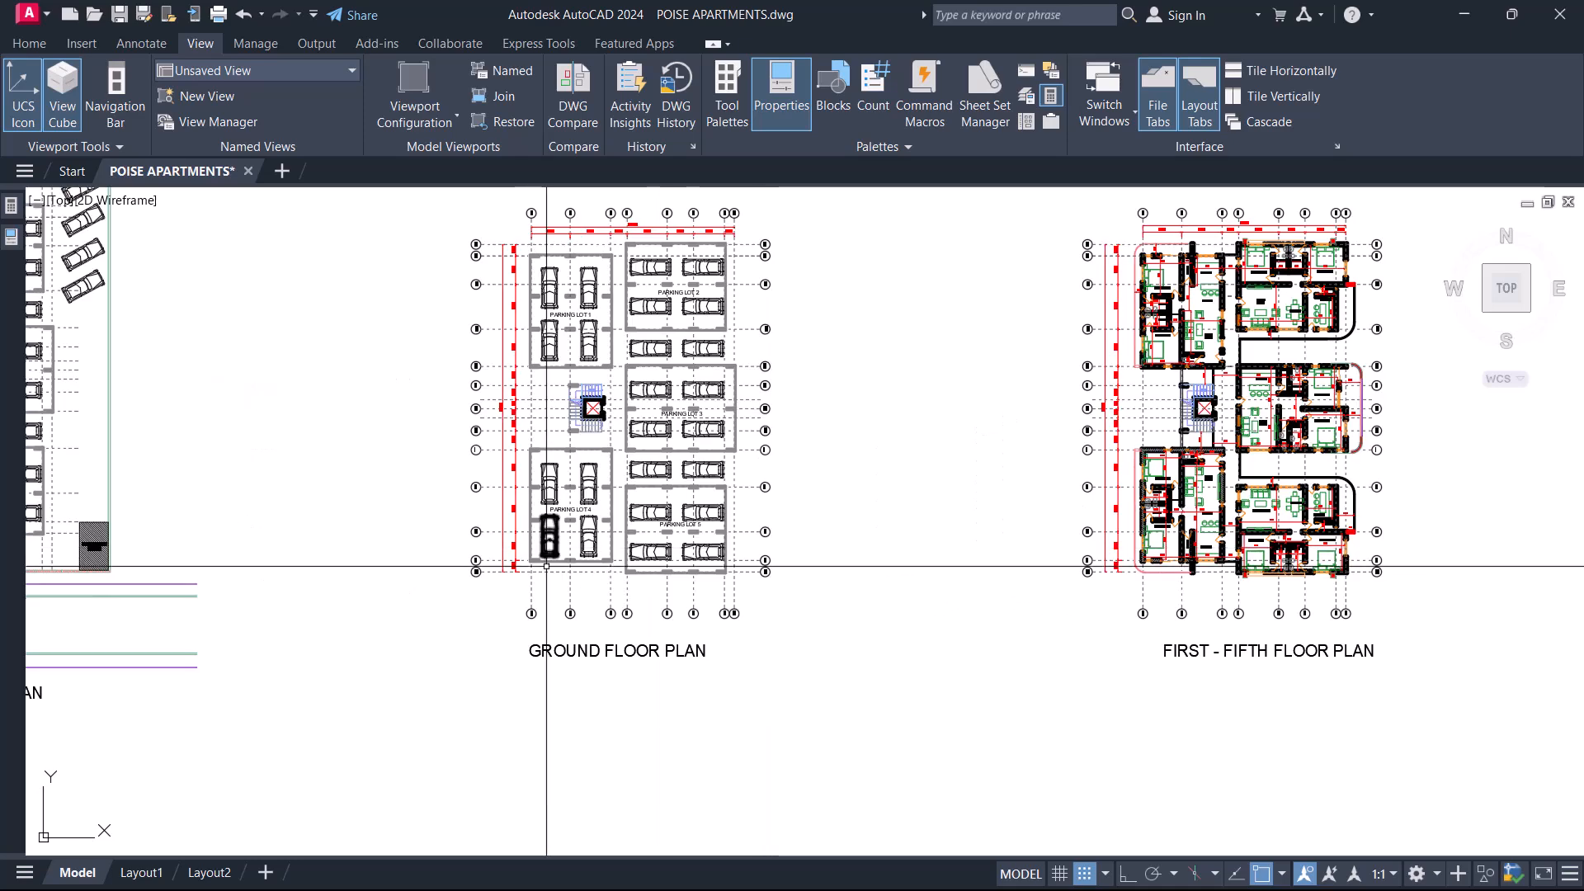
pyautogui.moveTo(573, 577); pyautogui.dragTo(537, 602, button='middle')
pyautogui.moveTo(742, 602); pyautogui.dragTo(278, 532, button='middle')
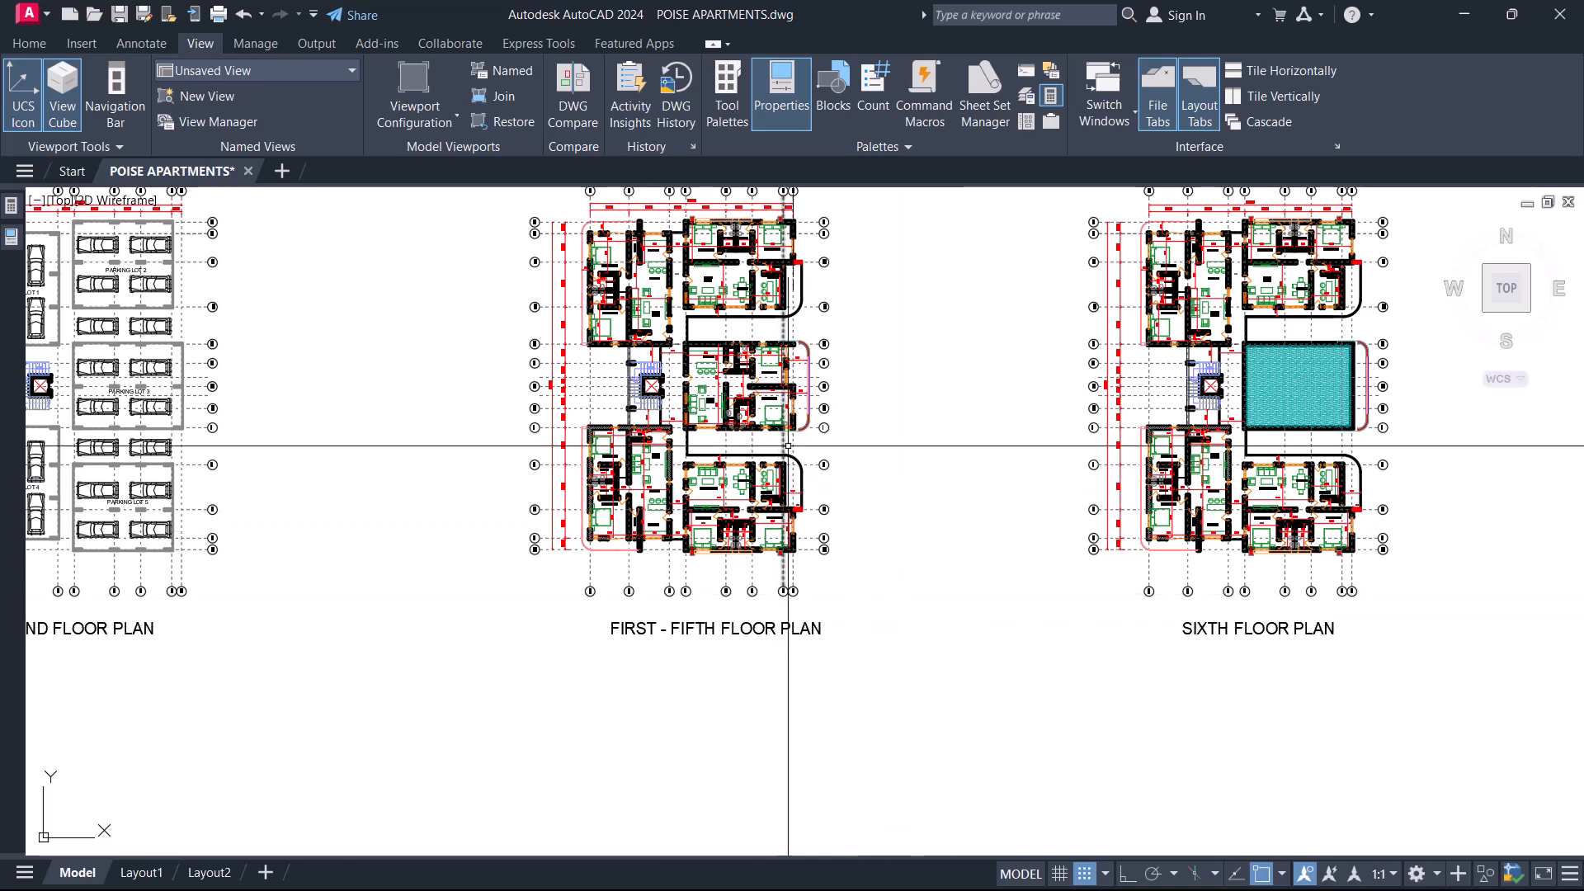
# Select the hatched middle block between grids E and I on the architectural sixth floor plan.
pyautogui.moveTo(1374, 365); pyautogui.dragTo(1114, 376, button='middle')
pyautogui.scroll(5, 1113, 376)
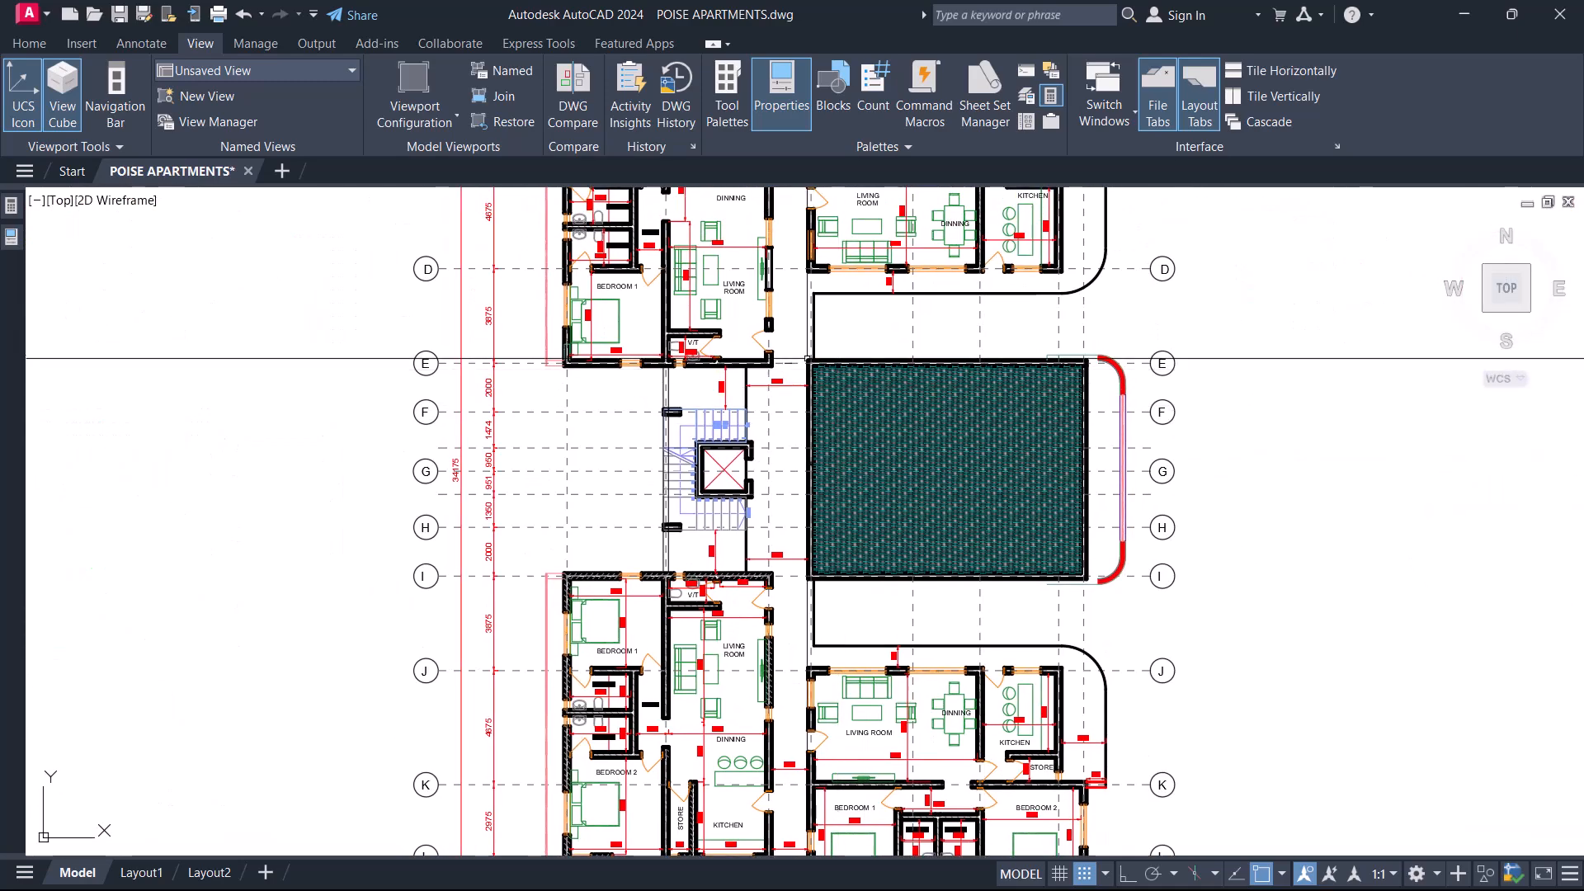
pyautogui.click(800, 340)
pyautogui.click(1132, 602)
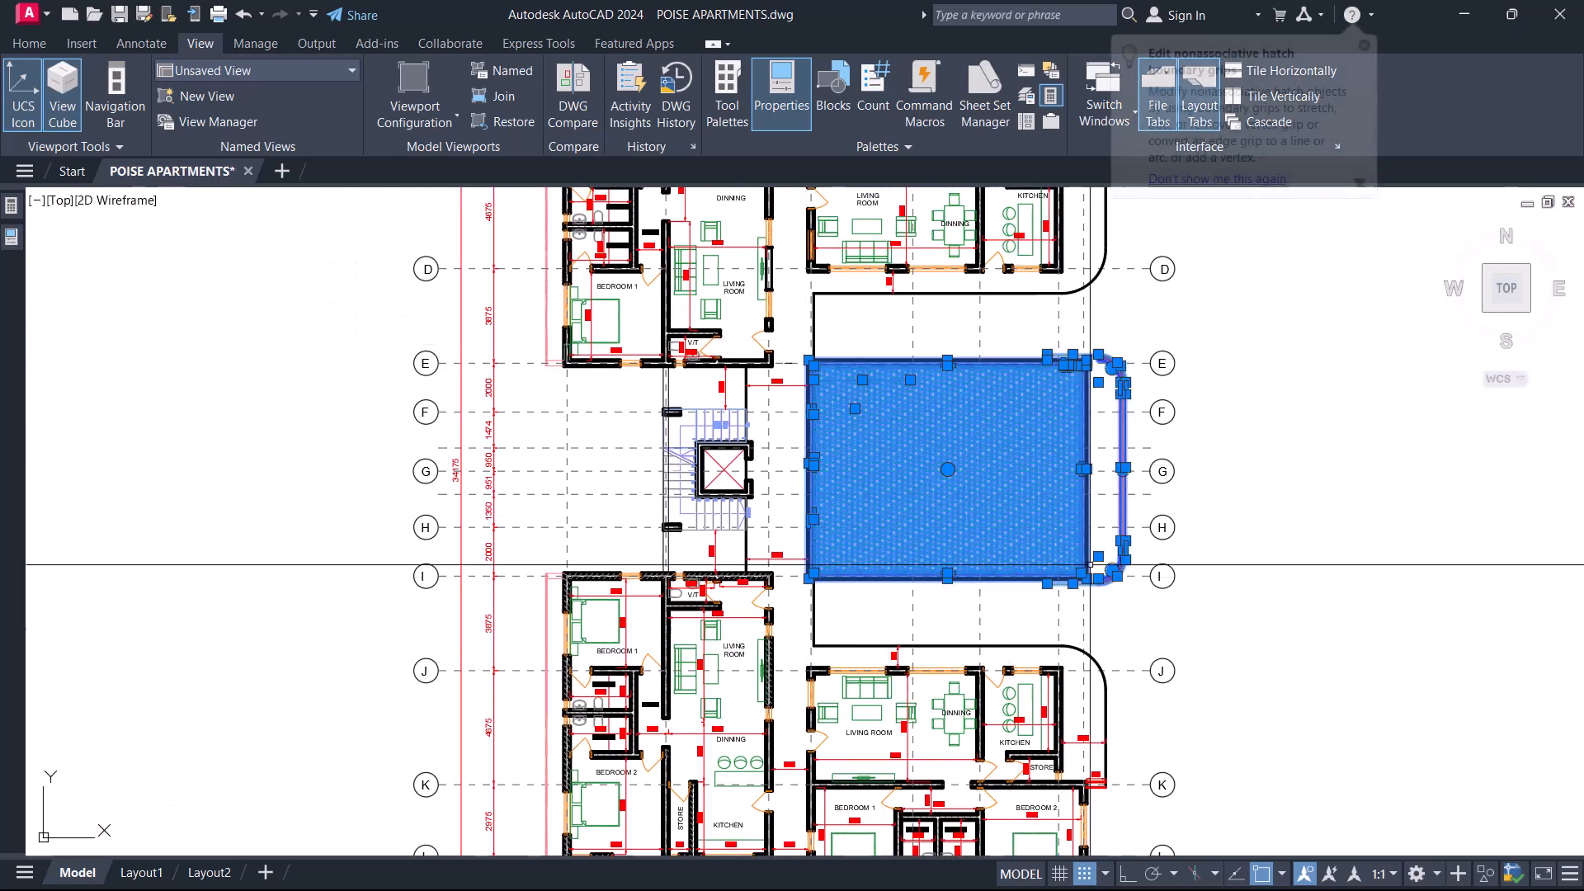
pyautogui.scroll(-5, 1100, 457)
pyautogui.scroll(3, 696, 433)
pyautogui.scroll(2, 635, 402)
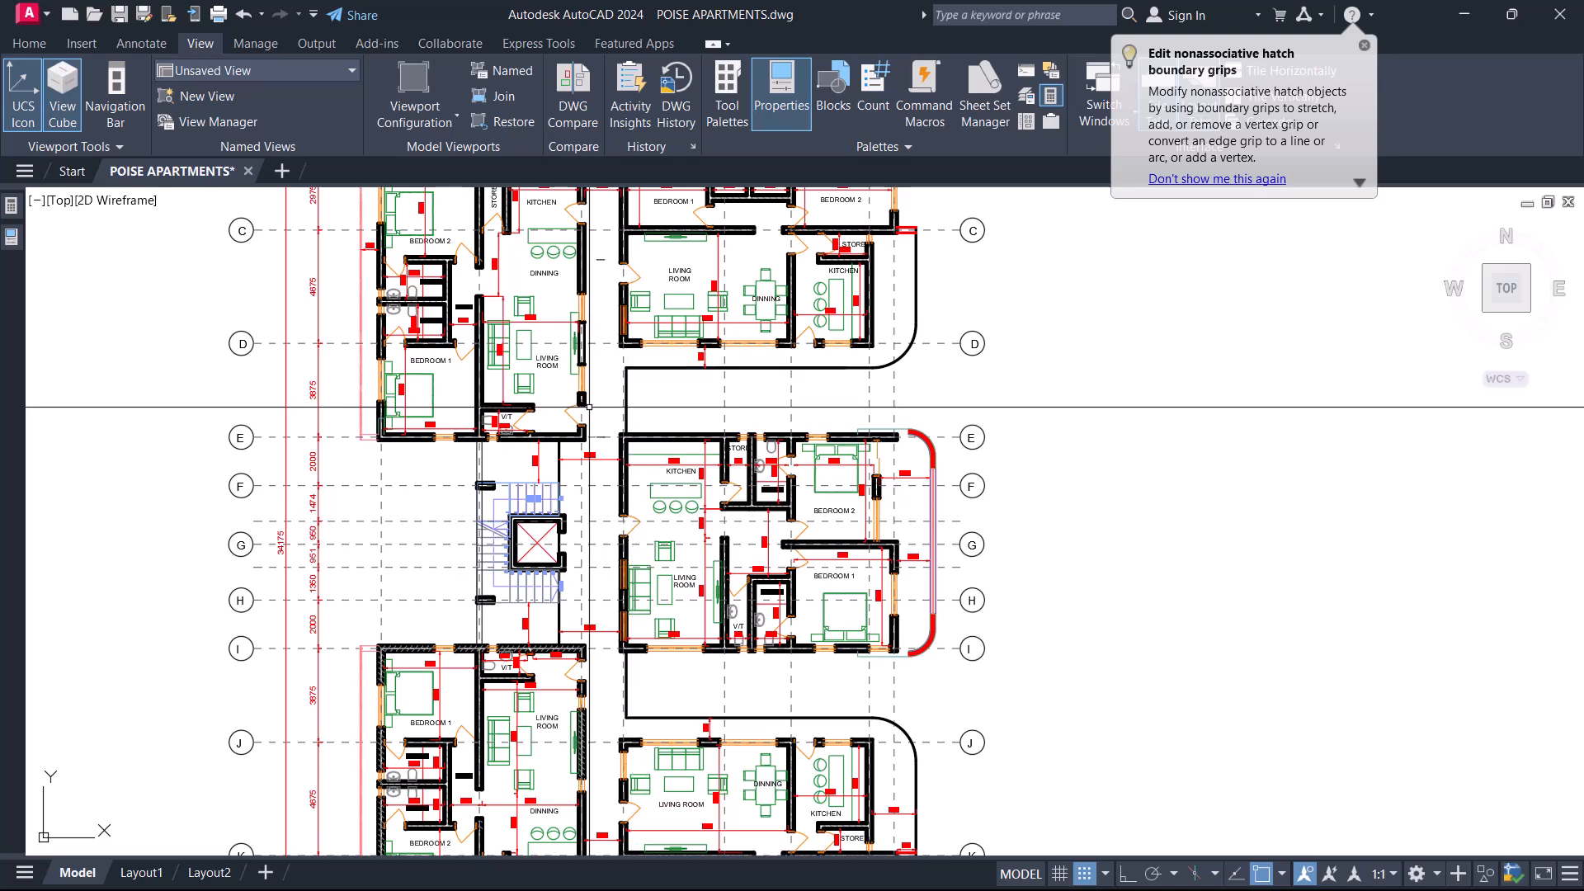
# Add the middle apartment between grids E and I on the first-to-fifth floor plan for comparison, and clear the selection.
pyautogui.click(608, 405)
pyautogui.click(1007, 658)
pyautogui.scroll(-2, 814, 581)
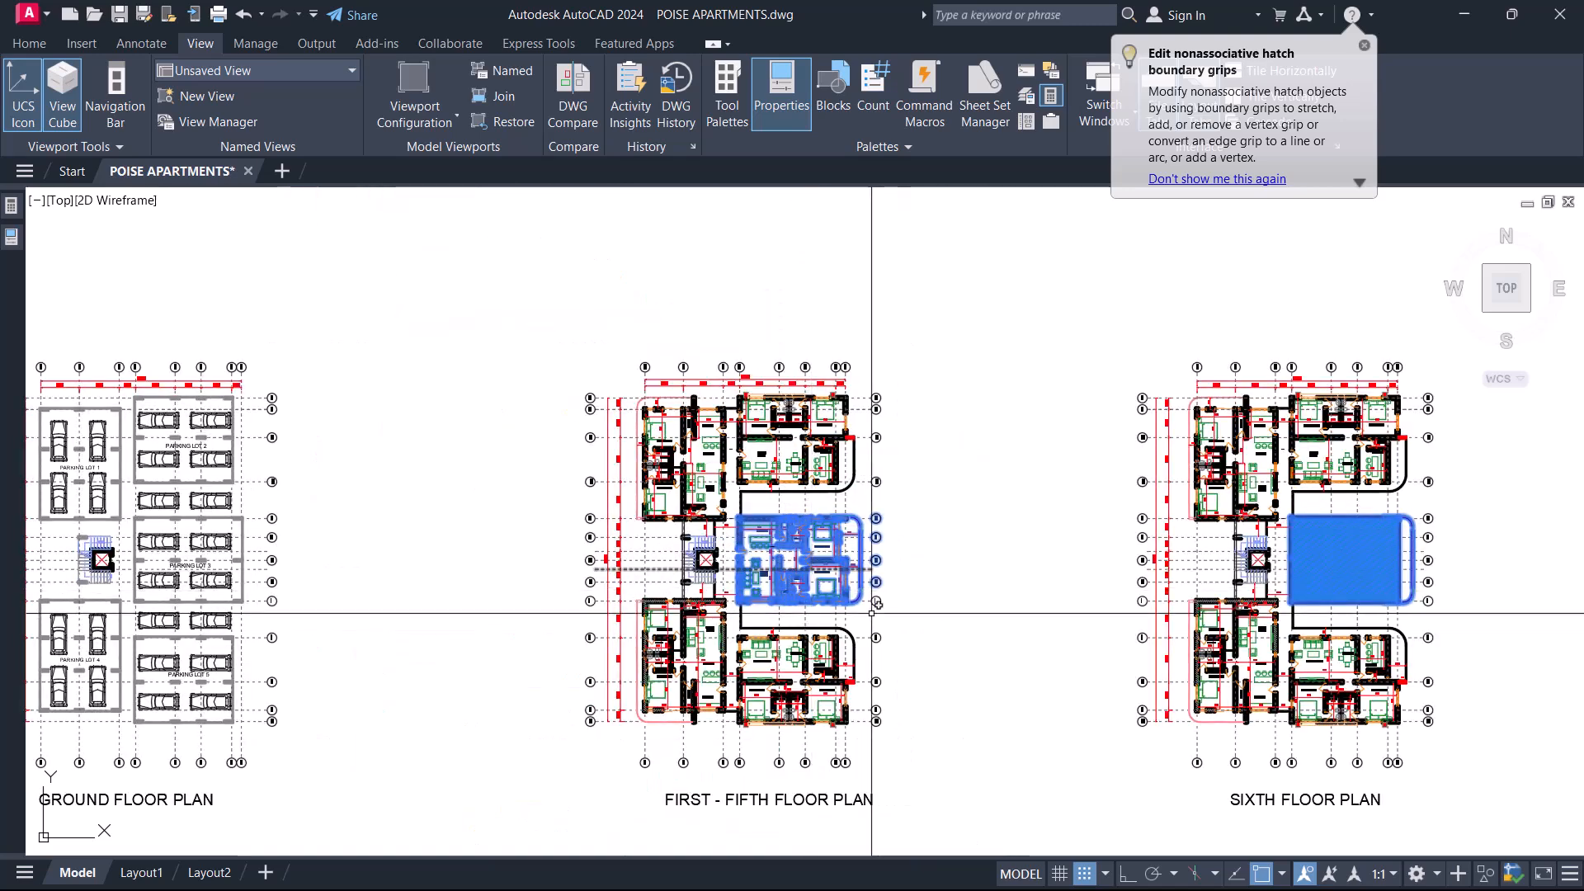
pyautogui.moveTo(1247, 618); pyautogui.dragTo(1011, 609, button='middle')
pyautogui.moveTo(619, 620); pyautogui.dragTo(737, 528, button='middle')
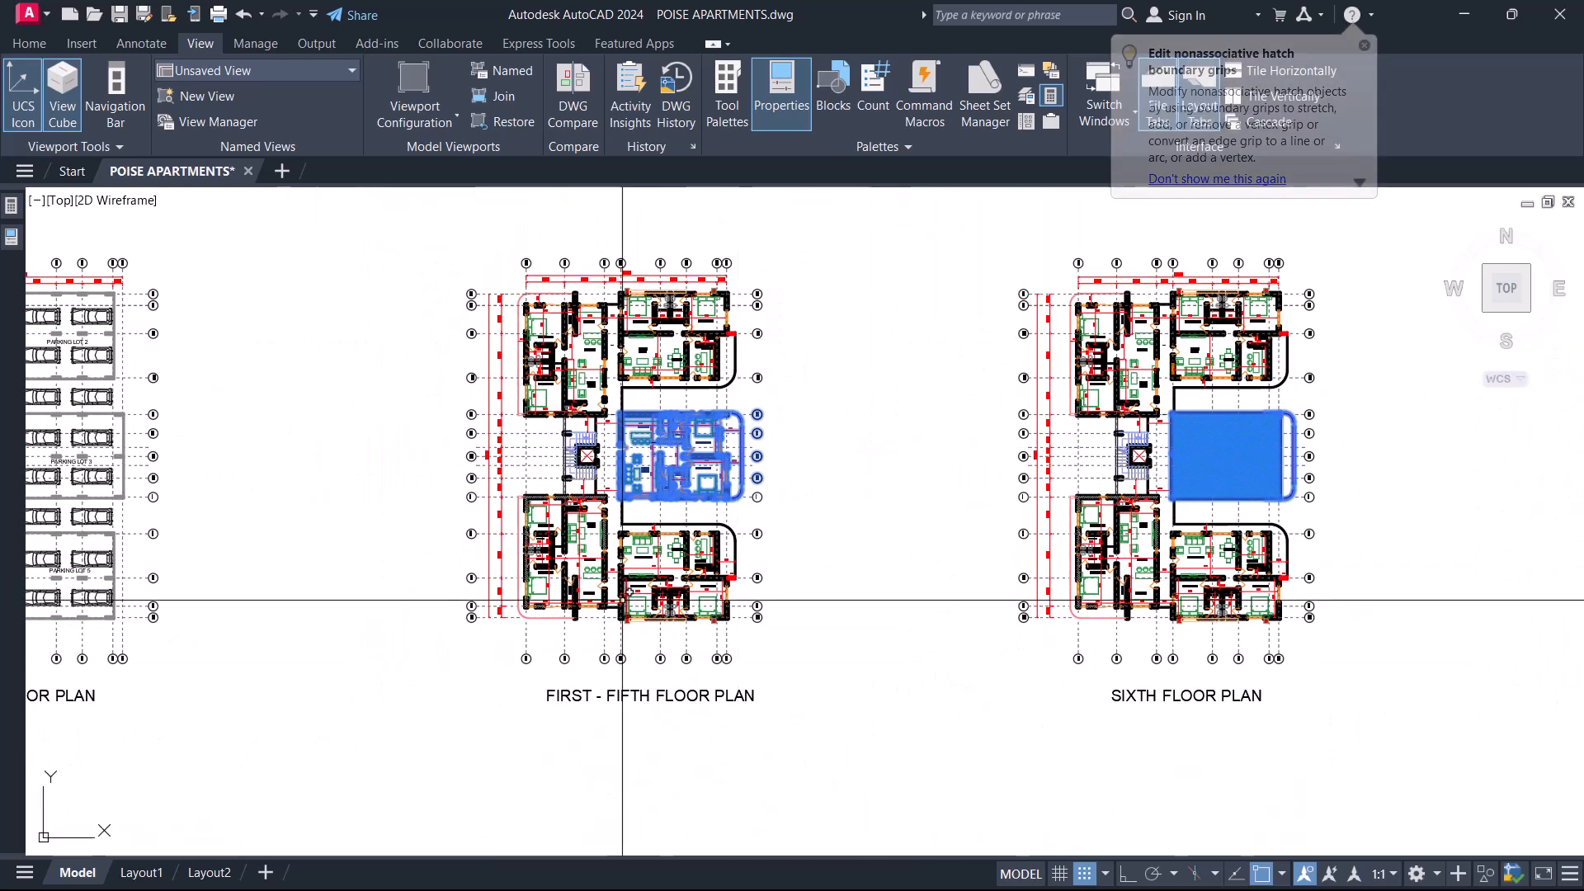
pyautogui.scroll(2, 625, 596)
pyautogui.press('Escape')
pyautogui.scroll(-2, 672, 587)
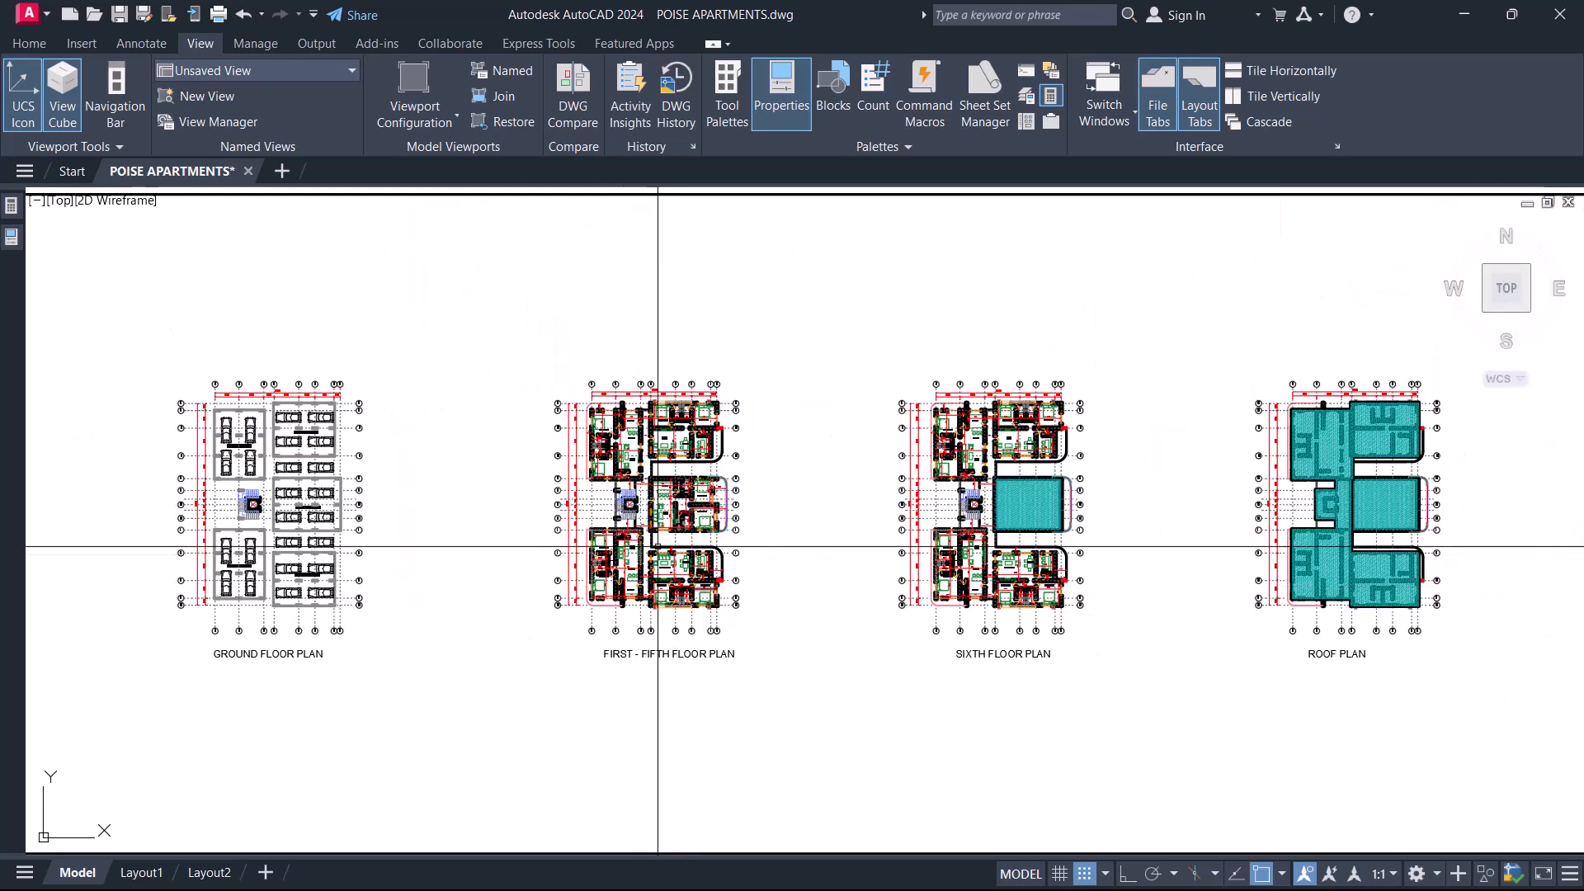
# Select the apartment blocks above grid E and below grid I on the first-to-fifth floor plan.
pyautogui.scroll(2, 717, 412)
pyautogui.click(825, 373)
pyautogui.click(484, 218)
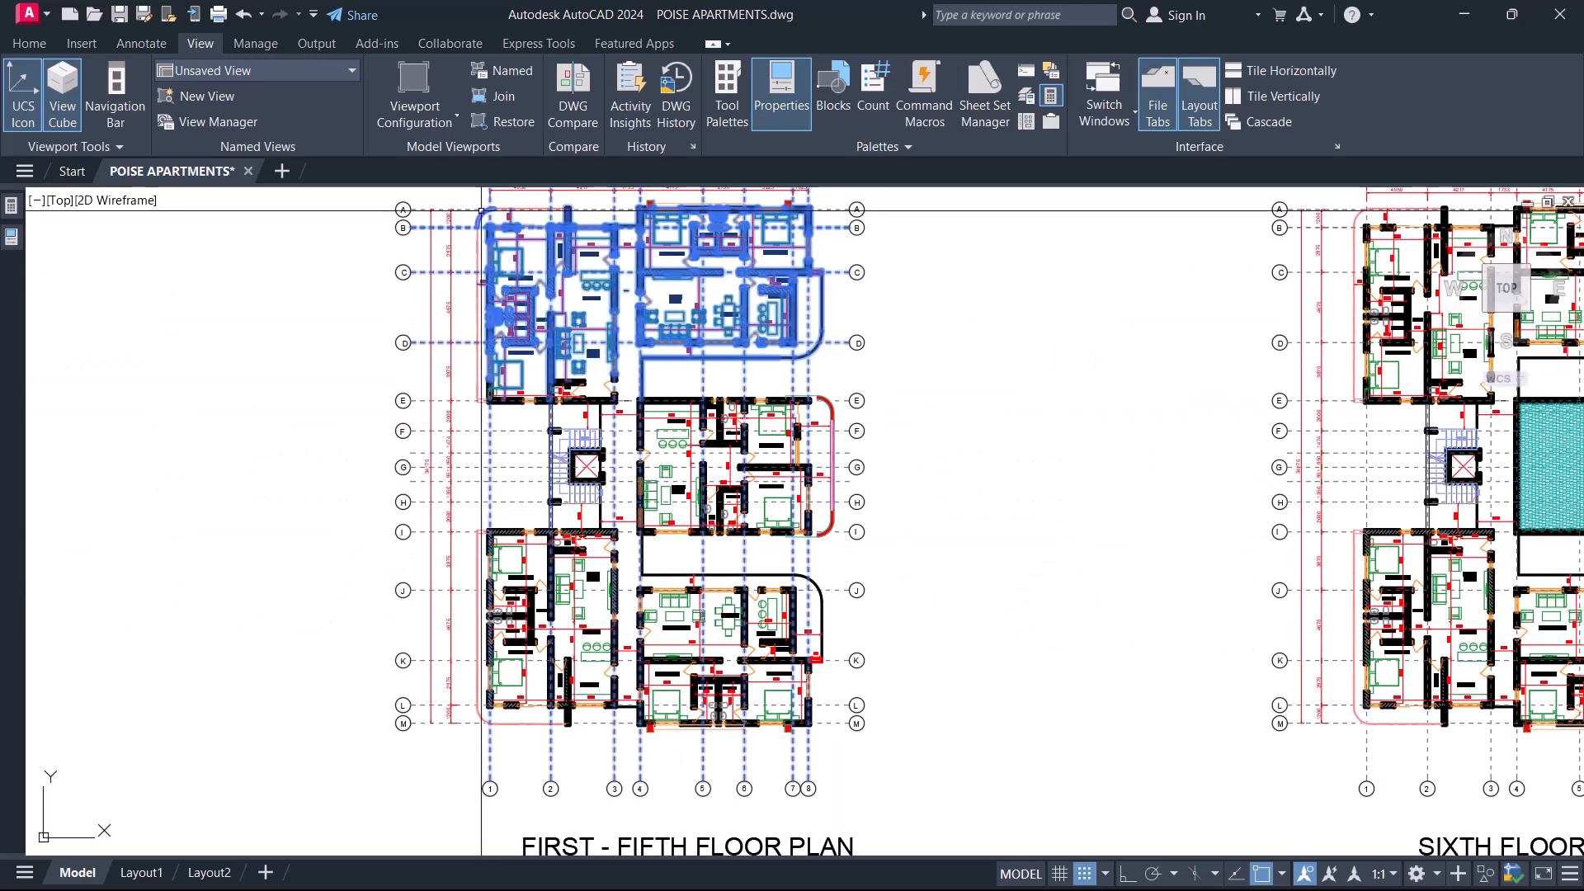
pyautogui.click(402, 532)
pyautogui.click(850, 747)
pyautogui.scroll(-4, 693, 615)
pyautogui.scroll(4, 1018, 671)
# Add the apartment blocks on both sides of the hatched middle area on the sixth floor plan to the selection.
pyautogui.click(525, 447)
pyautogui.click(1066, 716)
pyautogui.moveTo(676, 240); pyautogui.dragTo(656, 491, button='middle')
pyautogui.click(475, 307)
pyautogui.click(1086, 584)
pyautogui.scroll(-4, 825, 382)
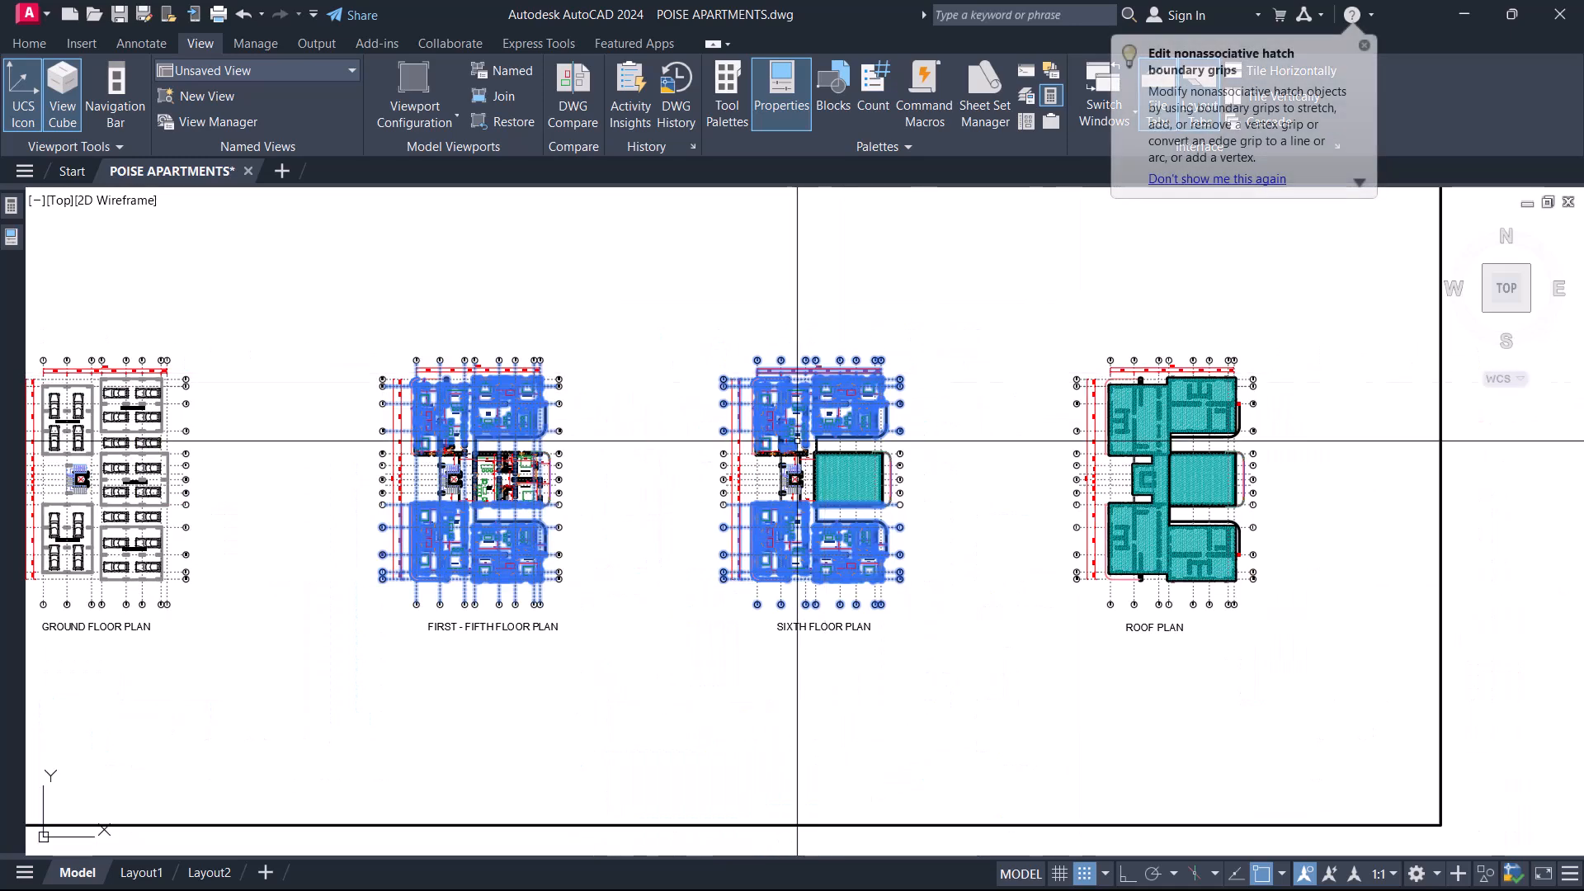
# Add the middle apartment of the first-to-fifth floor plan and the middle parking lot of the ground floor plan to the selection.
pyautogui.scroll(2, 825, 396)
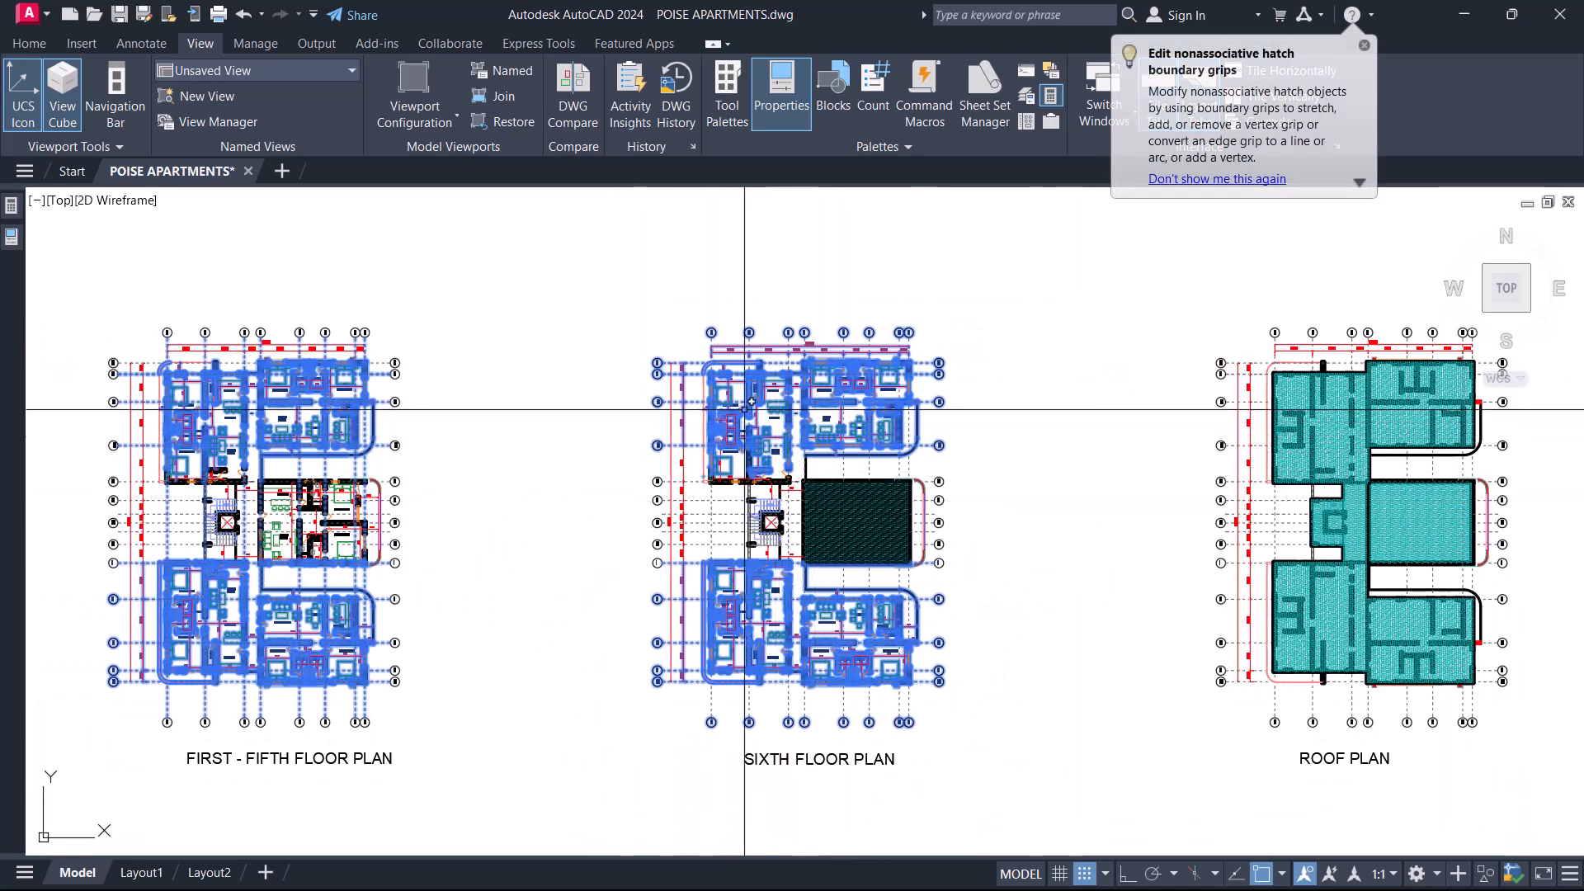
pyautogui.moveTo(521, 520); pyautogui.dragTo(676, 462, button='middle')
pyautogui.scroll(4, 320, 444)
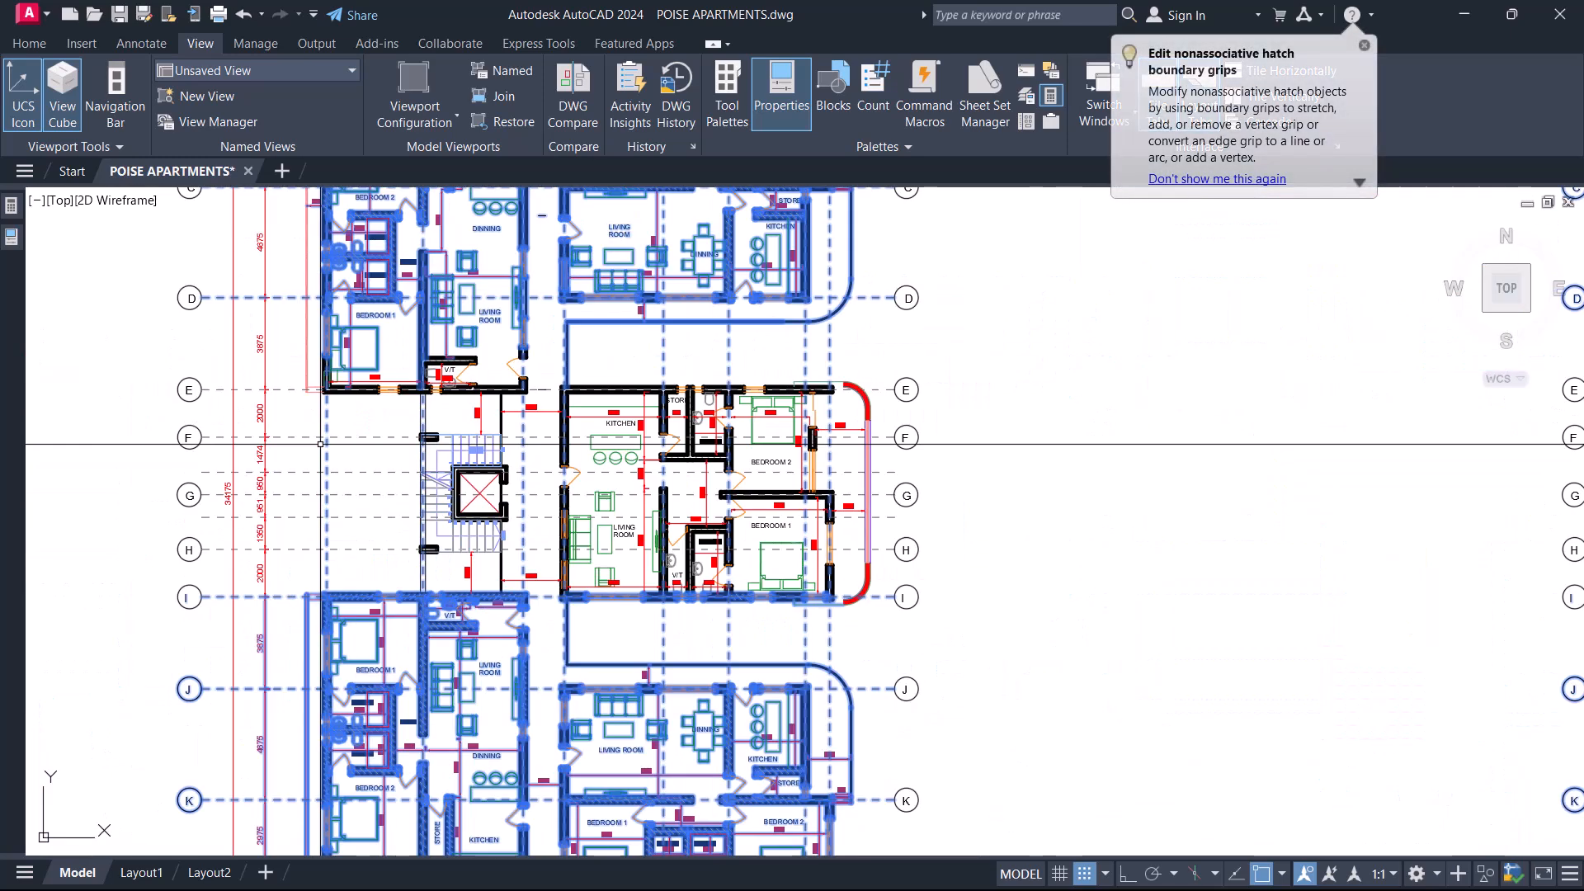
pyautogui.click(545, 360)
pyautogui.click(948, 642)
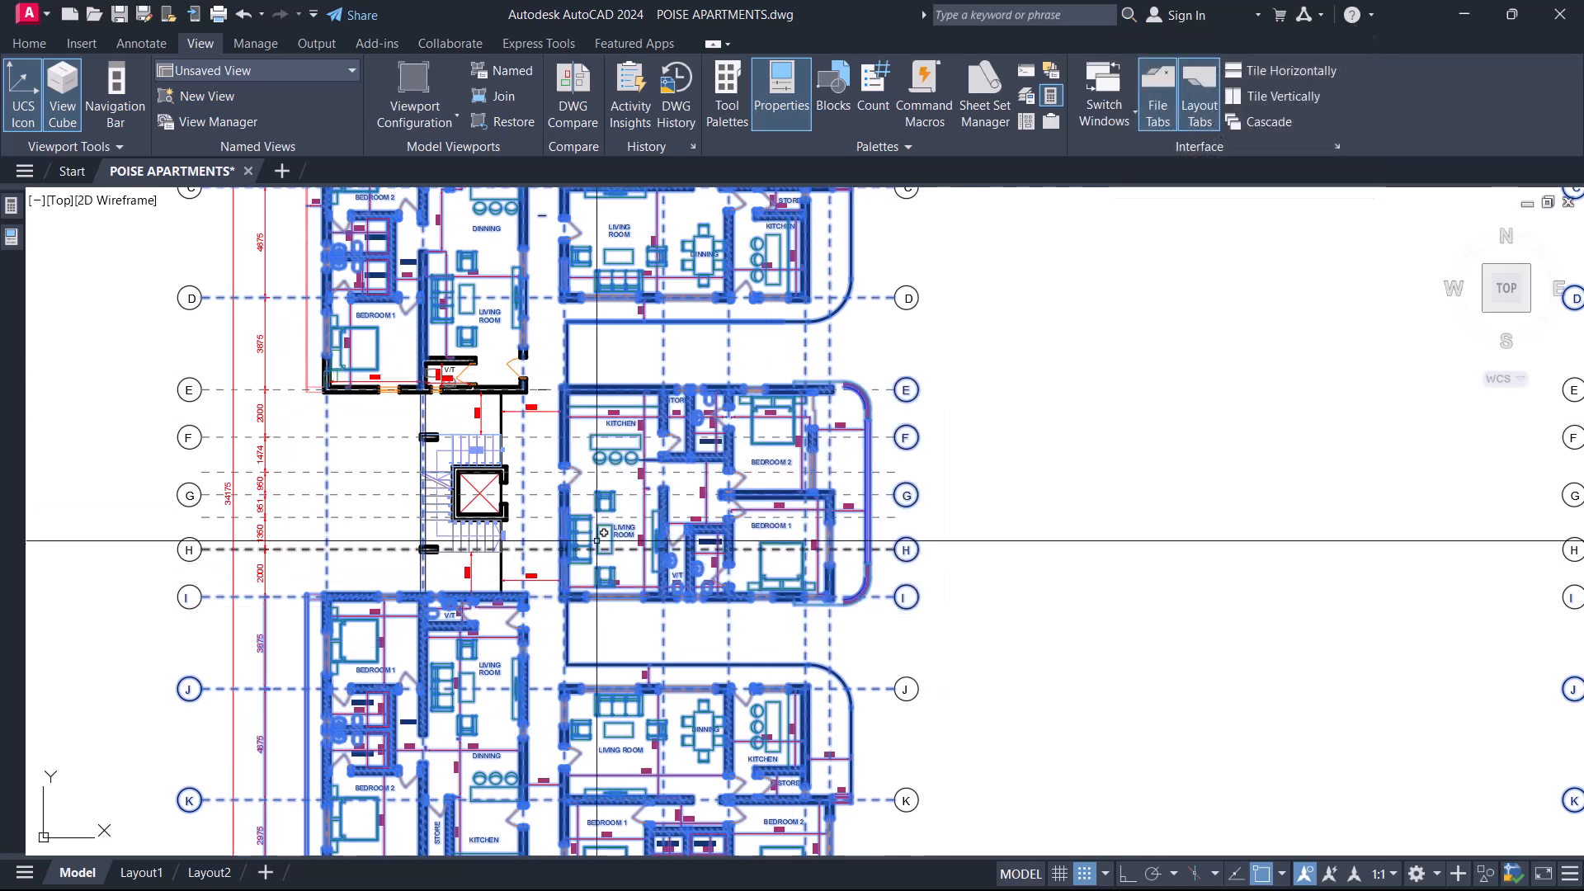
pyautogui.scroll(-4, 596, 541)
pyautogui.moveTo(289, 563); pyautogui.dragTo(563, 540, button='middle')
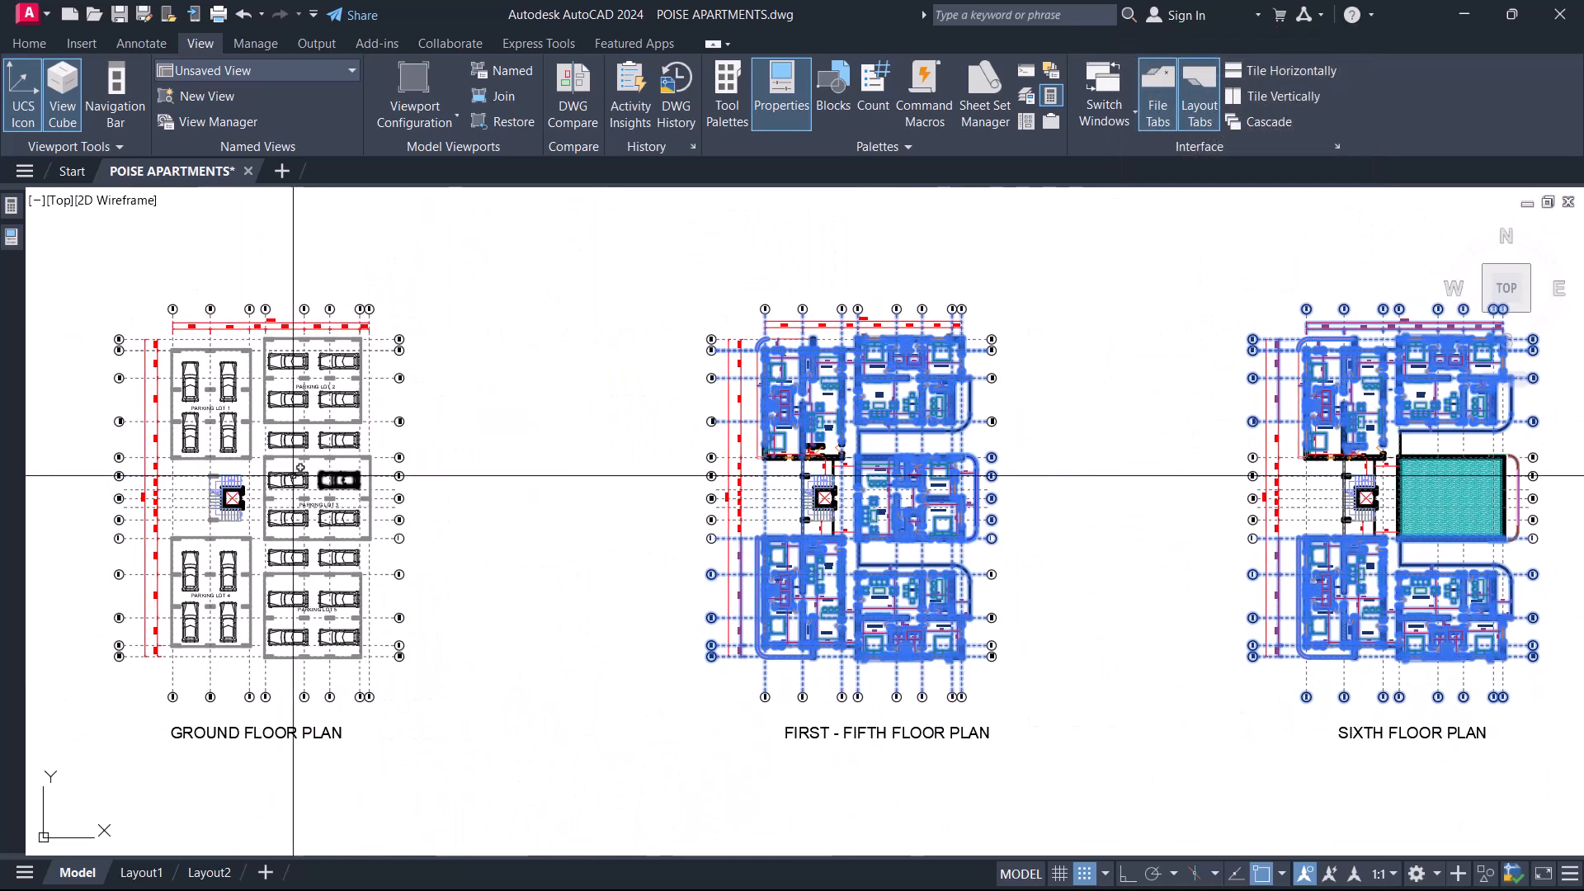
pyautogui.click(261, 454)
pyautogui.click(375, 544)
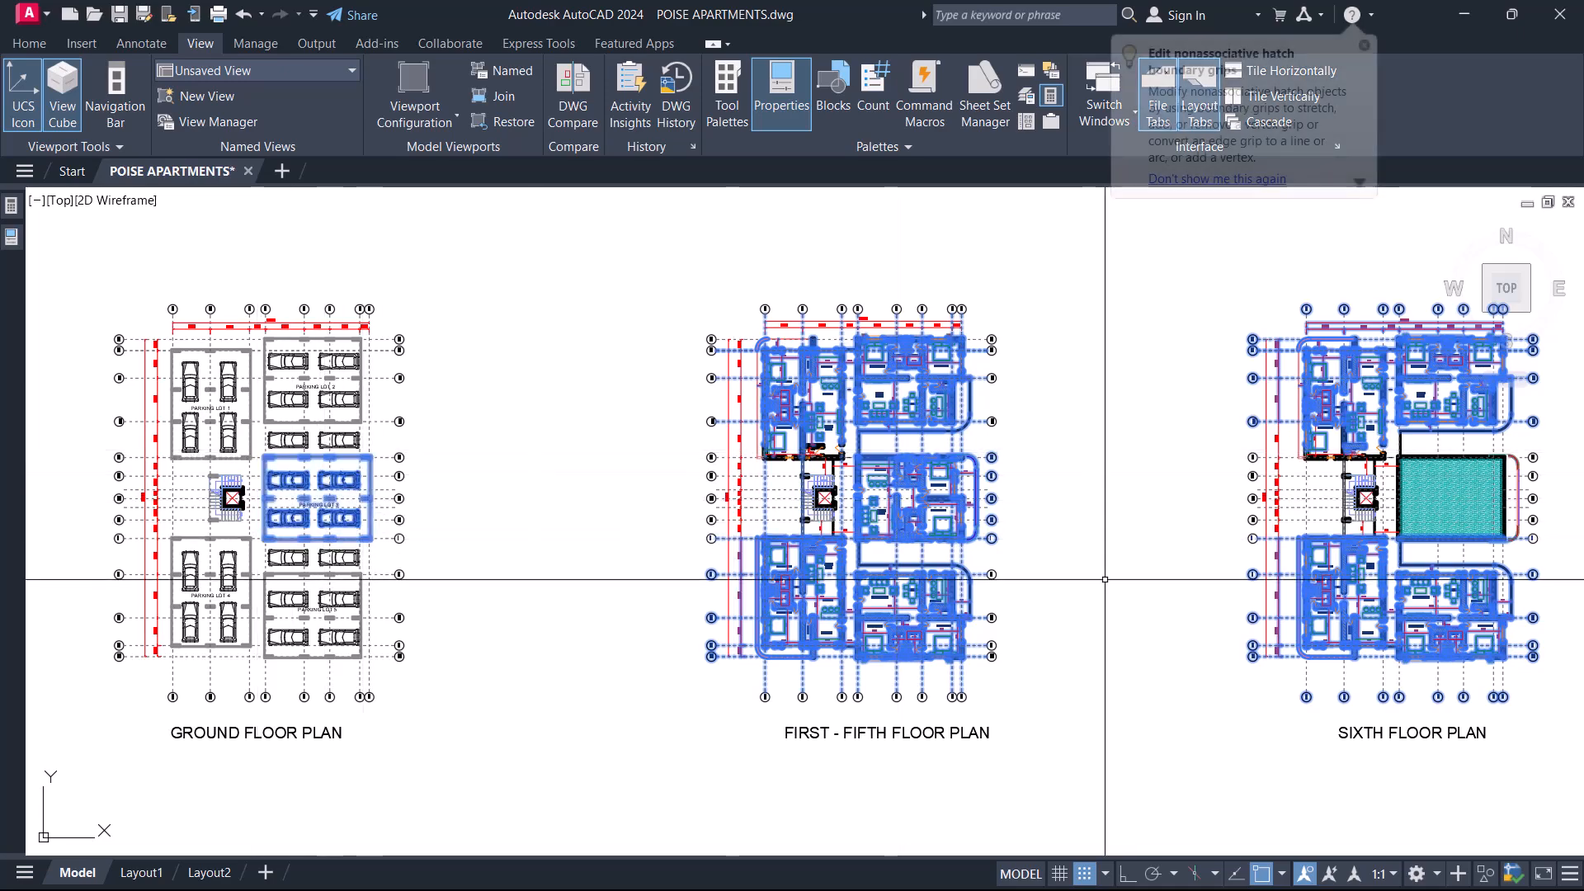
# Compare the highlighted blocks with the sixth floor and roof plans, and clear the selection.
pyautogui.moveTo(914, 529); pyautogui.dragTo(789, 520, button='middle')
pyautogui.scroll(2, 789, 518)
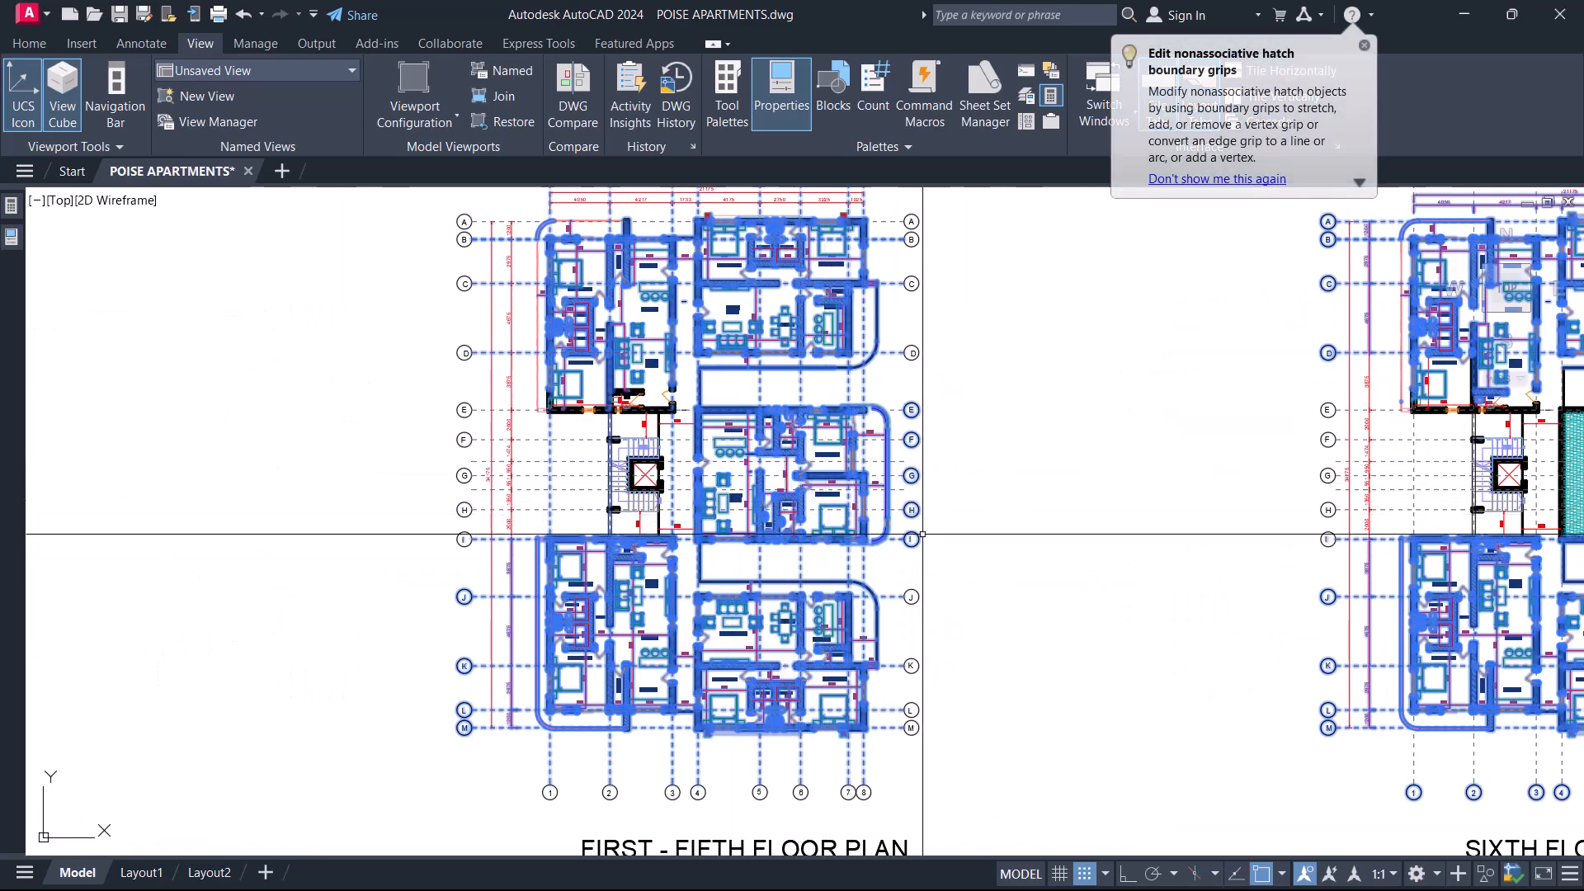
pyautogui.moveTo(1140, 556); pyautogui.dragTo(506, 495, button='middle')
pyautogui.moveTo(1030, 517); pyautogui.dragTo(882, 597, button='middle')
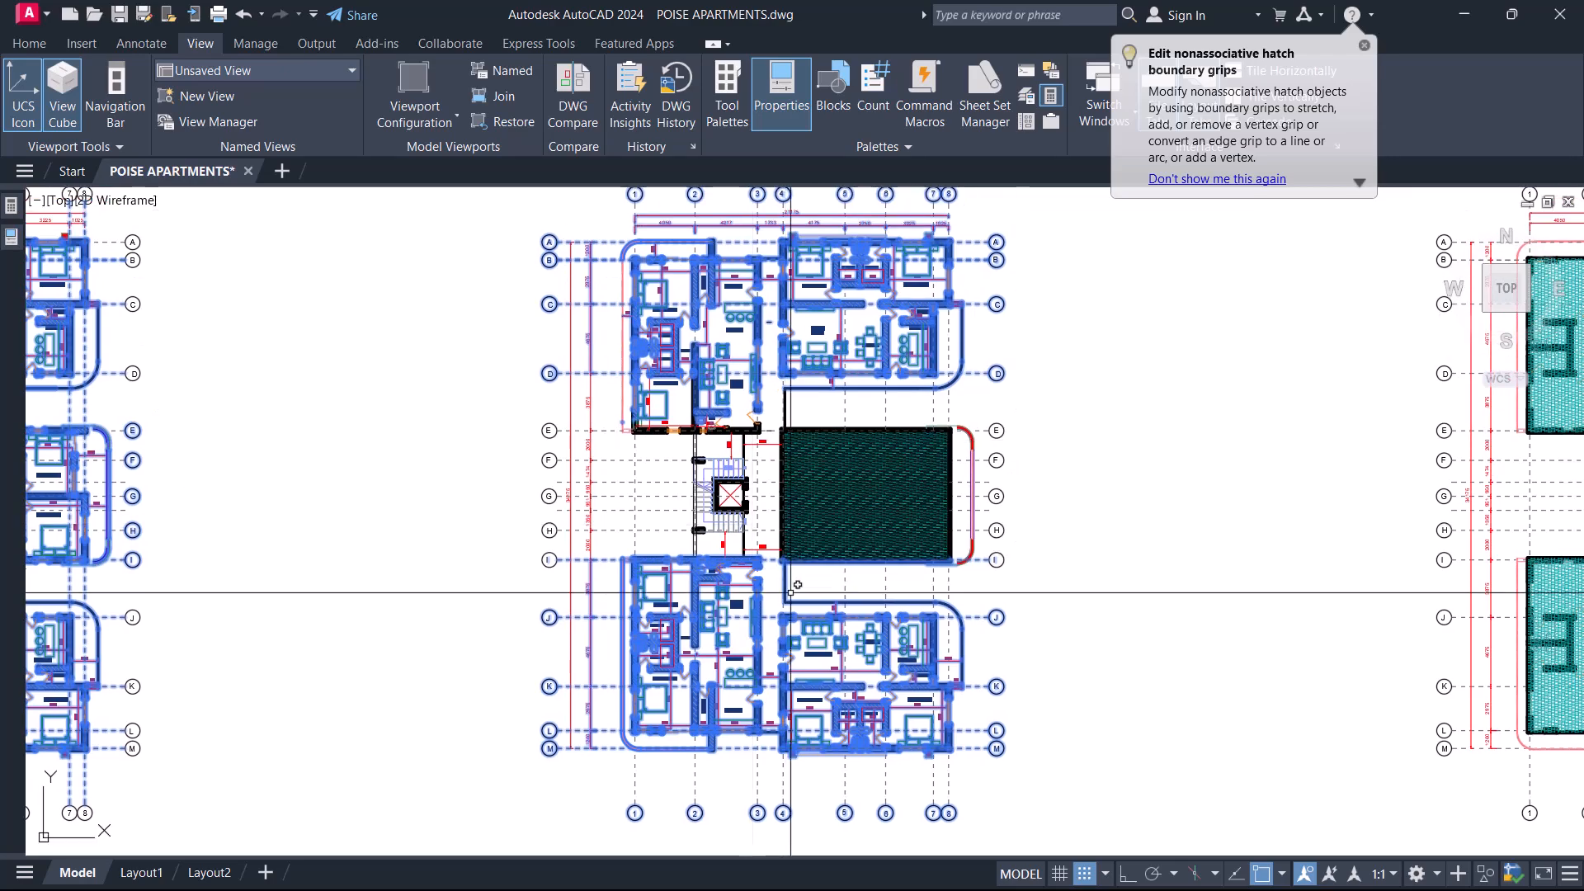
pyautogui.scroll(2, 895, 528)
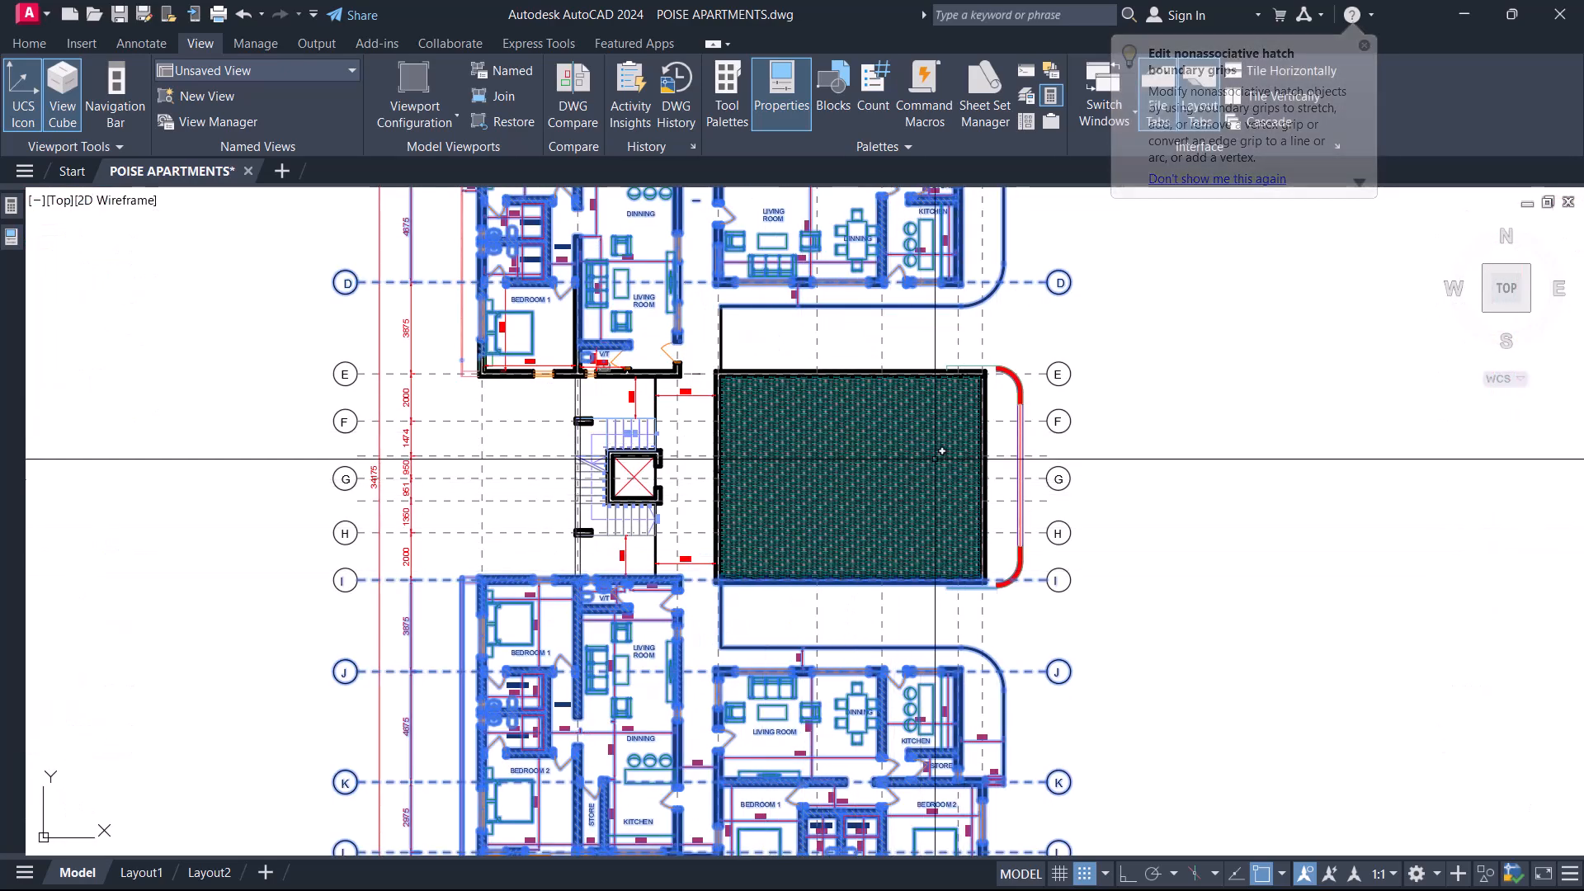
pyautogui.scroll(-6, 854, 479)
pyautogui.moveTo(1237, 565); pyautogui.dragTo(919, 531, button='middle')
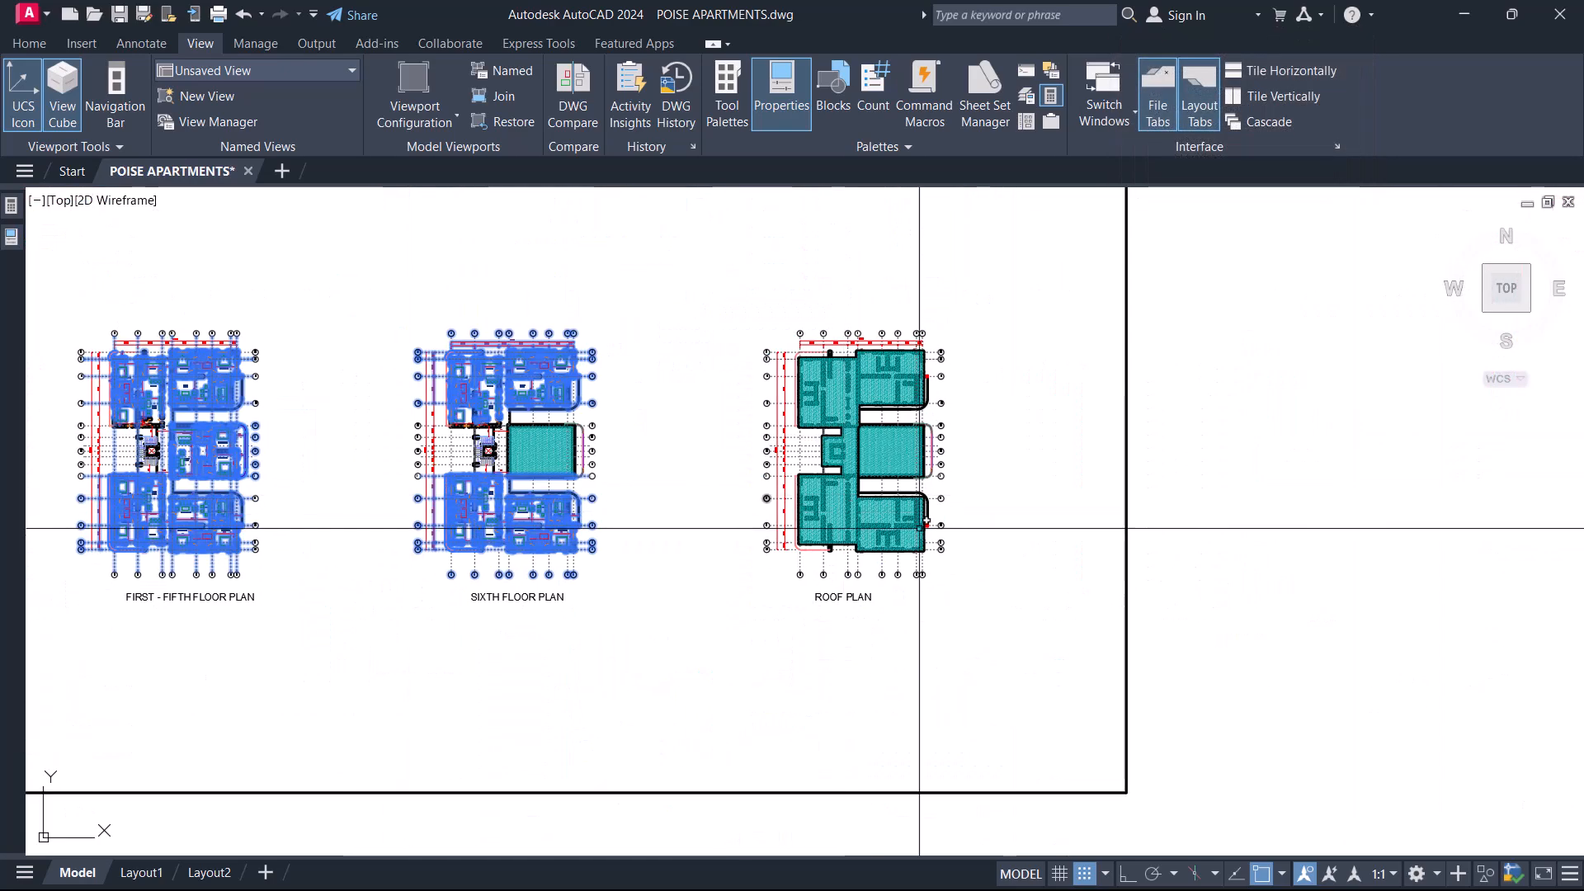
pyautogui.scroll(4, 919, 529)
pyautogui.moveTo(714, 474); pyautogui.dragTo(845, 636, button='middle')
pyautogui.scroll(-4, 779, 519)
pyautogui.moveTo(618, 559); pyautogui.dragTo(732, 530, button='middle')
pyautogui.scroll(2, 880, 473)
pyautogui.moveTo(488, 506); pyautogui.dragTo(702, 500, button='middle')
pyautogui.scroll(2, 711, 388)
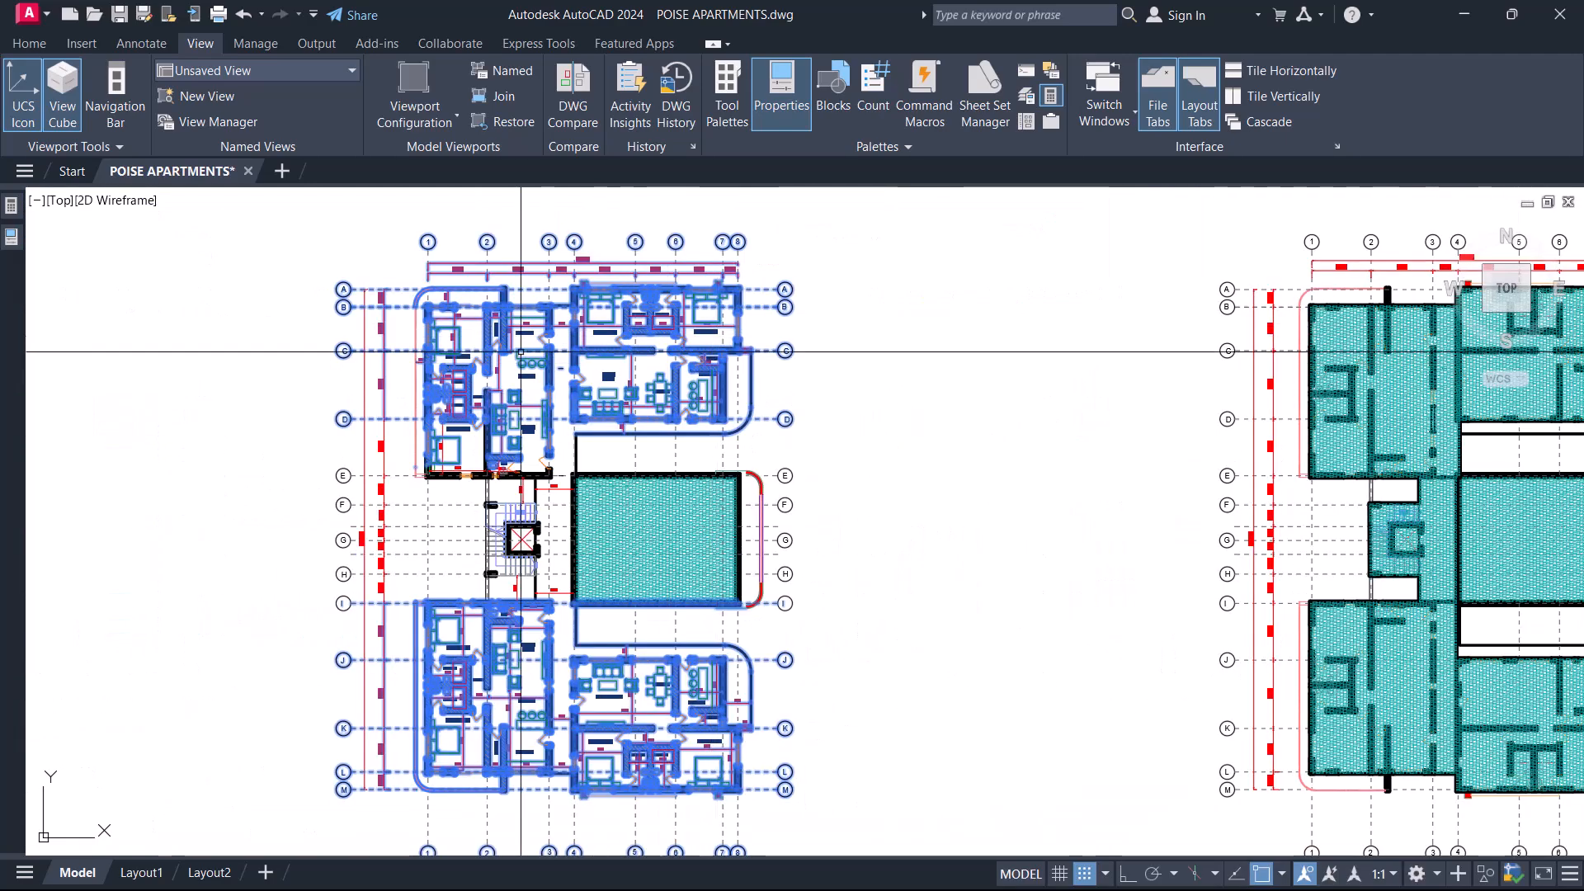
pyautogui.scroll(-4, 841, 519)
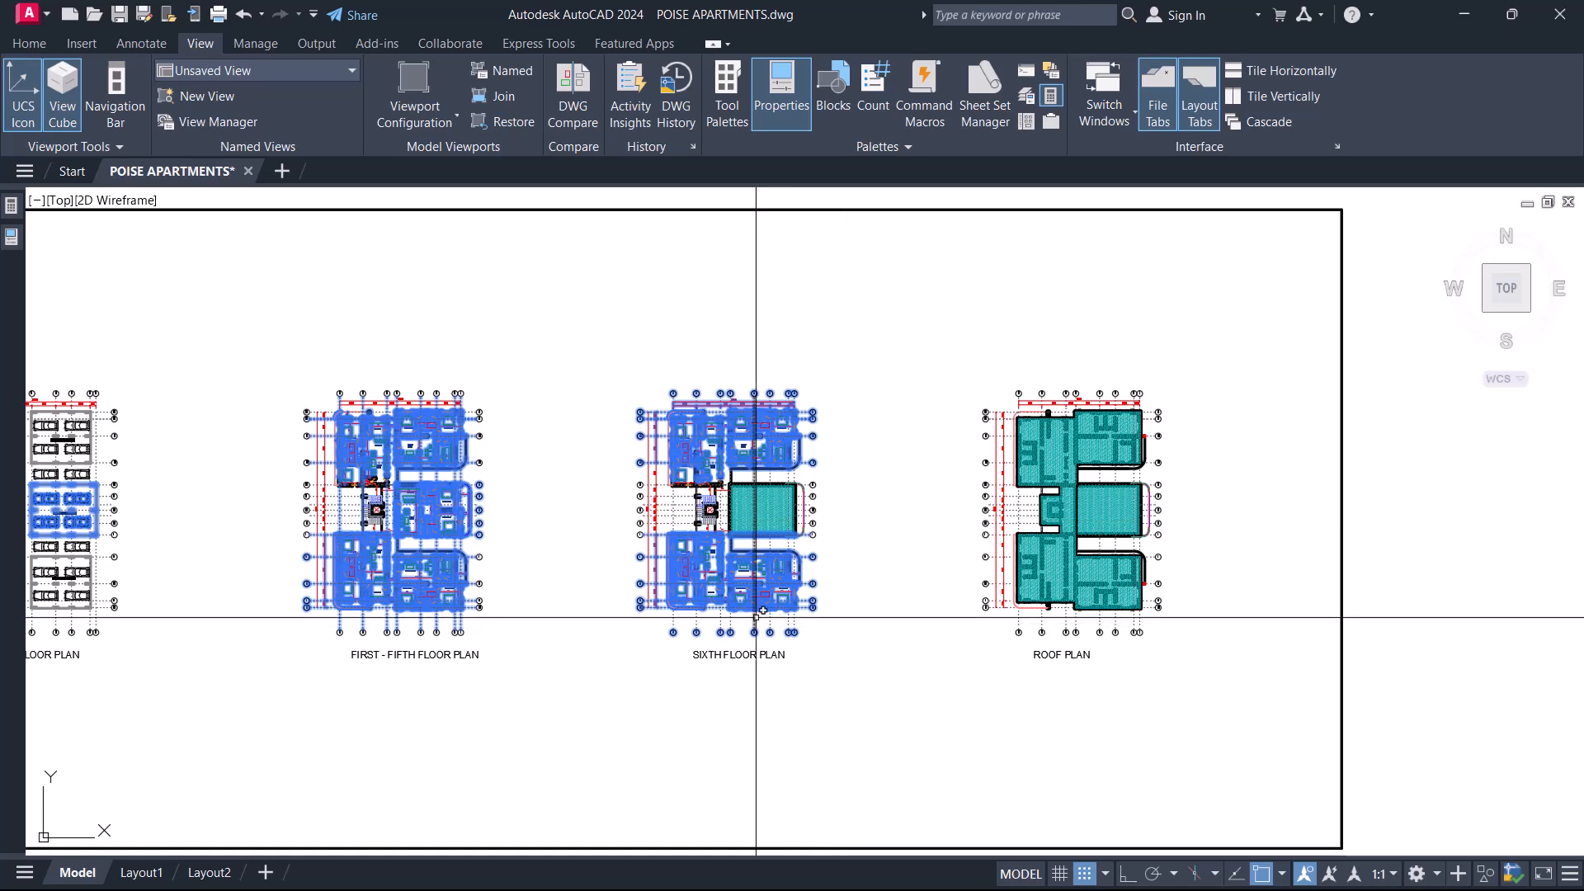
pyautogui.press('Escape')
pyautogui.scroll(-3, 755, 520)
pyautogui.moveTo(583, 448)
pyautogui.mouseDown(button='middle')
pyautogui.moveTo(899, 566)
pyautogui.moveTo(935, 545)
pyautogui.mouseUp(button='middle')
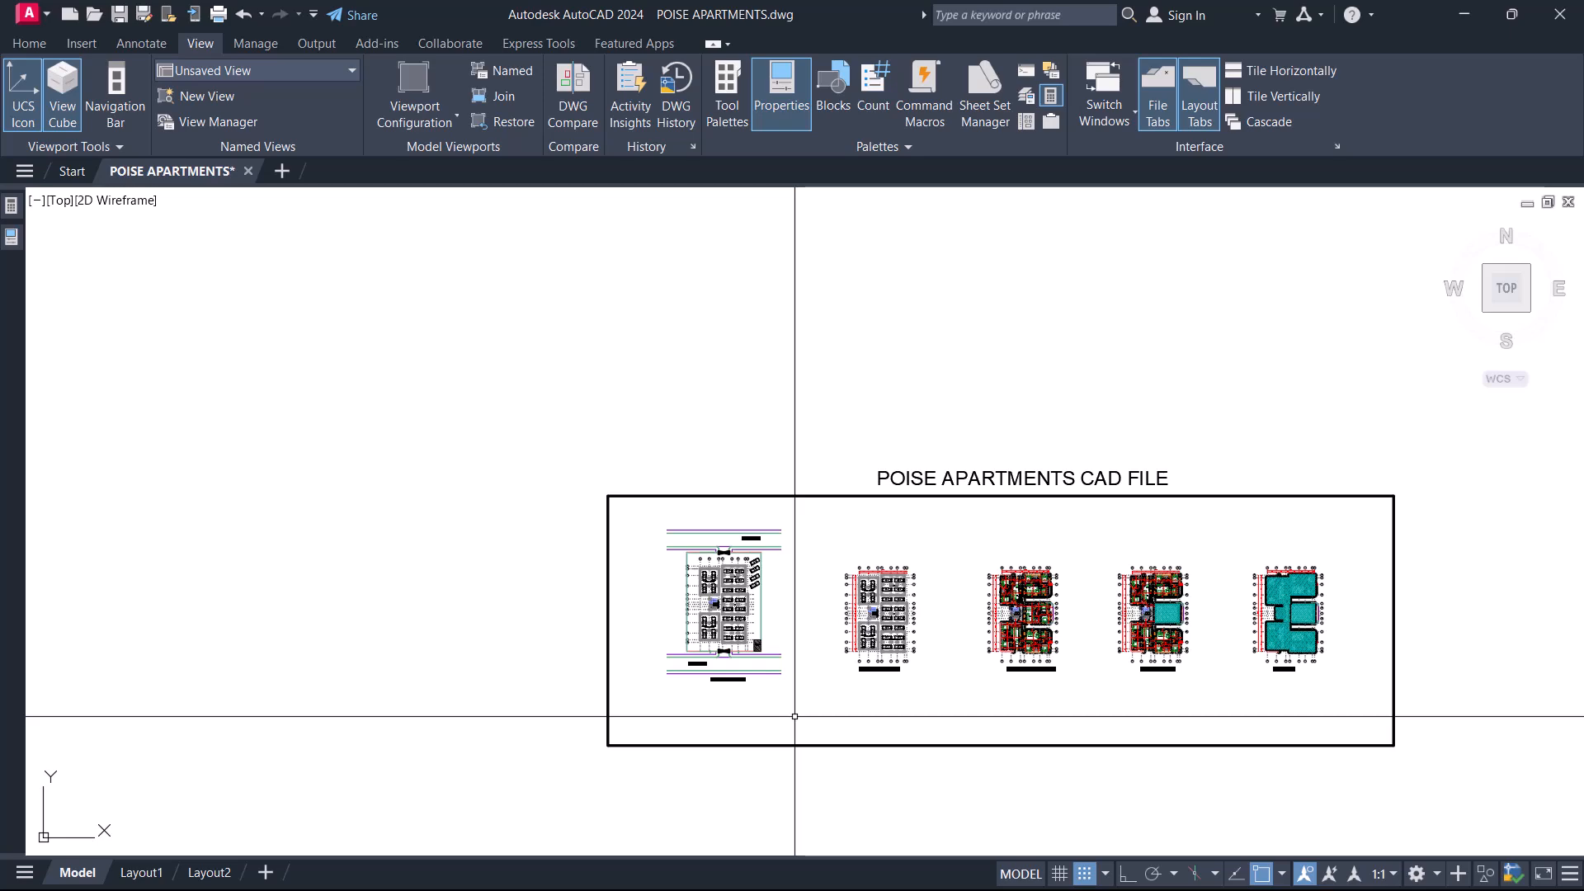
# Inspect the architectural ground floor parking plan and return to the set of plans with blue columns.
pyautogui.scroll(5, 820, 713)
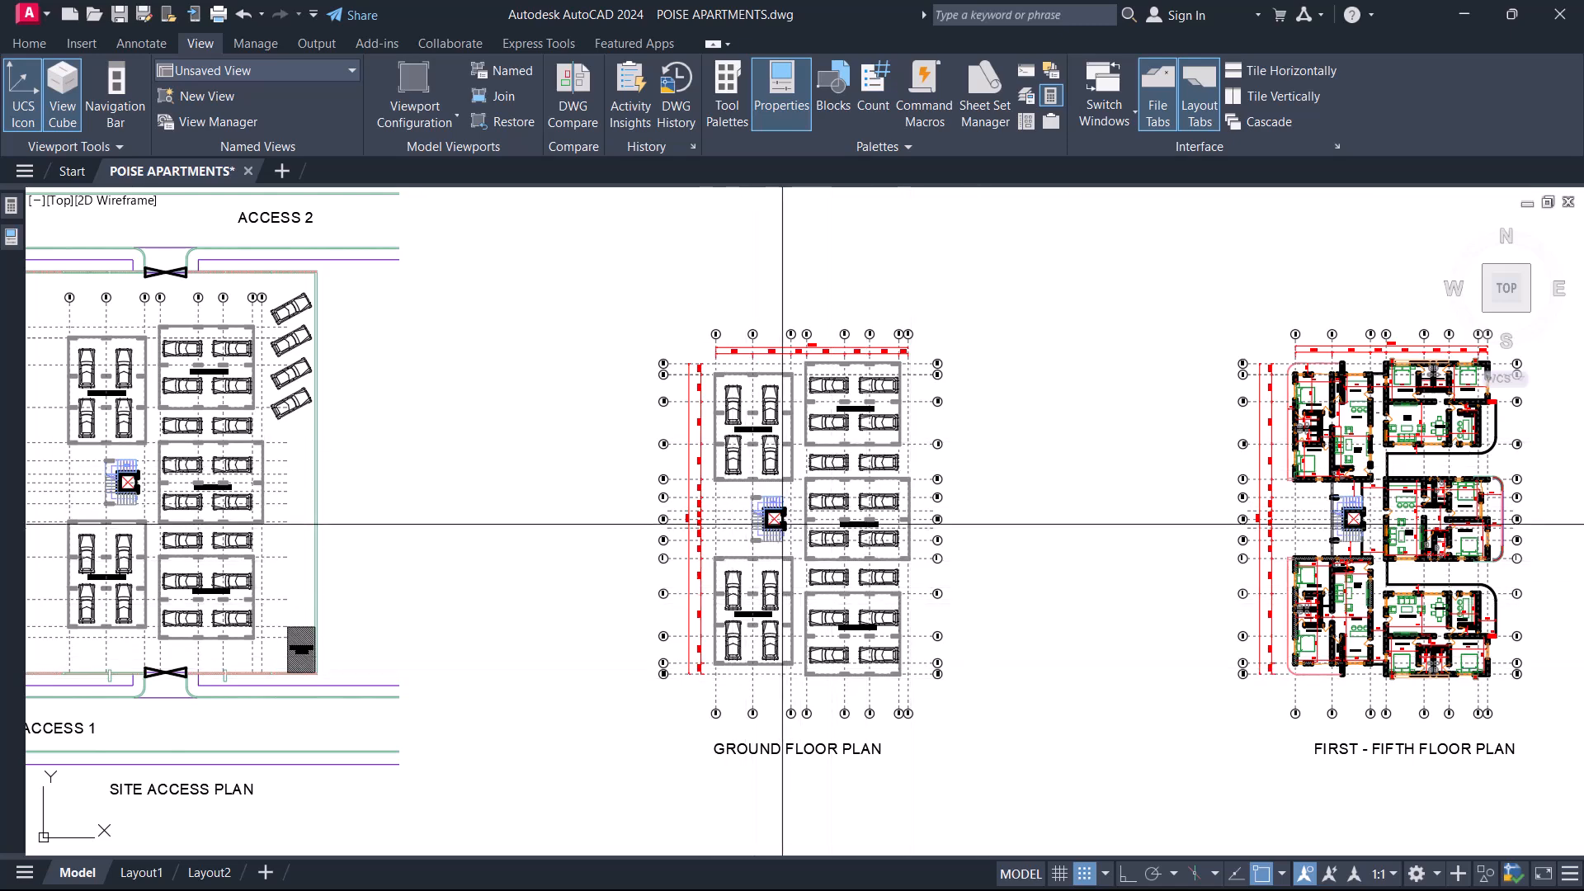
pyautogui.scroll(-6, 788, 536)
pyautogui.scroll(5, 841, 611)
pyautogui.moveTo(838, 298); pyautogui.dragTo(853, 675, button='middle')
pyautogui.moveTo(854, 405); pyautogui.dragTo(880, 678, button='middle')
pyautogui.moveTo(881, 330); pyautogui.dragTo(866, 669, button='middle')
pyautogui.moveTo(836, 347); pyautogui.dragTo(827, 626, button='middle')
pyautogui.moveTo(897, 443); pyautogui.dragTo(825, 530, button='middle')
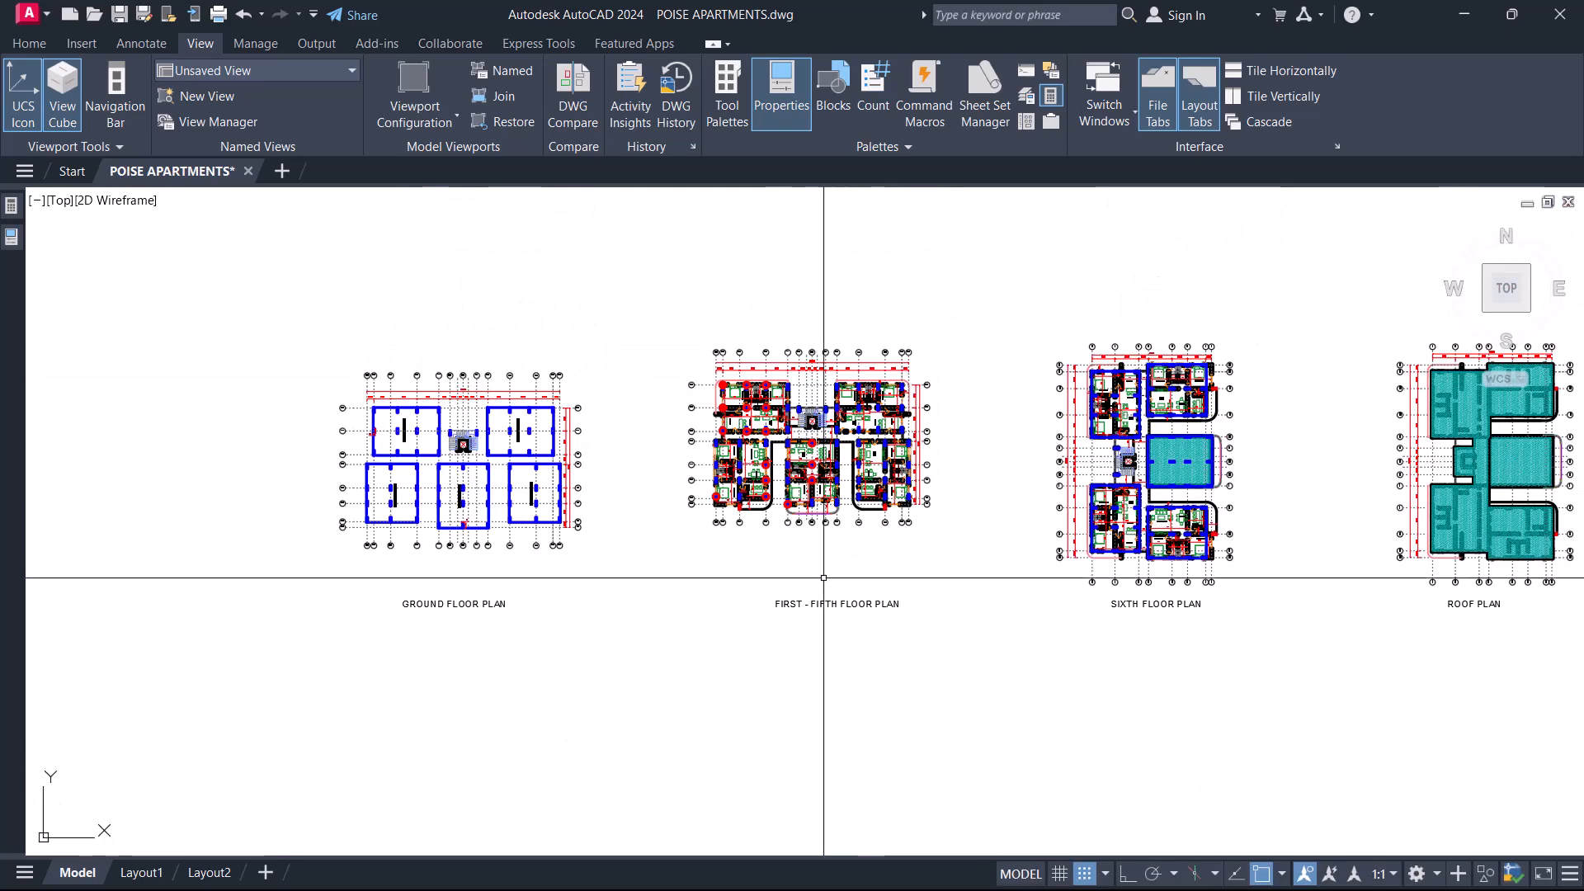
# Highlight the M–I and E–A wings on the first-to-fifth floor plan with blue columns, and clear the selection.
pyautogui.scroll(2, 435, 528)
pyautogui.moveTo(931, 417); pyautogui.dragTo(754, 442, button='middle')
pyautogui.scroll(2, 753, 442)
pyautogui.moveTo(624, 350); pyautogui.dragTo(594, 421, button='middle')
pyautogui.click(464, 278)
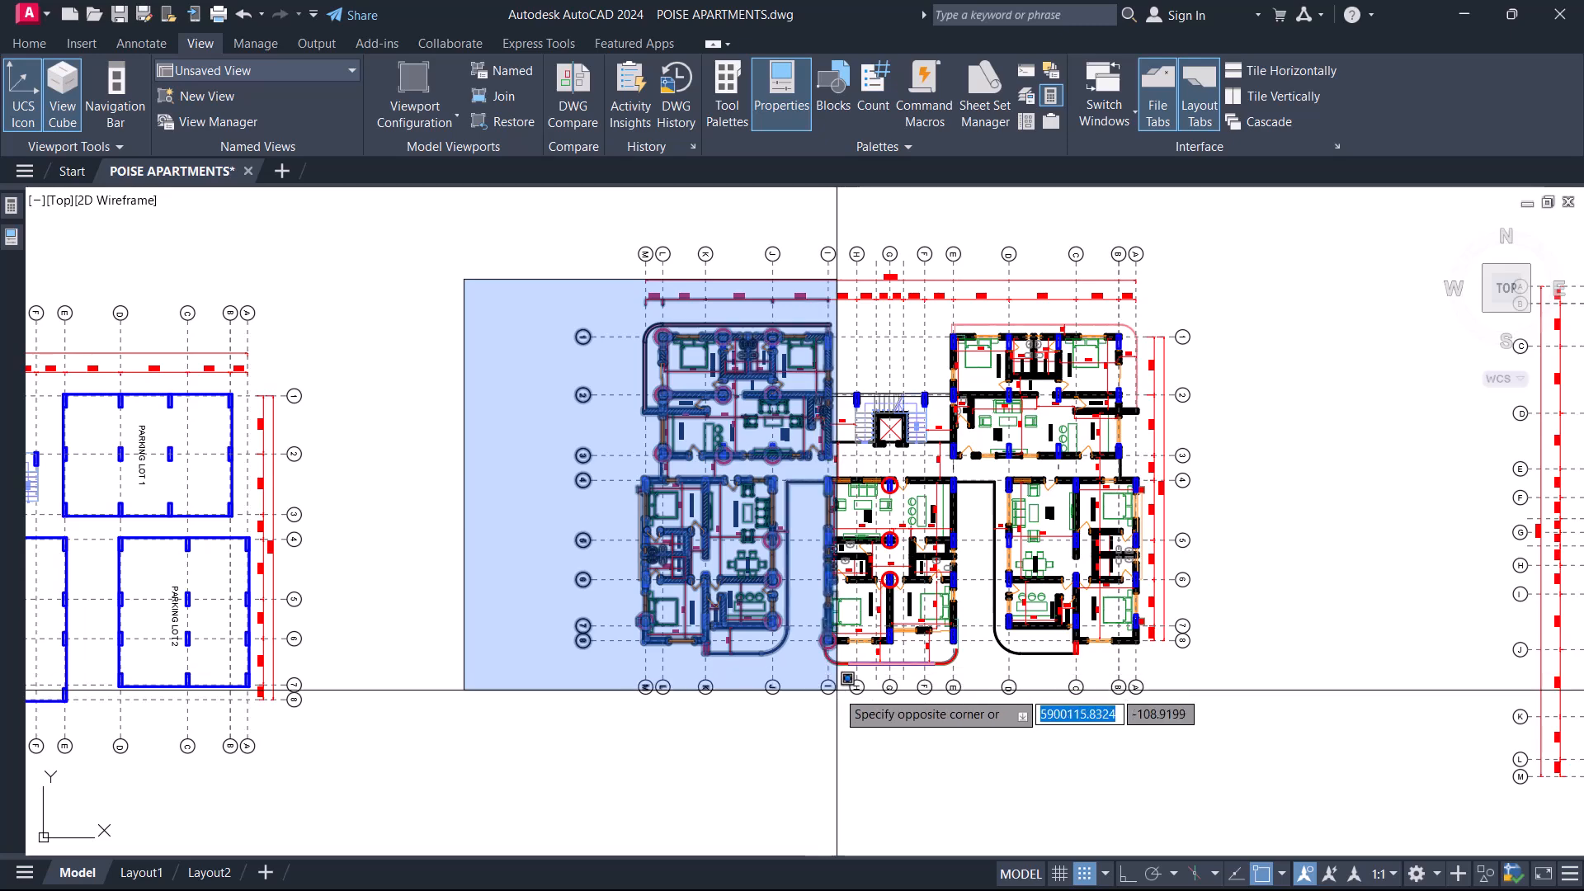
pyautogui.click(835, 664)
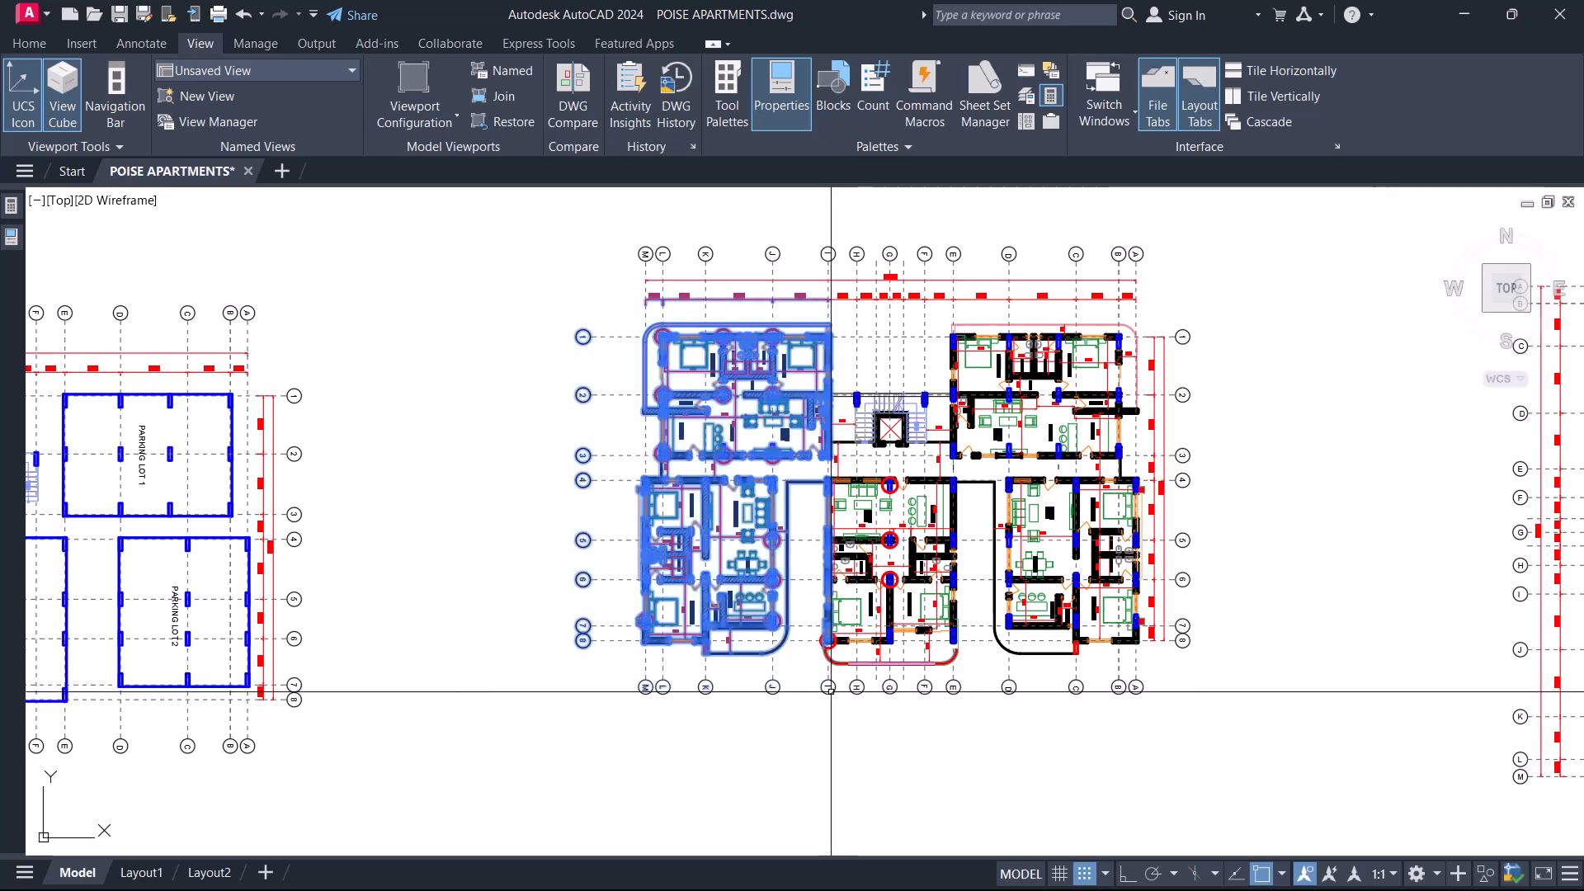
pyautogui.click(949, 213)
pyautogui.click(1224, 725)
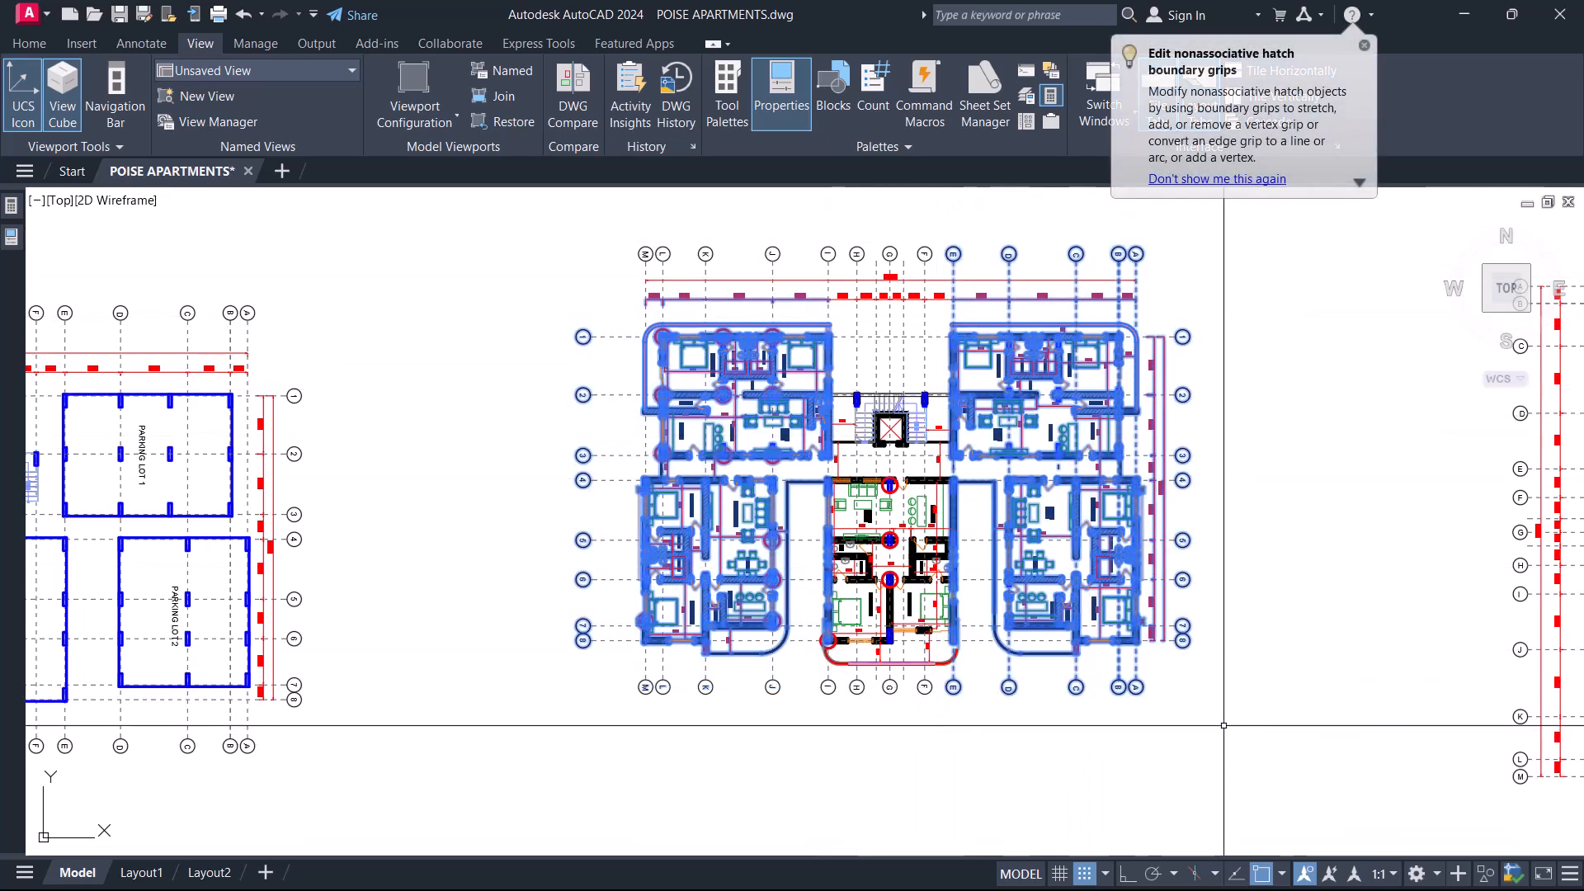
pyautogui.press('Escape')
pyautogui.scroll(-3, 1072, 504)
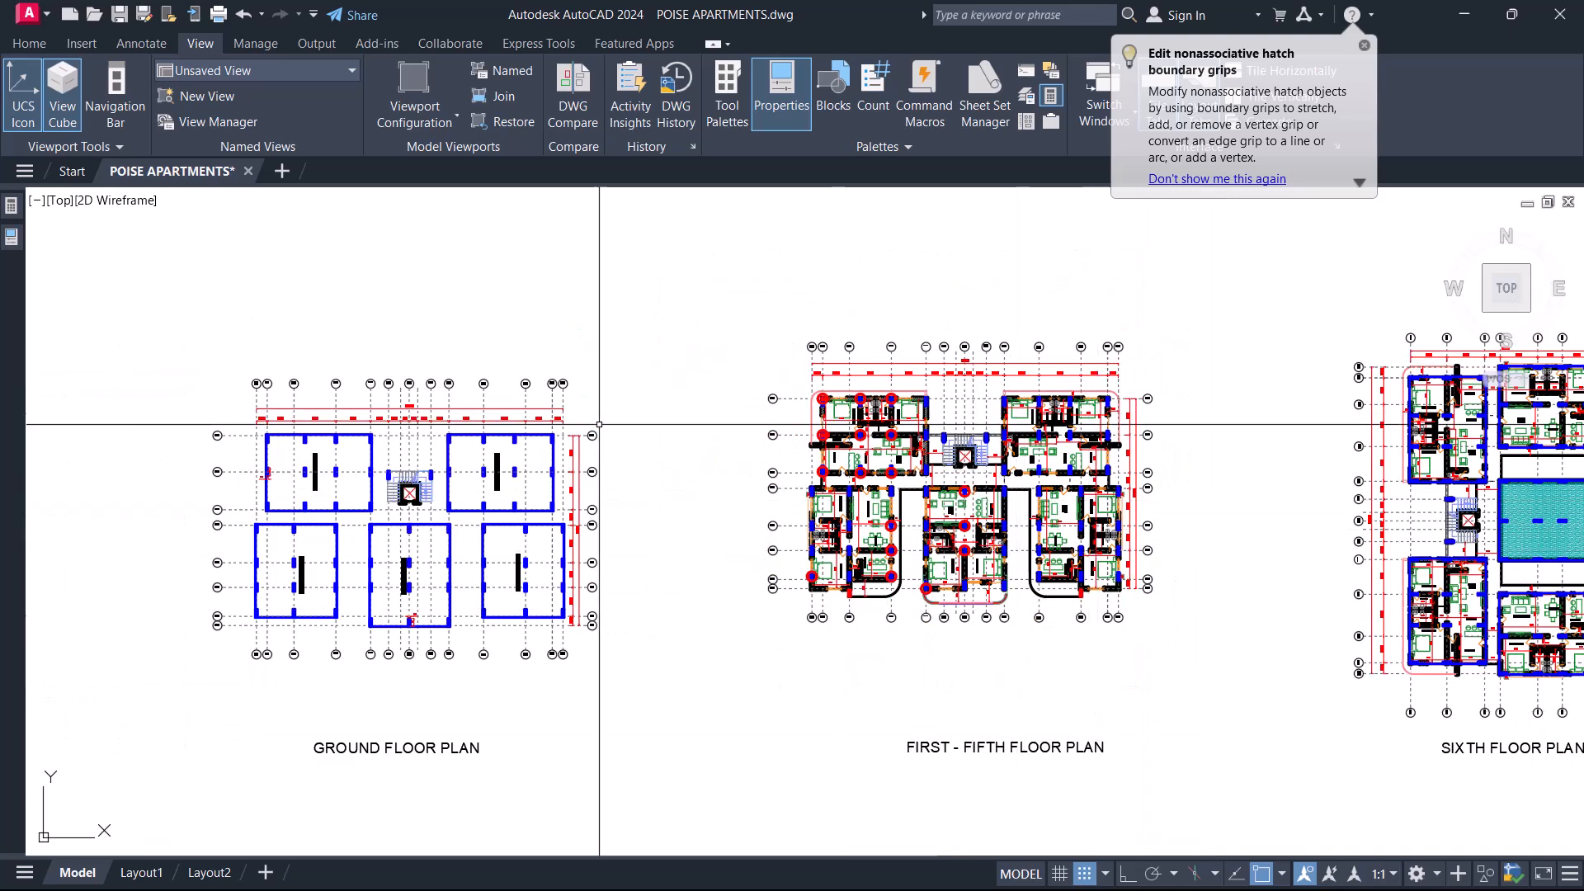
# Compare the parking lot columns on the ground floor plan with the first-to-fifth and sixth floor plans.
pyautogui.moveTo(589, 718); pyautogui.dragTo(591, 661, button='middle')
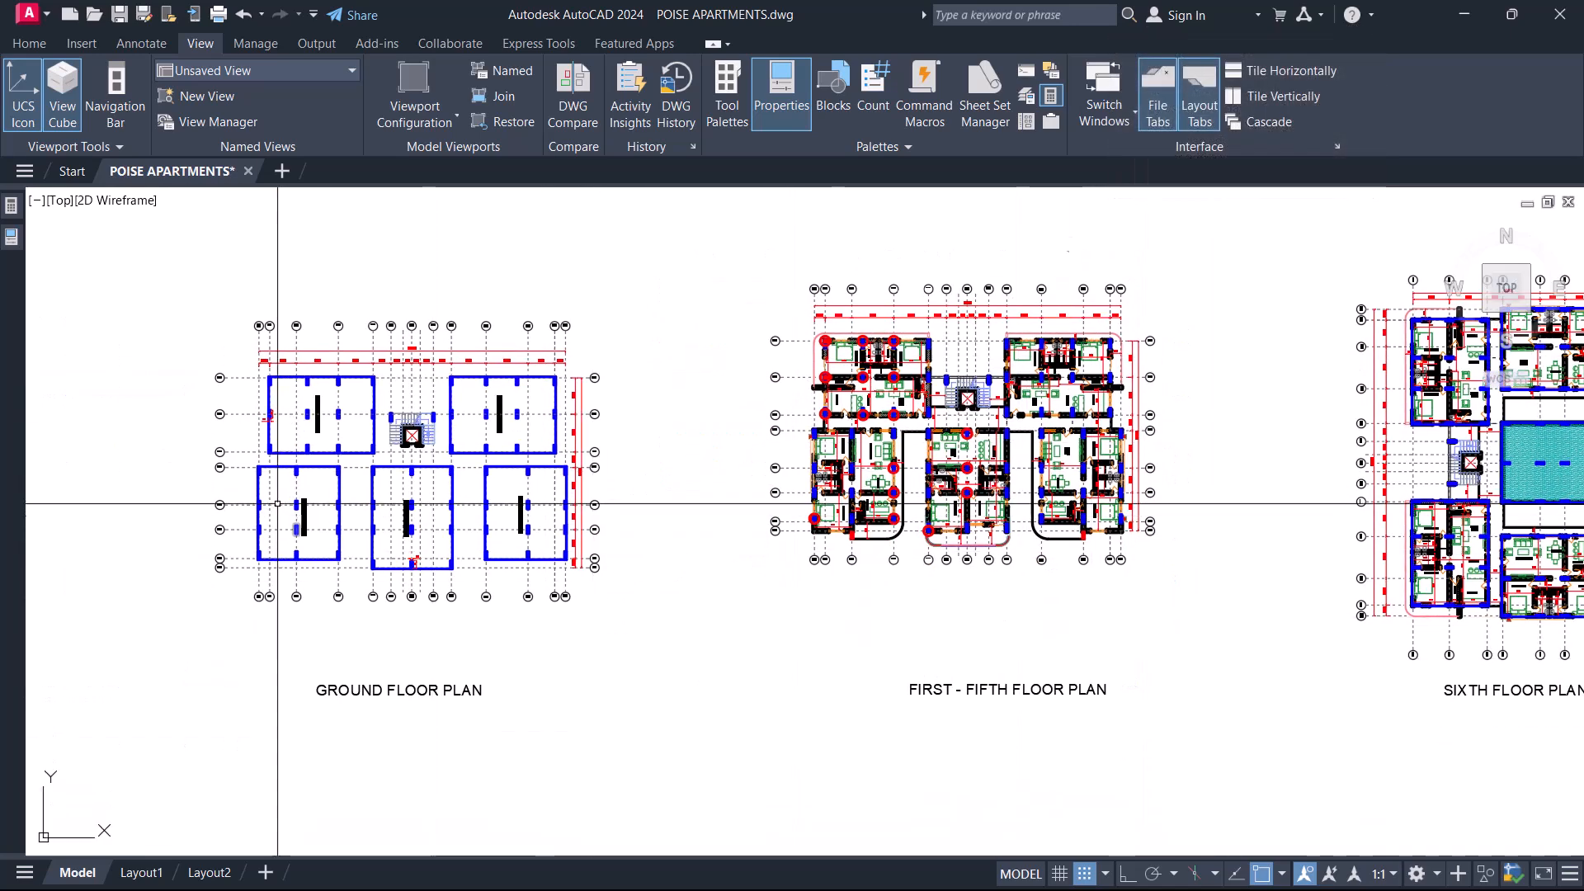
pyautogui.scroll(5, 281, 516)
pyautogui.scroll(-2, 404, 637)
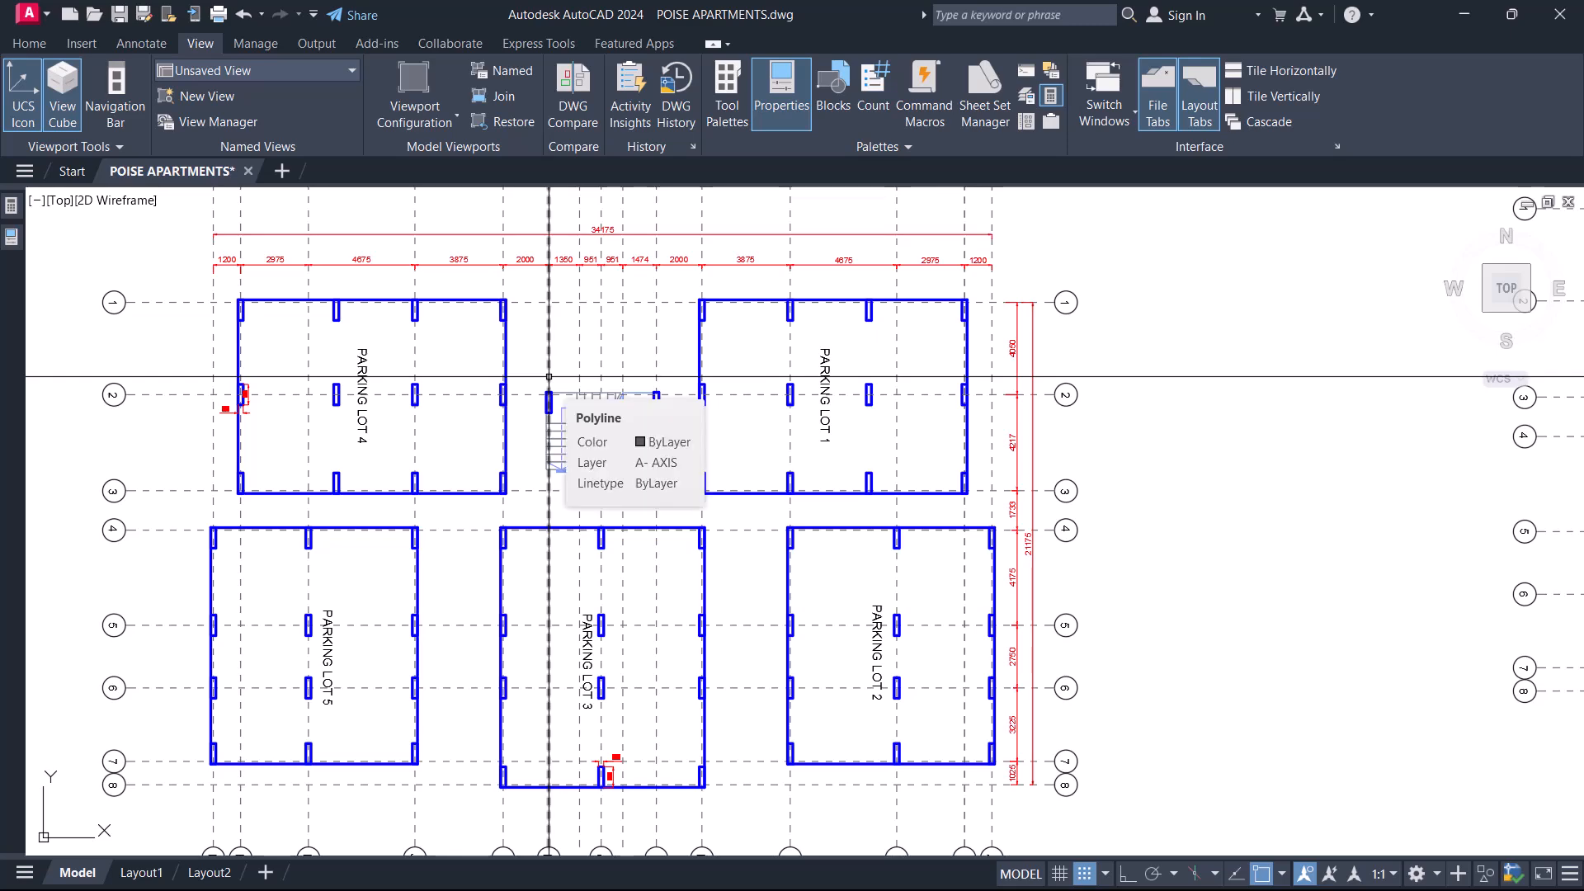
pyautogui.scroll(-5, 549, 377)
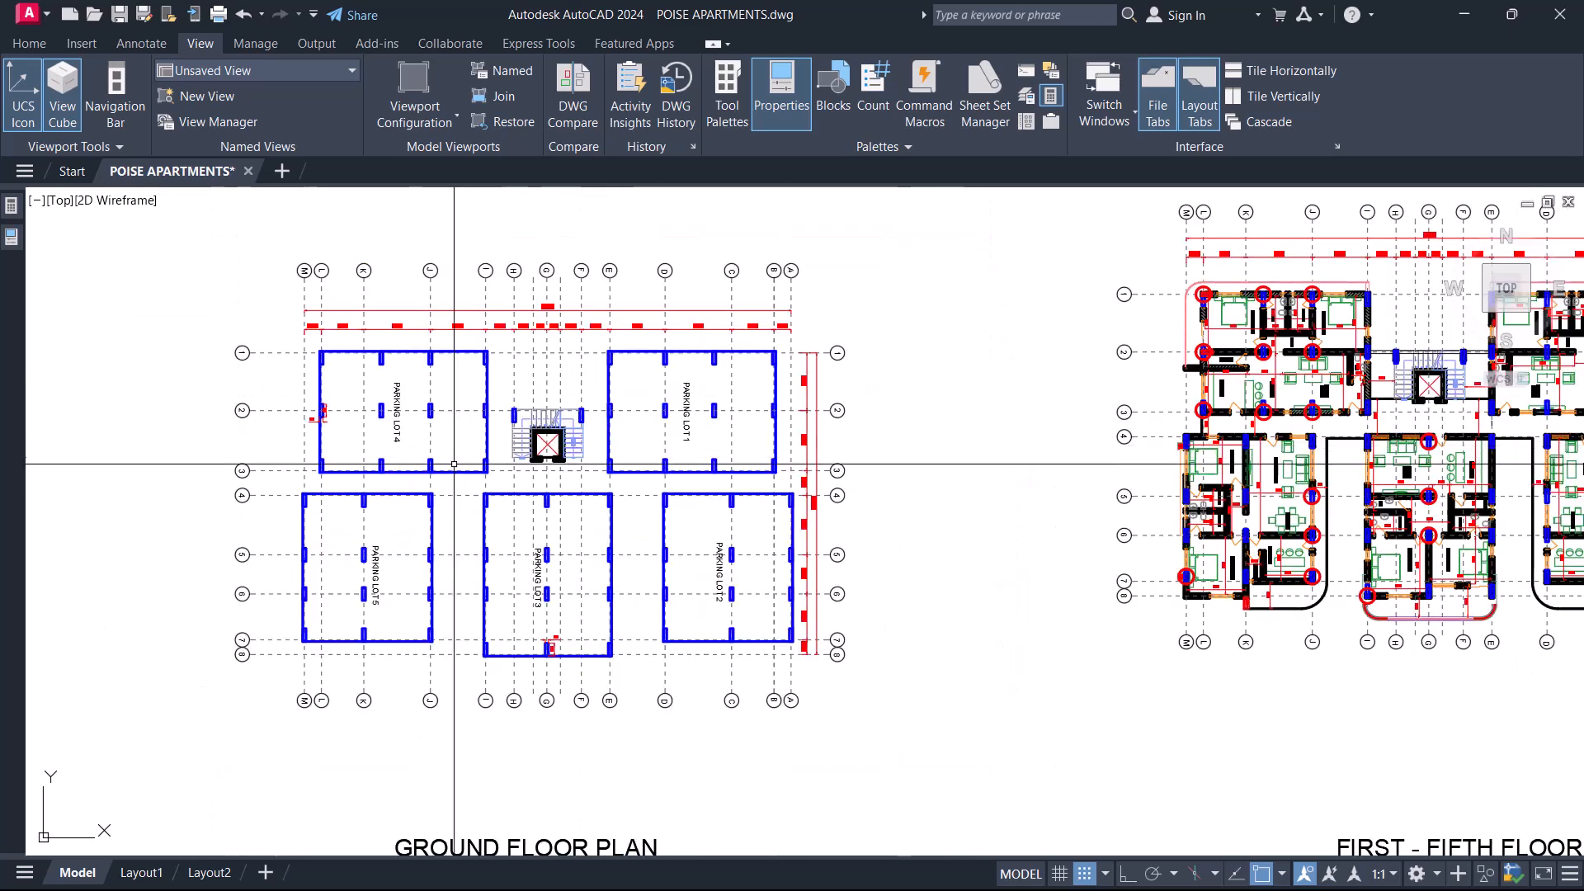
pyautogui.moveTo(1042, 596)
pyautogui.mouseDown(button='middle')
pyautogui.moveTo(1020, 612)
pyautogui.moveTo(651, 625)
pyautogui.mouseUp(button='middle')
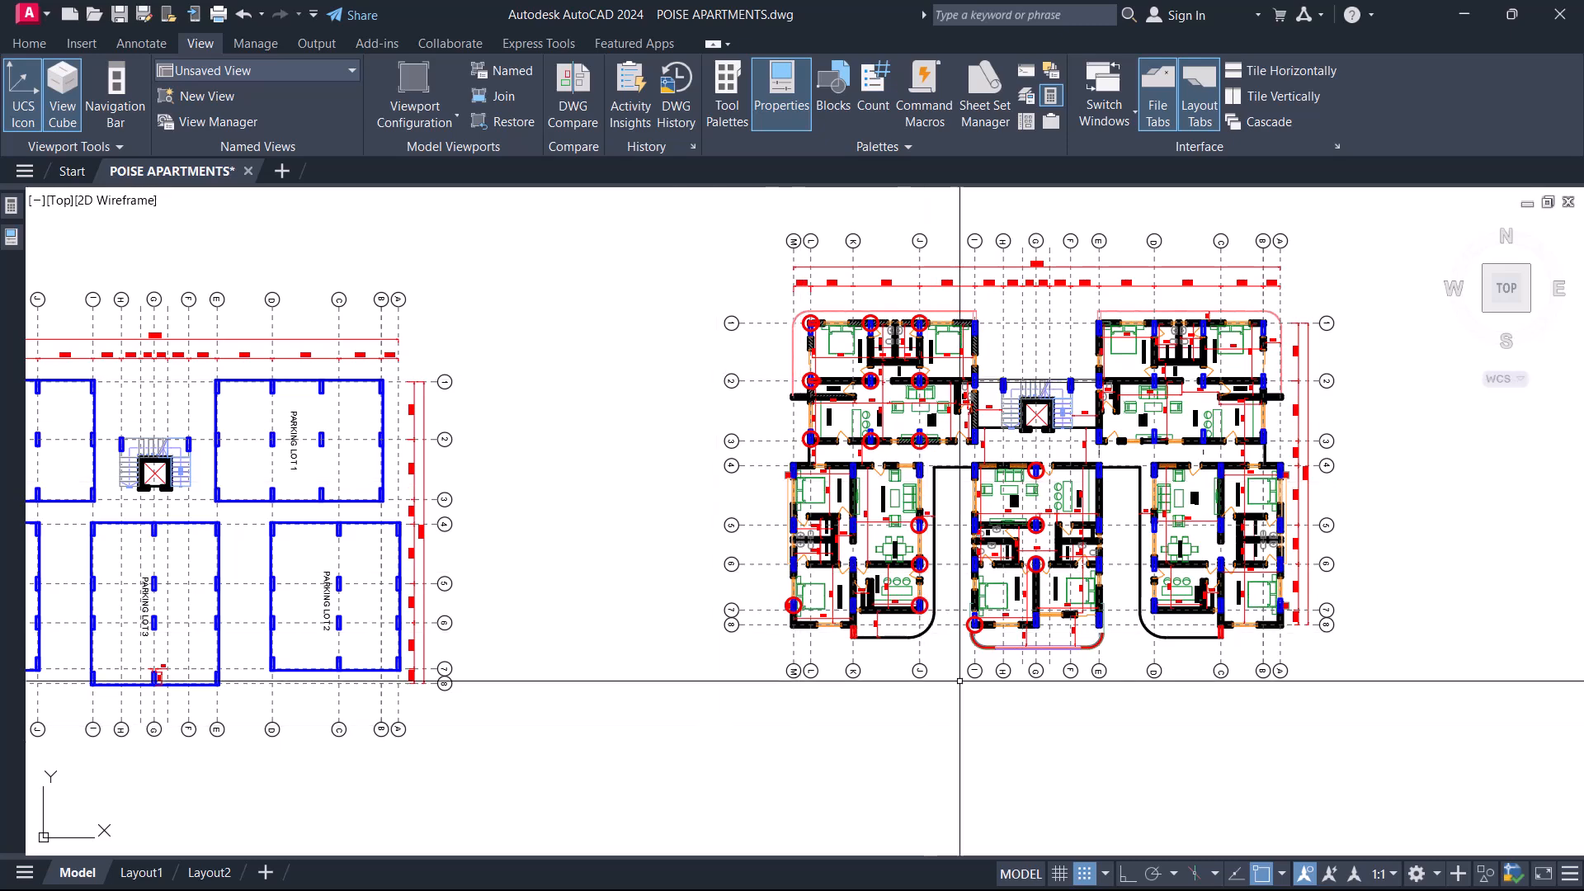
pyautogui.moveTo(458, 721); pyautogui.dragTo(670, 650, button='middle')
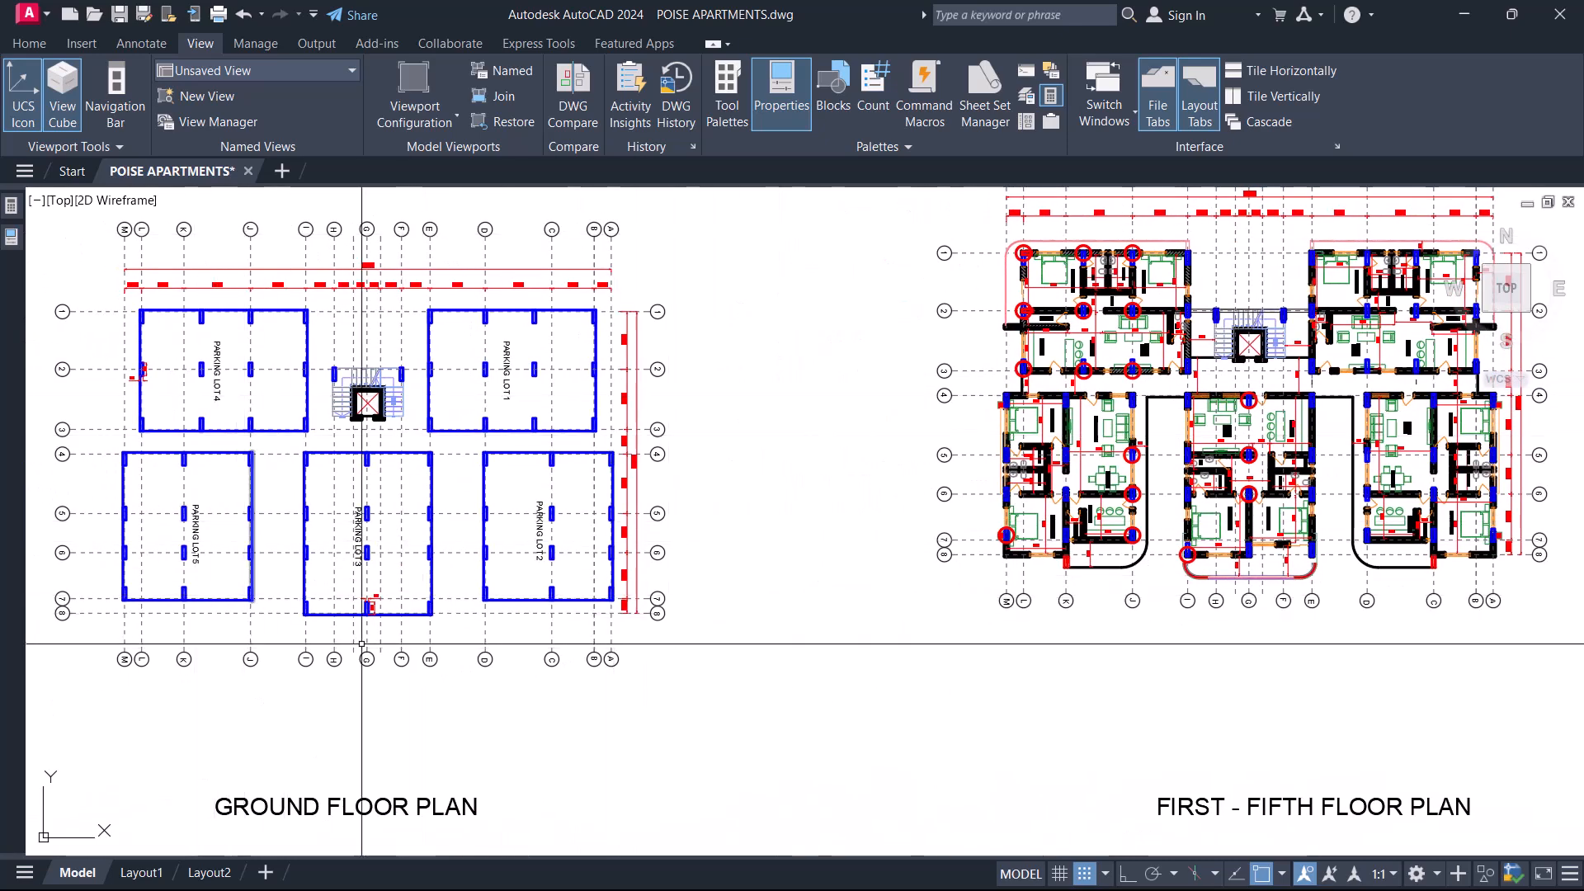
pyautogui.moveTo(1188, 564); pyautogui.dragTo(776, 621, button='middle')
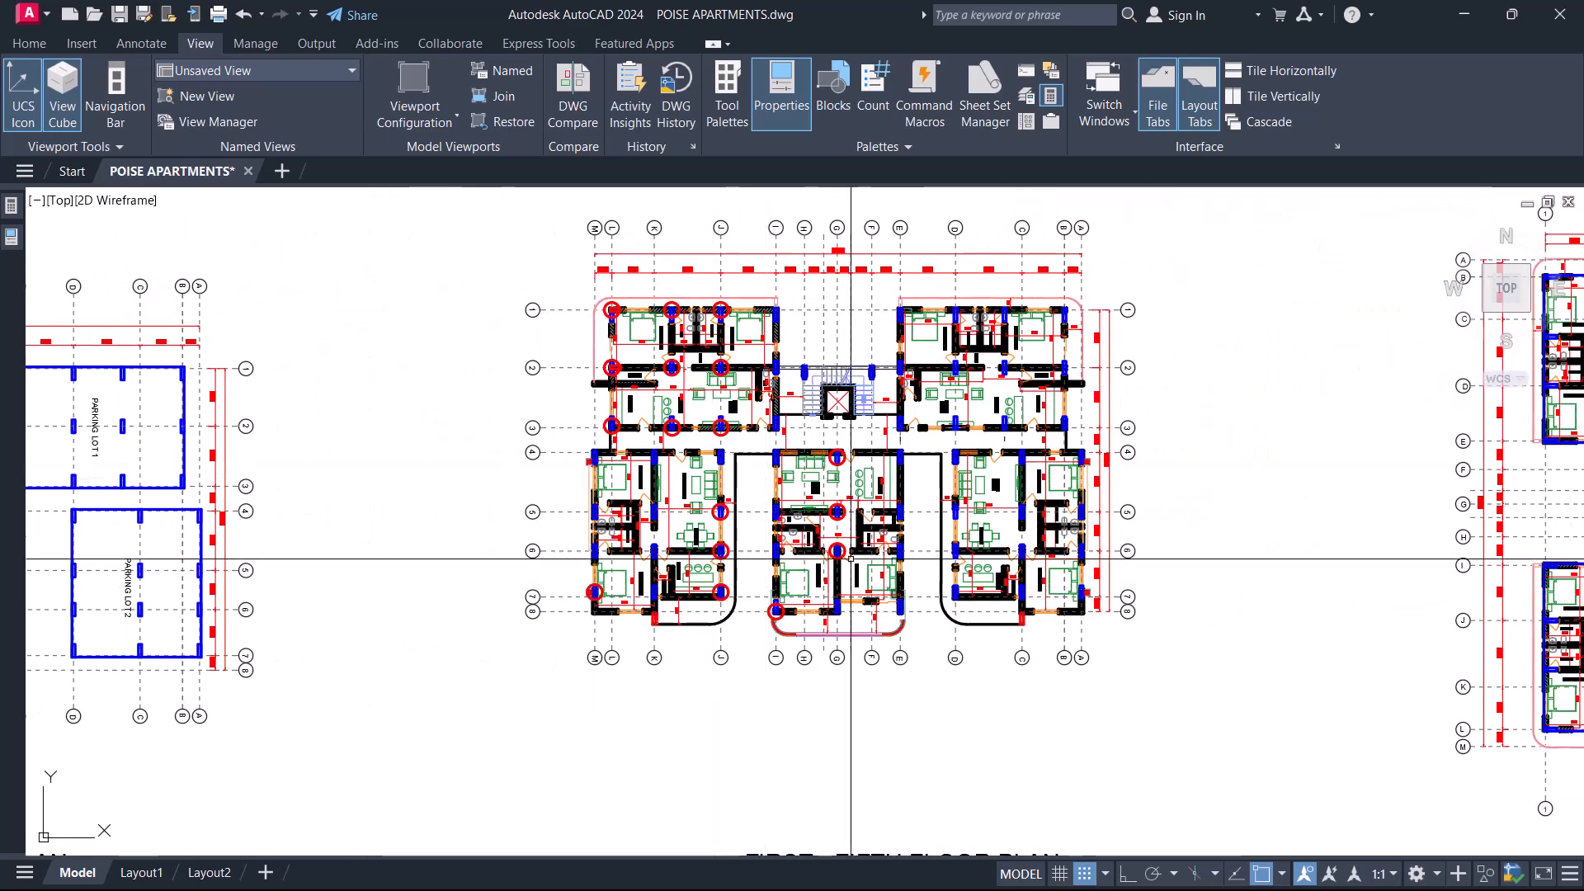
pyautogui.moveTo(911, 526); pyautogui.dragTo(743, 548, button='middle')
pyautogui.moveTo(764, 606); pyautogui.dragTo(346, 570, button='middle')
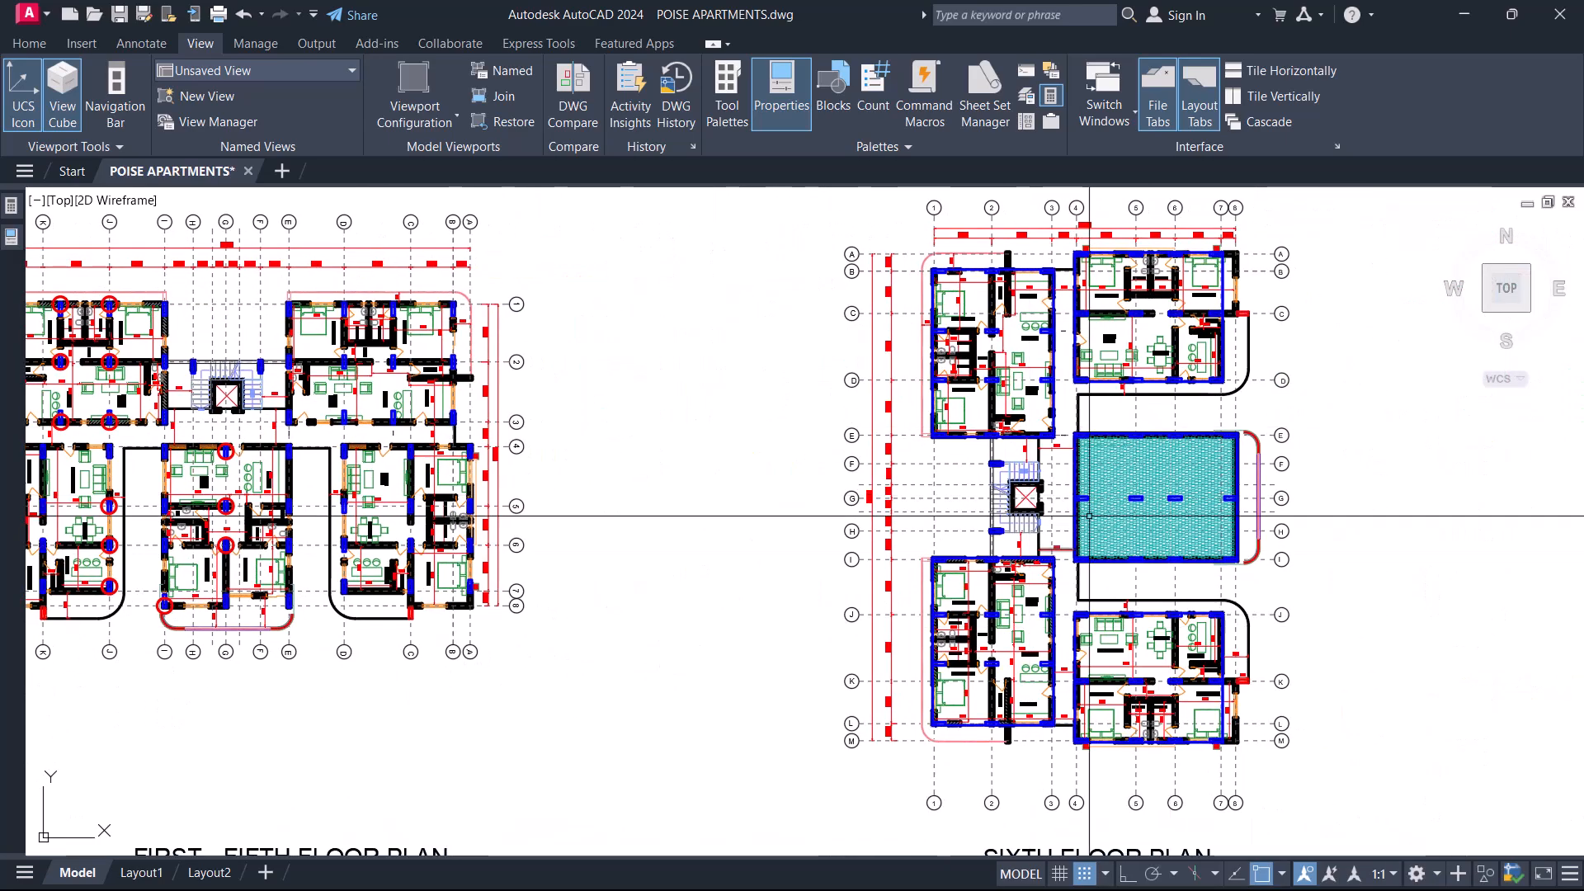
# Examine the circled columns around Bedroom 2 on the first-to-fifth floor plan against the ground floor parking plan.
pyautogui.scroll(-5, 820, 537)
pyautogui.scroll(5, 642, 474)
pyautogui.scroll(8, 631, 321)
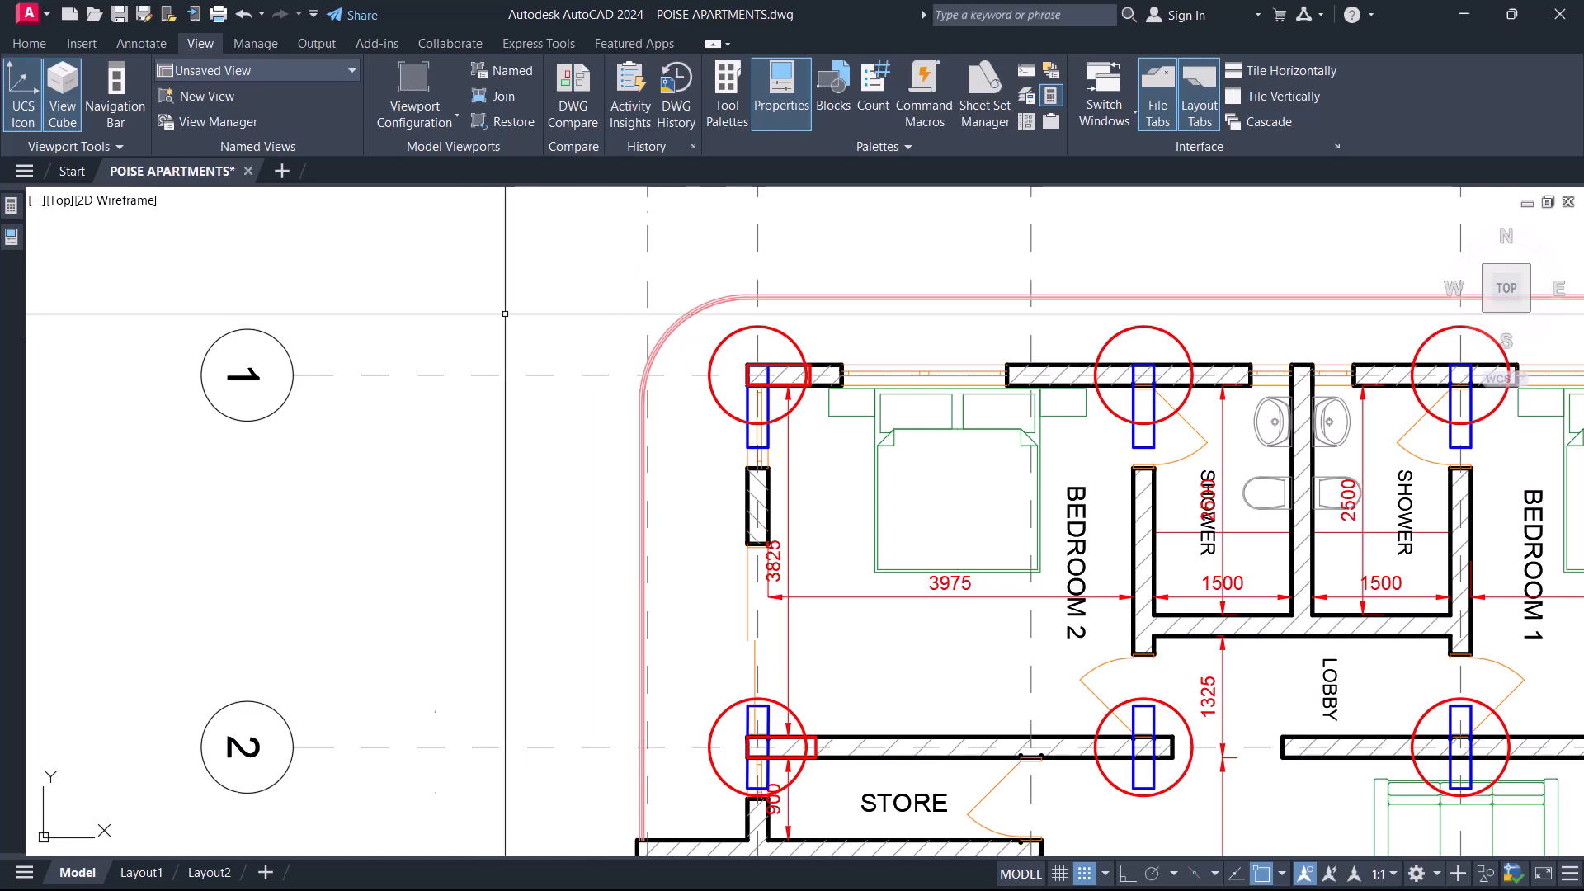
pyautogui.scroll(-10, 764, 479)
pyautogui.scroll(4, 556, 471)
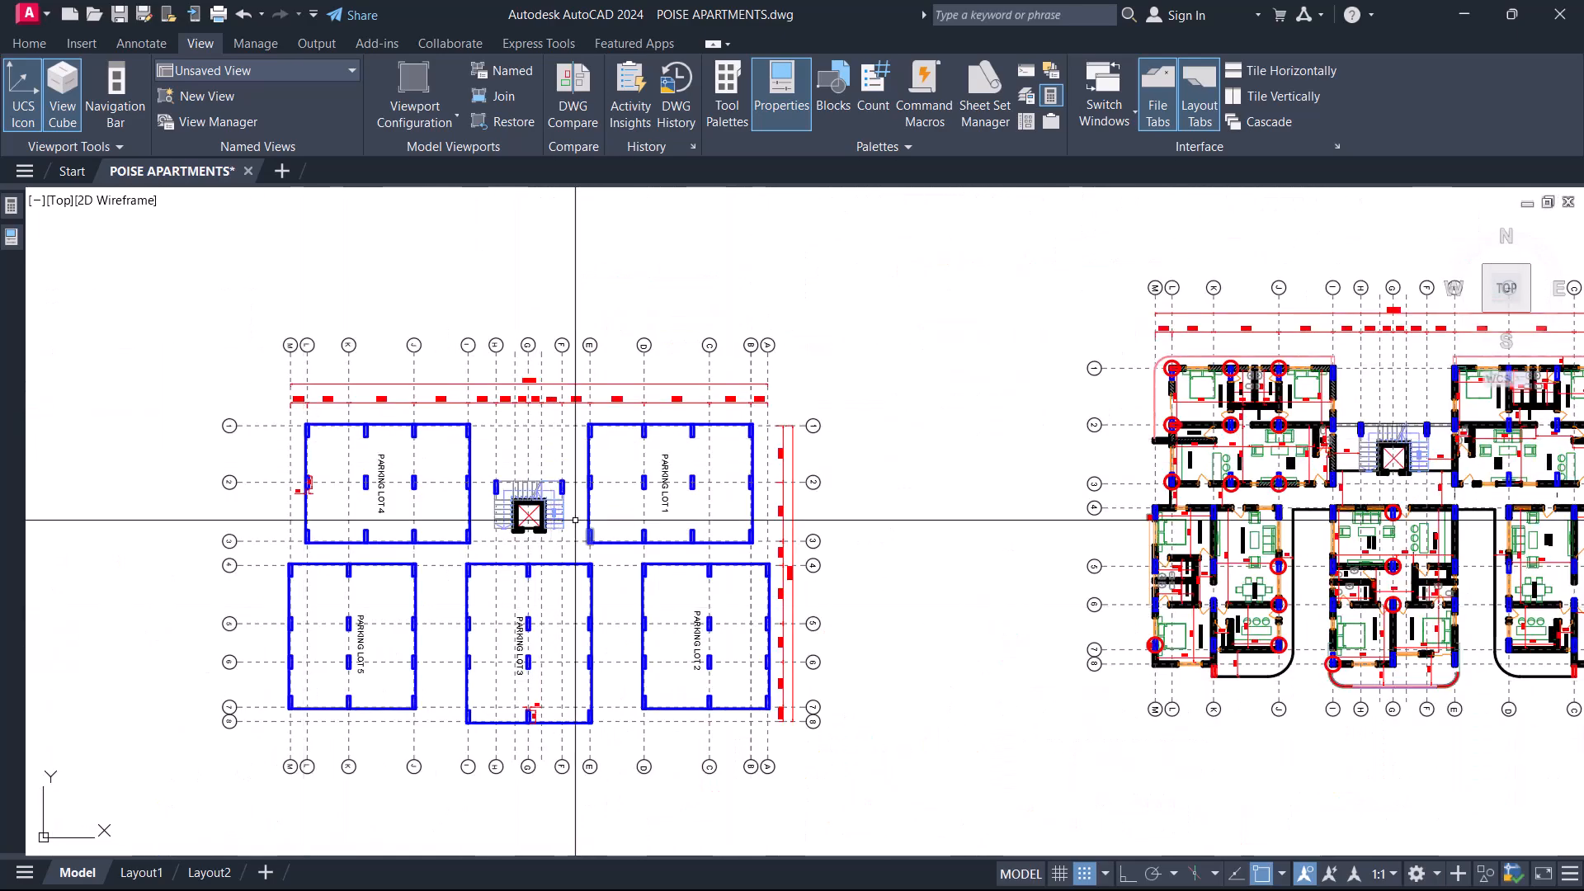
pyautogui.scroll(8, 1220, 477)
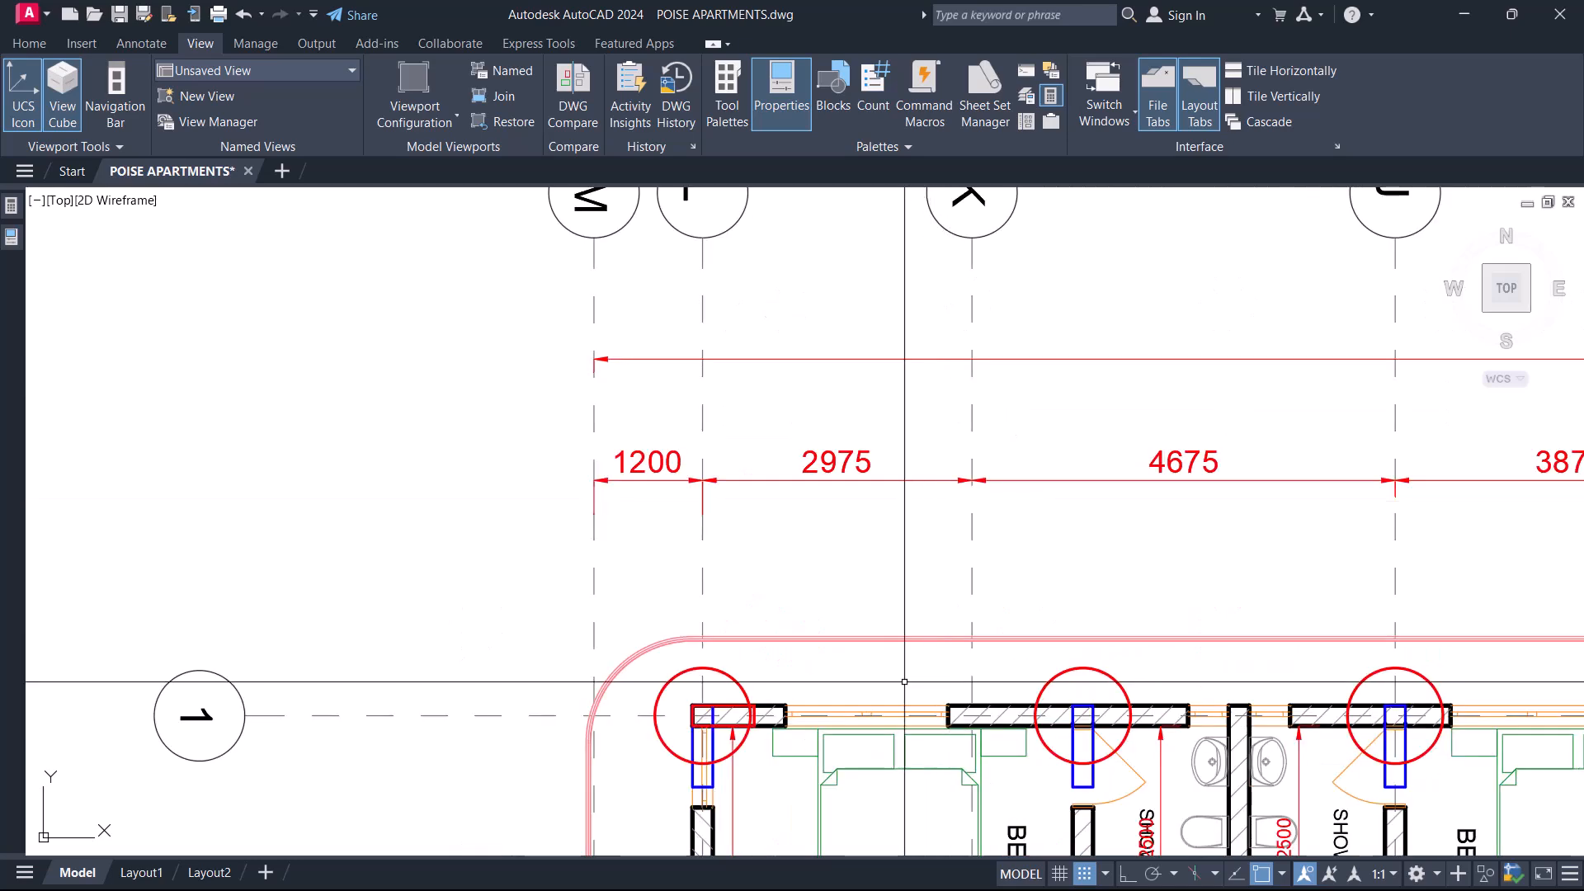
# Highlight the circled column at the Bedroom 2 corner on gridline 1 and check the neighbouring column at the shower door.
pyautogui.scroll(4, 781, 488)
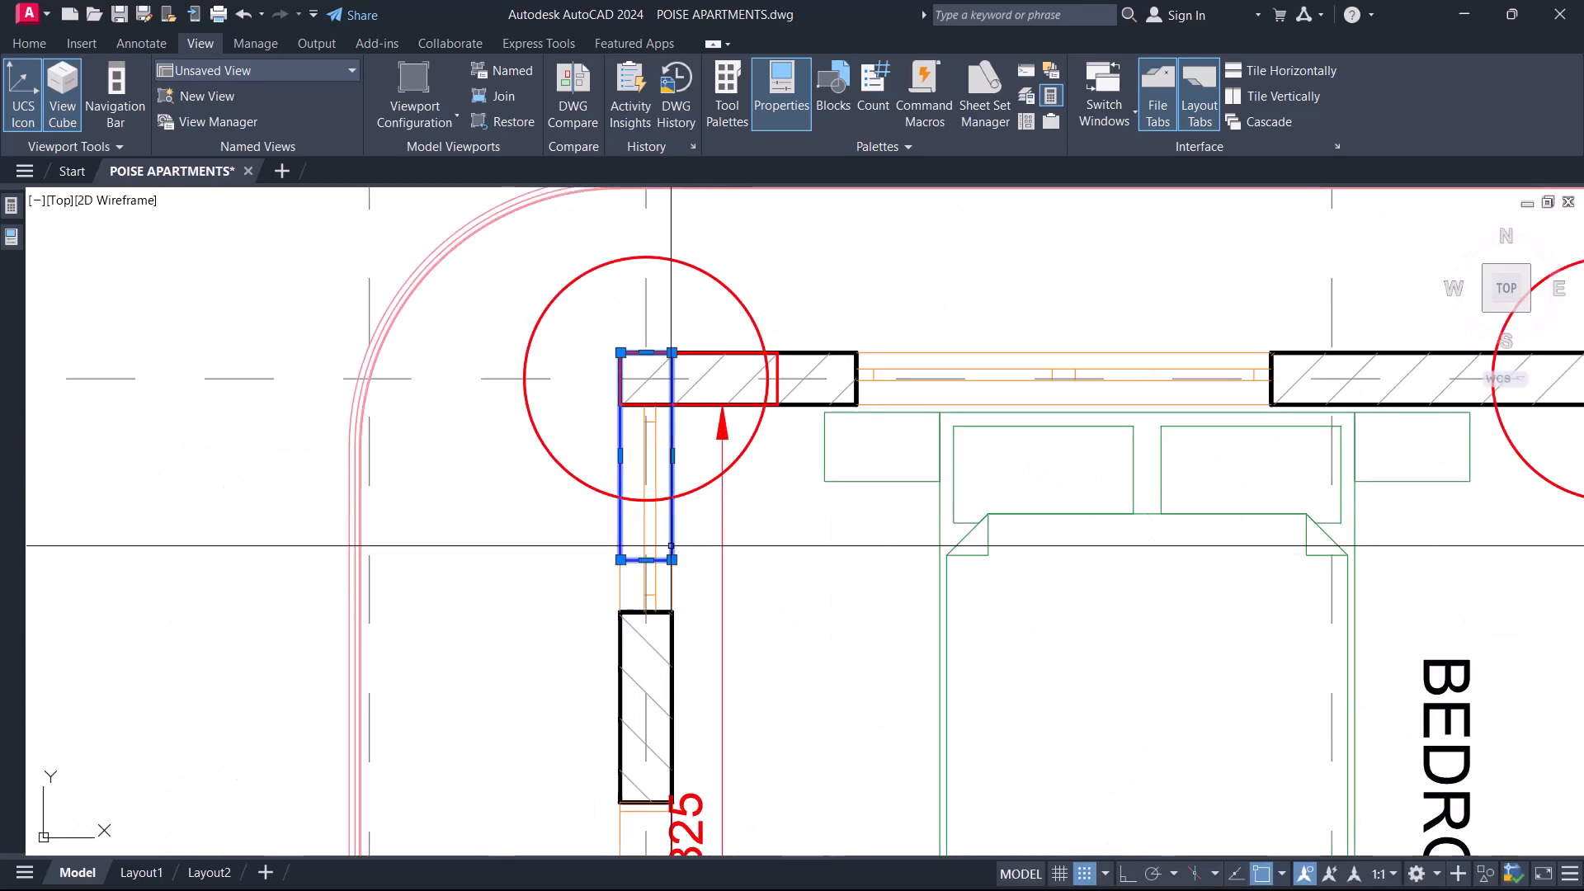
pyautogui.scroll(-4, 578, 429)
pyautogui.scroll(2, 1039, 388)
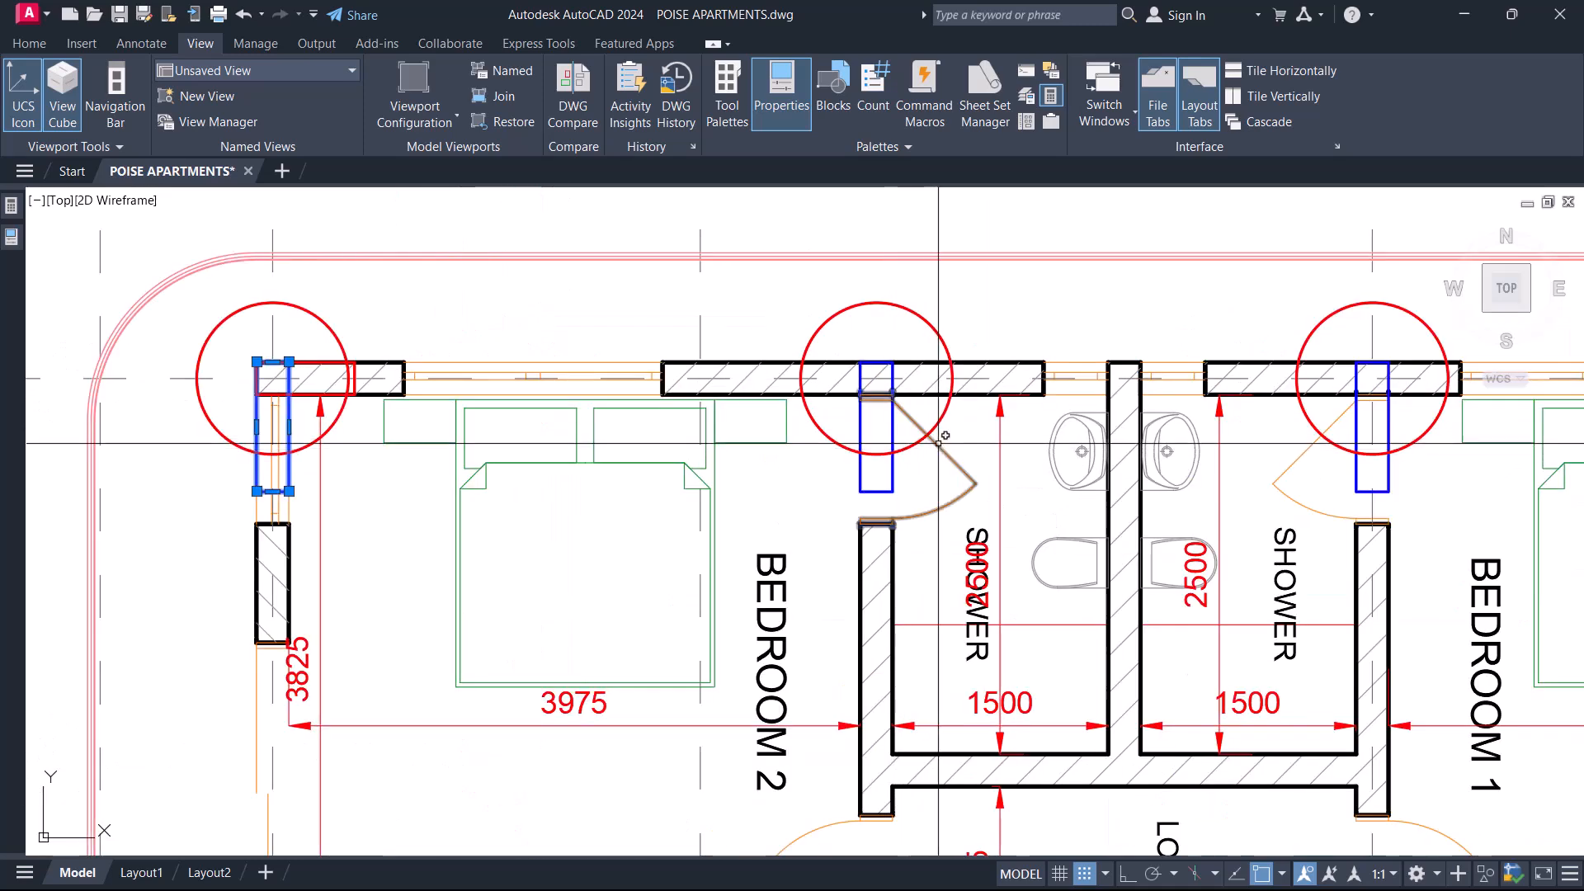
pyautogui.scroll(-5, 746, 523)
pyautogui.scroll(8, 693, 511)
pyautogui.click(930, 411)
# Highlight the circled columns on gridline 2 near the store and lobby doors, and clear the selection.
pyautogui.scroll(-3, 861, 456)
pyautogui.scroll(-2, 745, 563)
pyautogui.scroll(2, 917, 534)
pyautogui.scroll(5, 948, 554)
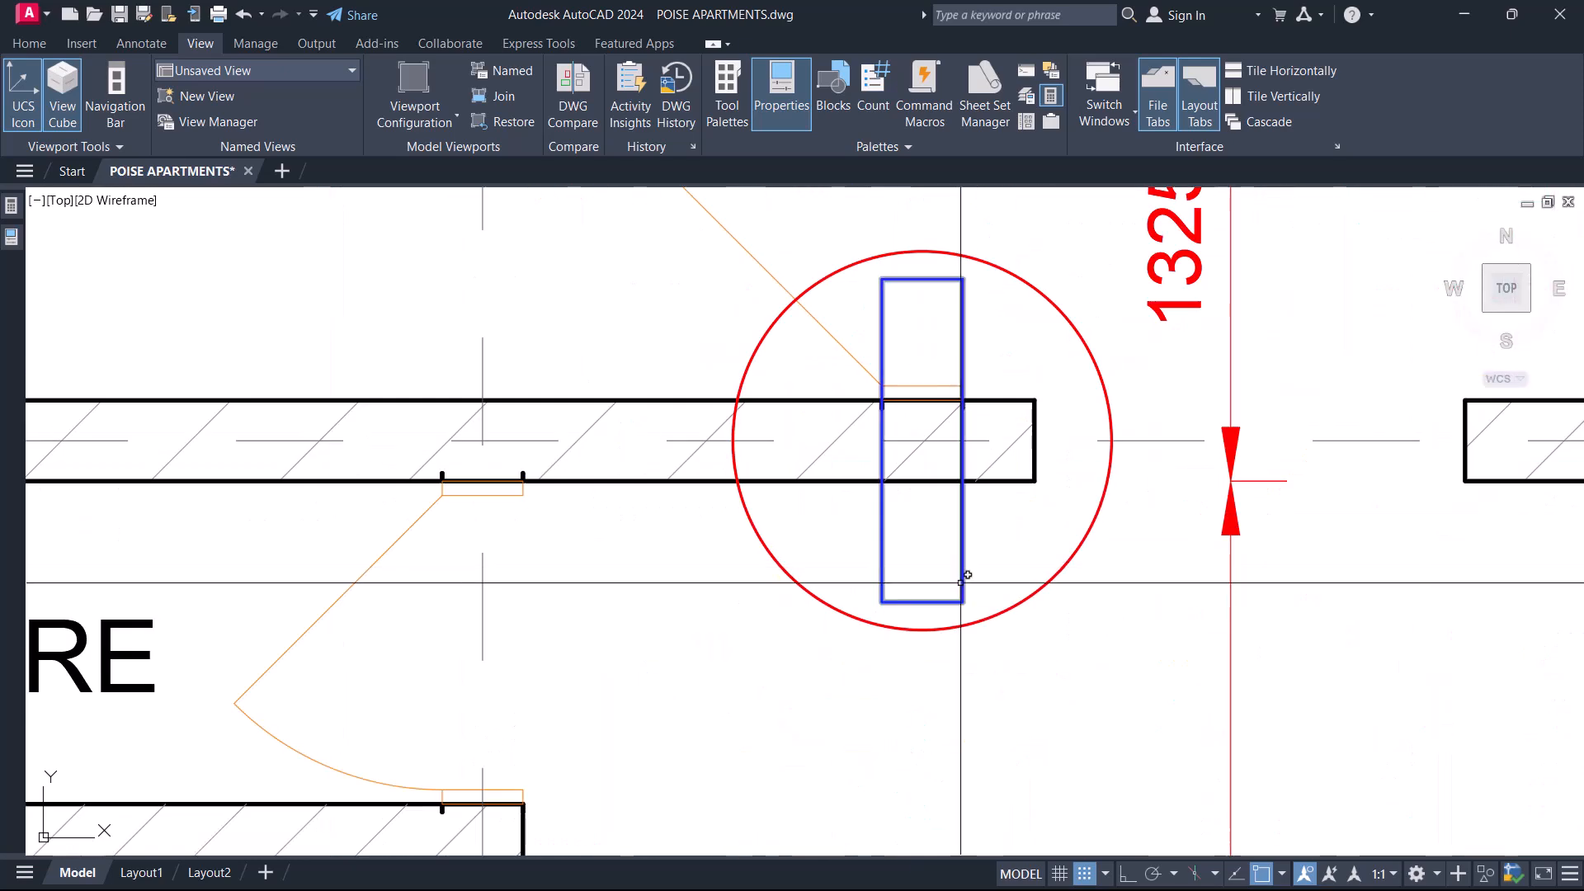
pyautogui.click(879, 533)
pyautogui.scroll(-3, 873, 534)
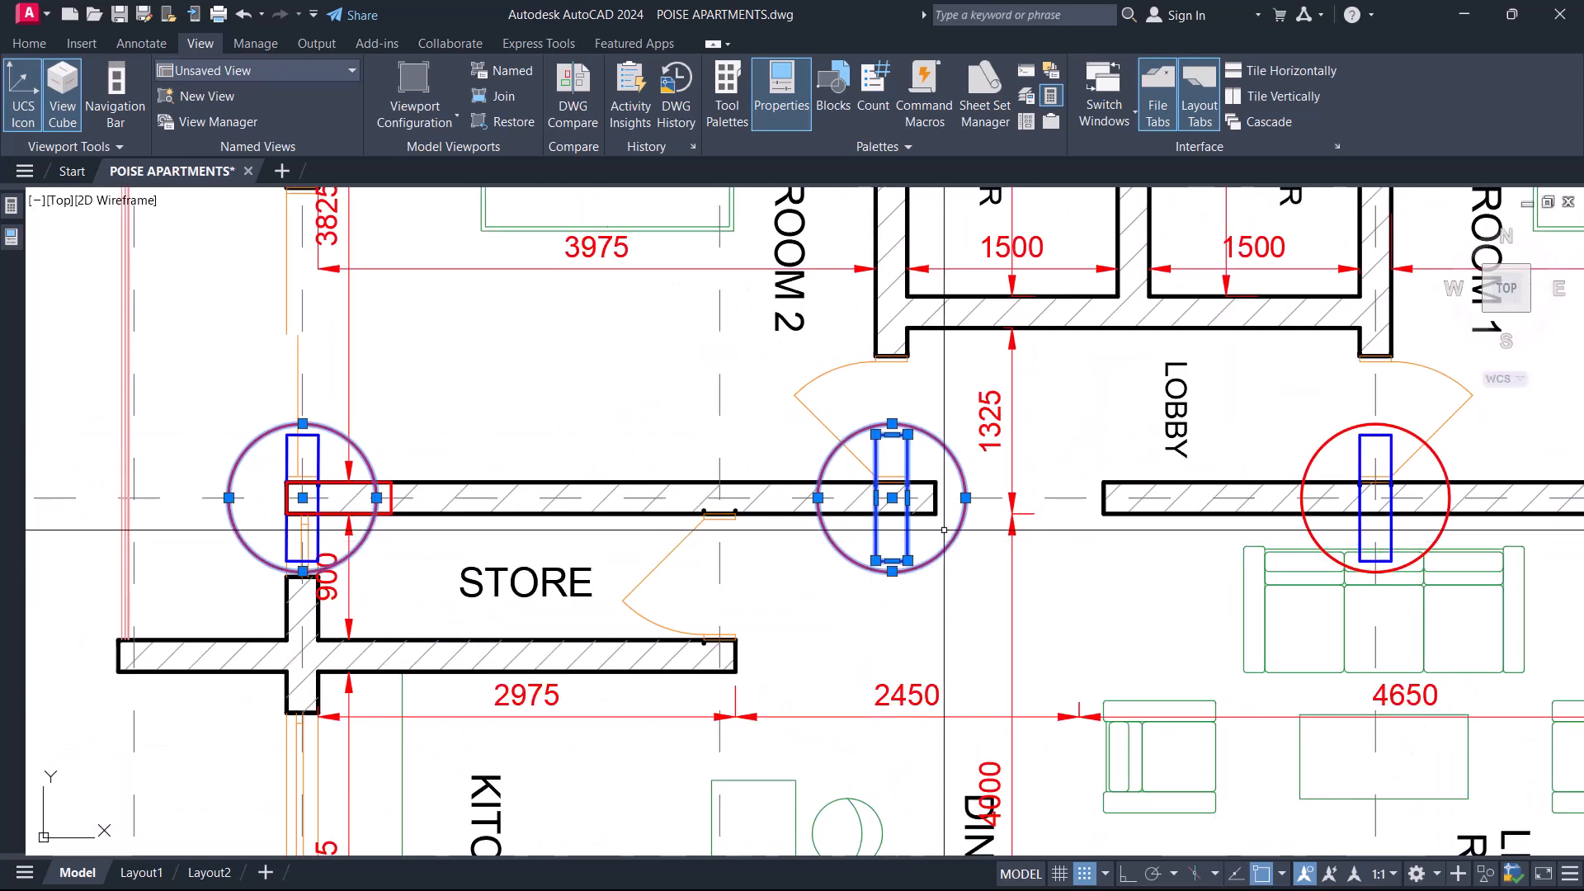
pyautogui.scroll(-3, 944, 530)
pyautogui.press('Escape')
pyautogui.scroll(-3, 934, 413)
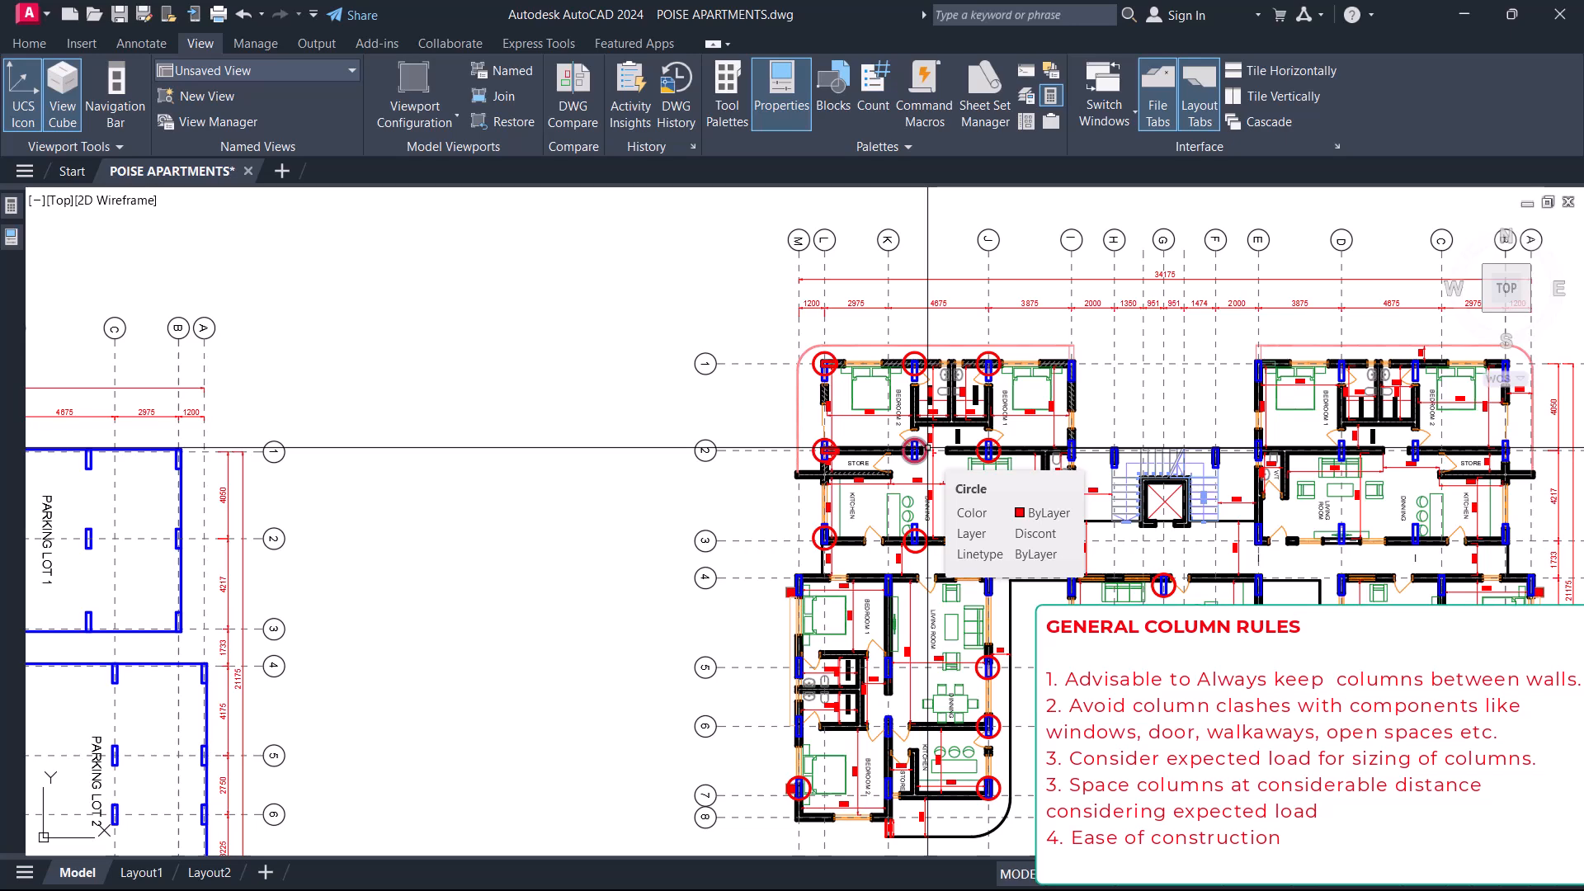
# Split the drawing area into two vertical viewports and frame the first-to-fifth floor plan with circled columns in one.
pyautogui.scroll(-8, 928, 448)
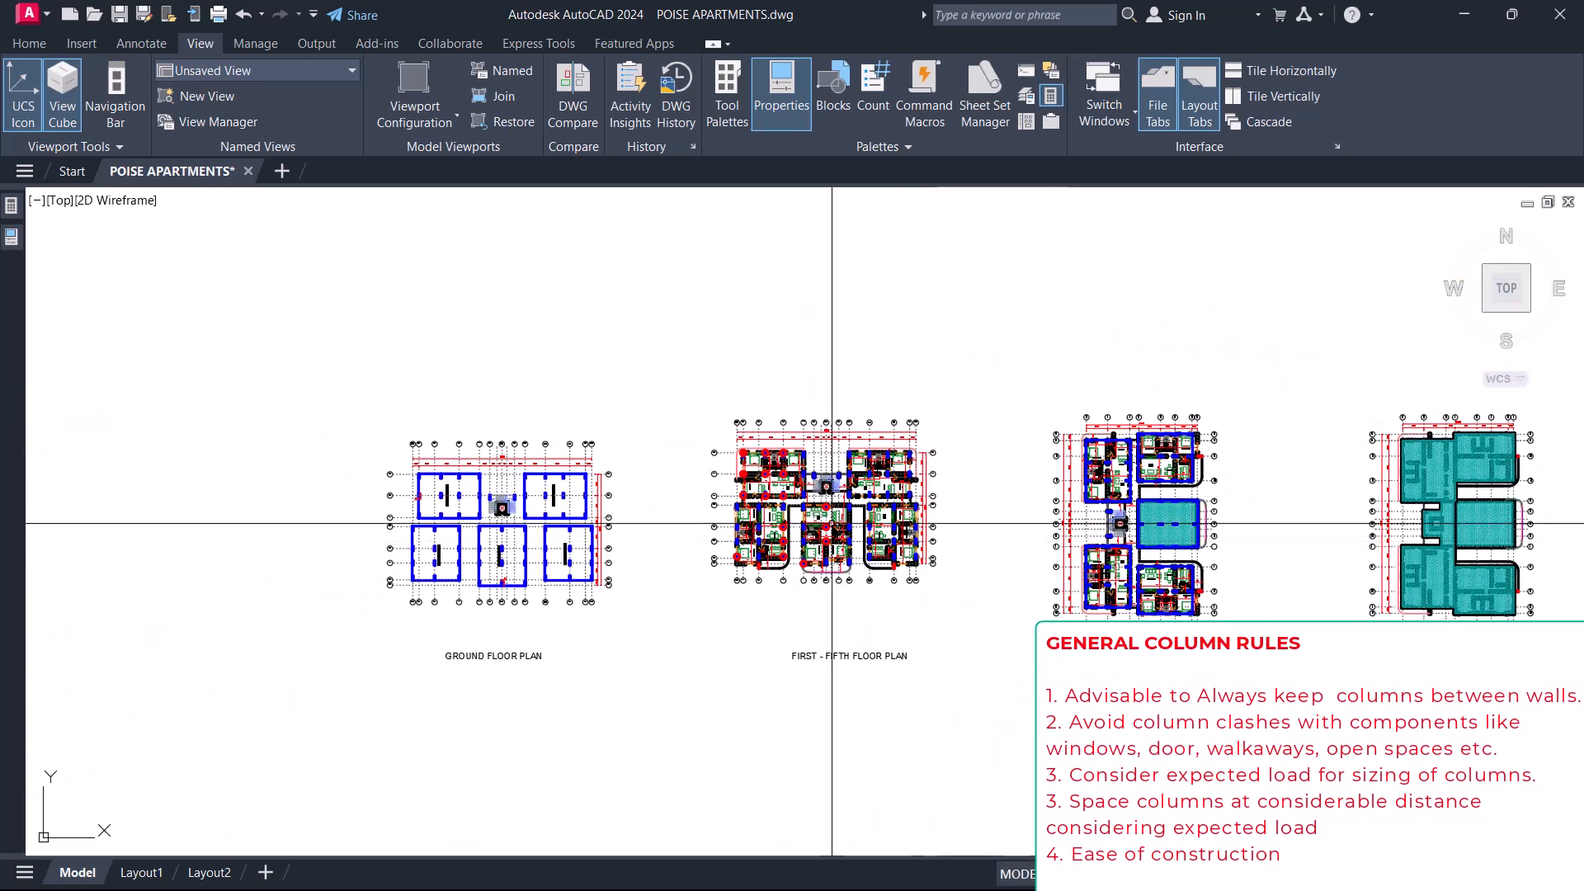
pyautogui.click(435, 114)
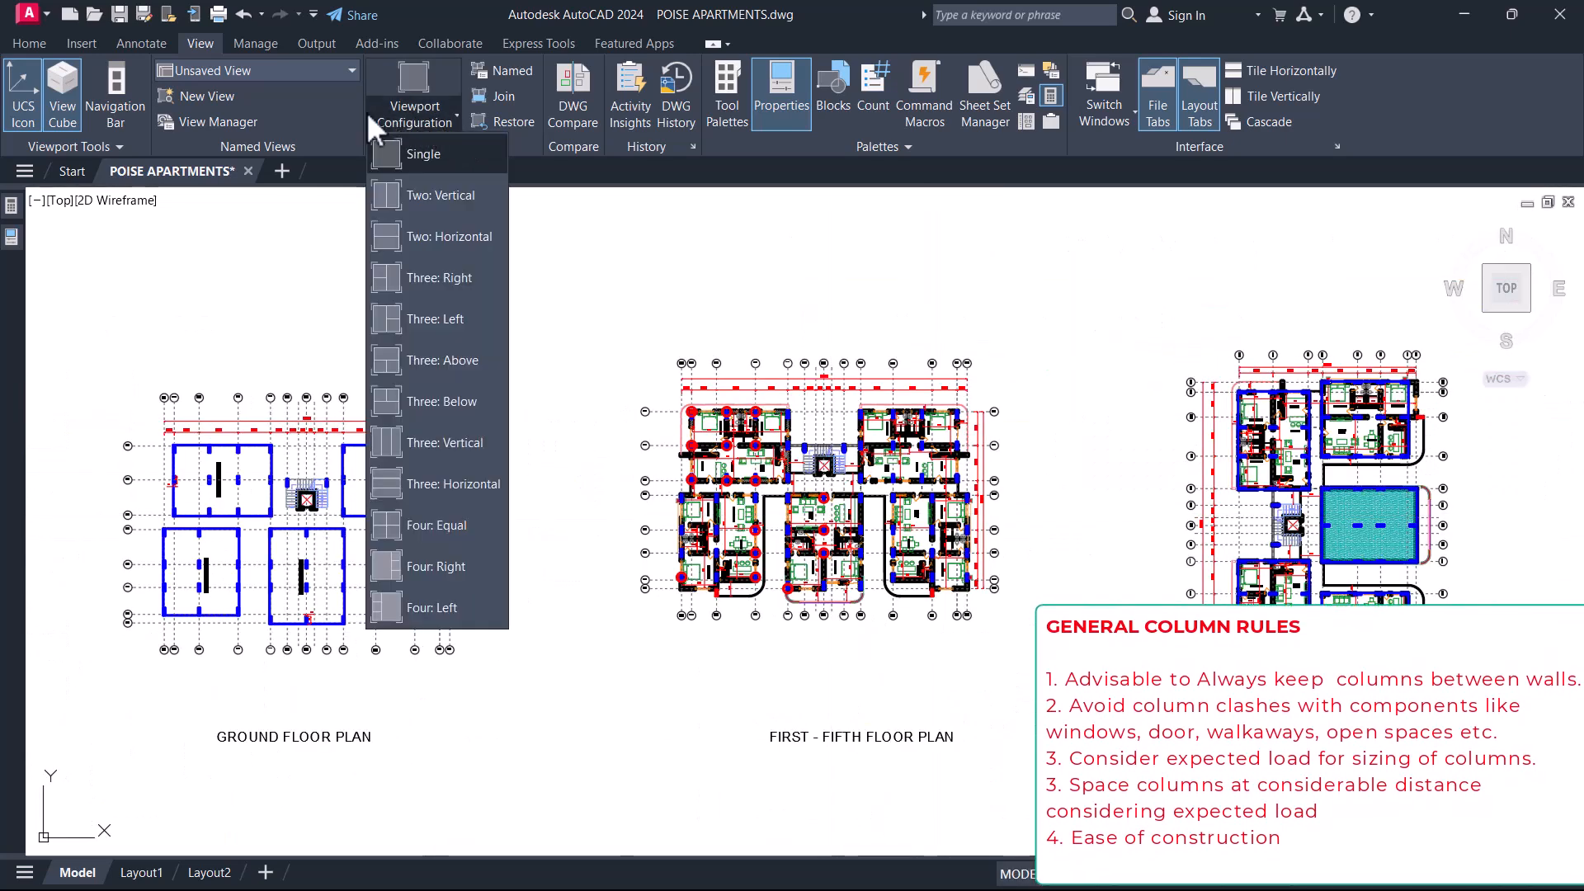
pyautogui.click(435, 206)
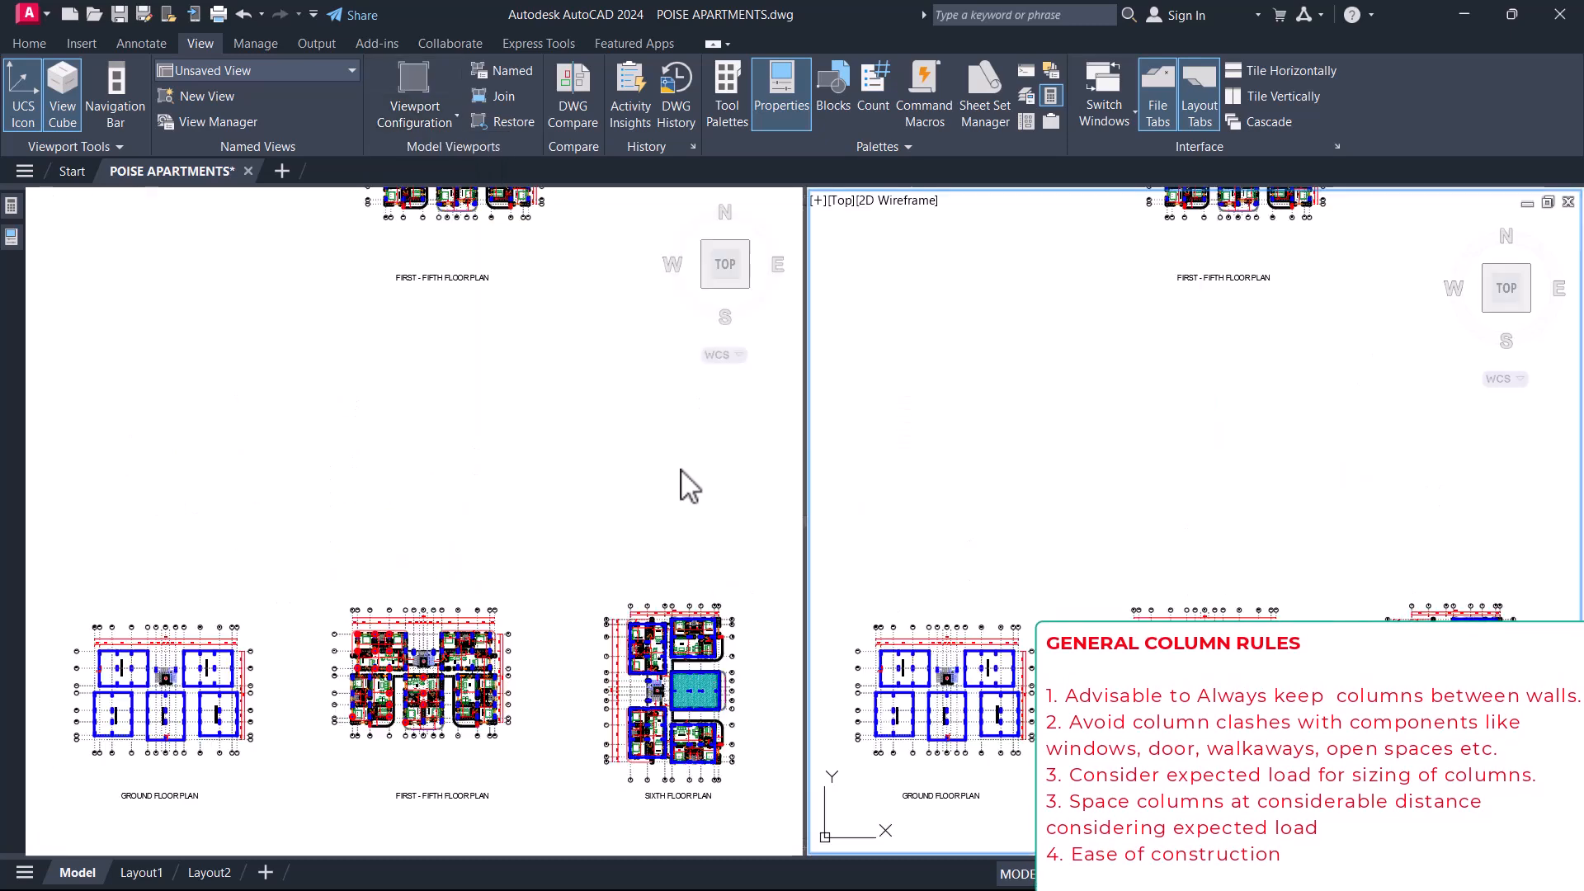
pyautogui.click(647, 477)
pyautogui.scroll(5, 450, 656)
pyautogui.moveTo(450, 655); pyautogui.dragTo(384, 584, button='middle')
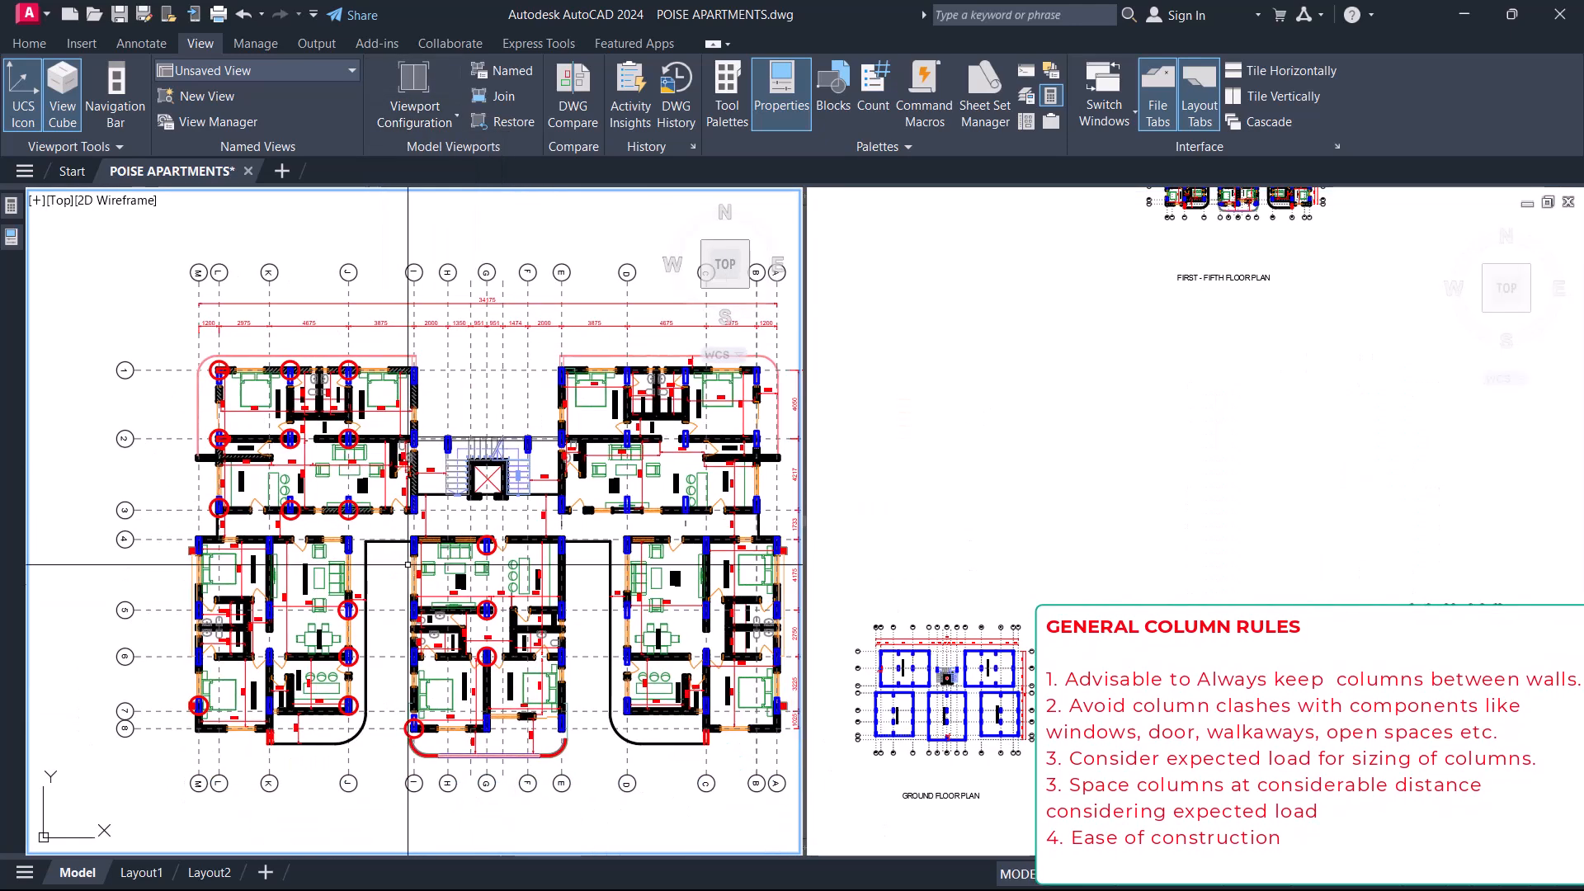
# Show the Bedroom 2 corner of the first-to-fifth floor plan without circled columns in the other viewport.
pyautogui.click(1177, 385)
pyautogui.moveTo(1177, 385); pyautogui.dragTo(1169, 556, button='middle')
pyautogui.scroll(7, 1220, 298)
pyautogui.scroll(5, 1080, 339)
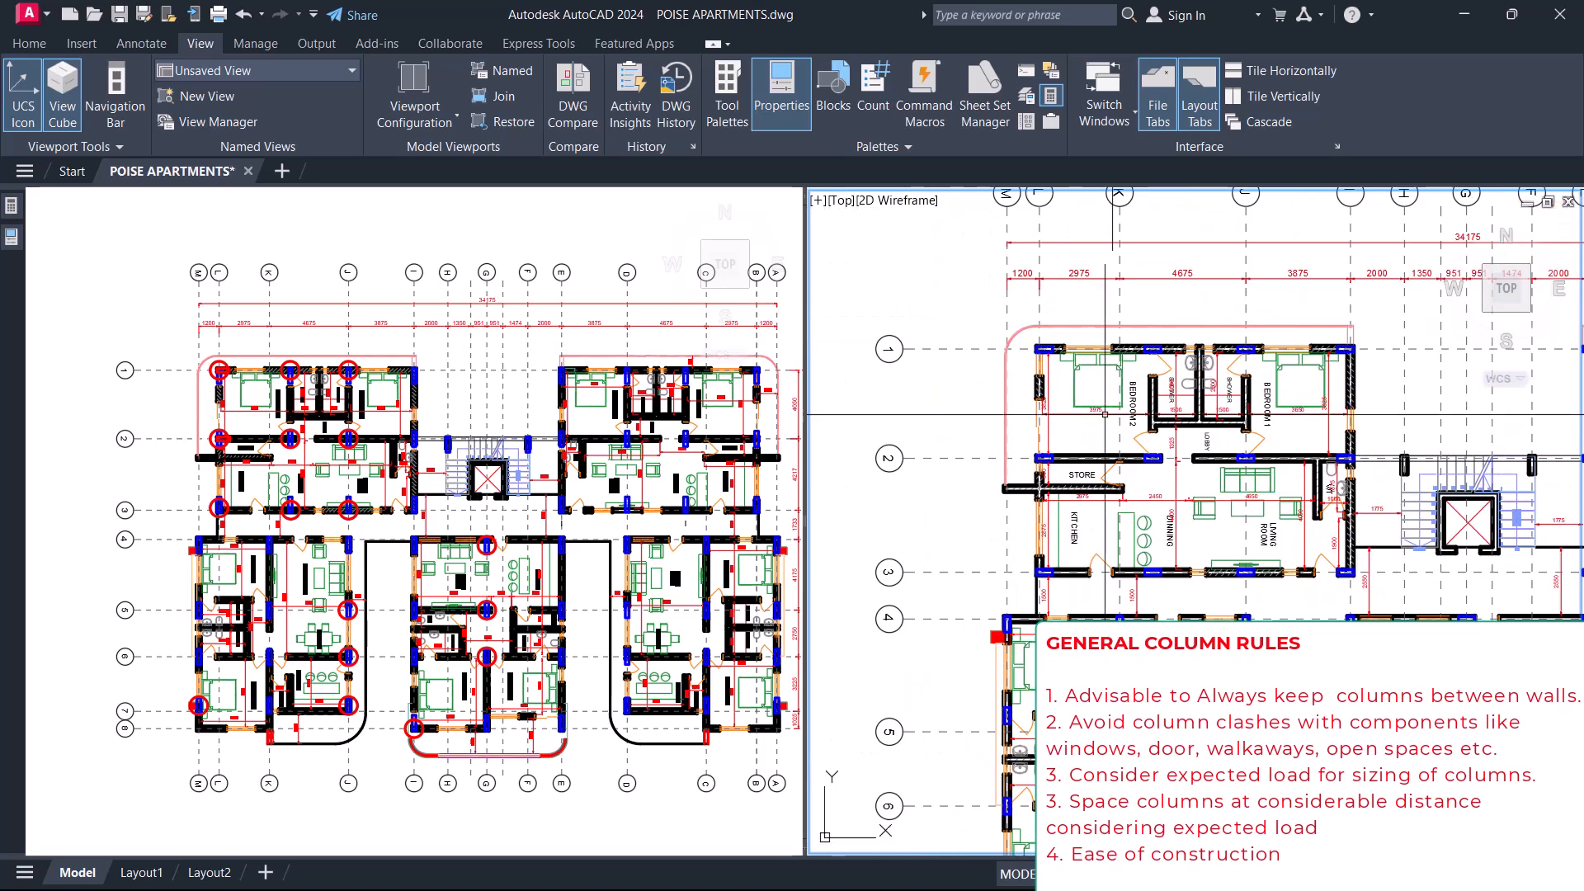
# Compare the dimensioned column of Parking Lot 3 in one viewport with the Bedroom 2 corner column in the other.
pyautogui.click(495, 525)
pyautogui.scroll(-6, 495, 525)
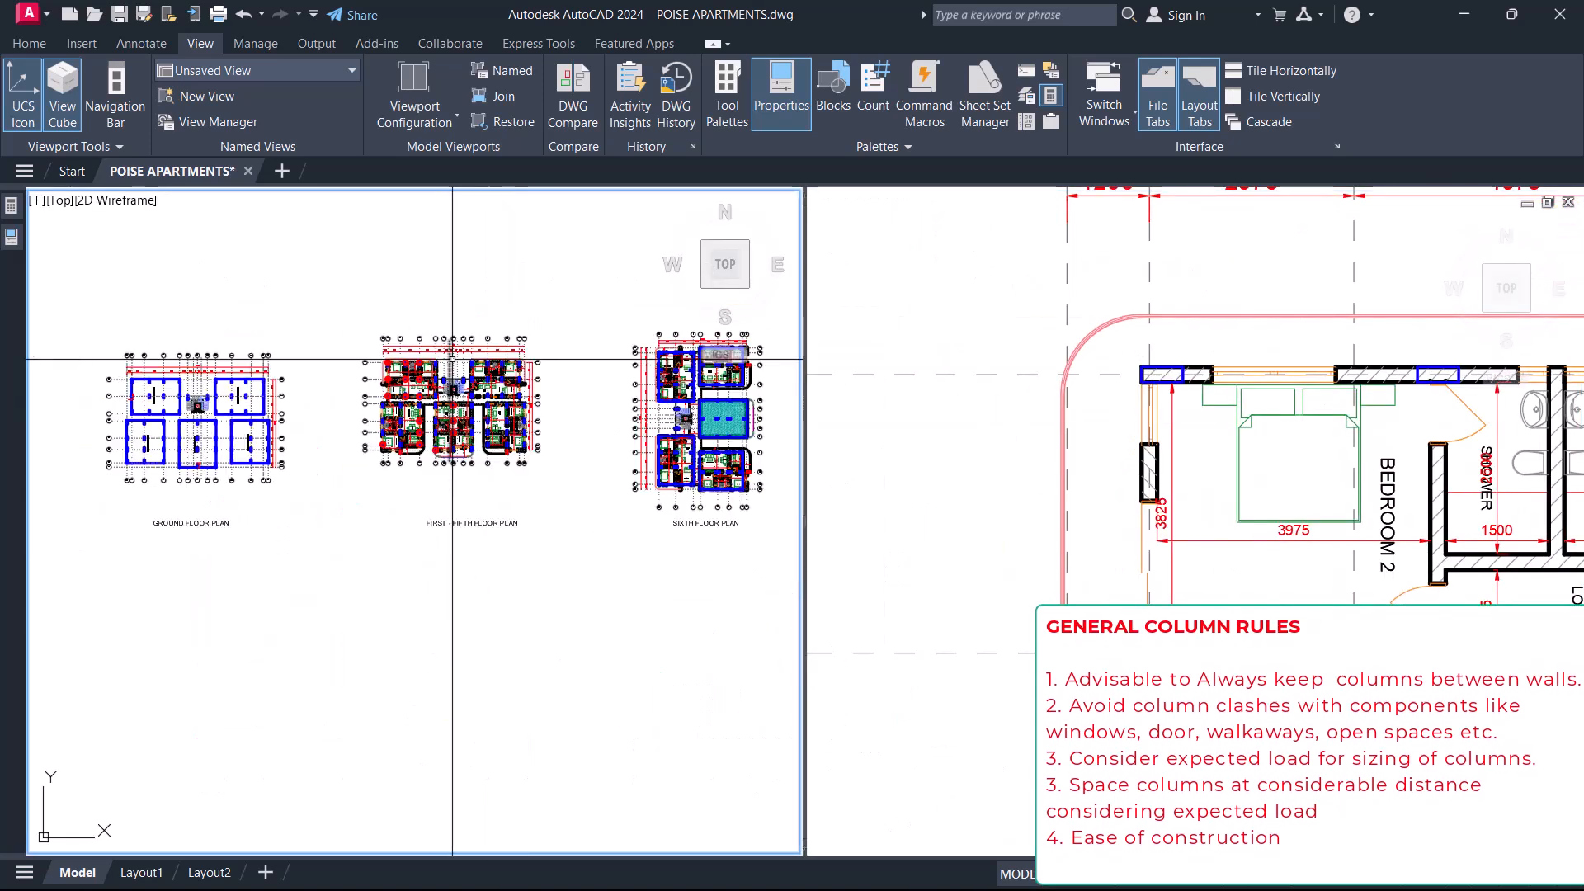
pyautogui.moveTo(495, 525); pyautogui.dragTo(488, 361, button='middle')
pyautogui.scroll(10, 472, 397)
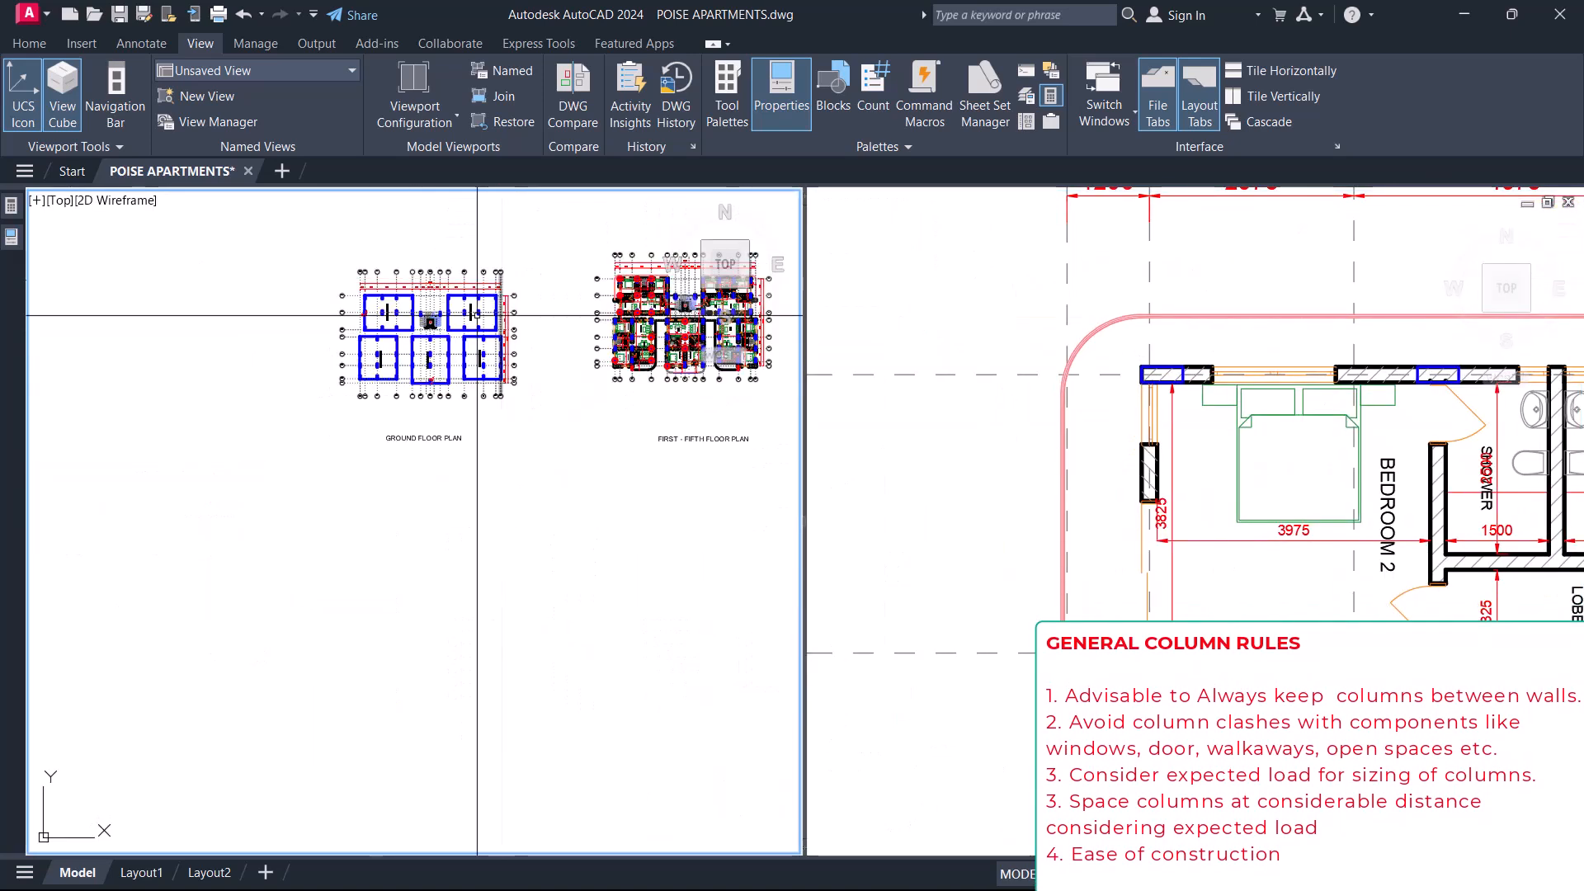
pyautogui.scroll(1, 472, 398)
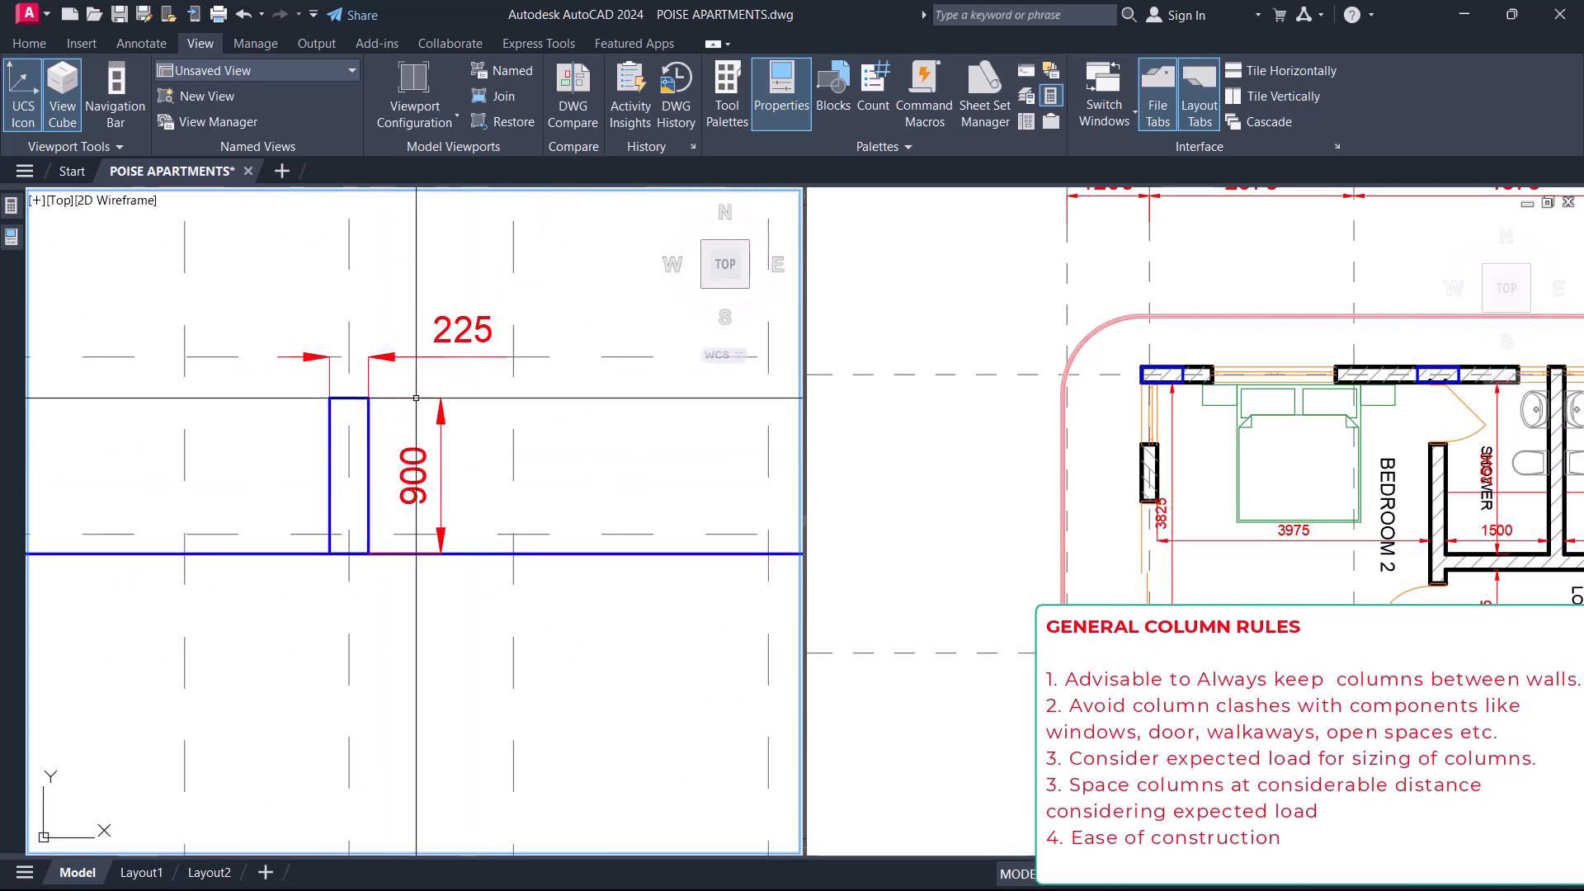
pyautogui.scroll(-4, 462, 380)
pyautogui.scroll(4, 447, 351)
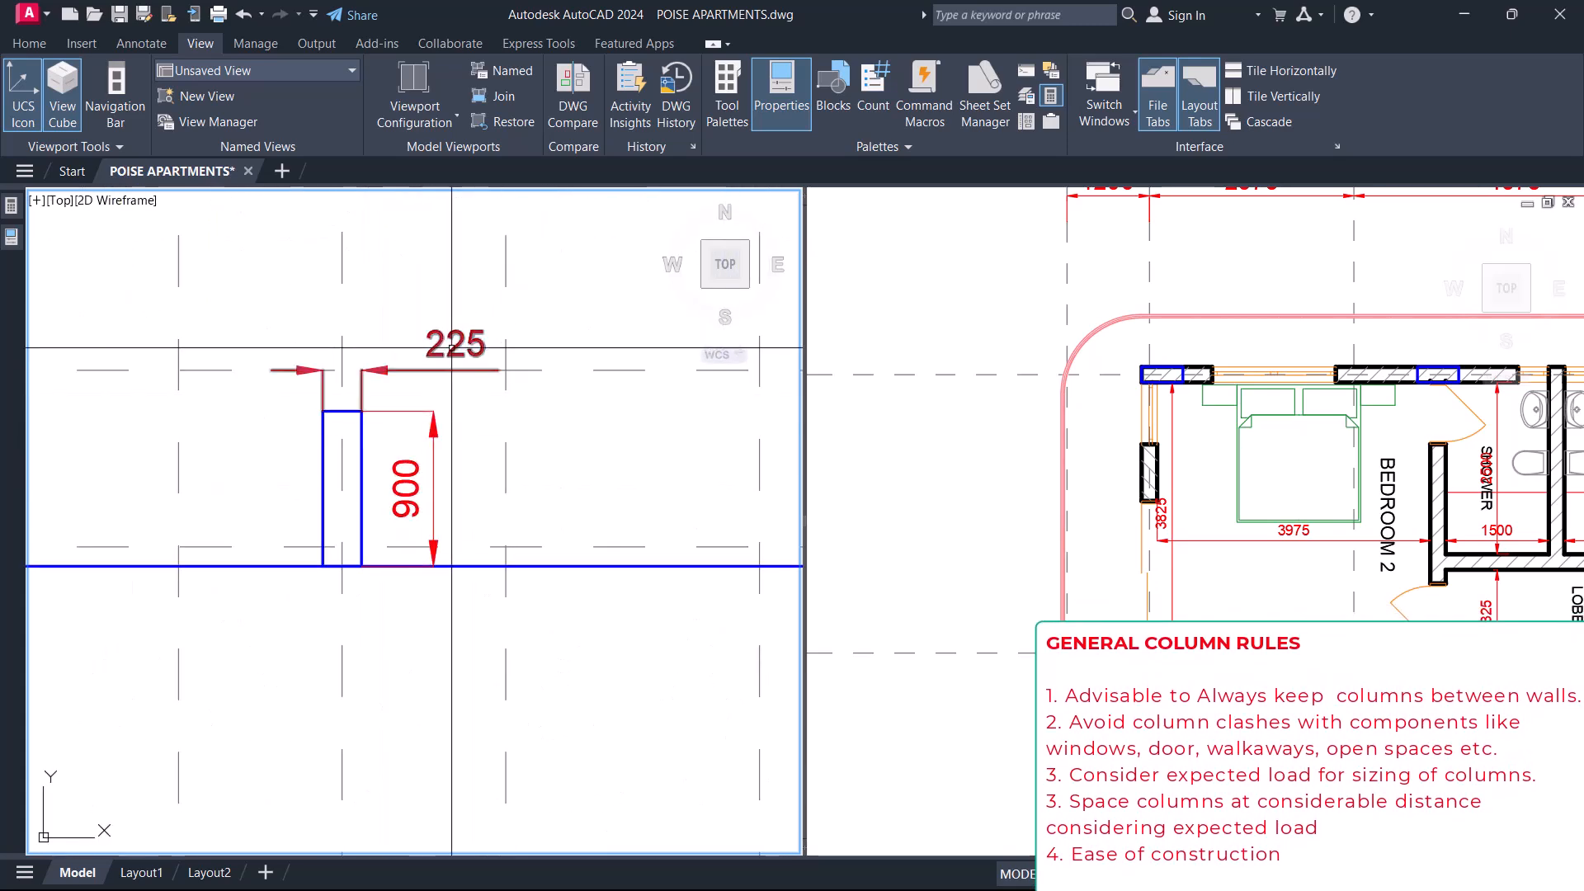
pyautogui.click(1152, 404)
pyautogui.scroll(4, 1152, 403)
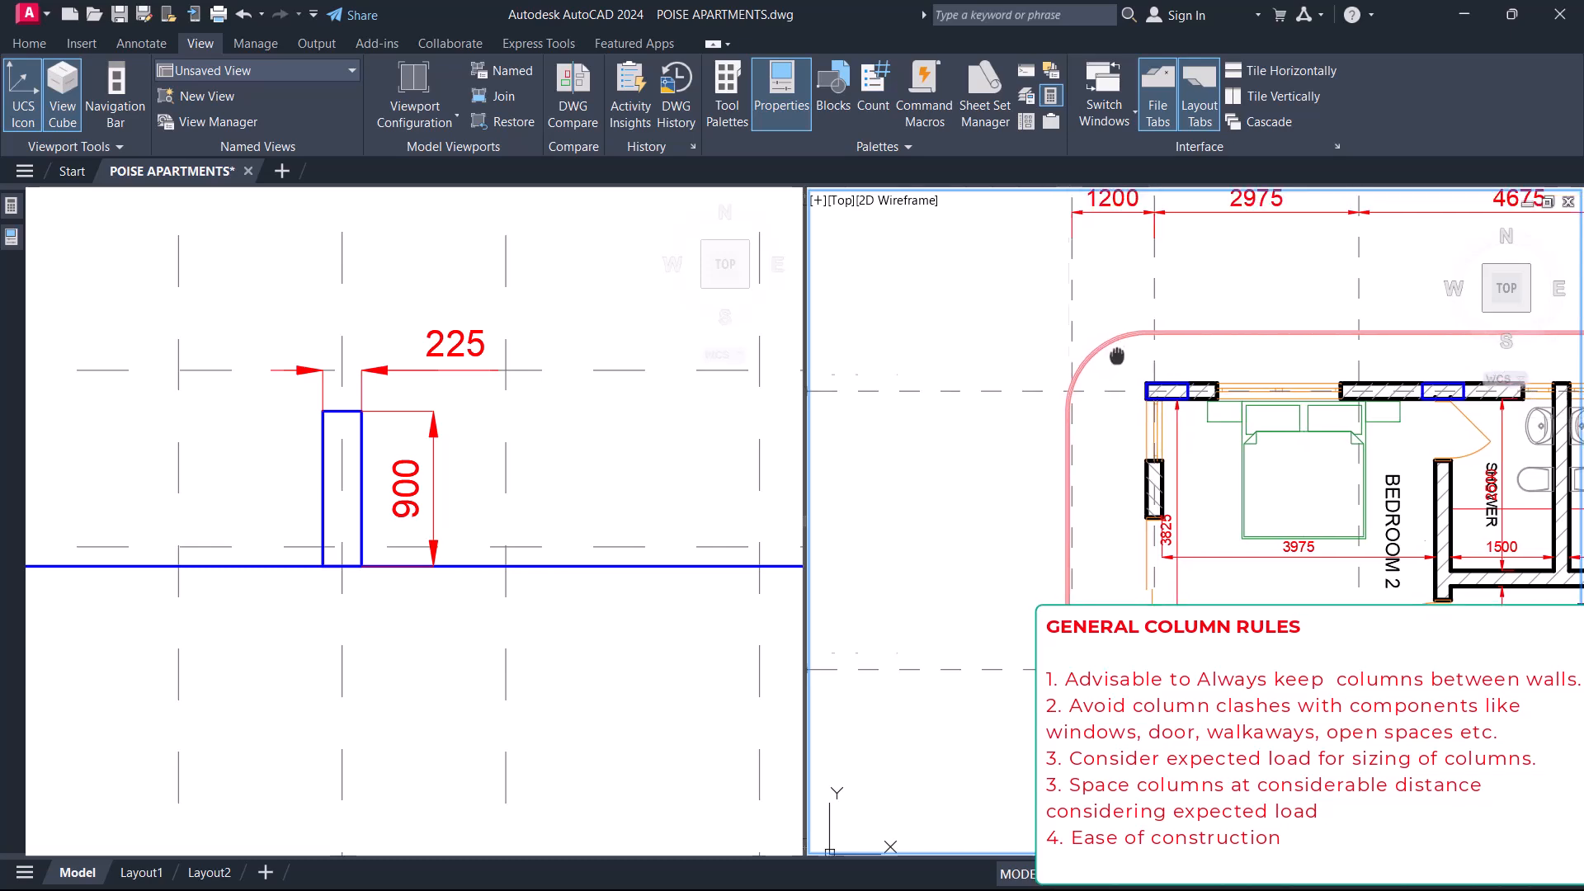
# Replace the dimensioned parking column view with the circled columns around Bedroom 2 on the first-to-fifth floor plan.
pyautogui.click(430, 555)
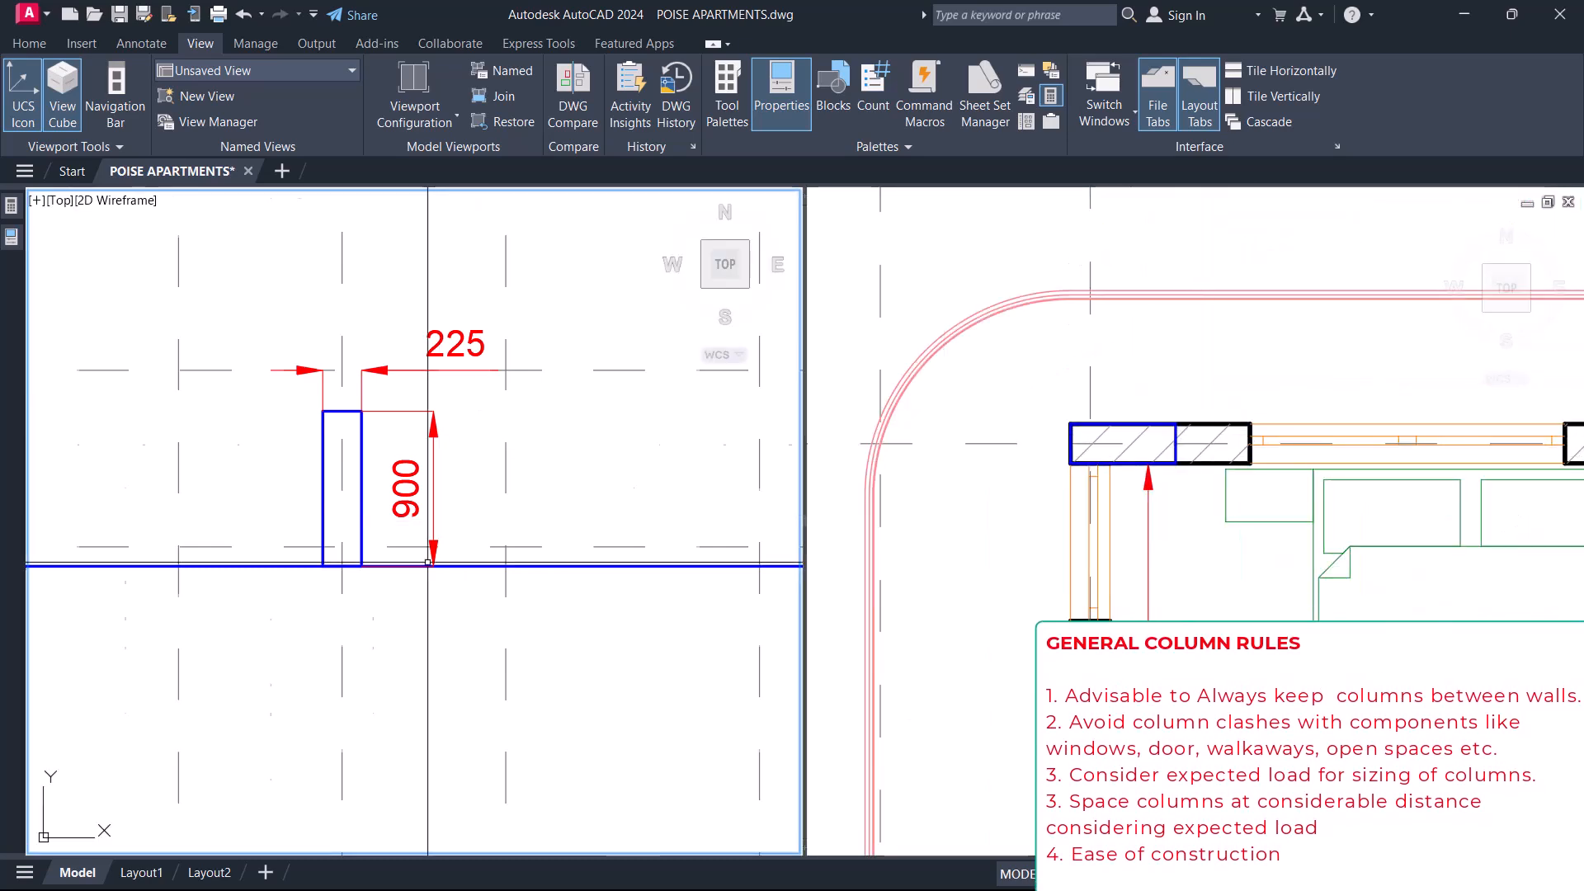
pyautogui.scroll(-10, 419, 553)
pyautogui.moveTo(506, 421); pyautogui.dragTo(427, 484, button='middle')
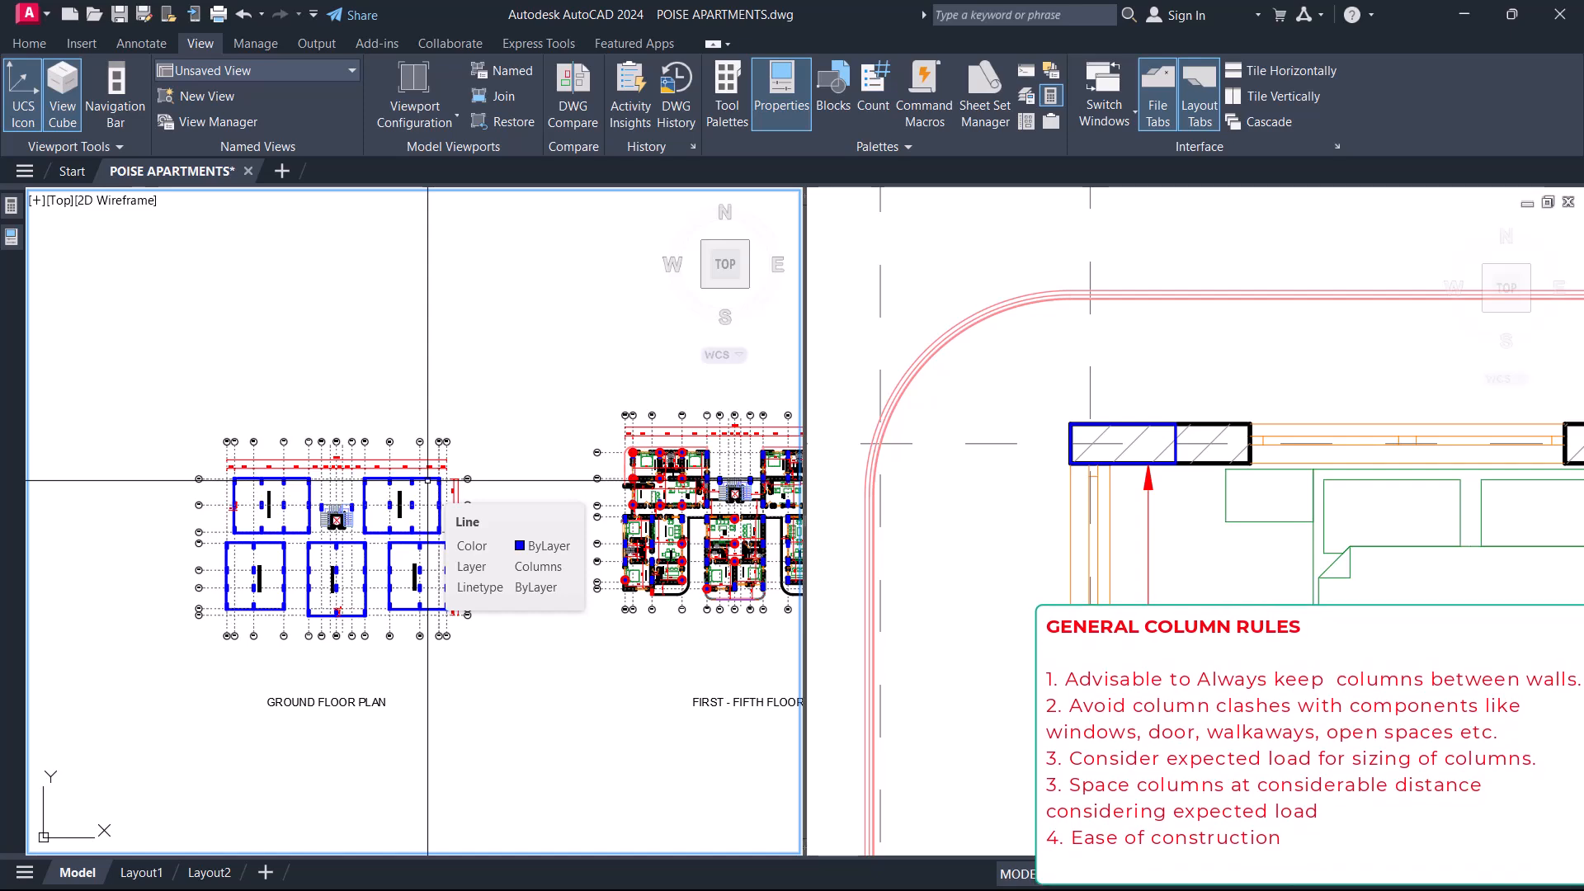
pyautogui.scroll(-4, 428, 480)
pyautogui.scroll(6, 511, 413)
pyautogui.moveTo(553, 303); pyautogui.dragTo(514, 376, button='middle')
pyautogui.scroll(6, 487, 323)
pyautogui.scroll(-13, 464, 302)
pyautogui.scroll(8, 475, 596)
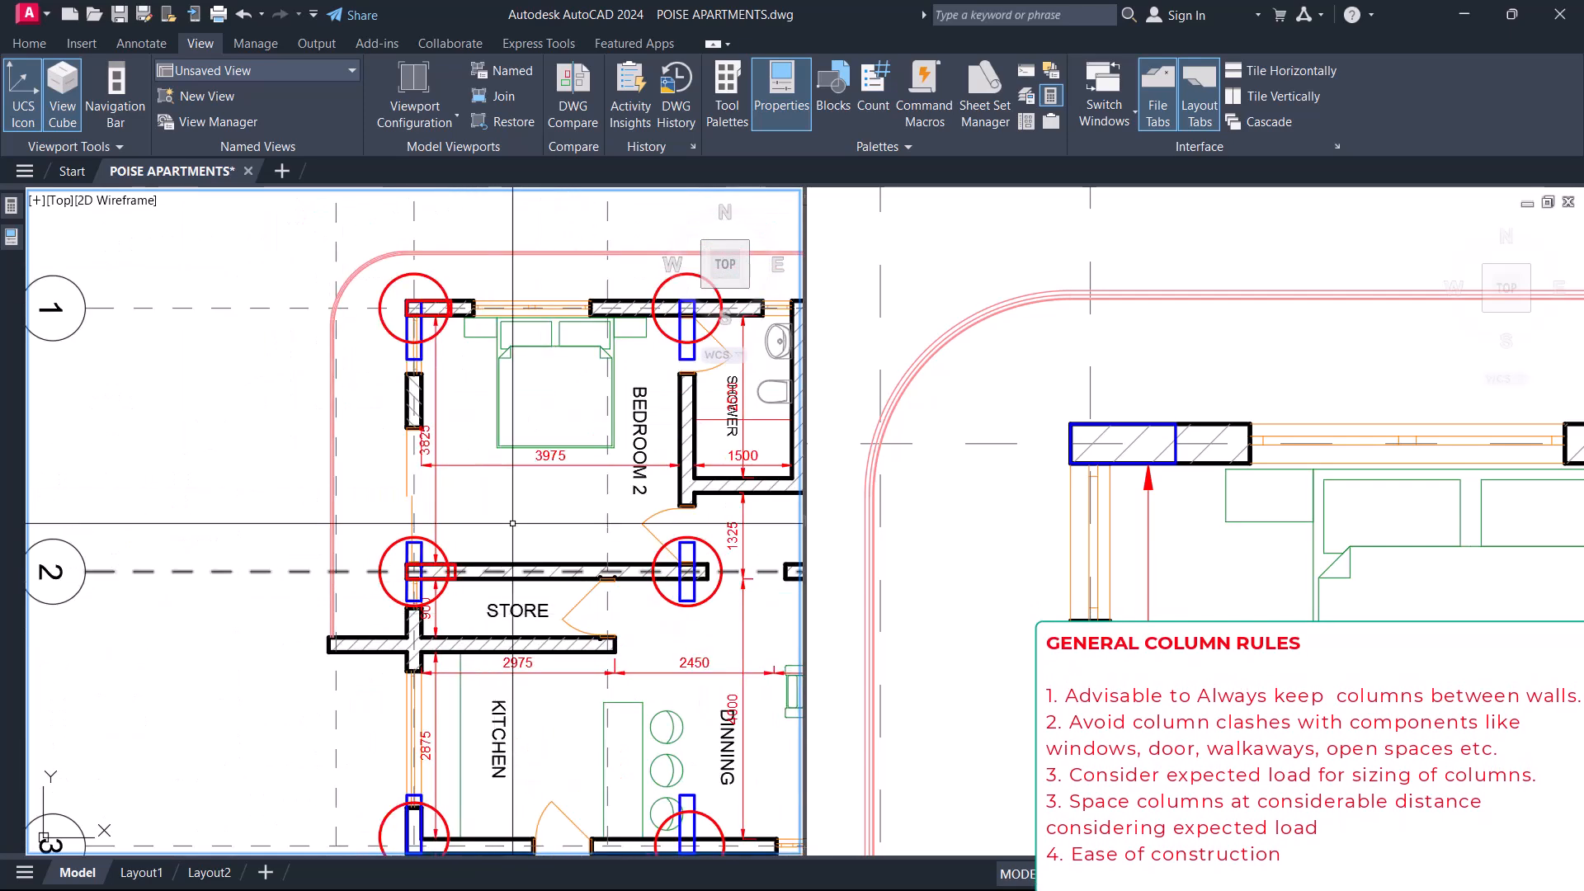
# Highlight the circled vertical column at the Bedroom 2 corner on gridline 1.
pyautogui.moveTo(512, 523); pyautogui.dragTo(446, 557, button='middle')
pyautogui.click(1060, 519)
pyautogui.click(322, 353)
pyautogui.scroll(4, 323, 353)
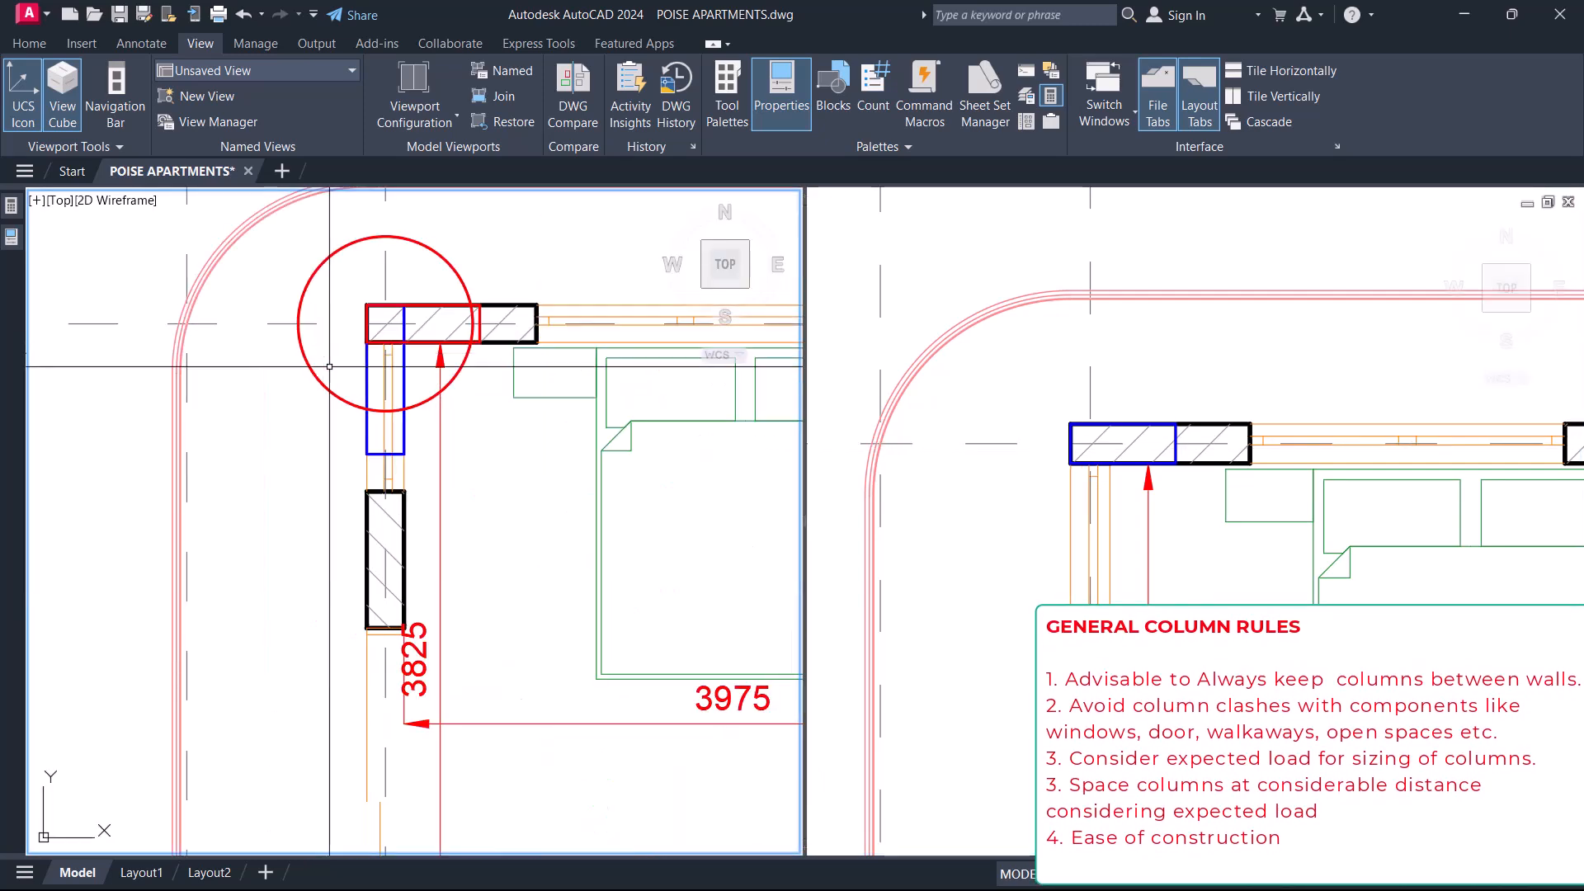
pyautogui.click(405, 386)
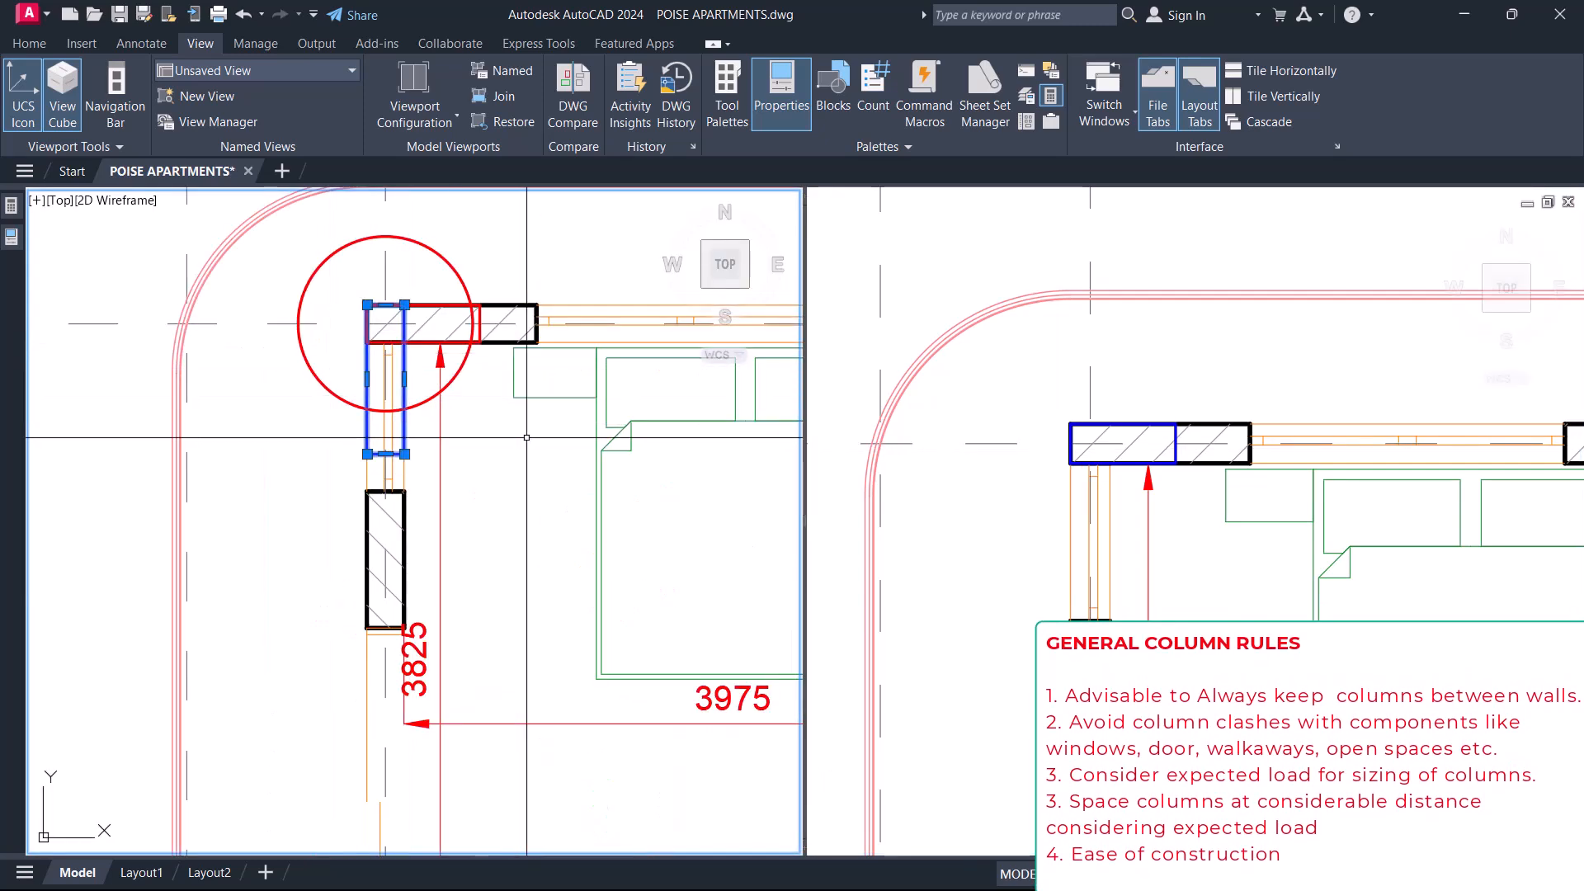
# Highlight the matching horizontal corner column within the Bedroom 2 wall in the other viewport.
pyautogui.click(1117, 417)
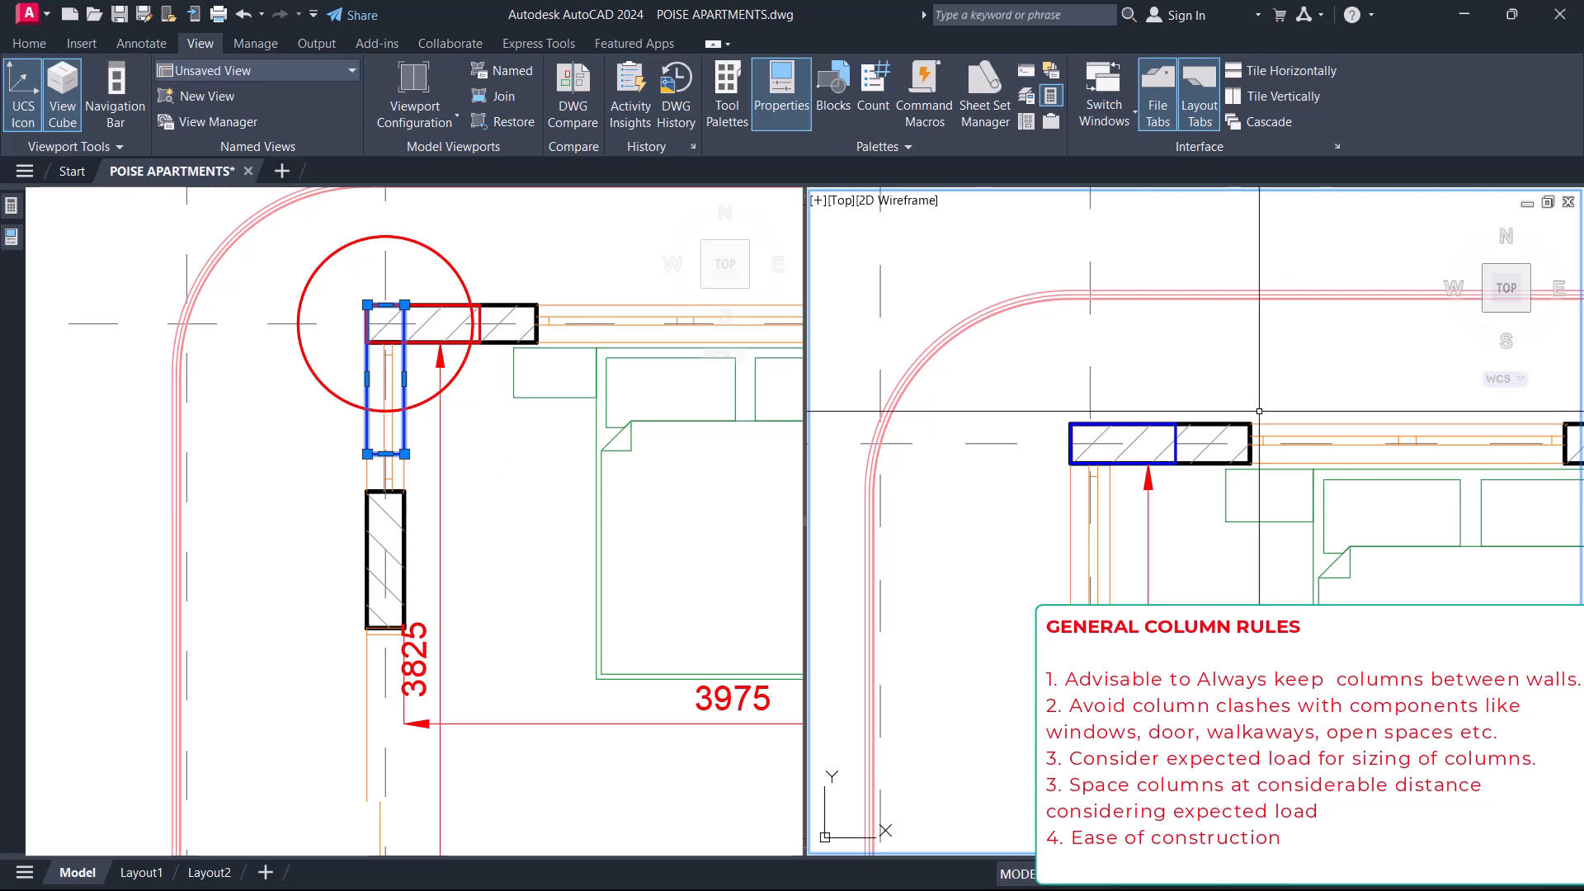
pyautogui.scroll(2, 1036, 399)
pyautogui.click(1038, 387)
pyautogui.click(1308, 532)
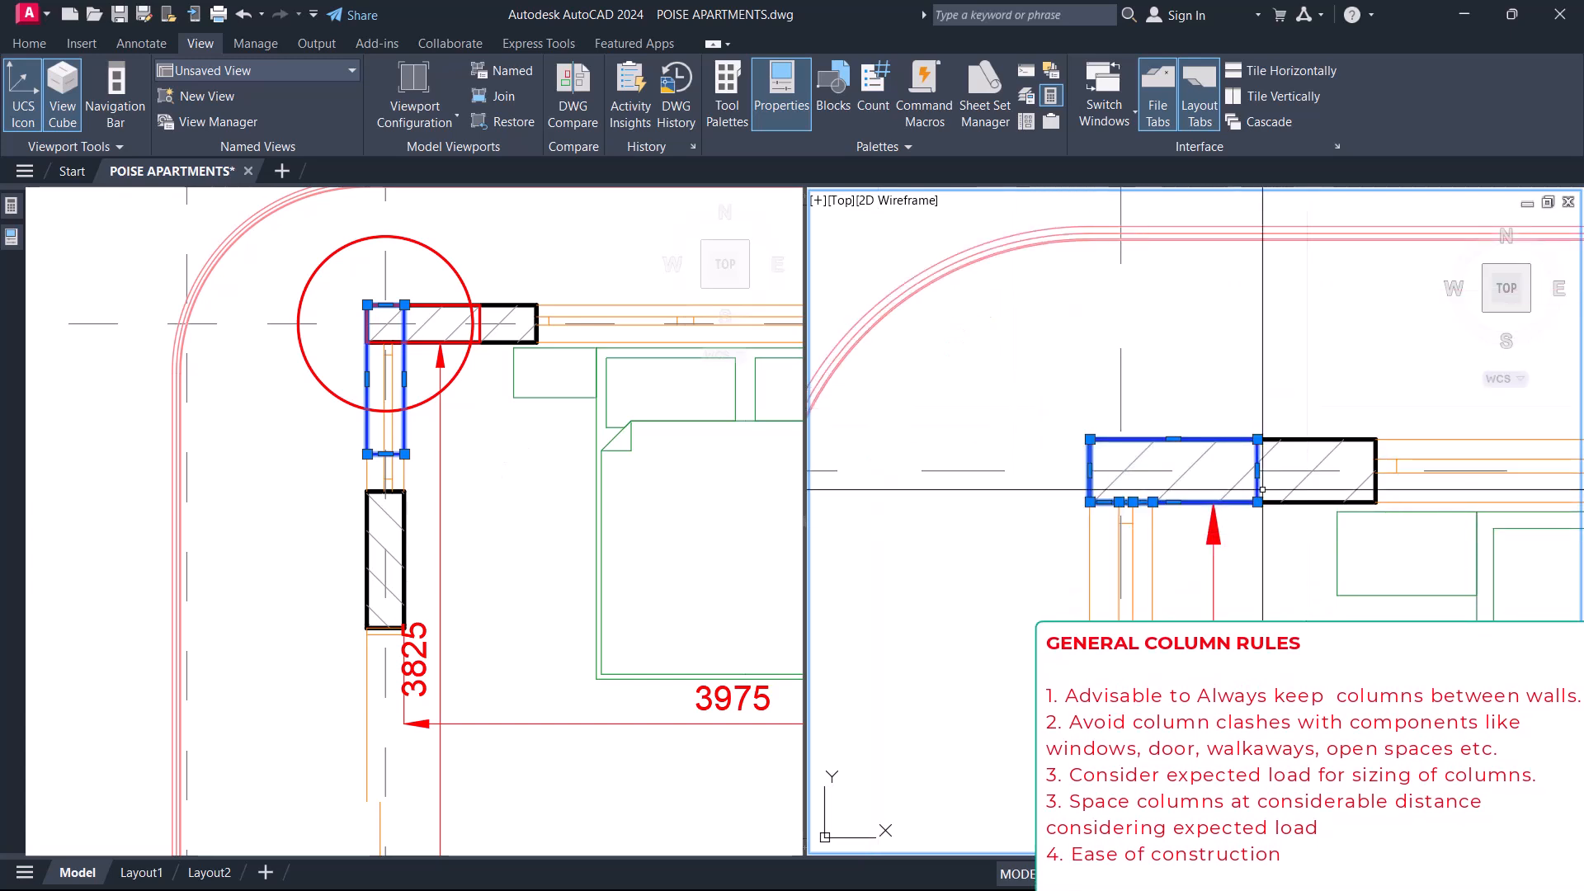
# Examine the horizontal corner column against the adjoining walls and window, and clear the selection.
pyautogui.scroll(-4, 1056, 424)
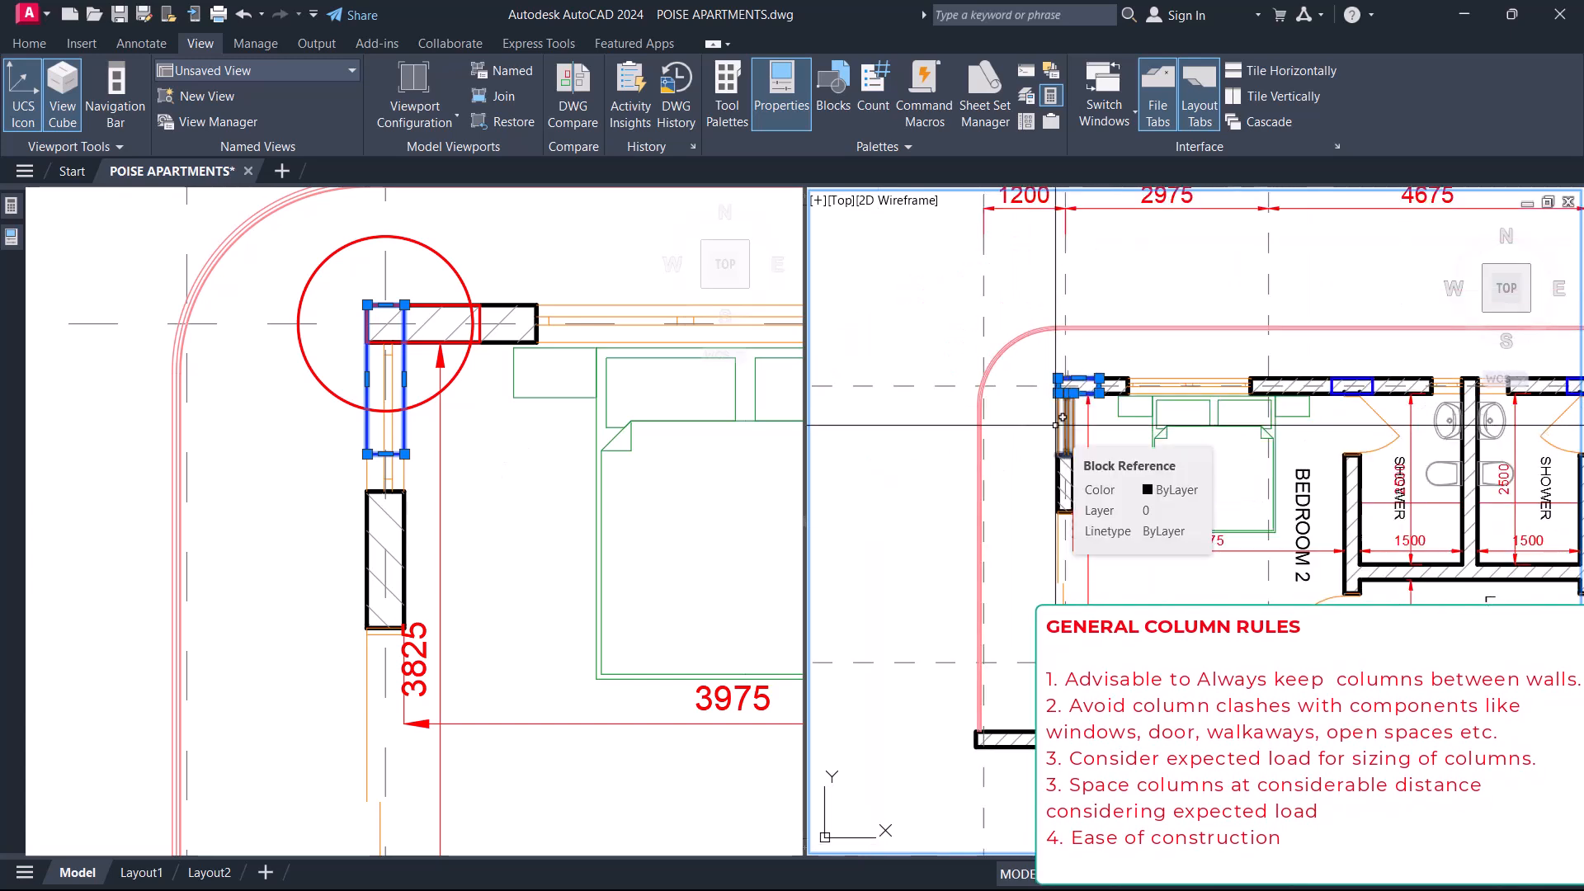
pyautogui.scroll(3, 1060, 421)
pyautogui.scroll(-3, 1073, 416)
pyautogui.scroll(5, 1081, 372)
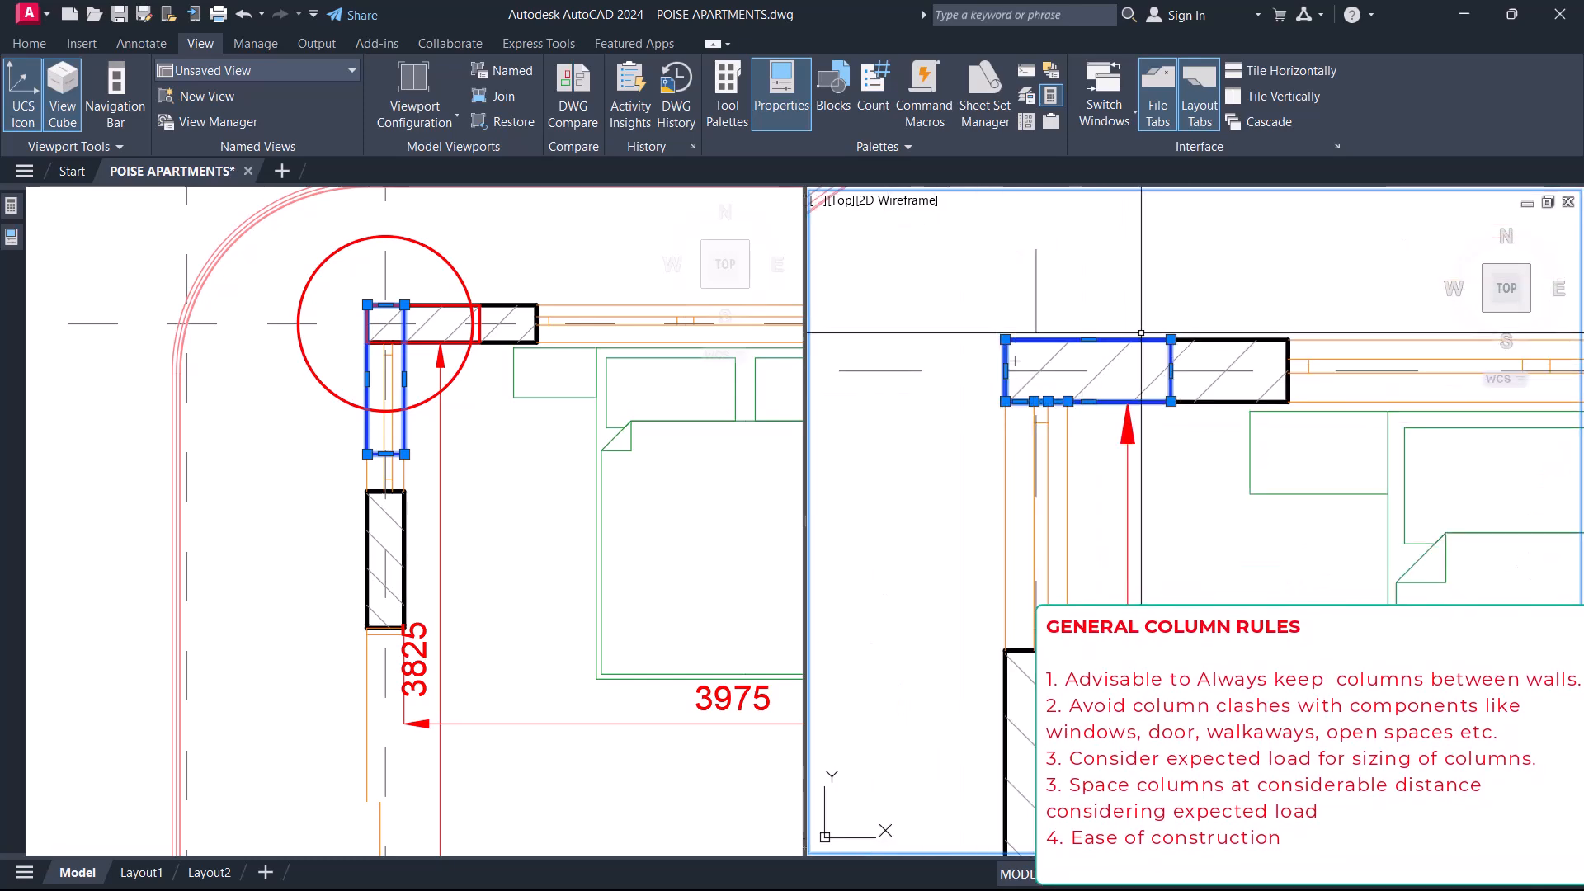
pyautogui.scroll(-3, 1079, 407)
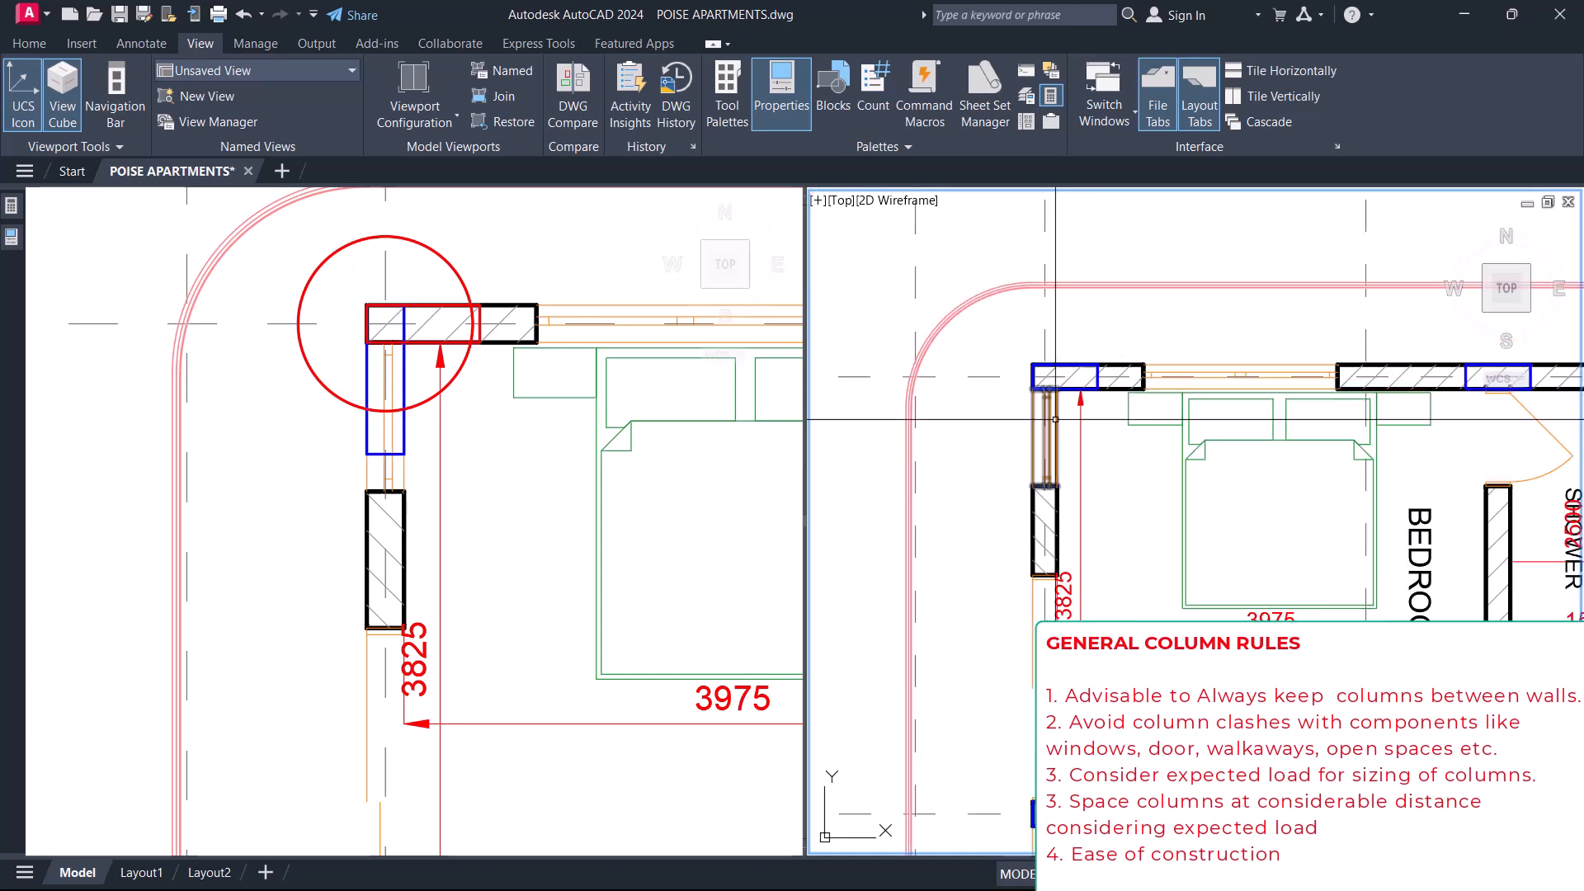
# Examine the circled clashing columns across the apartment floor plan in the viewport with the unrotated columns.
pyautogui.click(424, 444)
pyautogui.scroll(-5, 424, 444)
pyautogui.scroll(-4, 424, 444)
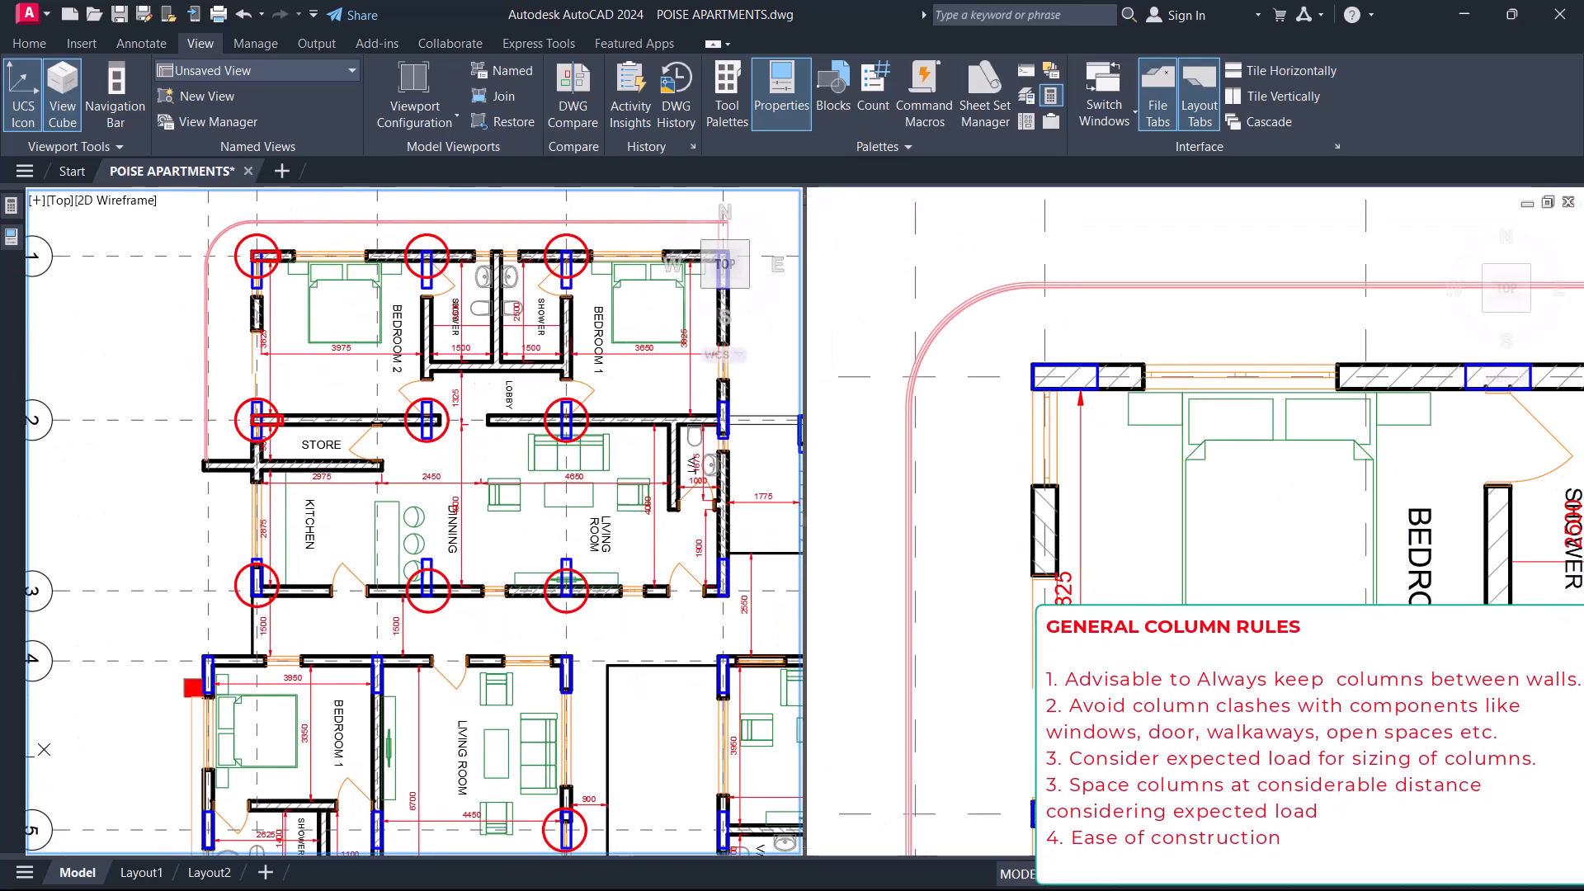
pyautogui.moveTo(330, 563); pyautogui.dragTo(259, 457, button='middle')
pyautogui.moveTo(443, 527); pyautogui.dragTo(462, 623, button='middle')
pyautogui.scroll(6, 463, 633)
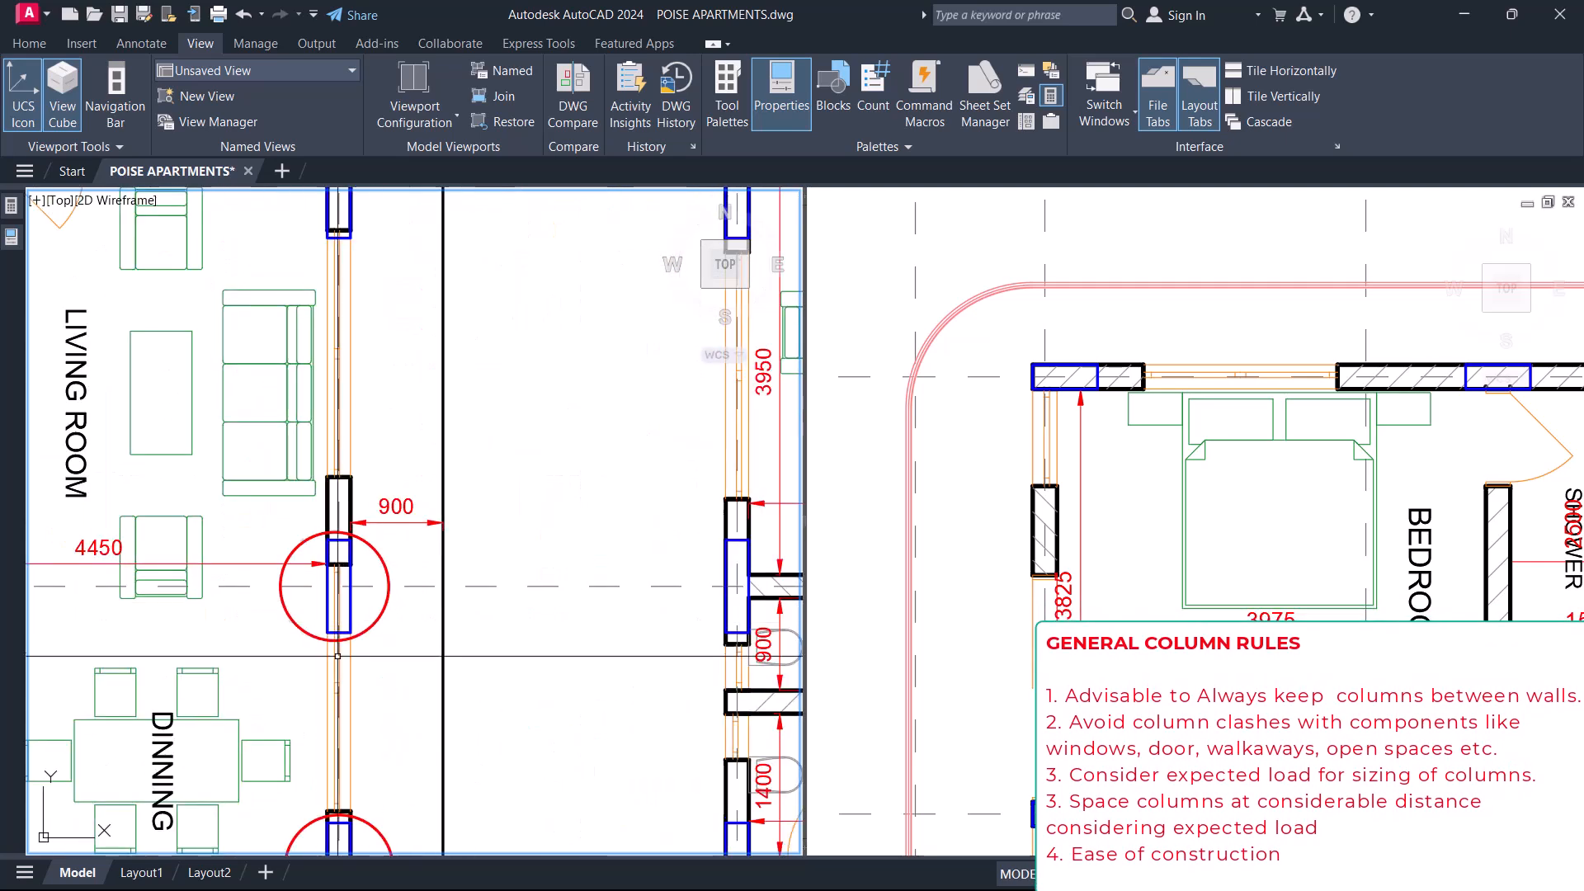
pyautogui.moveTo(374, 738); pyautogui.dragTo(385, 484, button='middle')
pyautogui.scroll(-4, 383, 484)
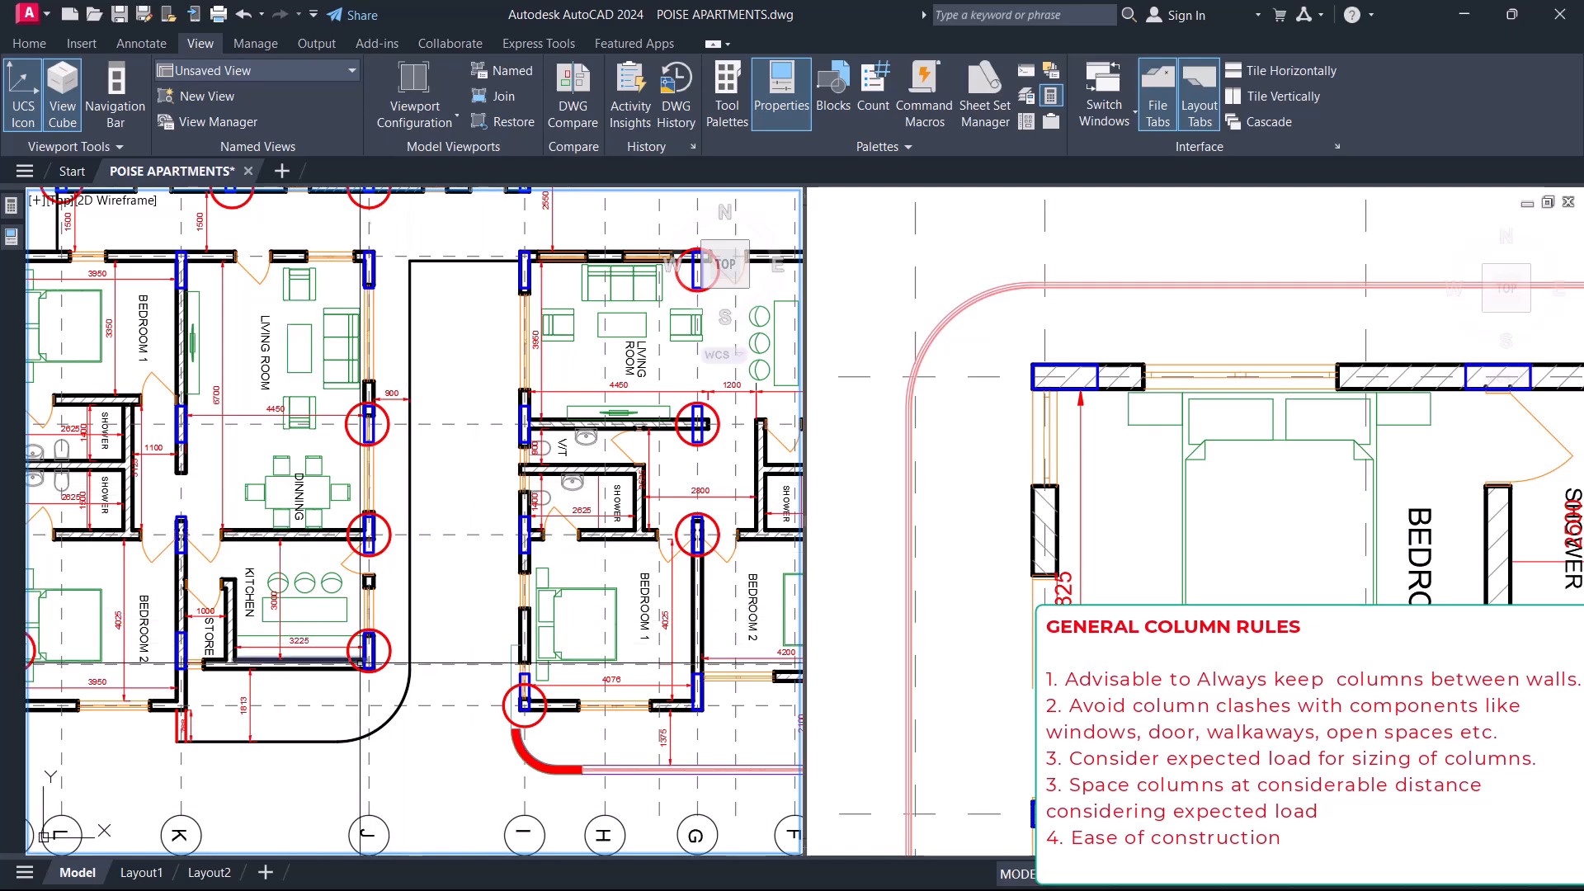
pyautogui.scroll(-6, 490, 581)
pyautogui.scroll(4, 512, 407)
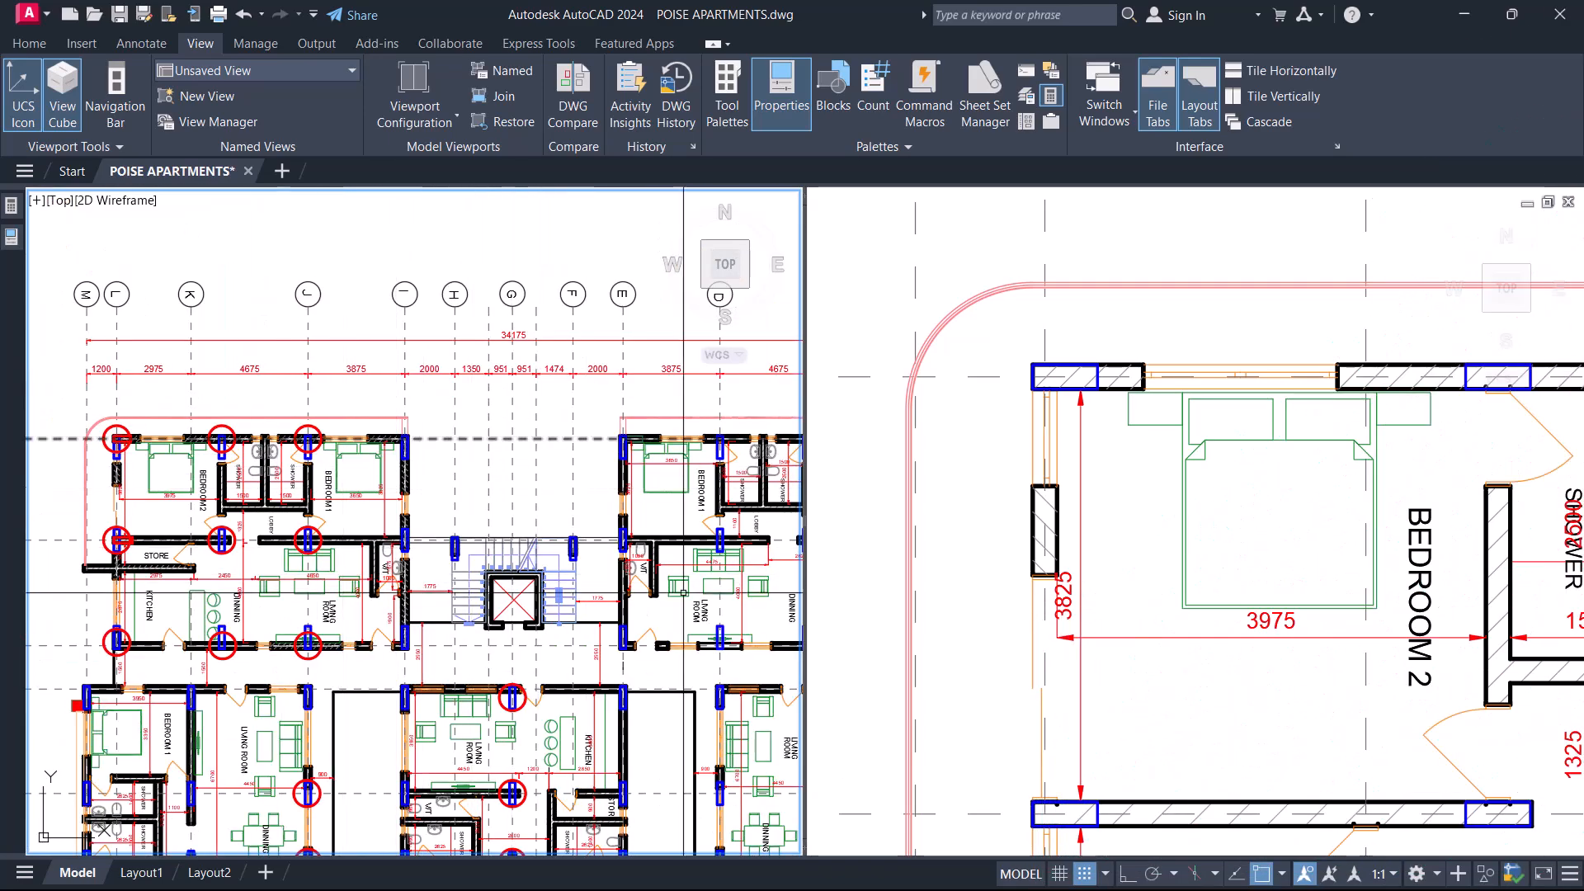
# Activate the other viewport and show the apartment blocks with the wall-aligned columns for comparison.
pyautogui.click(1178, 523)
pyautogui.scroll(-10, 1035, 418)
pyautogui.scroll(4, 1035, 418)
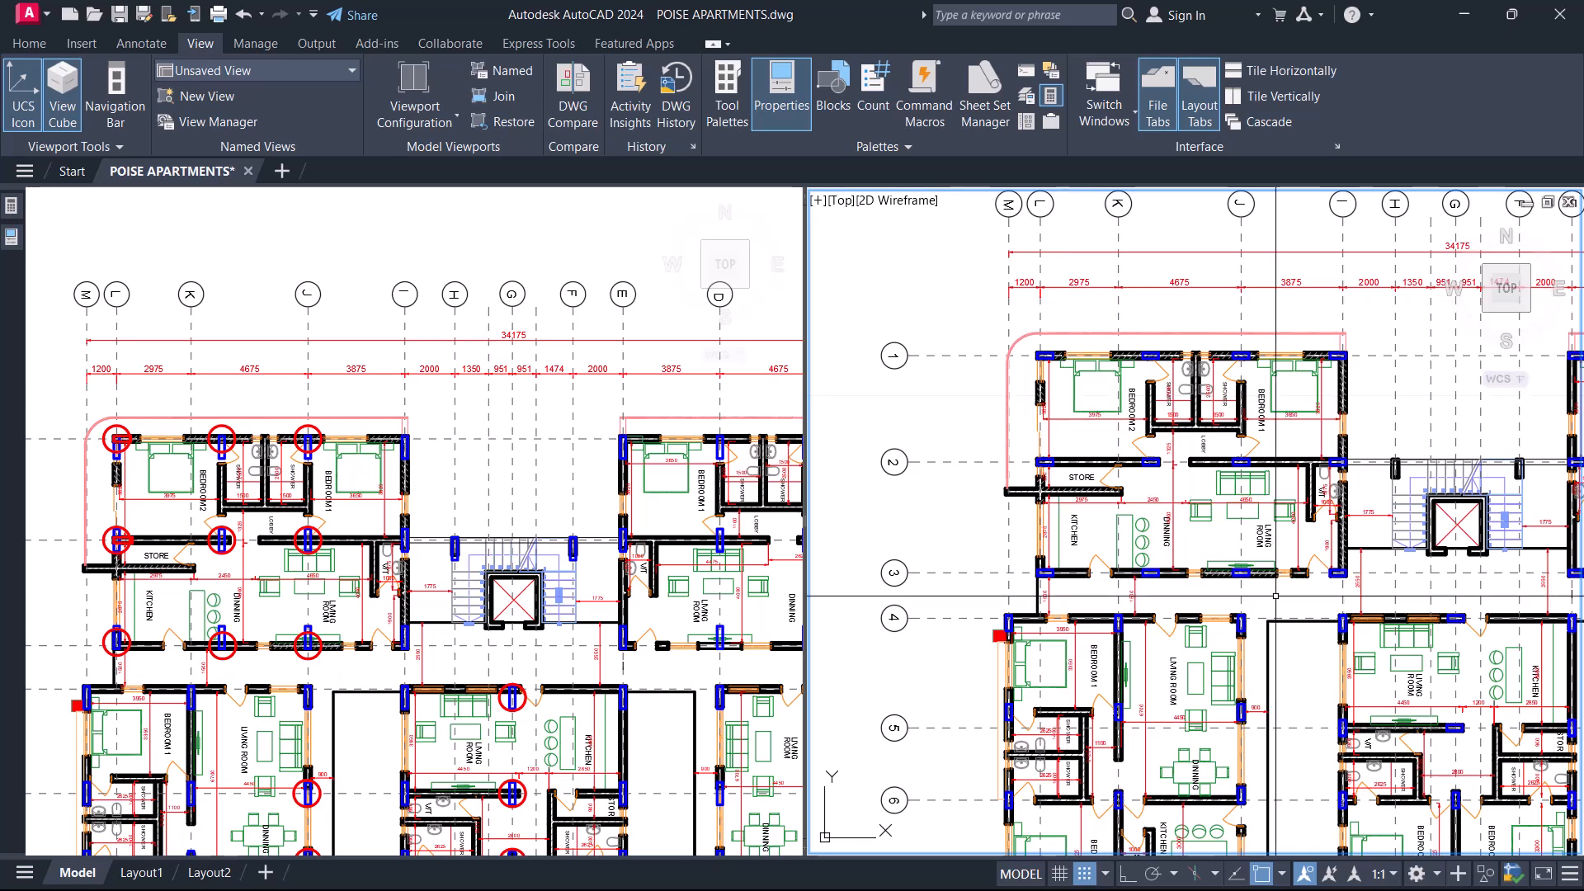
# Read the STRUCTURAL MODIFICATIONS notes for Parking Lot 4 and Parking Lot 5 above the revised floor plan.
pyautogui.scroll(-8, 1164, 468)
pyautogui.scroll(15, 1163, 469)
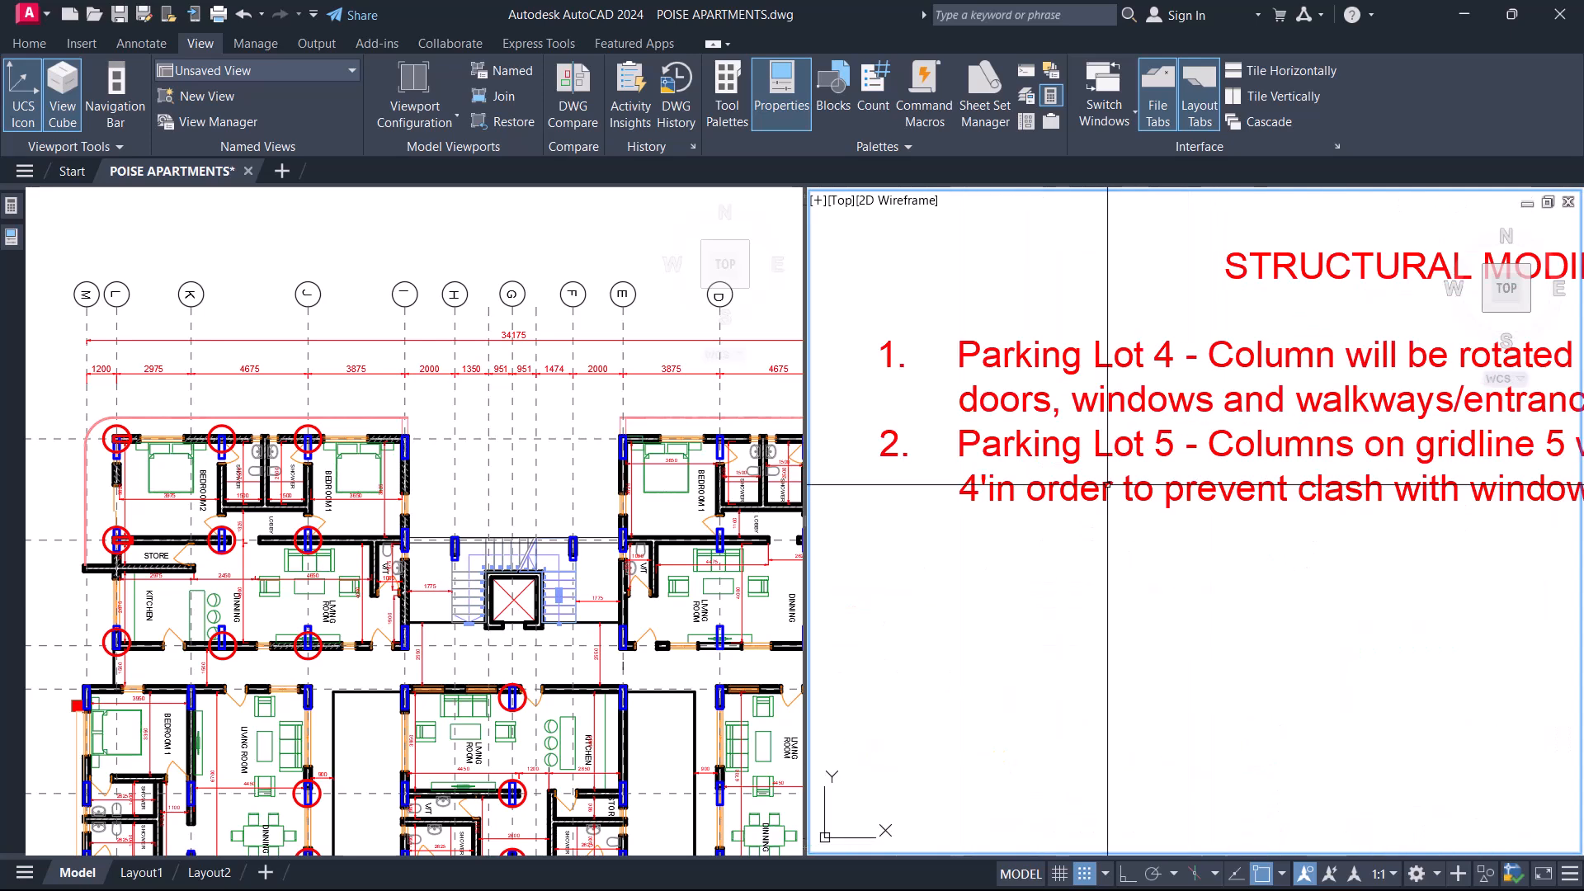
pyautogui.scroll(-6, 1085, 429)
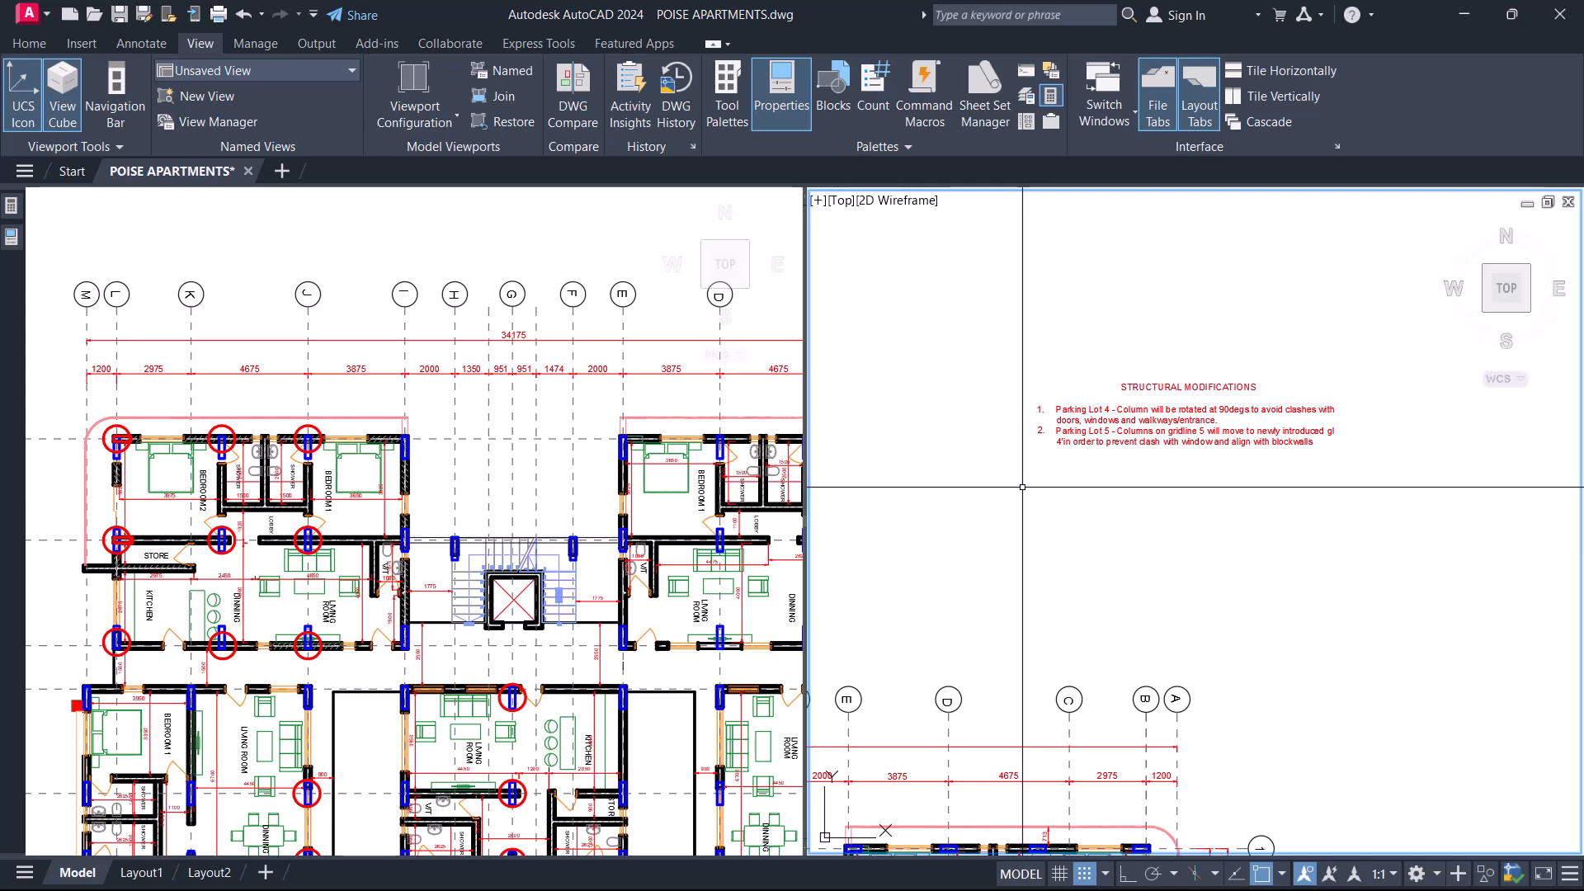
pyautogui.scroll(4, 1160, 355)
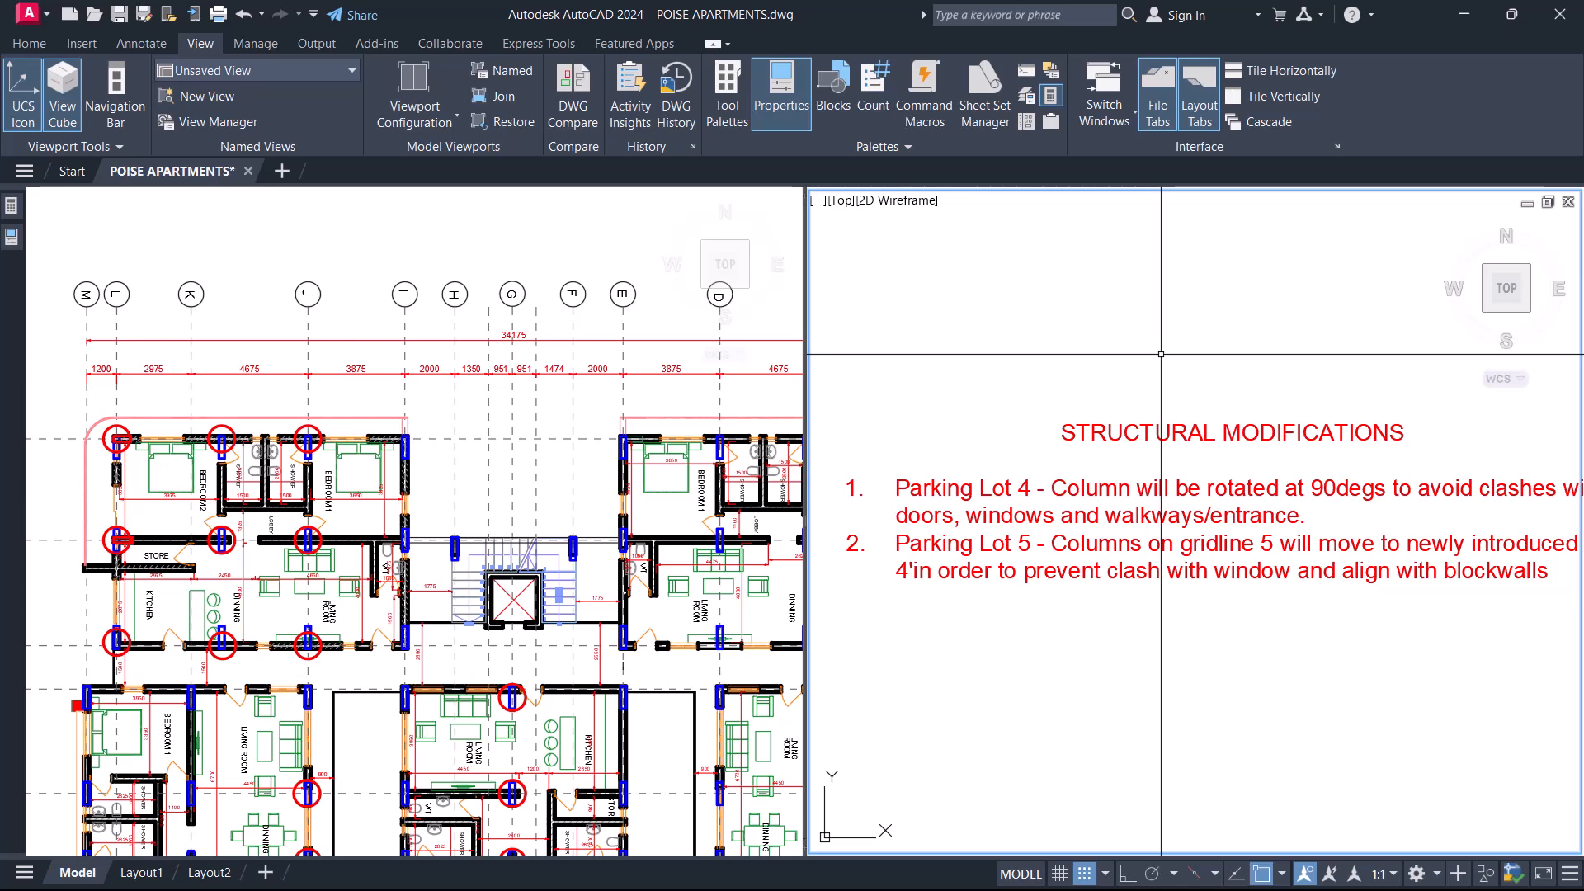
pyautogui.scroll(-4, 1158, 363)
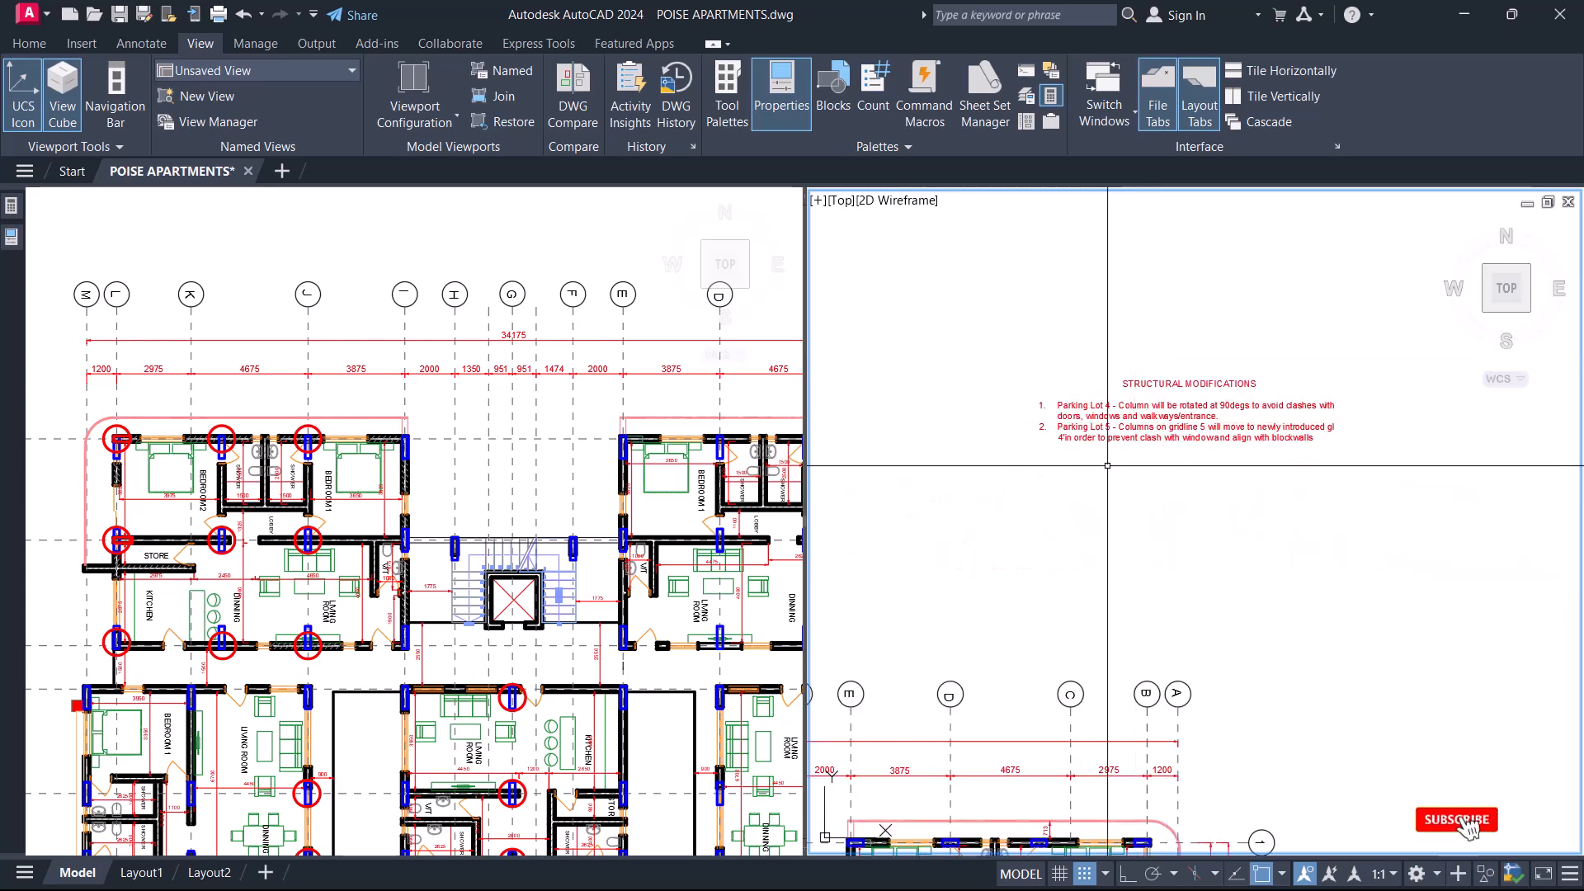
pyautogui.scroll(4, 1108, 506)
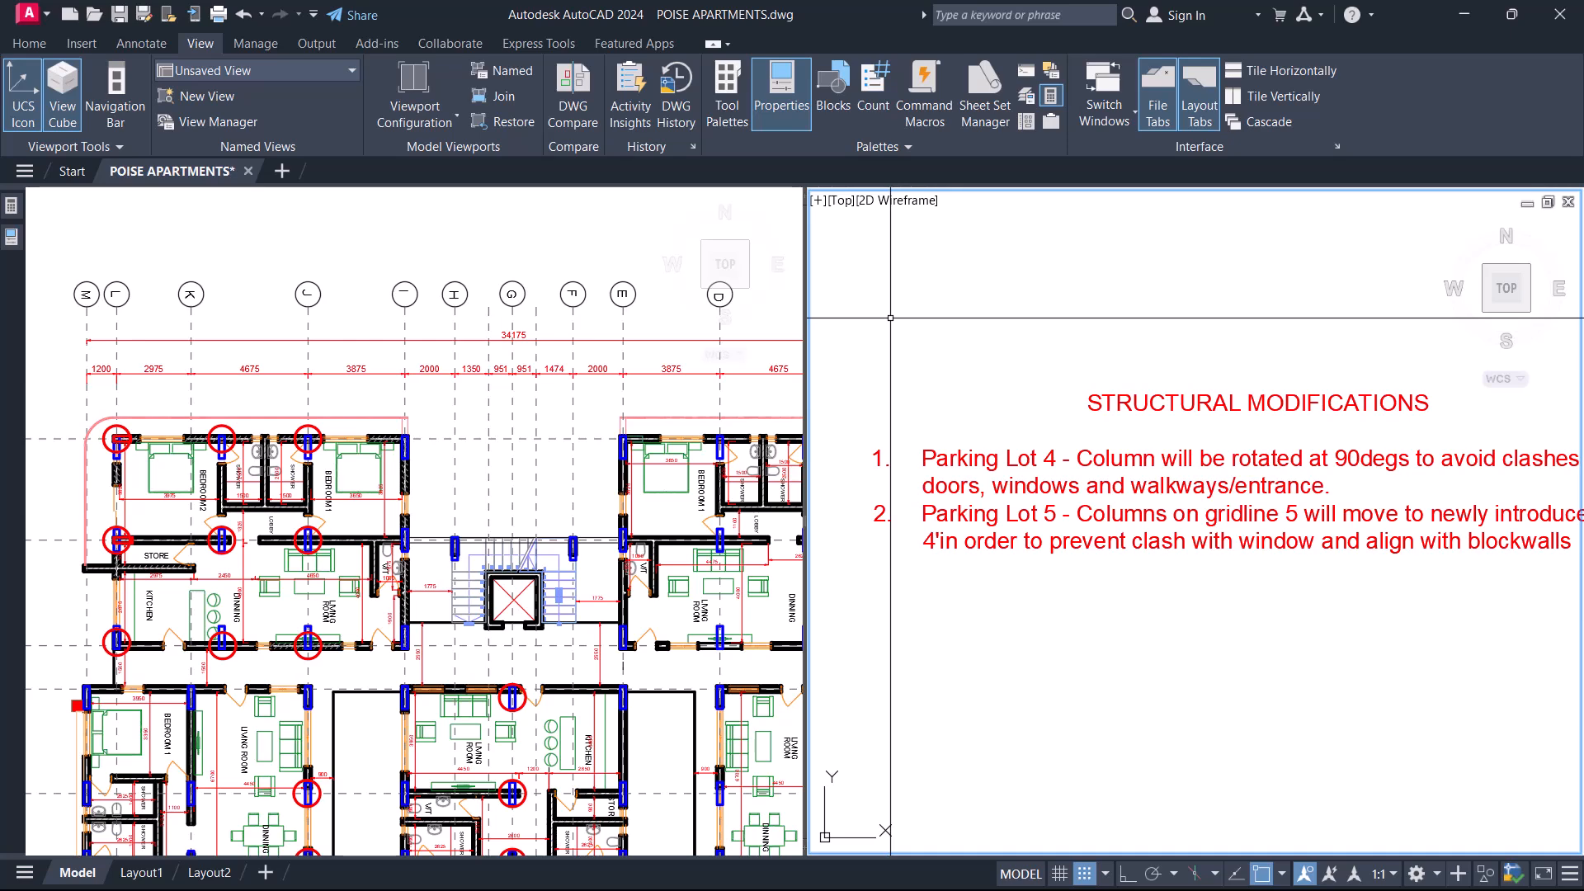
pyautogui.scroll(-6, 1164, 326)
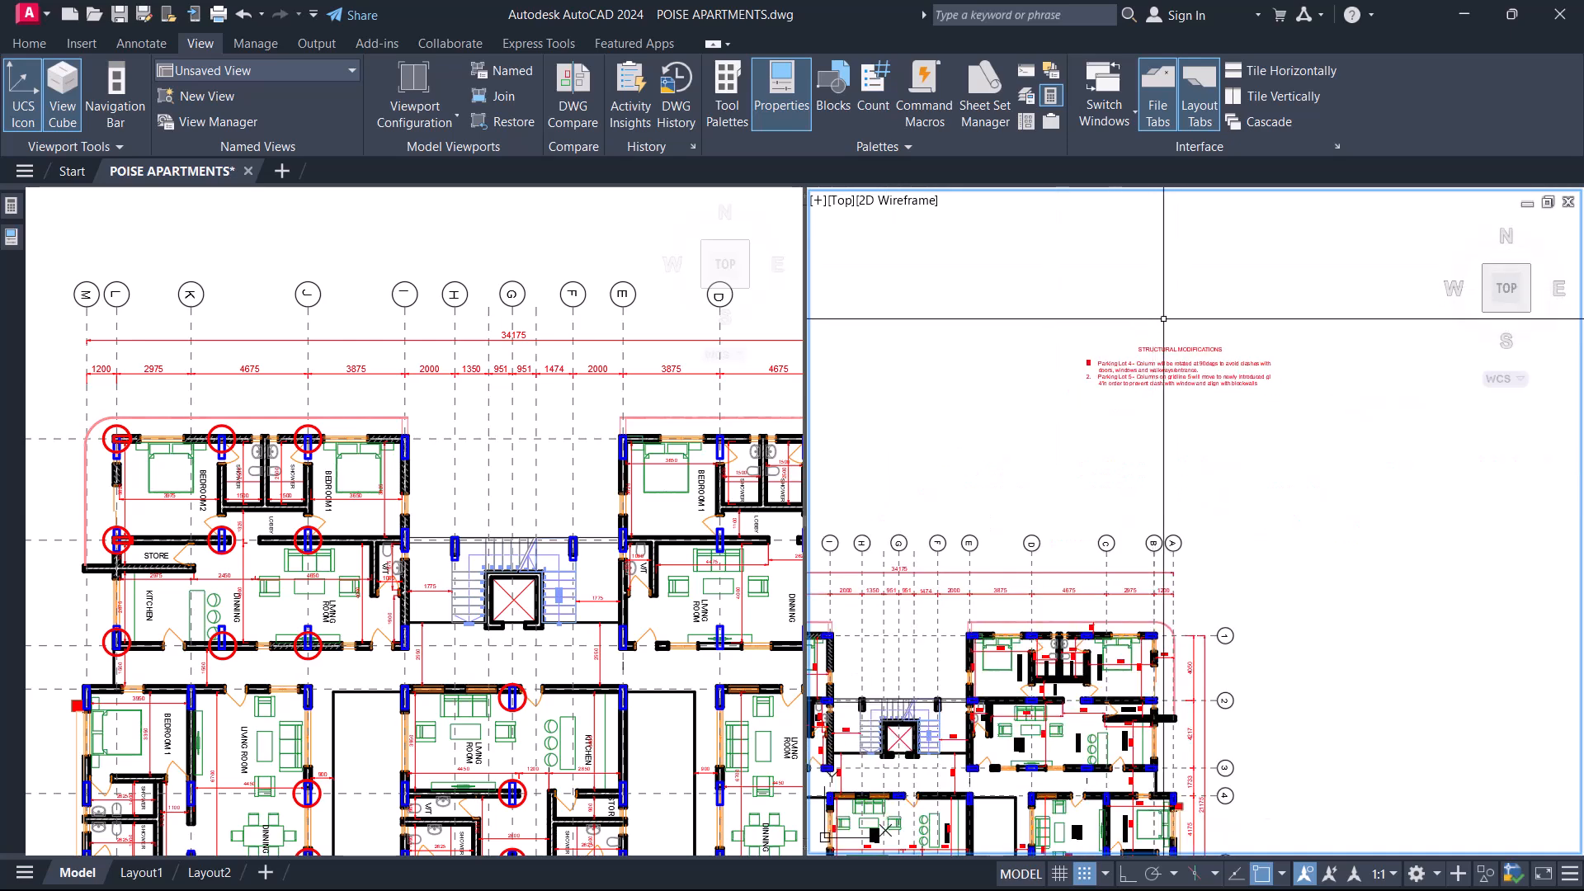
pyautogui.scroll(3, 1043, 472)
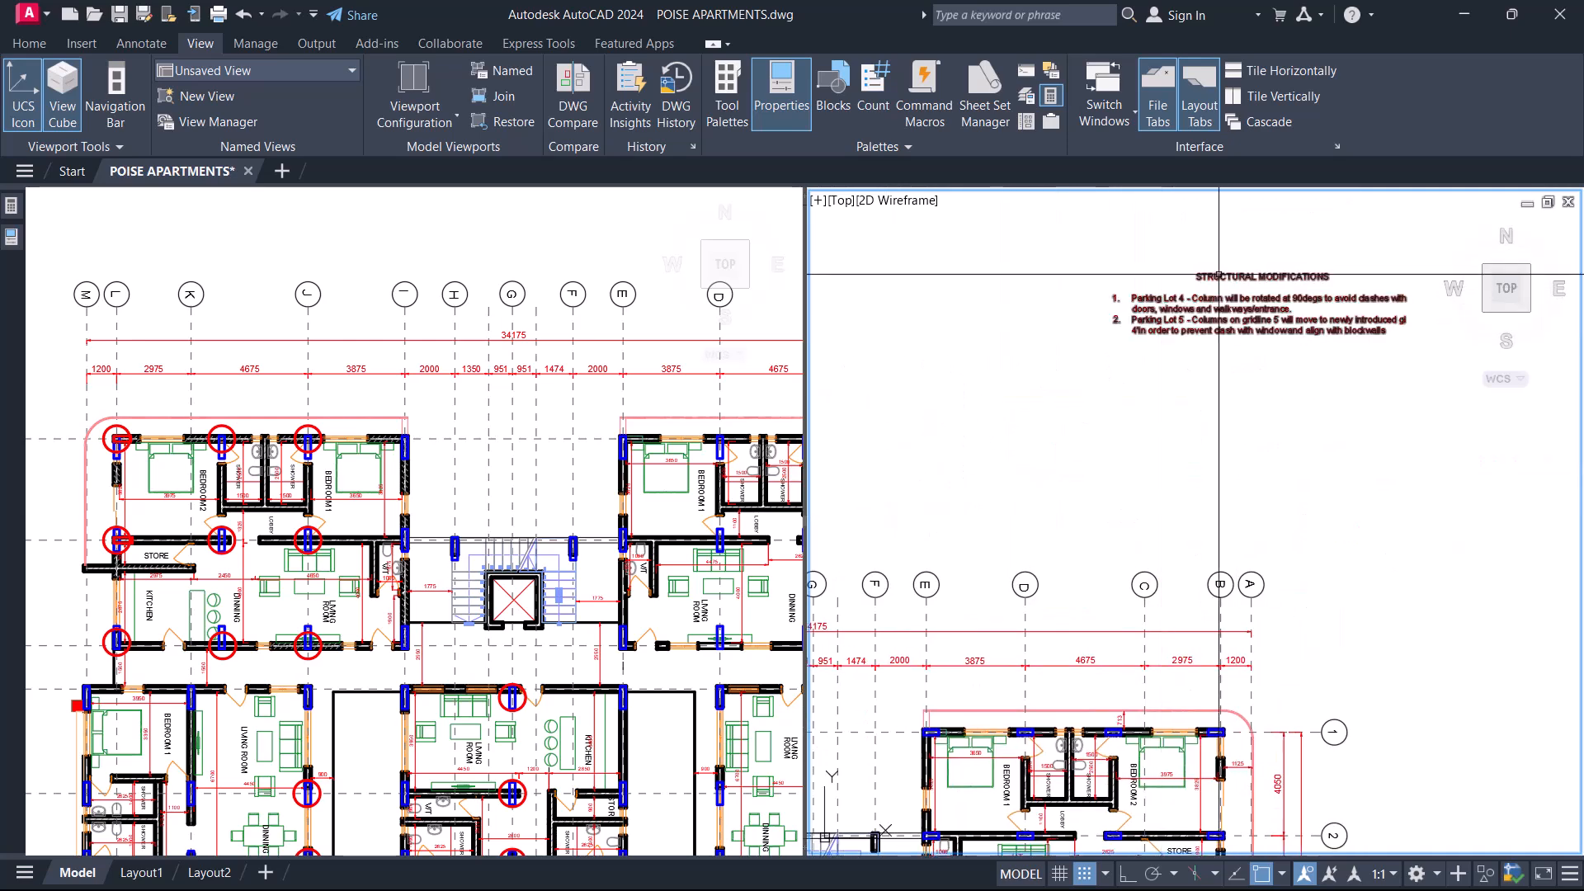
pyautogui.scroll(6, 1218, 274)
pyautogui.scroll(-3, 1110, 384)
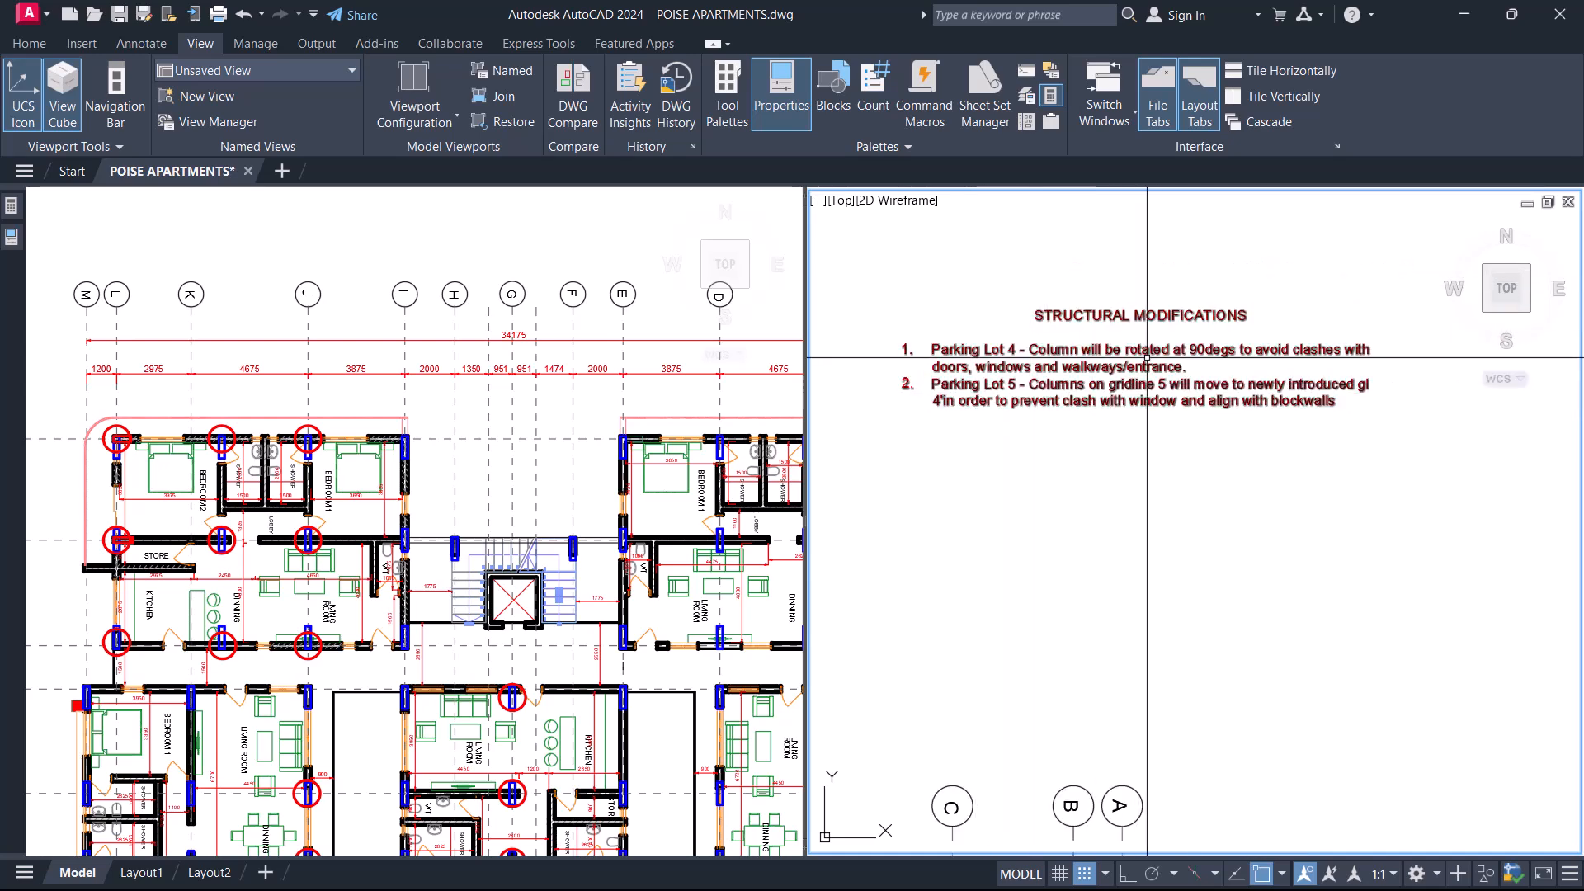
# Bring the whole revised floor plan, from gridlines M to A, into view below the notes.
pyautogui.moveTo(990, 679); pyautogui.dragTo(1153, 417, button='middle')
pyautogui.scroll(-6, 1155, 400)
pyautogui.moveTo(985, 618); pyautogui.dragTo(1188, 460, button='middle')
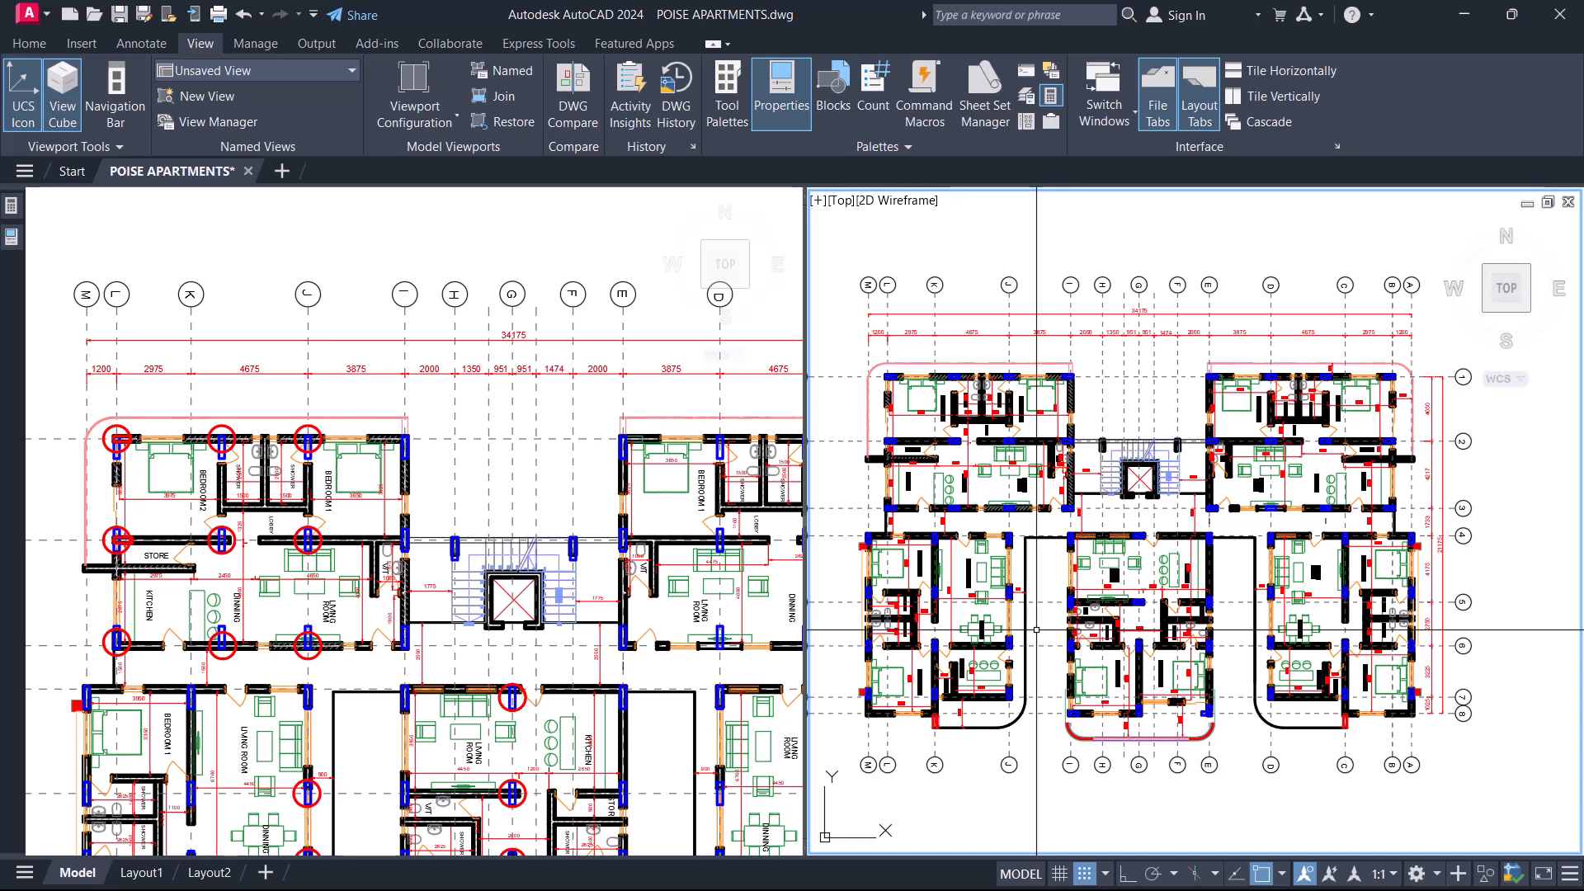
# Change the model viewport configuration from two side-by-side viewports to a single viewport.
pyautogui.click(585, 561)
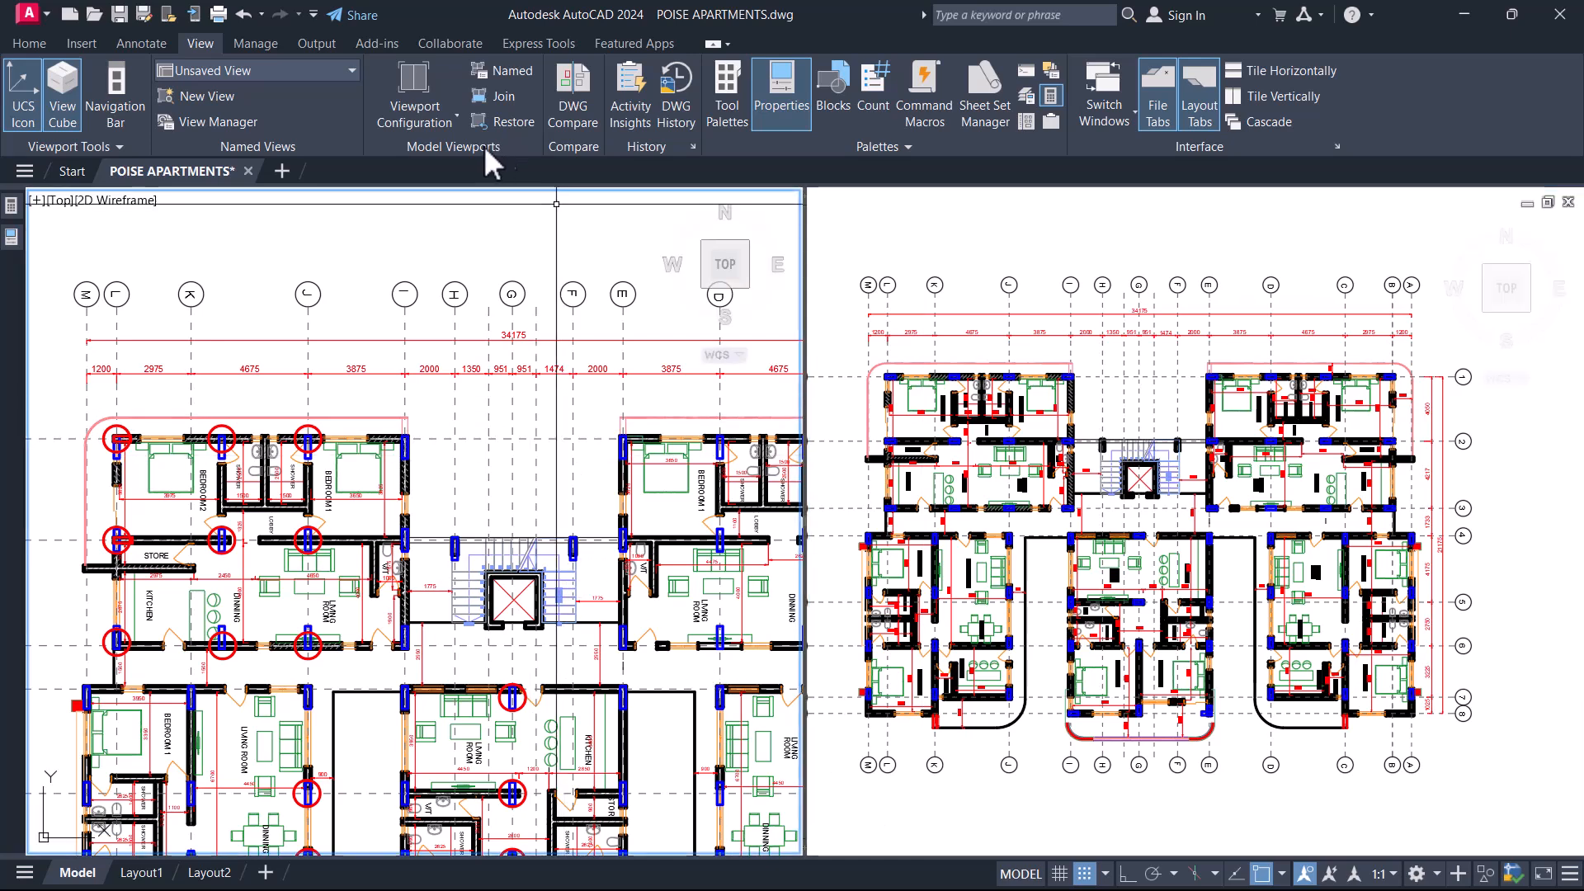
pyautogui.click(414, 107)
pyautogui.click(417, 116)
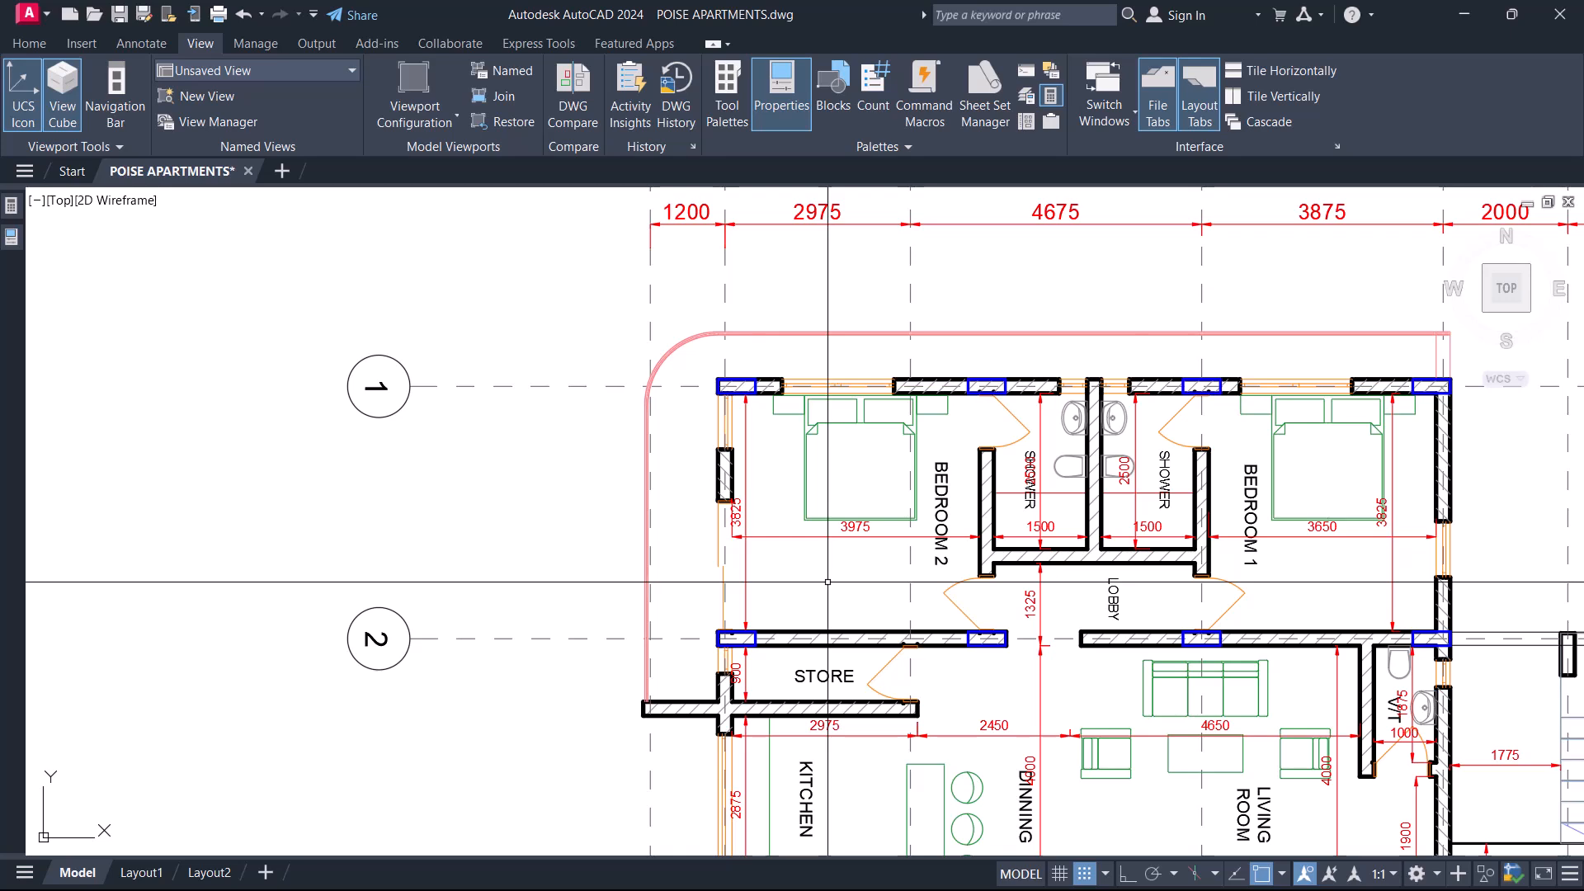
# Highlight the horizontal corner column of Bedroom 2 on gridline 1 in the revised plan.
pyautogui.moveTo(726, 493); pyautogui.dragTo(669, 511, button='middle')
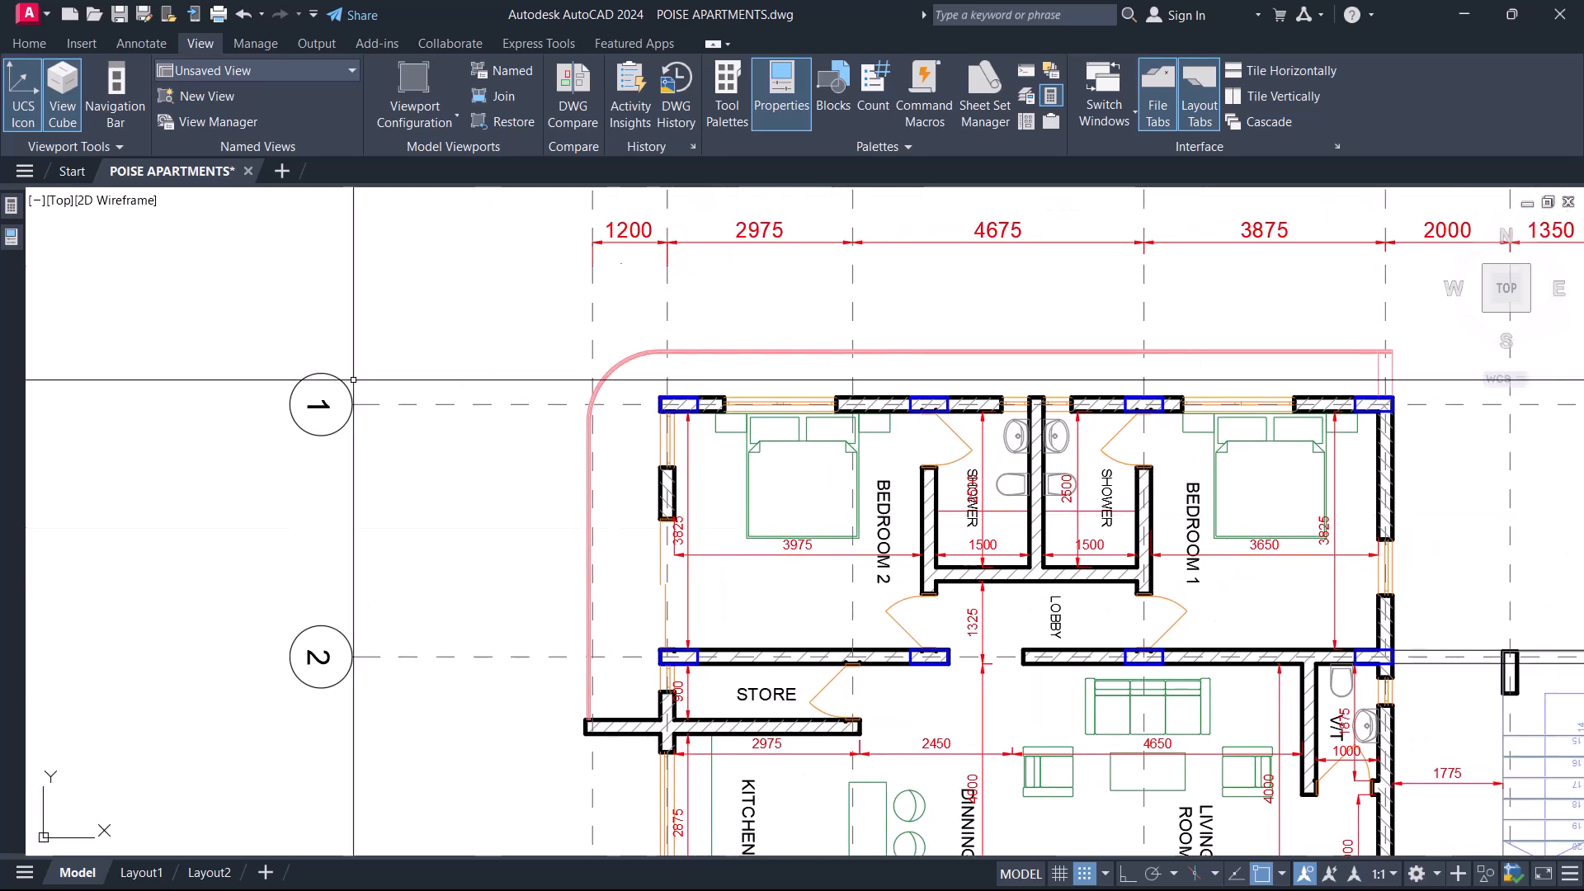
pyautogui.moveTo(657, 606); pyautogui.dragTo(728, 609, button='middle')
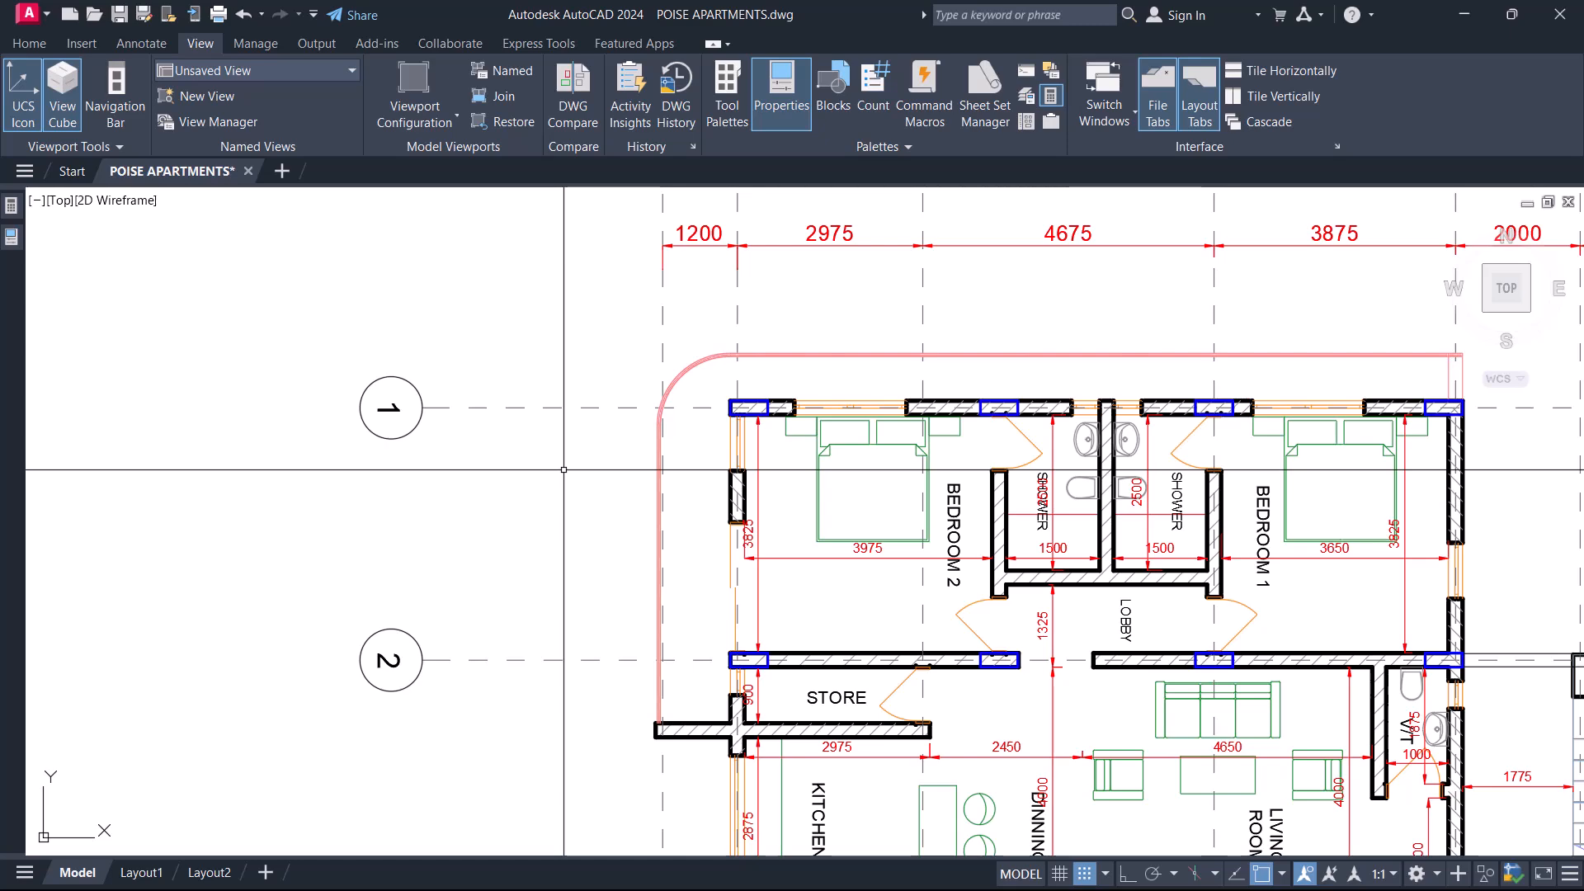
pyautogui.scroll(8, 766, 404)
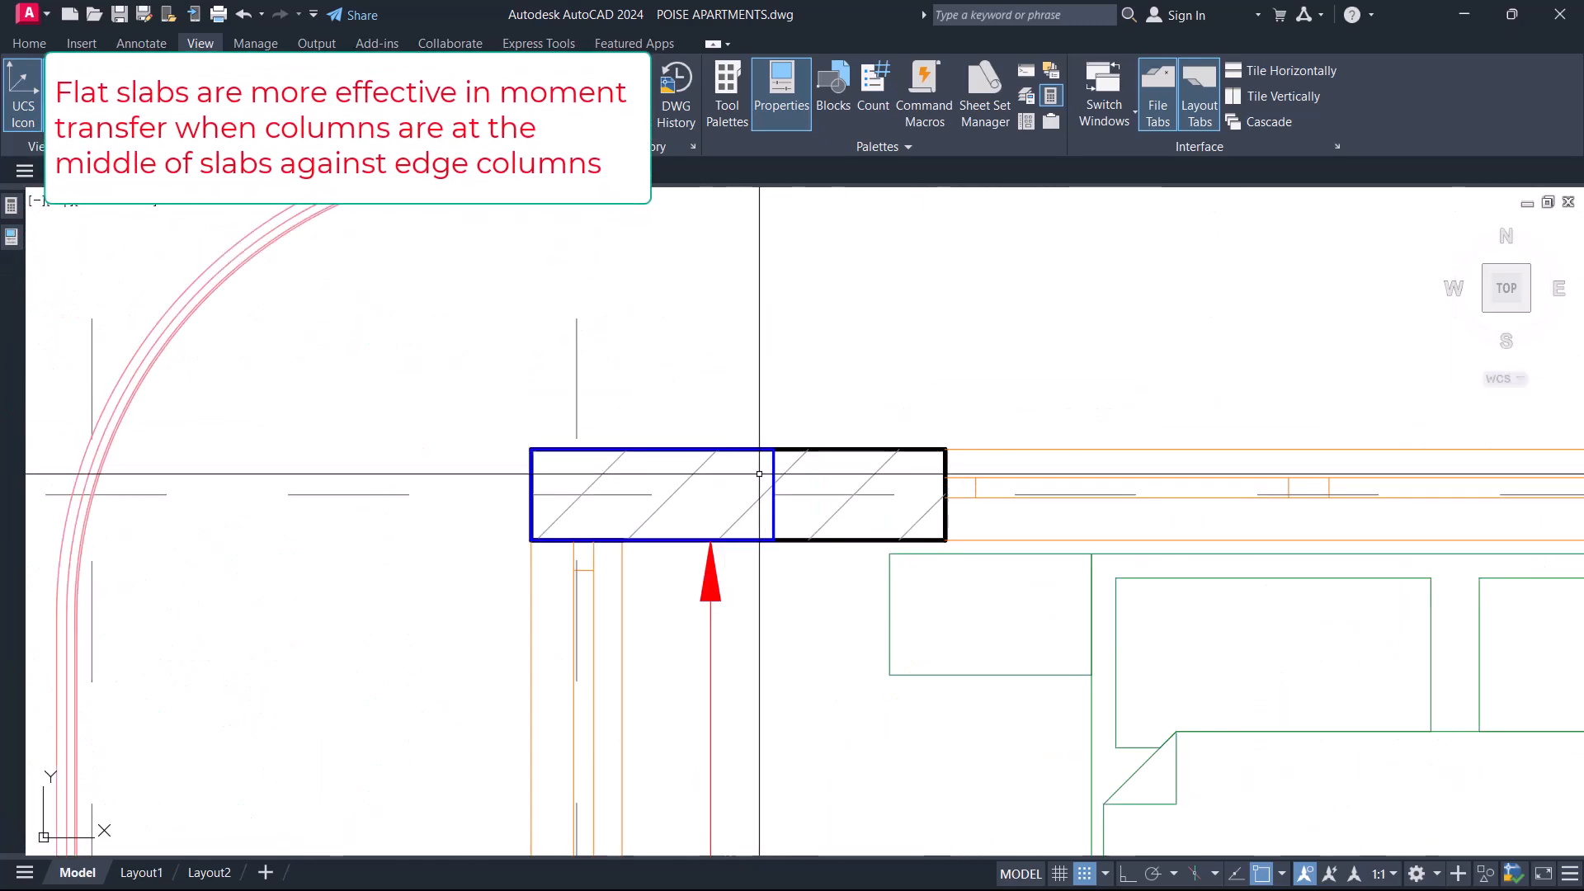
pyautogui.click(774, 476)
pyautogui.scroll(-4, 797, 454)
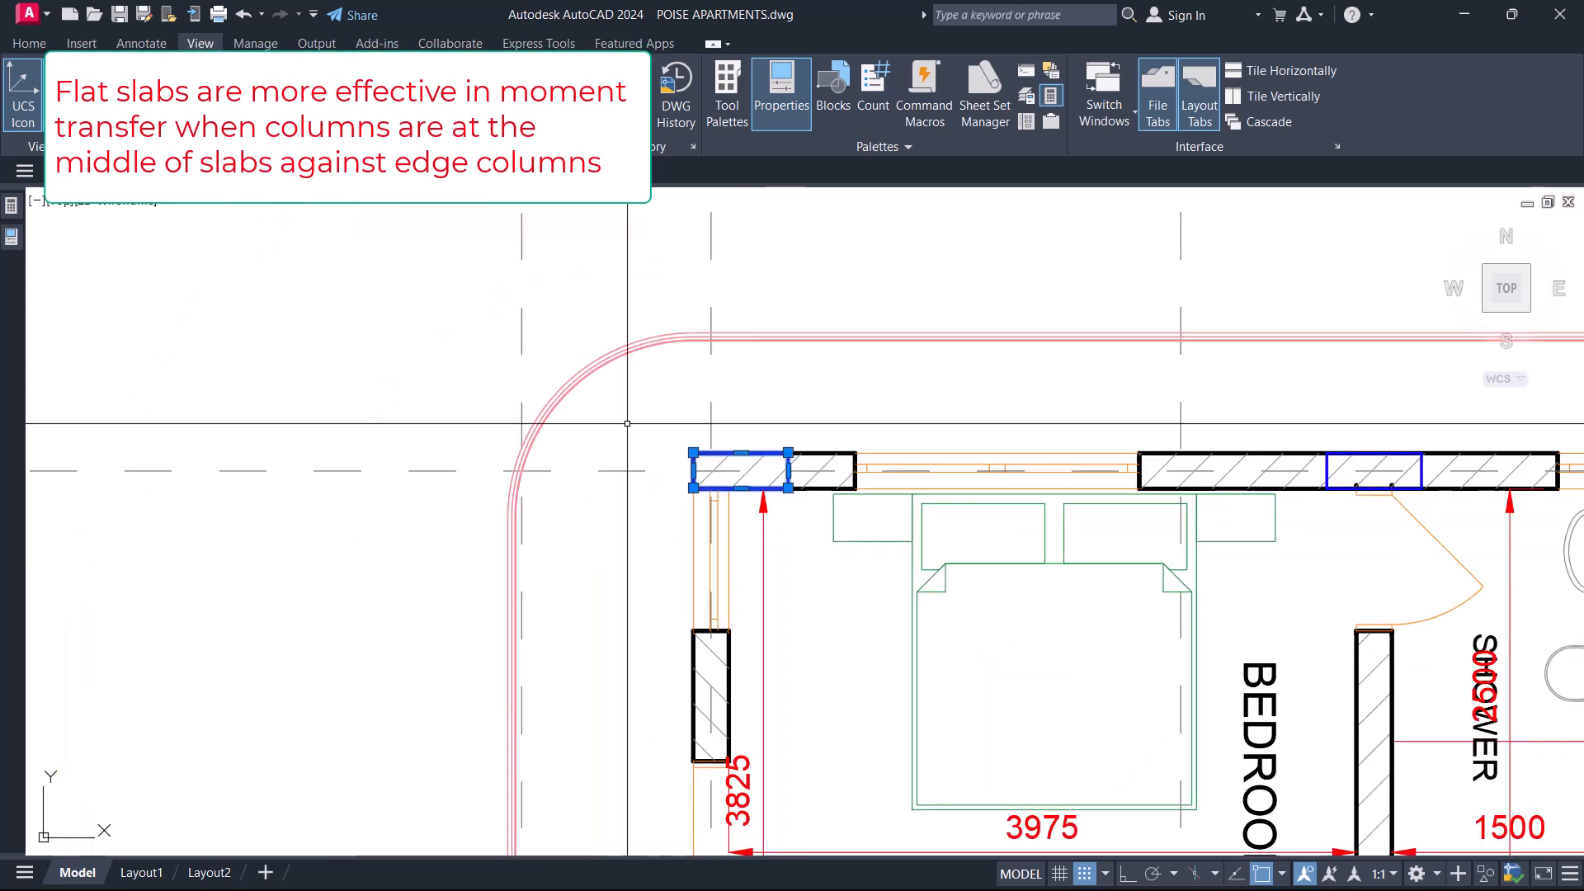
# Examine the Bedroom 2 corner column's distance from the curved slab edge, and clear the selection.
pyautogui.scroll(4, 627, 428)
pyautogui.scroll(-3, 697, 414)
pyautogui.scroll(5, 703, 417)
pyautogui.scroll(-2, 701, 461)
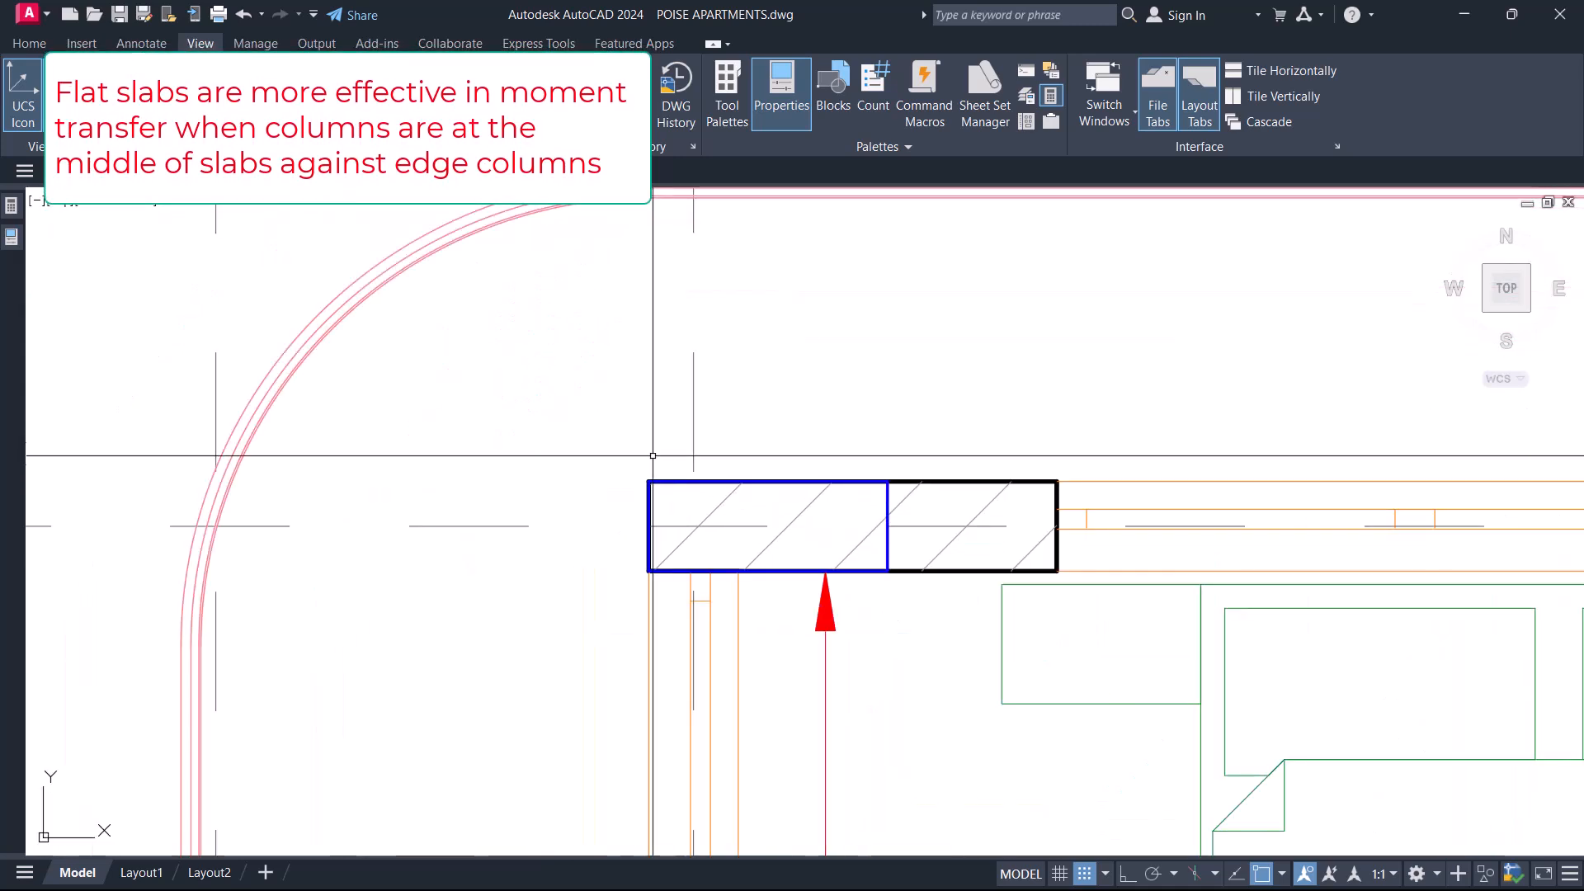
pyautogui.scroll(-4, 669, 465)
pyautogui.click(523, 344)
pyautogui.click(757, 496)
pyautogui.press('Escape')
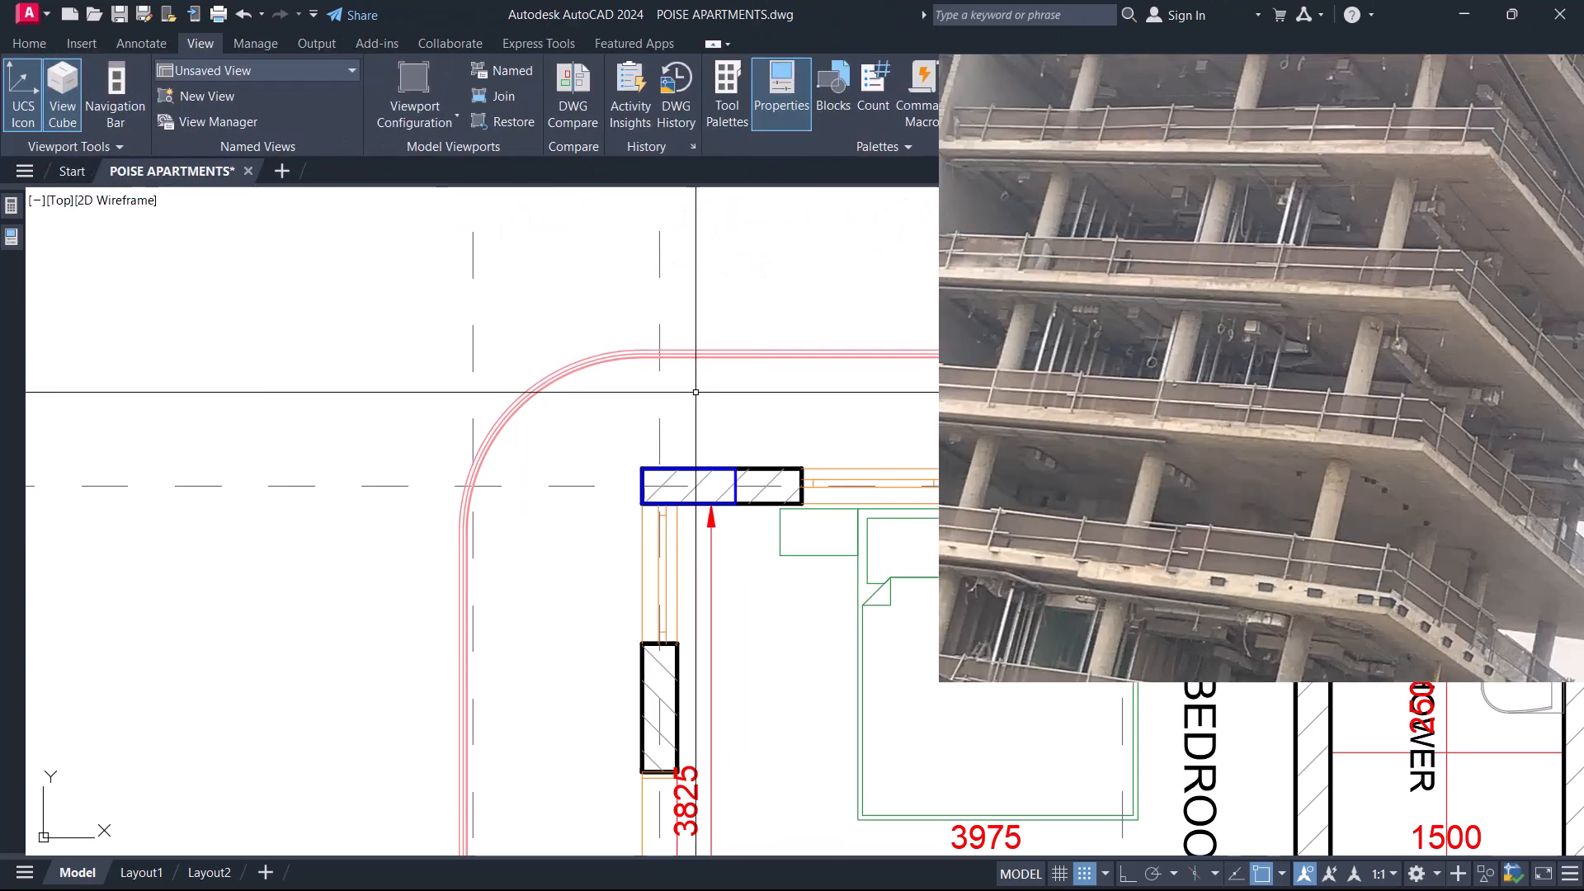
# Select the Bedroom 2 corner column with a window and check its position within the slab.
pyautogui.scroll(-5, 697, 388)
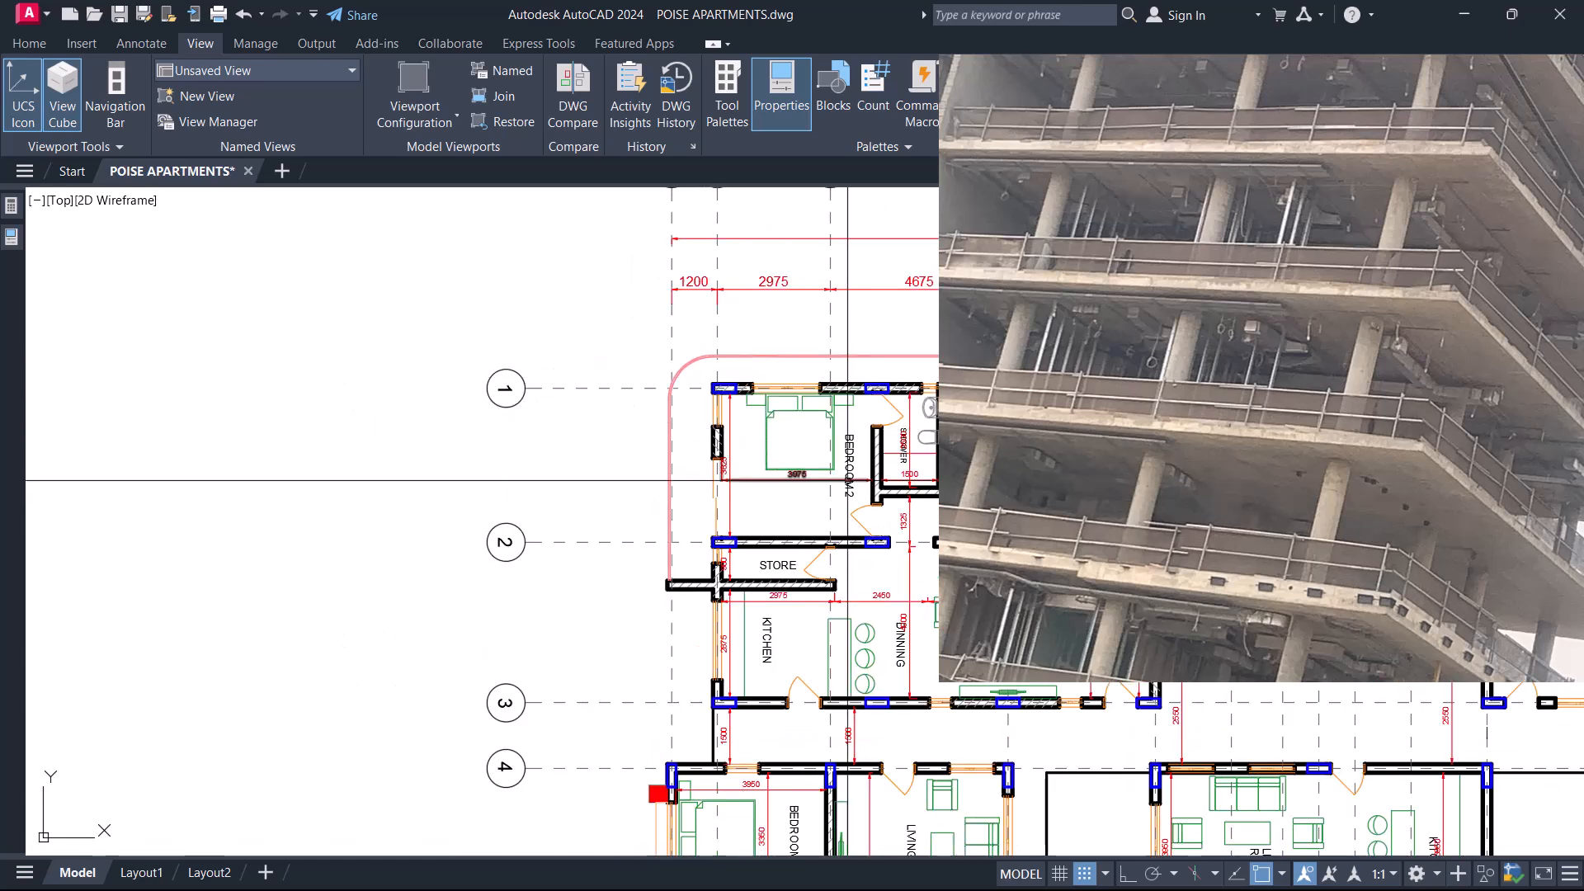
pyautogui.scroll(4, 679, 470)
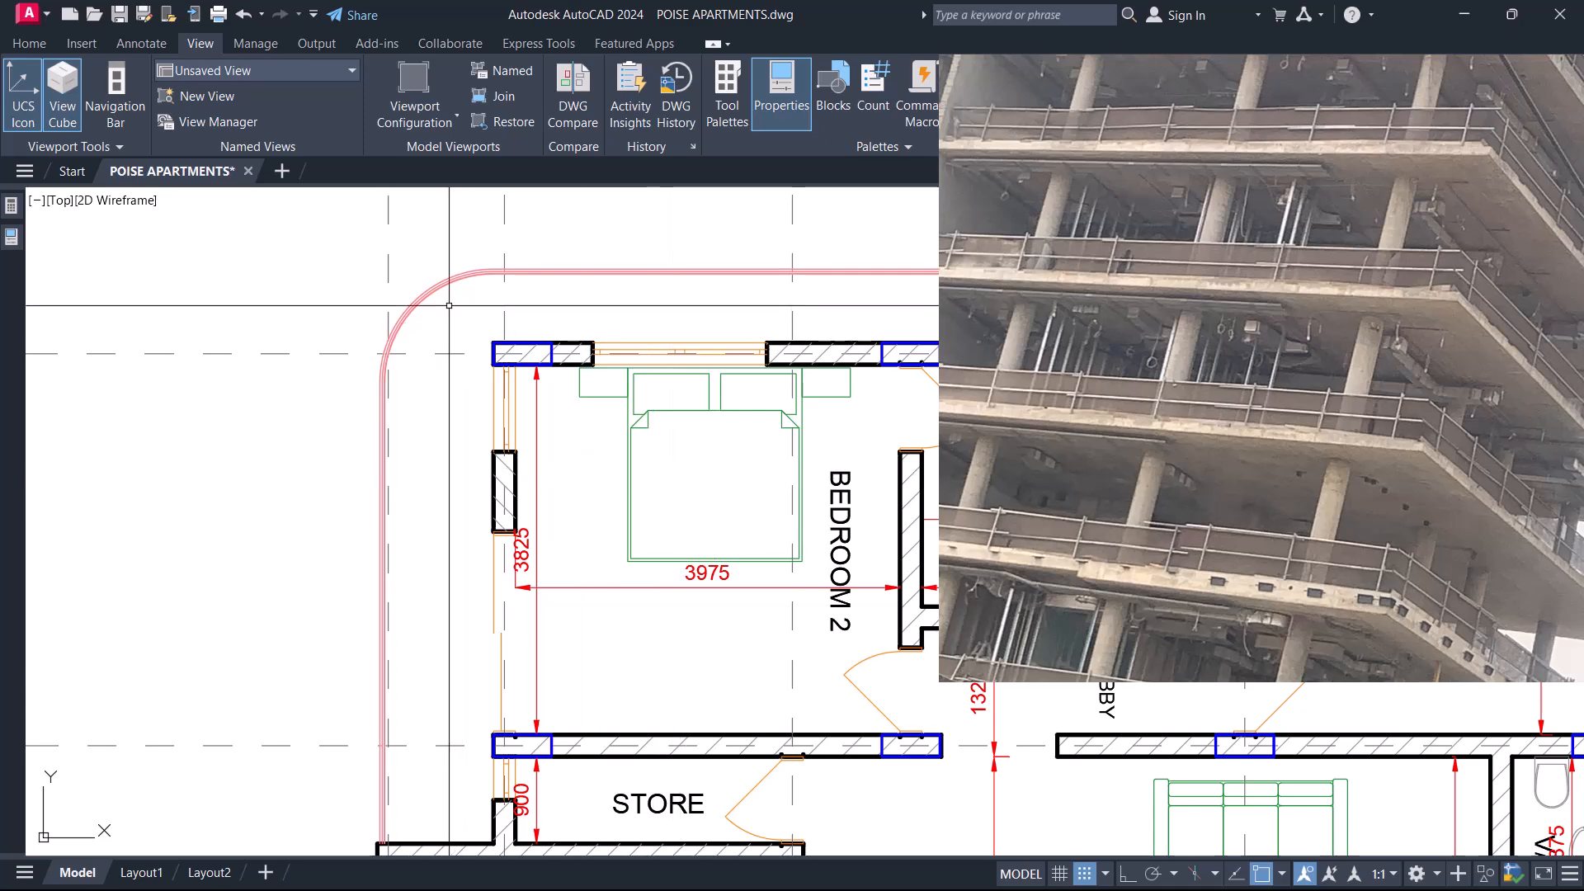
pyautogui.scroll(2, 448, 304)
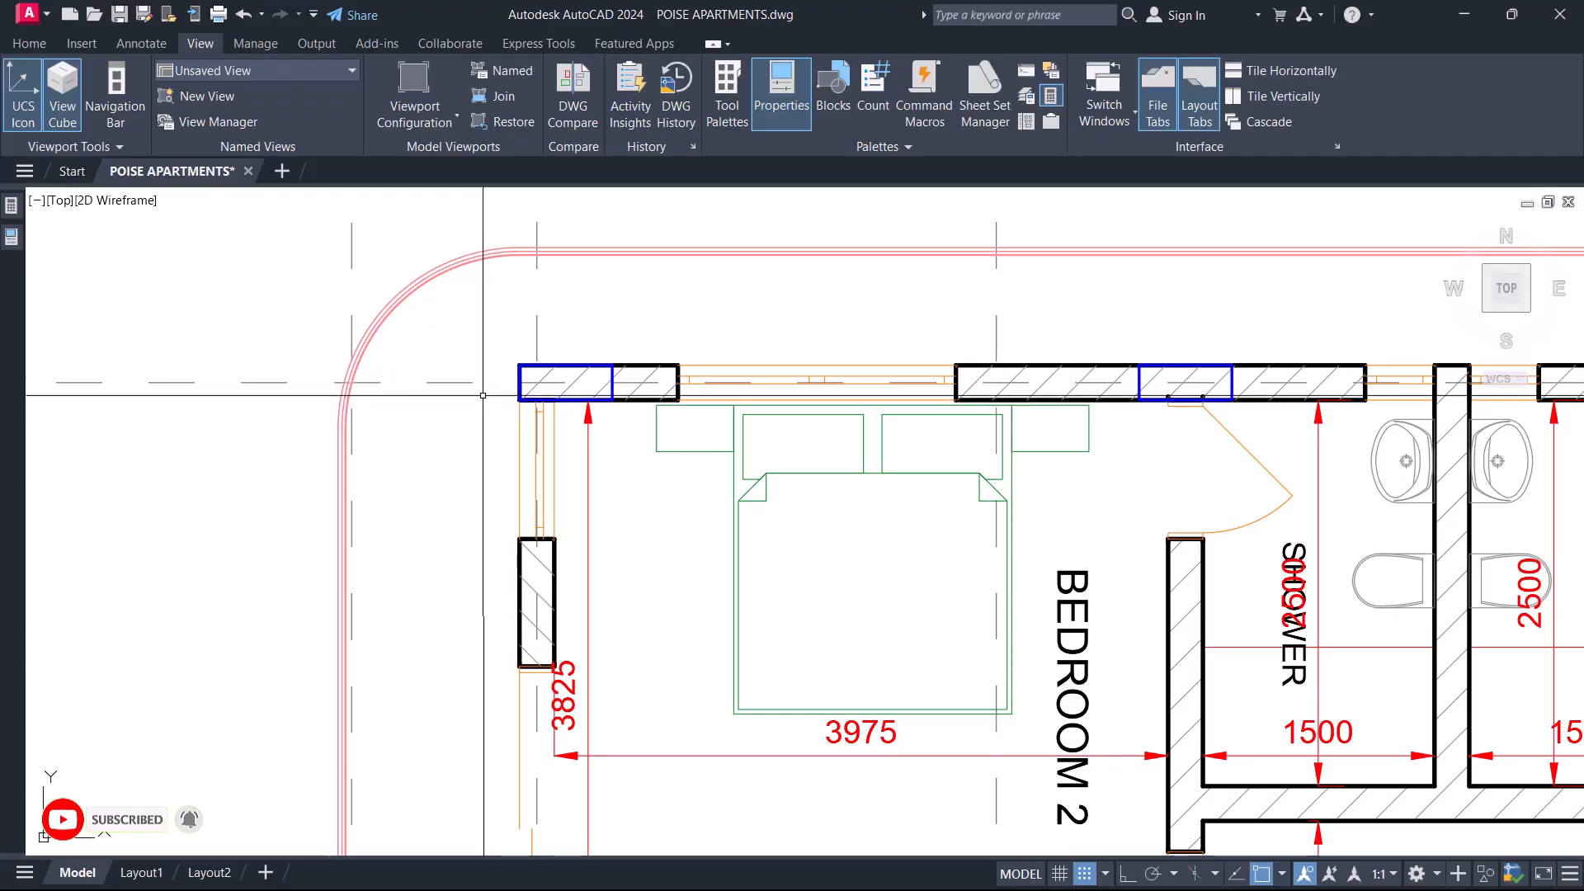
pyautogui.moveTo(476, 362); pyautogui.dragTo(517, 450, button='middle')
pyautogui.scroll(2, 541, 424)
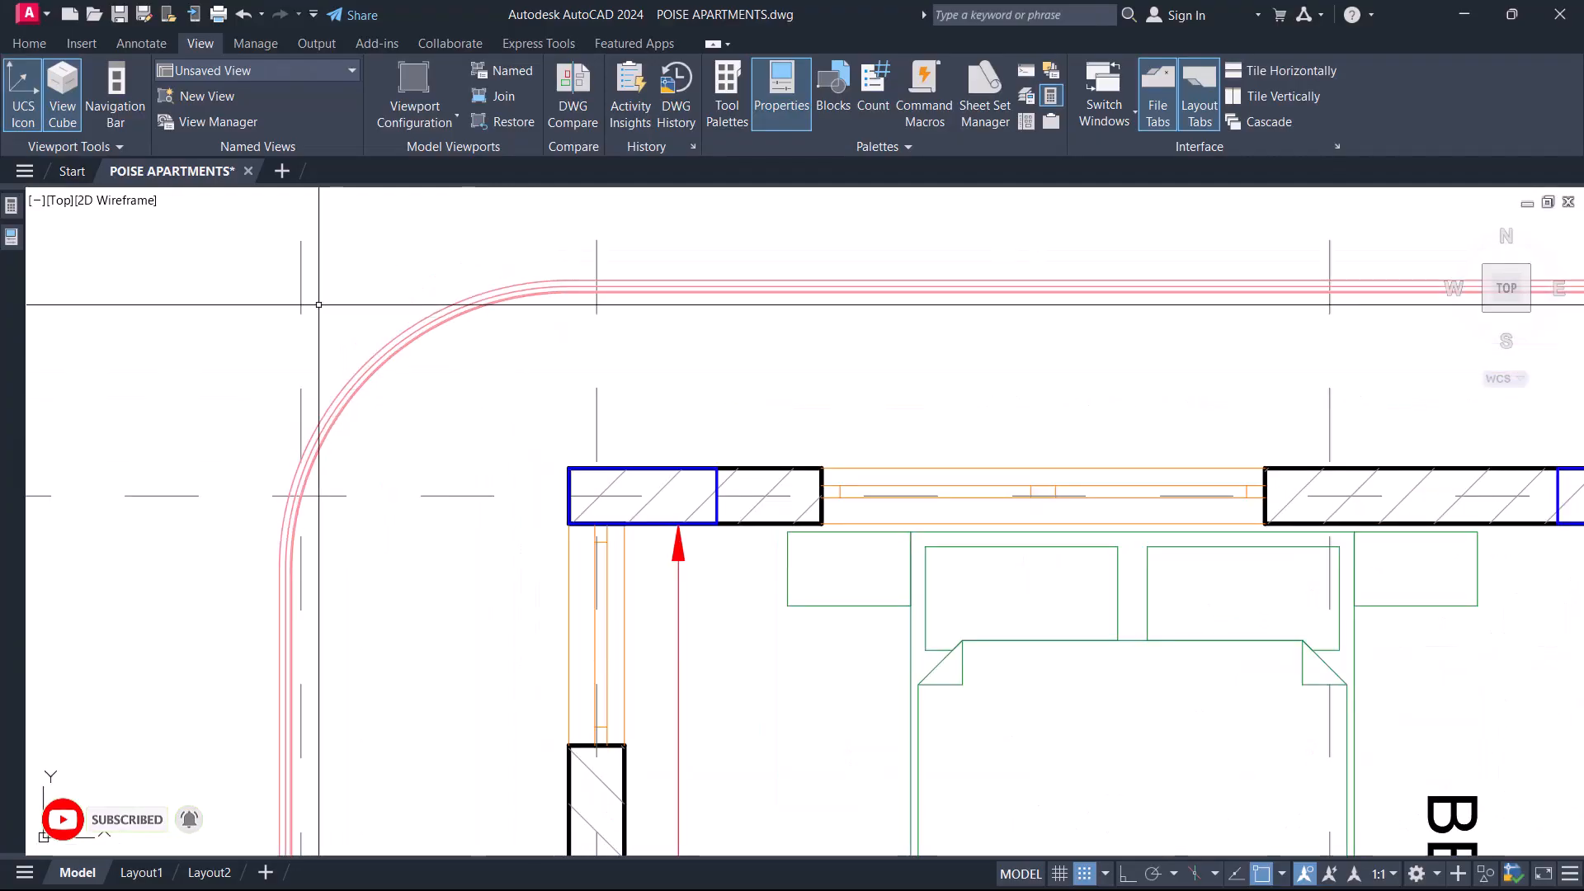
pyautogui.click(362, 262)
pyautogui.click(766, 567)
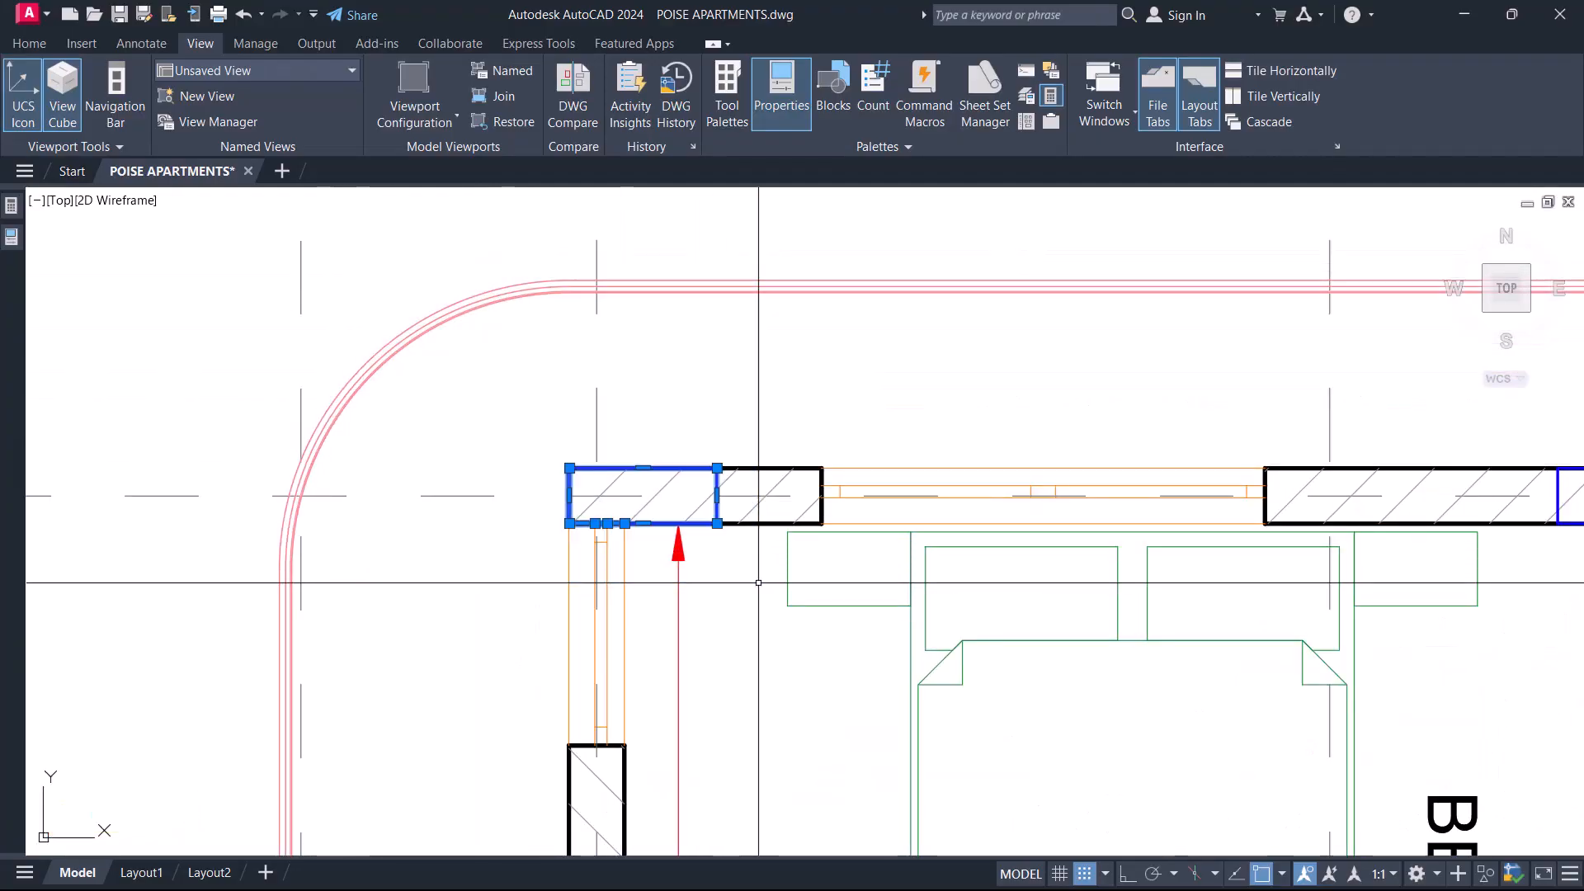
pyautogui.scroll(-5, 658, 385)
pyautogui.scroll(4, 652, 409)
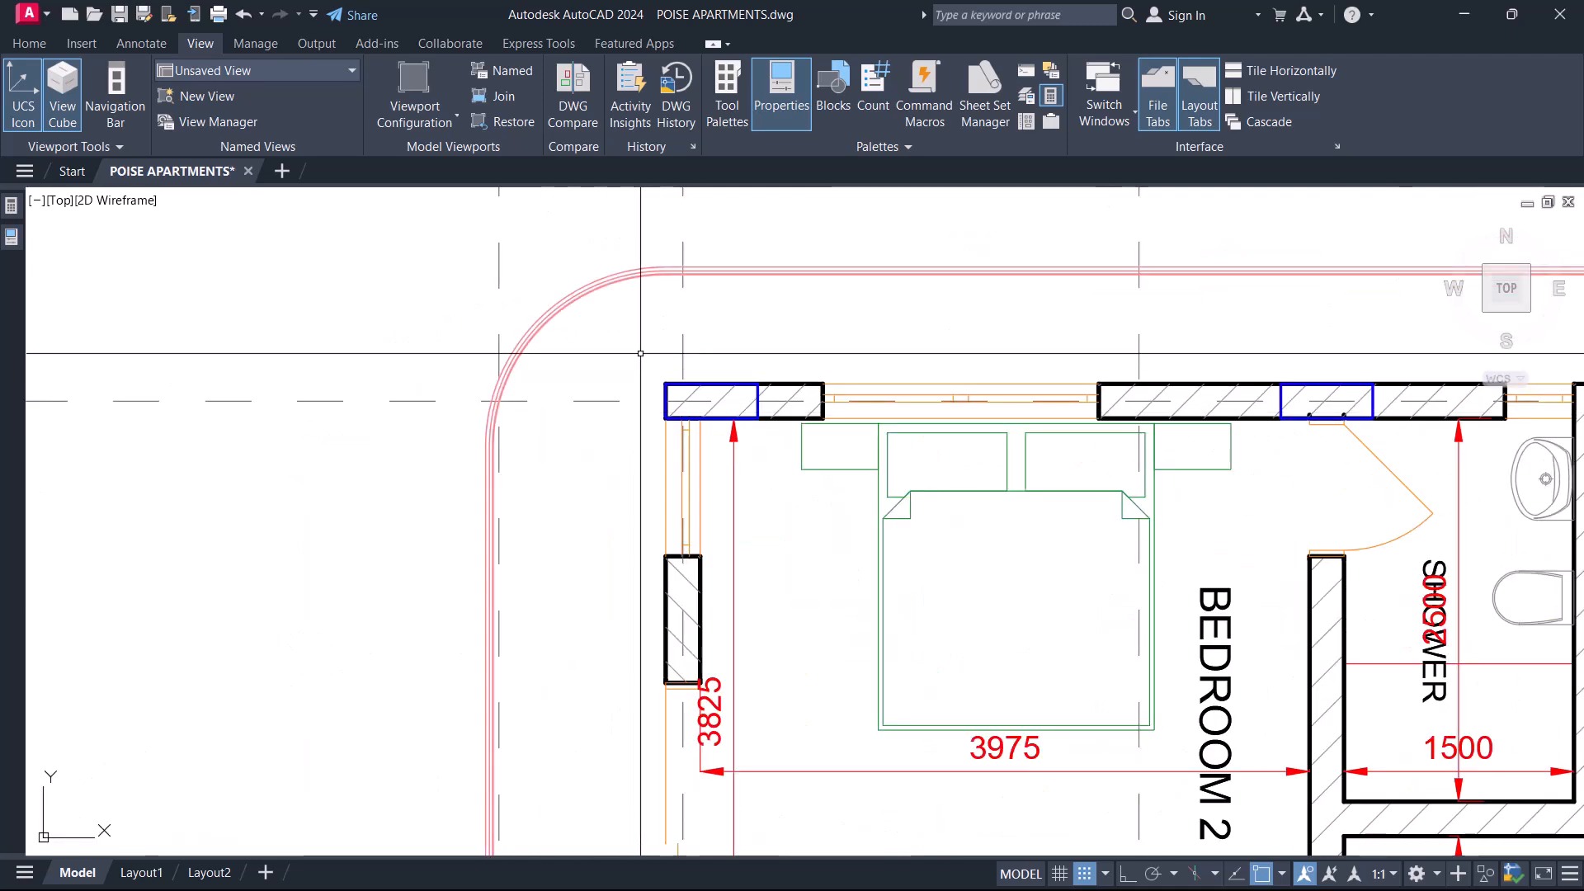
# Highlight the curved slab edge outside the Bedroom 2 corner column, and clear the selection.
pyautogui.click(619, 311)
pyautogui.click(573, 228)
pyautogui.scroll(-2, 592, 290)
pyautogui.moveTo(688, 363); pyautogui.dragTo(588, 371, button='middle')
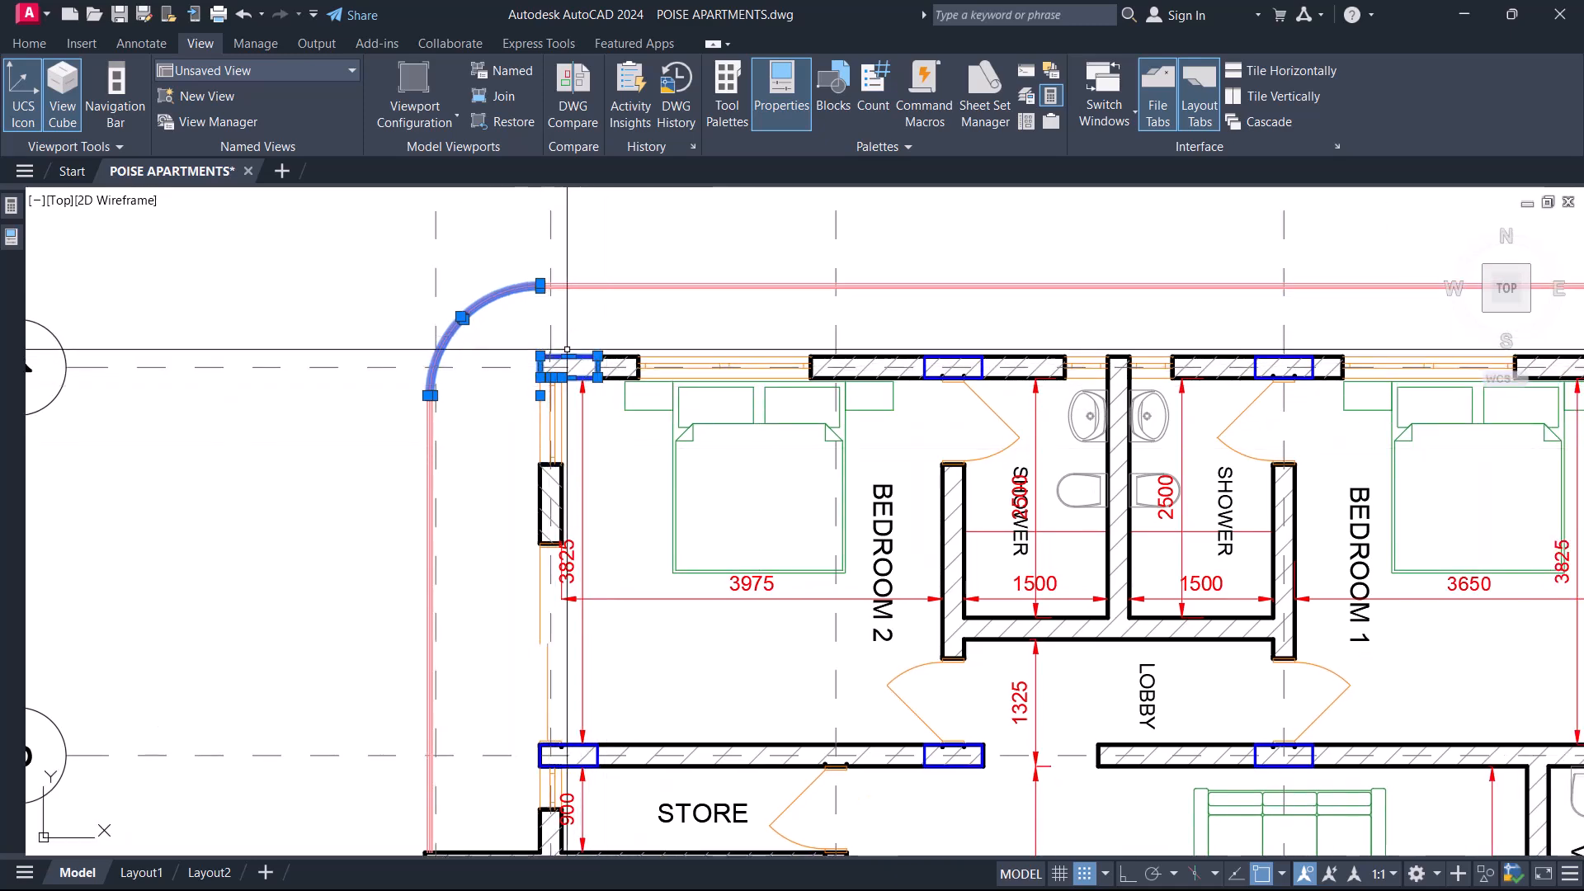
pyautogui.press('Escape')
# Examine the Bedroom 1 outer corner column on gridline 1 against the adjoining walls and slab edge.
pyautogui.scroll(-2, 536, 377)
pyautogui.moveTo(1207, 401); pyautogui.dragTo(1079, 409, button='middle')
pyautogui.scroll(5, 1078, 409)
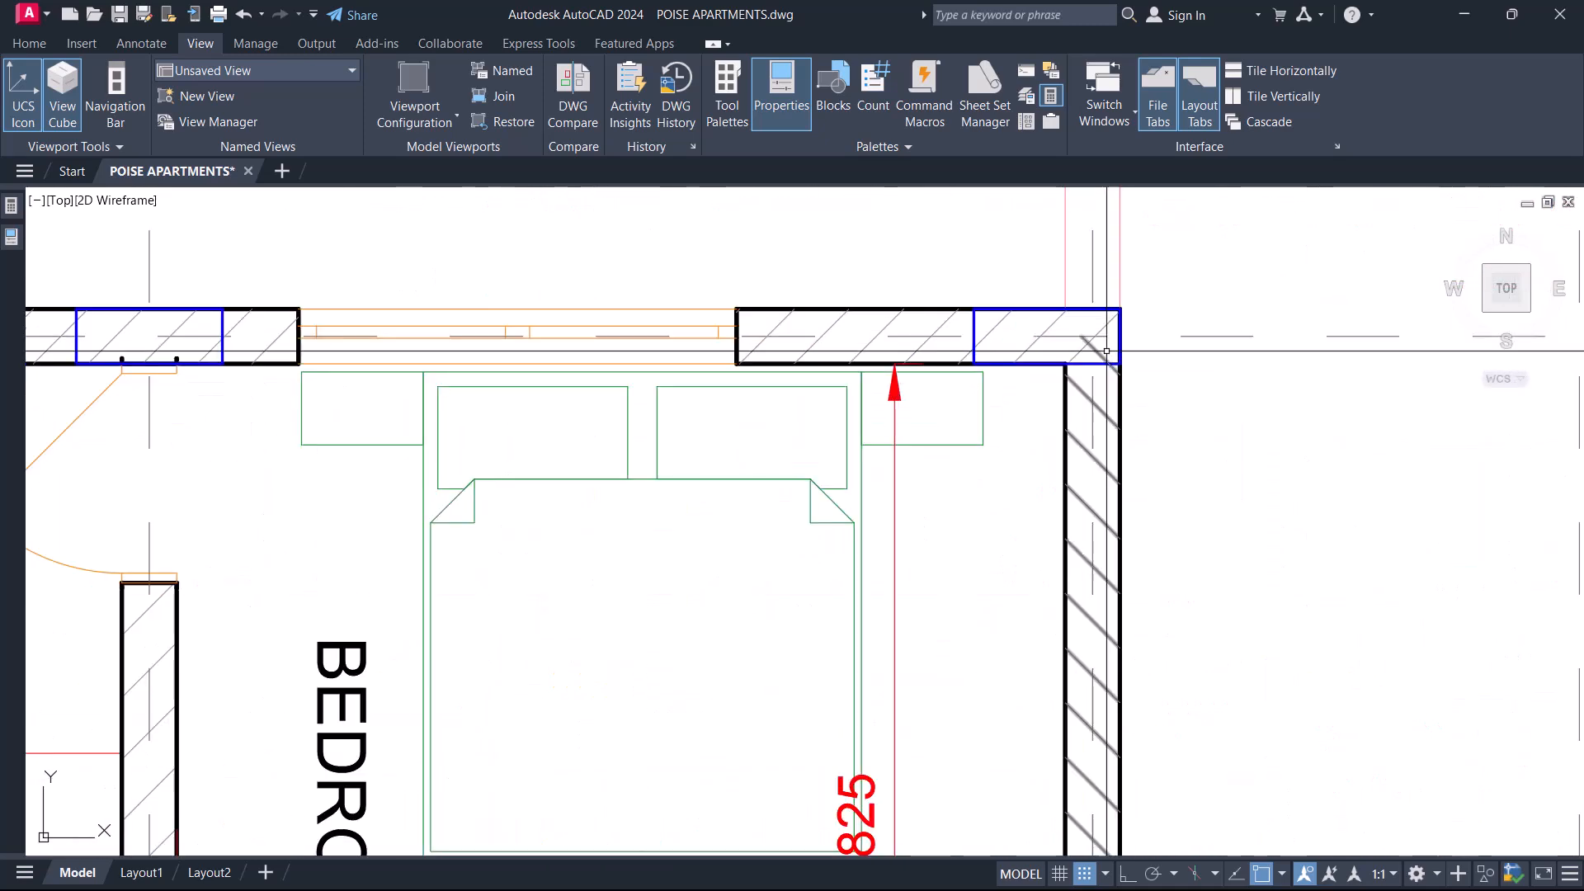
pyautogui.scroll(-3, 1142, 338)
pyautogui.moveTo(1142, 337); pyautogui.dragTo(963, 403, button='middle')
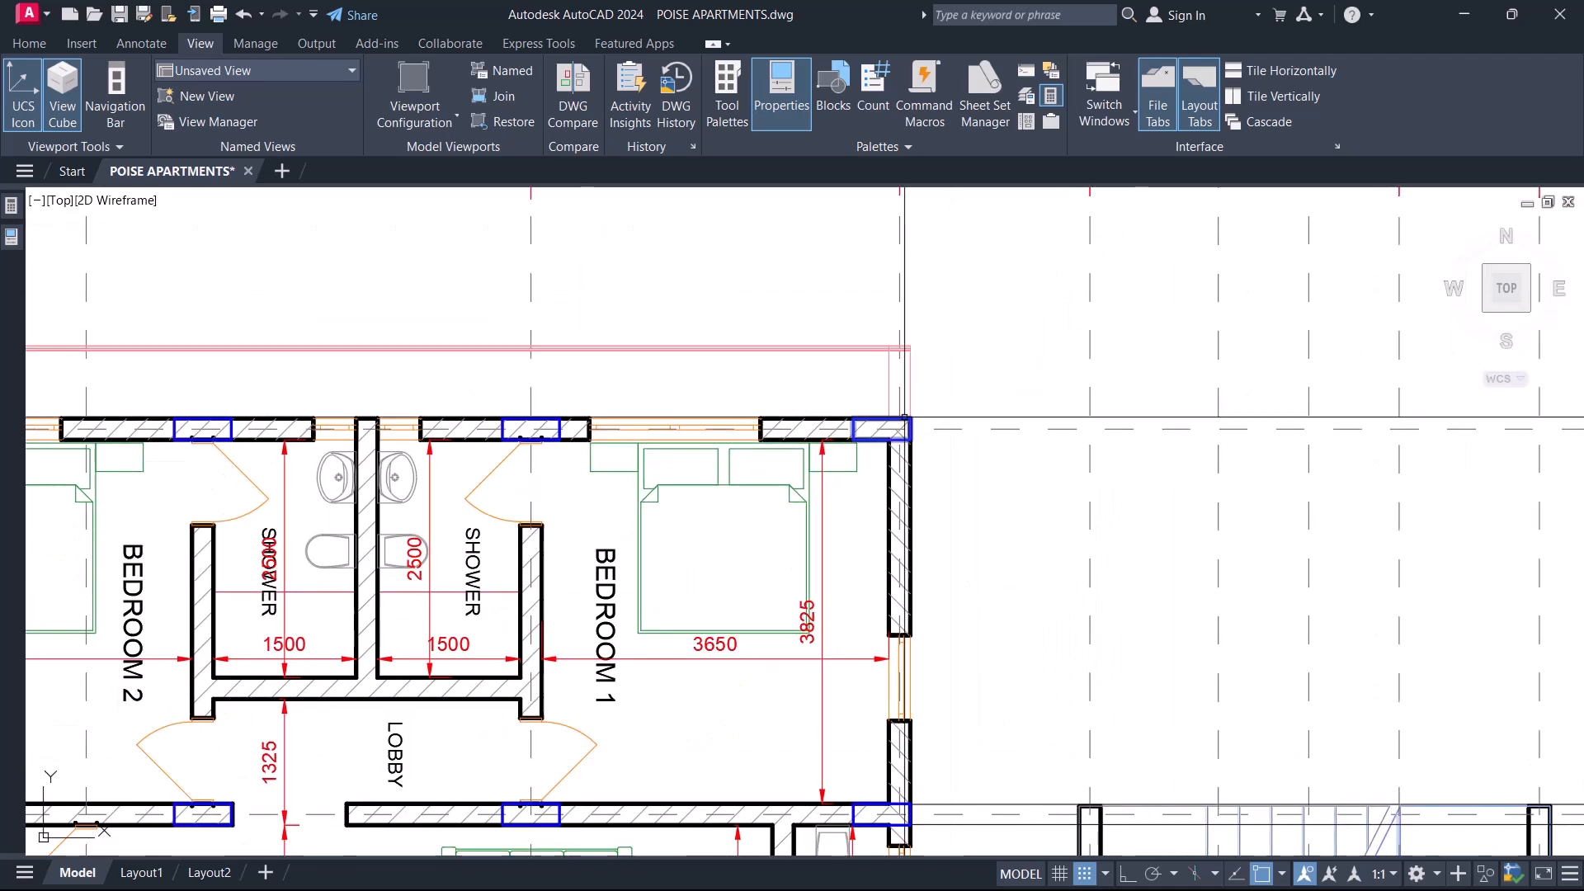
pyautogui.scroll(3, 929, 486)
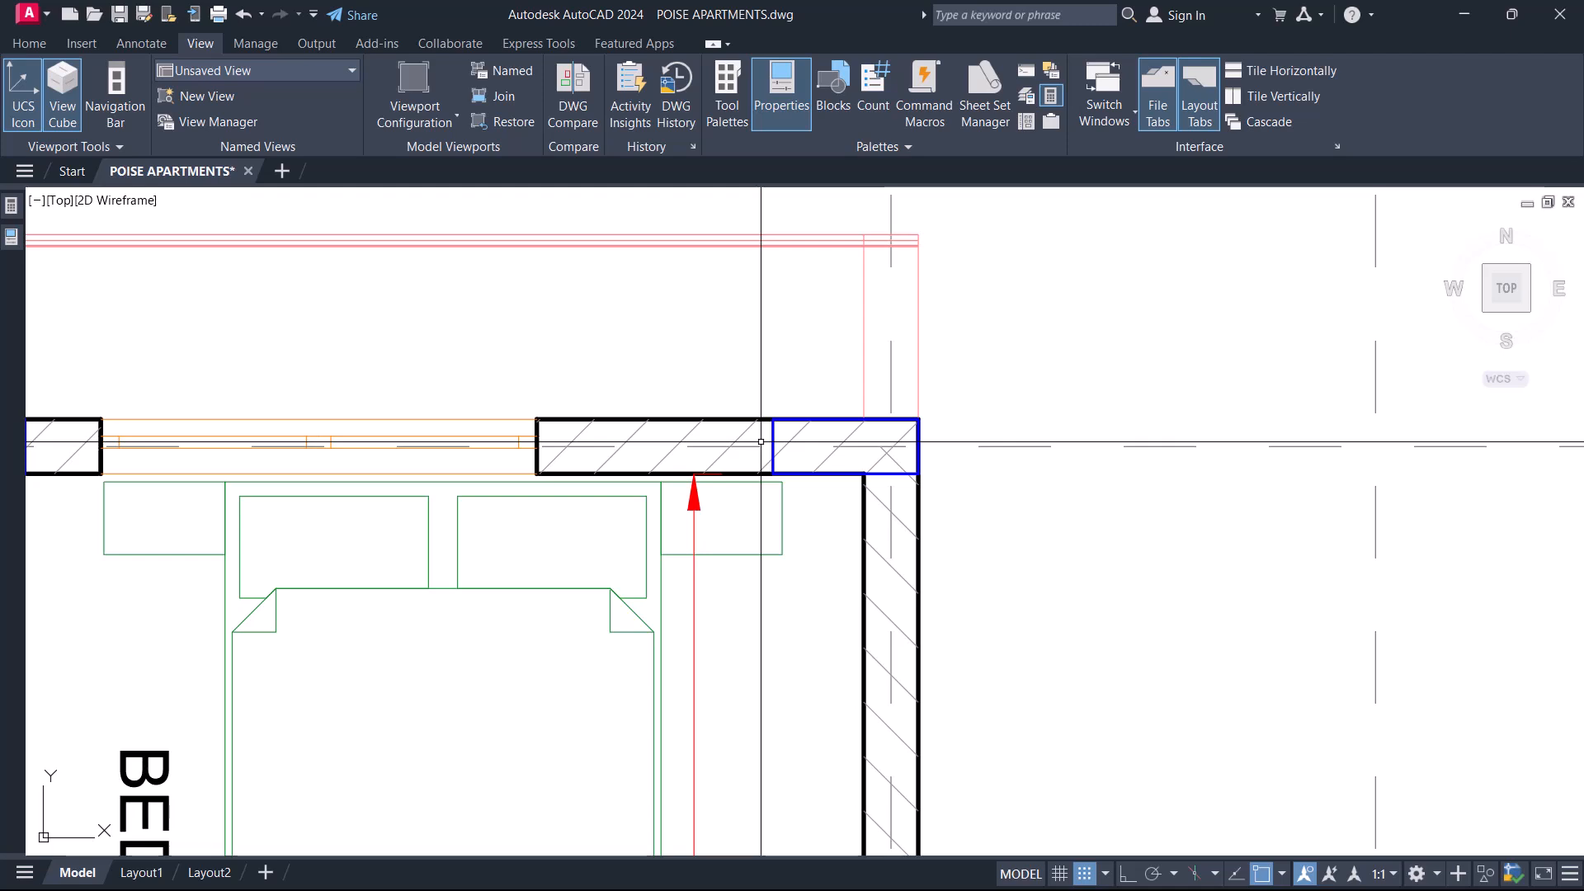
pyautogui.scroll(-6, 805, 363)
pyautogui.moveTo(355, 513); pyautogui.dragTo(629, 406, button='middle')
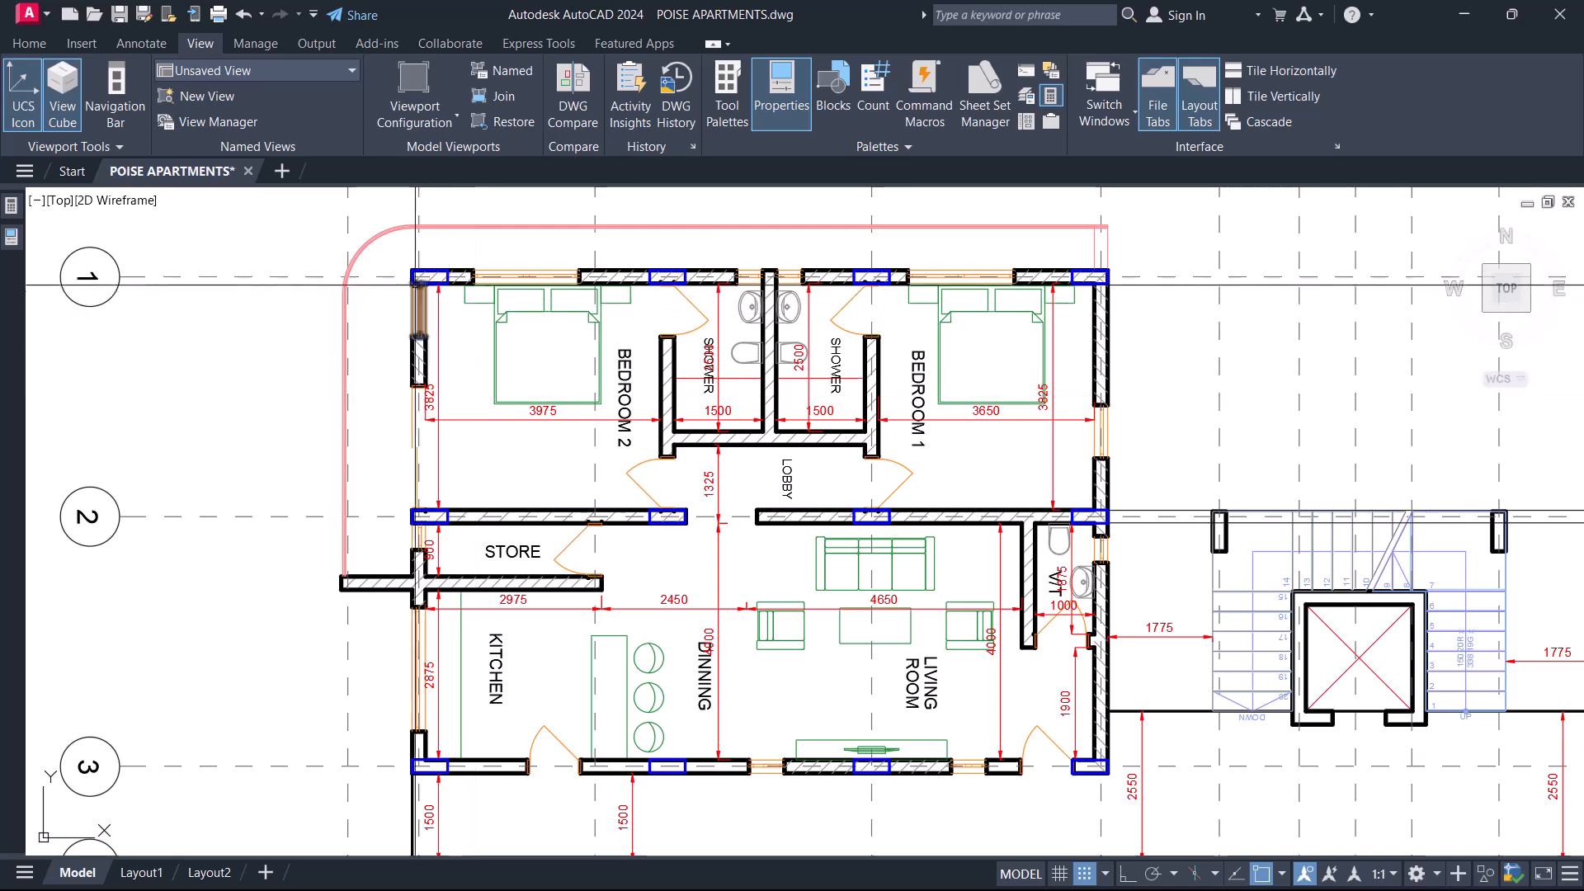
# Window-select the Bedroom 2 corner column once more, and return to the overall floor plan.
pyautogui.scroll(4, 438, 361)
pyautogui.scroll(4, 420, 410)
pyautogui.click(430, 353)
pyautogui.click(798, 529)
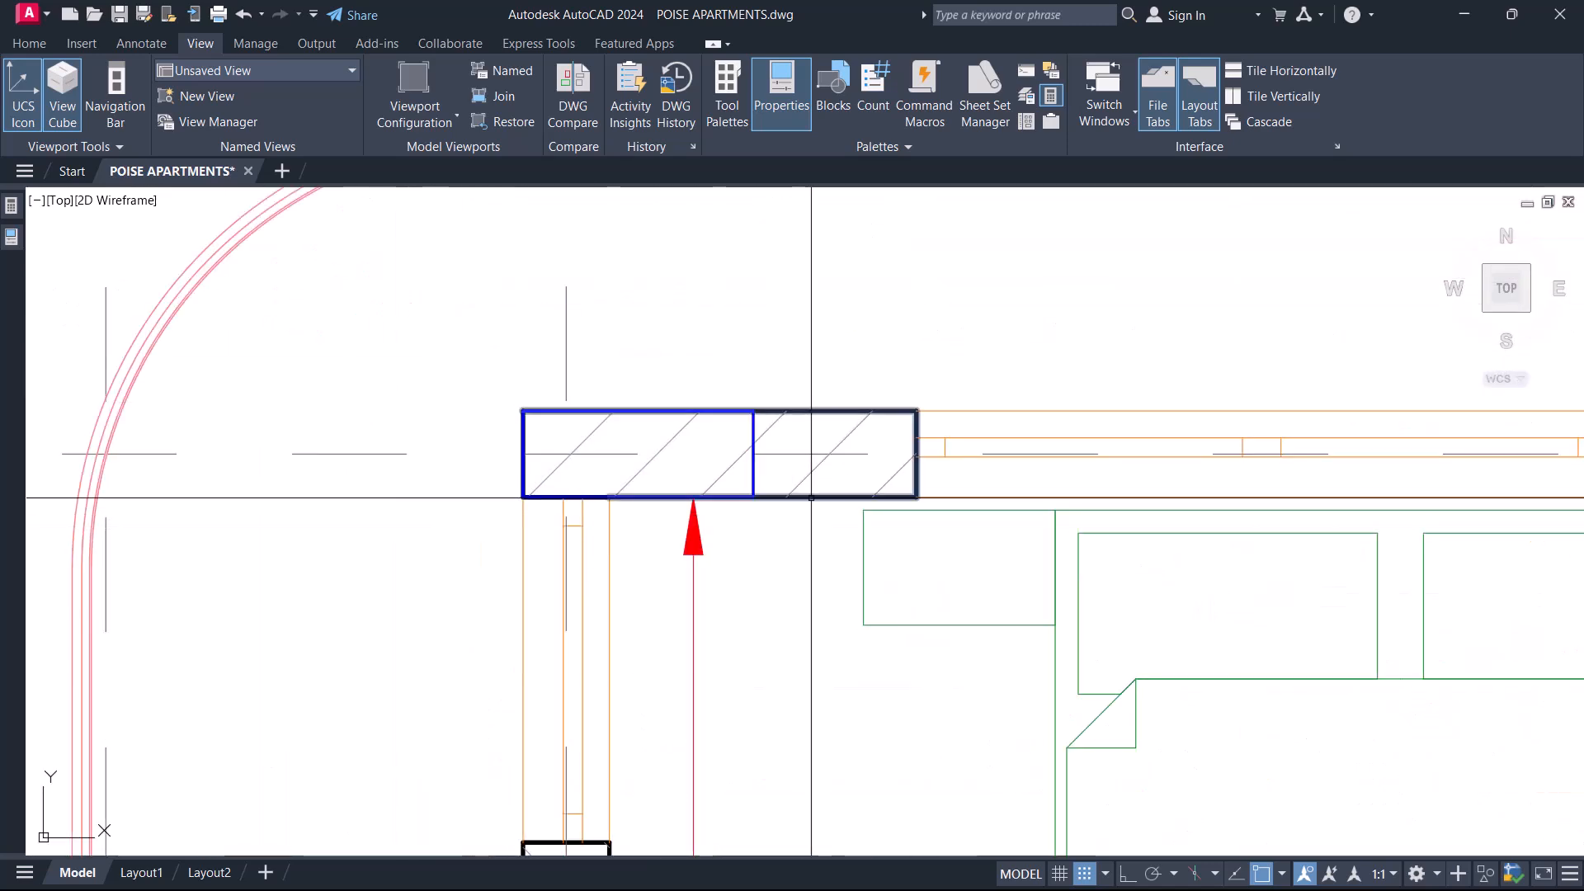
pyautogui.scroll(-10, 808, 499)
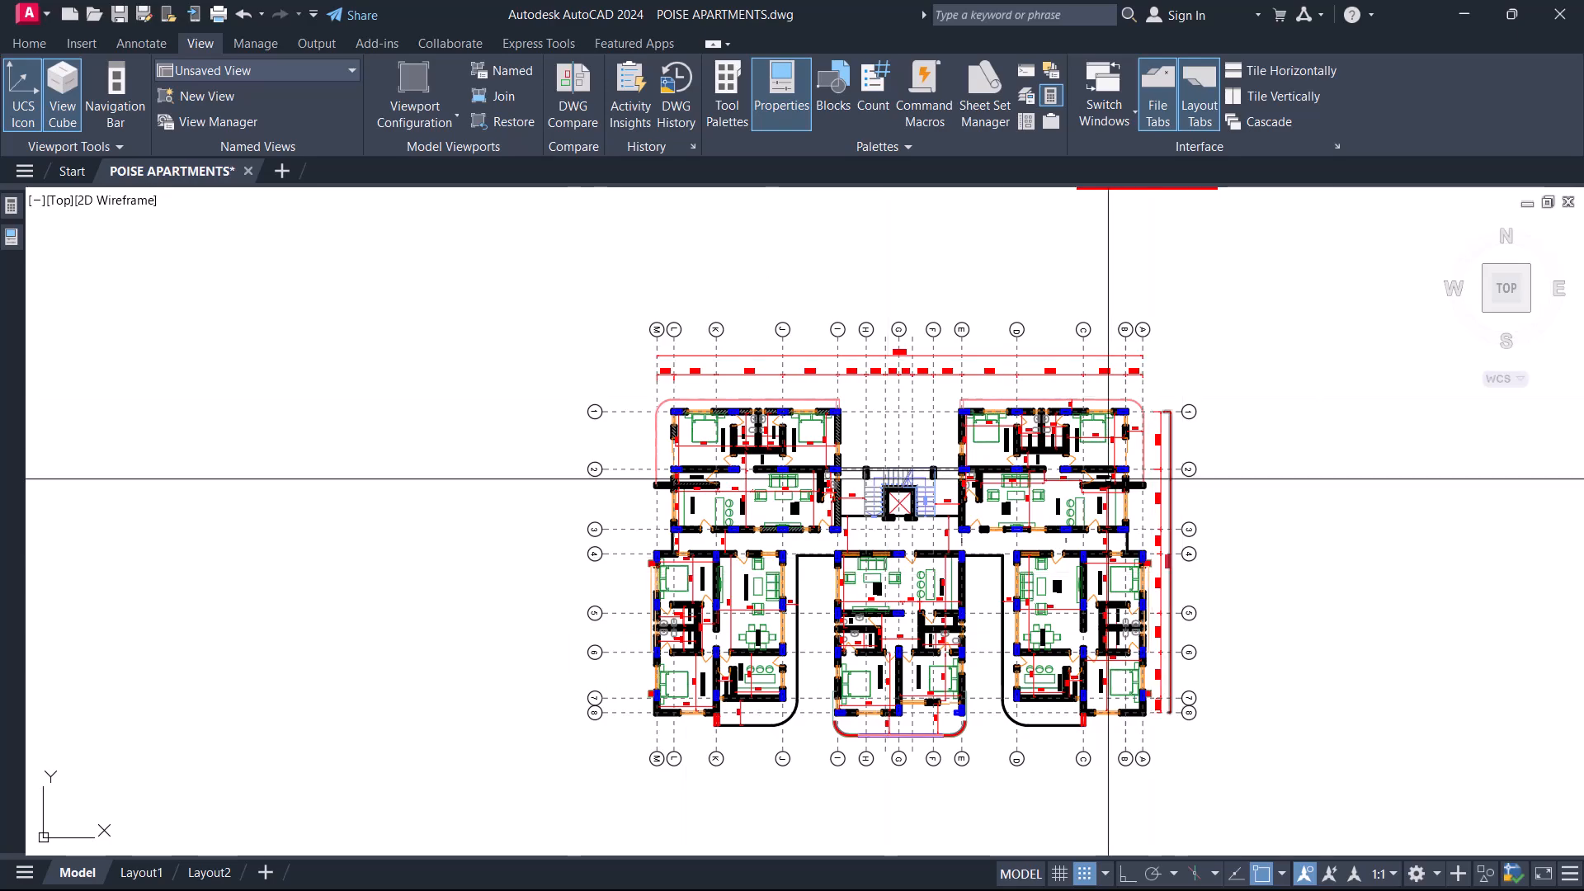
# Review the column layout across the upper apartments, stair core and the rest of the first to fifth floor plan.
pyautogui.scroll(4, 1106, 477)
pyautogui.scroll(-4, 916, 429)
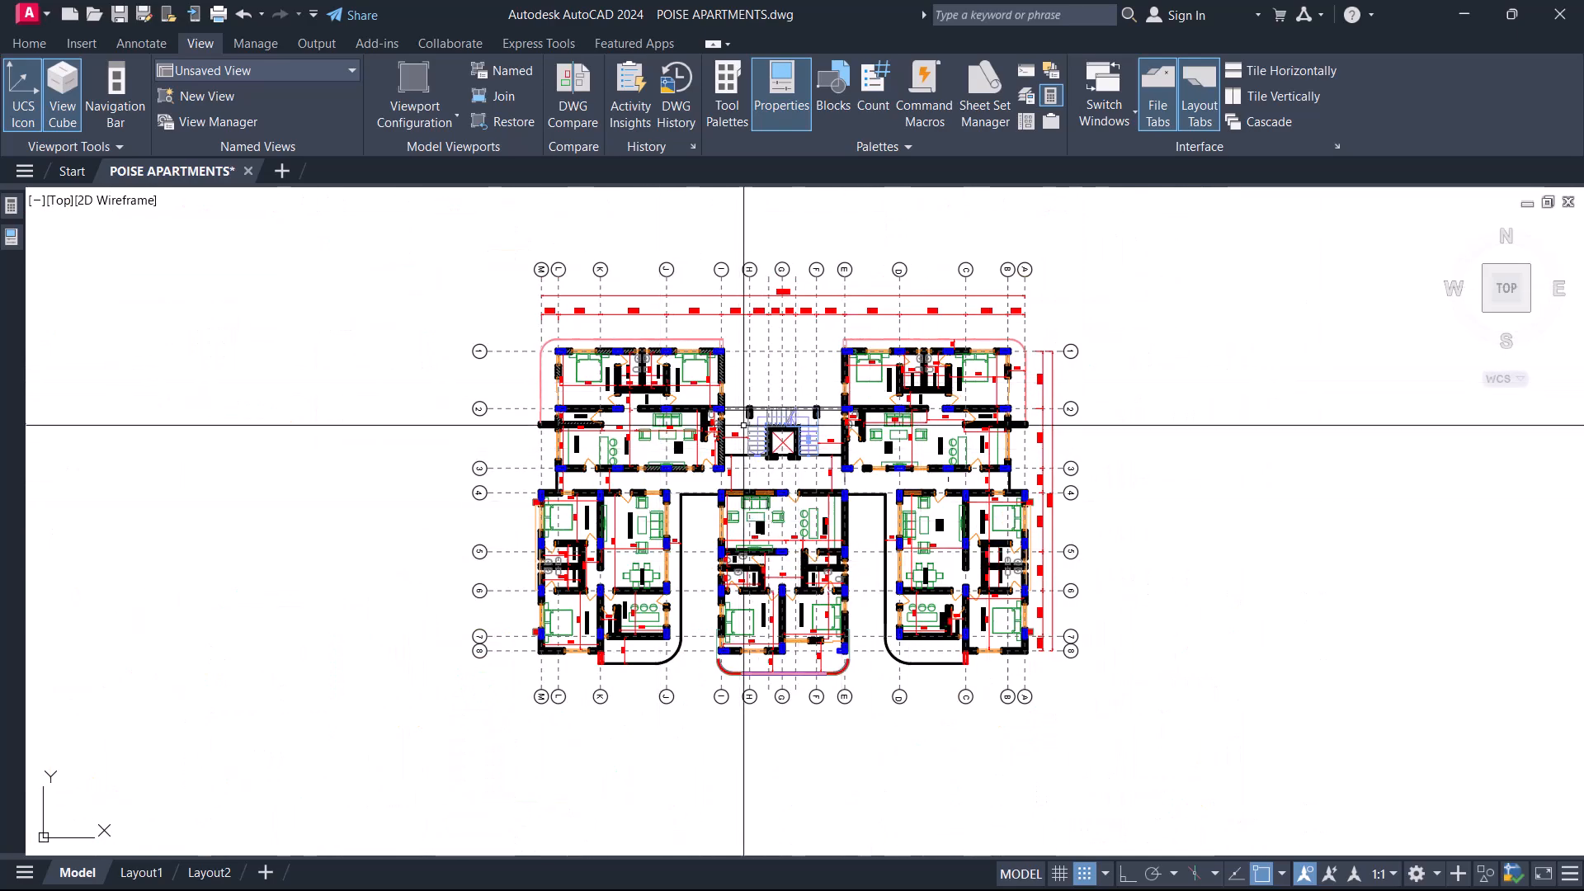
pyautogui.moveTo(709, 367); pyautogui.dragTo(873, 389, button='middle')
pyautogui.scroll(5, 872, 388)
pyautogui.moveTo(902, 321); pyautogui.dragTo(846, 376, button='middle')
pyautogui.scroll(2, 924, 268)
pyautogui.scroll(-4, 891, 264)
pyautogui.moveTo(917, 478); pyautogui.dragTo(882, 348, button='middle')
pyautogui.moveTo(878, 465); pyautogui.dragTo(746, 563, button='middle')
pyautogui.scroll(-4, 685, 467)
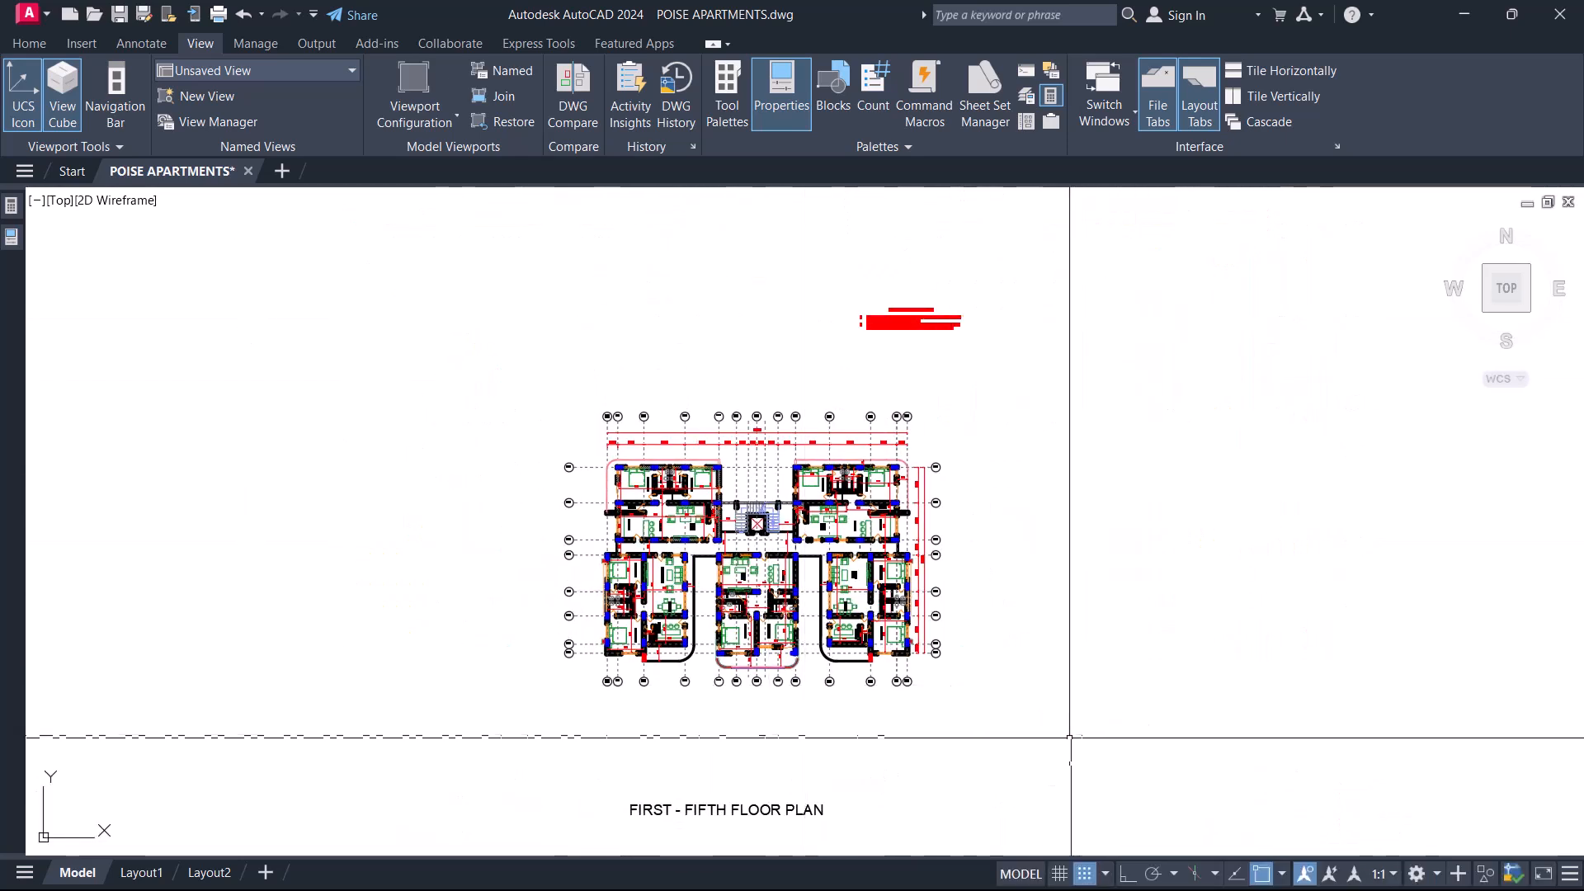
pyautogui.click(1054, 708)
pyautogui.click(438, 372)
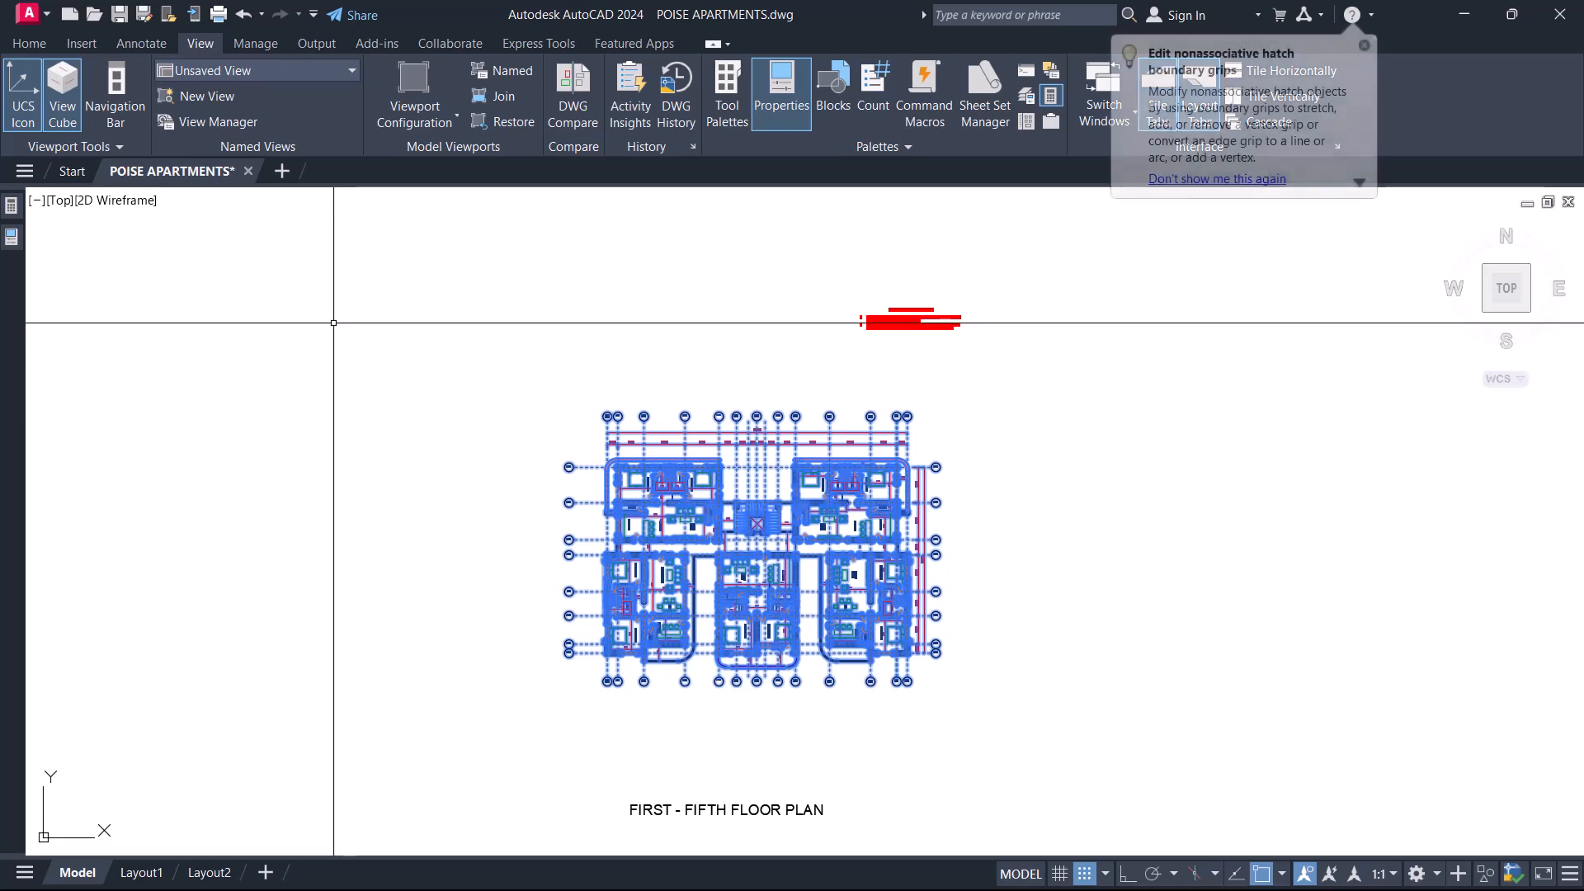
pyautogui.rightClick(351, 326)
pyautogui.click(586, 286)
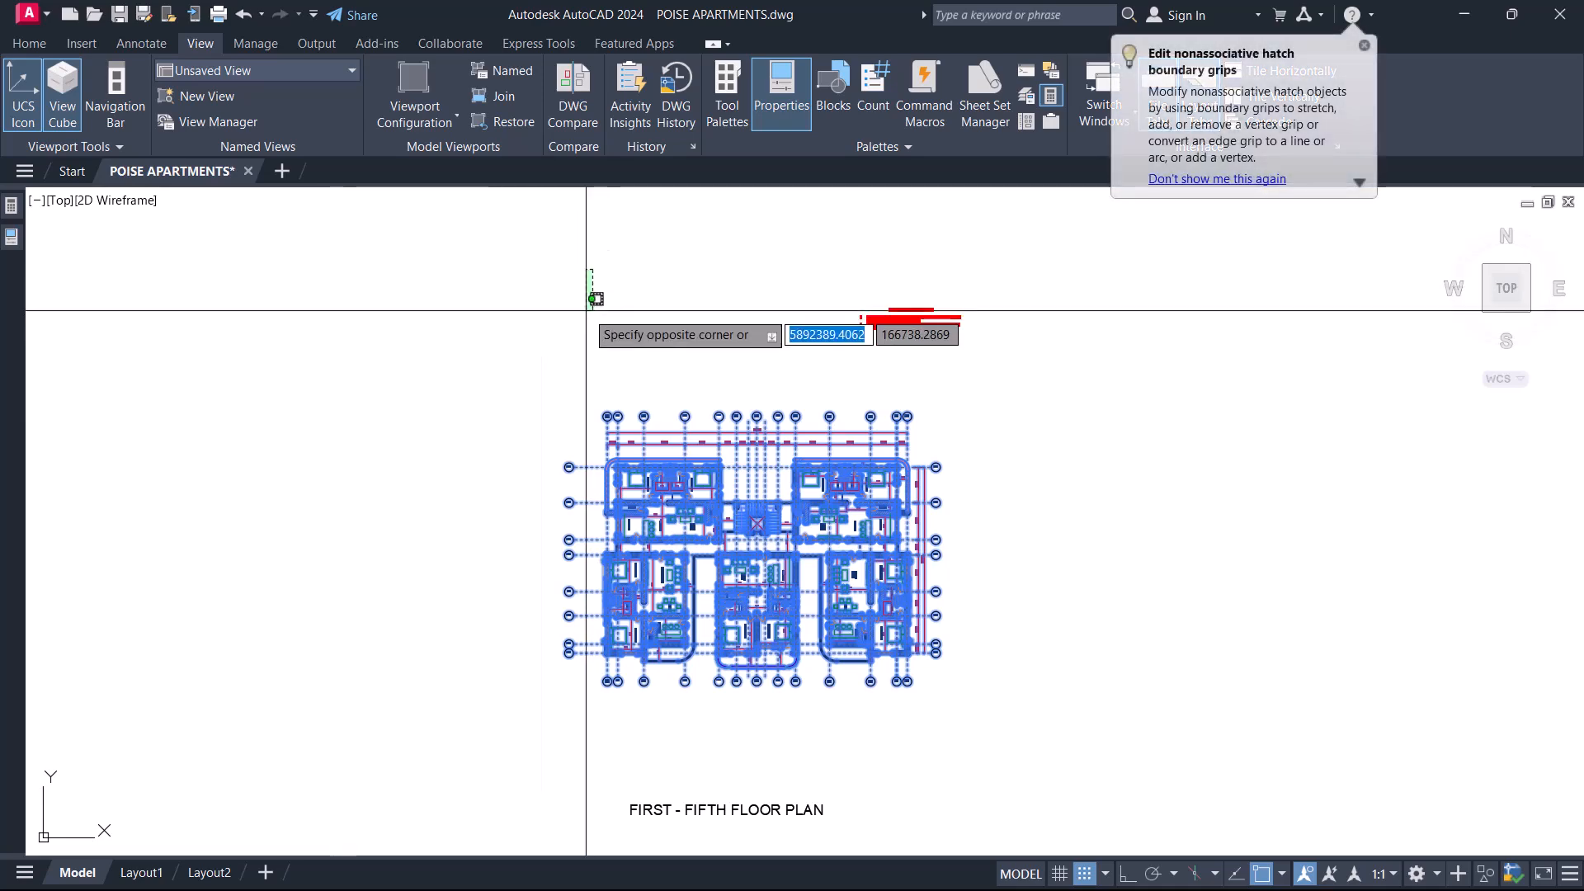
# Select the gridline dimension between K and J and check which layer it is on.
pyautogui.scroll(5, 601, 384)
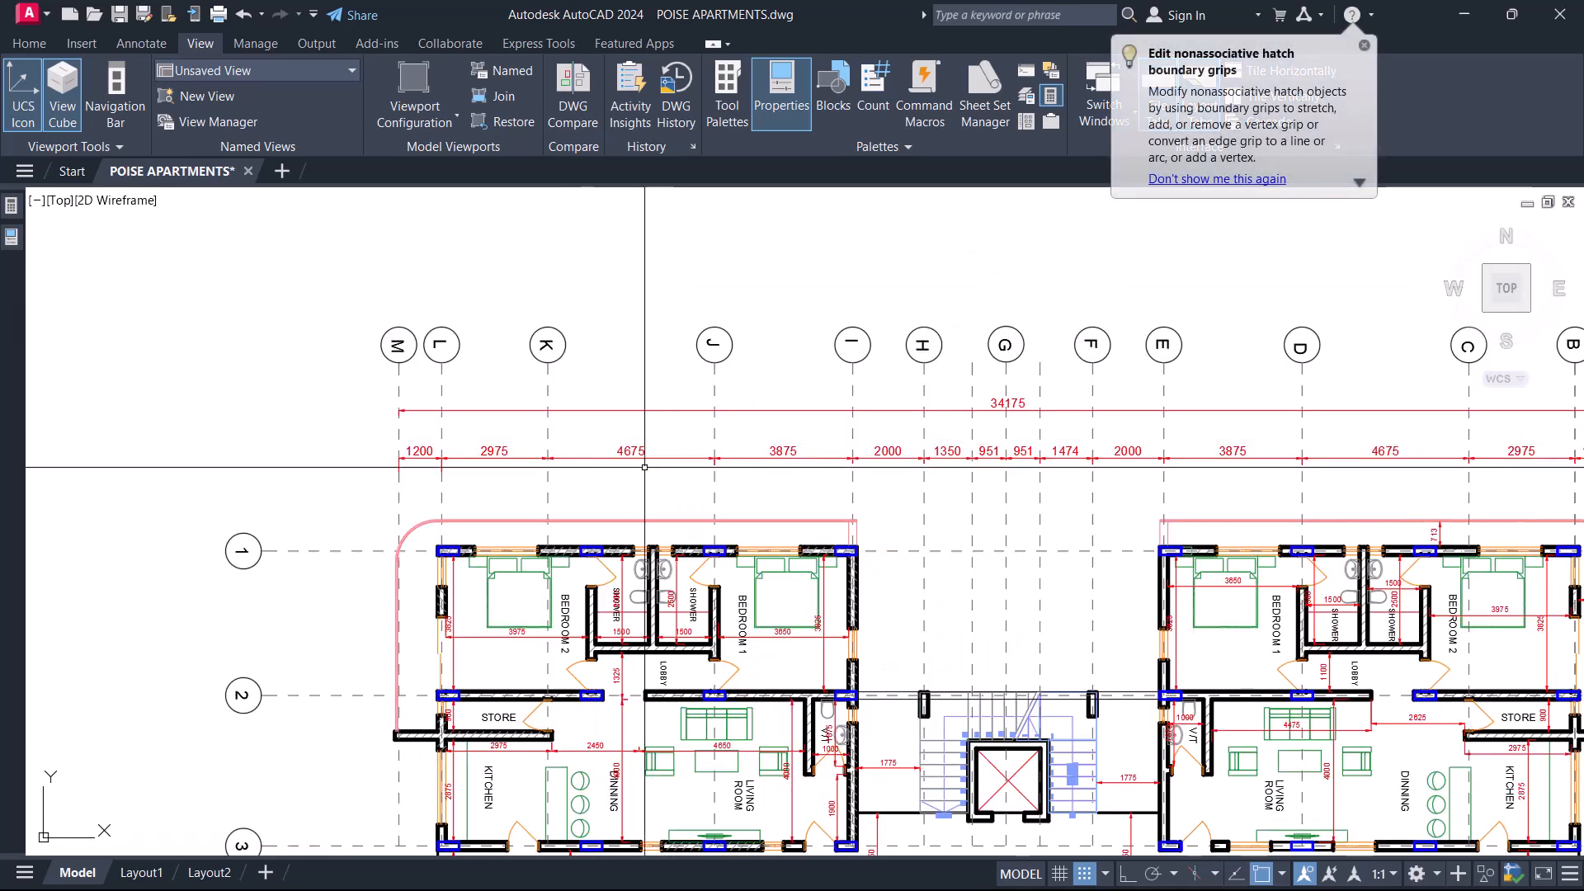
pyautogui.click(607, 435)
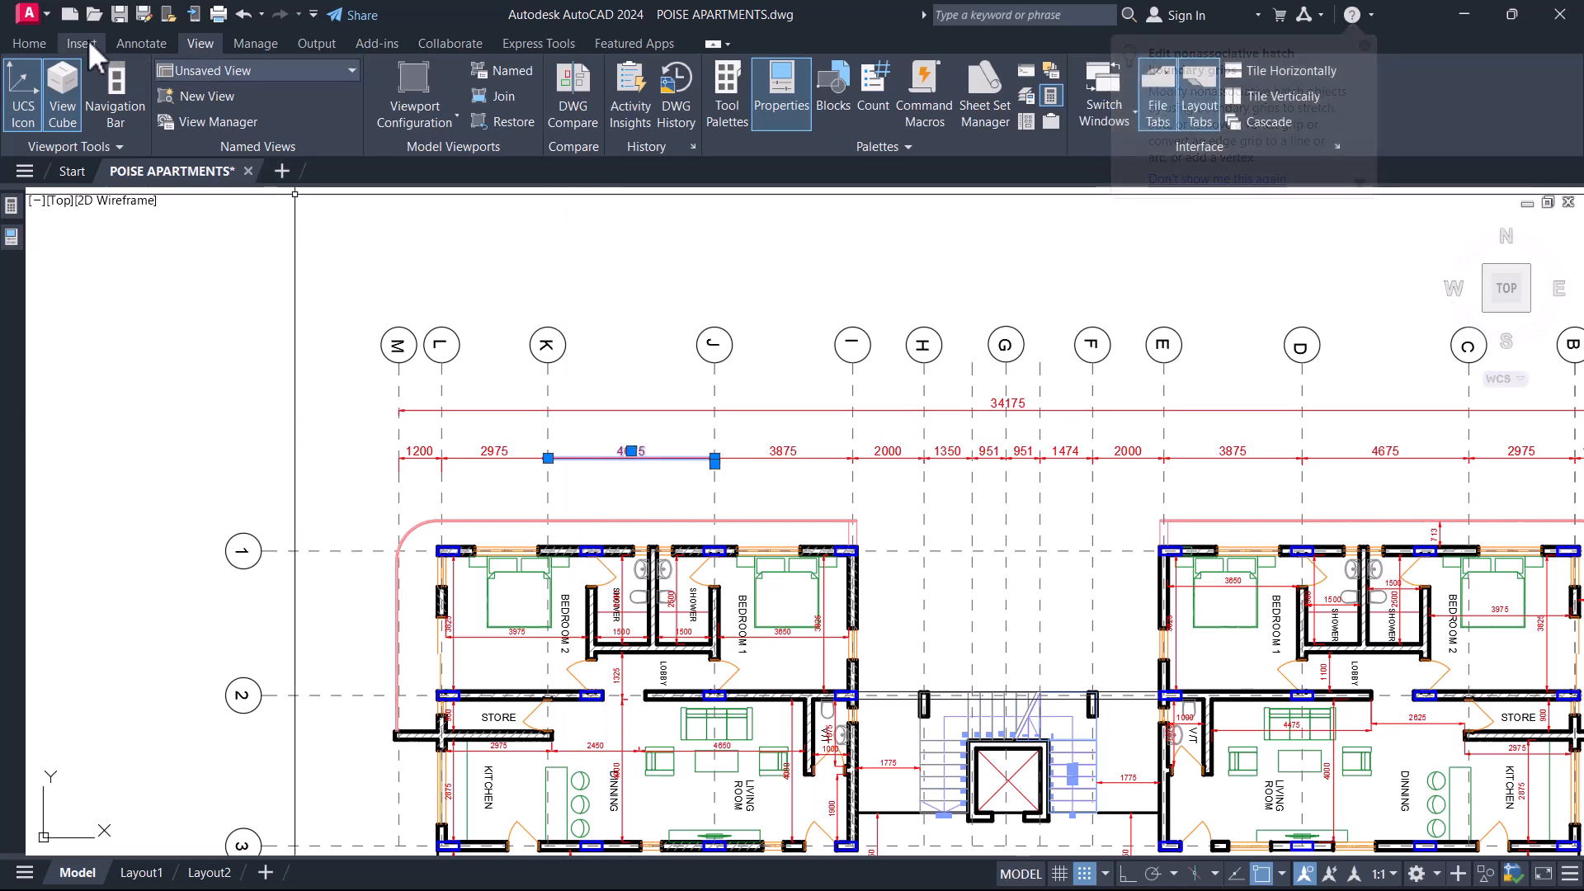
pyautogui.click(35, 51)
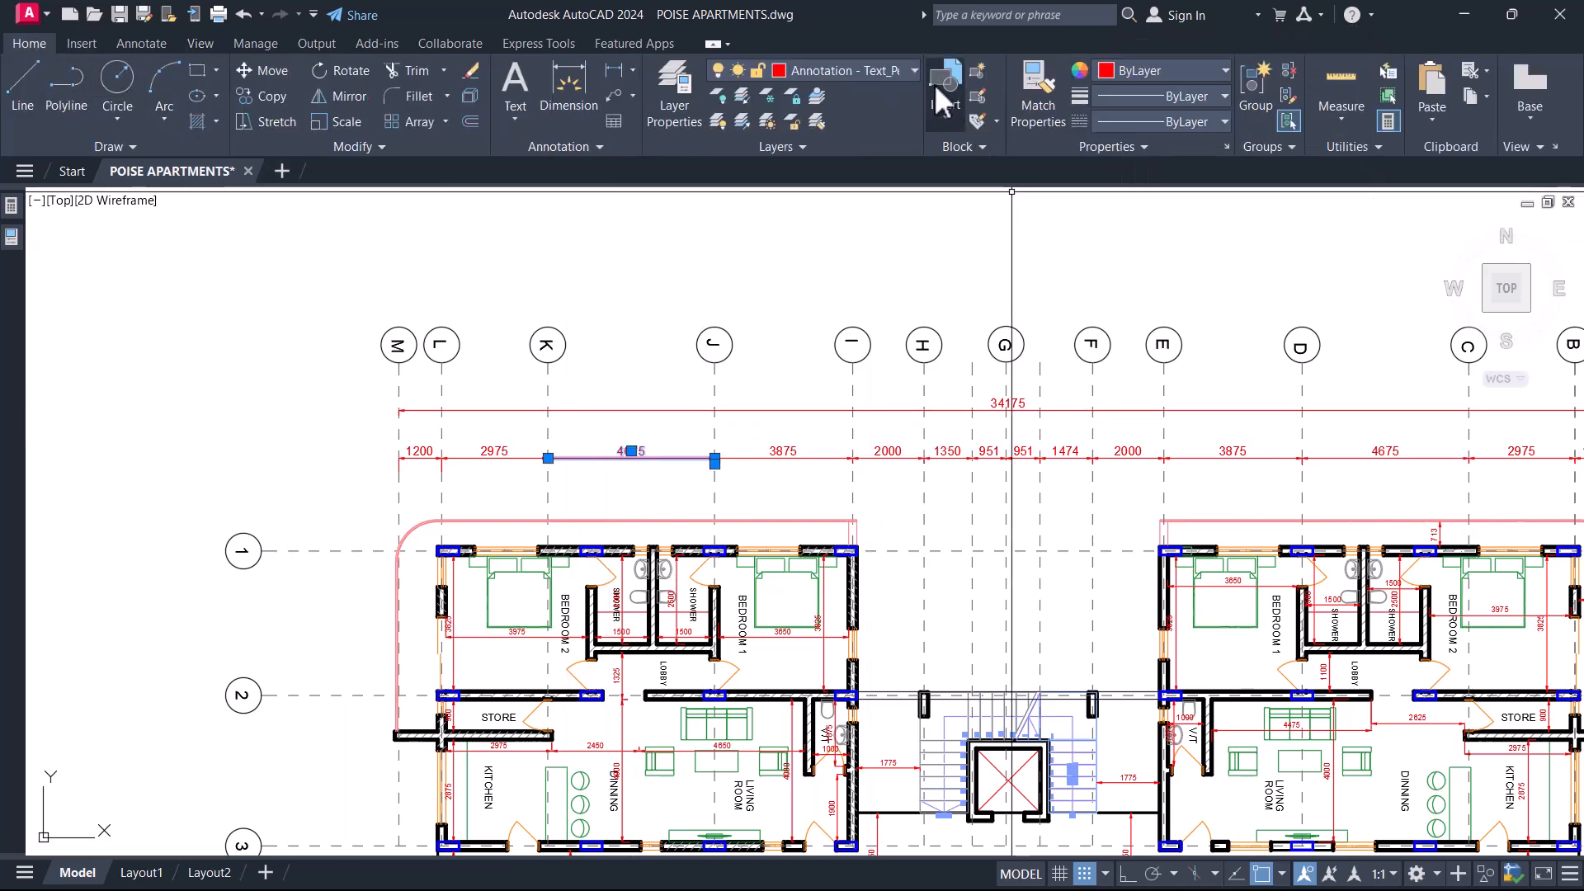
pyautogui.click(869, 74)
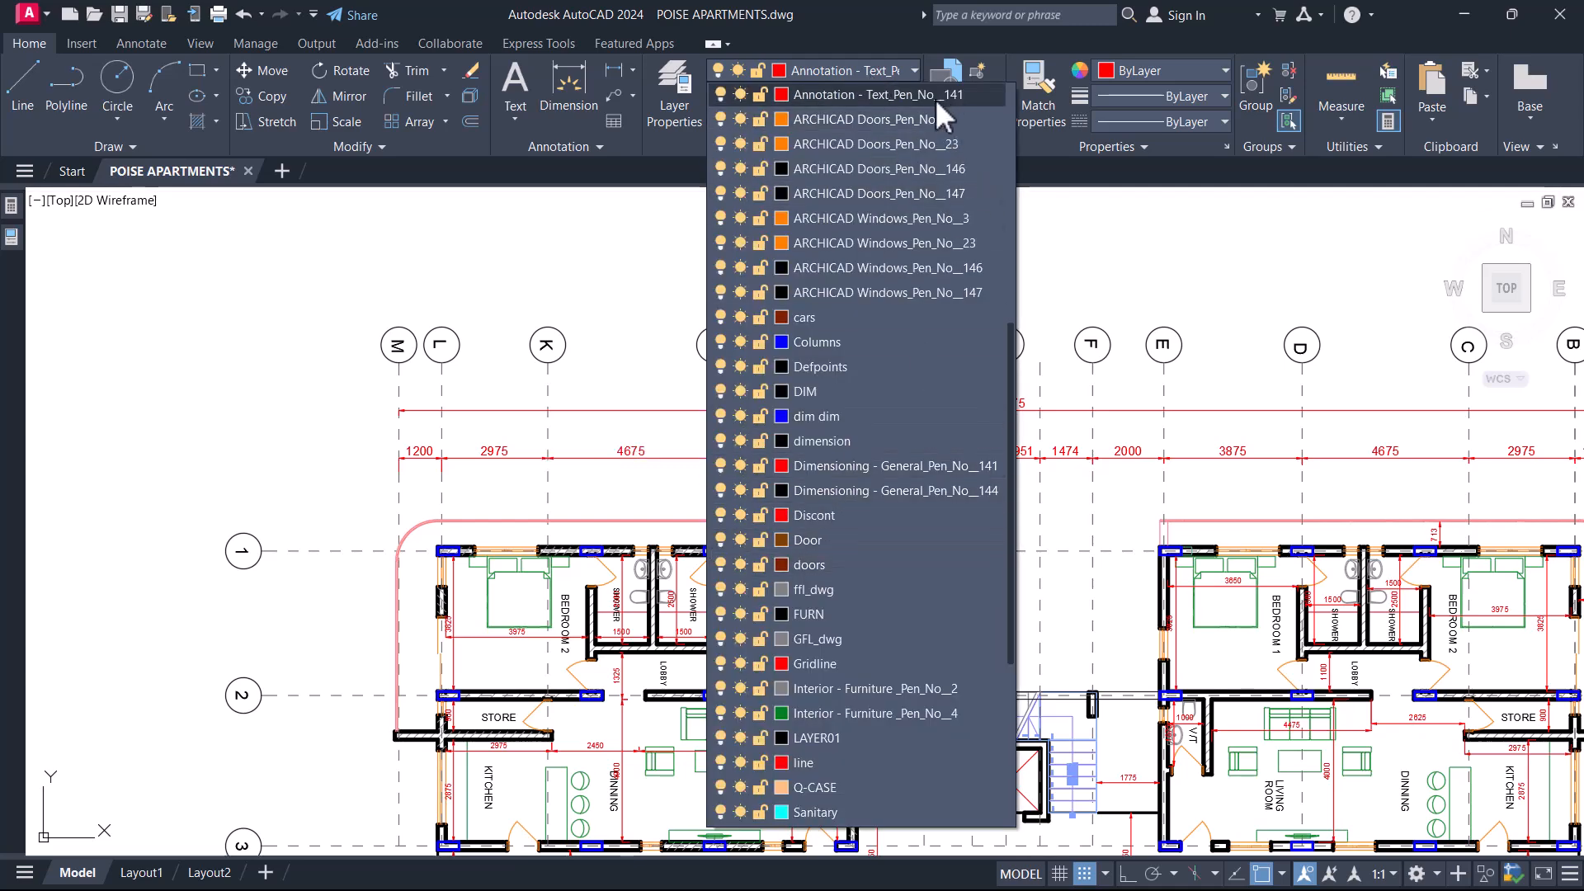
pyautogui.click(1149, 281)
# Window-select the whole first to fifth floor plan and open Quick Select for that selection.
pyautogui.scroll(-5, 1024, 307)
pyautogui.click(1262, 639)
pyautogui.click(742, 263)
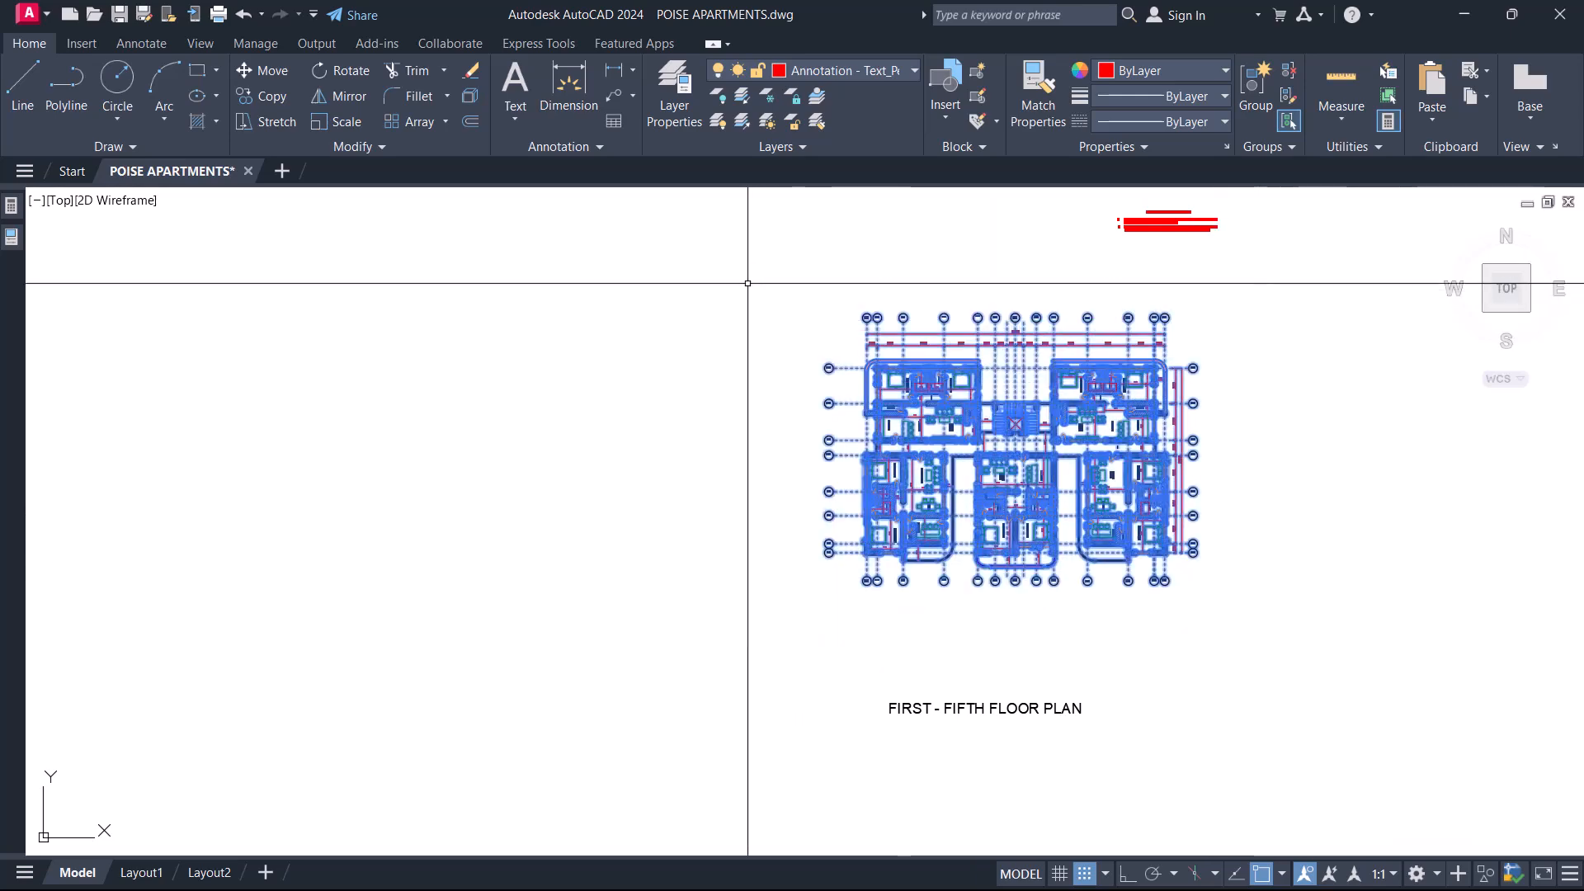
pyautogui.rightClick(586, 263)
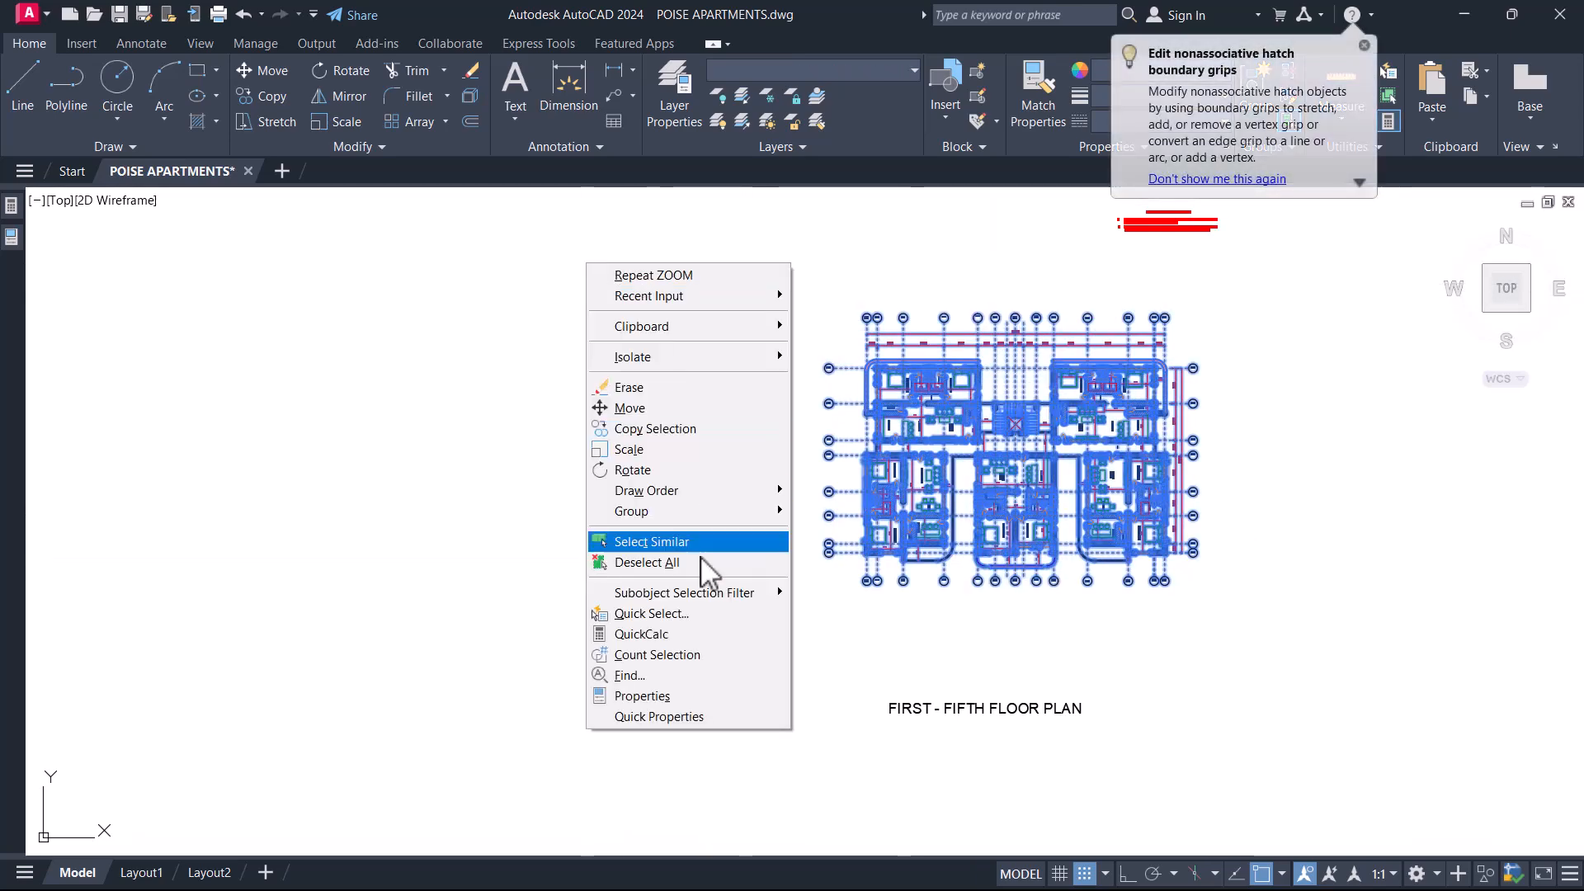
pyautogui.click(679, 620)
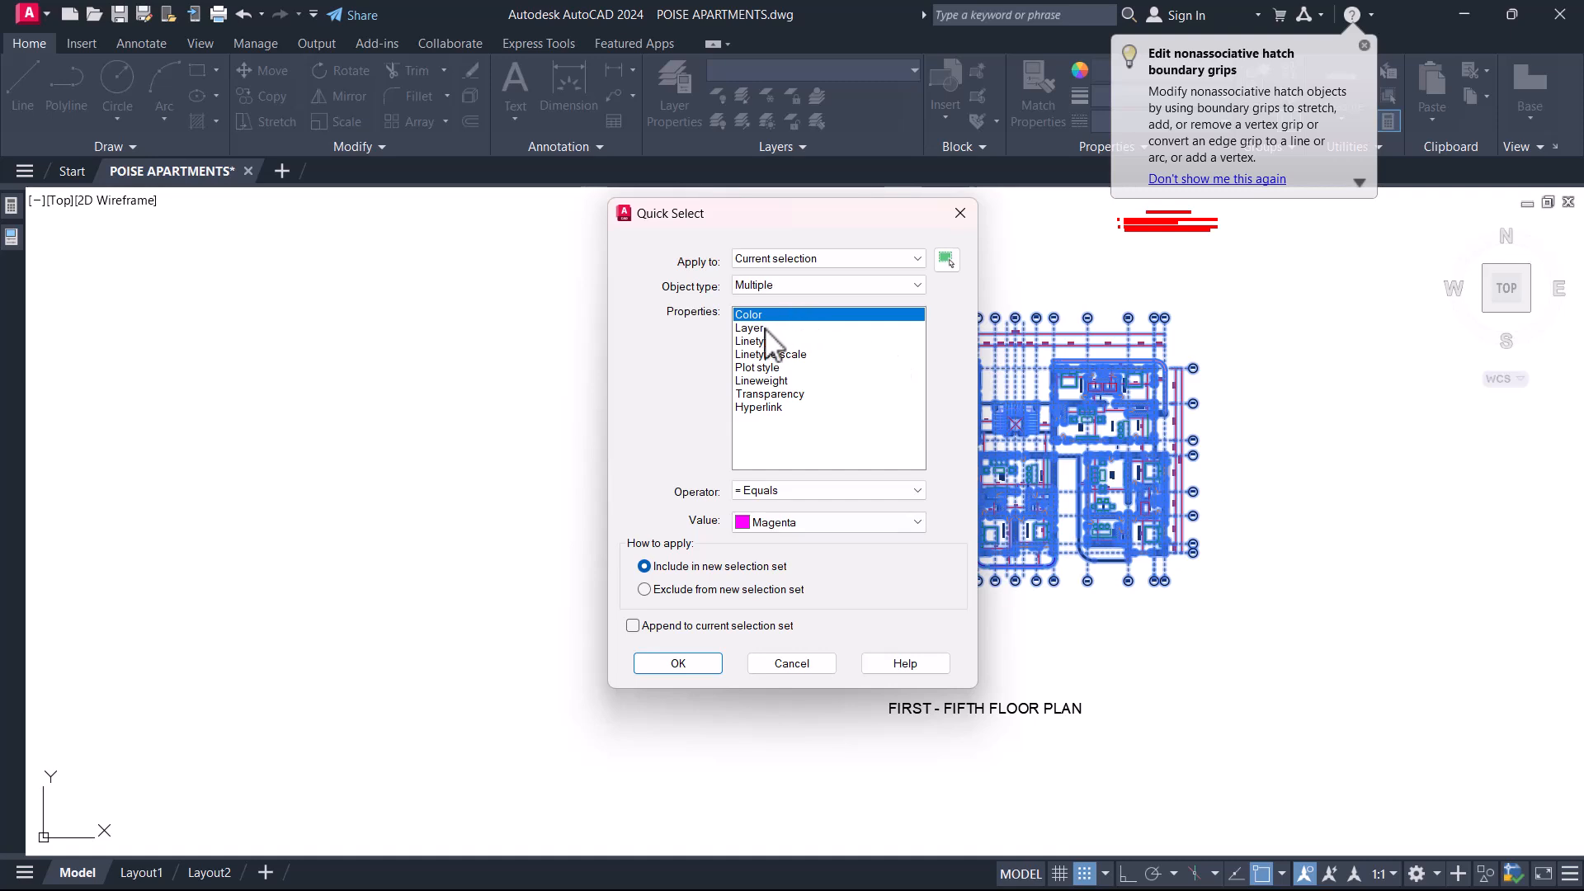
# Filter the selection to Rotated Dimension objects whose layer equals Annotation - Text_Pen_No__141.
pyautogui.click(799, 286)
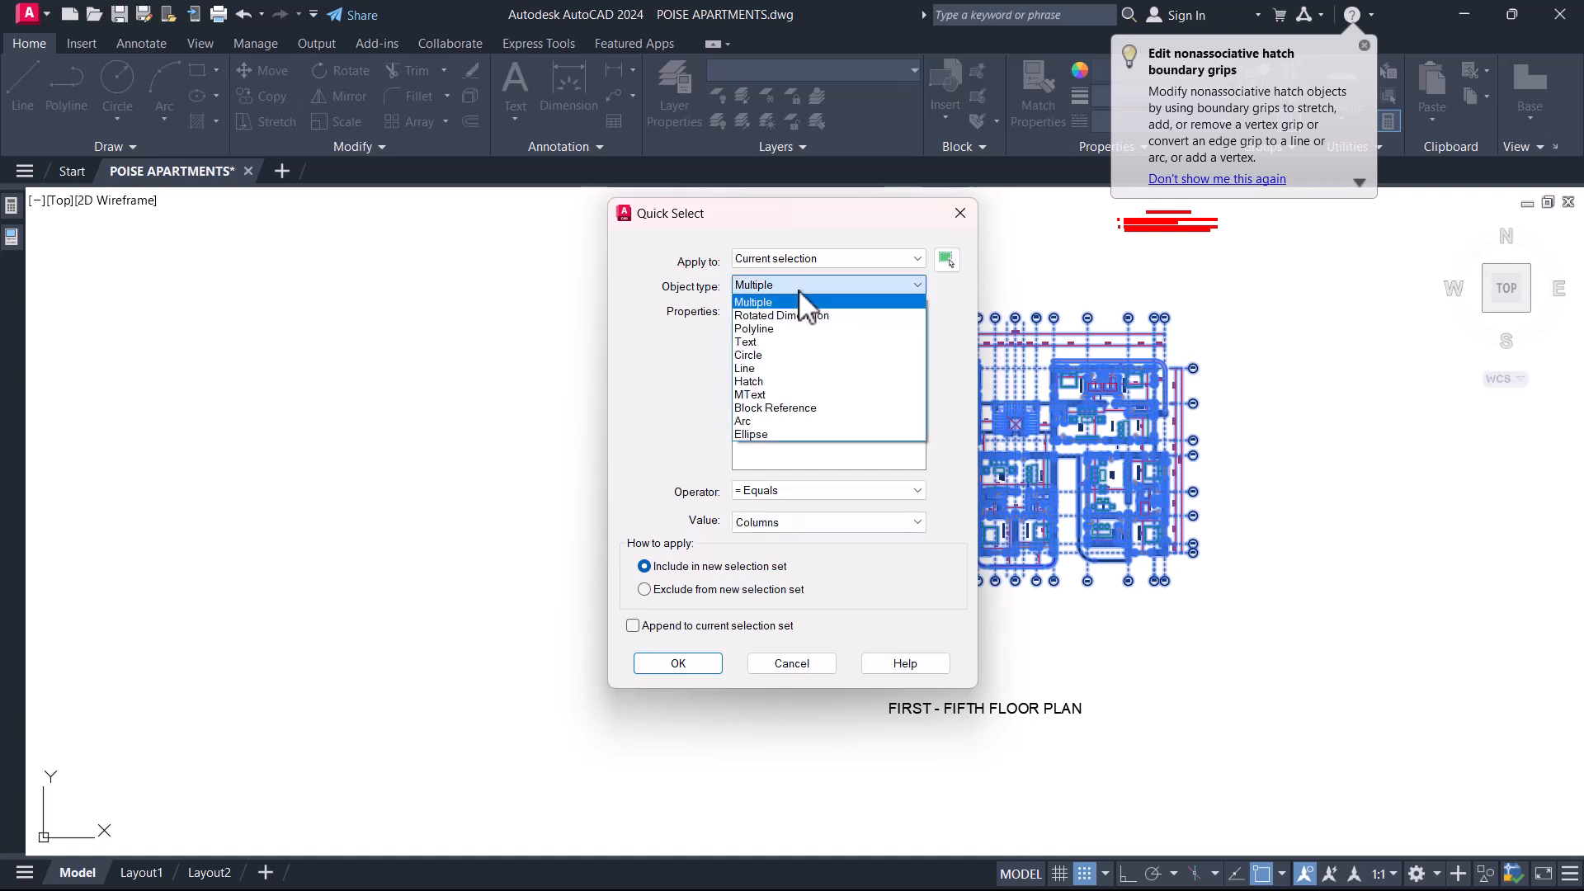
pyautogui.click(692, 415)
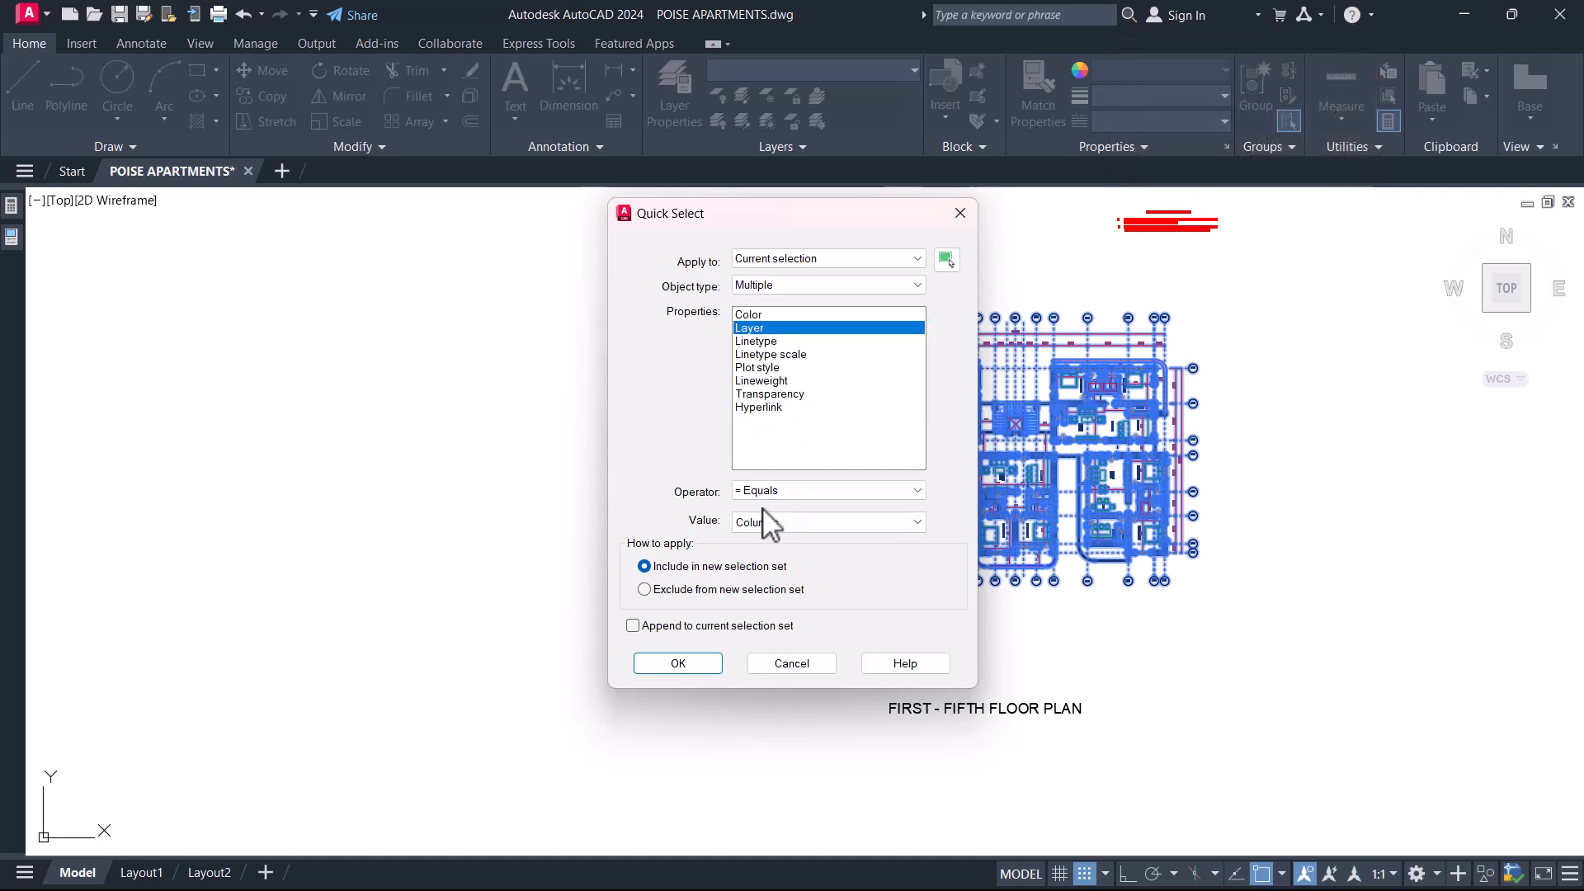
pyautogui.click(784, 523)
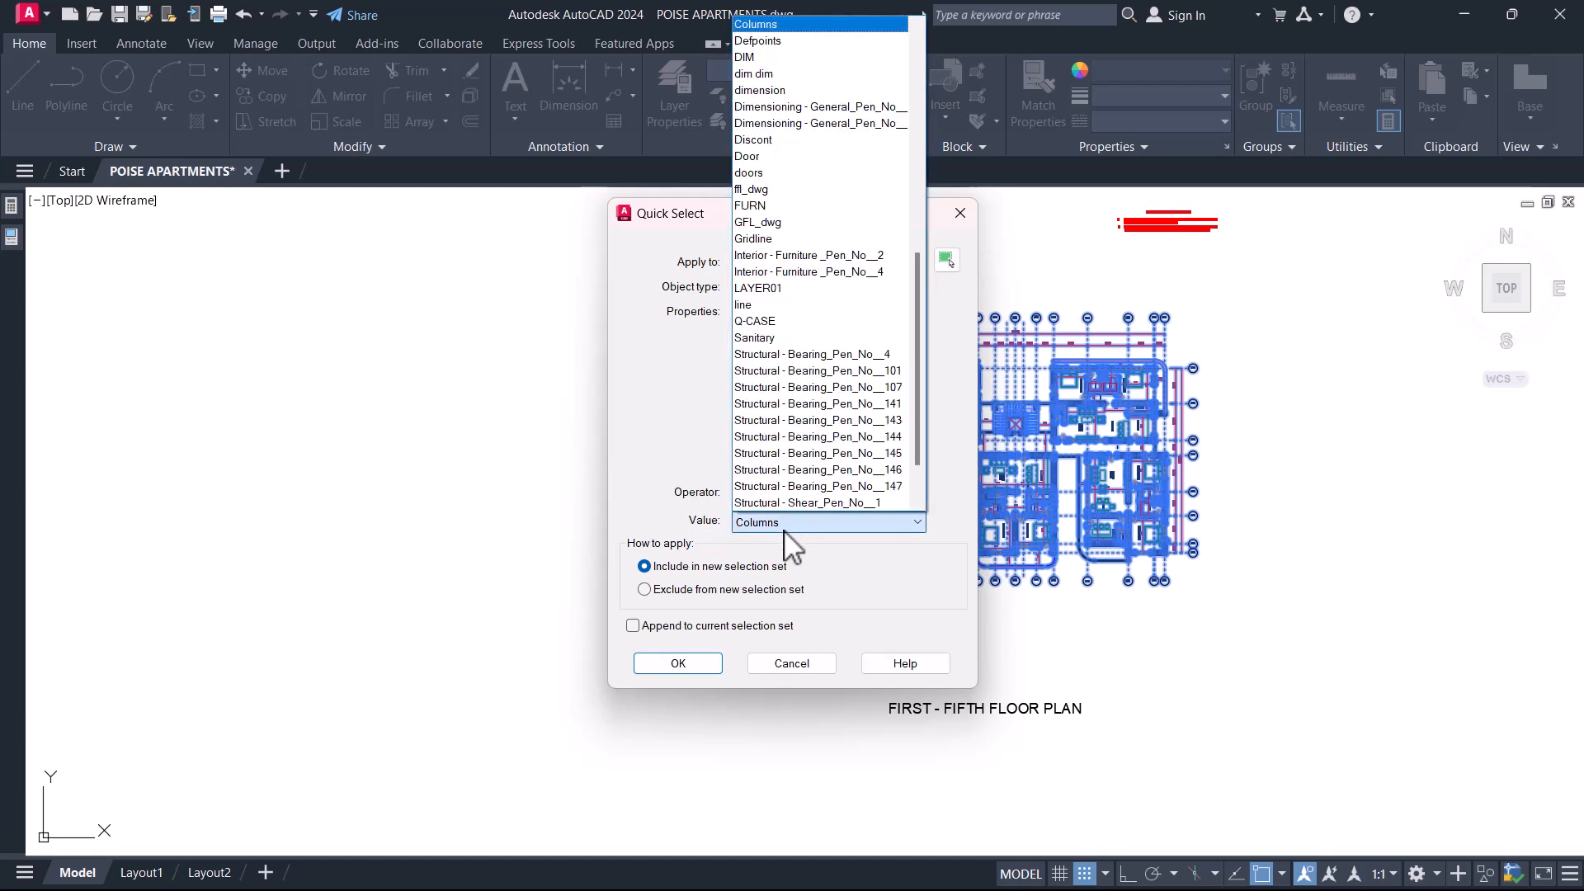
pyautogui.press('Home')
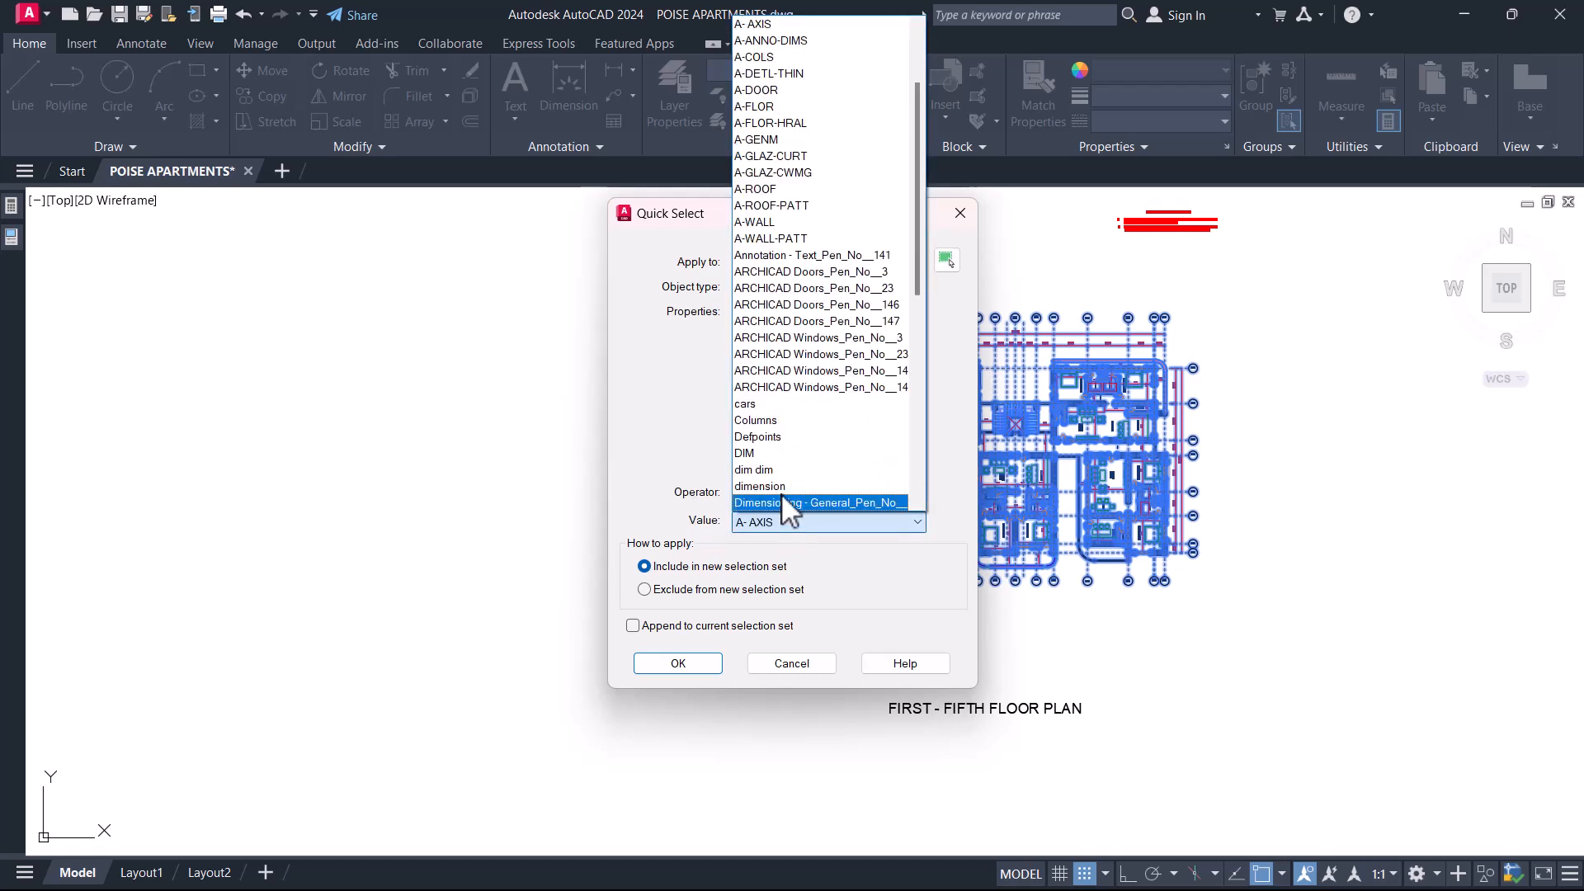
pyautogui.click(781, 257)
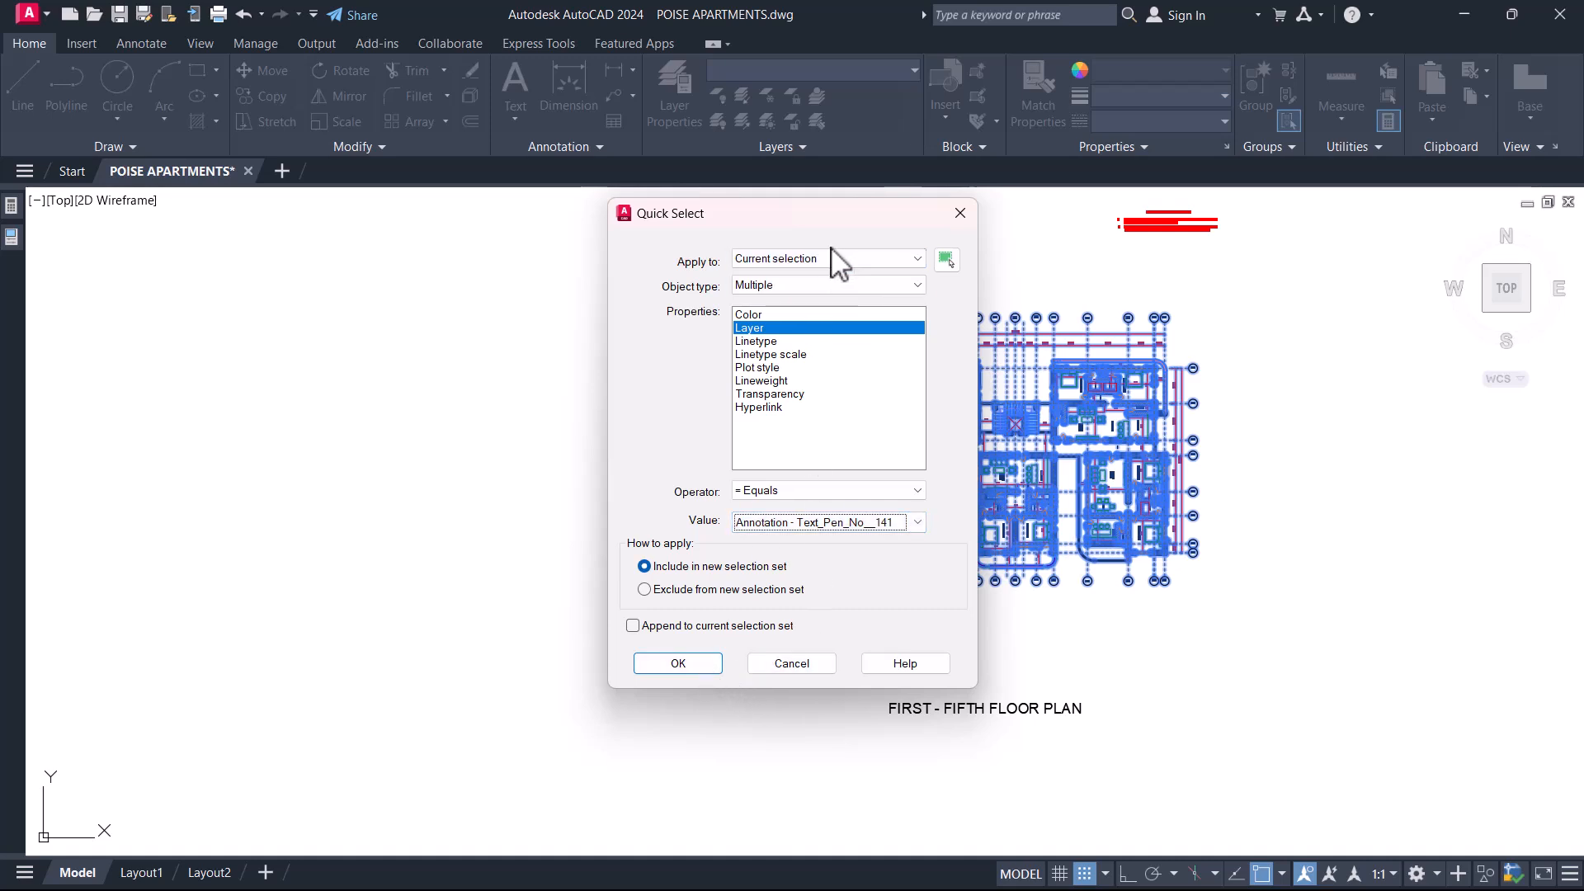
pyautogui.click(813, 286)
pyautogui.click(813, 316)
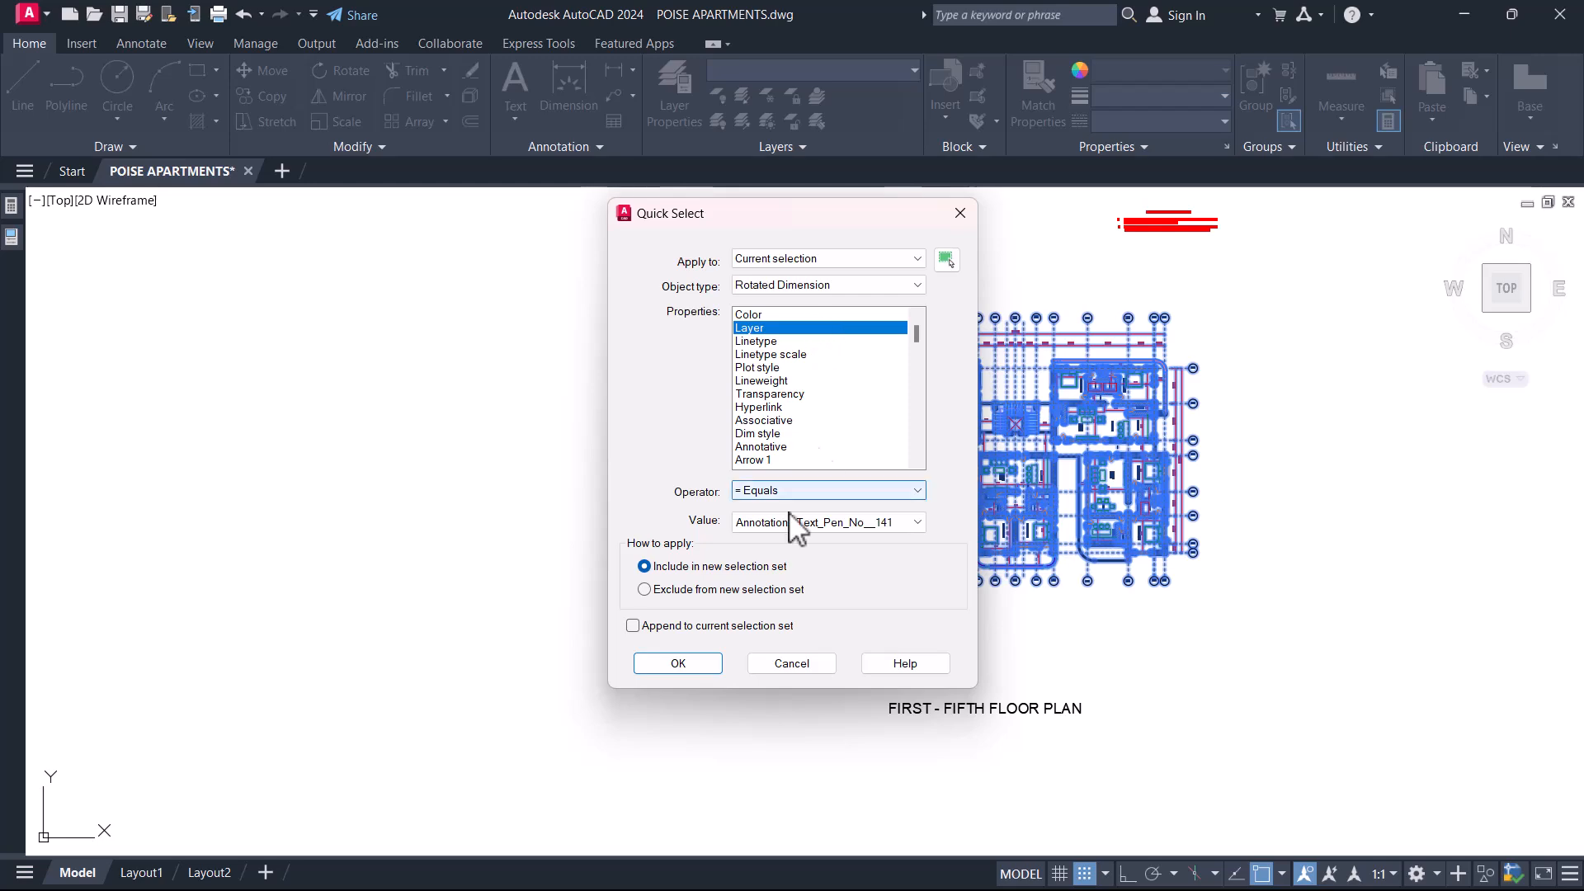
pyautogui.click(677, 664)
# Check the selected dimensions across the floor plan and delete them.
pyautogui.scroll(6, 919, 359)
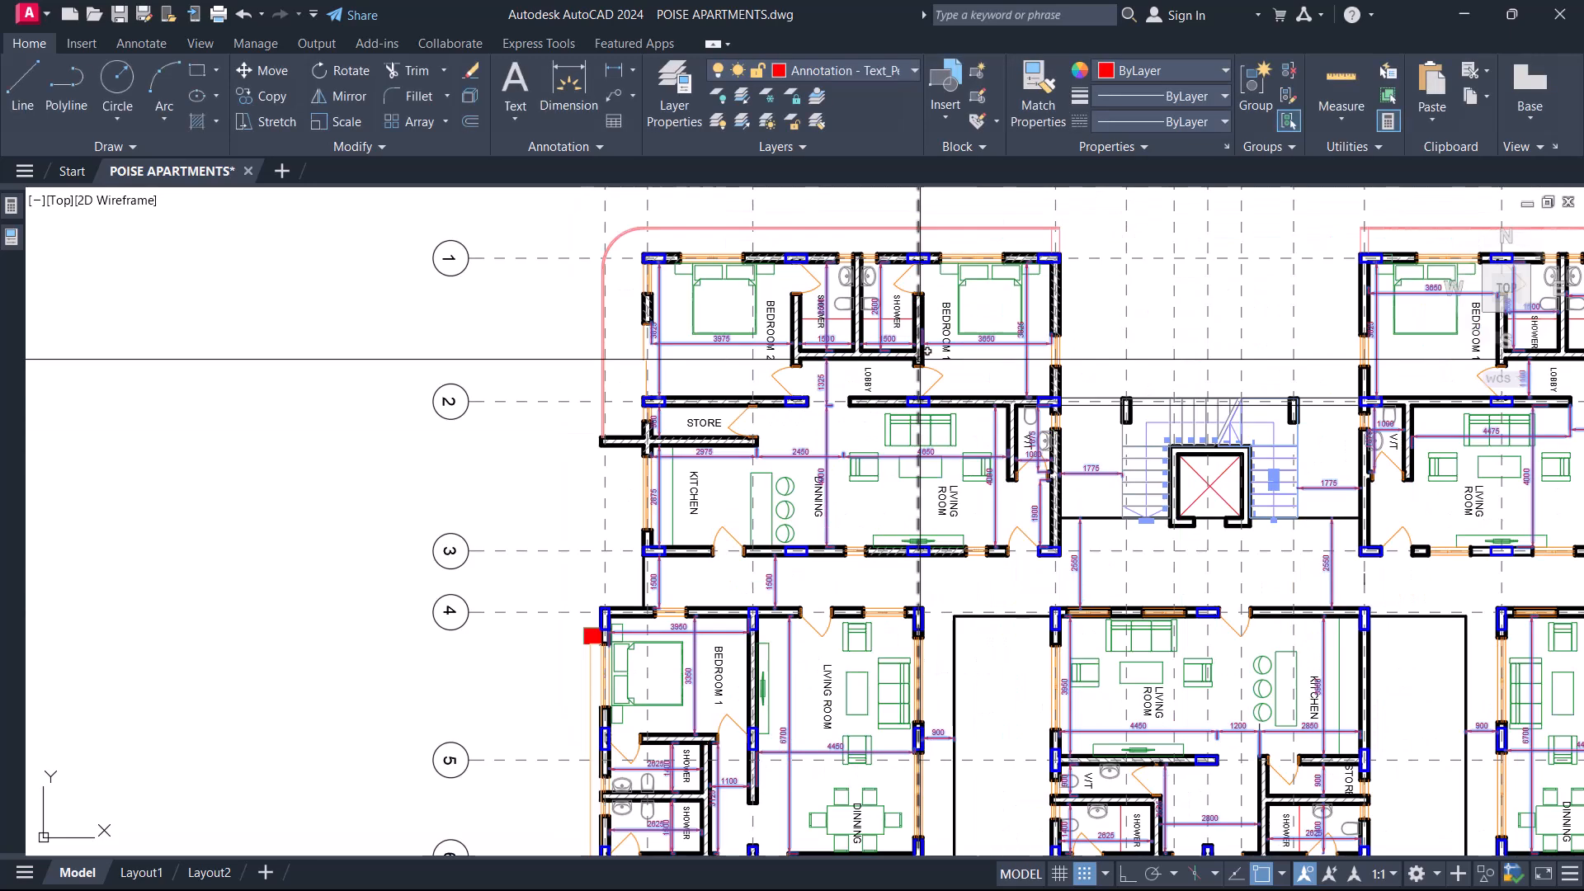
pyautogui.scroll(-4, 743, 561)
pyautogui.scroll(4, 898, 488)
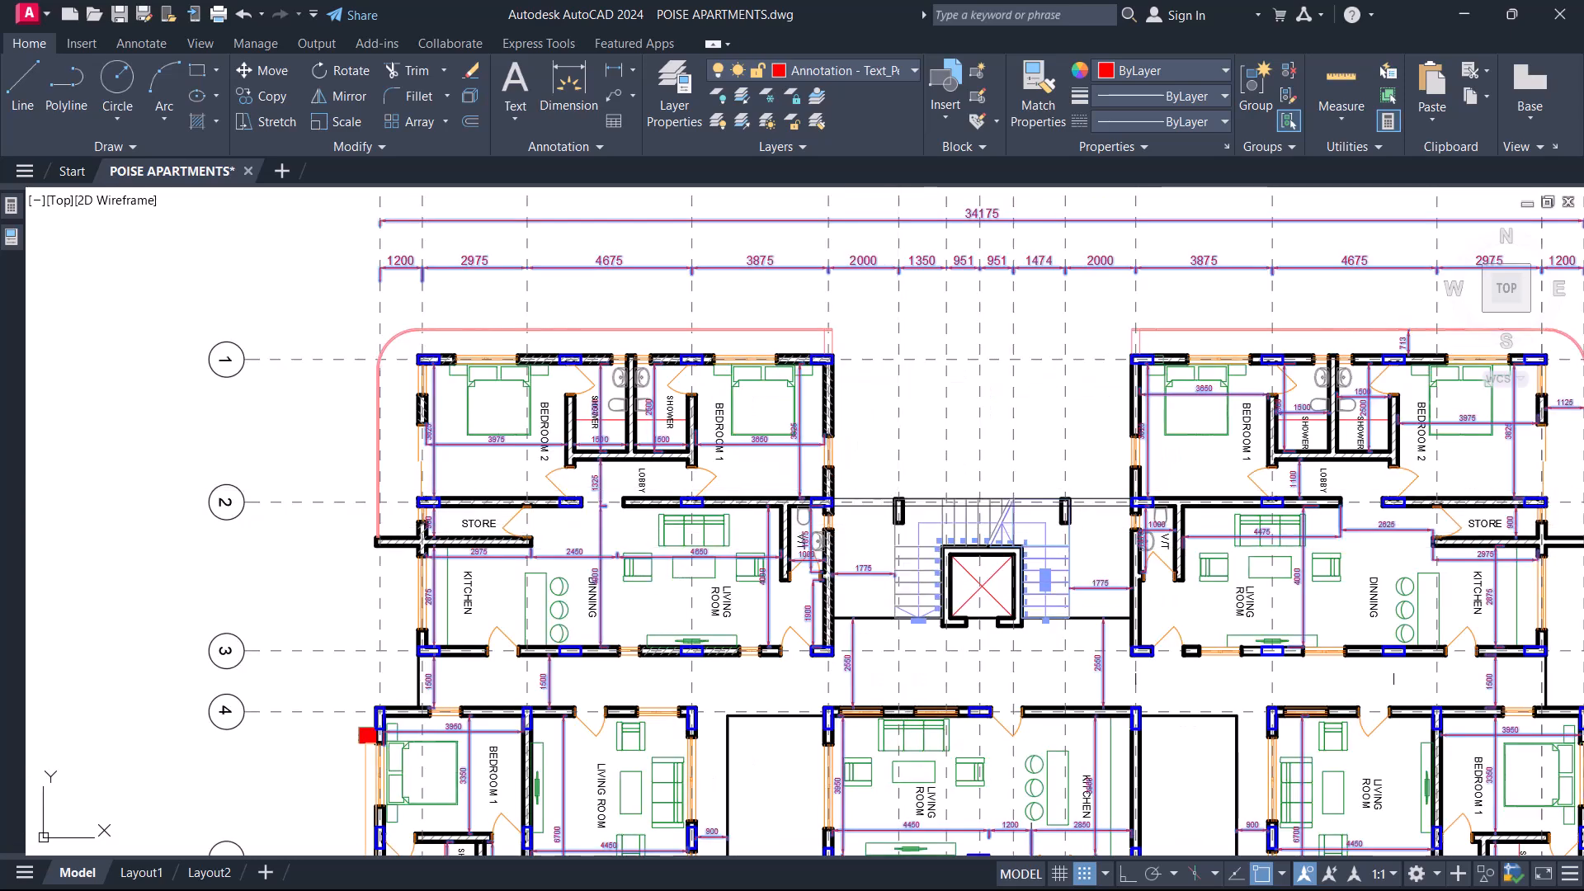
pyautogui.press('Return')
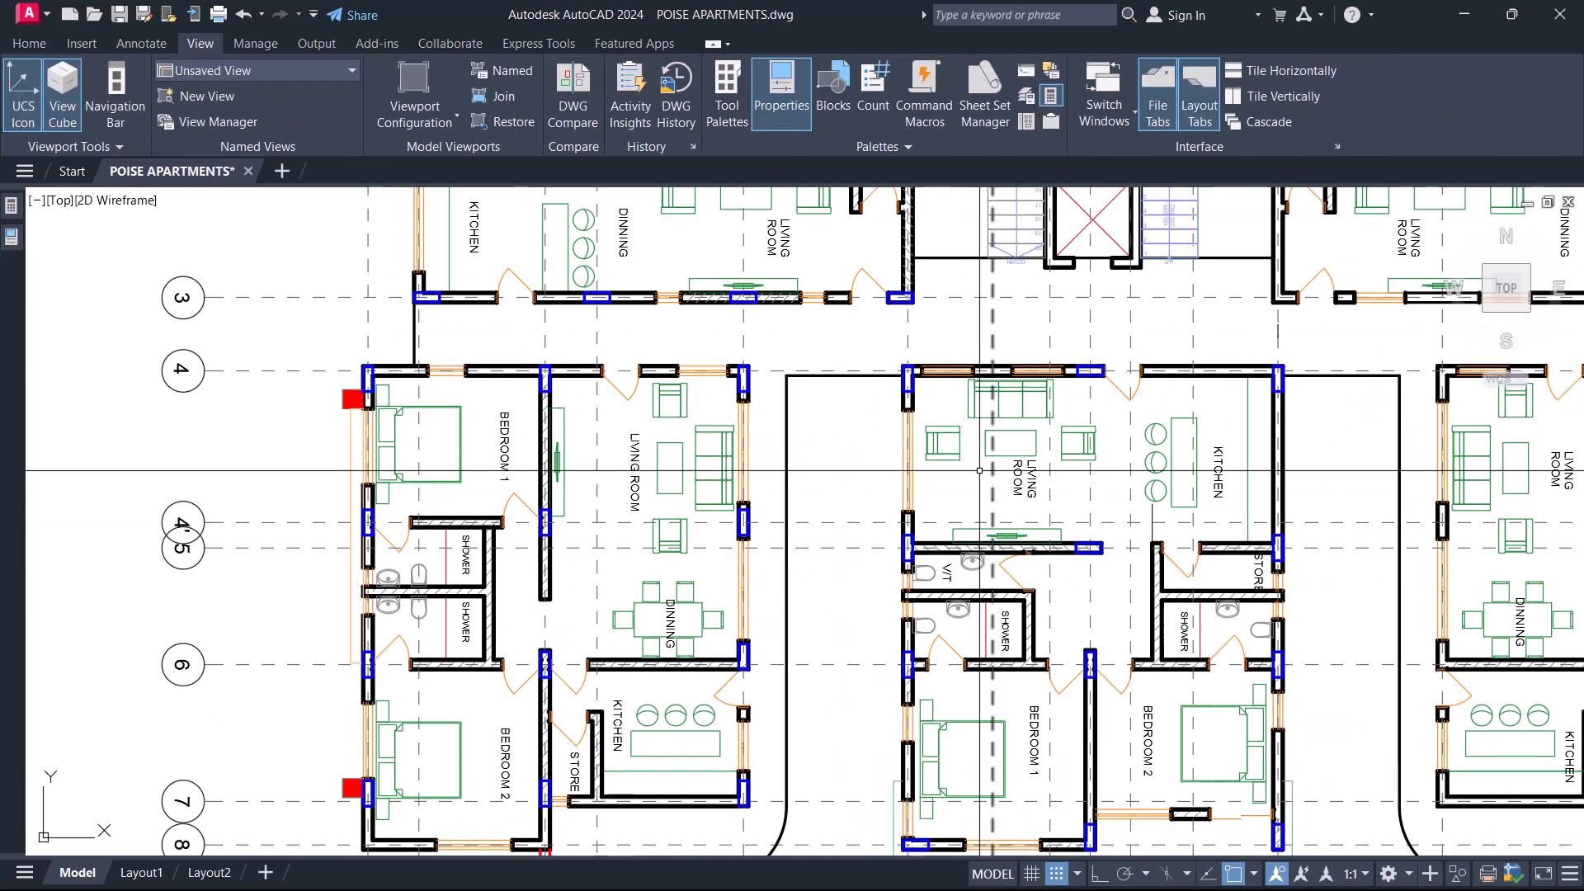
# Select an armchair in the central living room, check which layer it is on, and clear the selection.
pyautogui.moveTo(1043, 419); pyautogui.dragTo(994, 497, button='middle')
pyautogui.scroll(4, 986, 559)
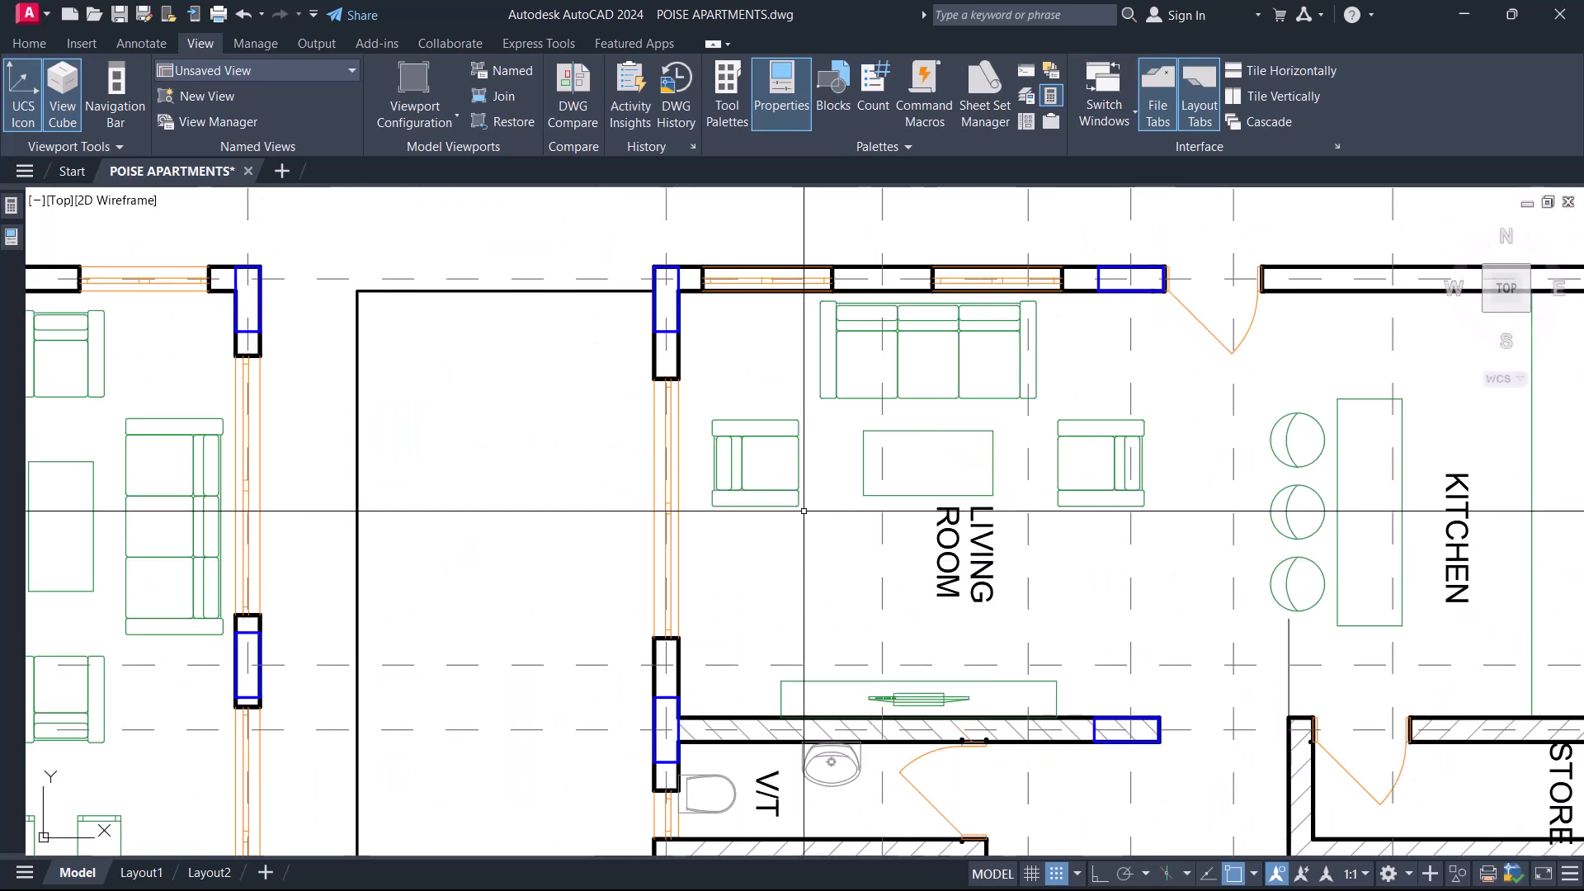
pyautogui.click(744, 495)
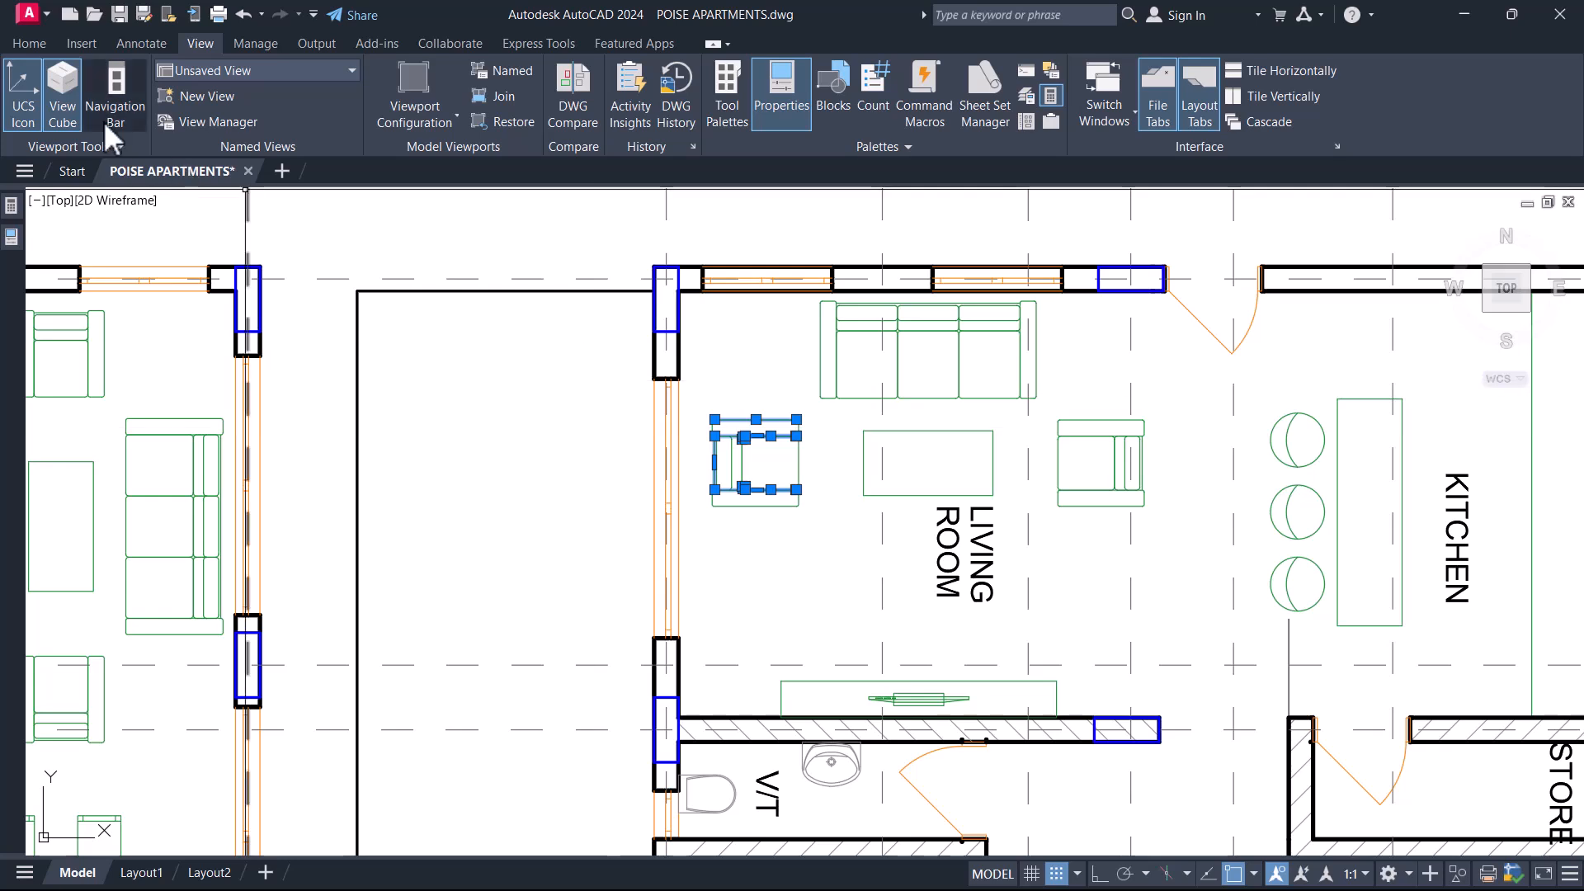
pyautogui.click(39, 48)
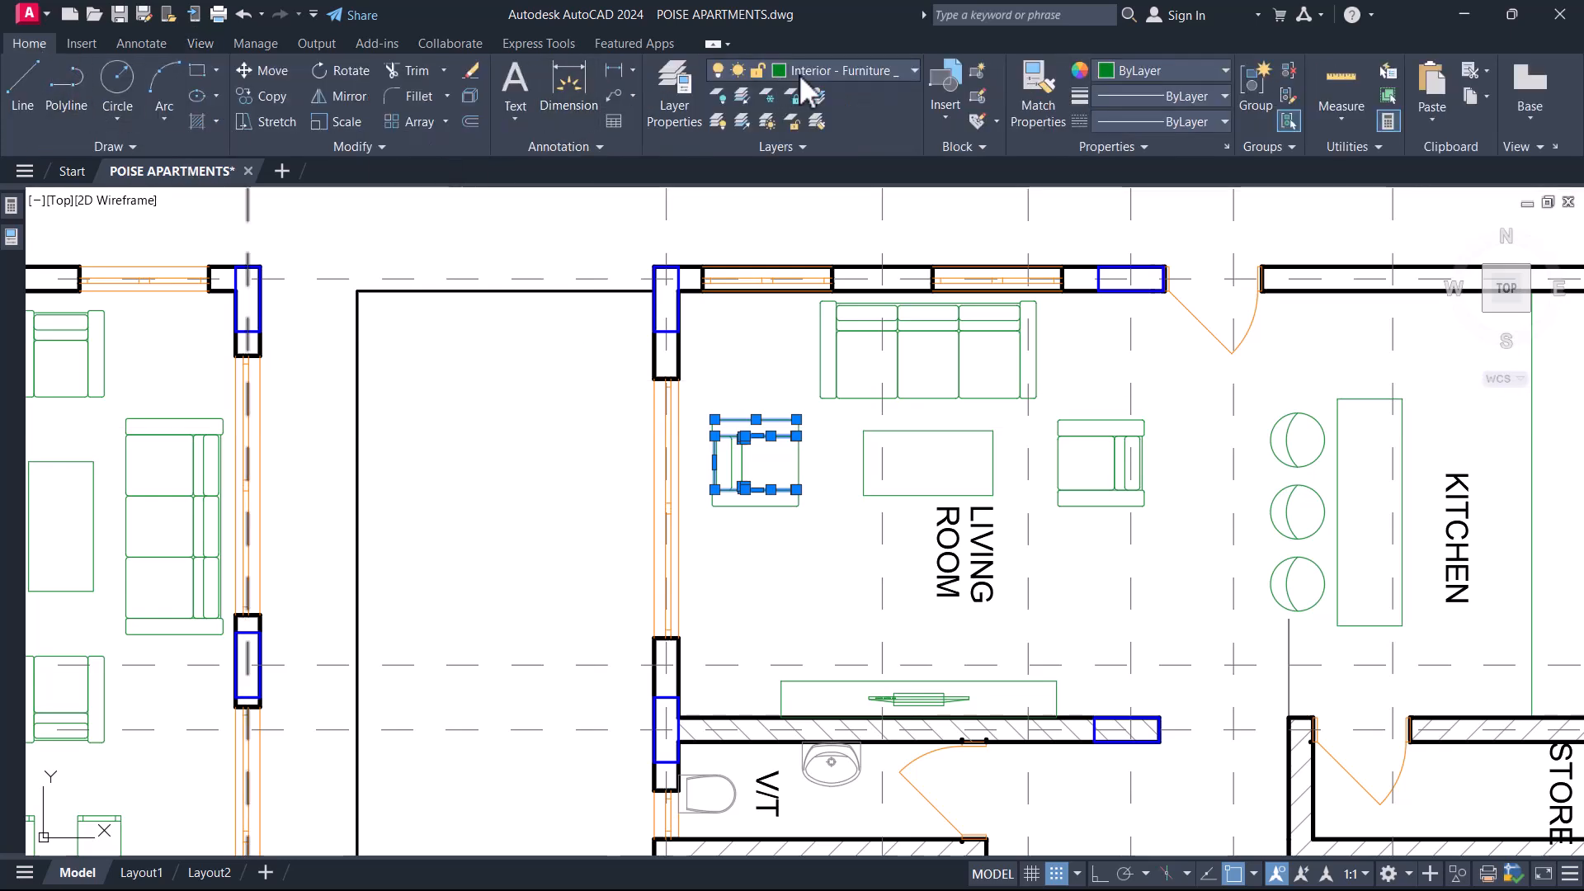
pyautogui.click(838, 71)
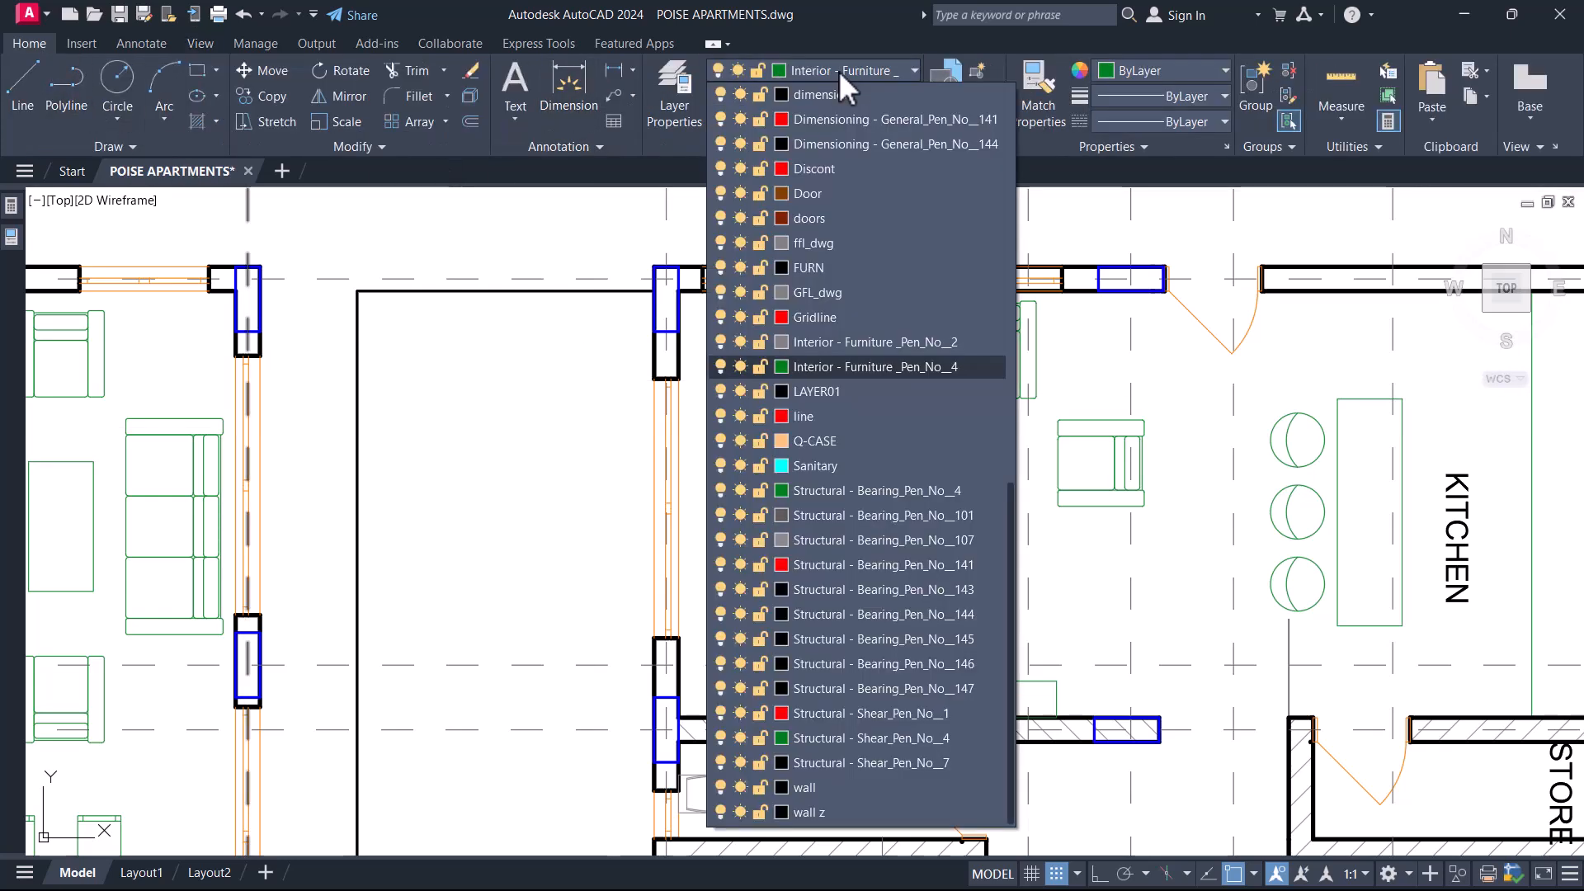
pyautogui.click(838, 71)
pyautogui.press('Escape')
# Window-select the floor plan, Quick Select everything on layer Interior - Furniture _Pen_No__4, and delete it.
pyautogui.scroll(-6, 904, 436)
pyautogui.scroll(-4, 905, 436)
pyautogui.click(1166, 679)
pyautogui.click(742, 323)
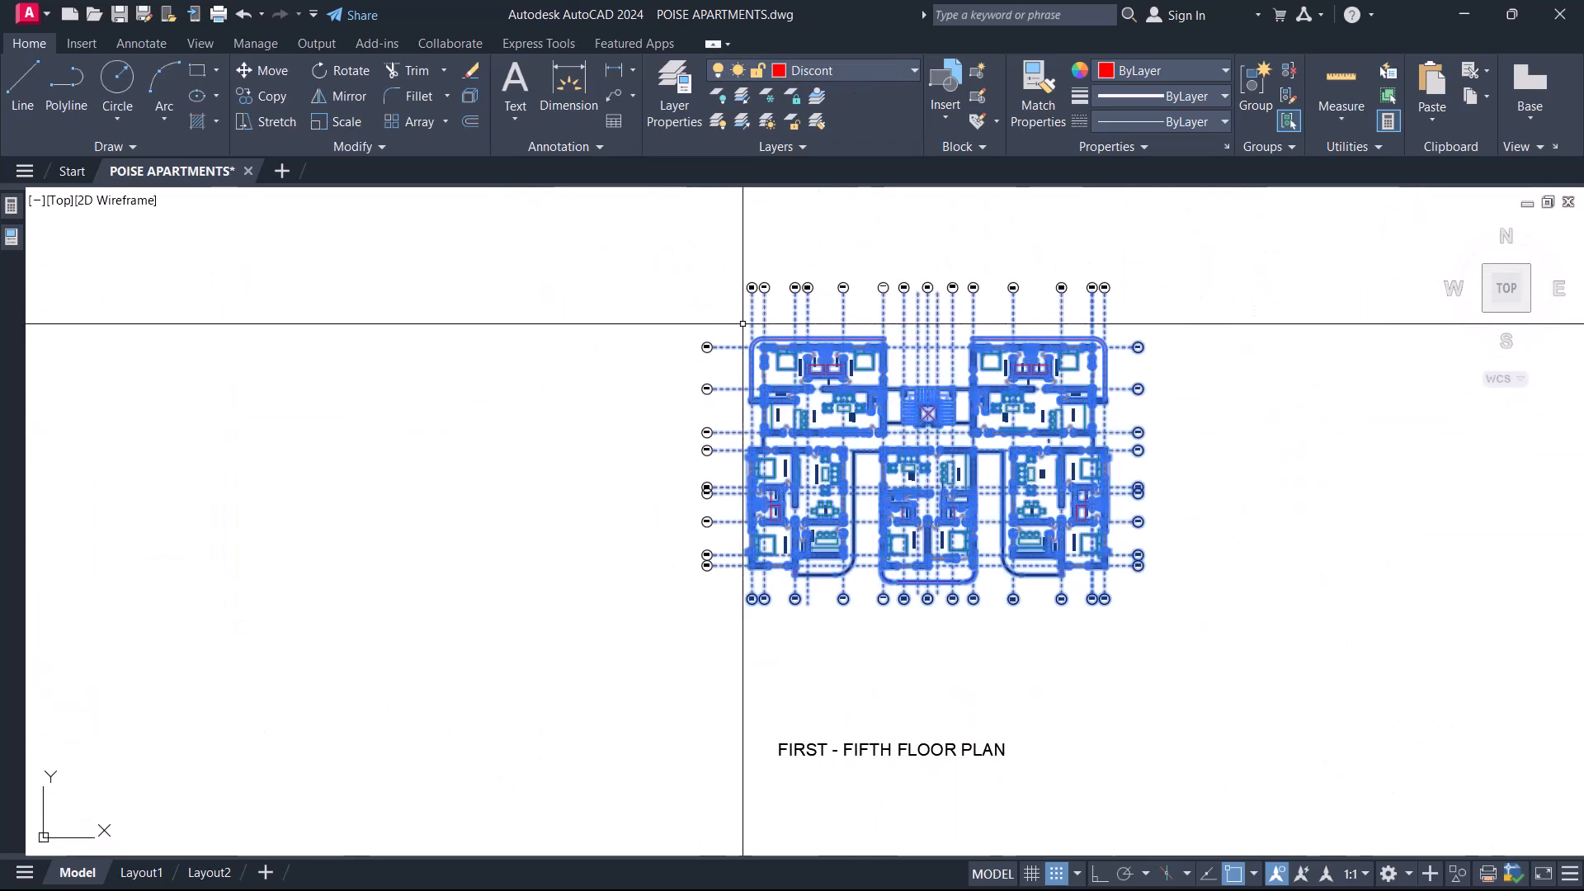
pyautogui.rightClick(743, 323)
pyautogui.click(825, 537)
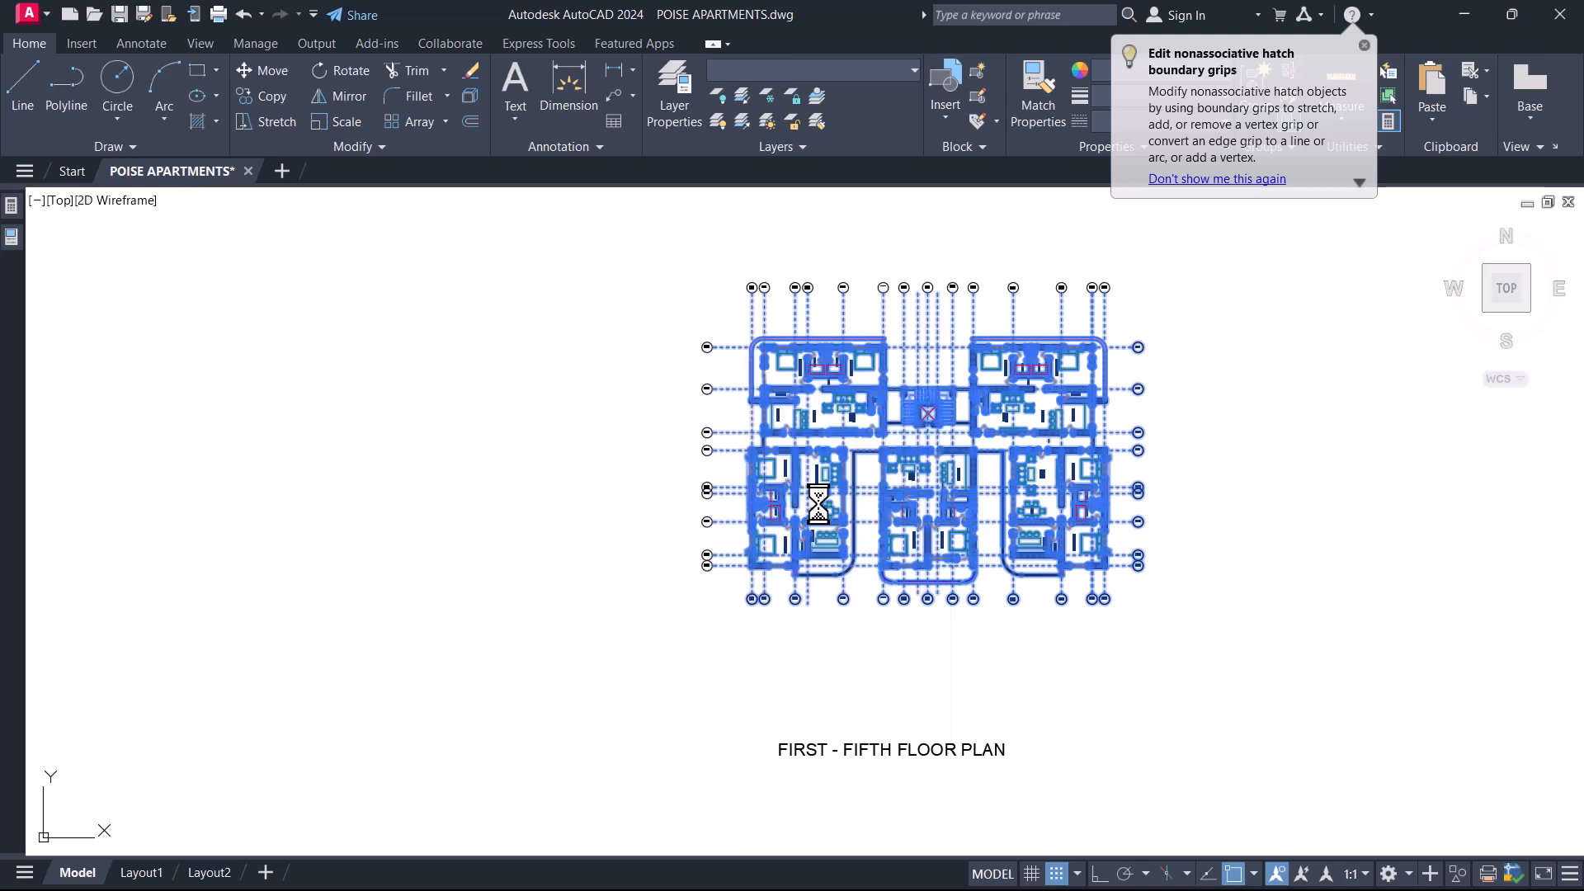
pyautogui.click(828, 523)
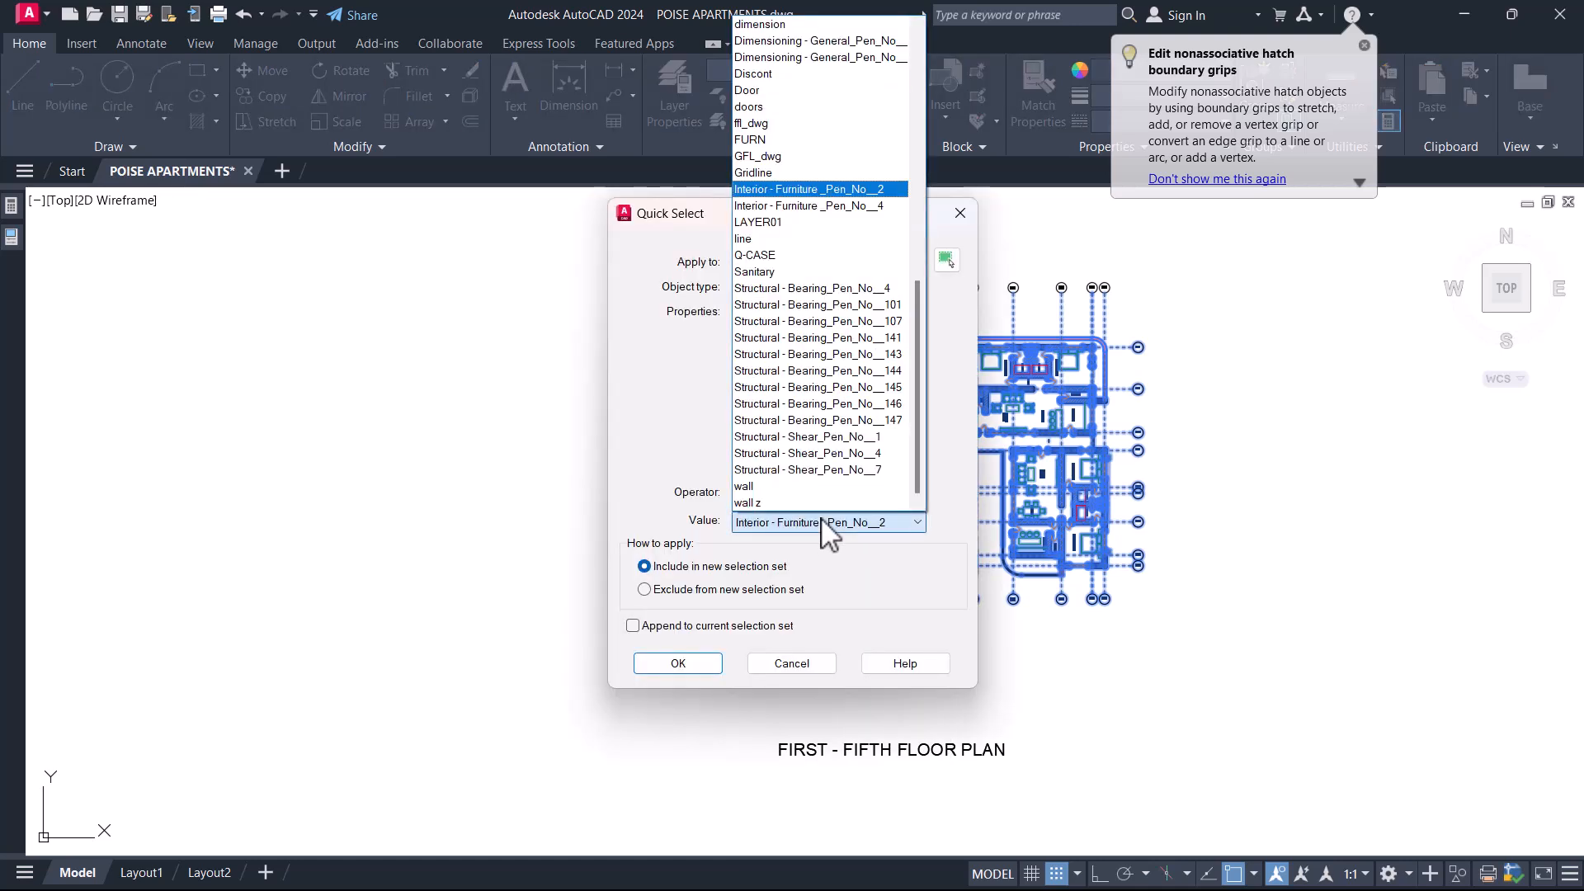
pyautogui.click(832, 206)
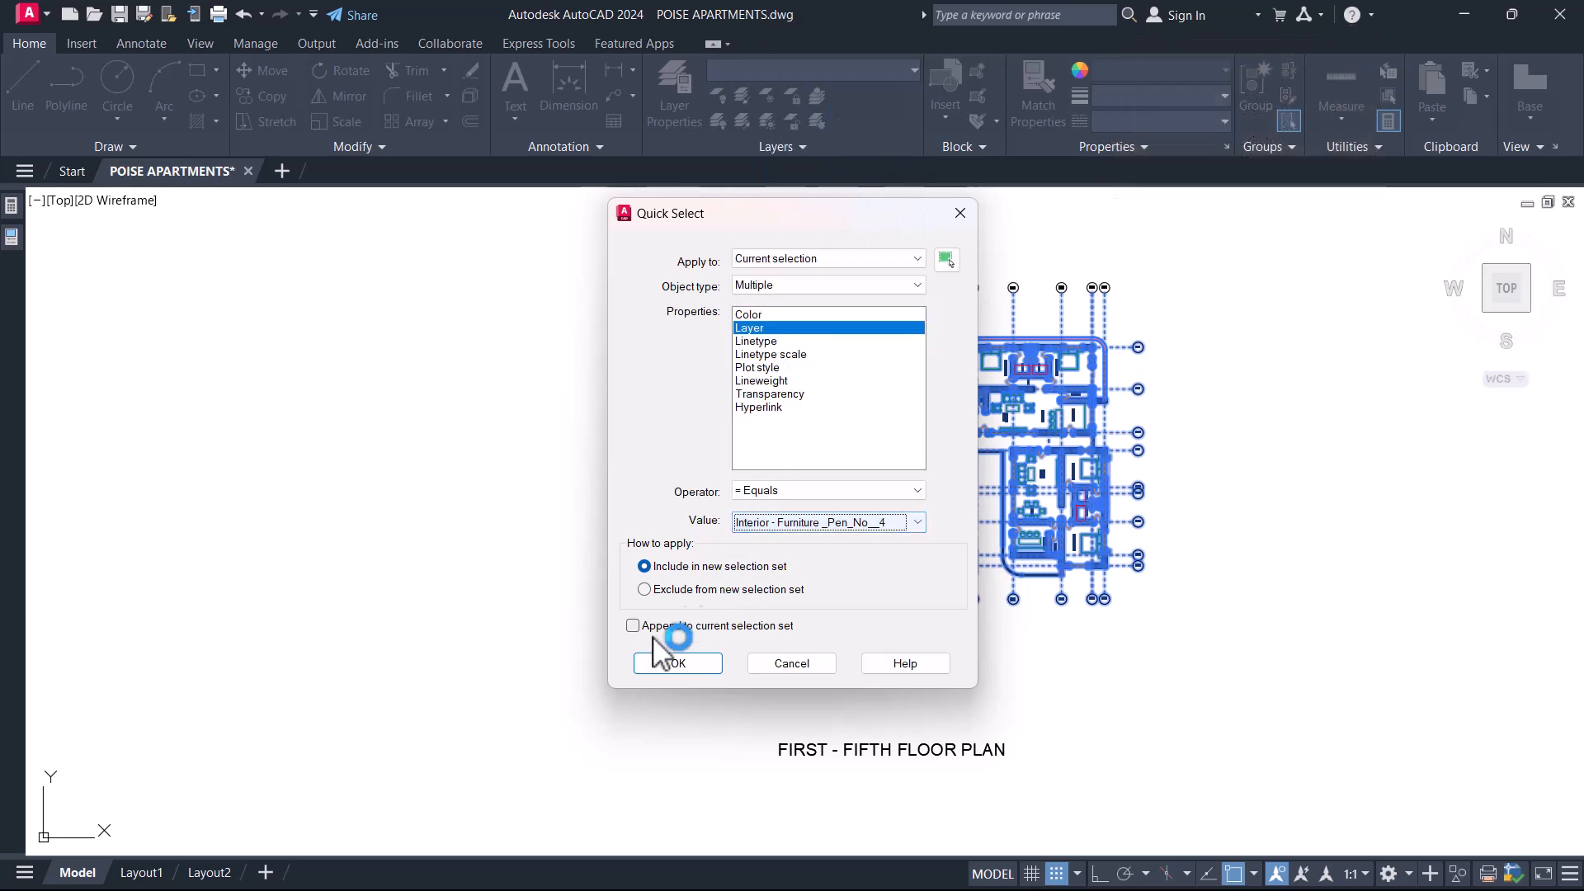
pyautogui.click(693, 664)
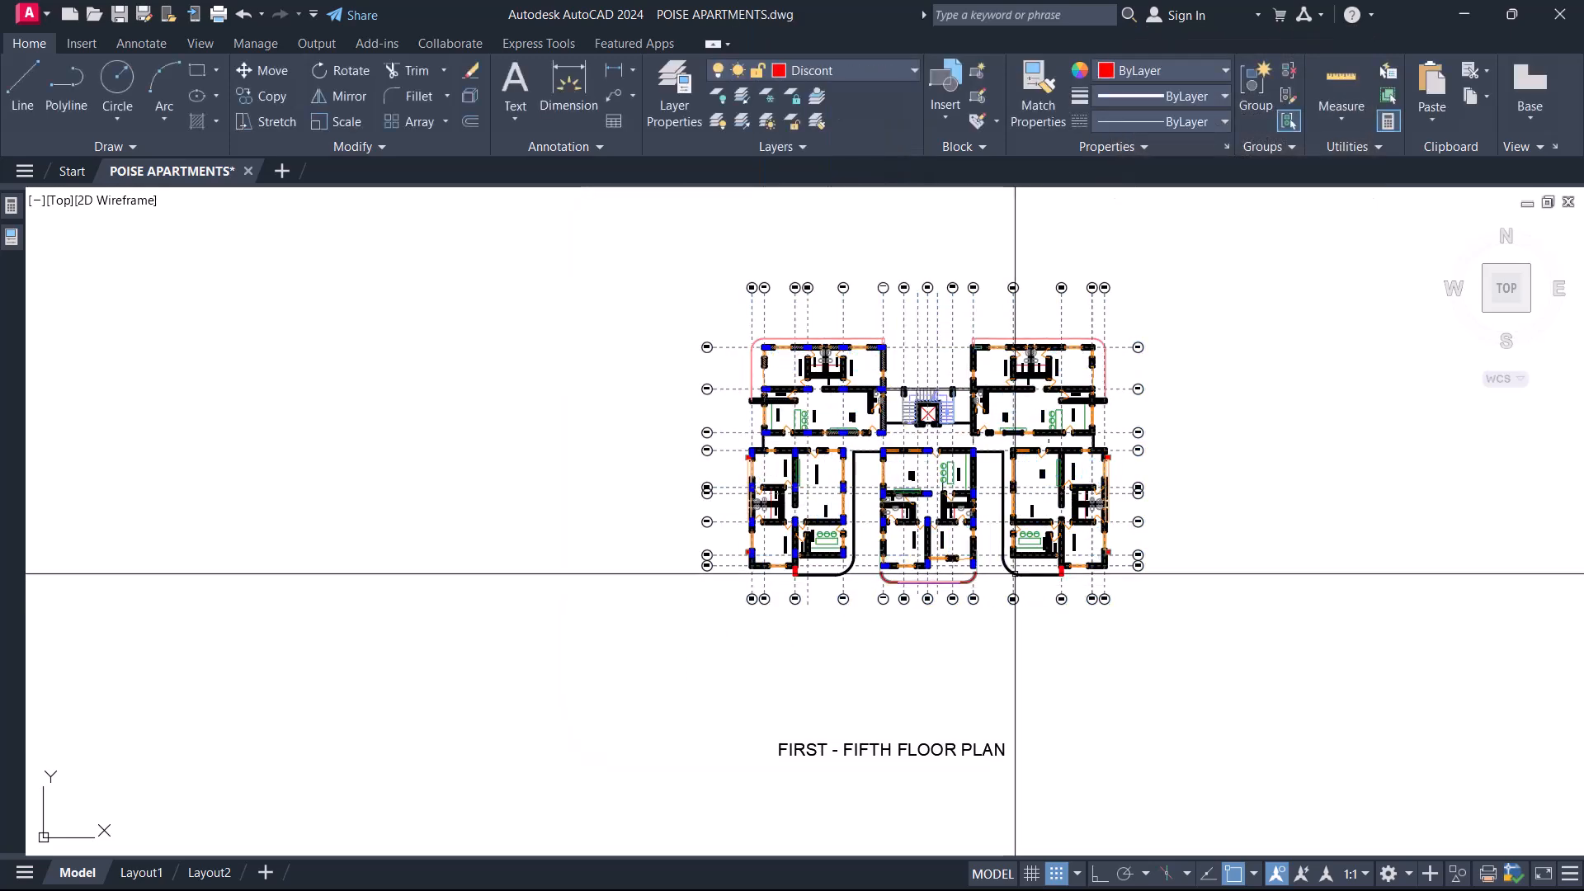
# Check the layer of the WC in the Bedroom 2 shower, and remove the sanitary fixtures from the plan.
pyautogui.scroll(10, 910, 561)
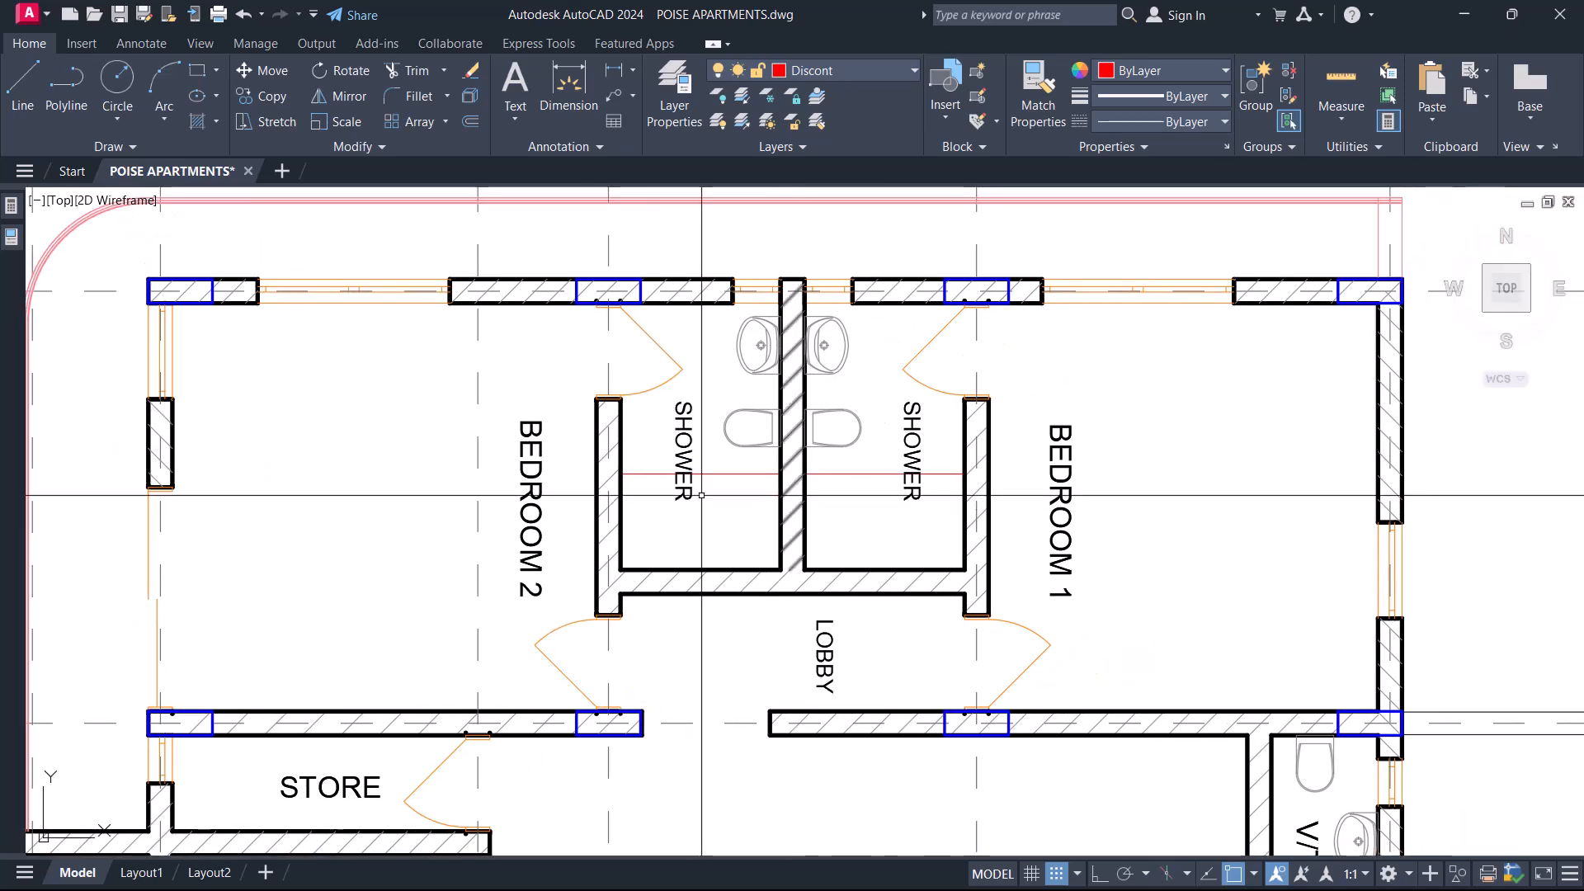
pyautogui.click(875, 419)
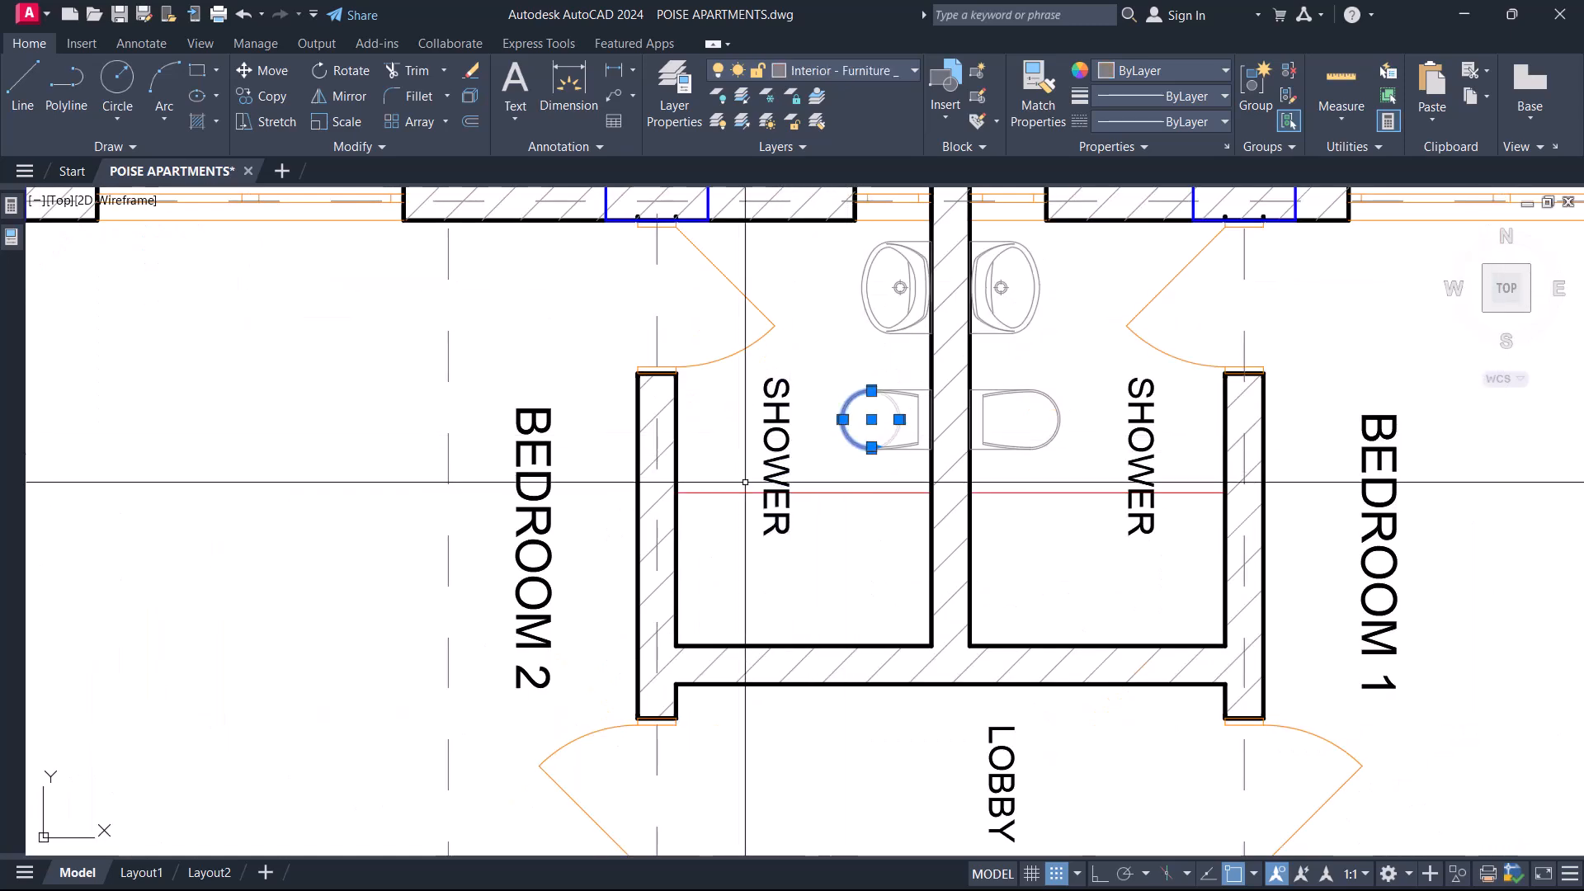
pyautogui.click(868, 76)
pyautogui.click(871, 80)
pyautogui.press('Escape')
pyautogui.scroll(-10, 987, 466)
pyautogui.scroll(1, 1054, 532)
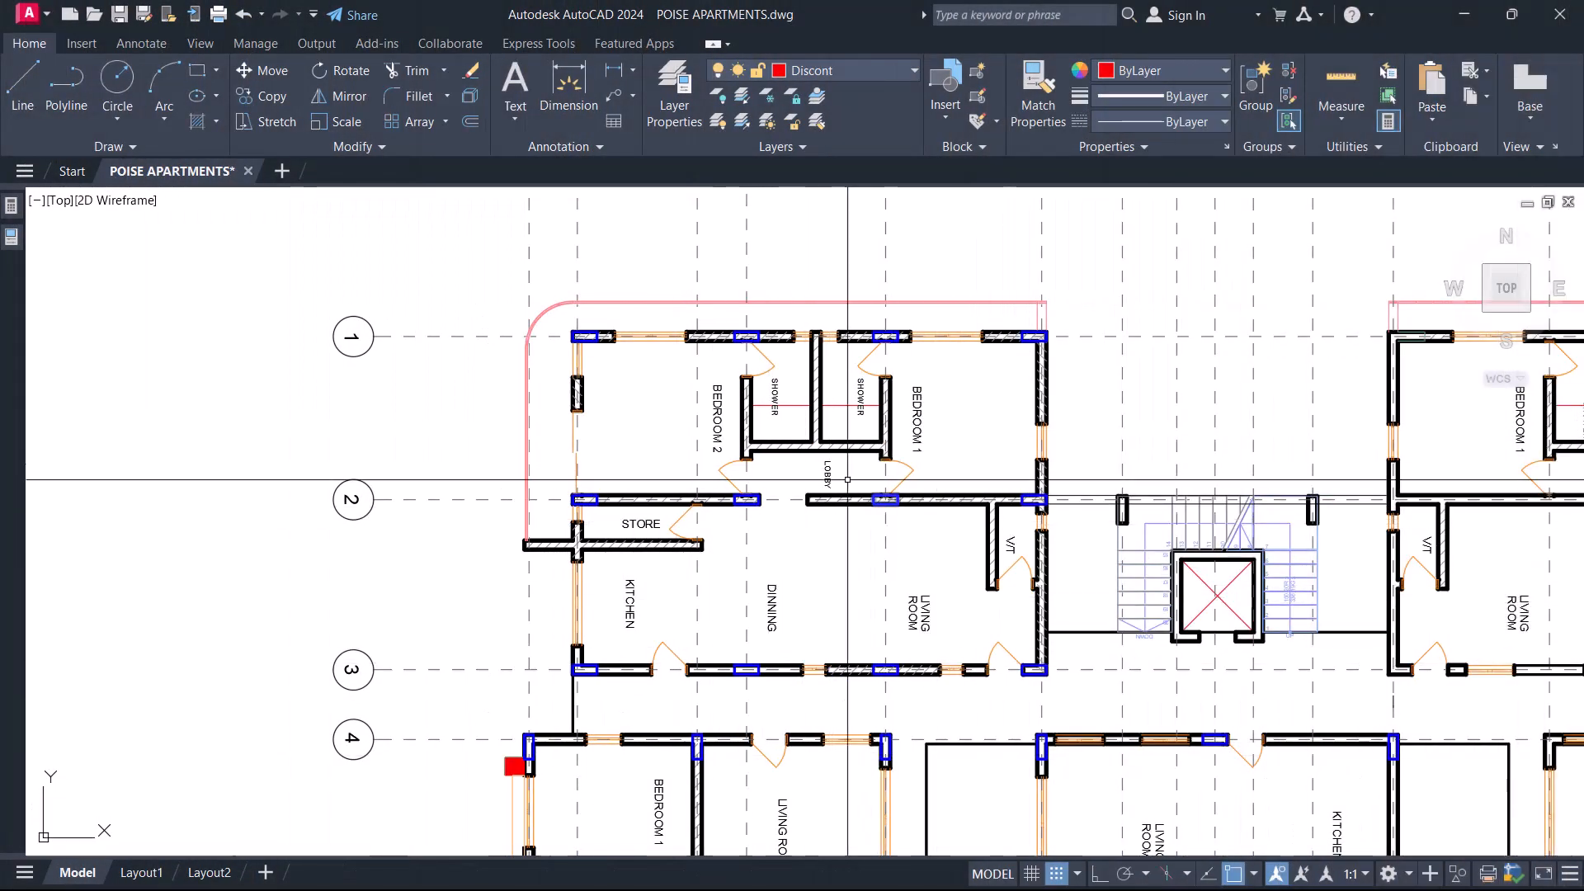
pyautogui.moveTo(685, 573); pyautogui.dragTo(771, 554, button='middle')
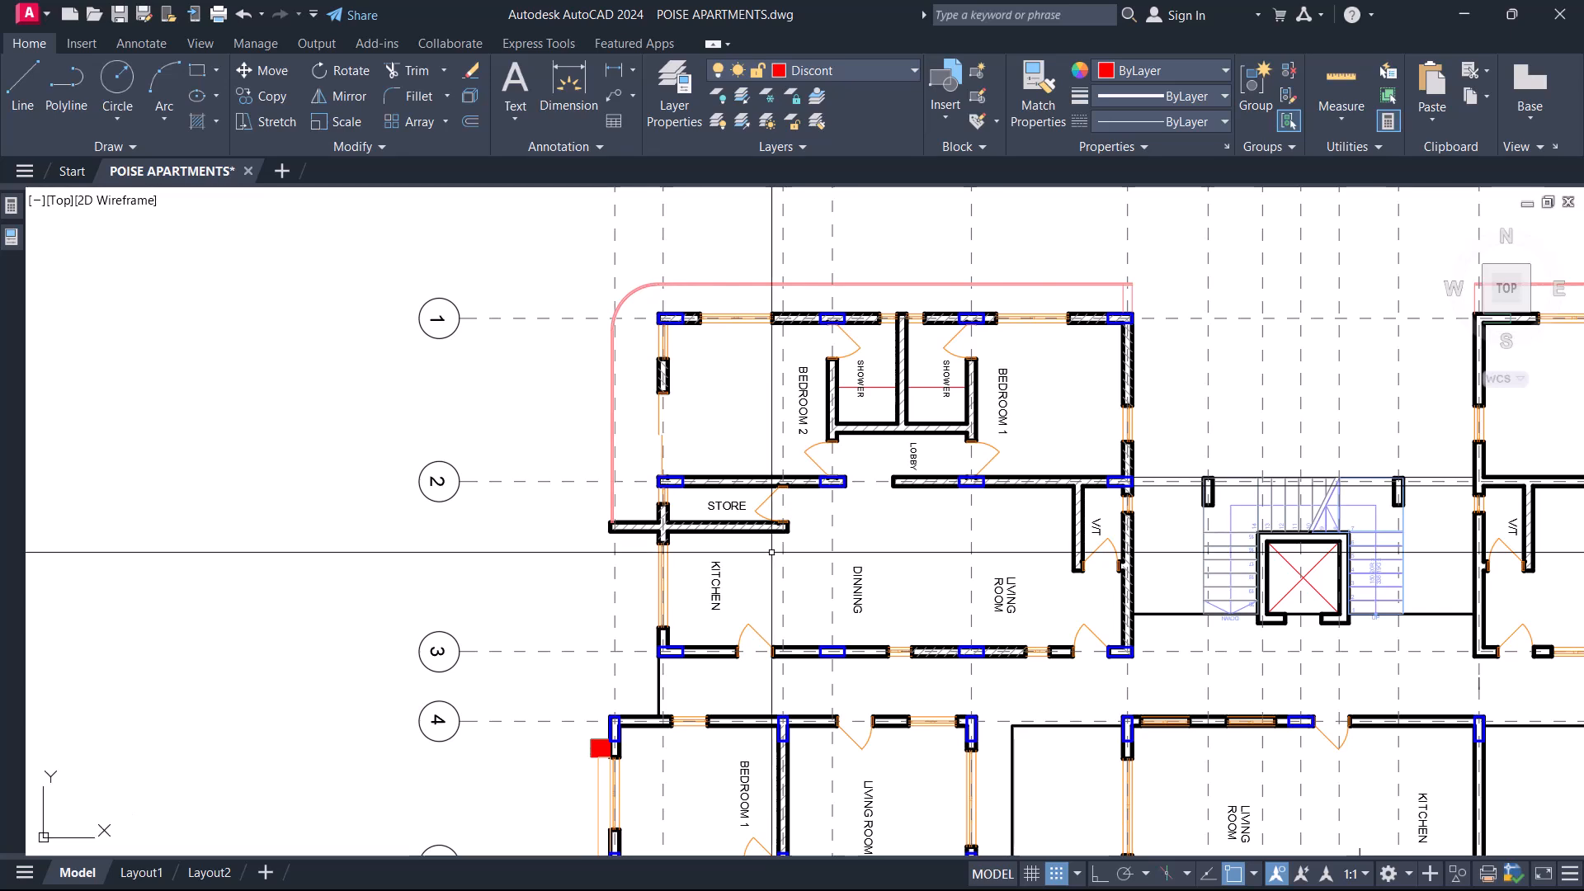
pyautogui.scroll(2, 725, 345)
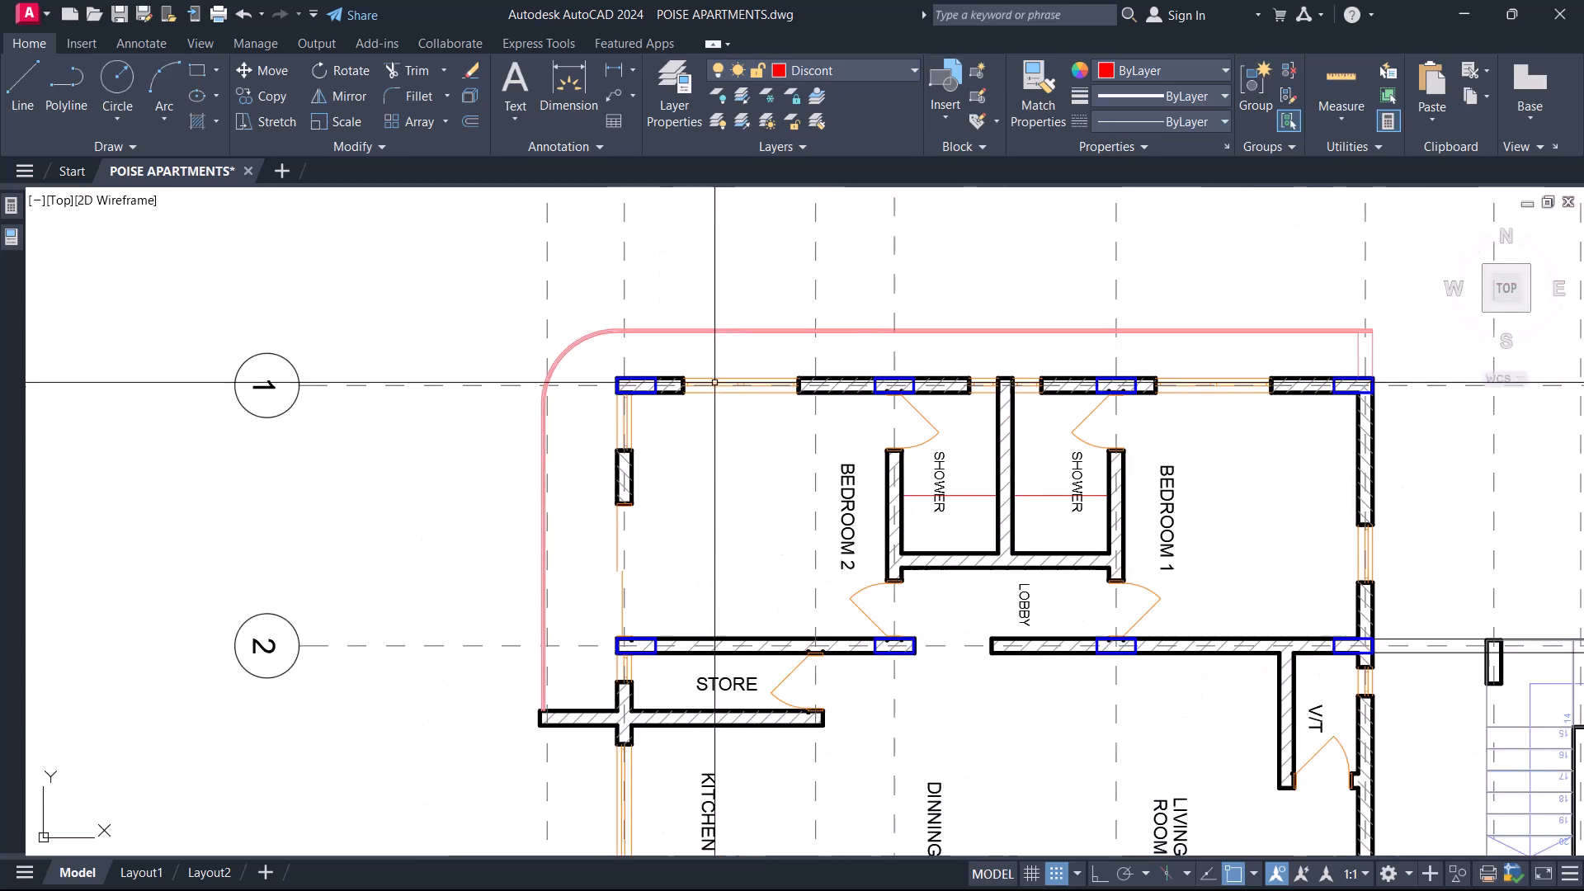
pyautogui.moveTo(942, 555); pyautogui.dragTo(954, 517, button='middle')
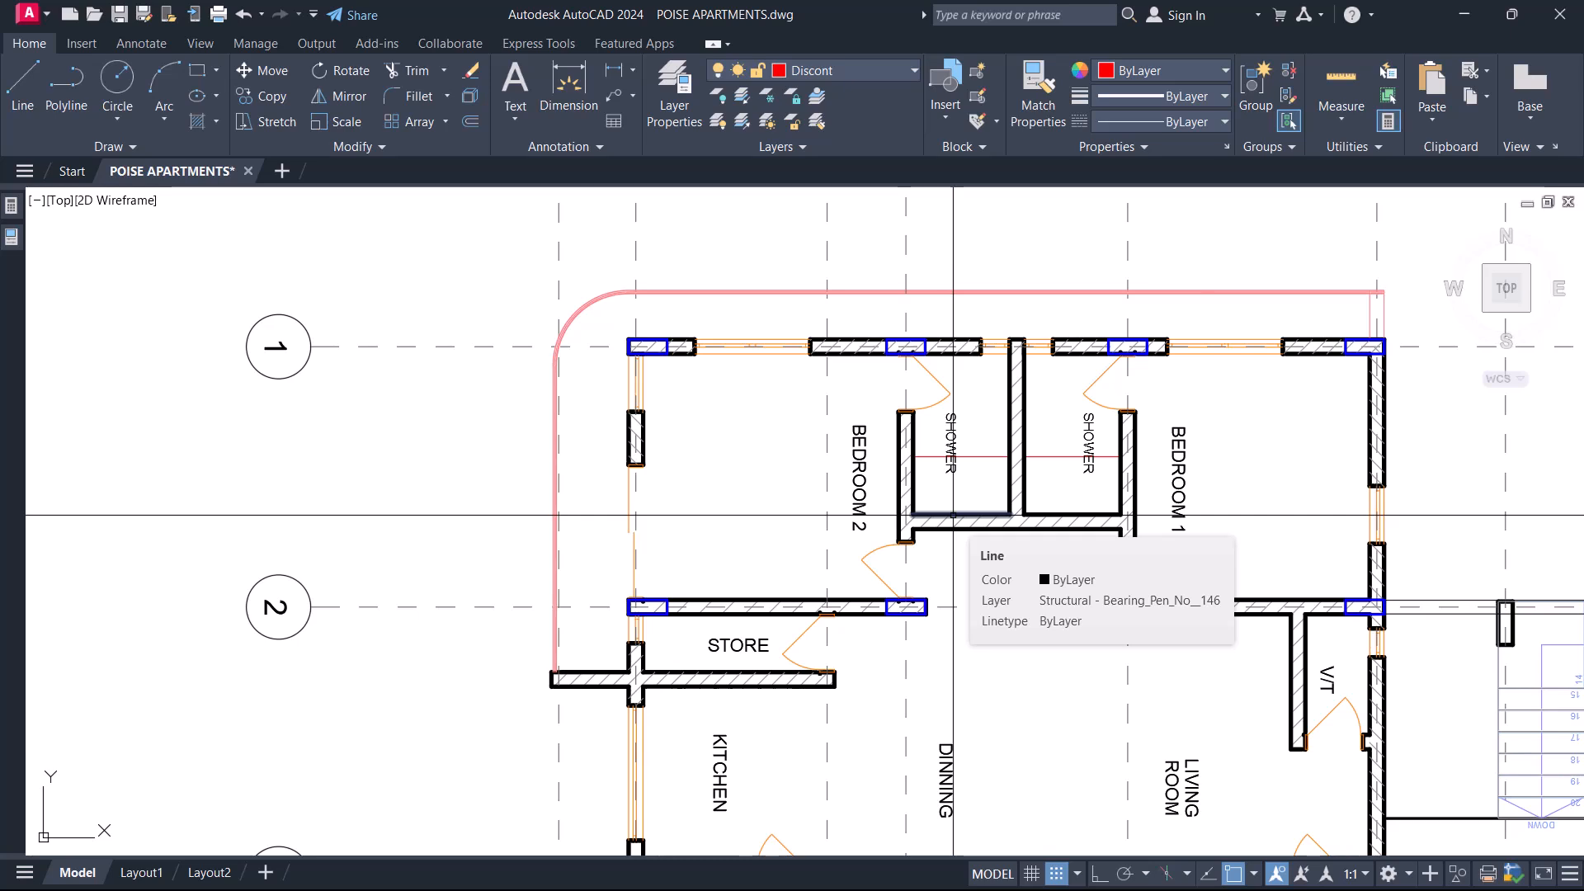
# Examine the cleaned first to fifth floor plan, and look over the ground and sixth floor plans for comparison.
pyautogui.scroll(-10, 954, 515)
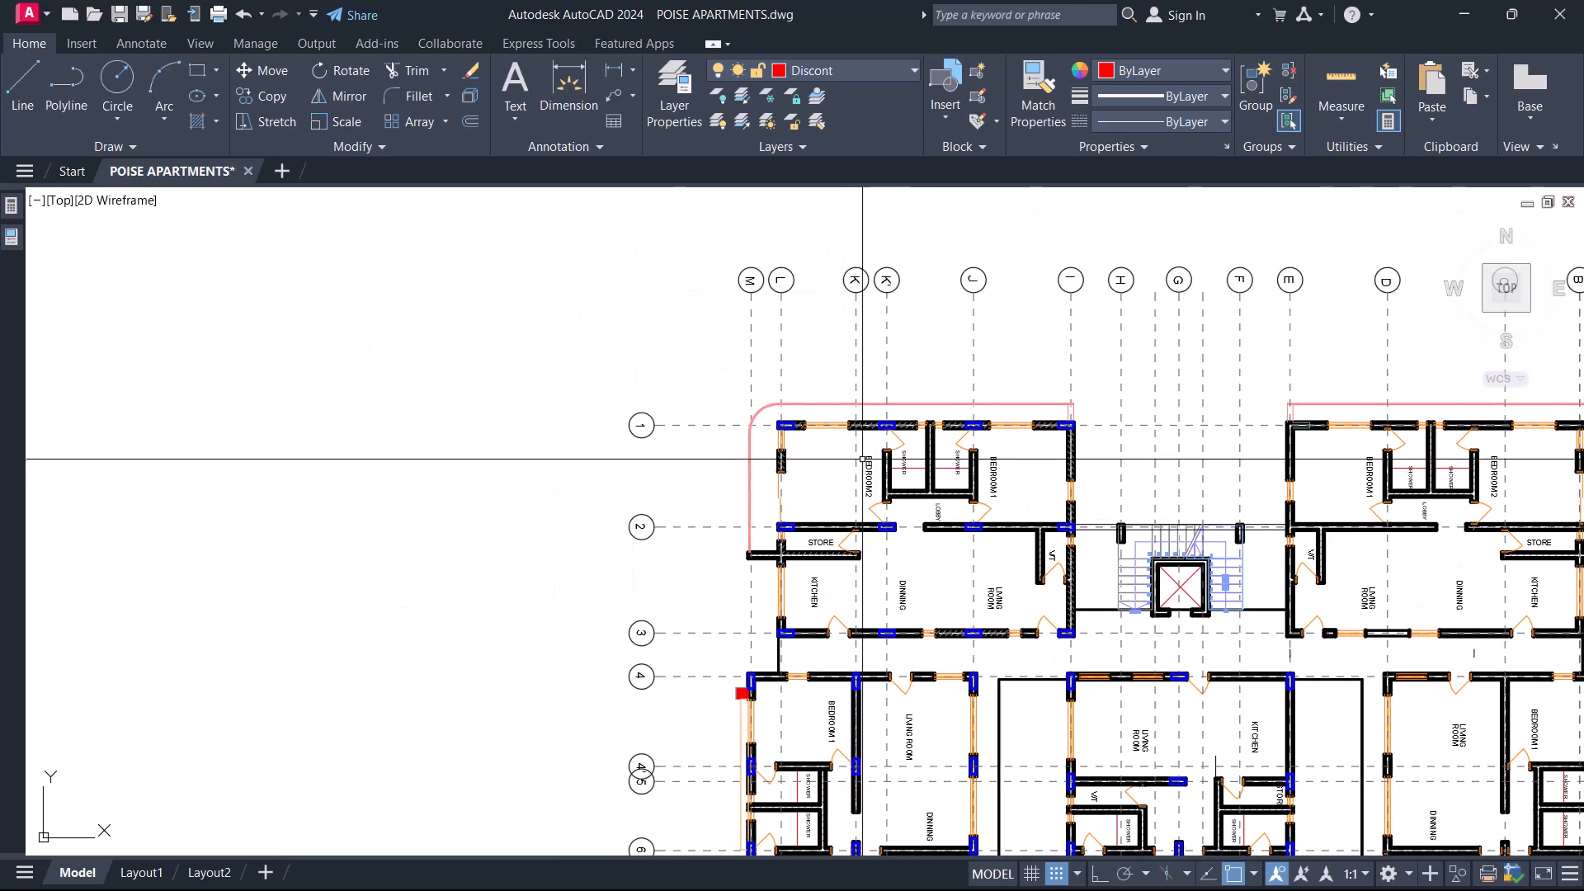
pyautogui.scroll(2, 818, 649)
pyautogui.moveTo(817, 649); pyautogui.dragTo(813, 368, button='middle')
pyautogui.scroll(4, 1054, 646)
pyautogui.moveTo(386, 459); pyautogui.dragTo(481, 556, button='middle')
pyautogui.moveTo(68, 583); pyautogui.dragTo(347, 596, button='middle')
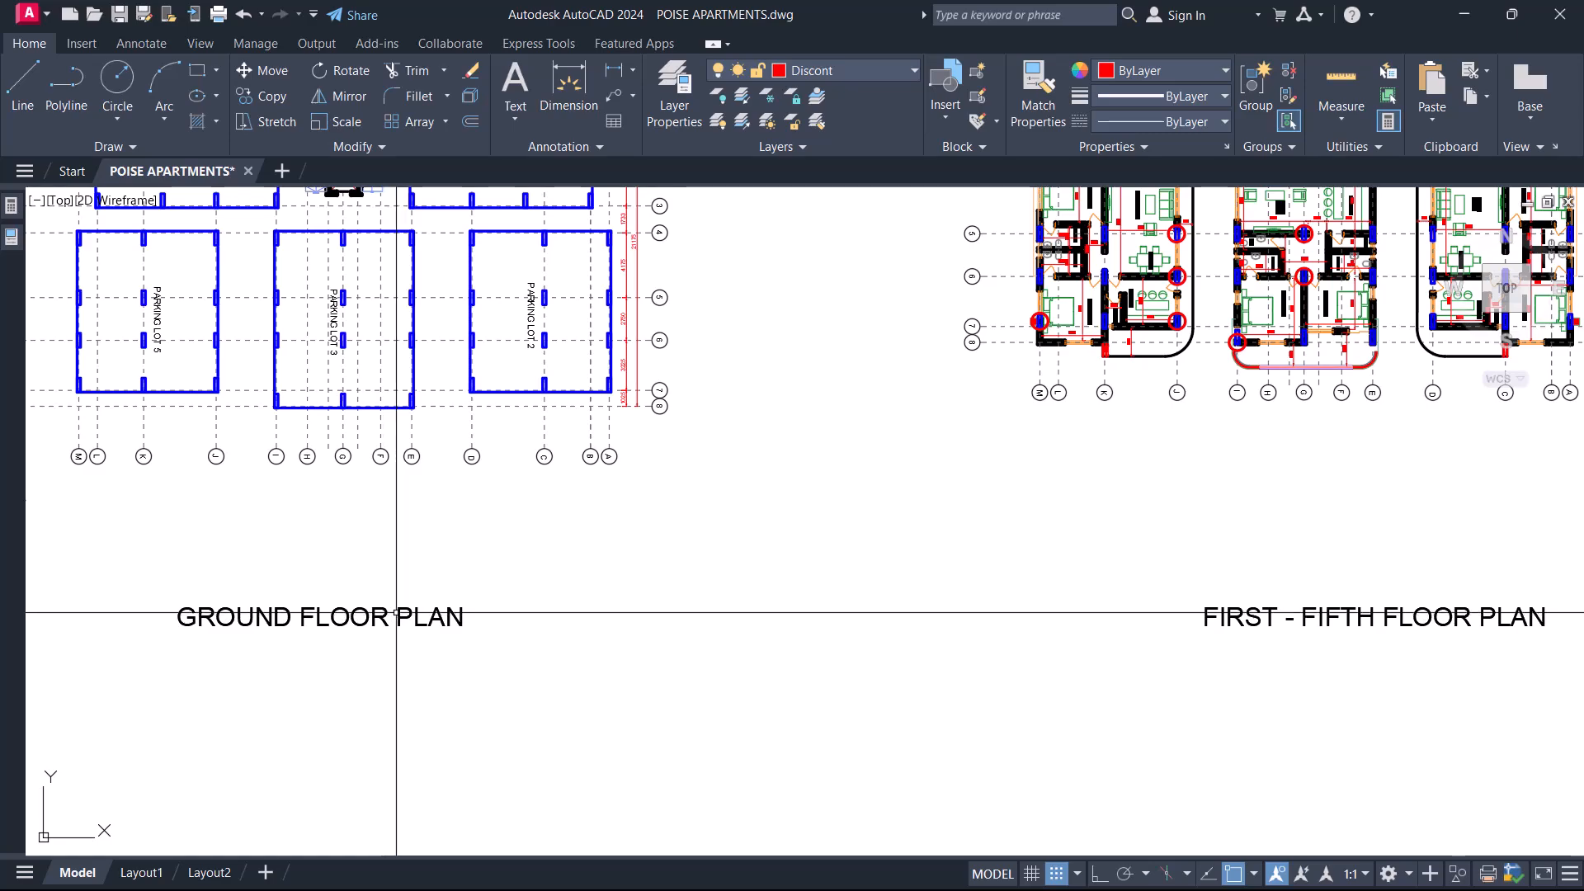
pyautogui.scroll(-8, 578, 440)
pyautogui.scroll(8, 701, 410)
pyautogui.moveTo(838, 198); pyautogui.dragTo(777, 565, button='middle')
pyautogui.scroll(4, 693, 452)
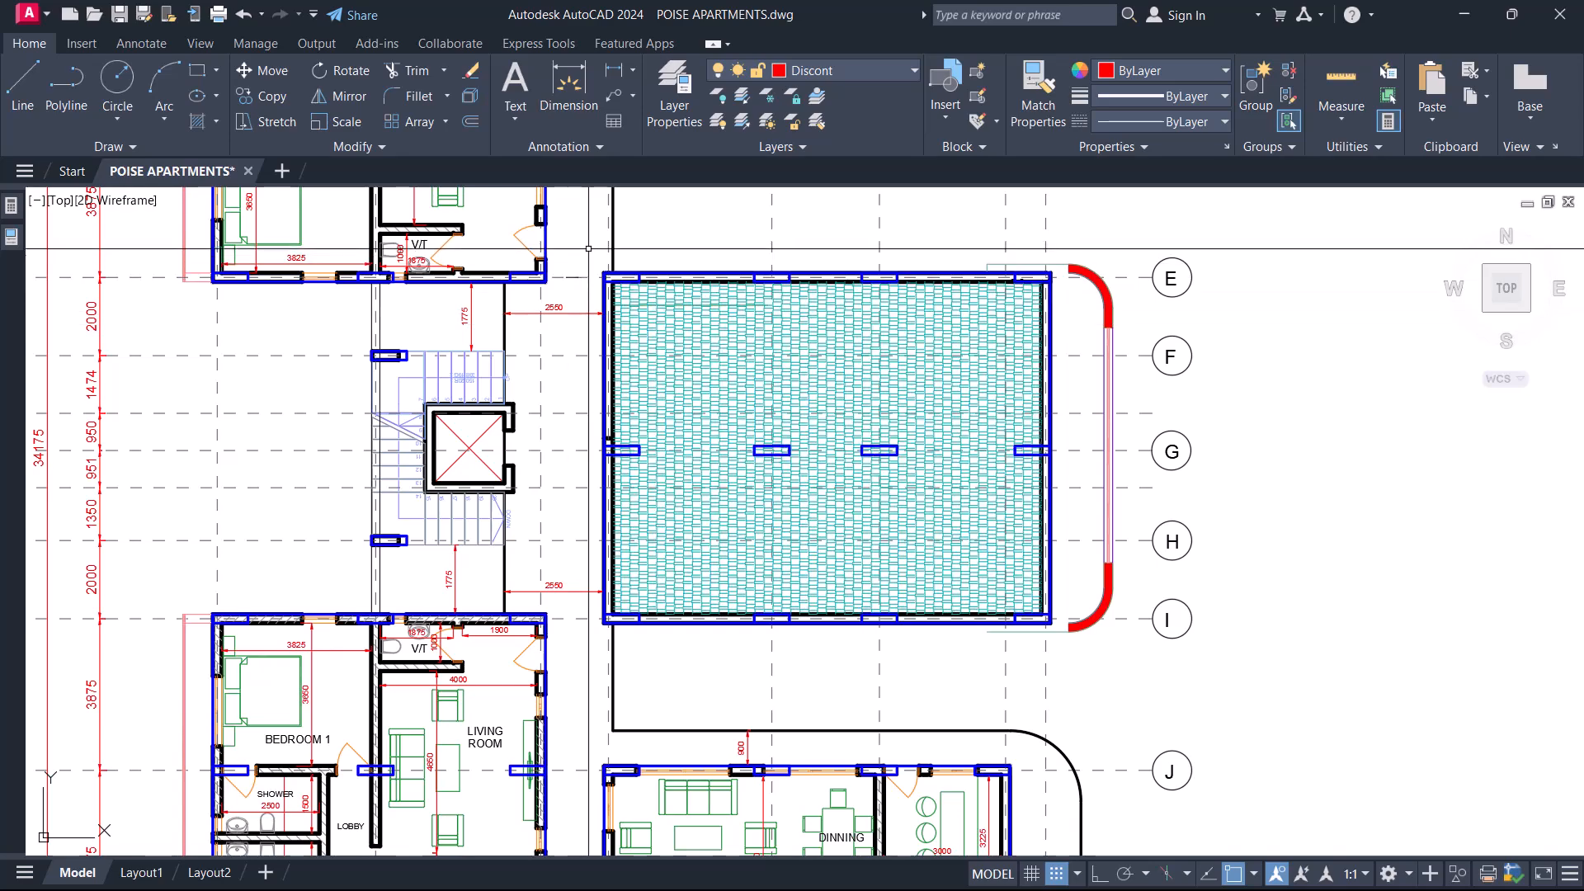
# Select the hatched central block on the sixth floor plan, compare it with the other floor plans, and check the hatch's layer.
pyautogui.click(589, 247)
pyautogui.click(1164, 651)
pyautogui.scroll(-8, 908, 528)
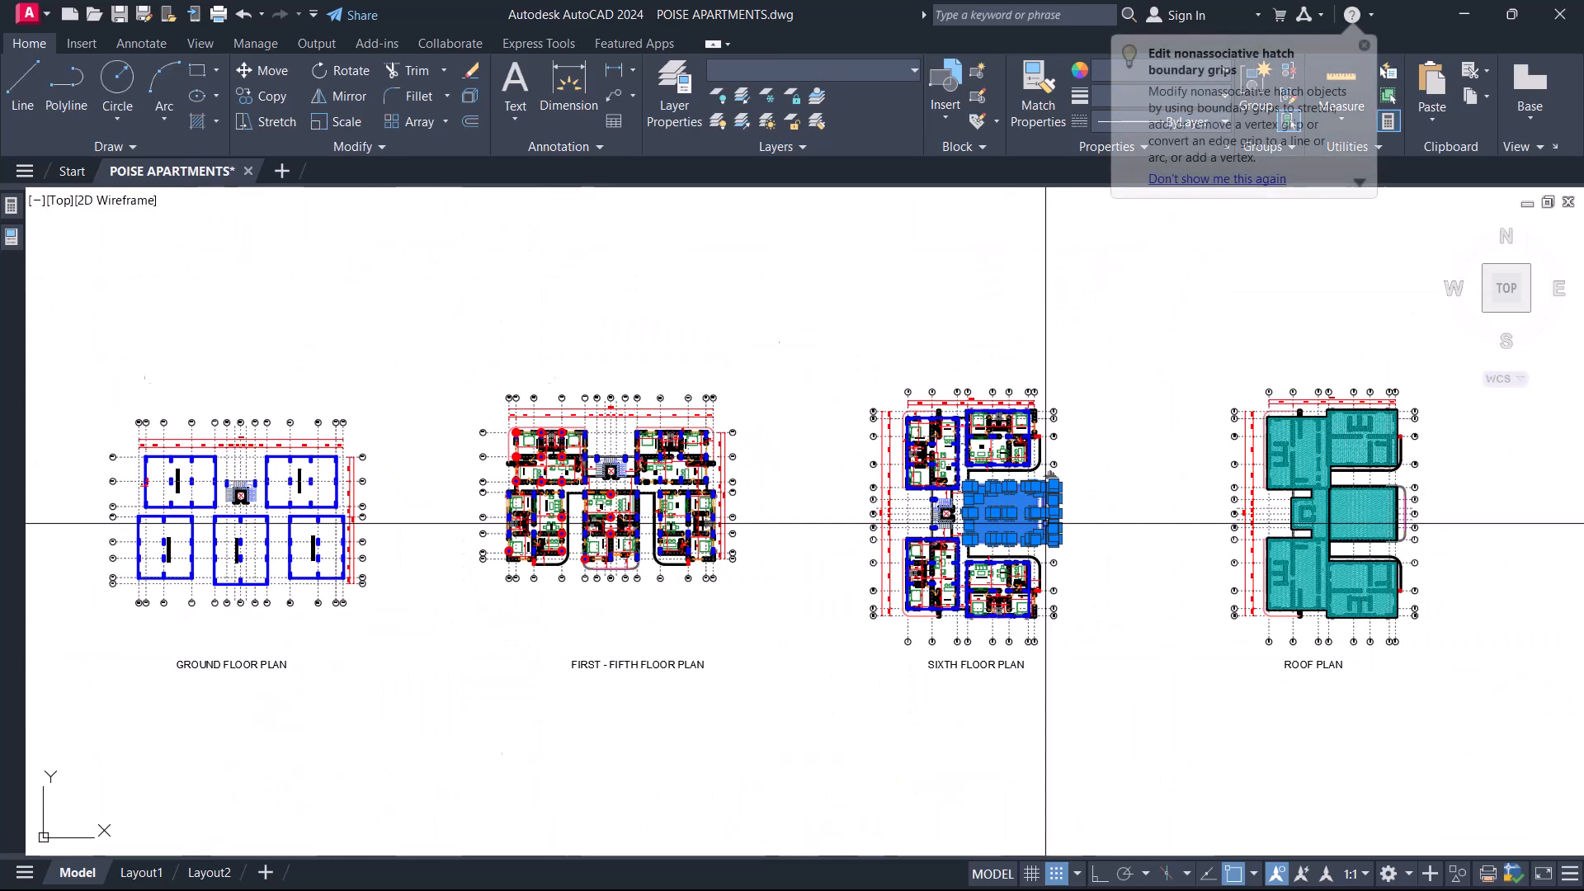
pyautogui.scroll(10, 861, 510)
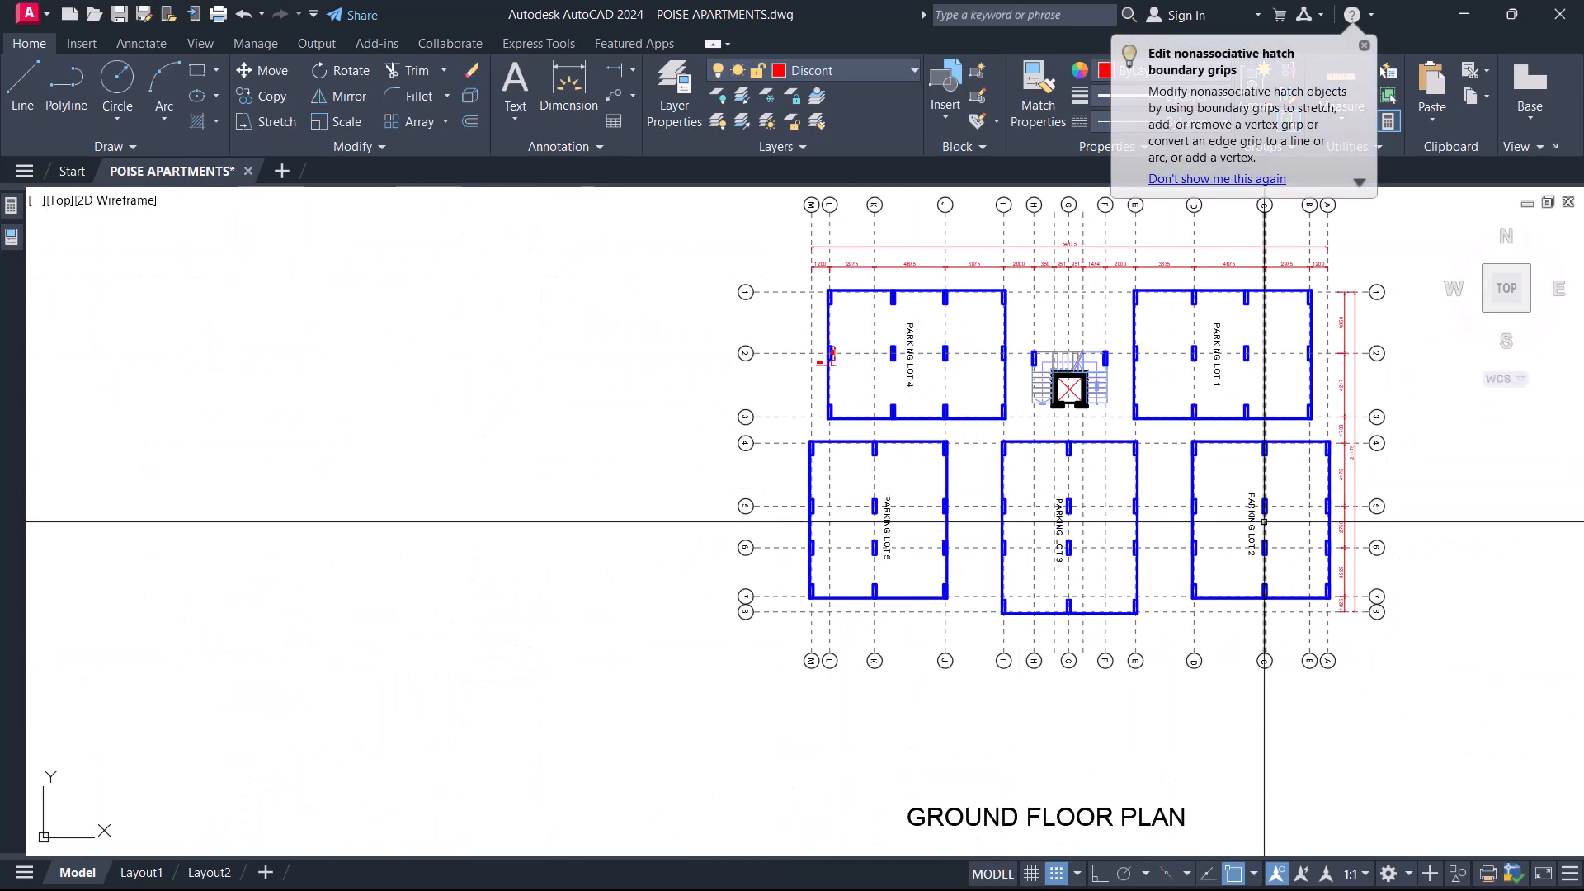
pyautogui.scroll(4, 1078, 523)
pyautogui.scroll(-4, 1078, 523)
pyautogui.scroll(-5, 832, 564)
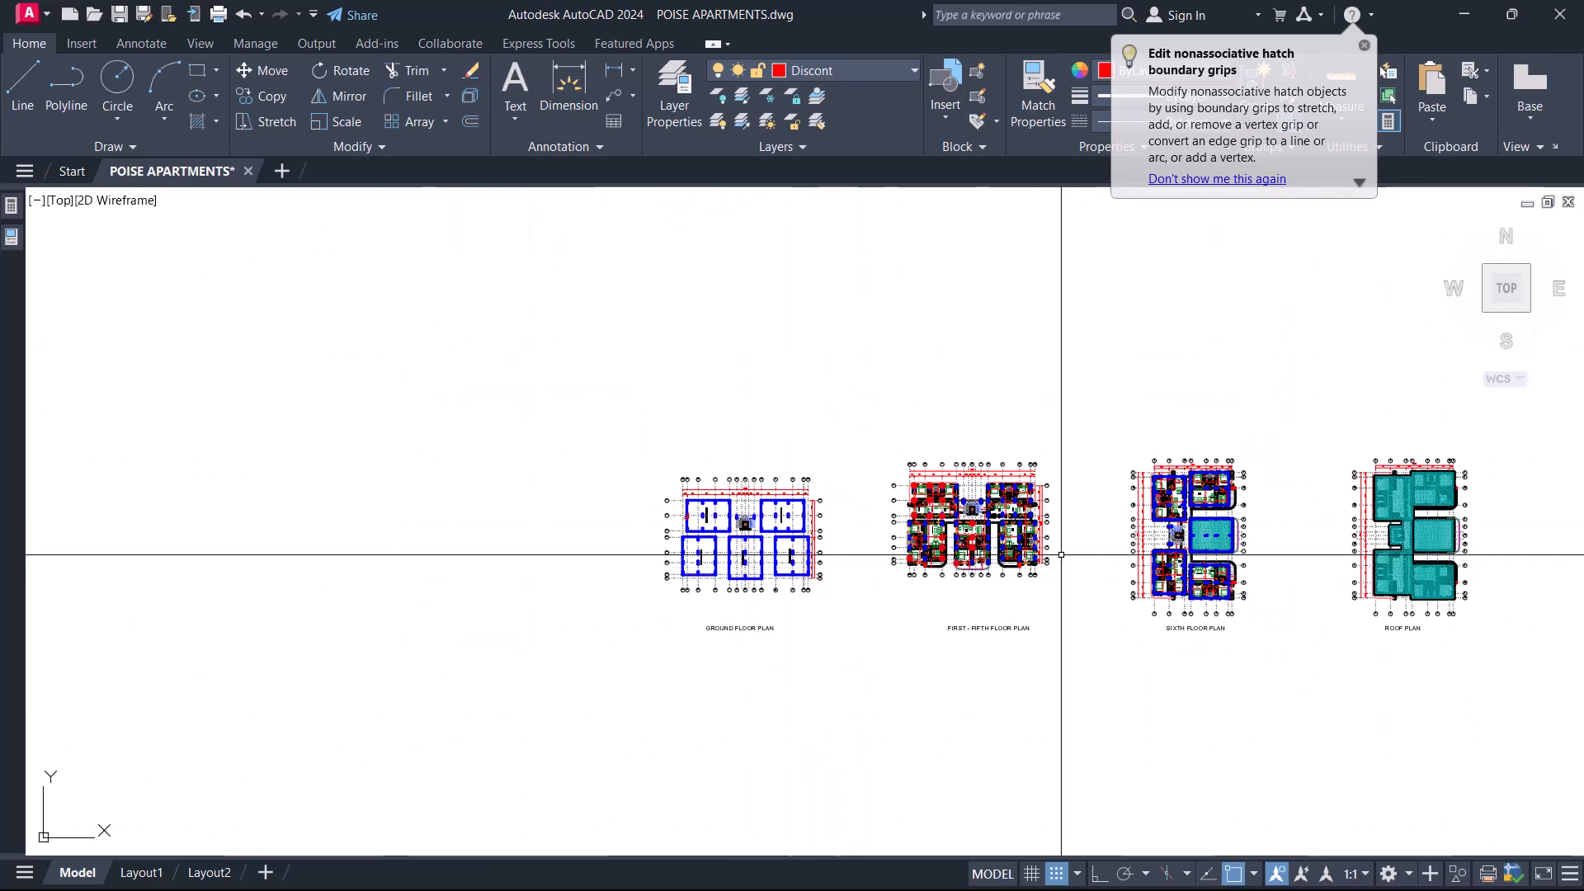
pyautogui.scroll(6, 965, 509)
pyautogui.scroll(4, 965, 509)
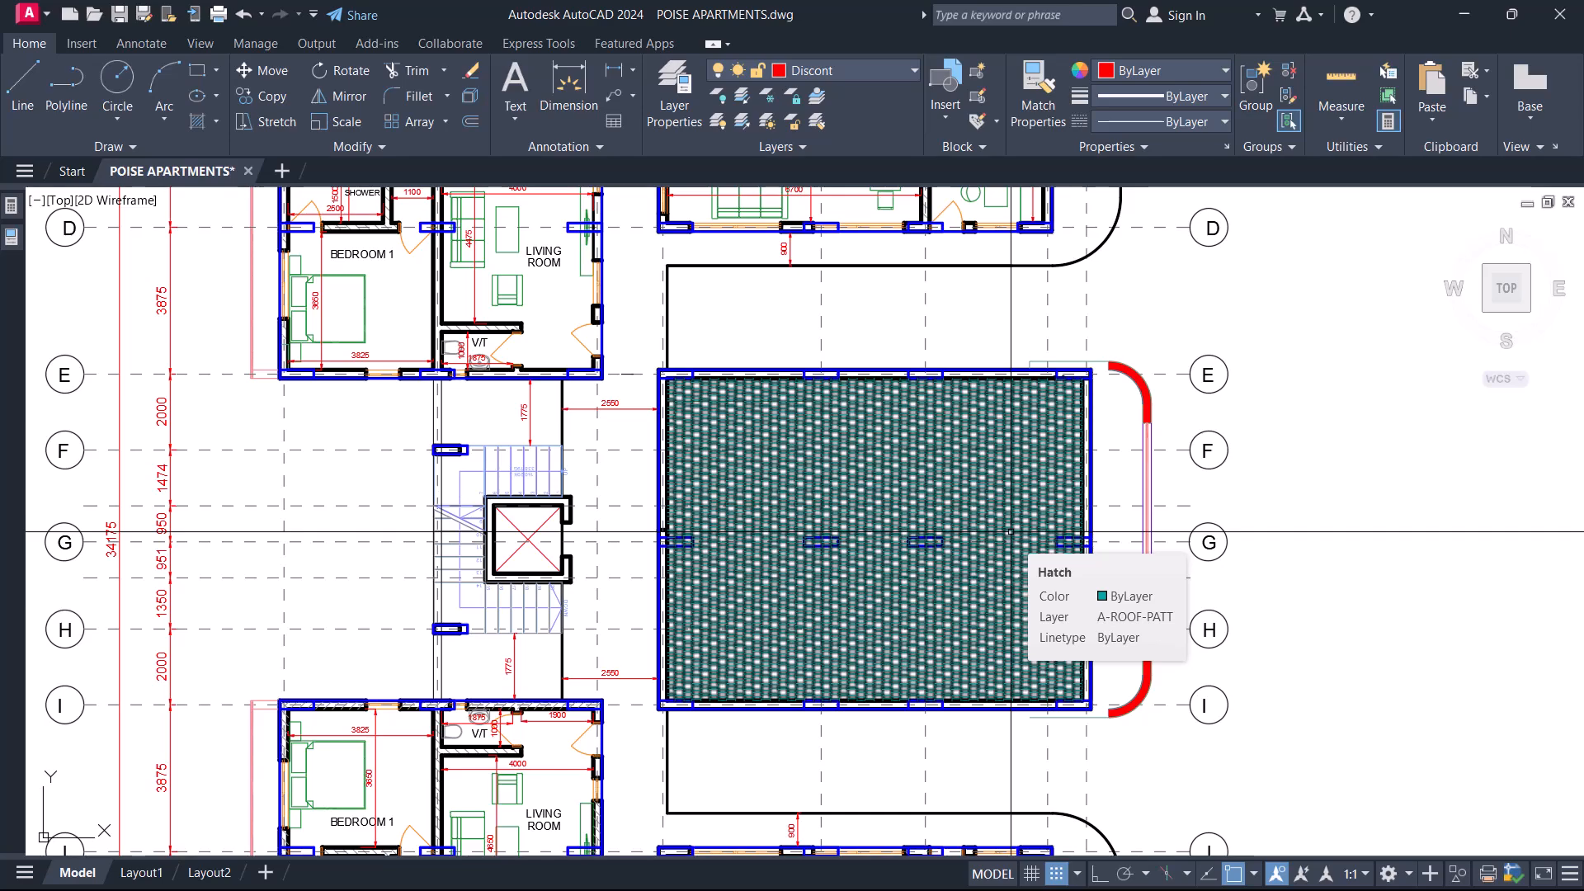
pyautogui.scroll(-7, 1010, 531)
pyautogui.scroll(10, 849, 396)
# Check which layer the living room window and the kitchen door on the first to fifth floor plan are on.
pyautogui.click(633, 343)
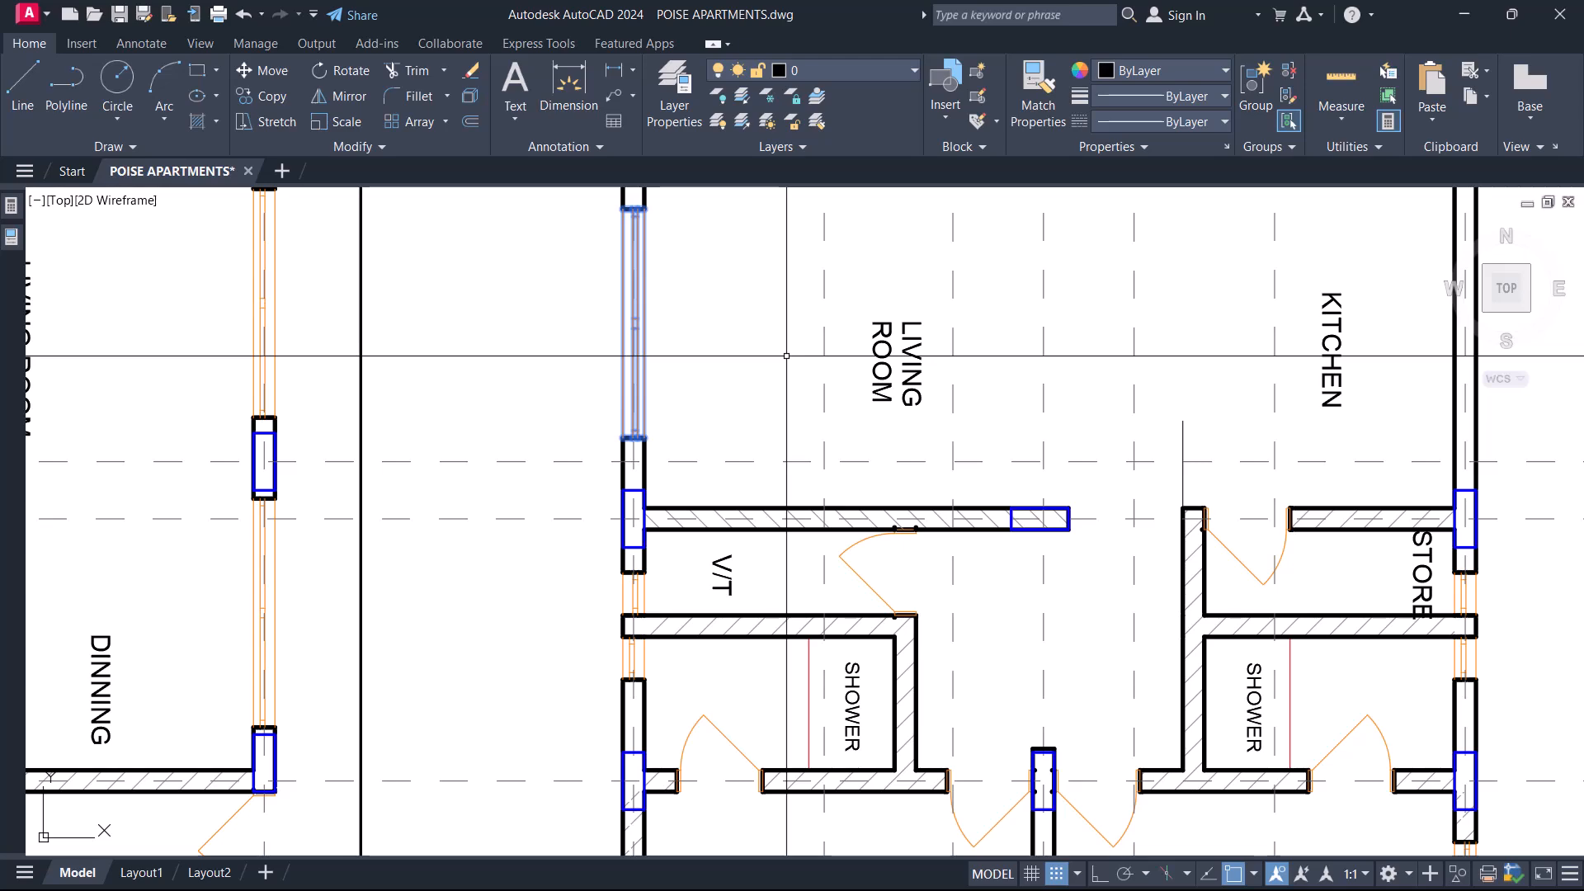
pyautogui.press('Escape')
pyautogui.scroll(-5, 787, 357)
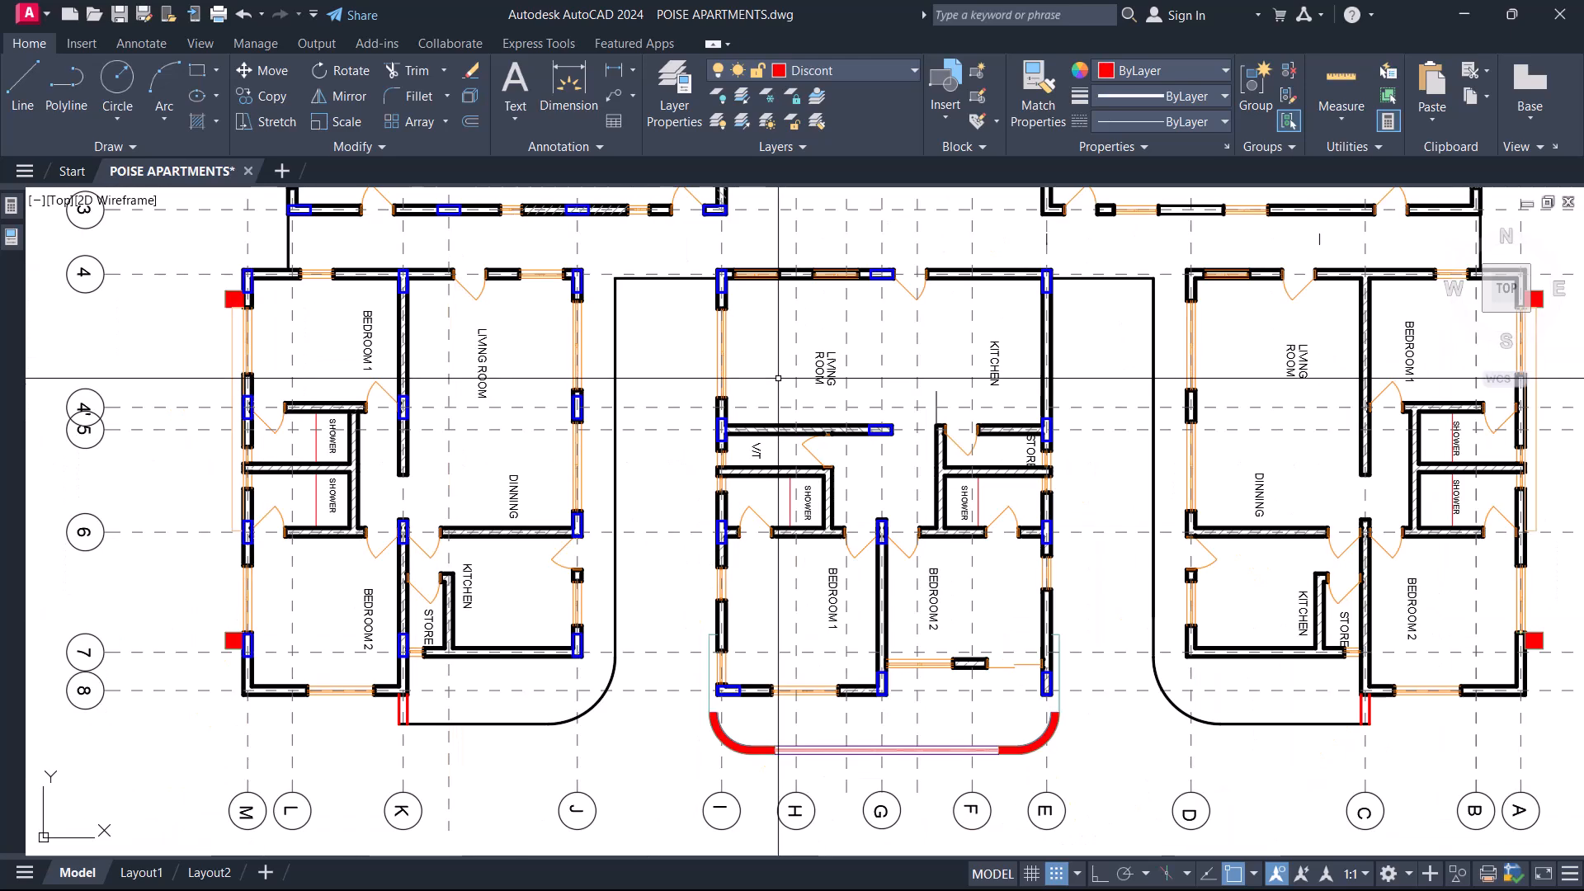
pyautogui.scroll(5, 583, 520)
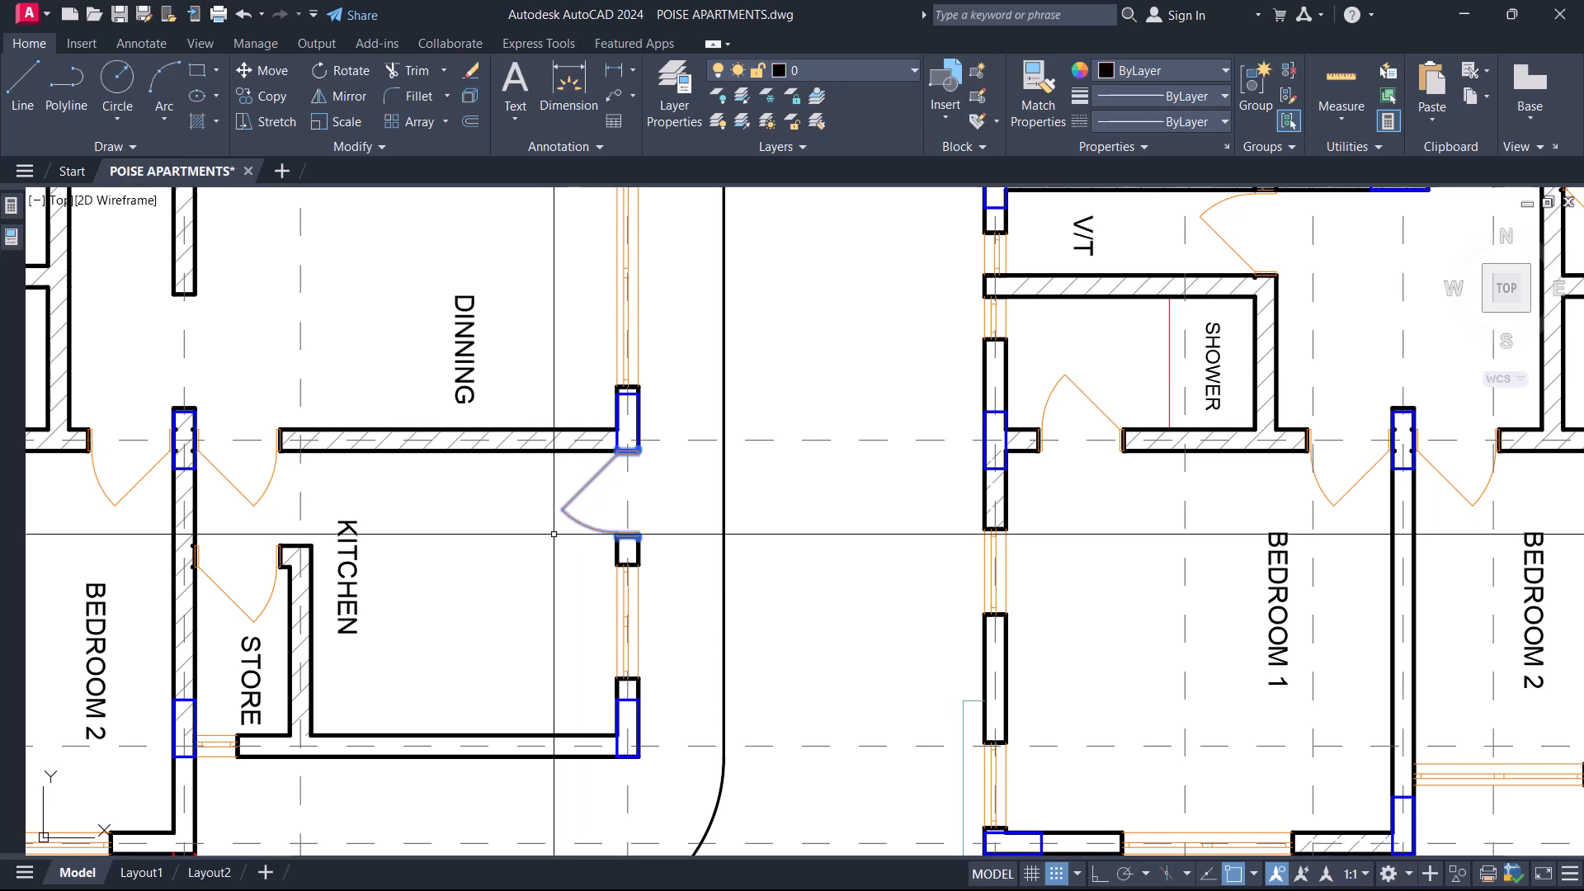
pyautogui.scroll(-5, 581, 544)
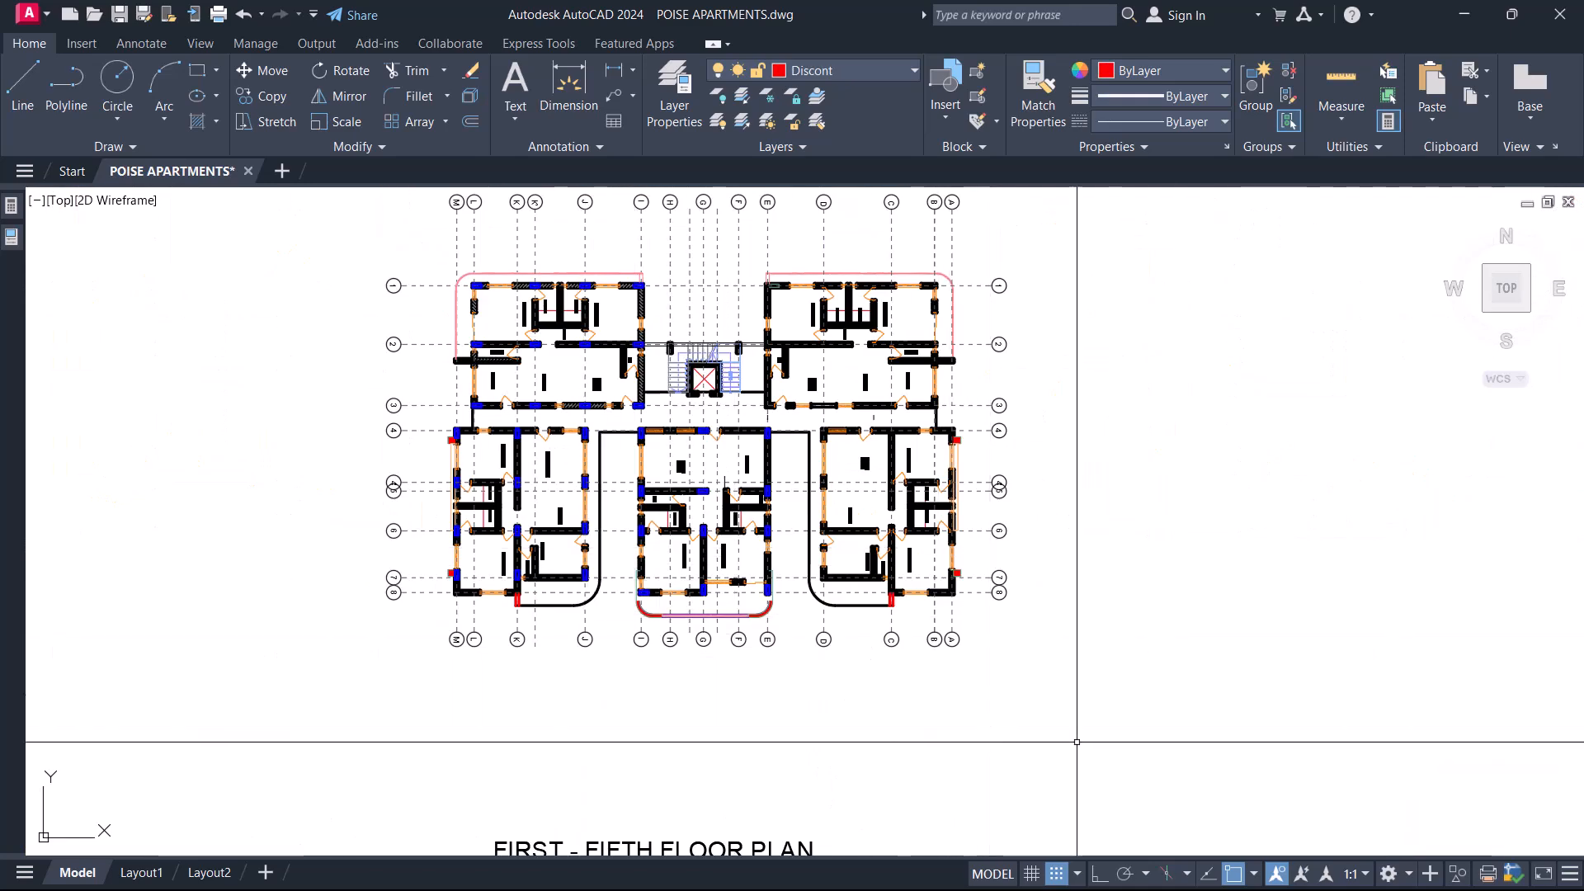
pyautogui.scroll(3, 745, 583)
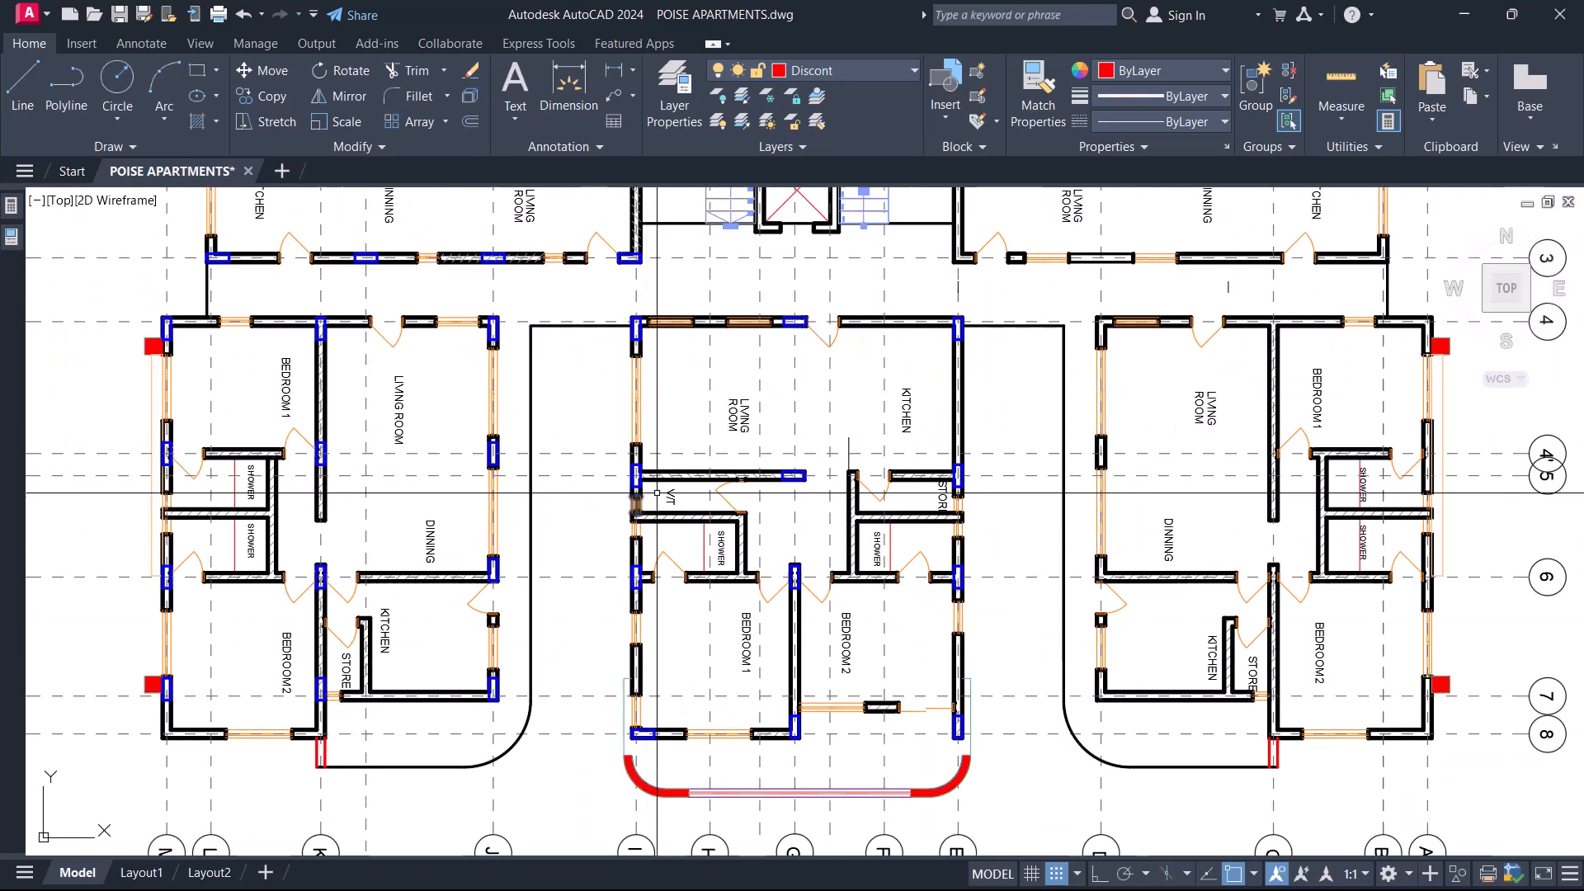
pyautogui.scroll(-3, 936, 559)
# Window-select the first to fifth floor plan, Quick Select the block references on layer 0, and delete those doors and windows.
pyautogui.click(1212, 750)
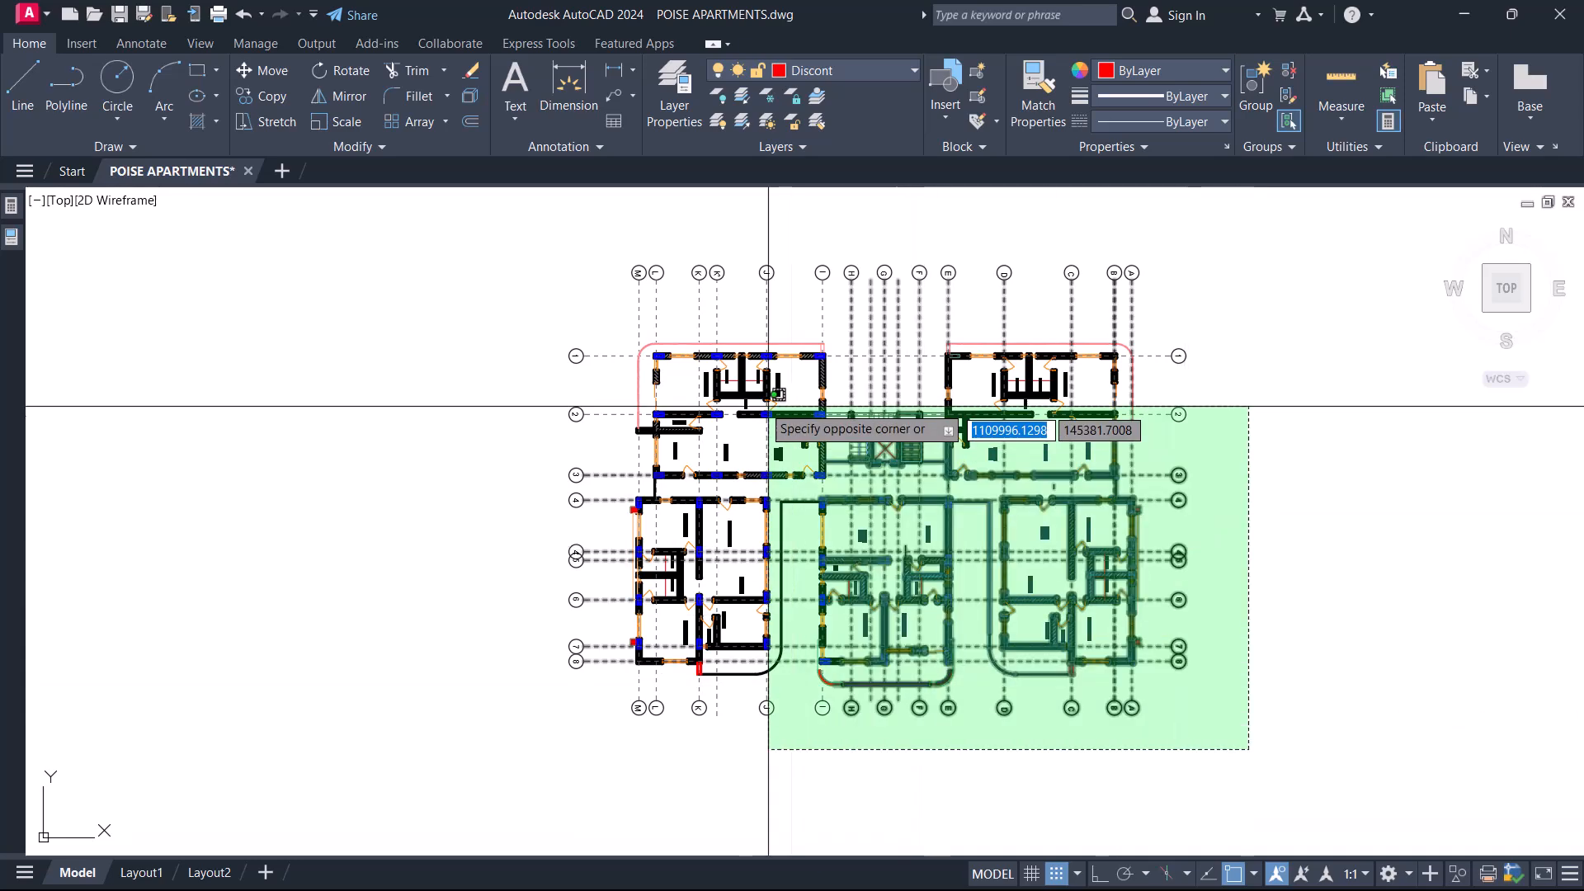
pyautogui.click(615, 330)
pyautogui.rightClick(621, 324)
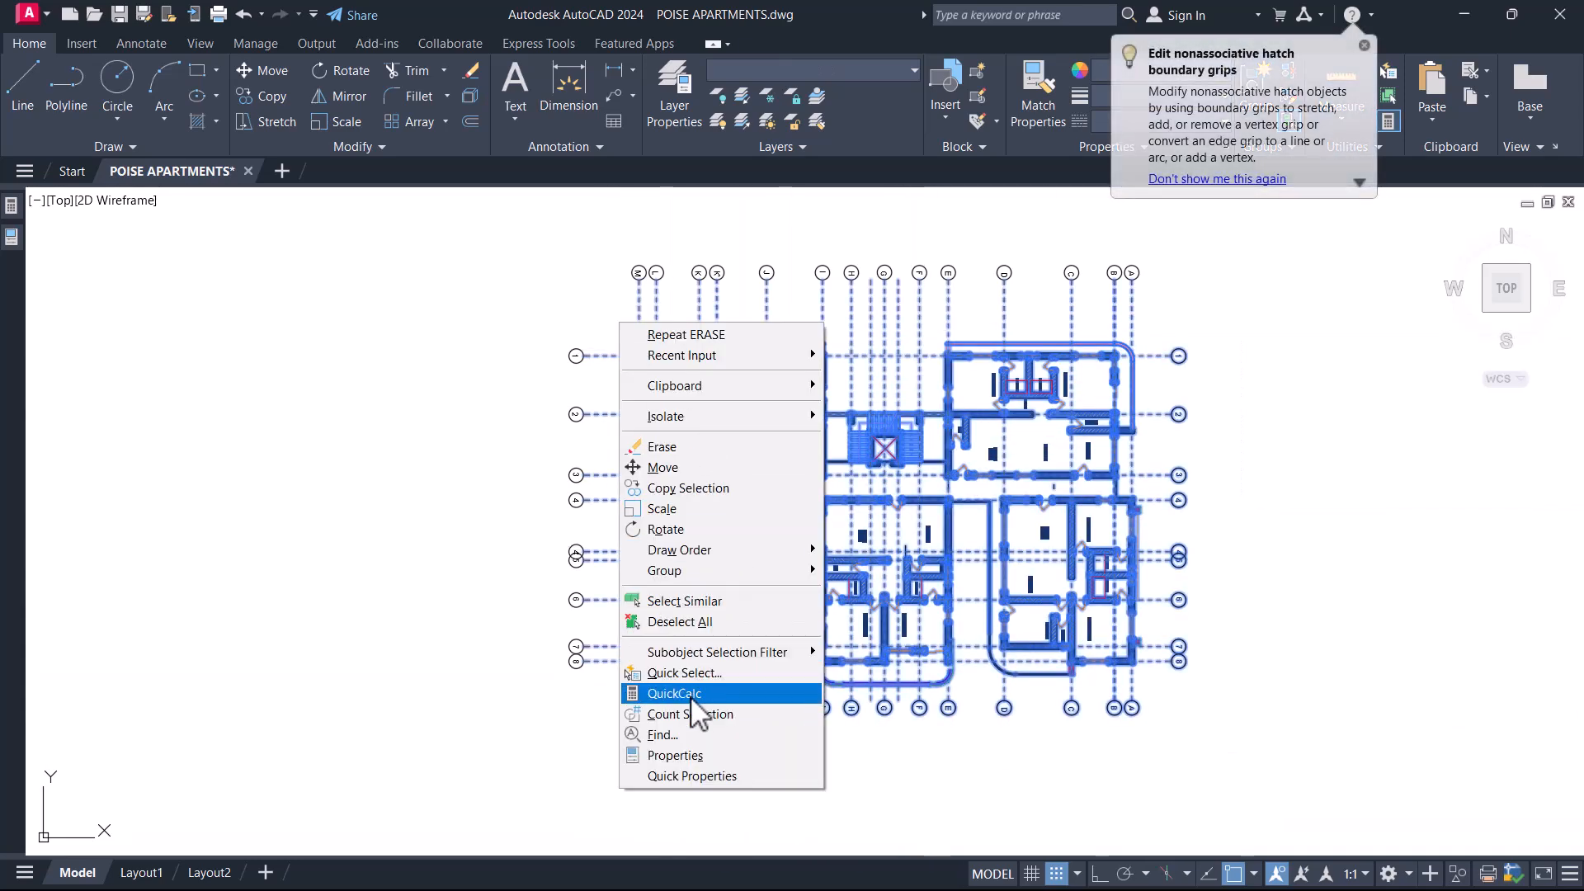
pyautogui.click(685, 673)
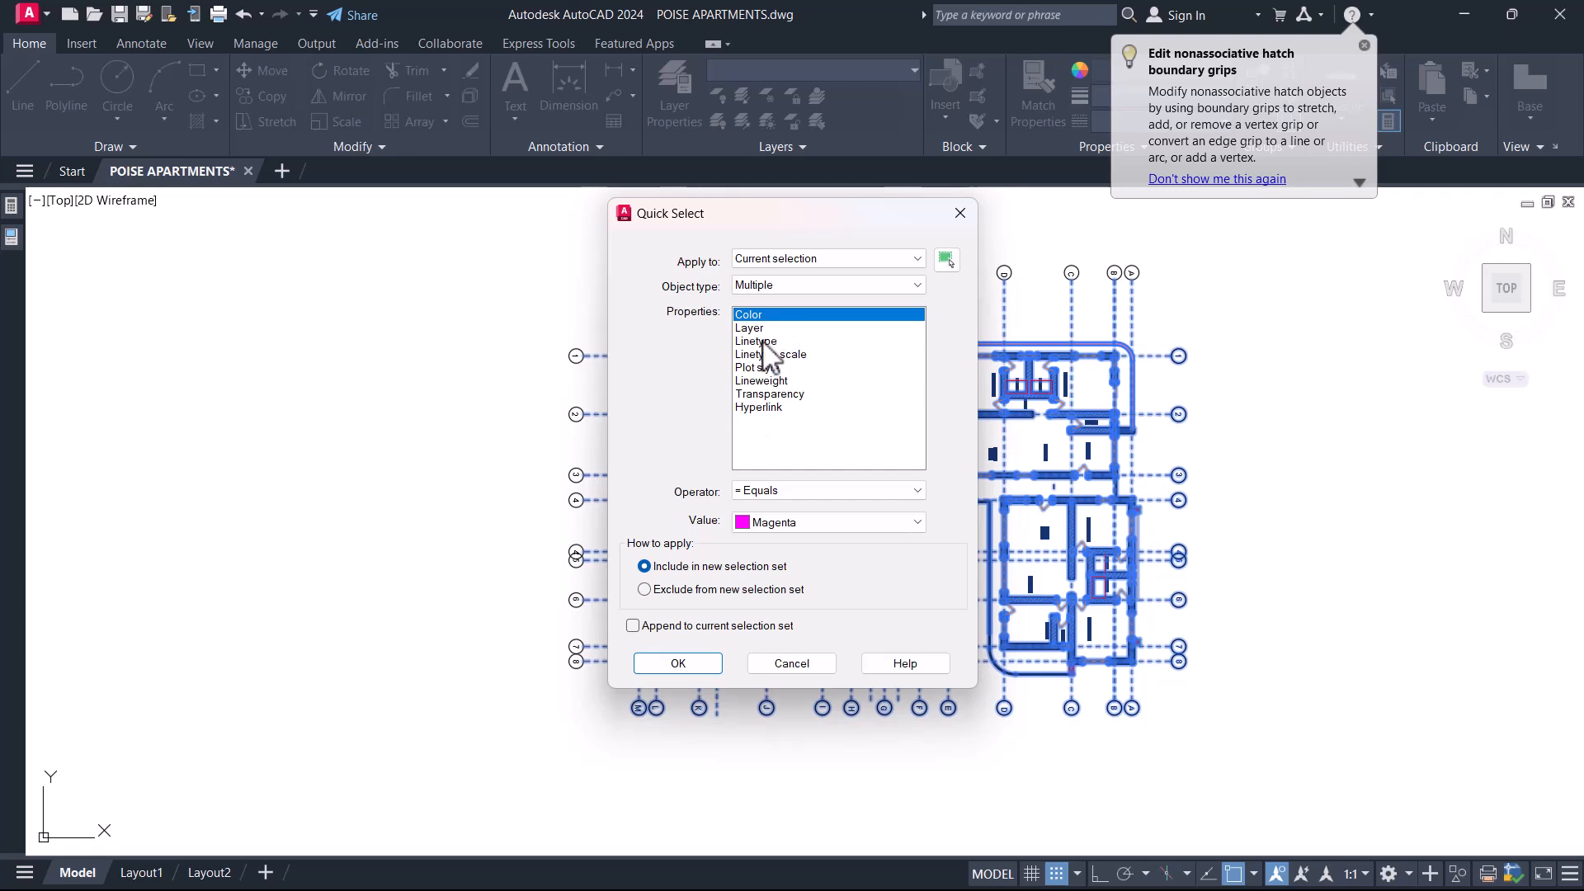
pyautogui.click(783, 523)
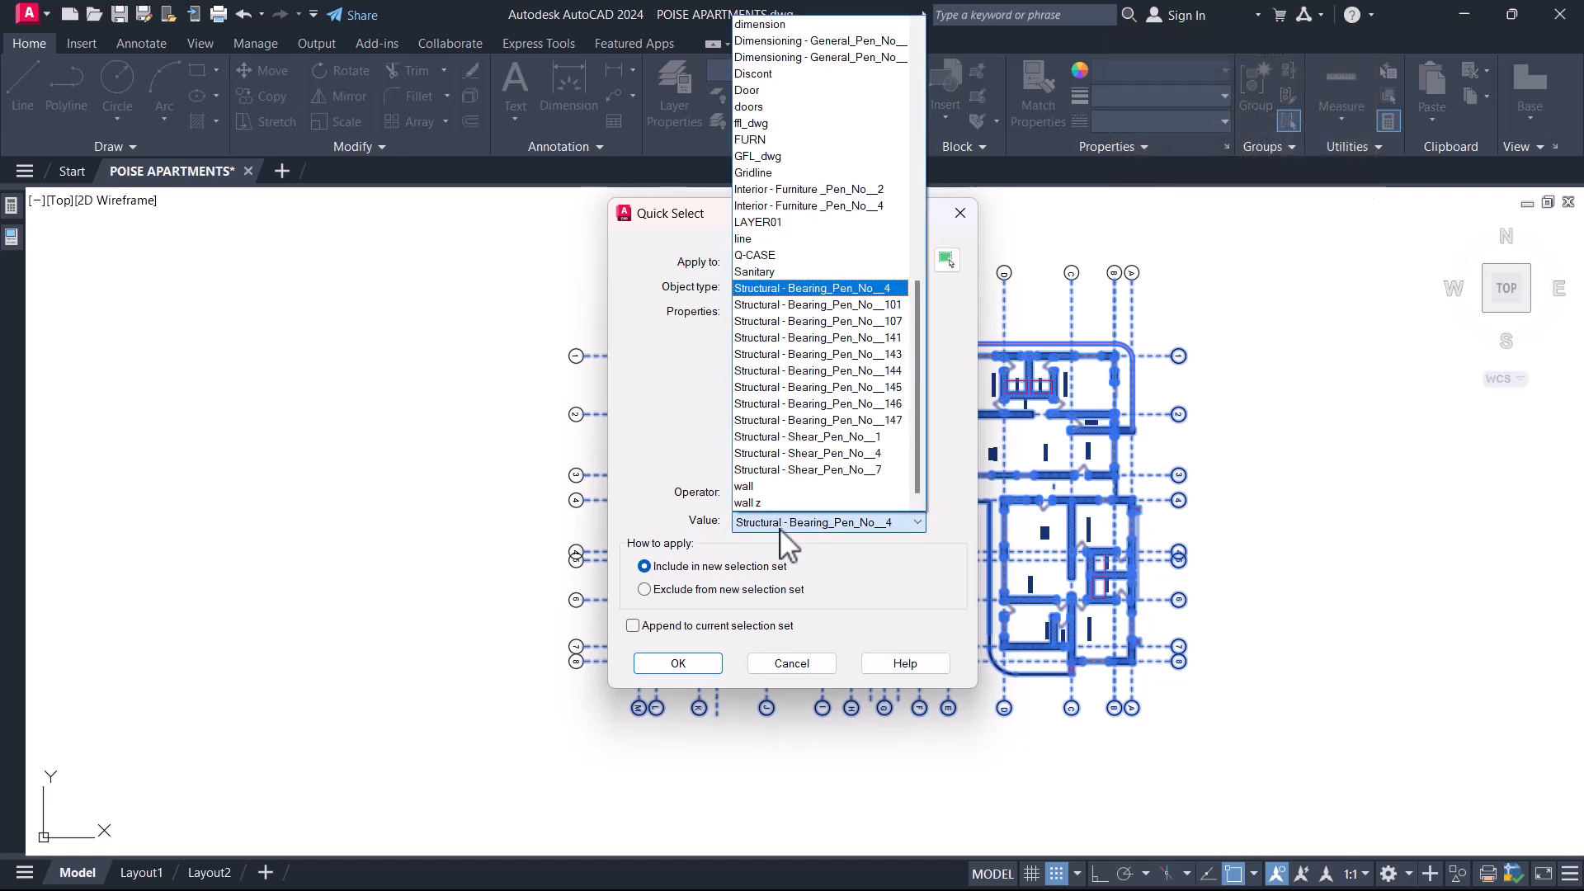
pyautogui.press('Home')
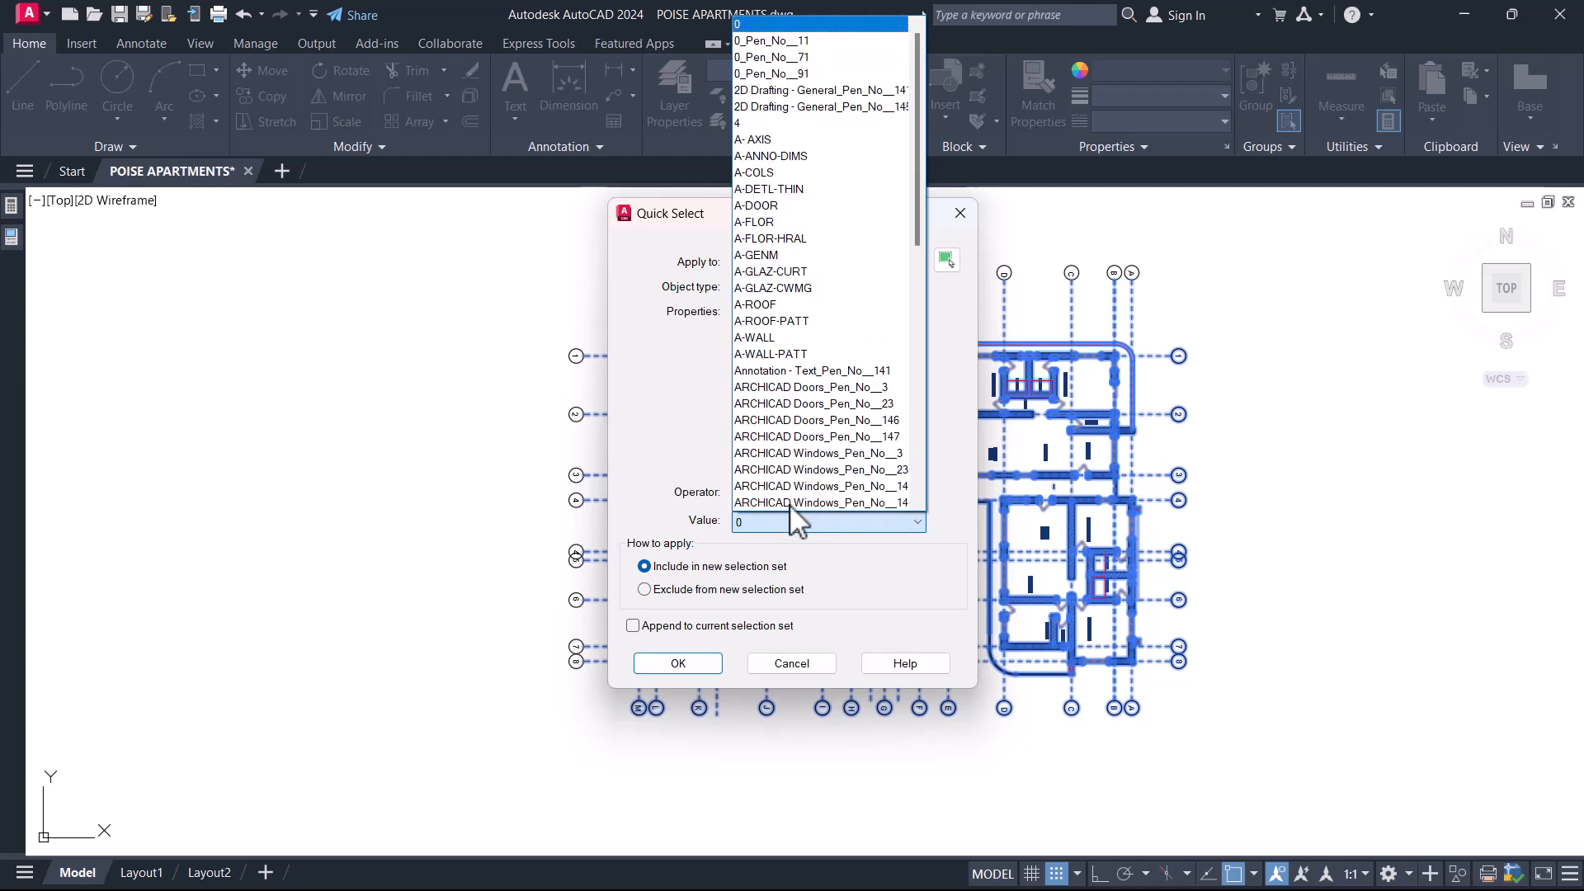
pyautogui.click(669, 664)
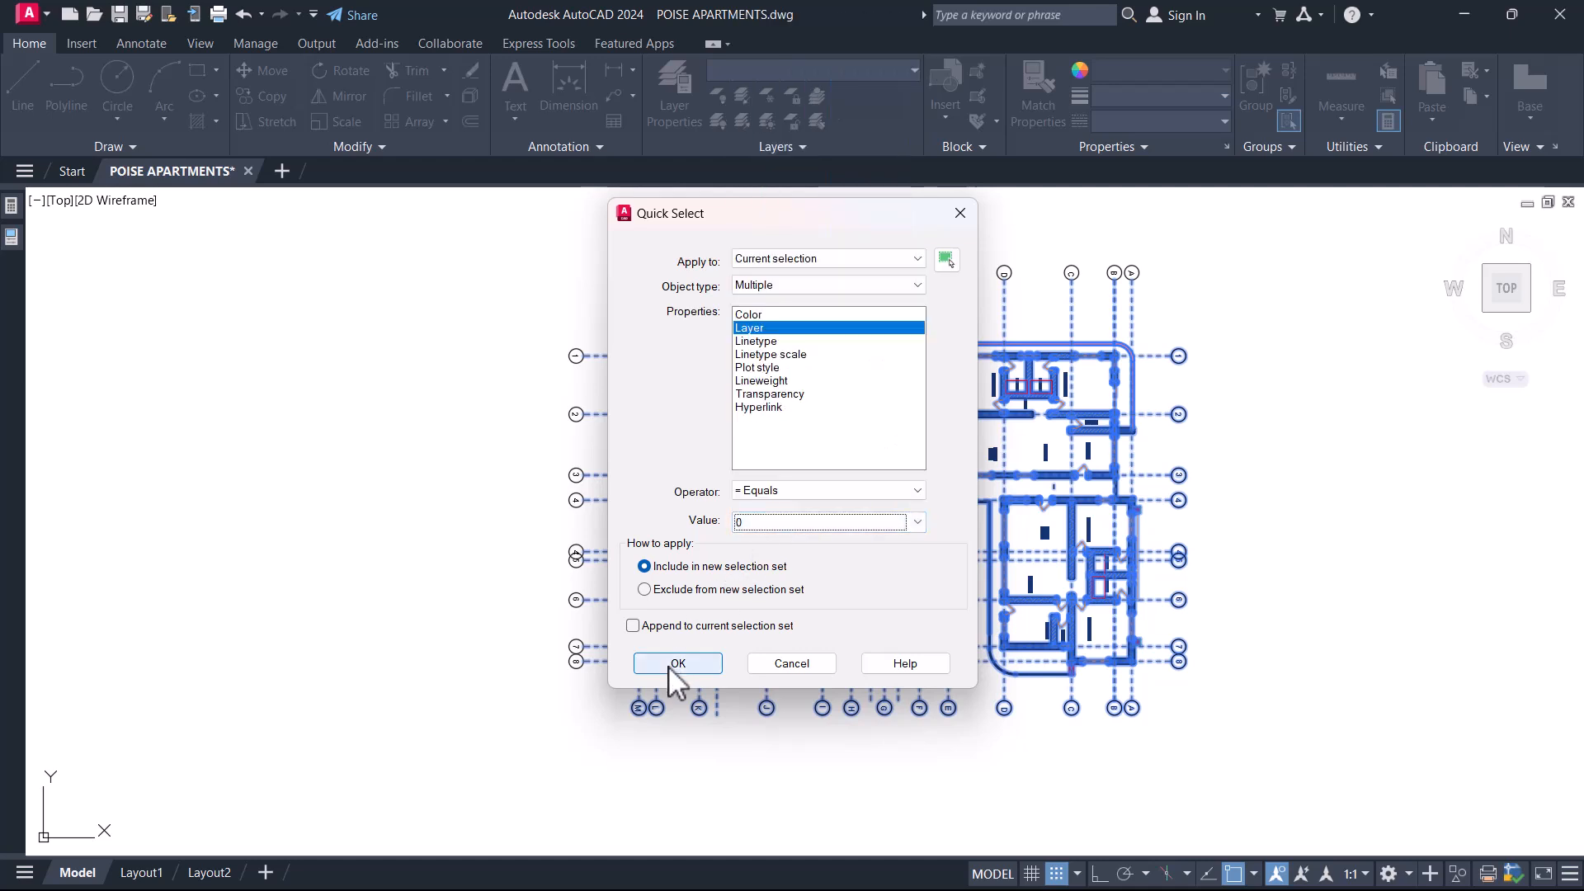
pyautogui.click(785, 284)
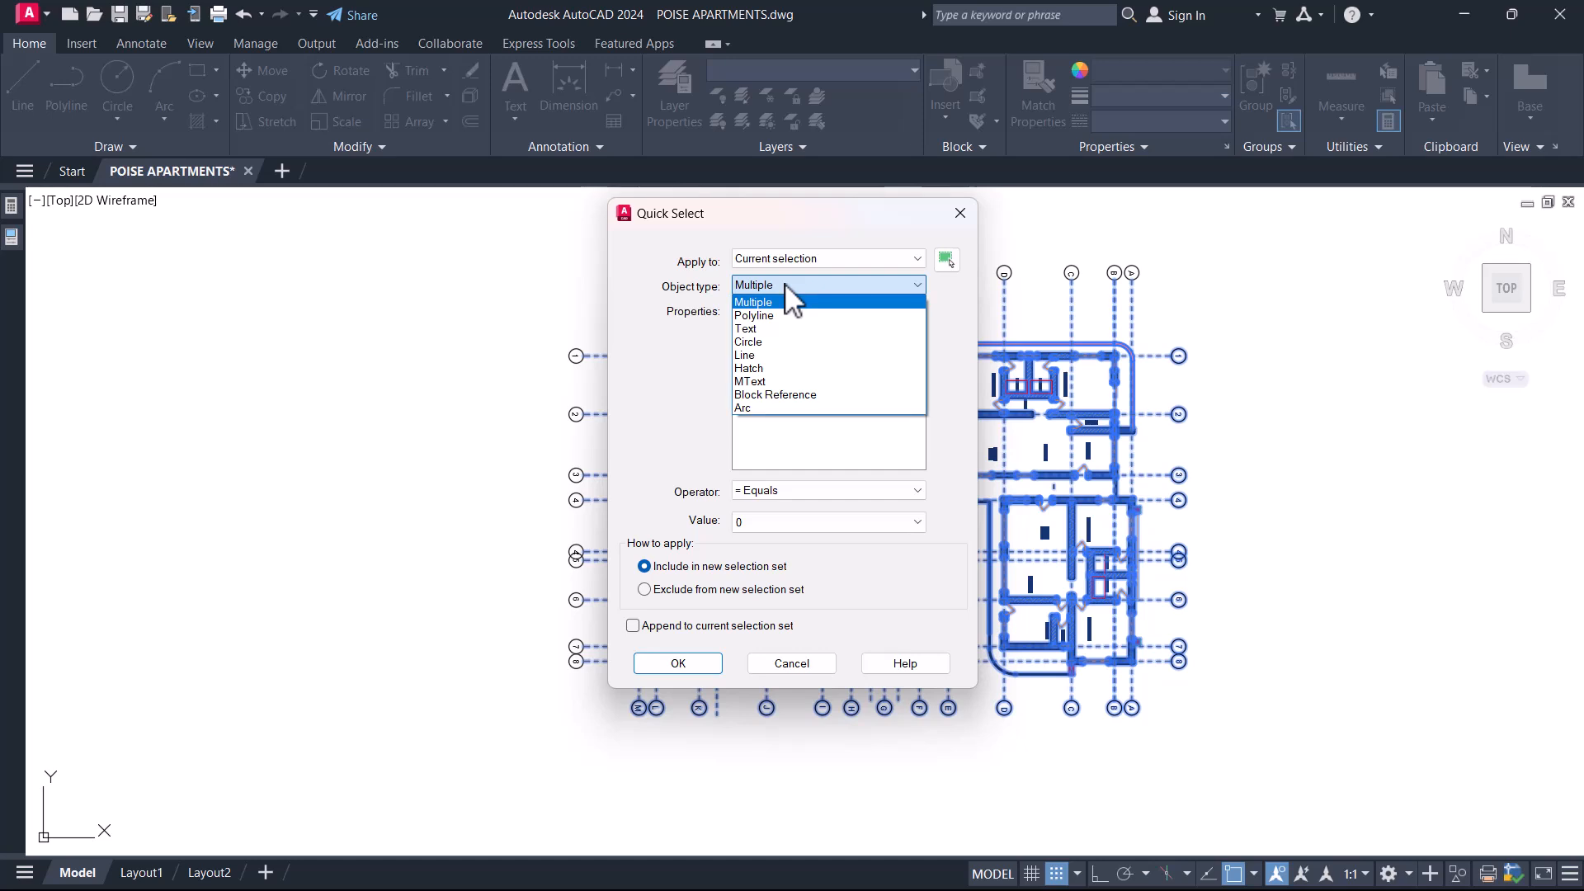
pyautogui.click(756, 396)
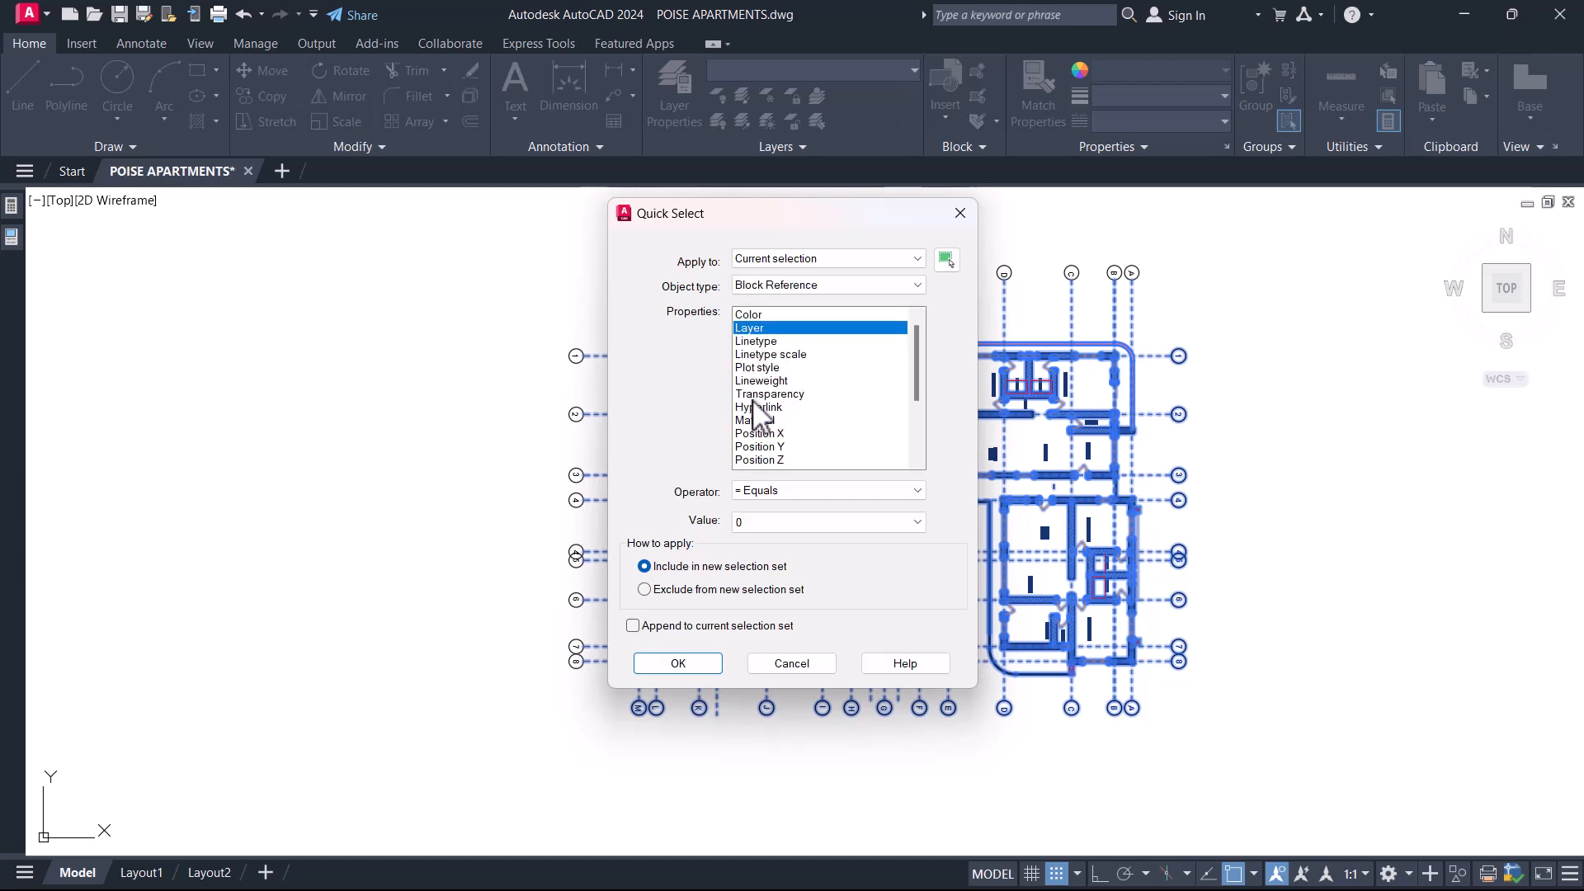
pyautogui.click(678, 665)
pyautogui.scroll(6, 833, 373)
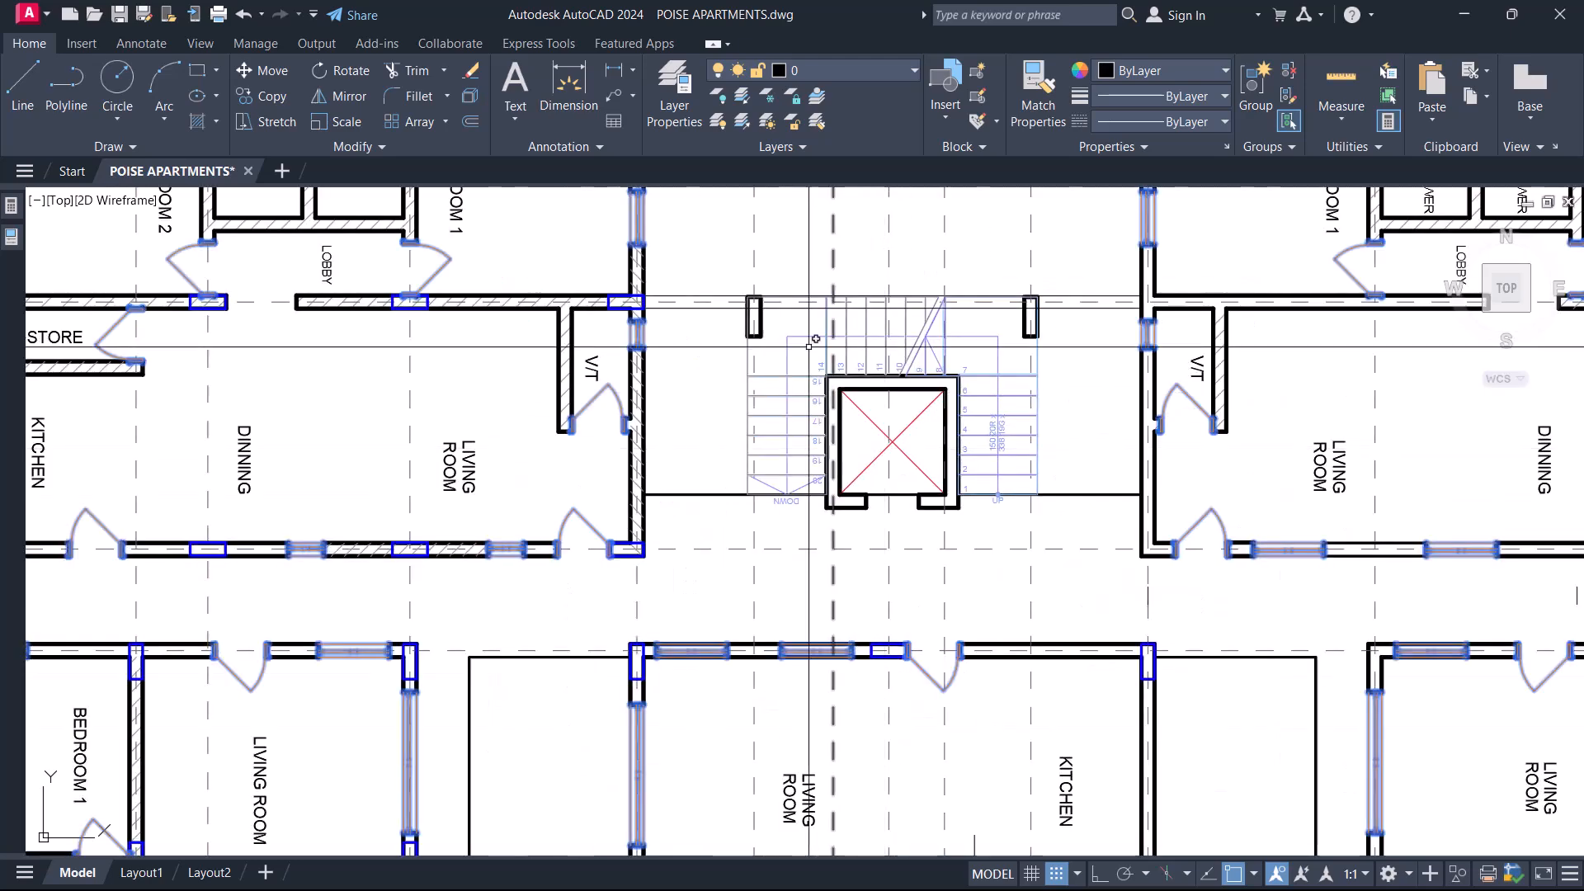
pyautogui.scroll(-7, 833, 373)
pyautogui.moveTo(540, 686); pyautogui.dragTo(562, 670, button='middle')
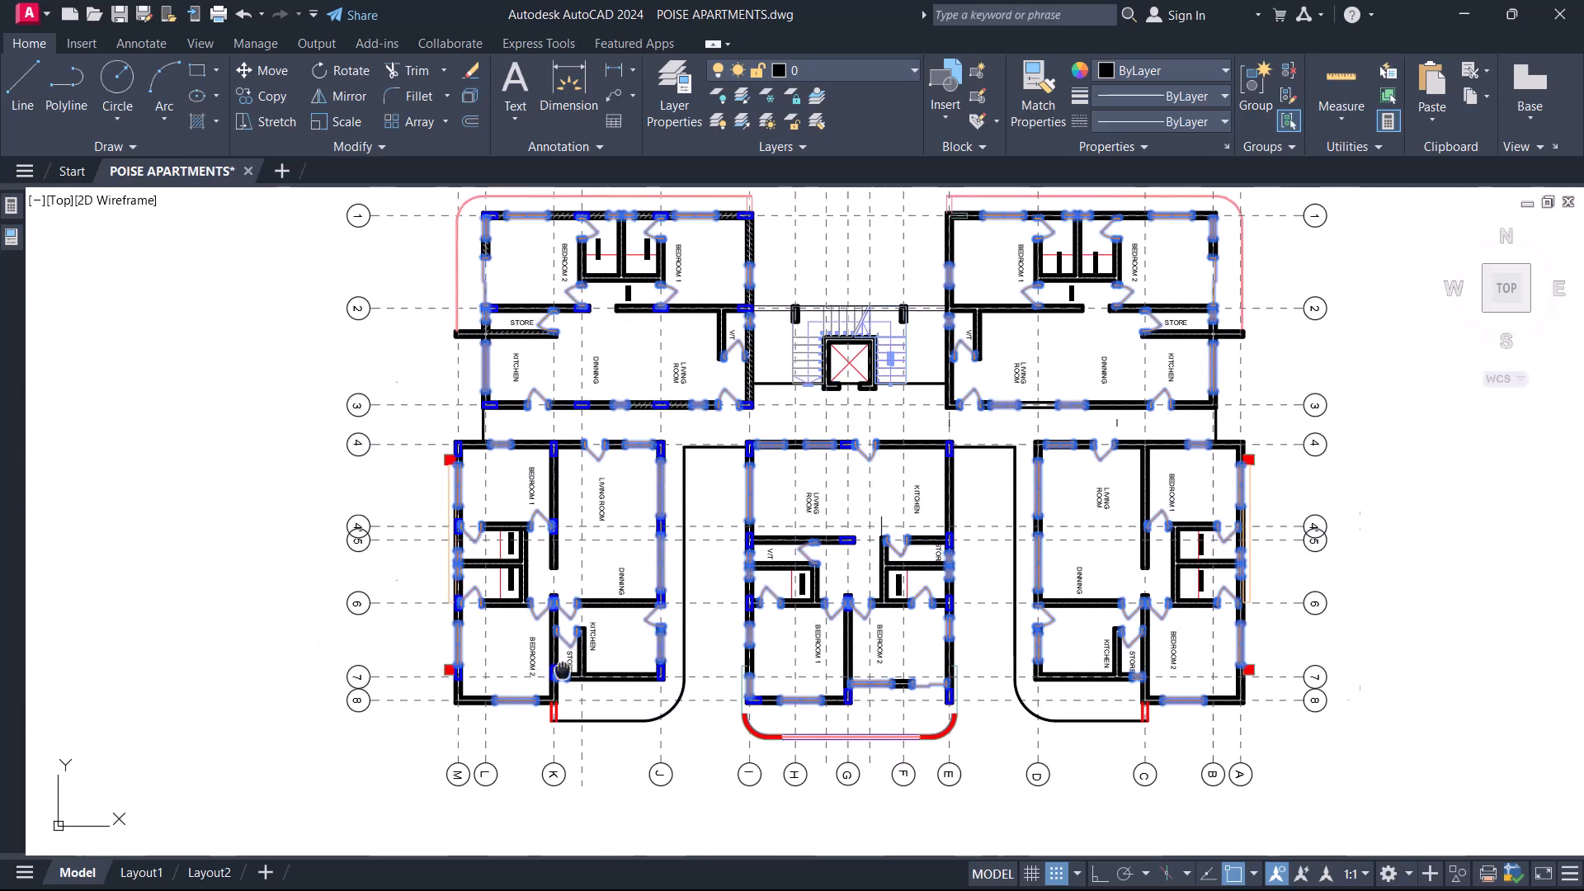
pyautogui.scroll(4, 562, 670)
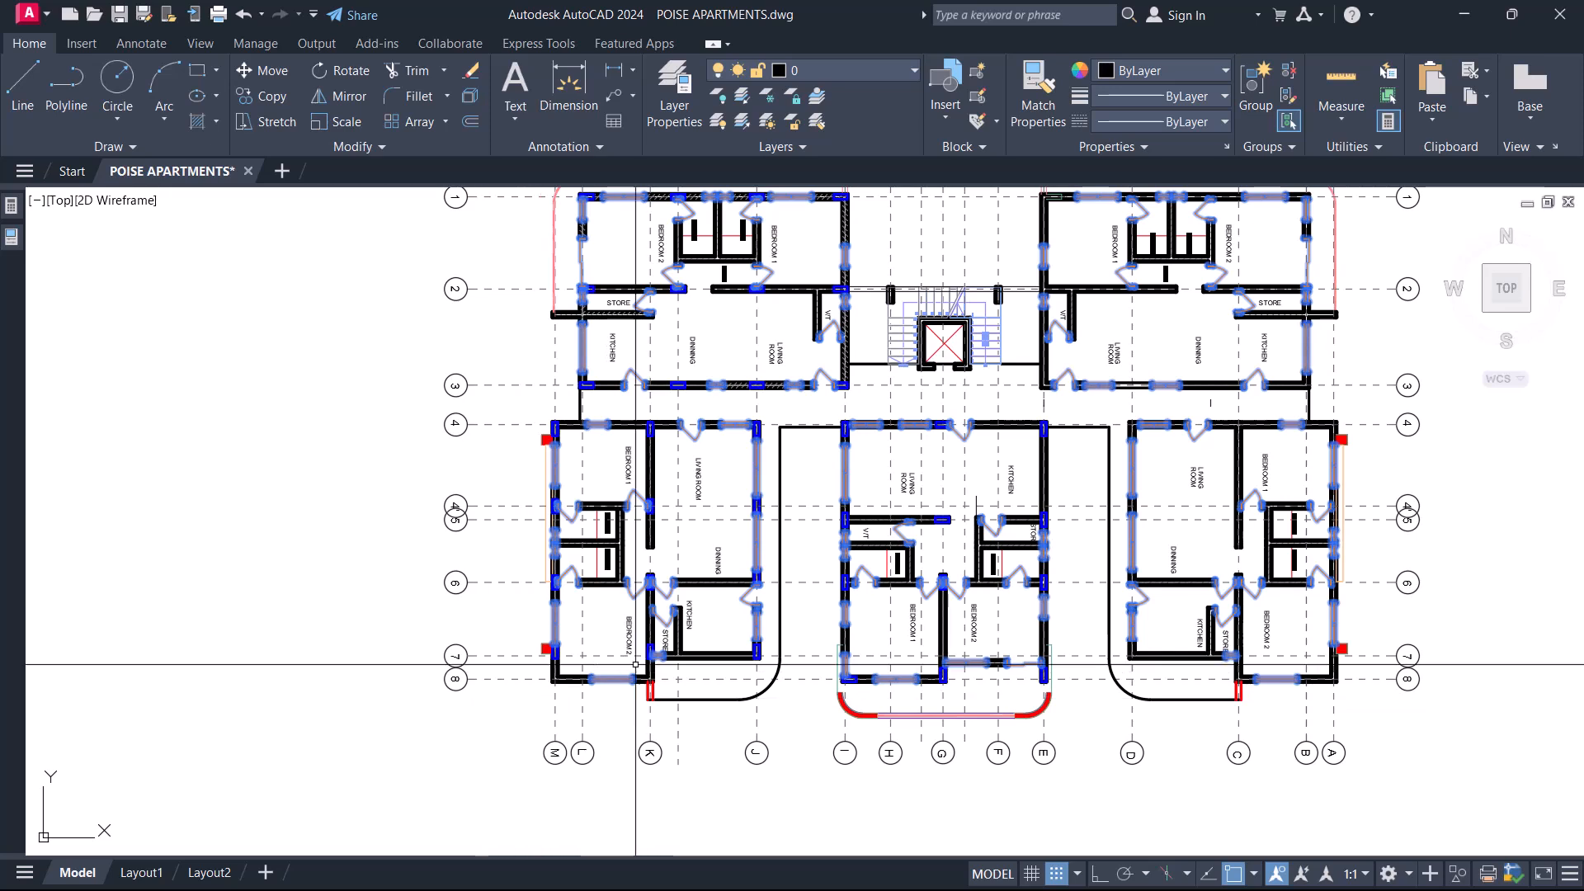
pyautogui.press('Return')
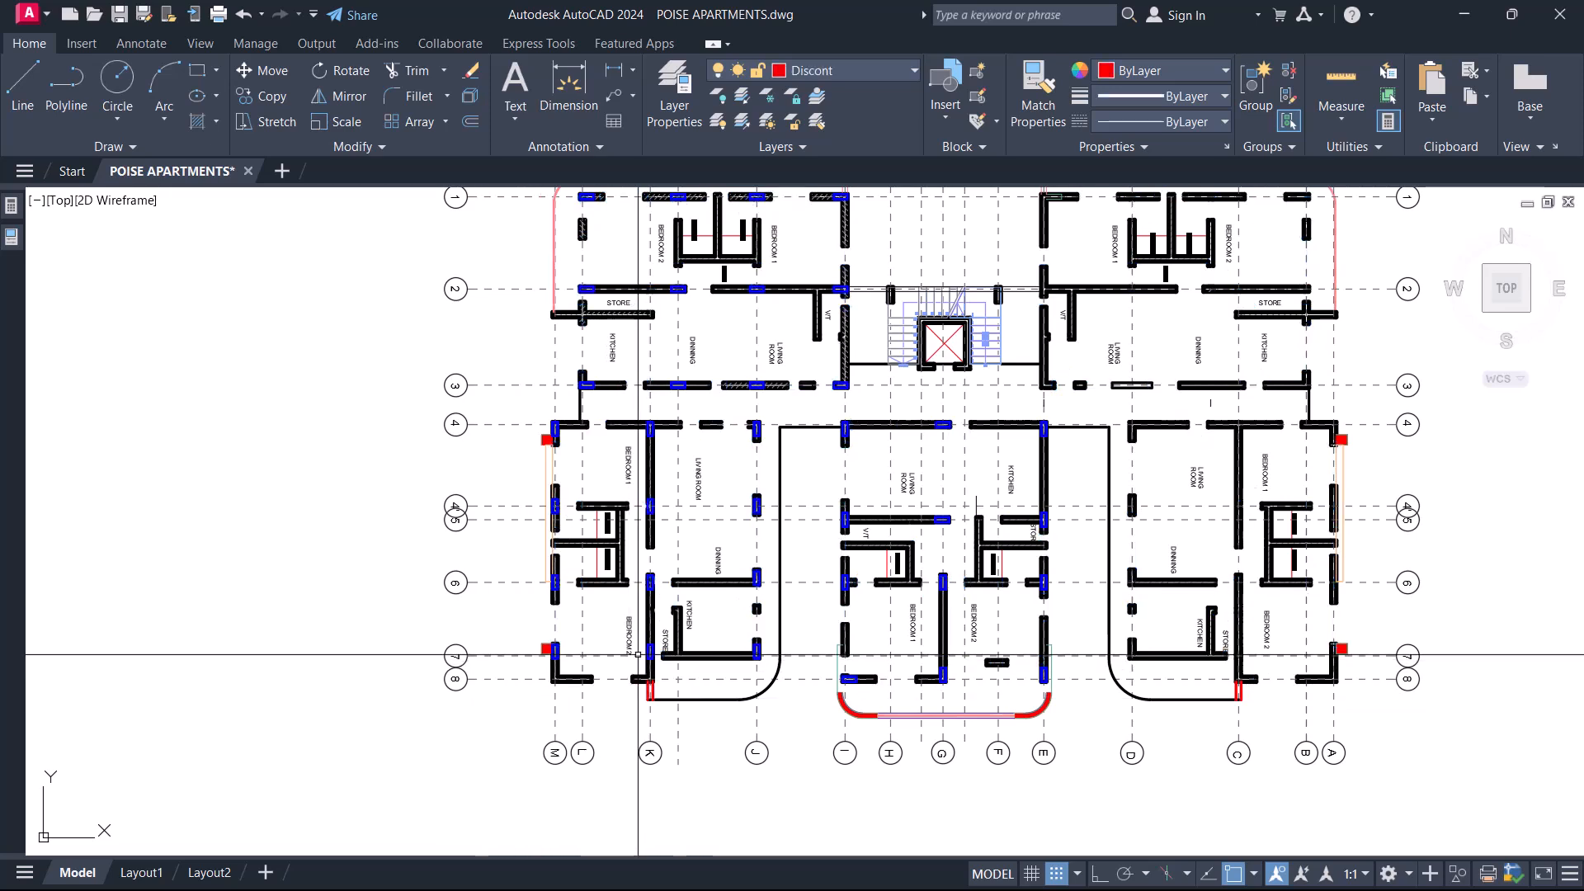
# Select the wall hatch on gridline 1 above the Bedroom 2 shower and check which layer it is on.
pyautogui.moveTo(672, 372); pyautogui.dragTo(706, 614, button='middle')
pyautogui.scroll(7, 678, 470)
pyautogui.moveTo(677, 433); pyautogui.dragTo(624, 554, button='middle')
pyautogui.scroll(4, 834, 378)
pyautogui.click(852, 356)
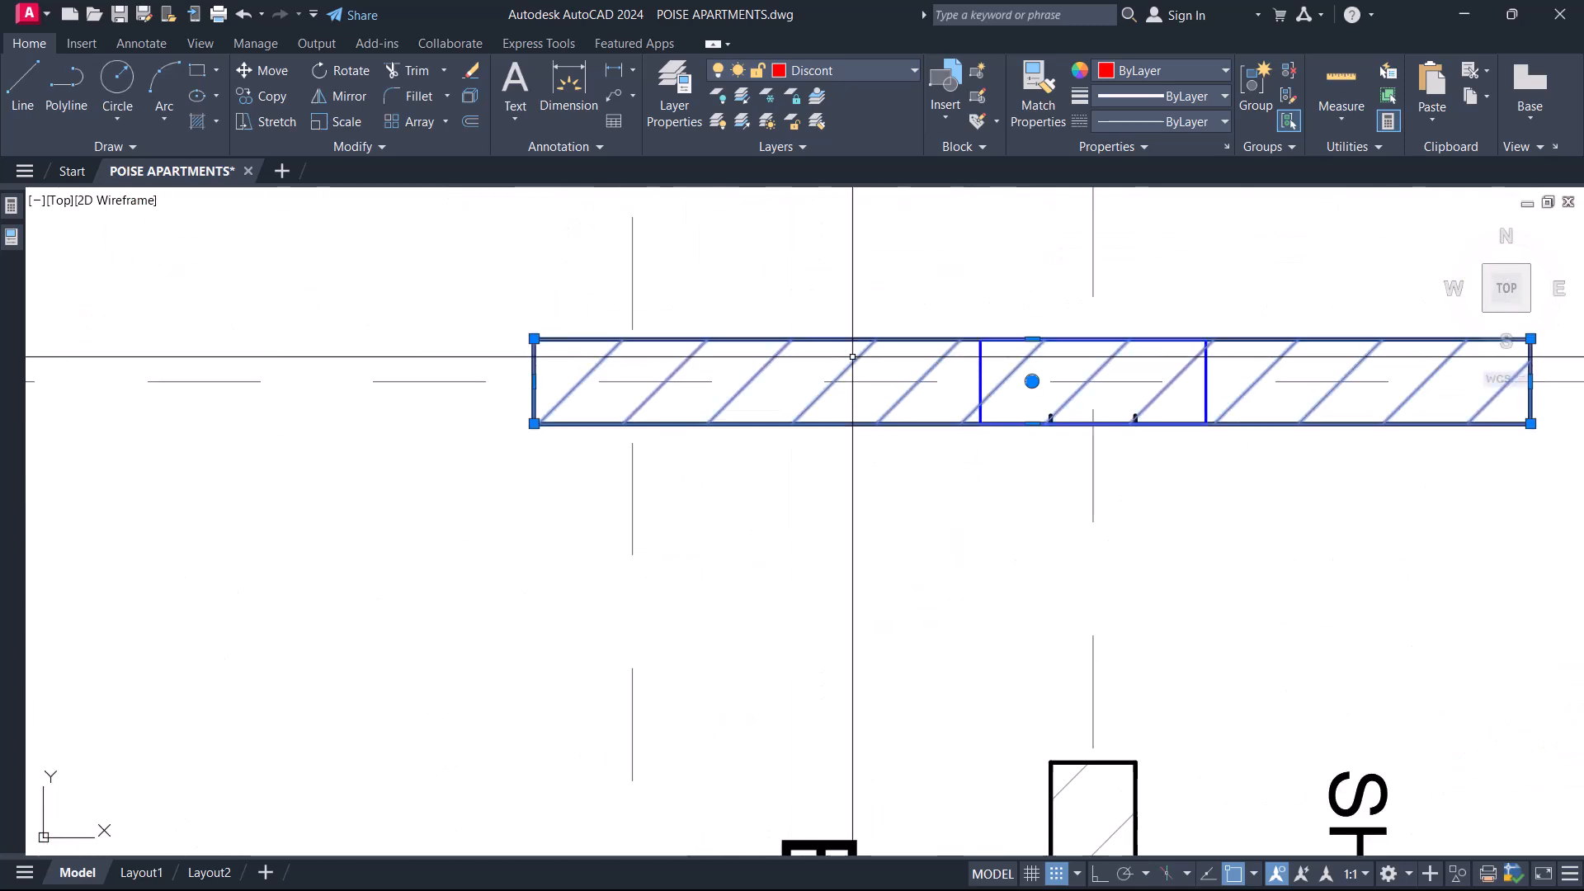
pyautogui.click(29, 43)
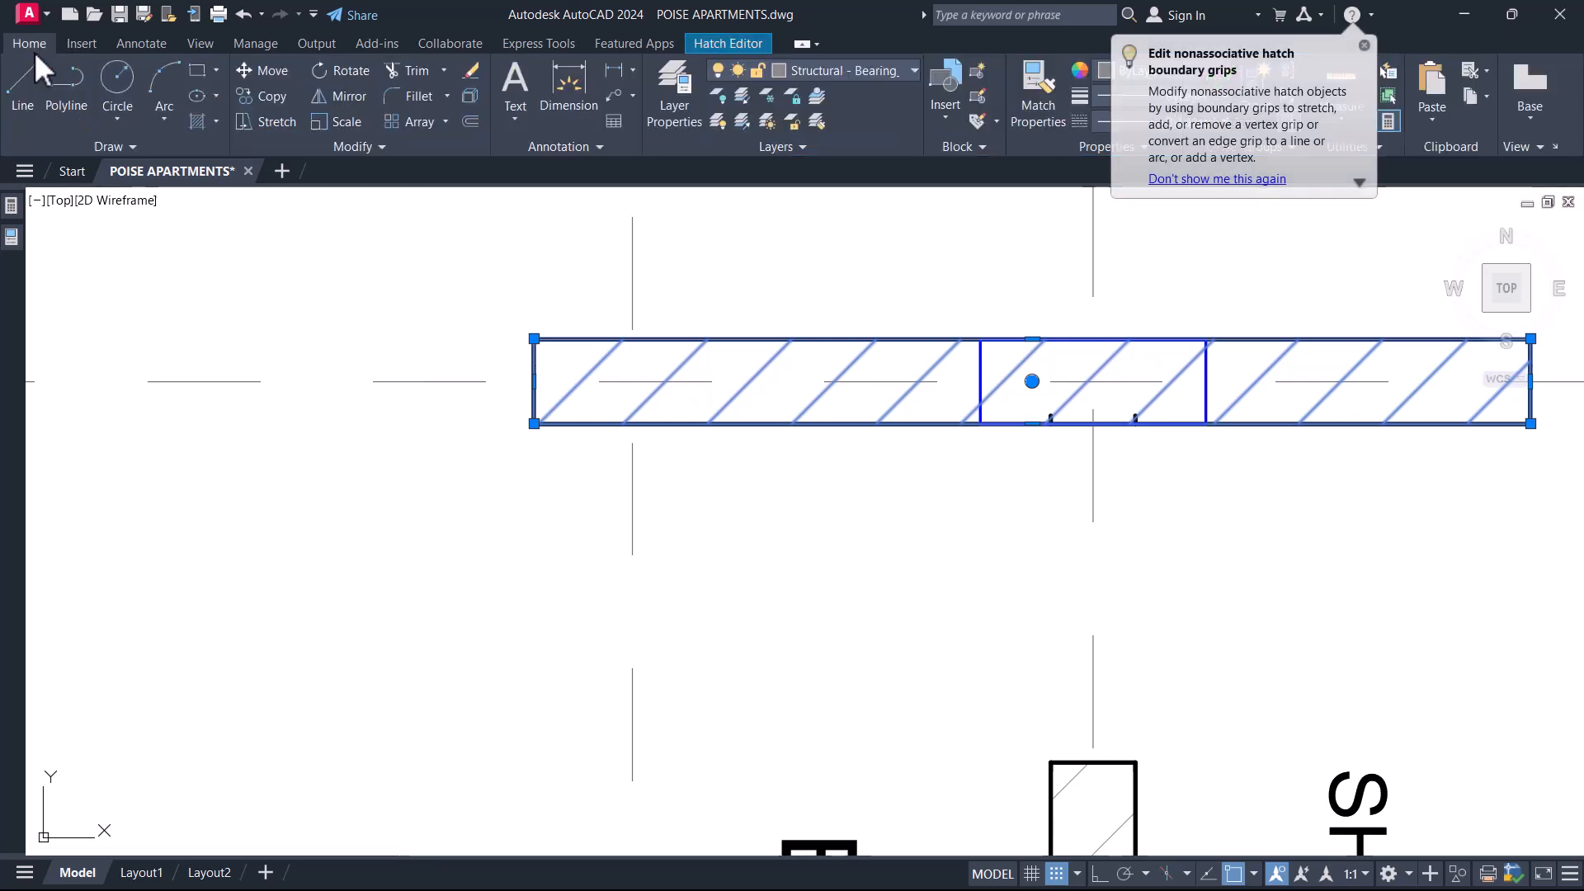
pyautogui.click(858, 74)
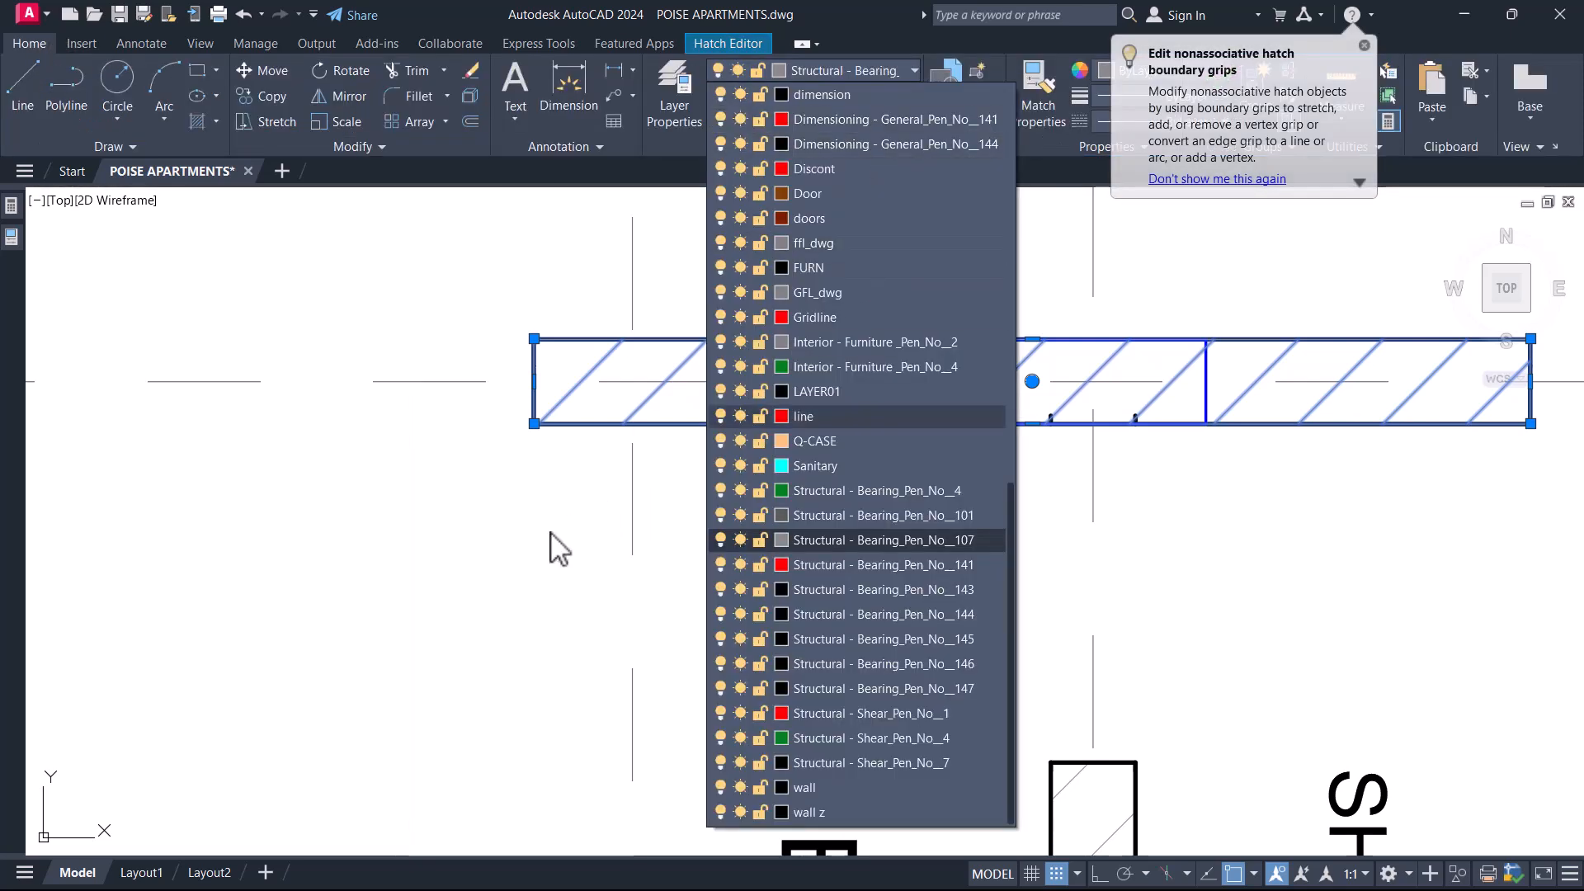
pyautogui.scroll(-10, 647, 436)
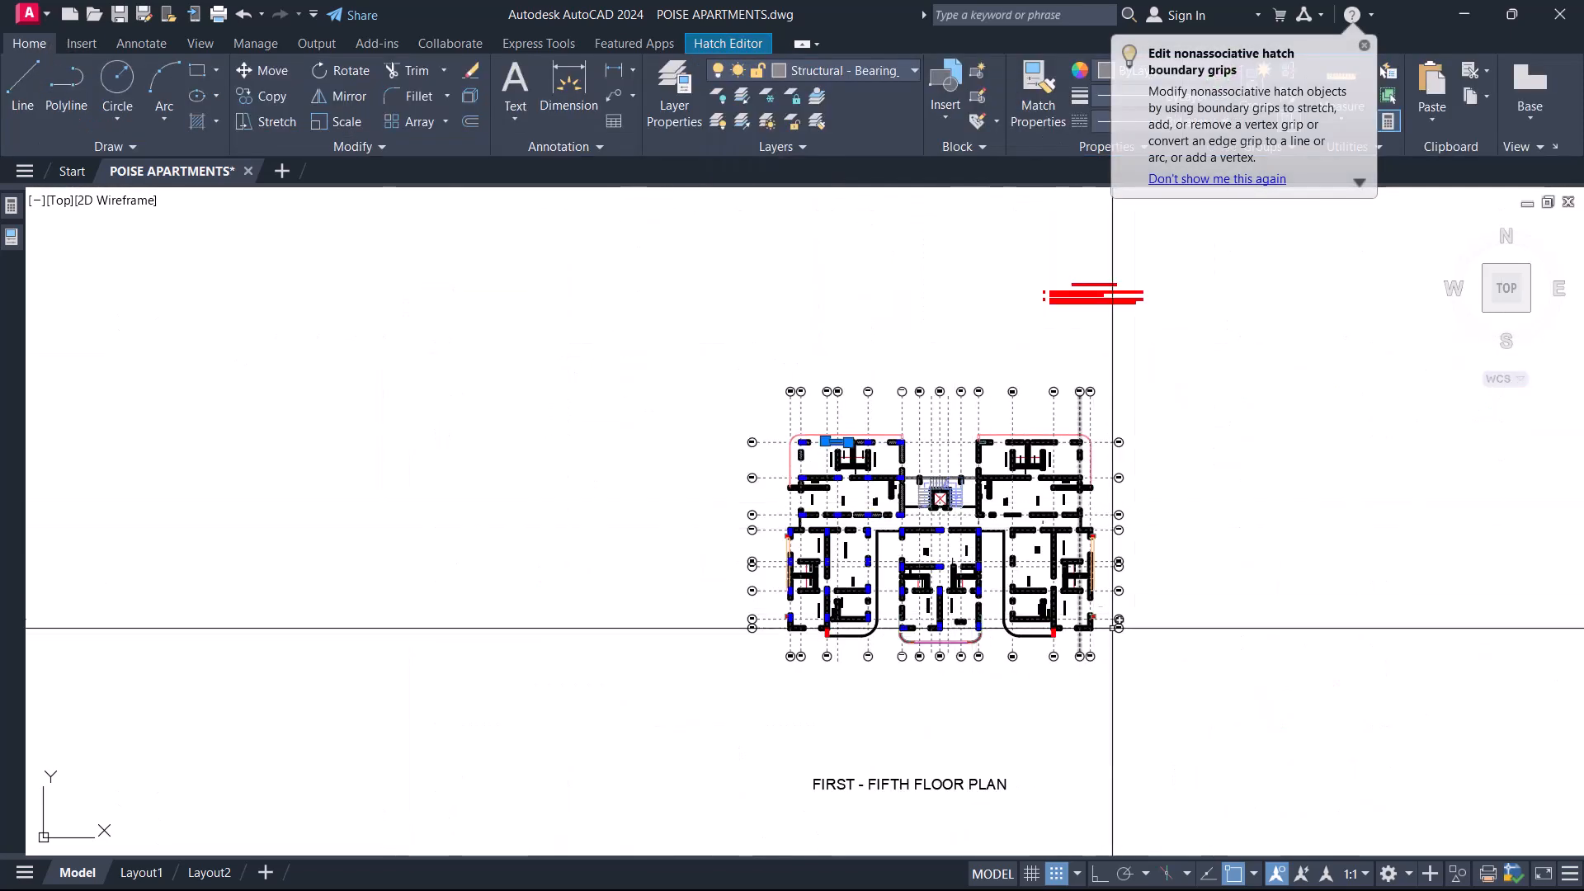
pyautogui.click(1164, 689)
pyautogui.click(662, 317)
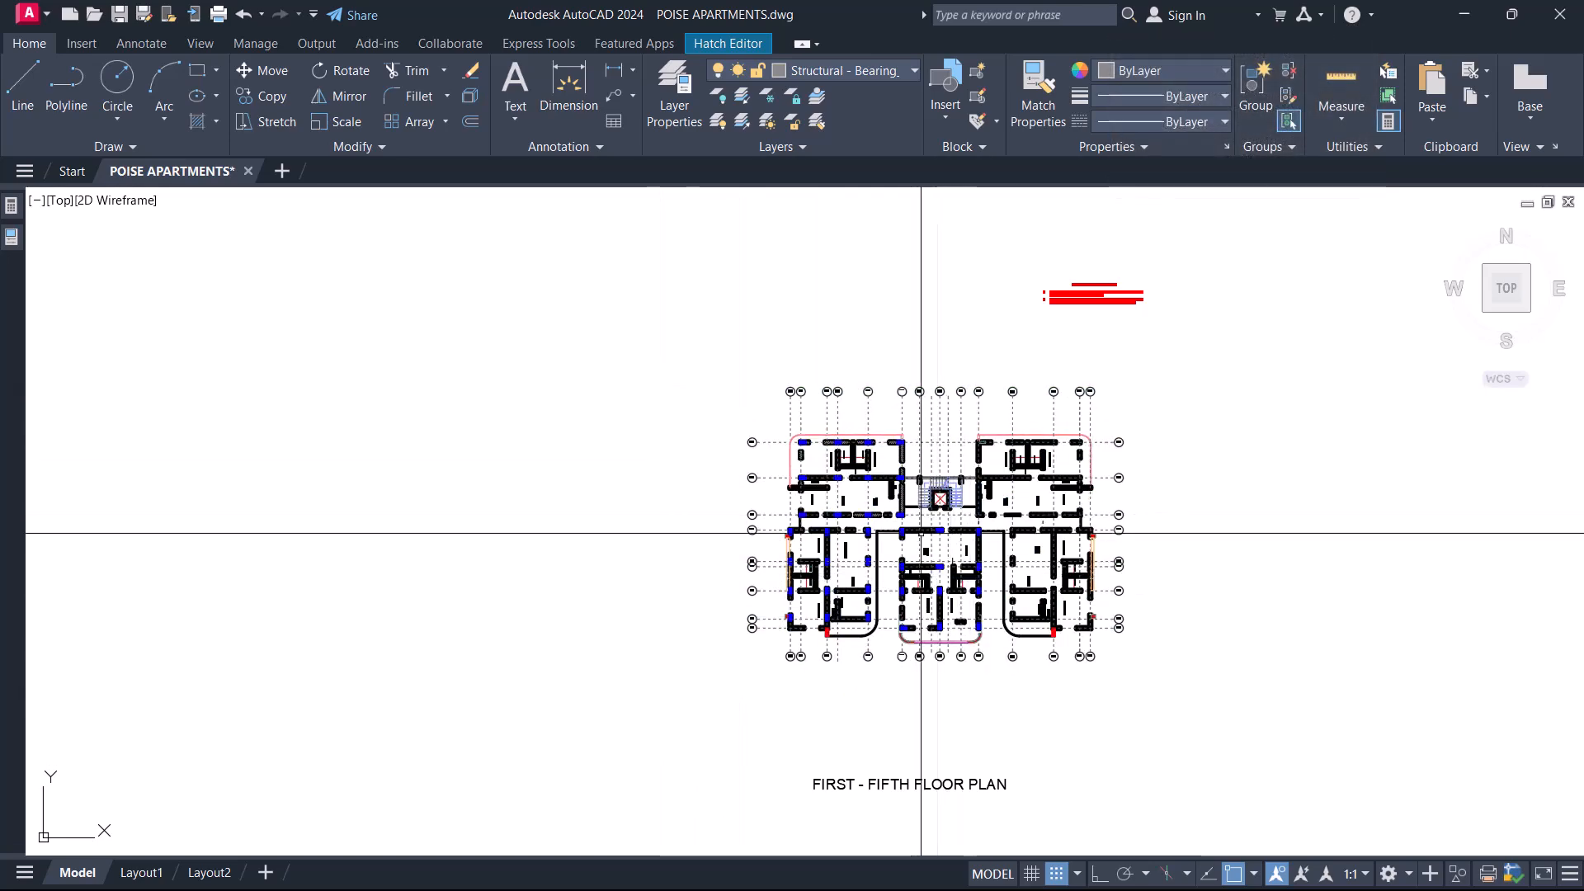
pyautogui.press('Escape')
# Select a wall hatch near Bedroom 2, verify its layer in the layer list, and clear the selection.
pyautogui.scroll(2, 859, 452)
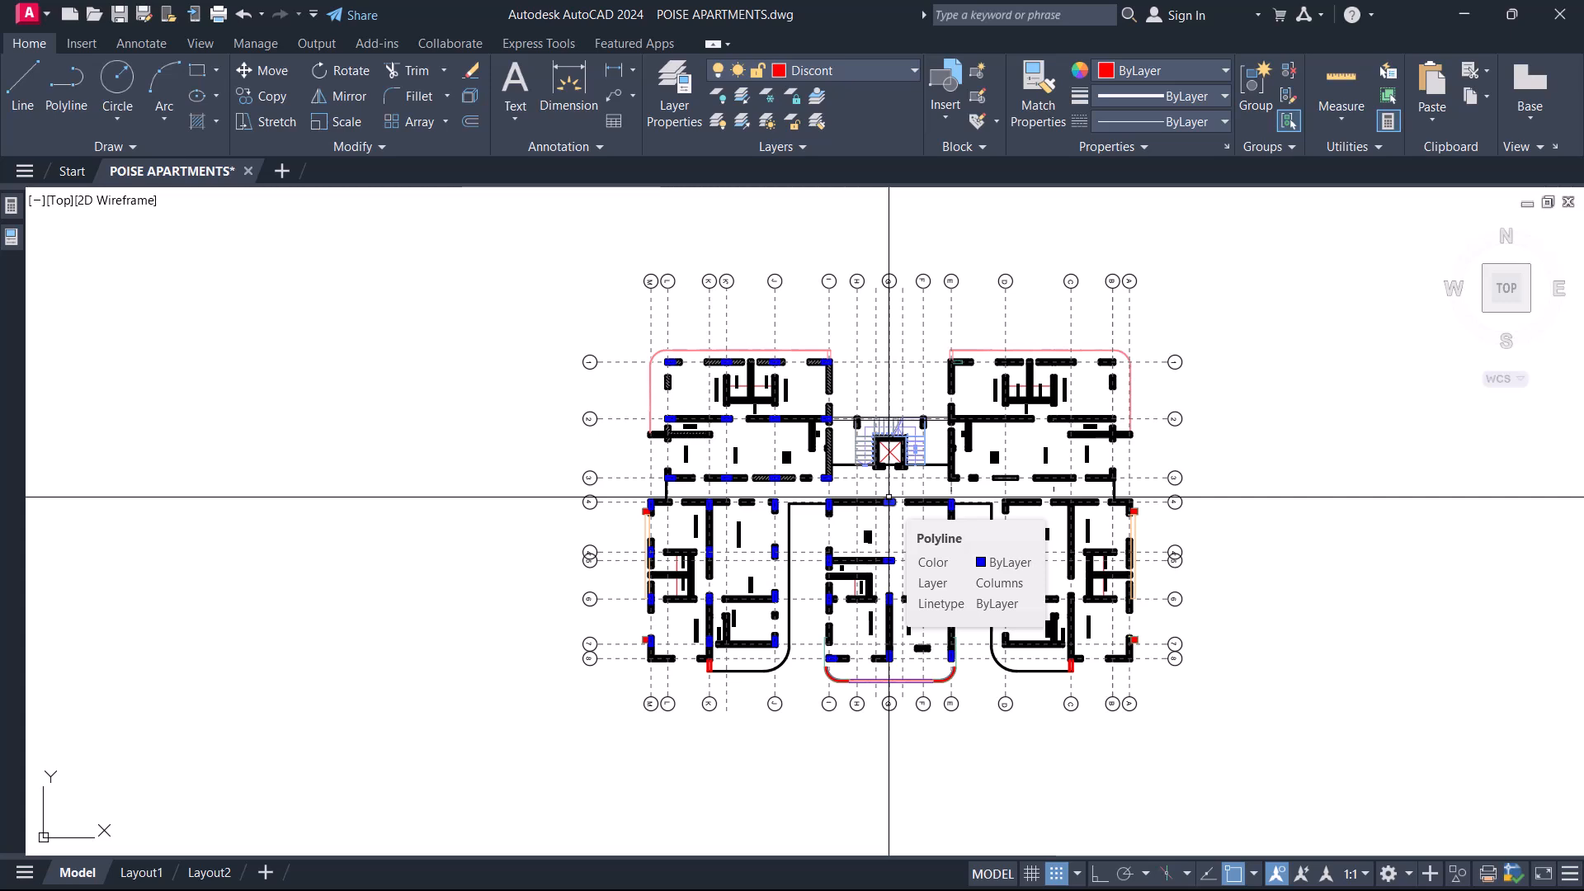
pyautogui.scroll(6, 770, 459)
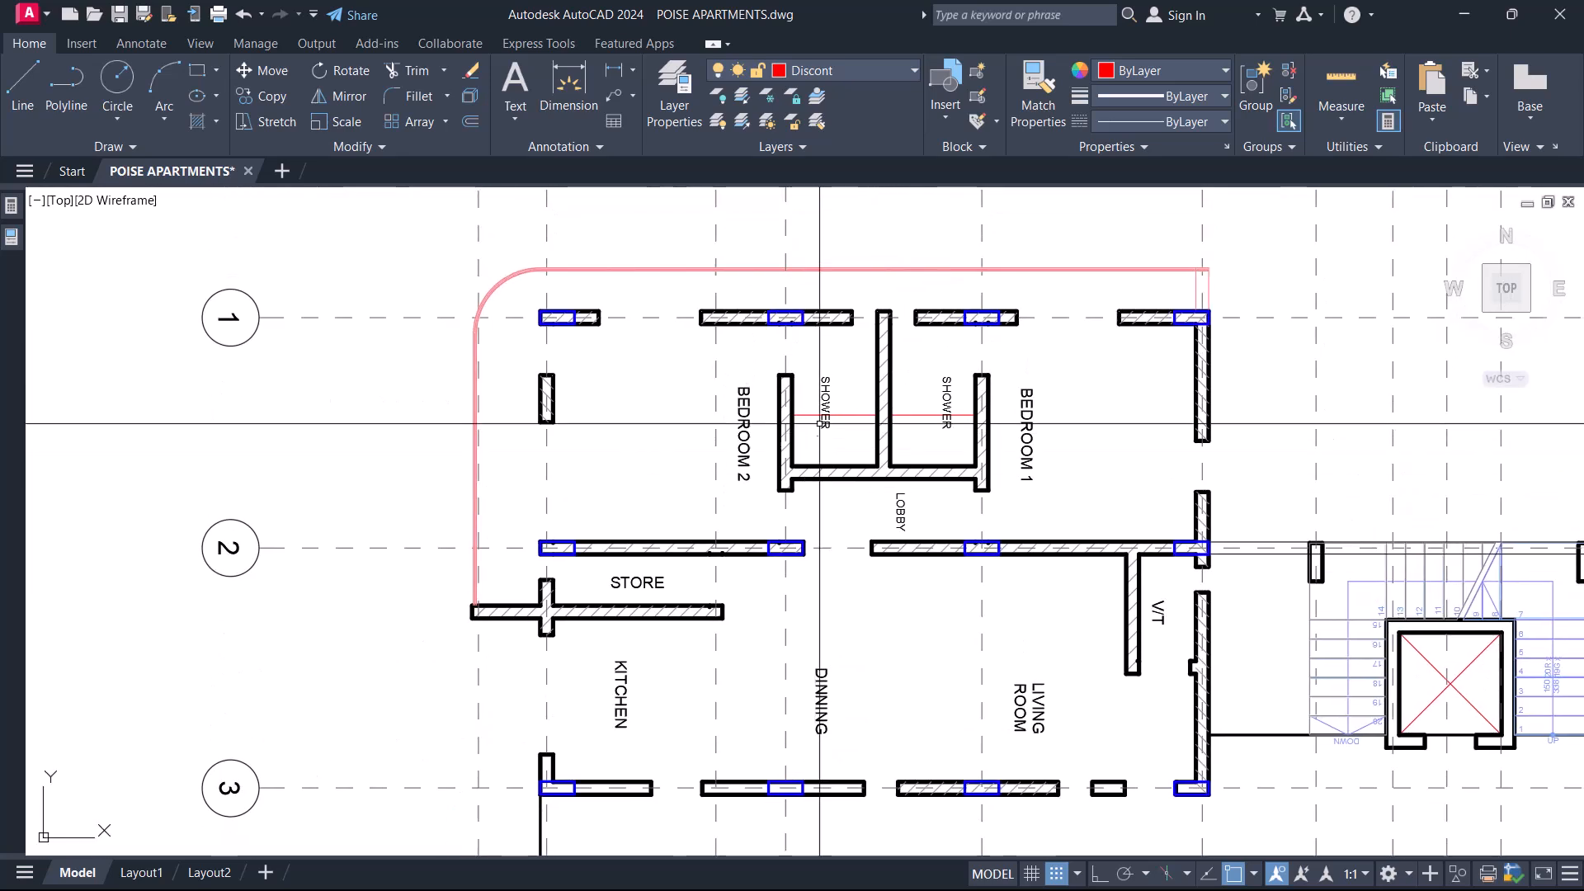
pyautogui.scroll(4, 819, 434)
pyautogui.click(41, 45)
pyautogui.click(862, 69)
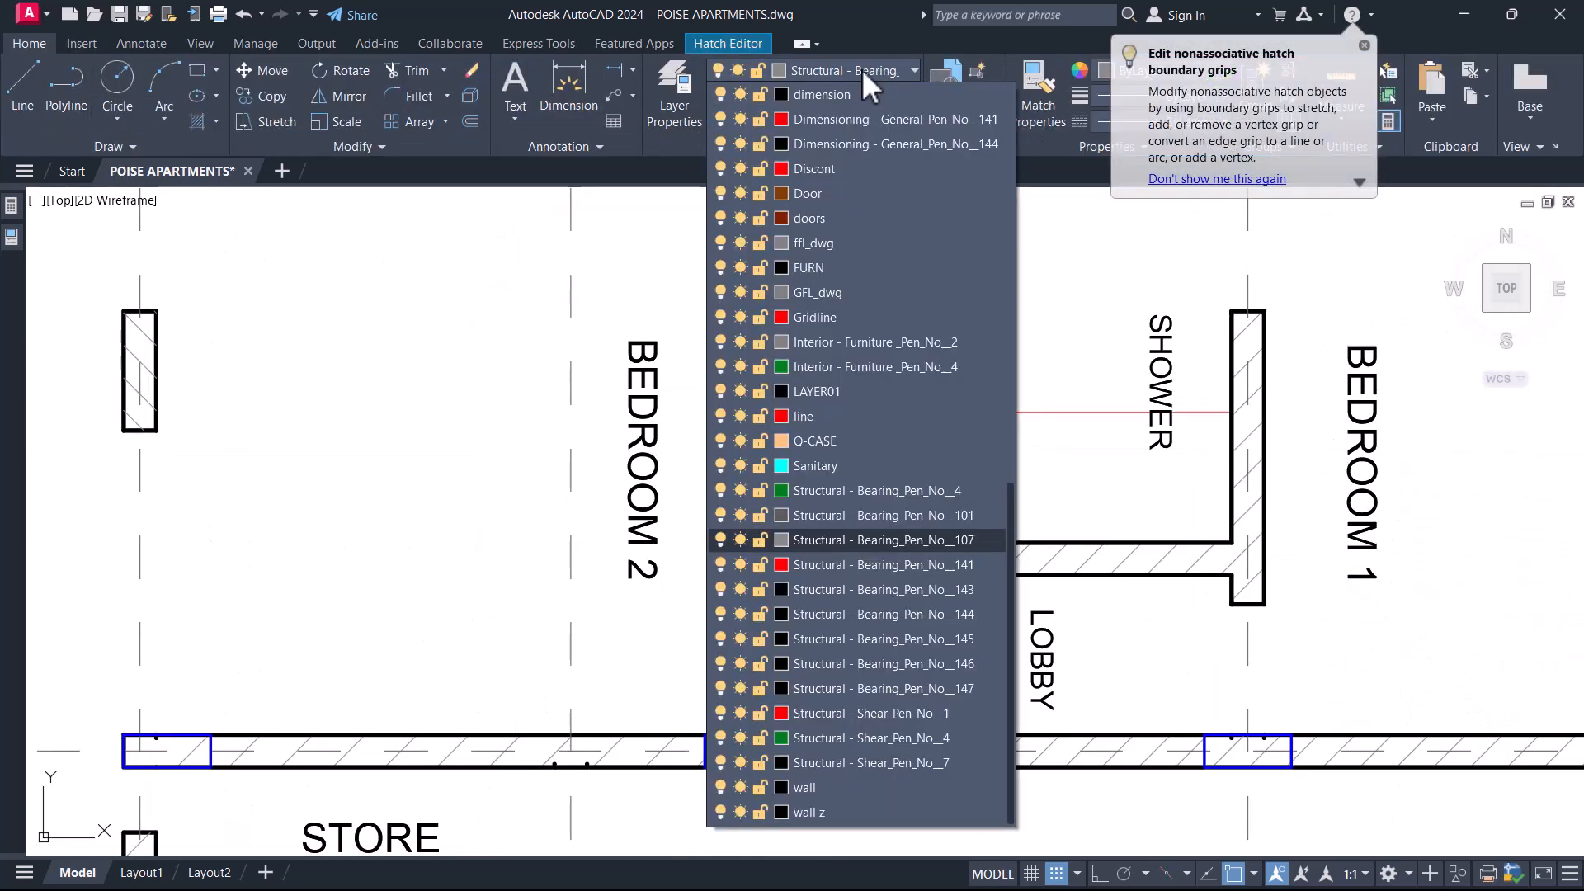
pyautogui.press('Escape')
# Window-select the first to fifth floor plan, Quick Select the hatches on layer Structural - Bearing_Pen_No__107, and delete them.
pyautogui.scroll(-8, 868, 472)
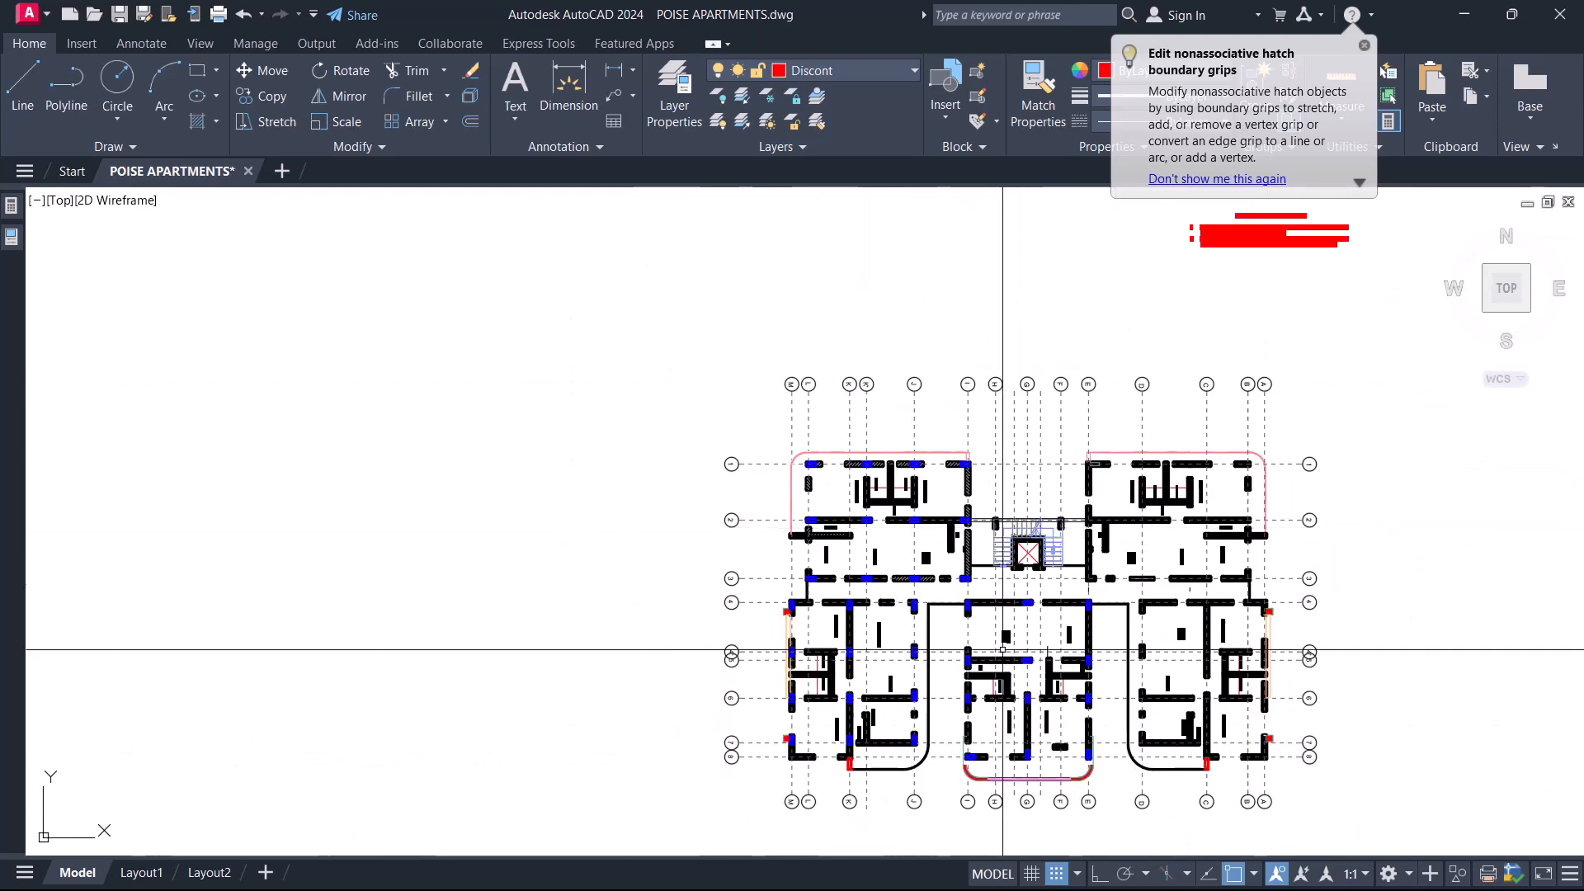
pyautogui.click(1275, 750)
pyautogui.click(697, 339)
pyautogui.rightClick(697, 339)
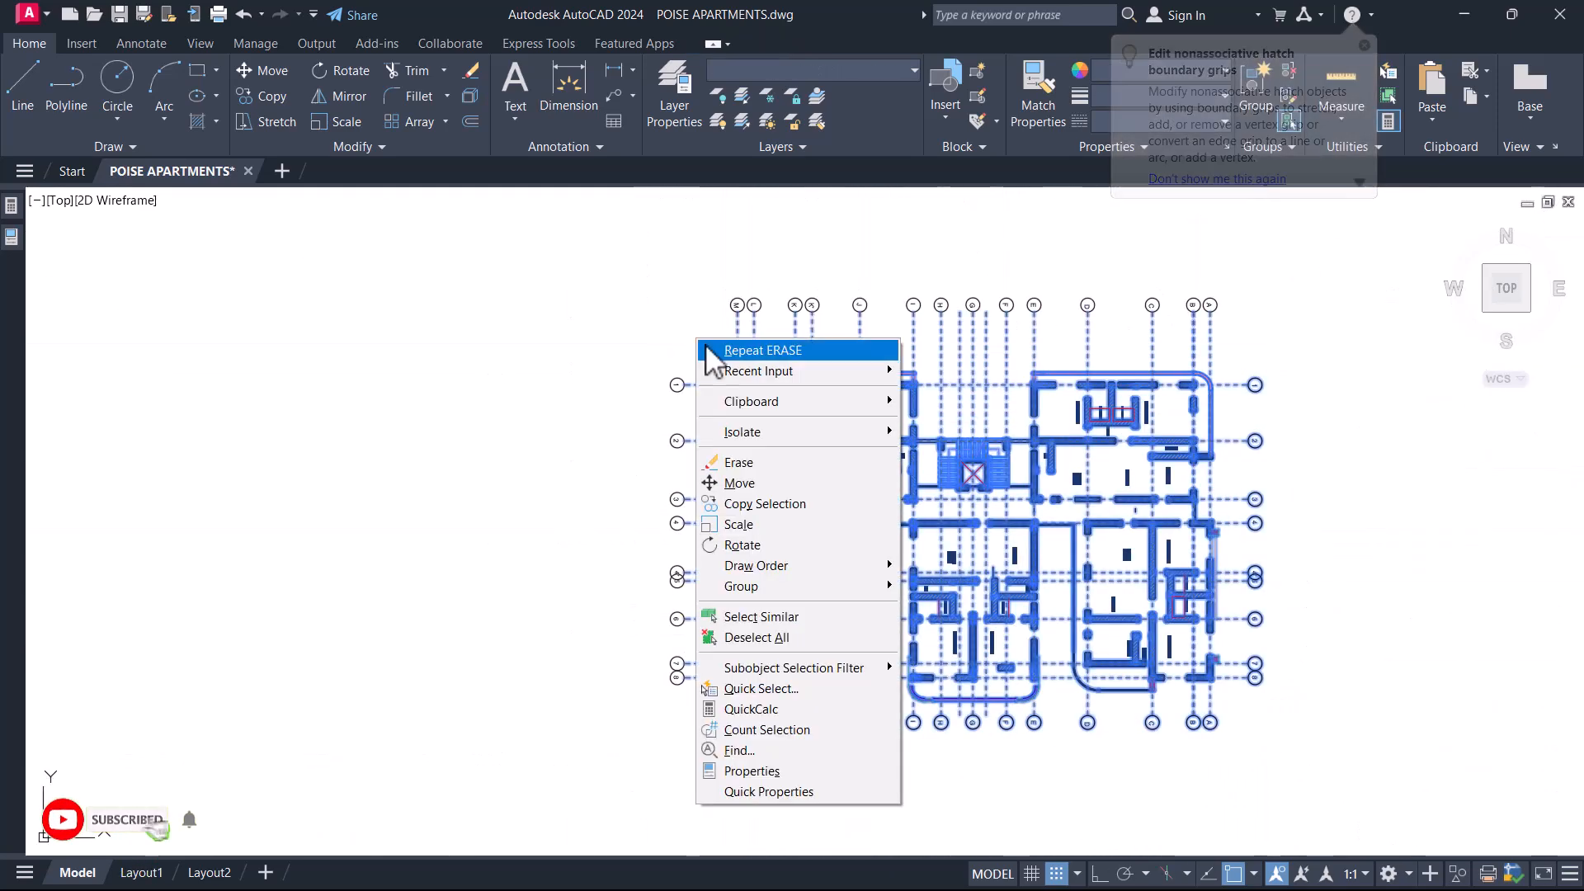
pyautogui.click(788, 691)
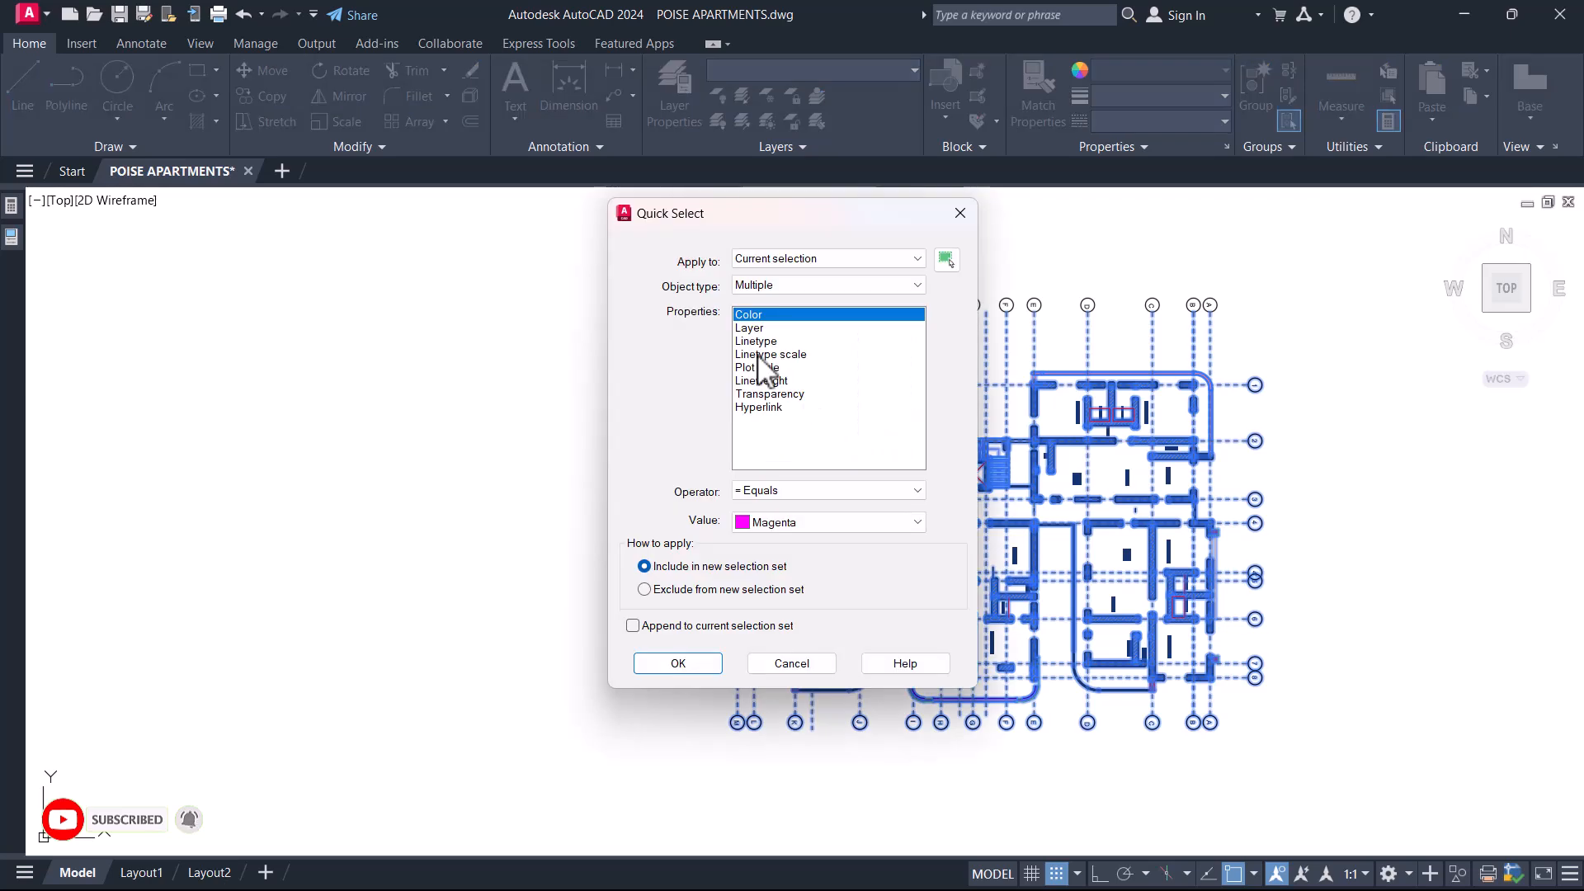
pyautogui.click(812, 521)
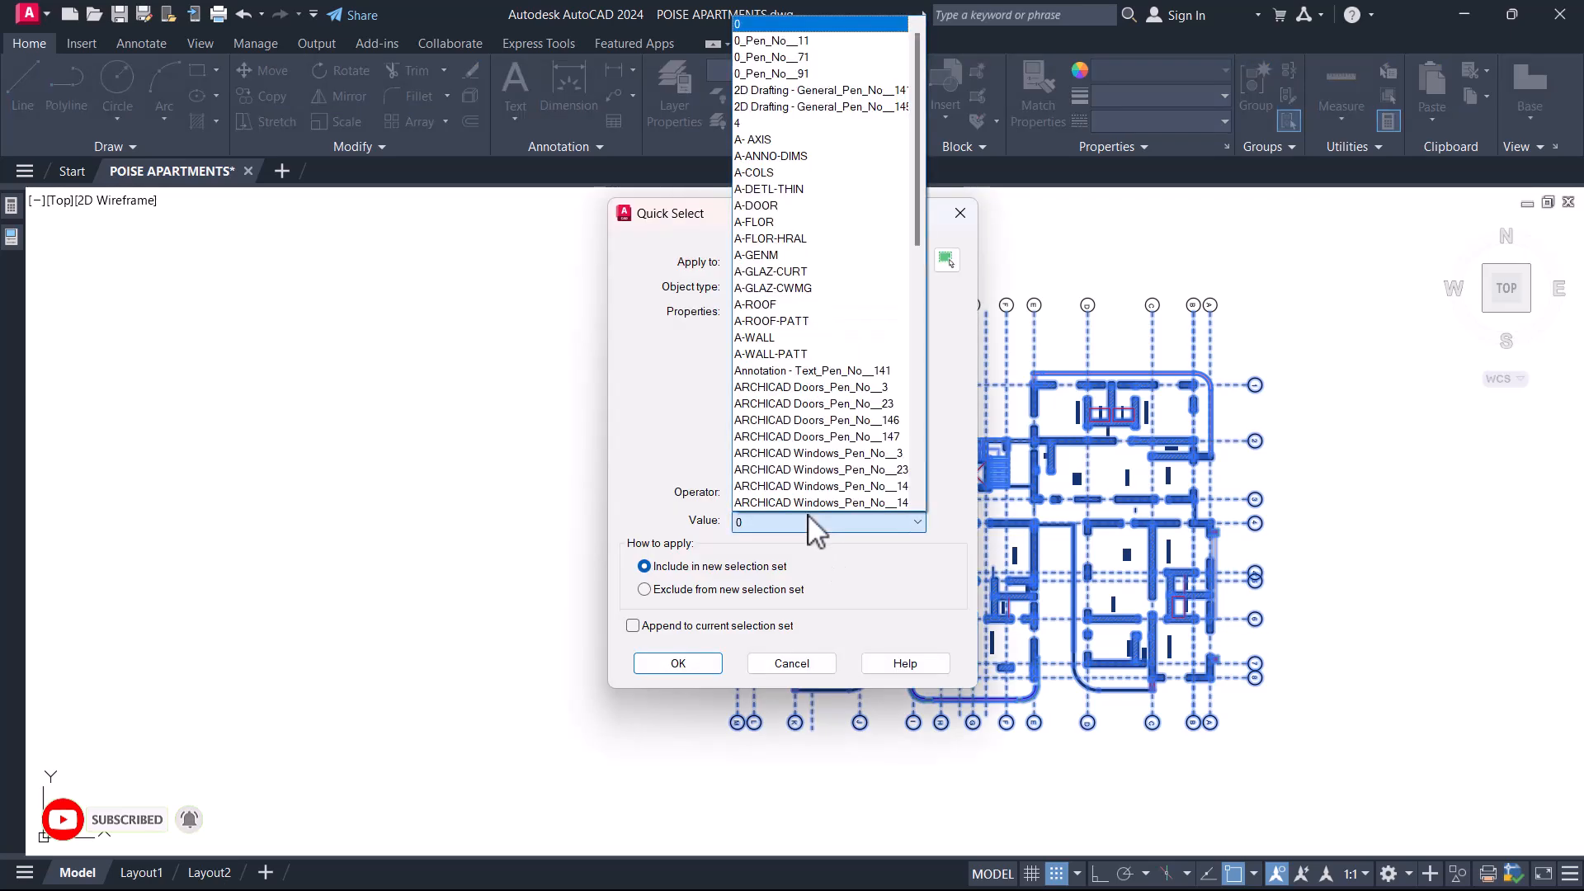
pyautogui.press('s')
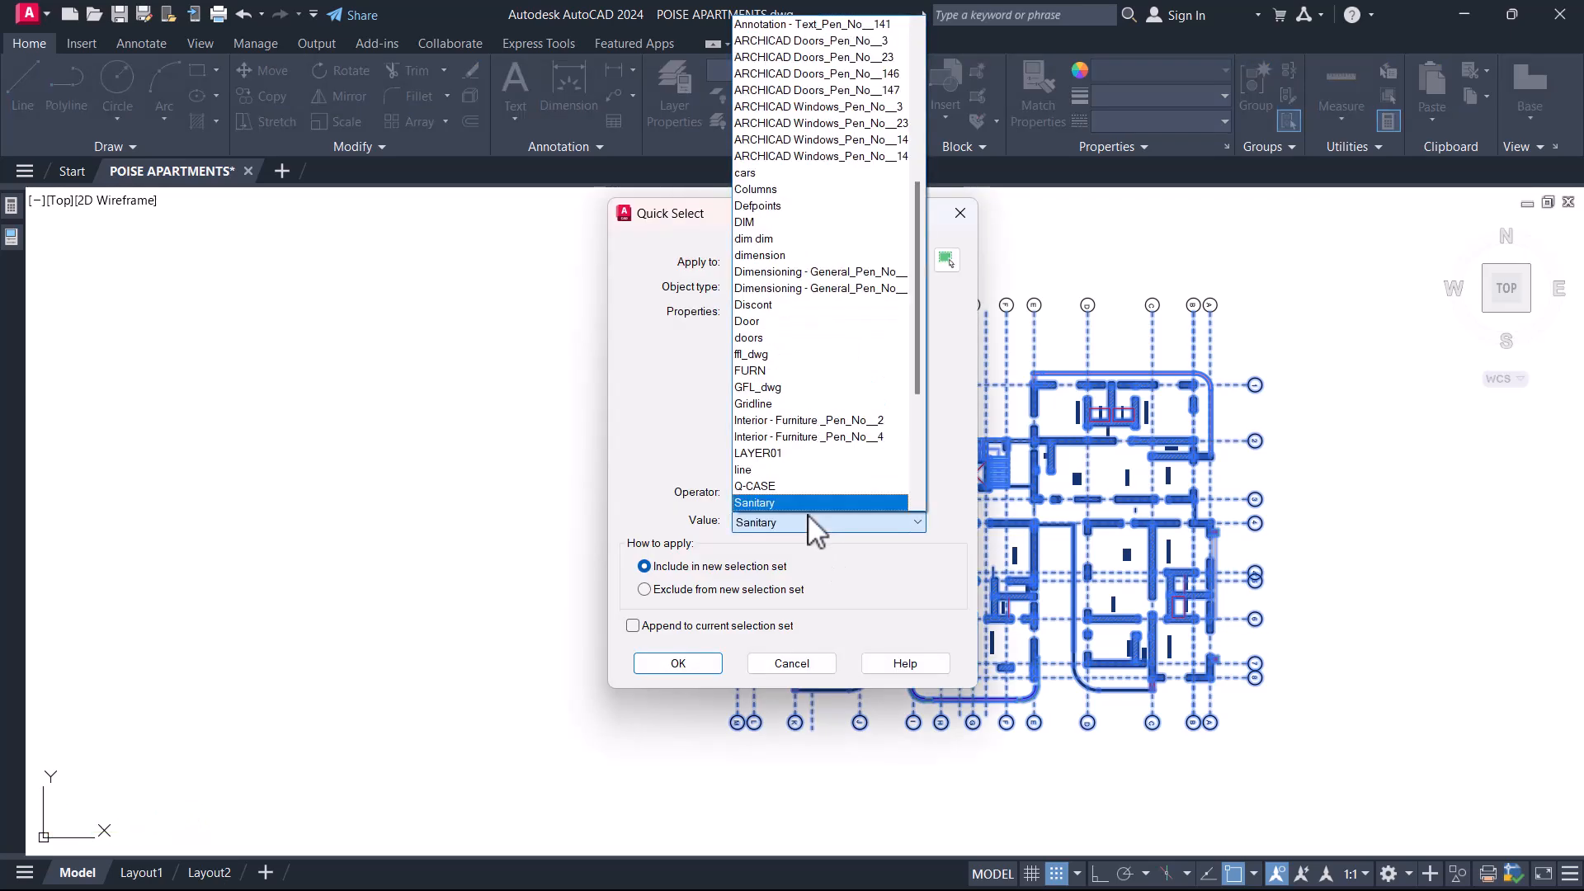
pyautogui.scroll(-2, 796, 470)
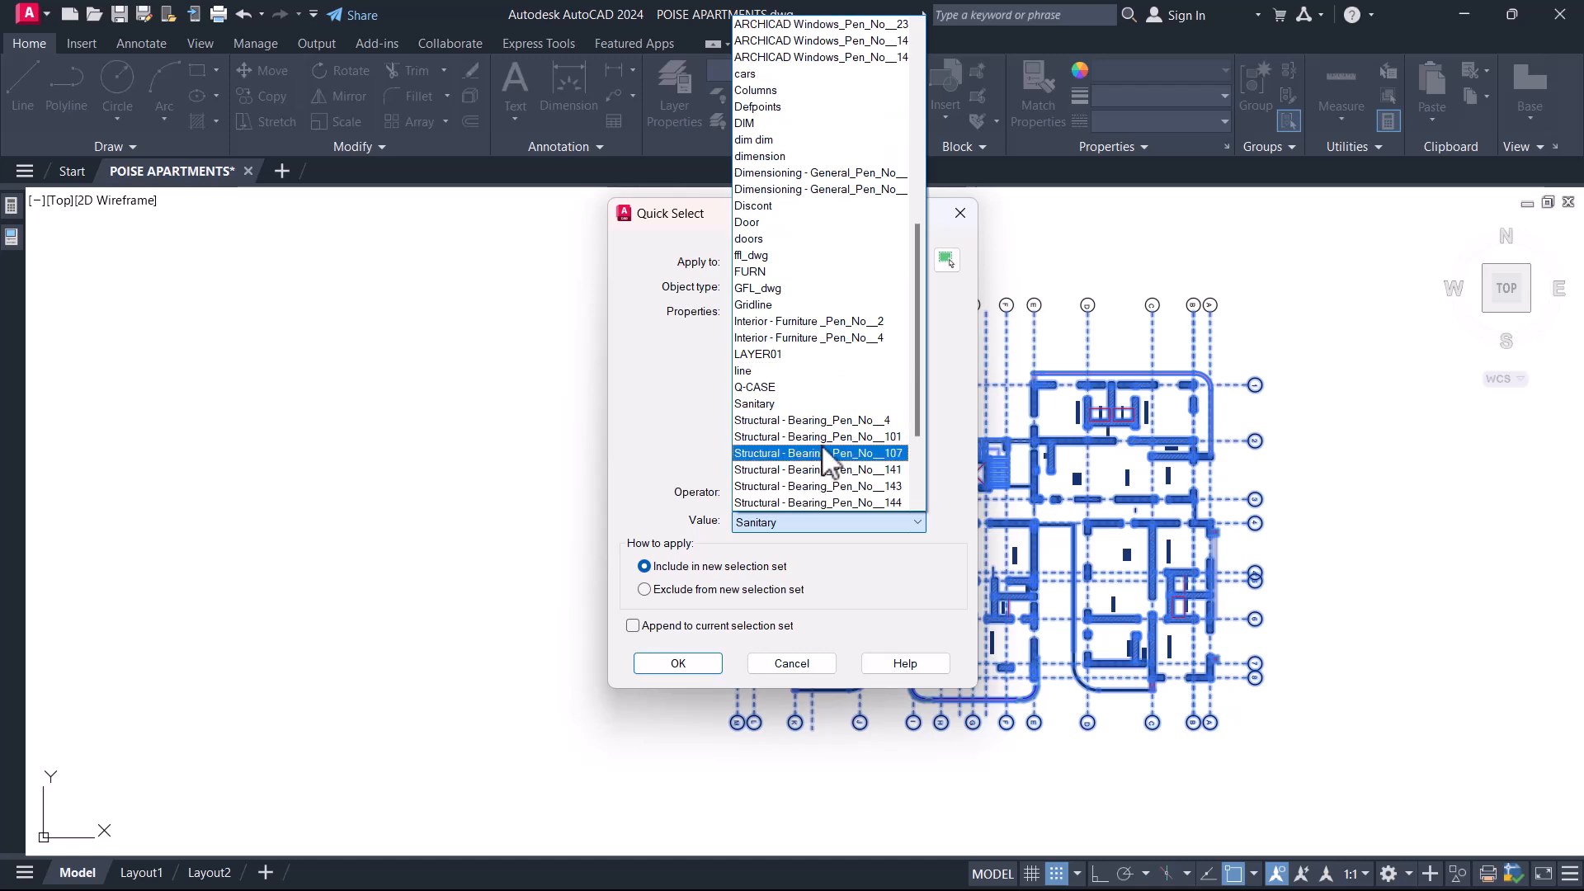
pyautogui.click(826, 455)
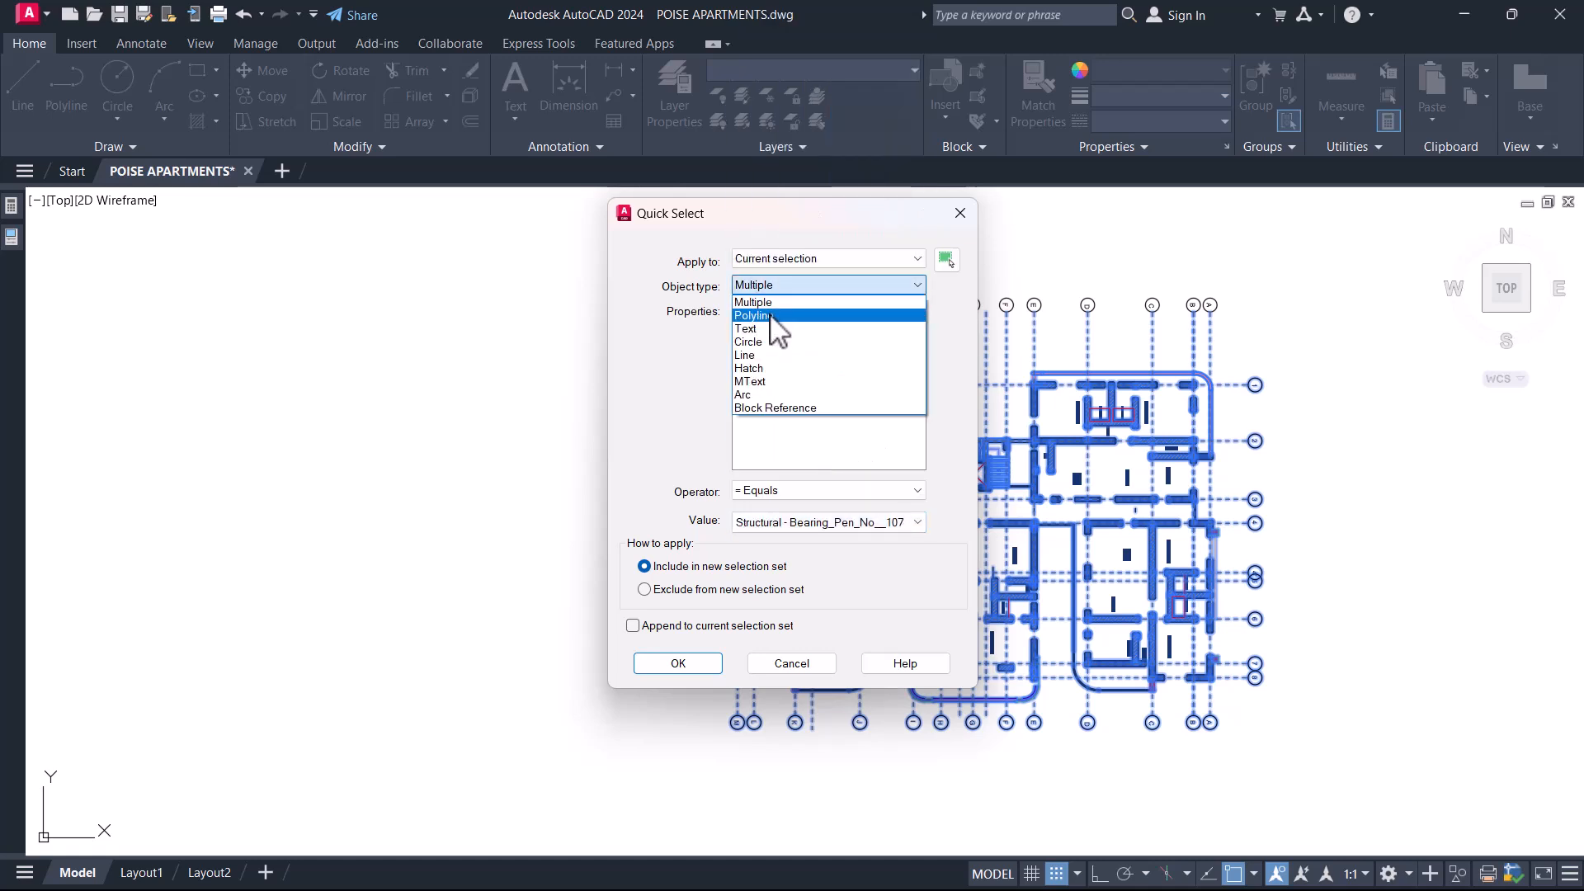
pyautogui.click(760, 368)
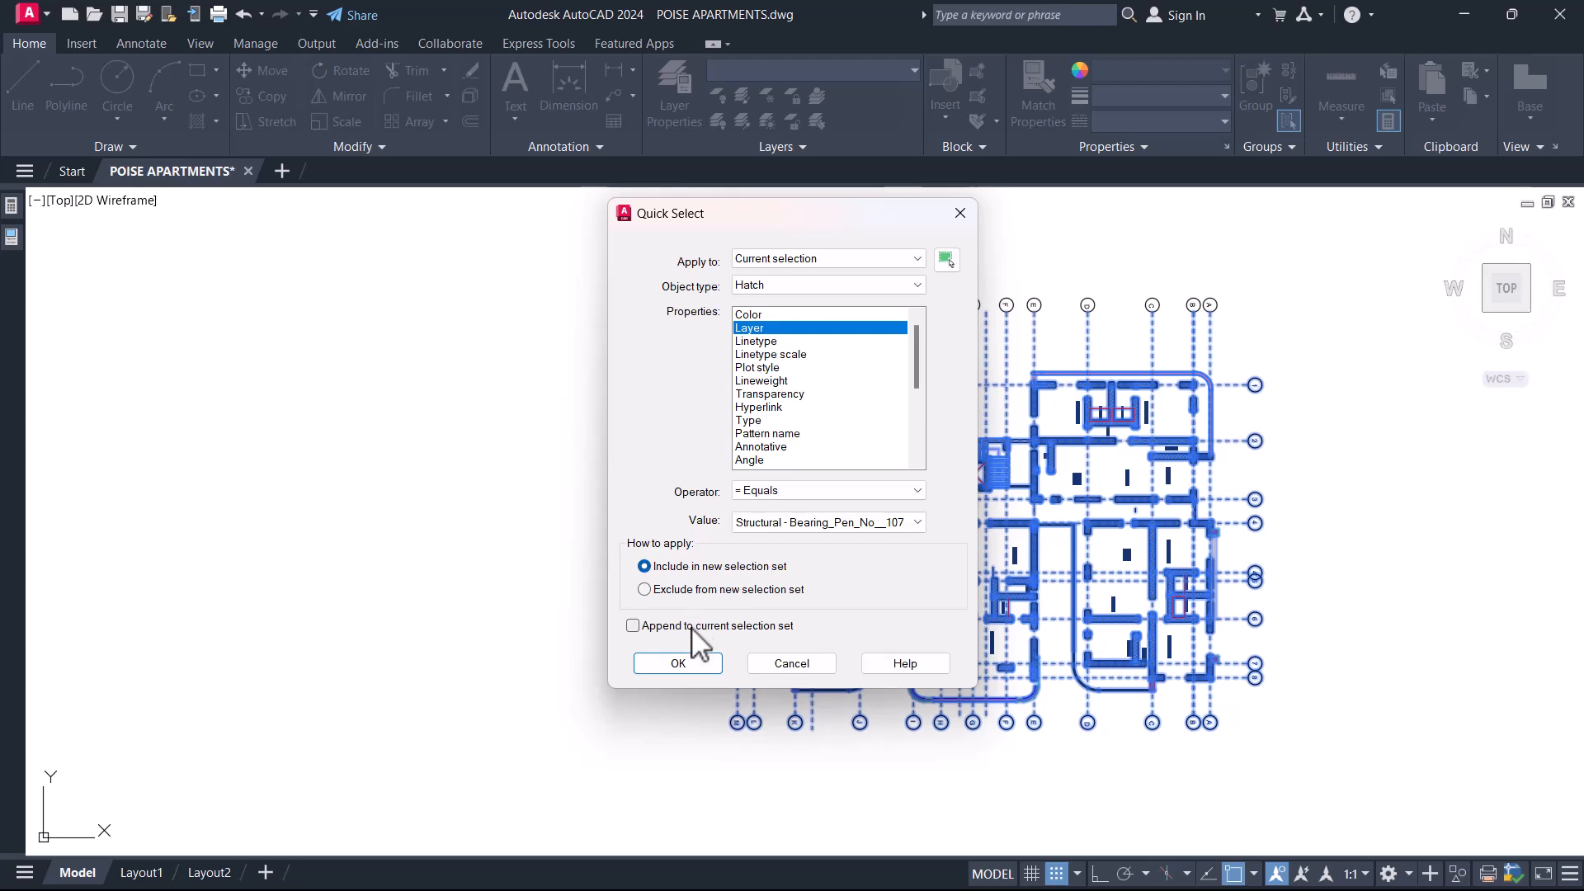
pyautogui.click(678, 664)
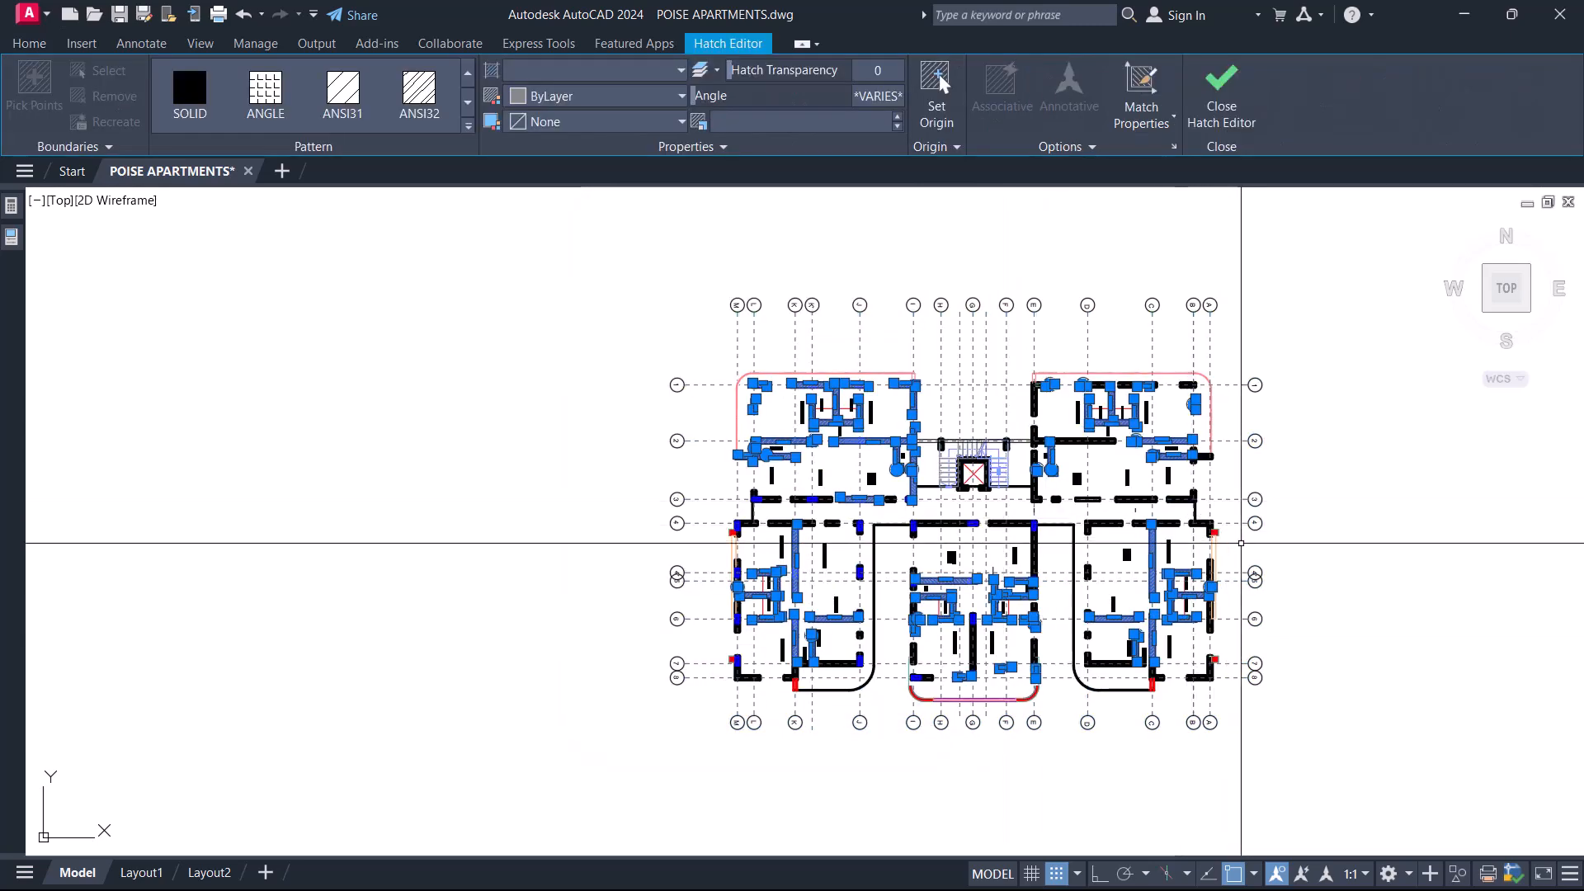
pyautogui.press('Escape')
# Examine the plan from gridline 1 to gridline 6 for leftover hatches and the wall openings that remain.
pyautogui.scroll(6, 849, 367)
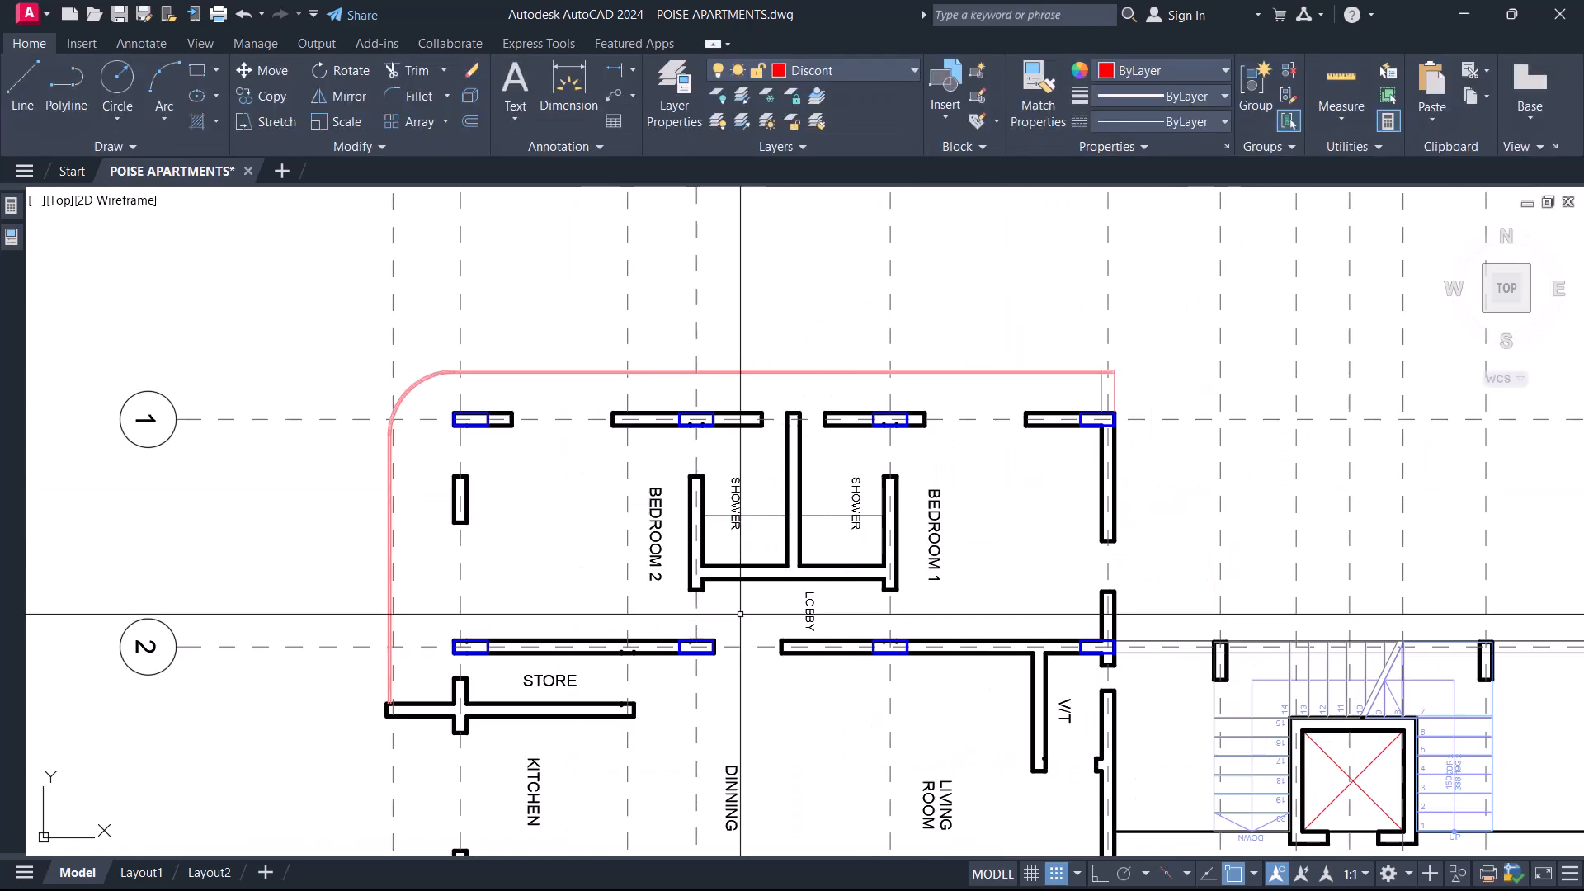
pyautogui.moveTo(726, 637); pyautogui.dragTo(839, 481, button='middle')
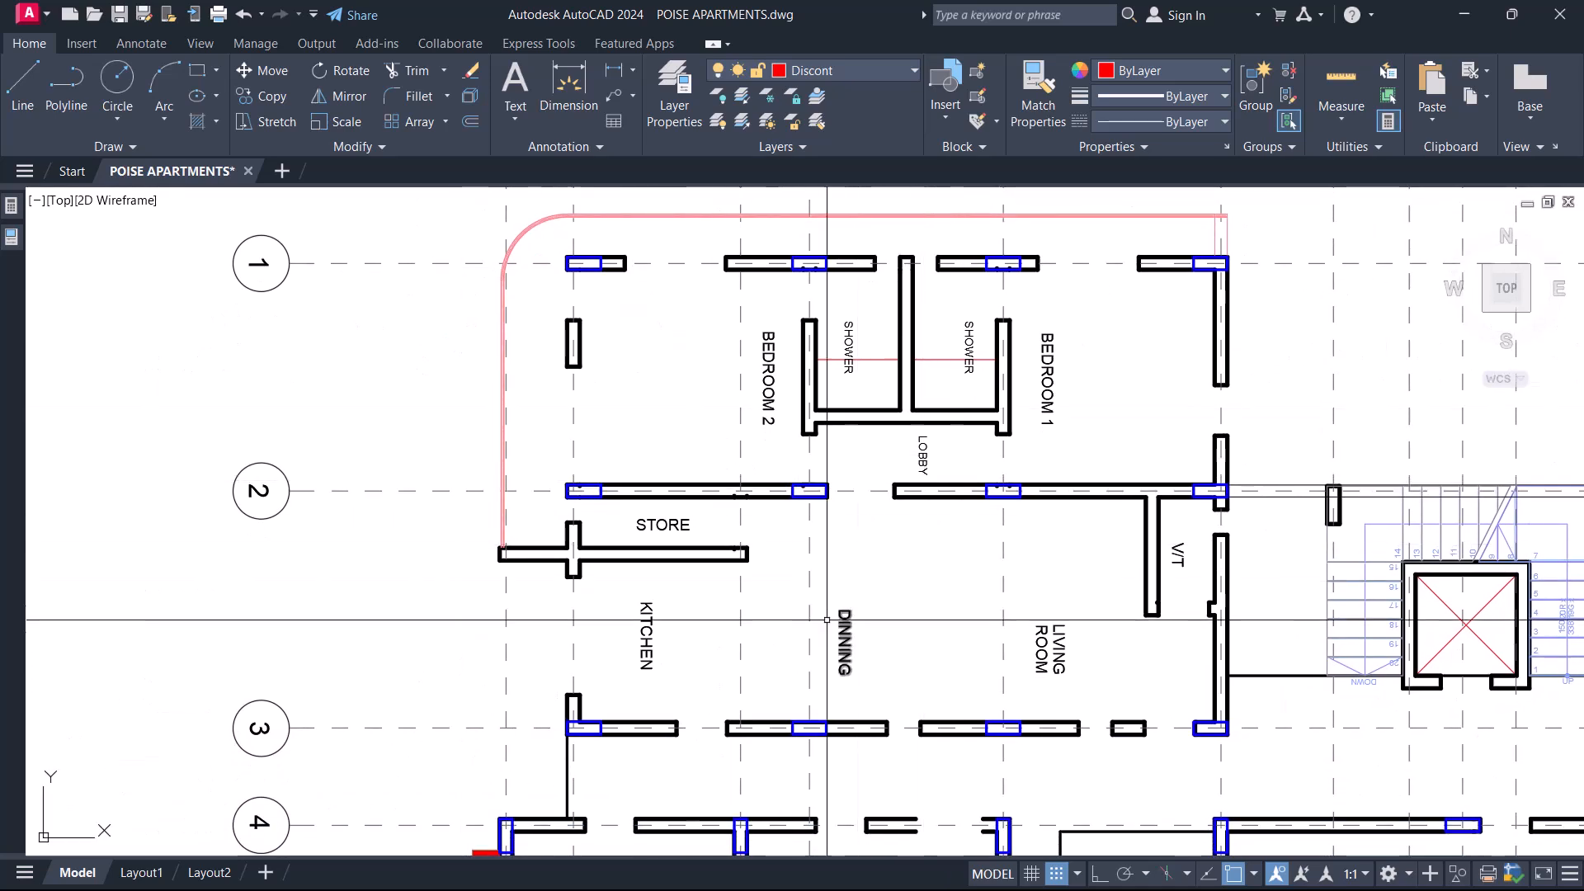
pyautogui.scroll(4, 833, 455)
pyautogui.press('Escape')
pyautogui.scroll(-5, 762, 385)
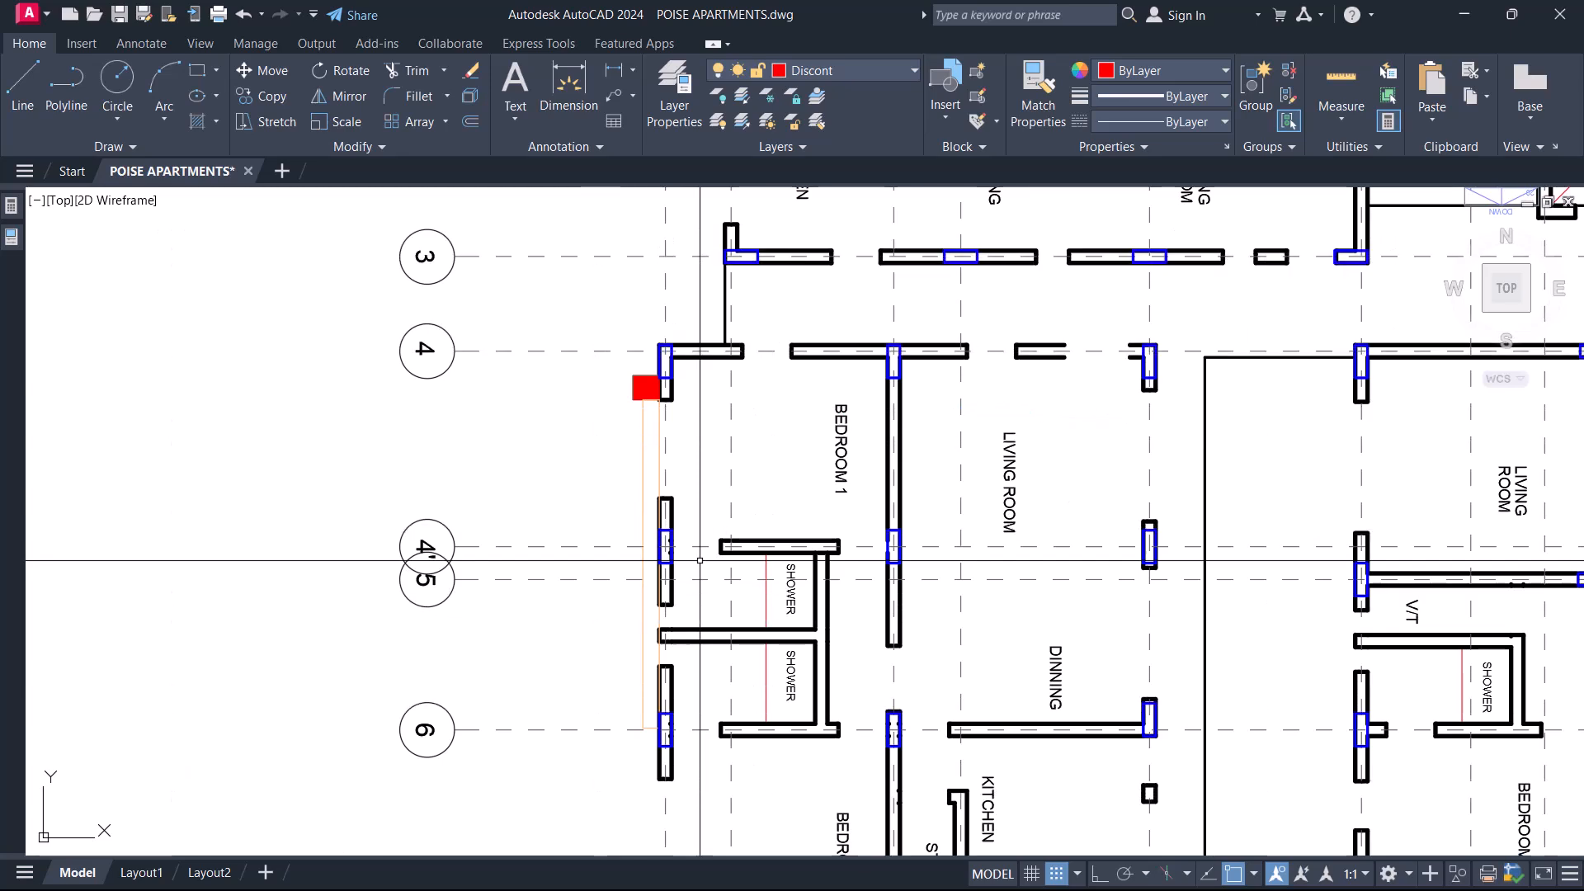
pyautogui.moveTo(970, 268)
pyautogui.mouseDown(button='middle')
pyautogui.moveTo(961, 453)
pyautogui.moveTo(905, 409)
pyautogui.mouseUp(button='middle')
pyautogui.scroll(-5, 969, 443)
pyautogui.scroll(3, 906, 409)
pyautogui.moveTo(1290, 499); pyautogui.dragTo(1086, 505, button='middle')
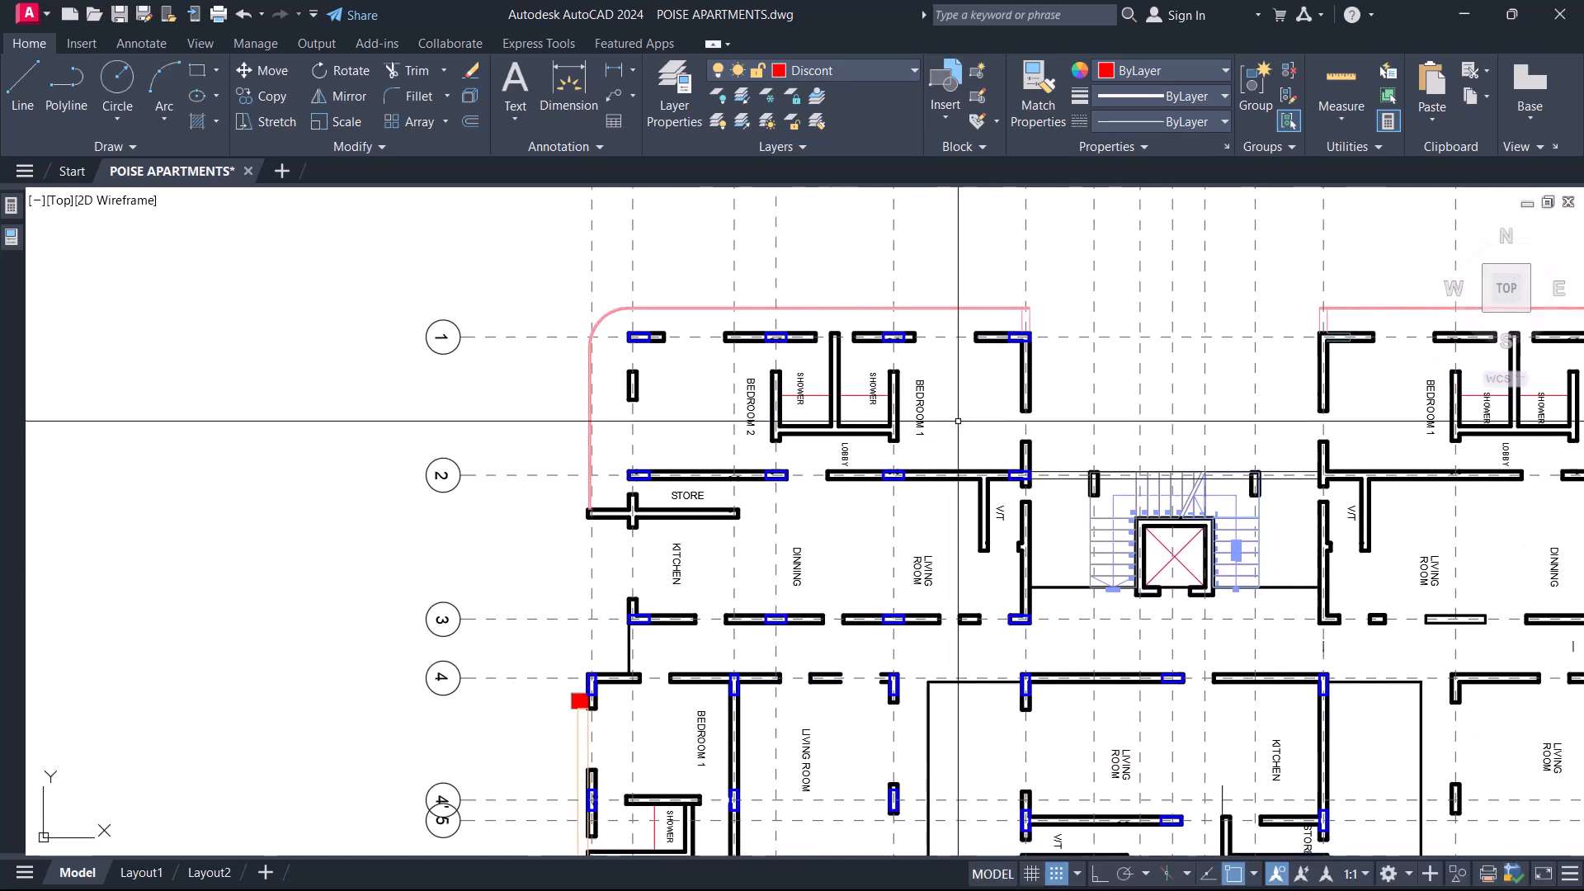
pyautogui.moveTo(923, 566); pyautogui.dragTo(930, 371, button='middle')
pyautogui.moveTo(851, 682); pyautogui.dragTo(851, 518, button='middle')
pyautogui.moveTo(1228, 461); pyautogui.dragTo(1275, 715, button='middle')
pyautogui.moveTo(884, 322); pyautogui.dragTo(906, 462, button='middle')
# Delete the lower end line of the short outer wall segment beside Bedroom 2, between gridlines 1 and 2.
pyautogui.scroll(6, 672, 371)
pyautogui.click(679, 320)
pyautogui.click(858, 437)
pyautogui.press('Escape')
pyautogui.scroll(-2, 843, 450)
# Try to extend the open side lines of the short Bedroom 2 outer wall to the gridline 2 wall above the store.
pyautogui.scroll(4, 836, 584)
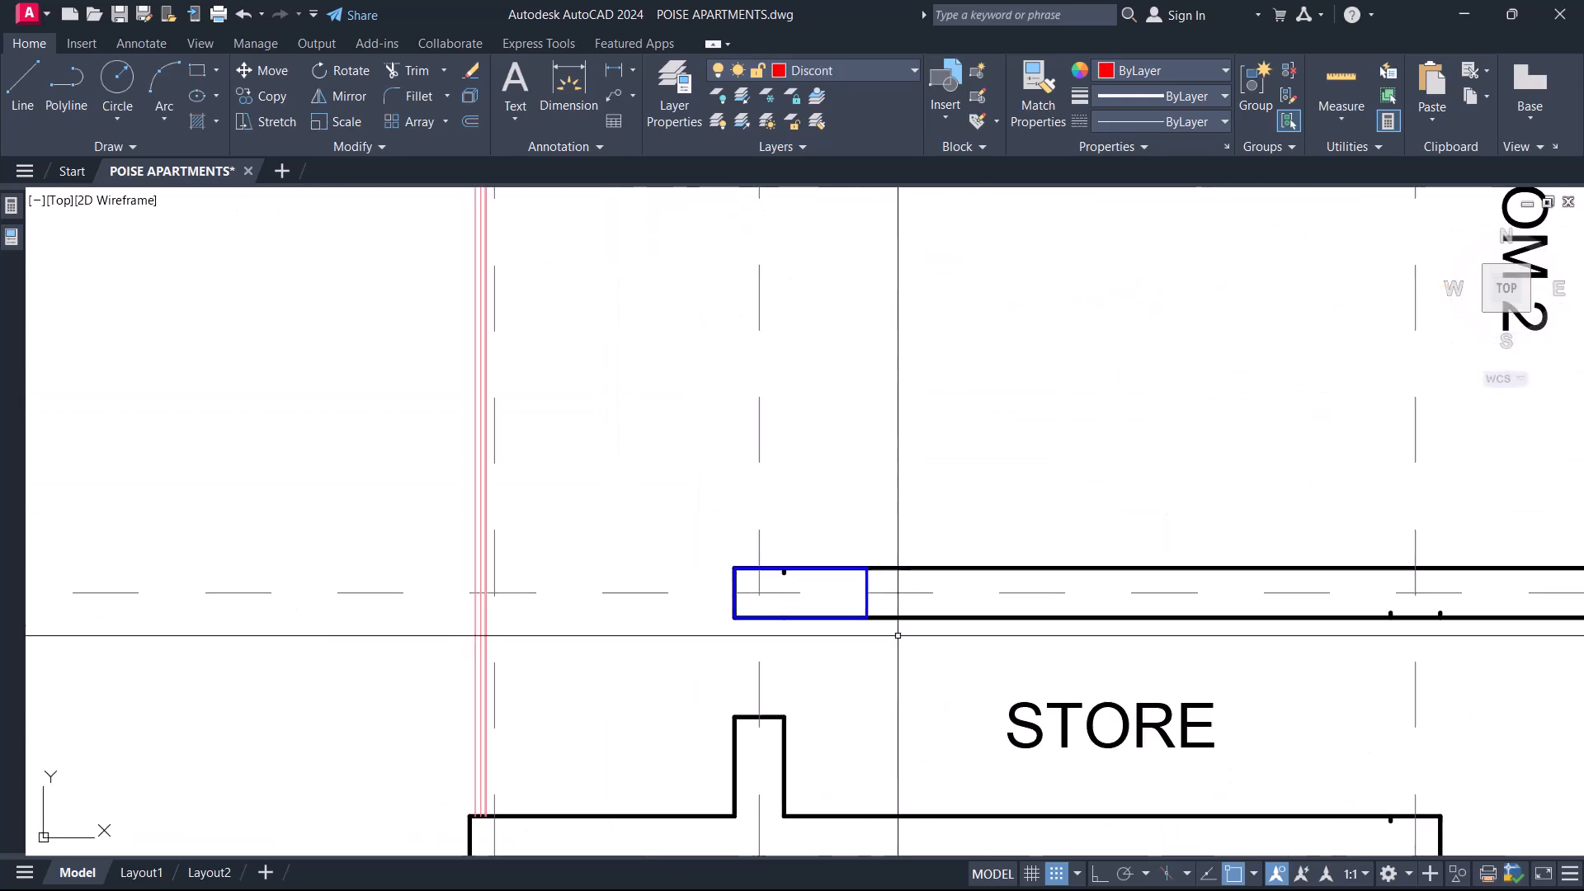
pyautogui.click(957, 568)
pyautogui.write('ex')
pyautogui.press('Return')
pyautogui.scroll(-4, 941, 452)
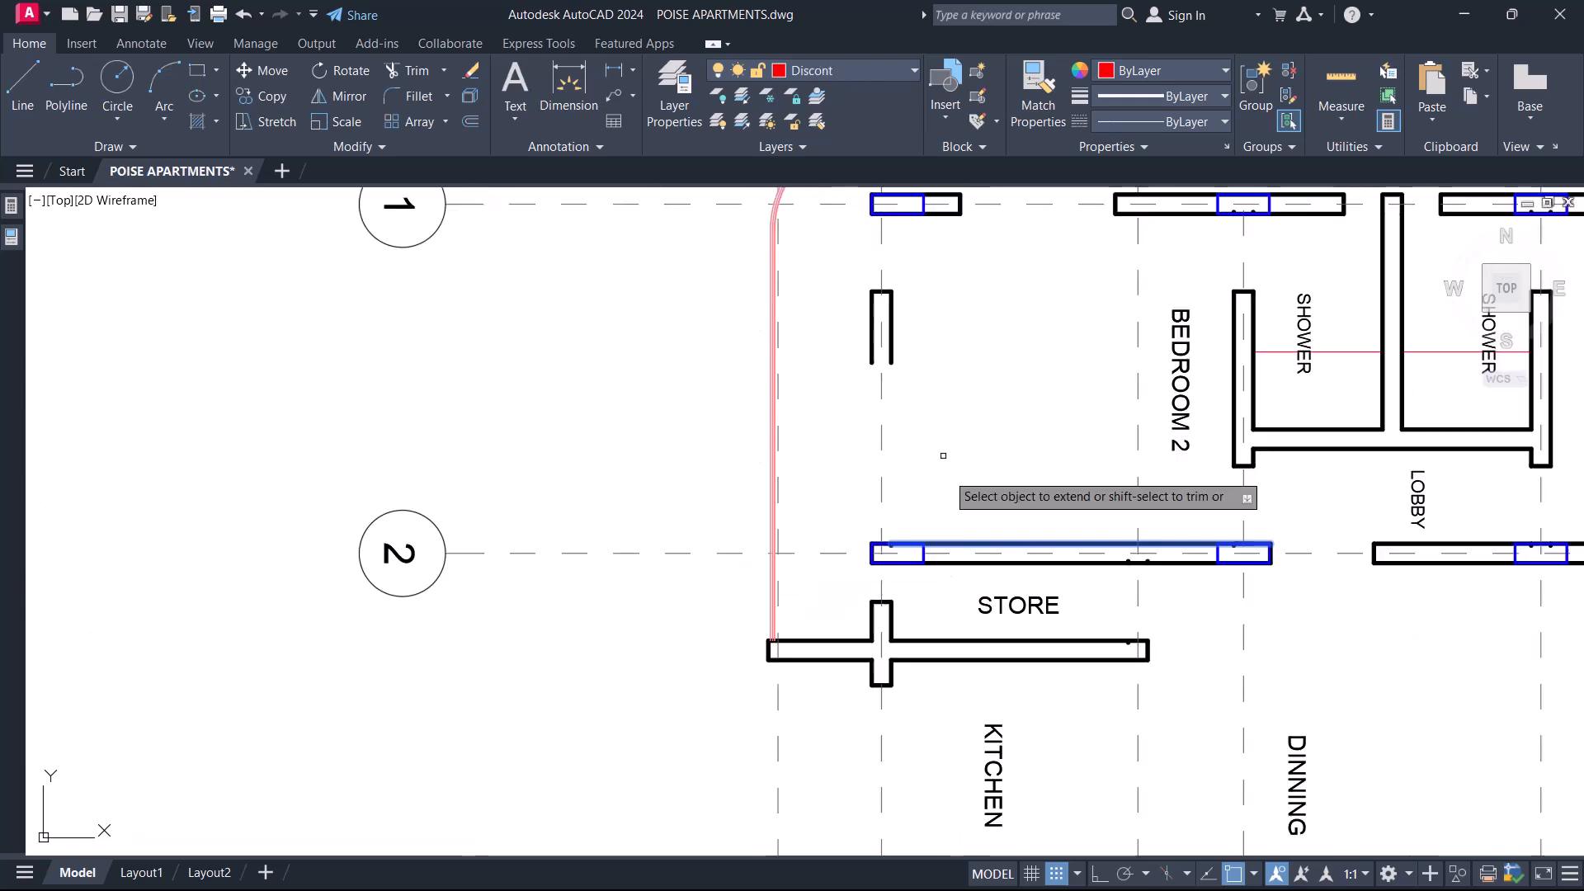
pyautogui.moveTo(940, 566)
pyautogui.mouseDown(button='middle')
pyautogui.moveTo(962, 602)
pyautogui.moveTo(931, 411)
pyautogui.mouseUp(button='middle')
pyautogui.scroll(-3, 962, 601)
pyautogui.scroll(4, 888, 483)
# Select the wall outline on gridline 4 at the corner above Bedroom 1 and check which layer it is on.
pyautogui.scroll(4, 899, 663)
pyautogui.scroll(-4, 916, 666)
pyautogui.scroll(6, 866, 652)
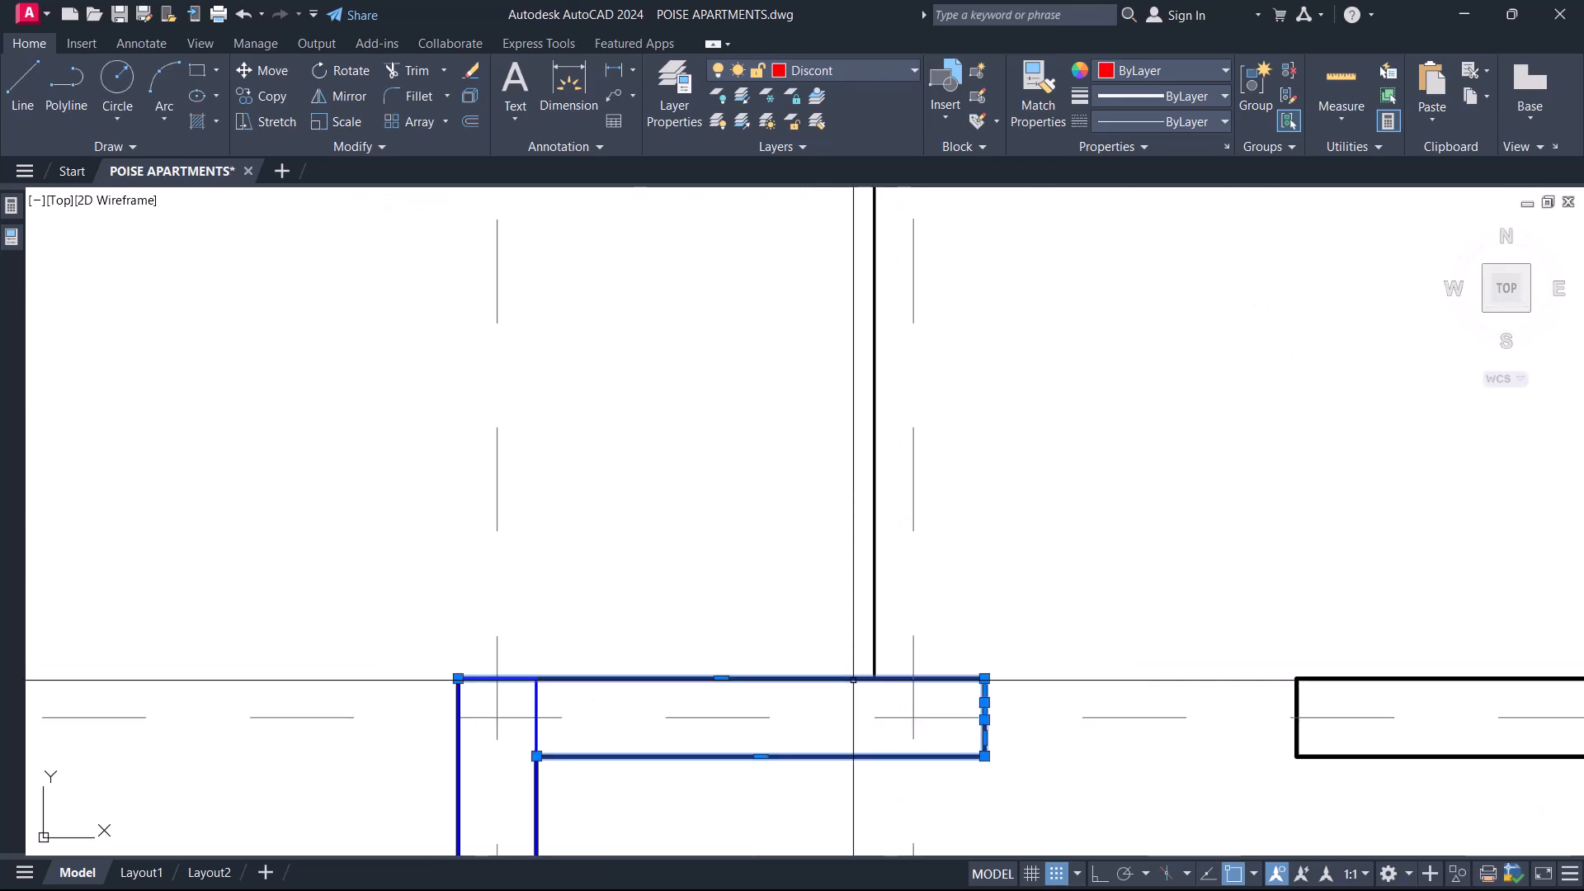
pyautogui.scroll(-2, 778, 523)
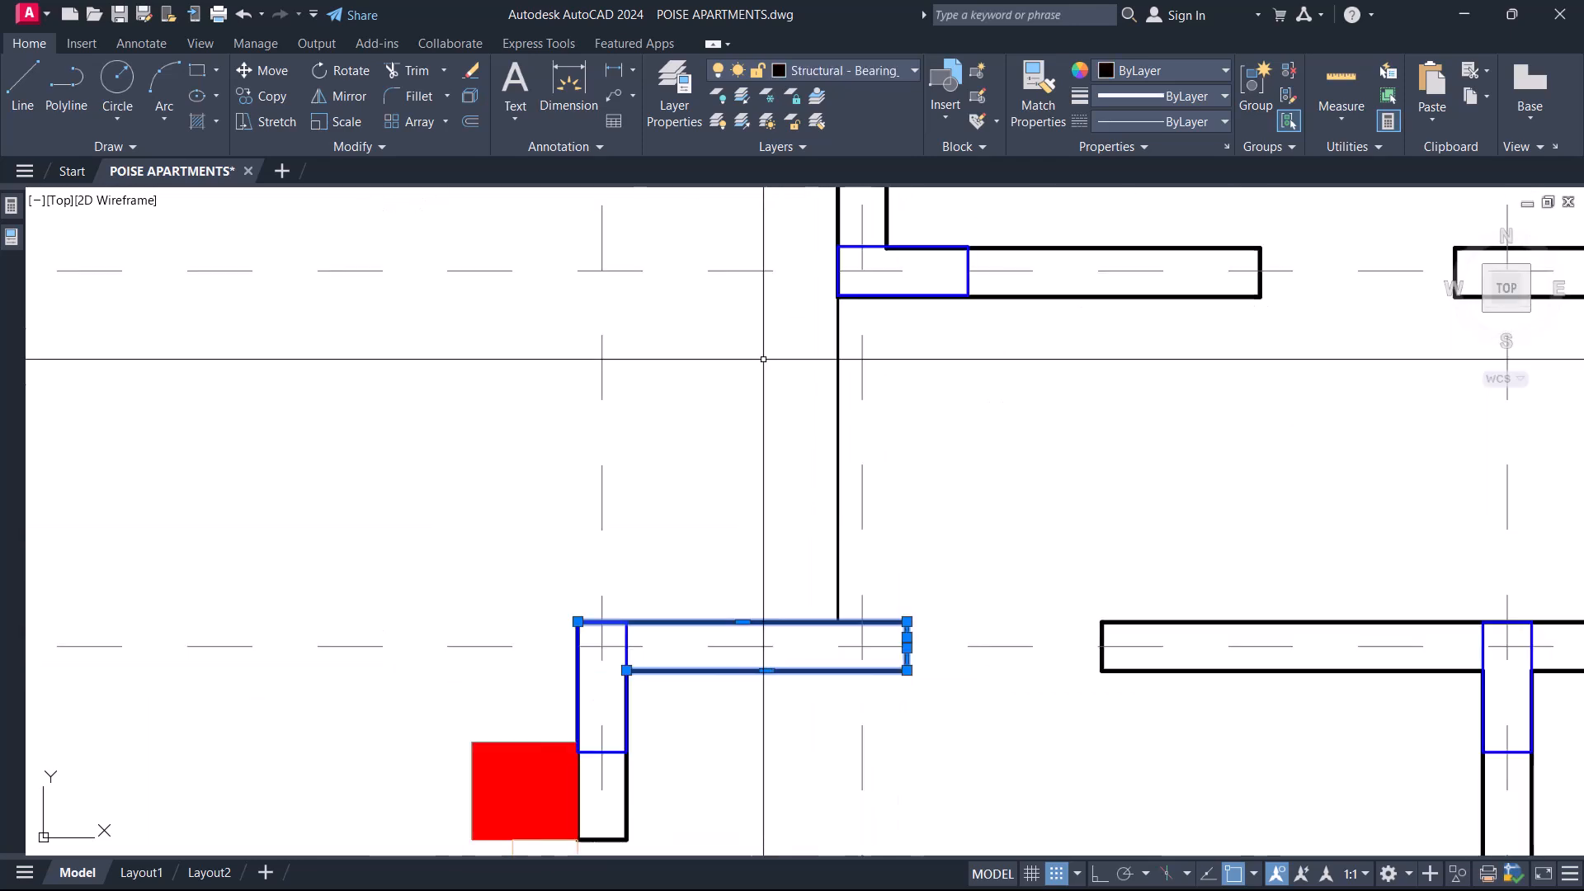
pyautogui.click(860, 70)
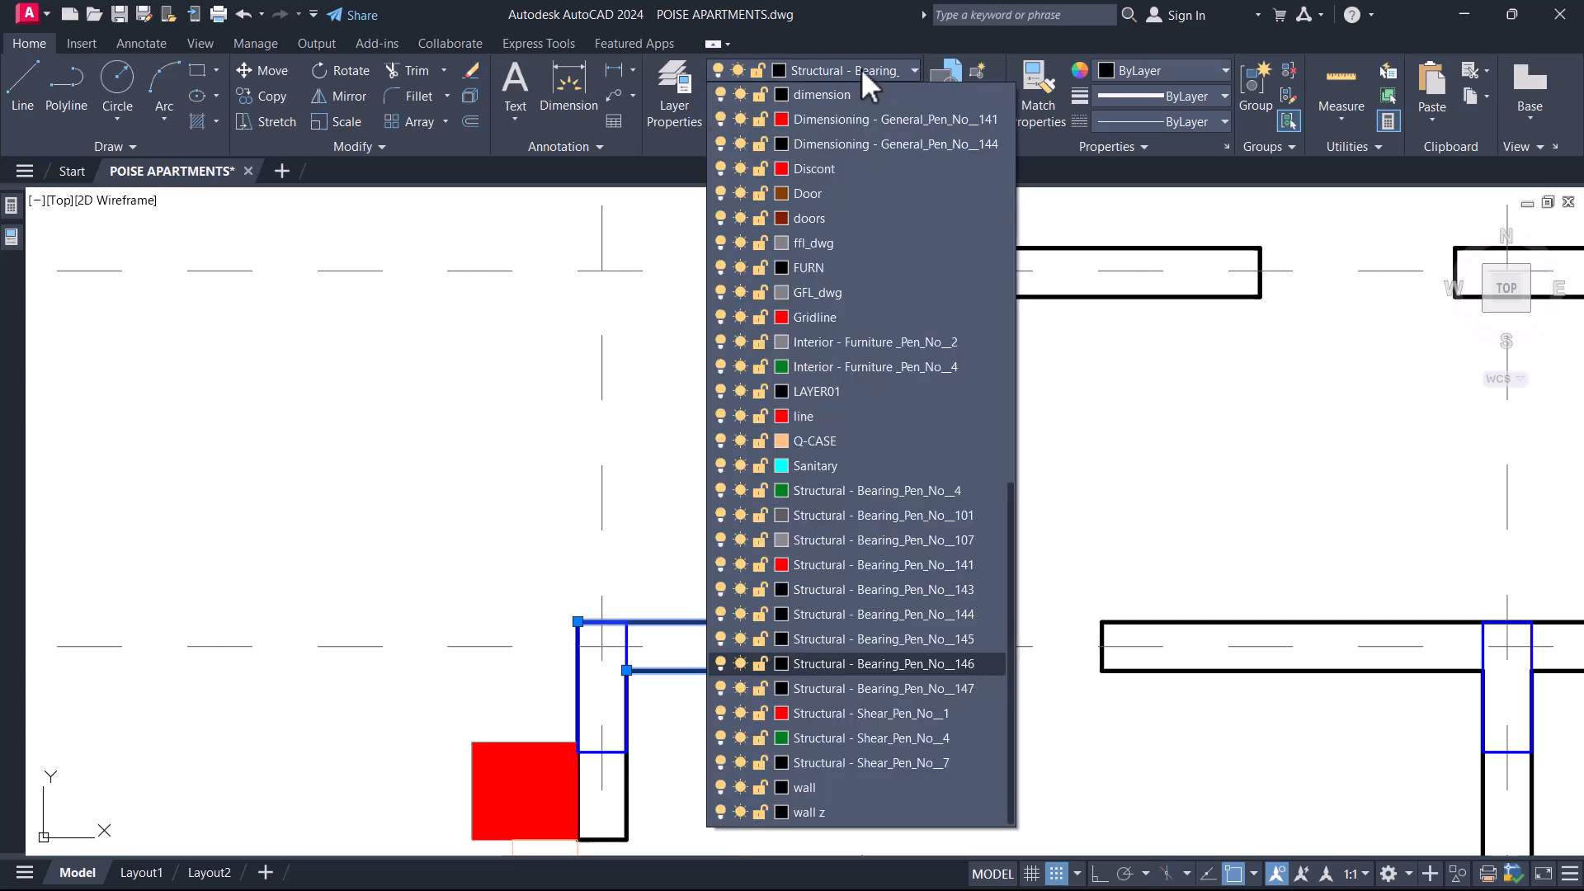
pyautogui.click(816, 168)
# Window-select the floor plan, Quick Select everything on layer Structural - Bearing_Pen_No__146, and explode those wall outlines.
pyautogui.scroll(-6, 1092, 653)
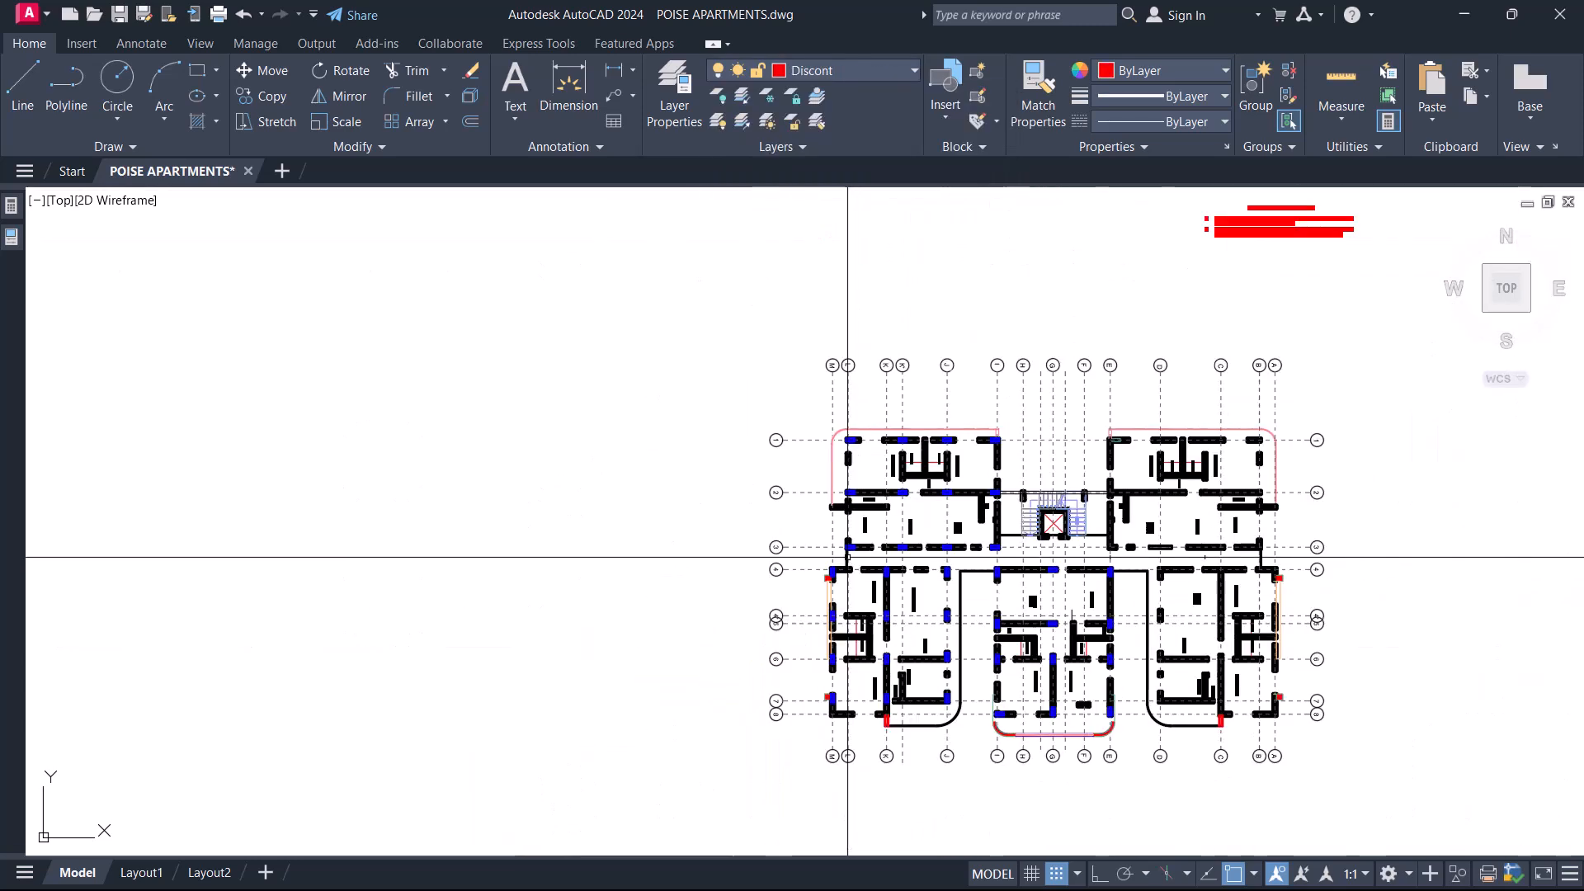
pyautogui.click(1202, 696)
pyautogui.click(814, 470)
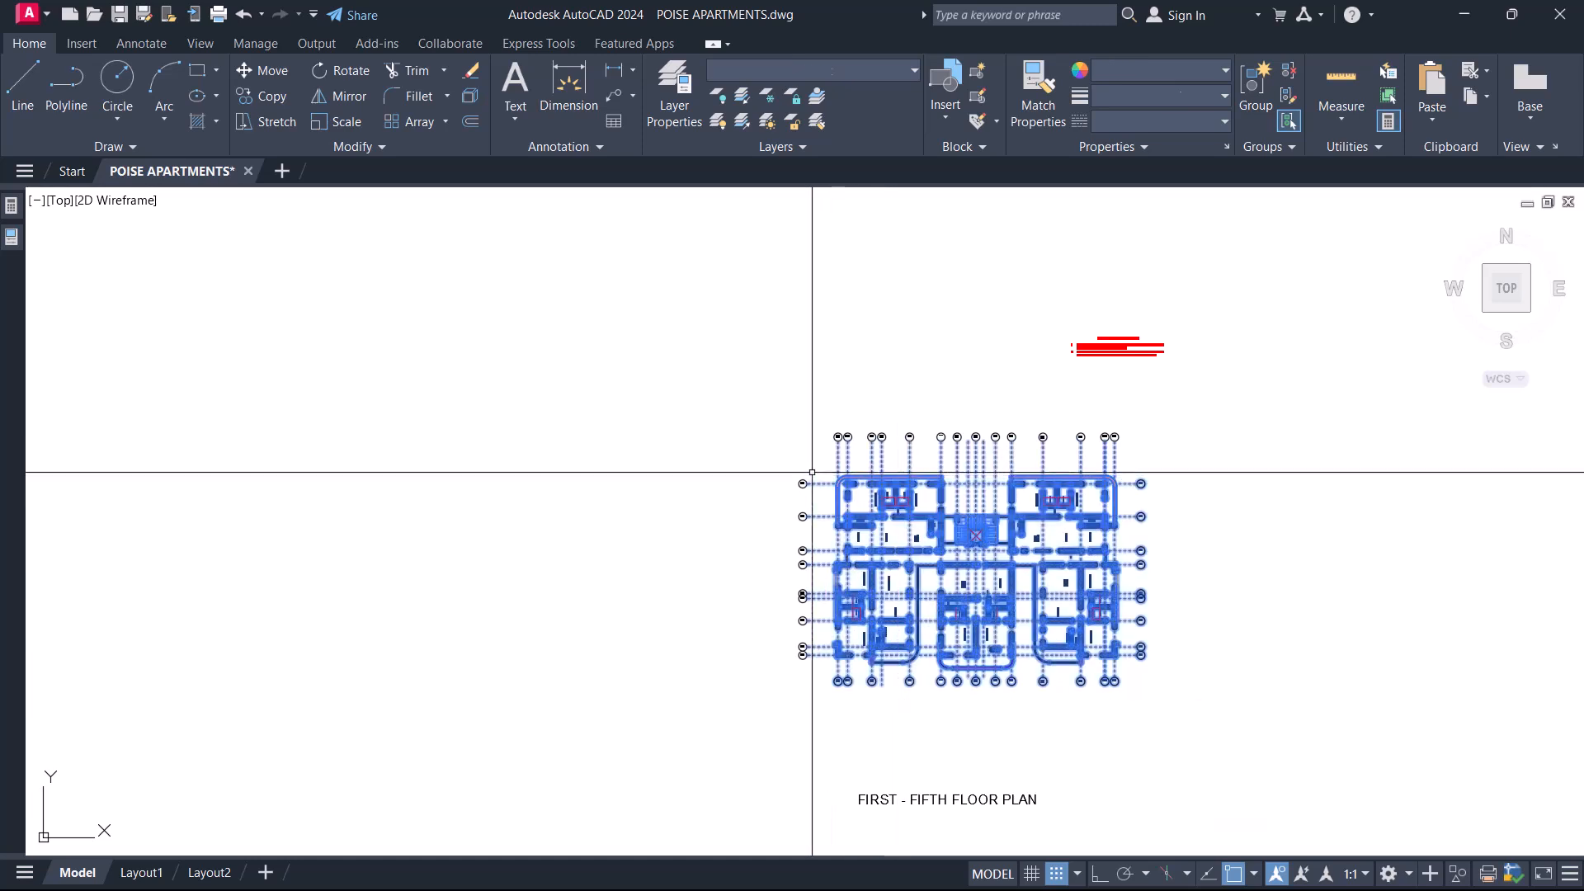
pyautogui.rightClick(814, 472)
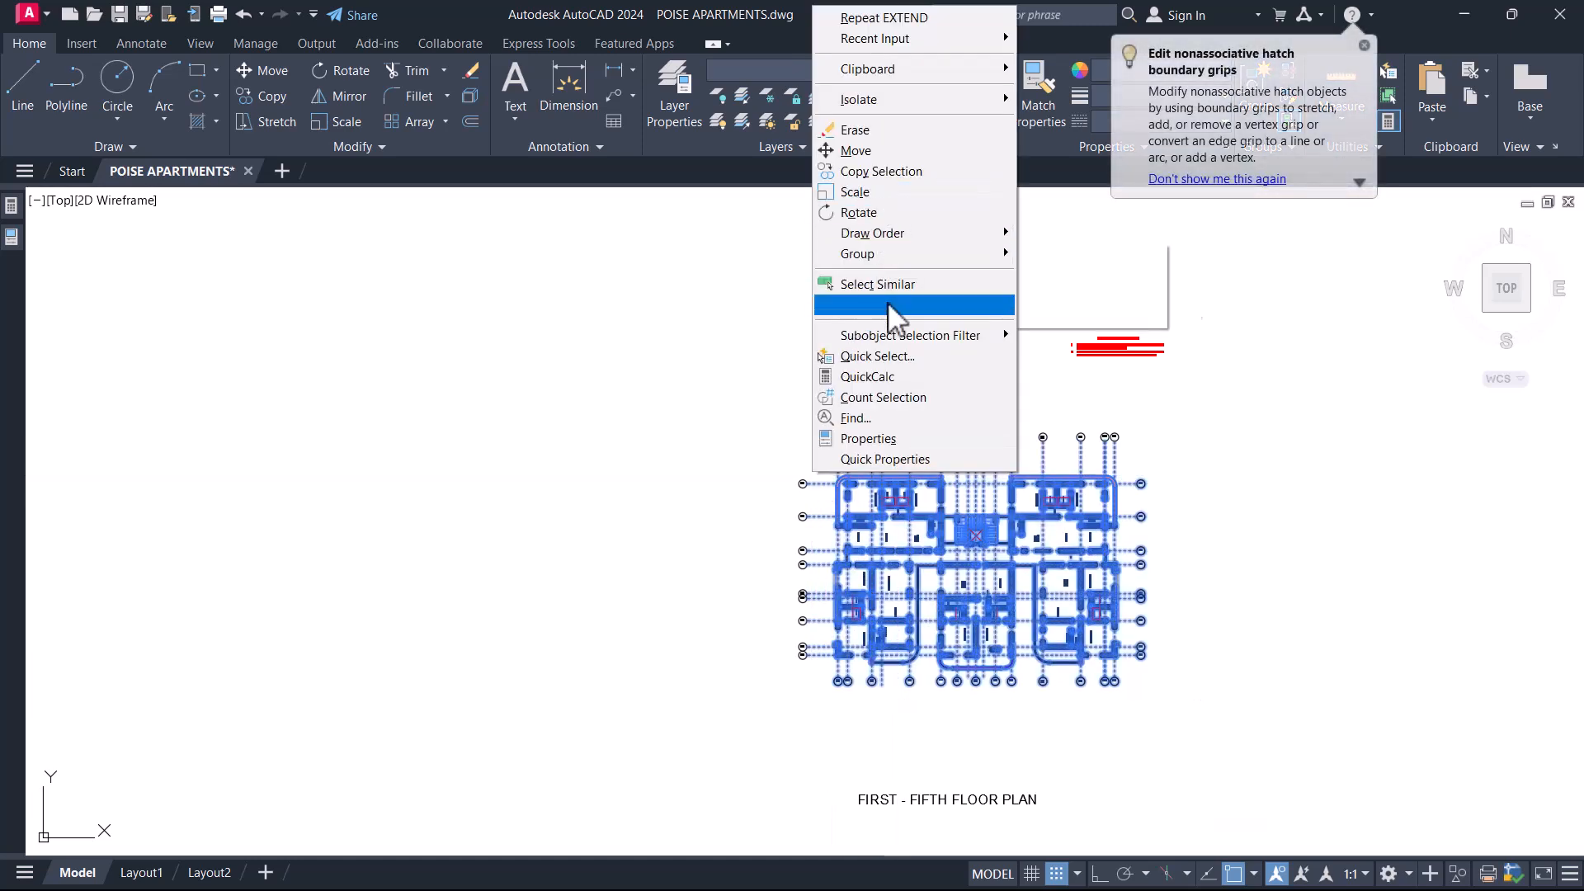
pyautogui.click(884, 358)
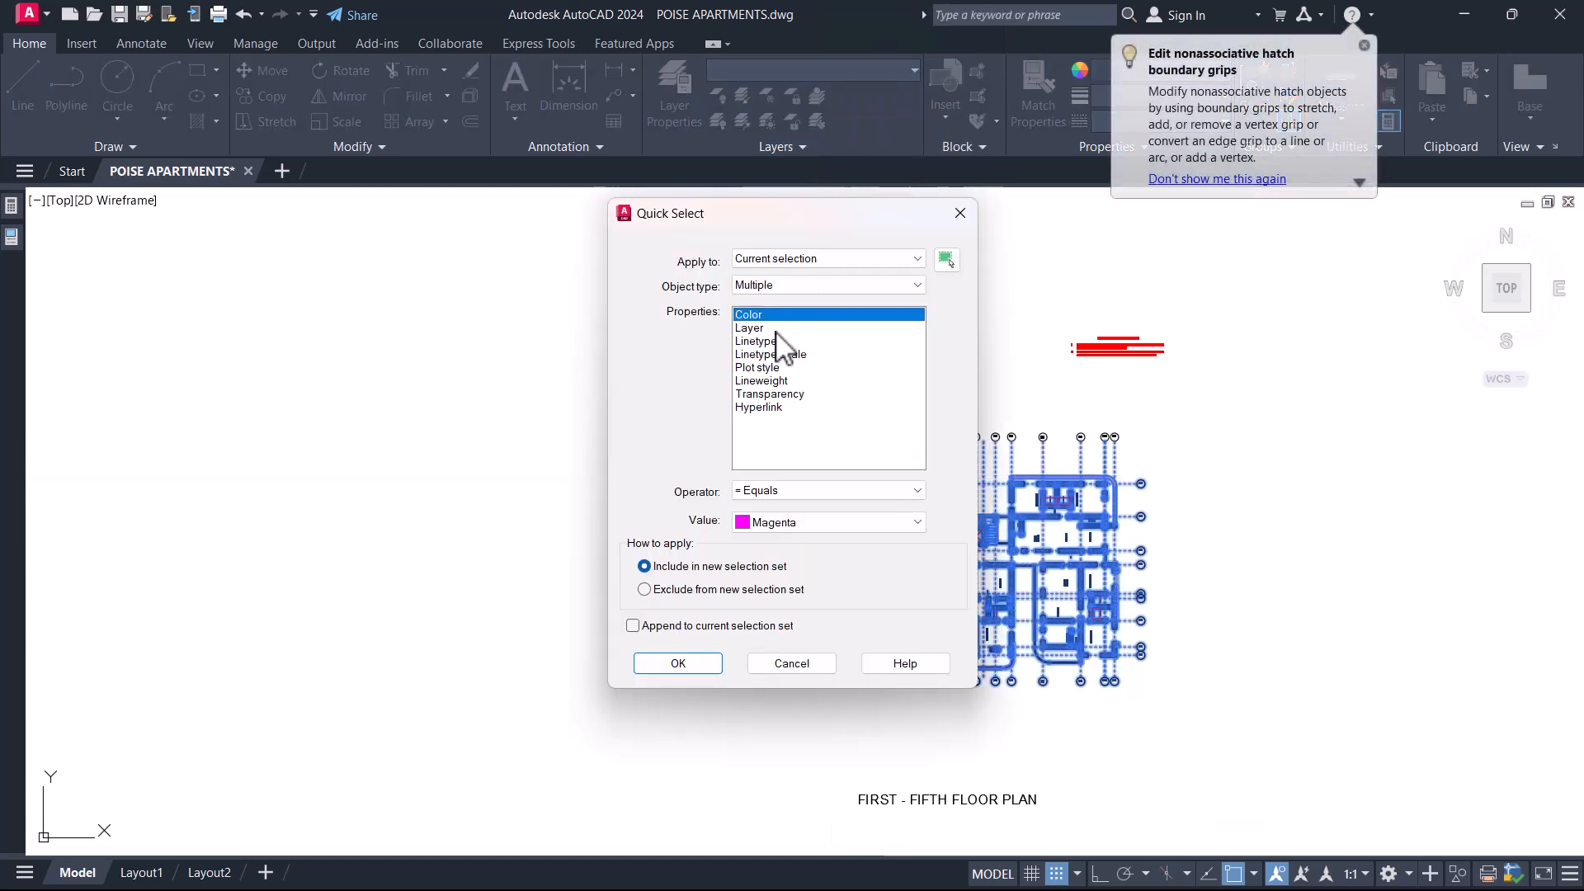
pyautogui.click(802, 528)
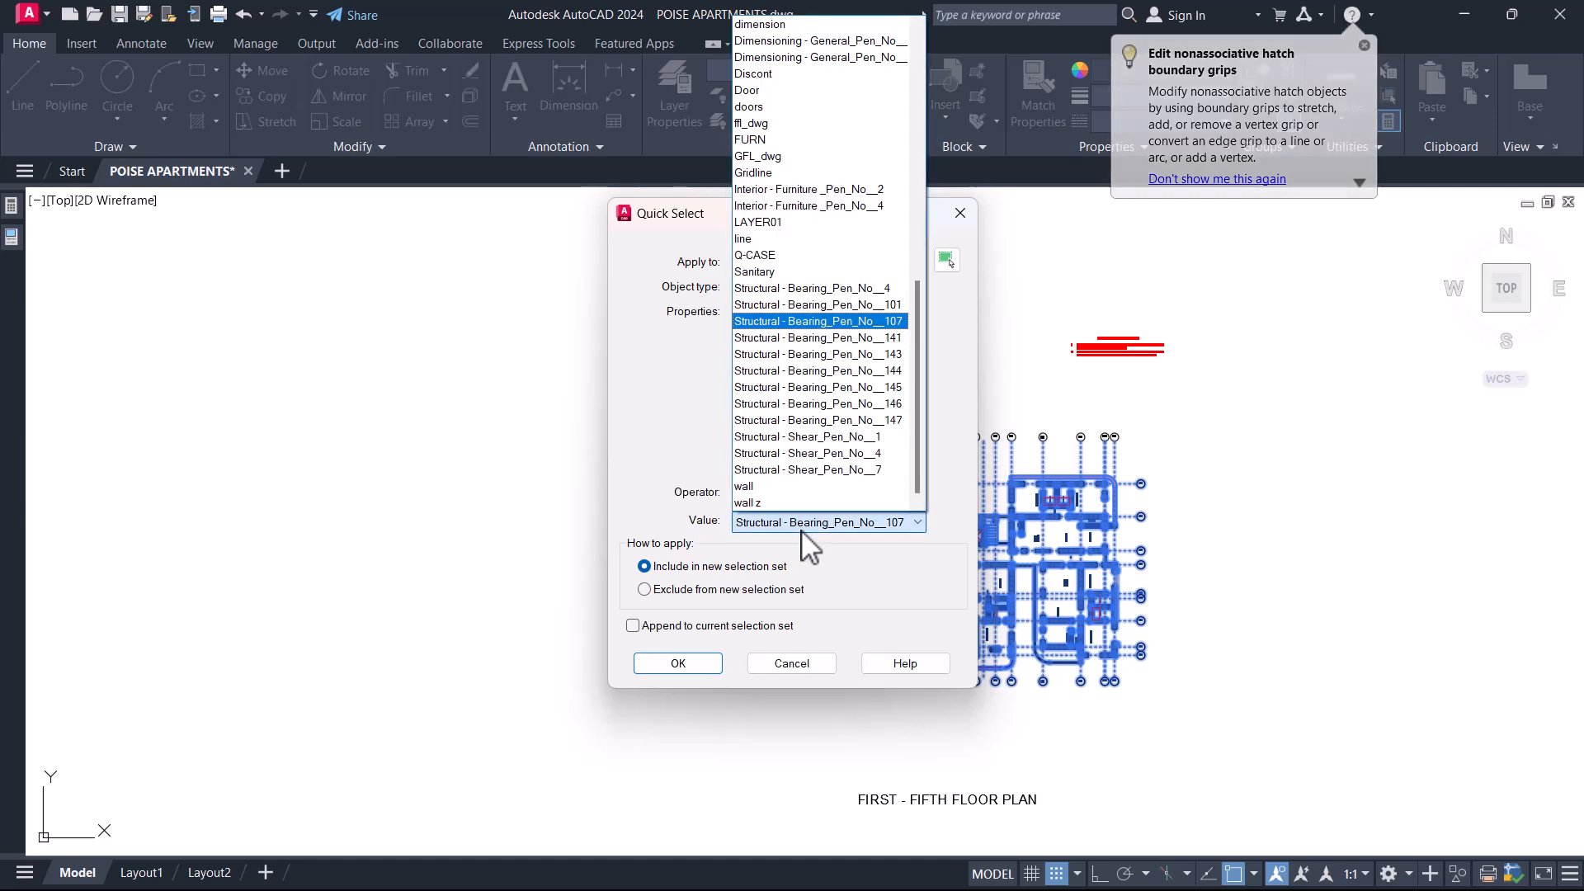
pyautogui.click(847, 404)
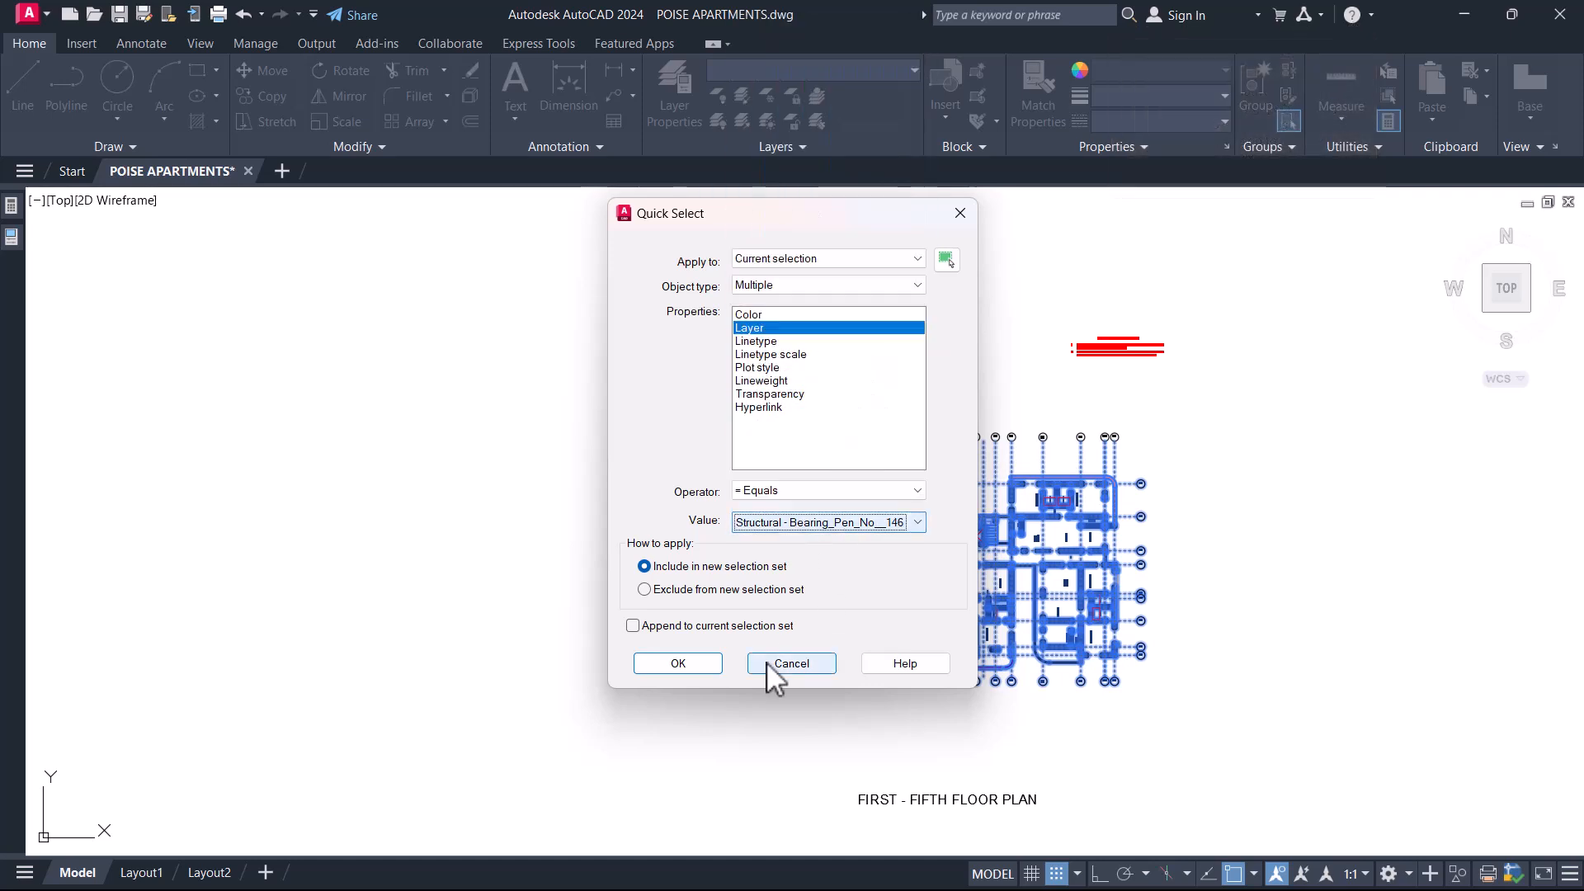
pyautogui.click(685, 664)
pyautogui.scroll(6, 912, 383)
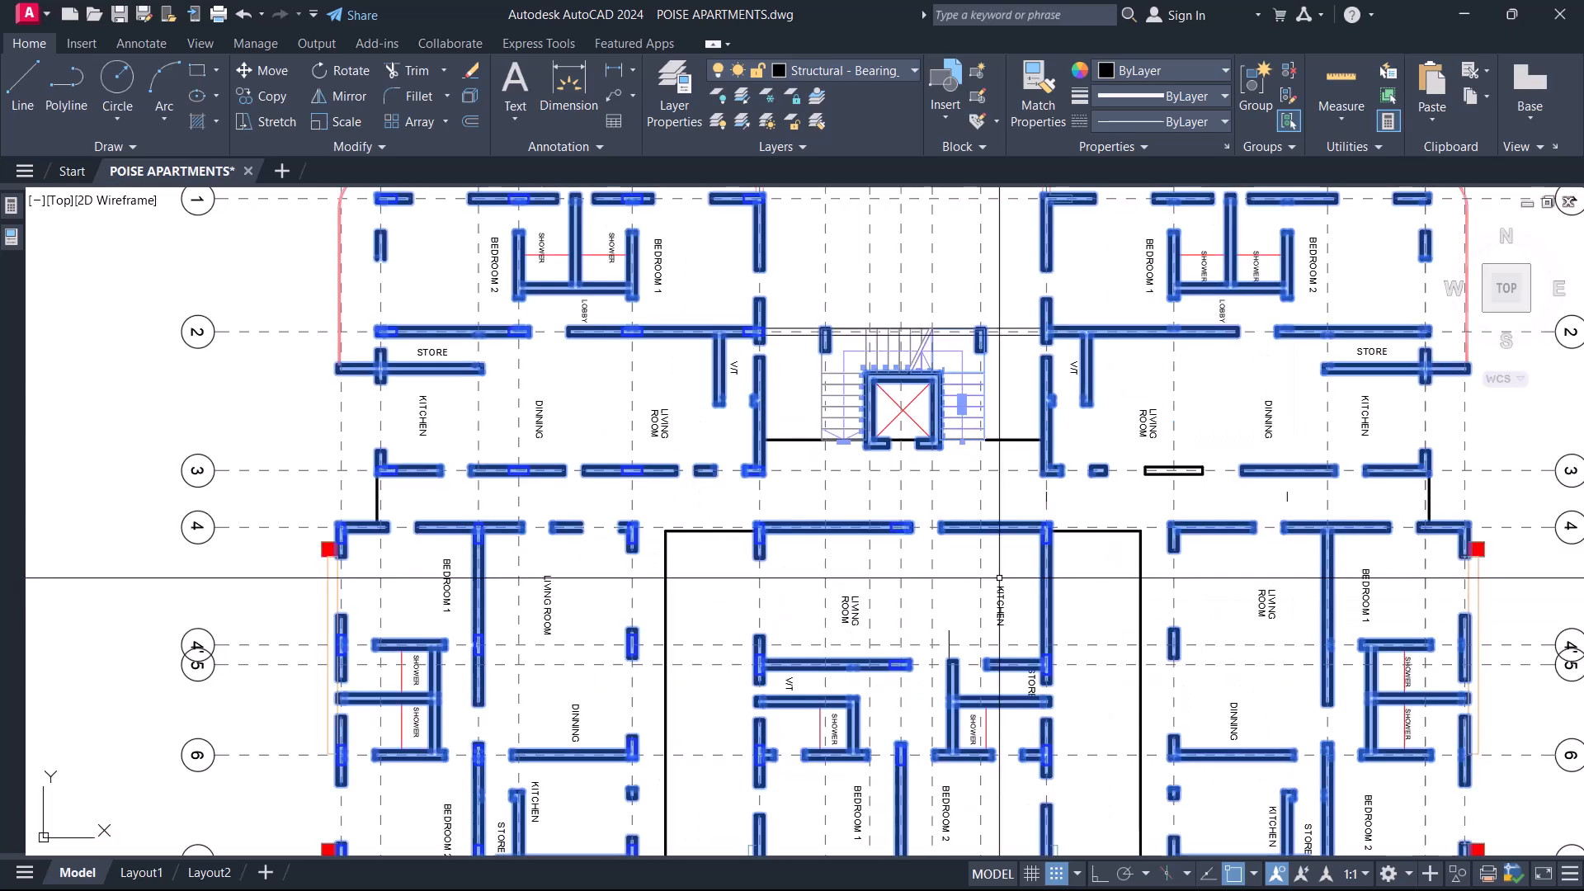
pyautogui.scroll(-6, 913, 383)
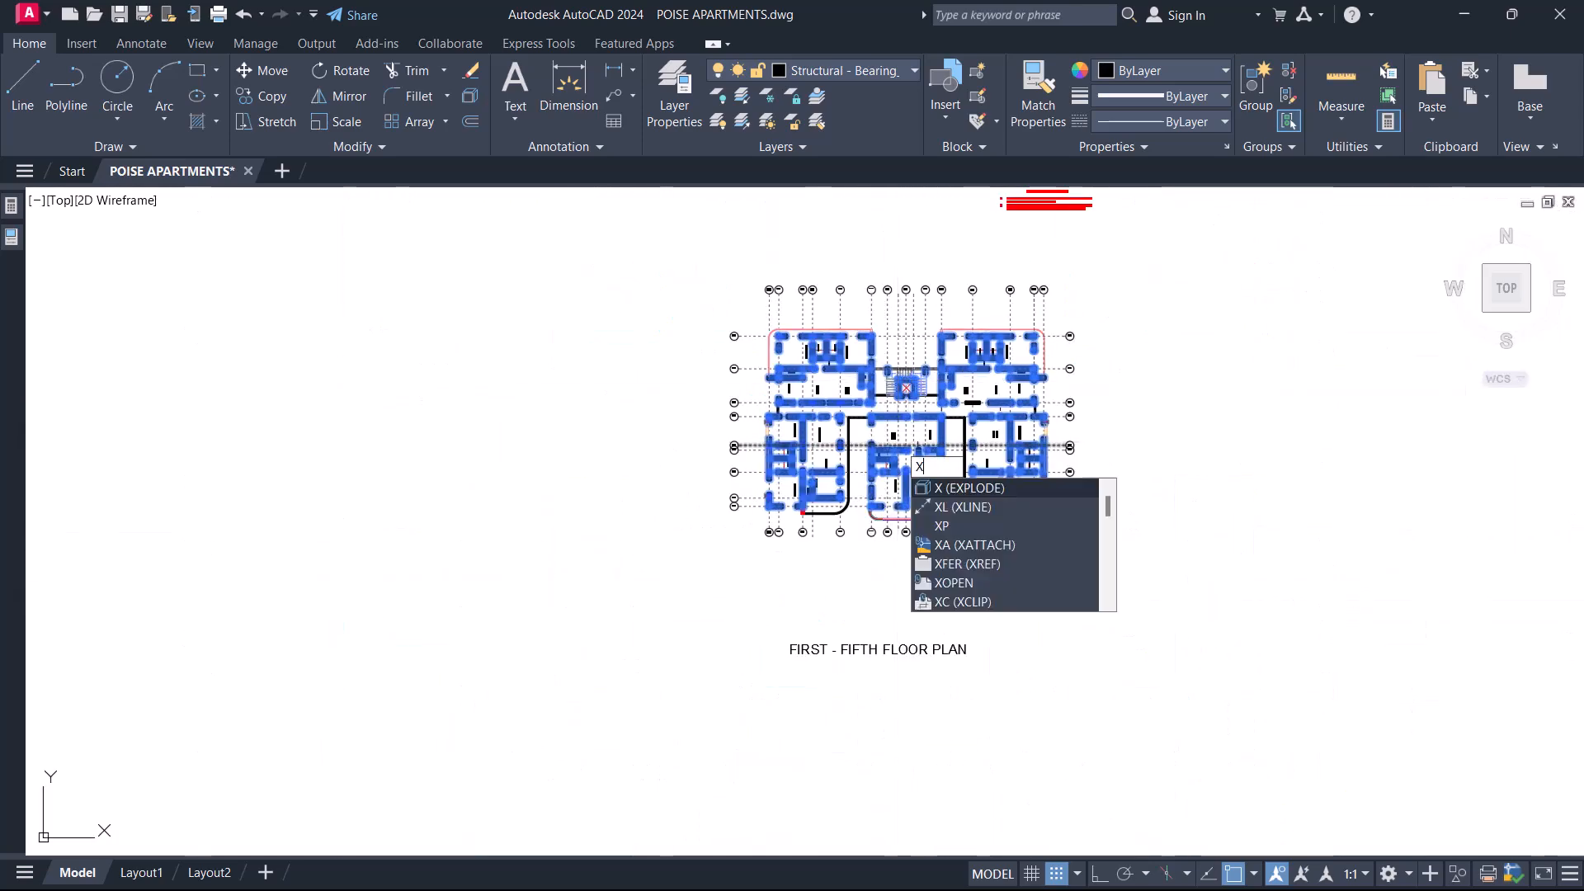
pyautogui.press('Return')
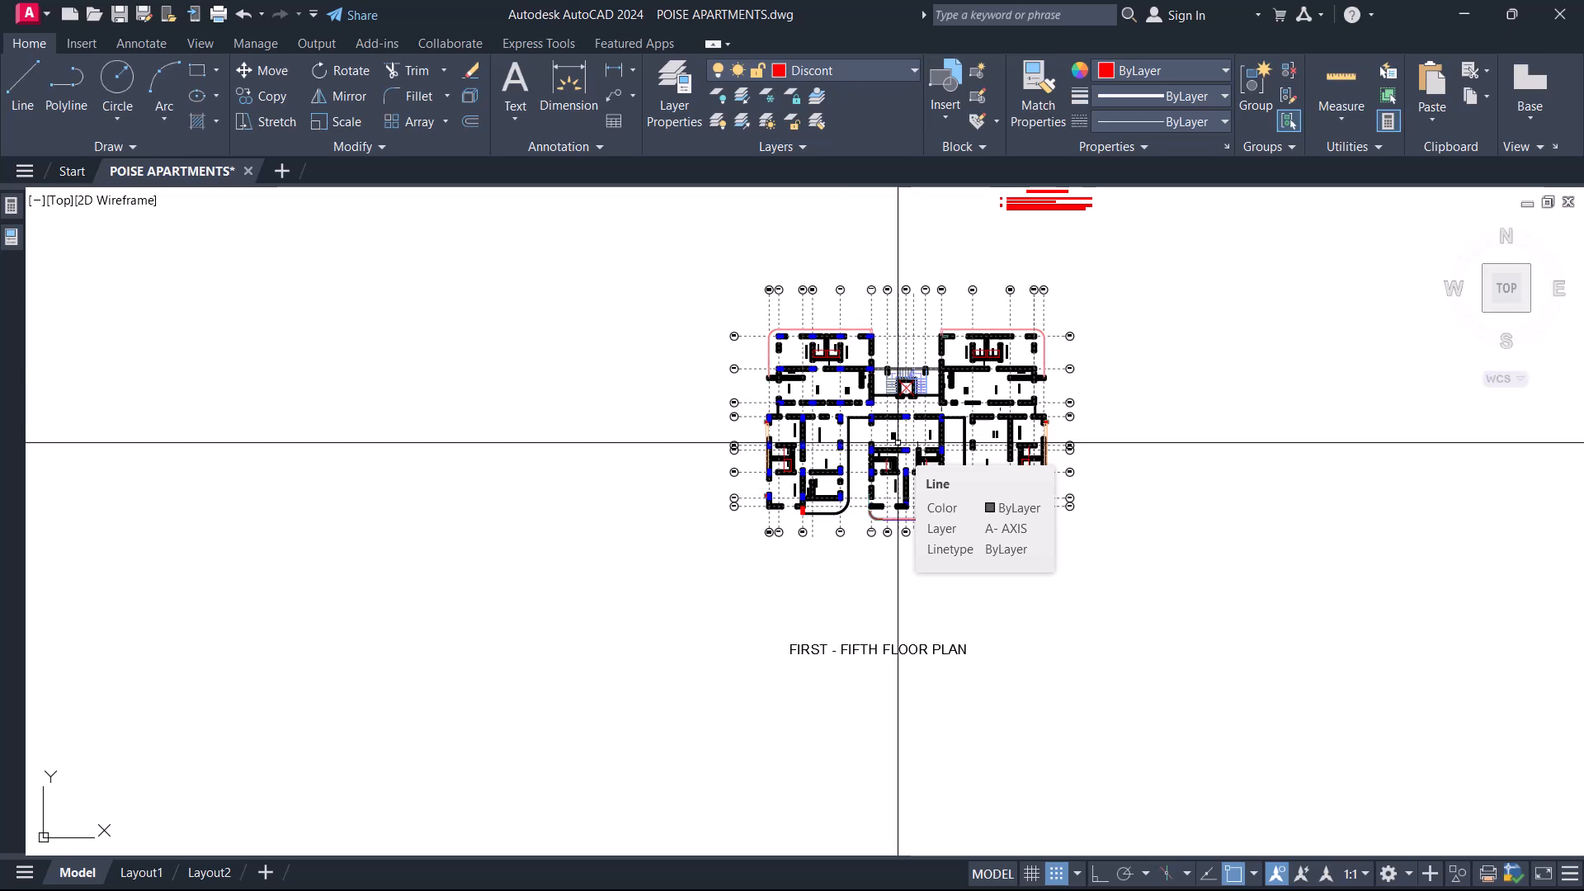
# Extend the side lines of the short Bedroom 2 outer wall down to the gridline 4 wall, using its upper line as boundary.
pyautogui.scroll(8, 814, 368)
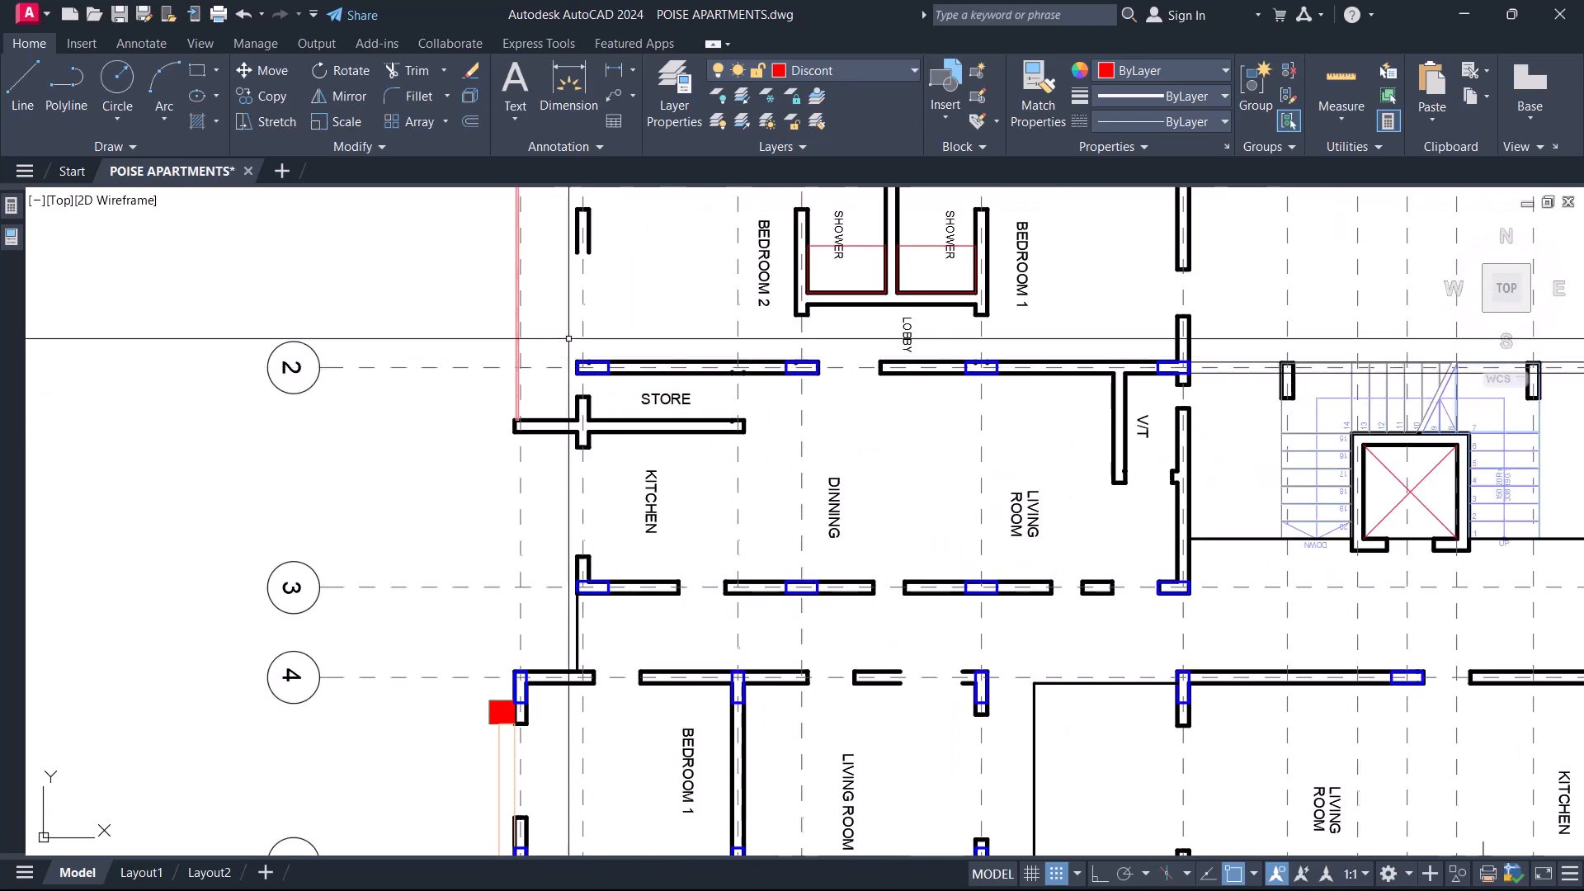
pyautogui.moveTo(566, 342); pyautogui.dragTo(730, 424, button='middle')
pyautogui.moveTo(726, 363); pyautogui.dragTo(750, 407, button='middle')
pyautogui.scroll(-2, 790, 410)
pyautogui.scroll(6, 772, 619)
pyautogui.moveTo(718, 725); pyautogui.dragTo(742, 650, button='middle')
pyautogui.scroll(4, 743, 650)
pyautogui.click(789, 639)
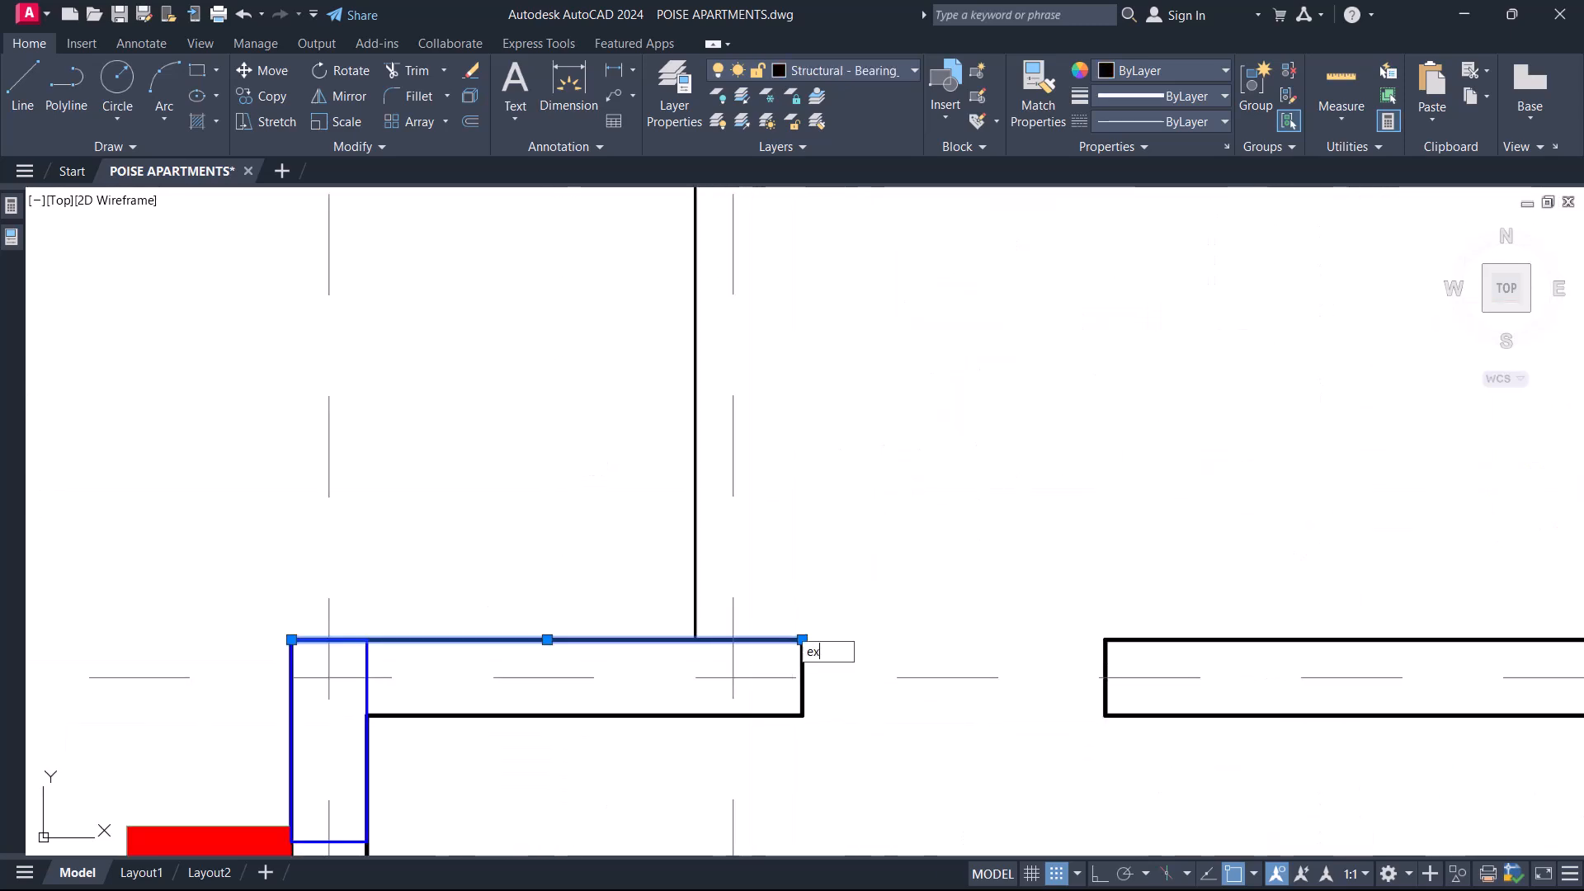
pyautogui.scroll(-6, 796, 643)
pyautogui.press('Return')
pyautogui.moveTo(753, 276); pyautogui.dragTo(850, 396, button='middle')
pyautogui.scroll(5, 875, 391)
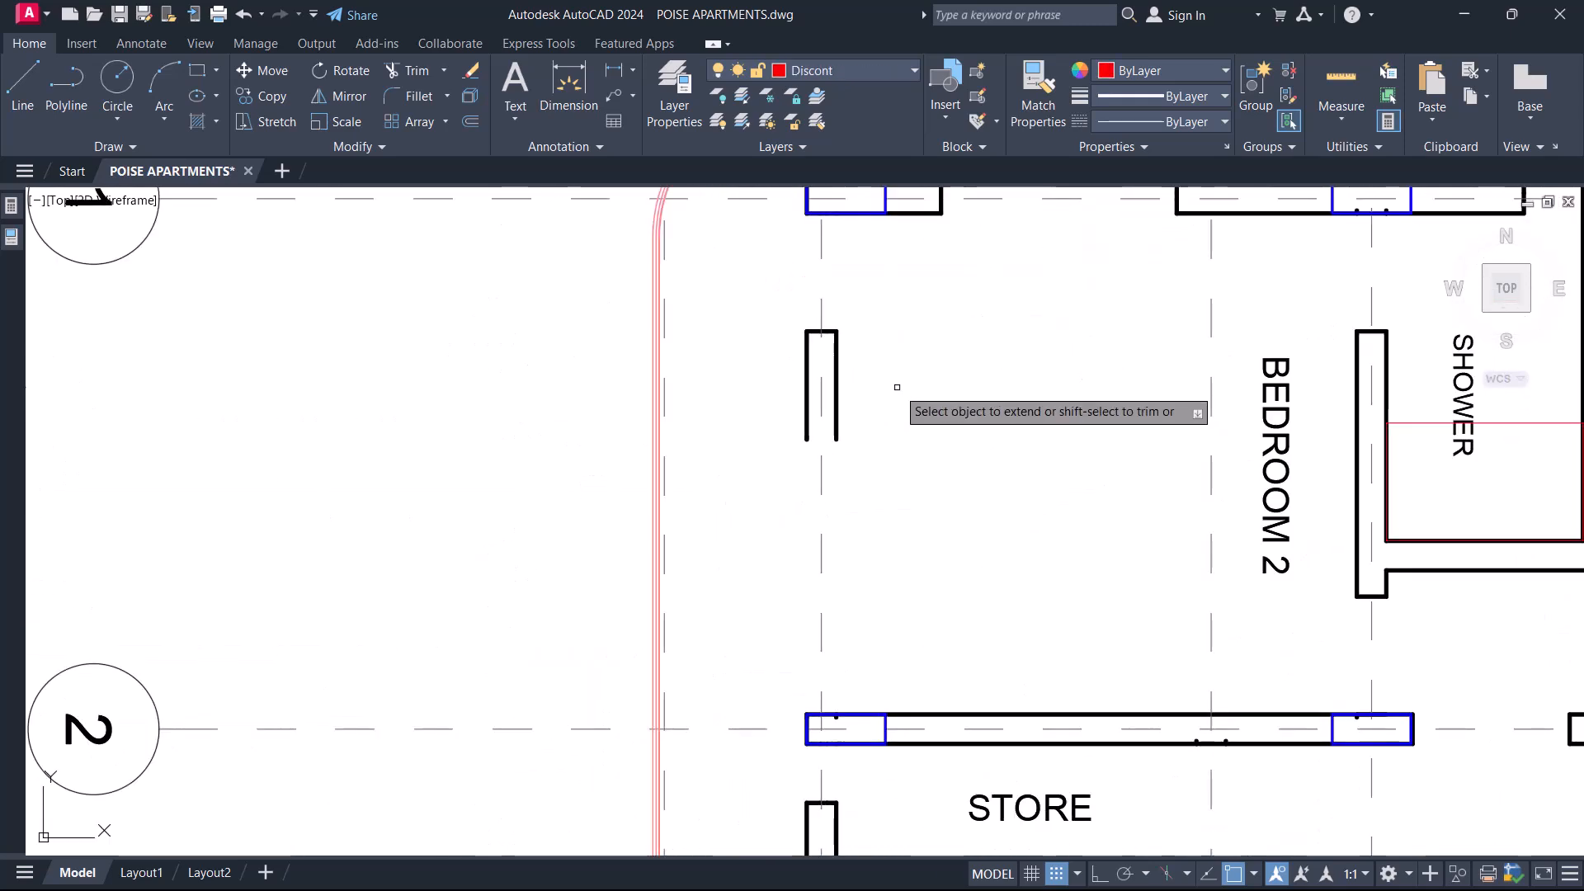
pyautogui.scroll(-2, 838, 347)
# Extend both side lines of the Bedroom 2 outer wall up to the gridline 1 wall and finish the command.
pyautogui.scroll(6, 887, 258)
pyautogui.moveTo(886, 258); pyautogui.dragTo(924, 332, button='middle')
pyautogui.click(820, 722)
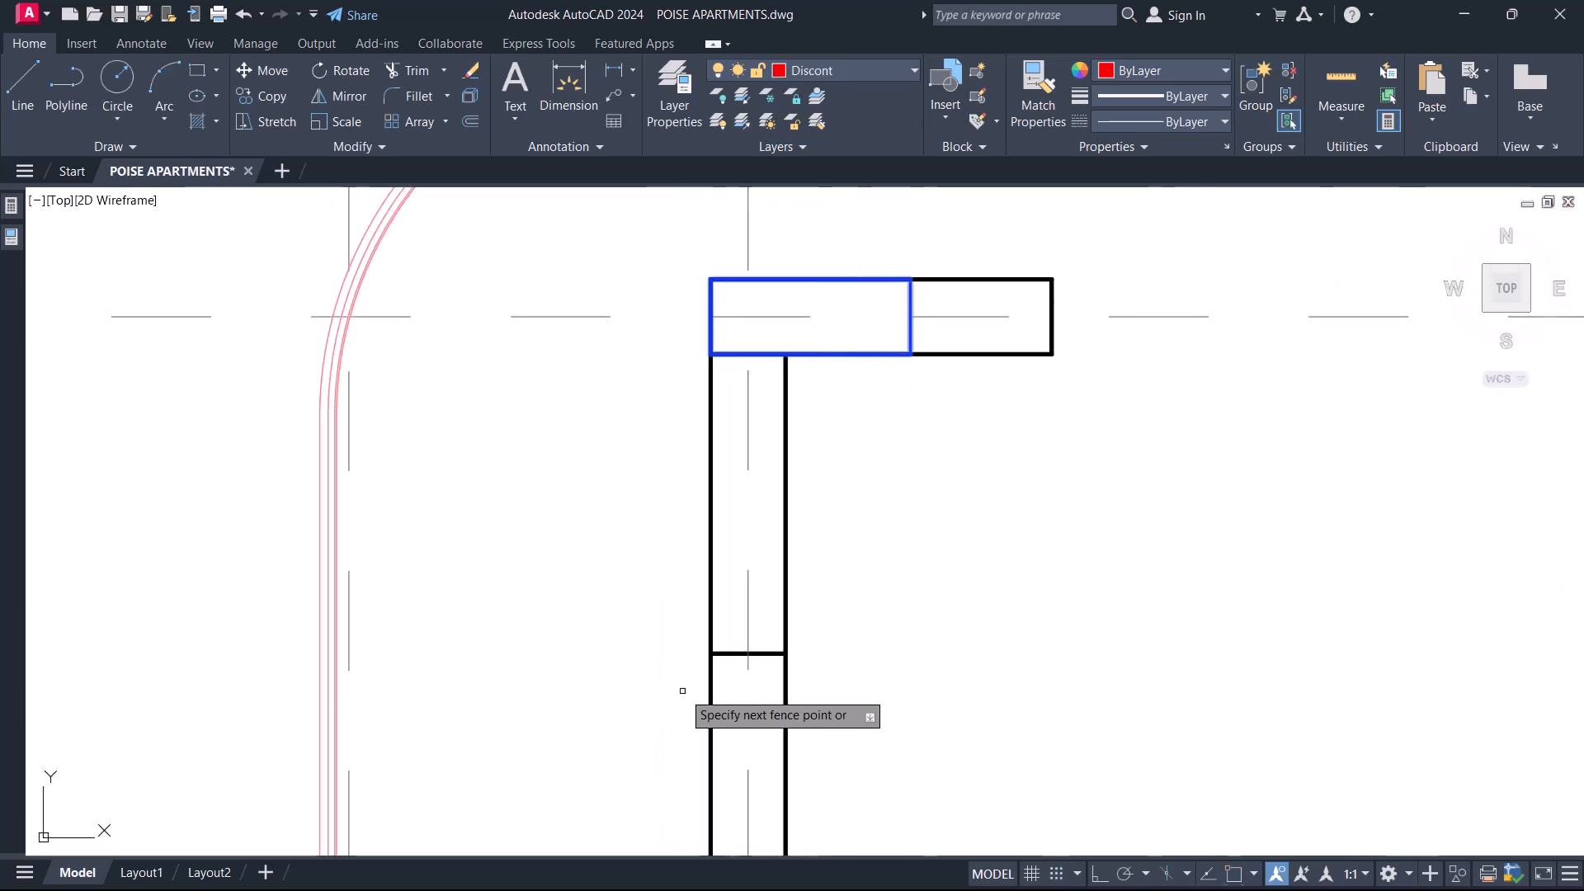
pyautogui.click(682, 691)
pyautogui.scroll(-6, 744, 371)
pyautogui.moveTo(799, 358); pyautogui.dragTo(687, 352, button='middle')
pyautogui.moveTo(787, 402); pyautogui.dragTo(753, 404, button='middle')
pyautogui.press('Escape')
# Extend both lines of the gridline 1 wall across the Bedroom 2 and Bedroom 1 openings to the wall's far end column.
pyautogui.scroll(4, 744, 345)
pyautogui.scroll(-6, 631, 410)
pyautogui.scroll(2, 1223, 406)
pyautogui.scroll(2, 1057, 362)
pyautogui.click(1138, 450)
pyautogui.scroll(-4, 1138, 450)
pyautogui.write('ex')
pyautogui.press('Return')
pyautogui.scroll(3, 620, 440)
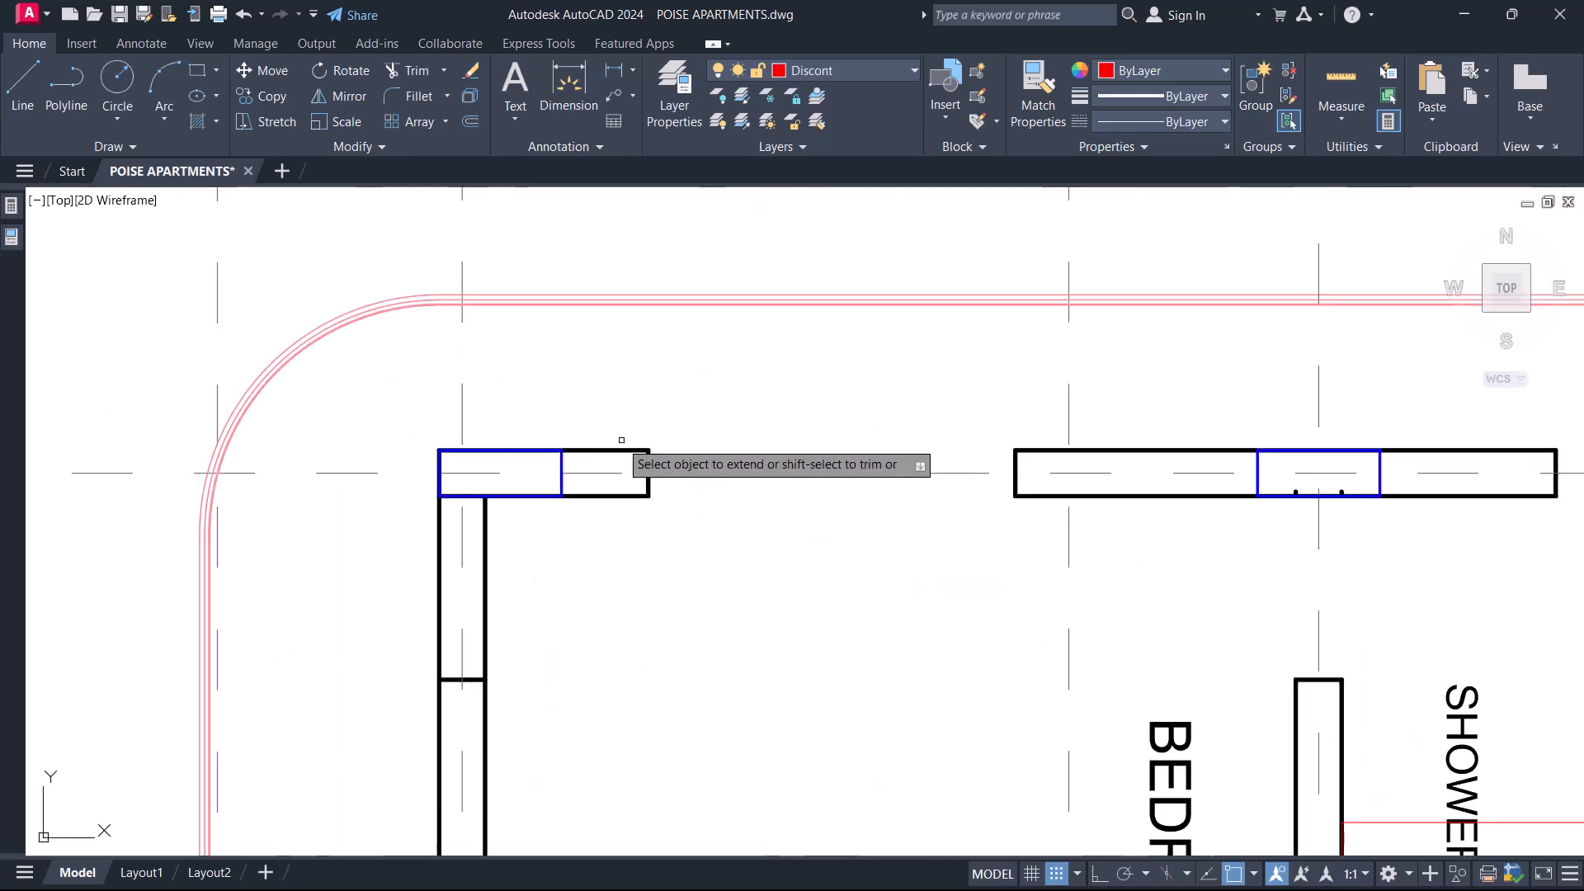
pyautogui.click(623, 449)
pyautogui.click(628, 496)
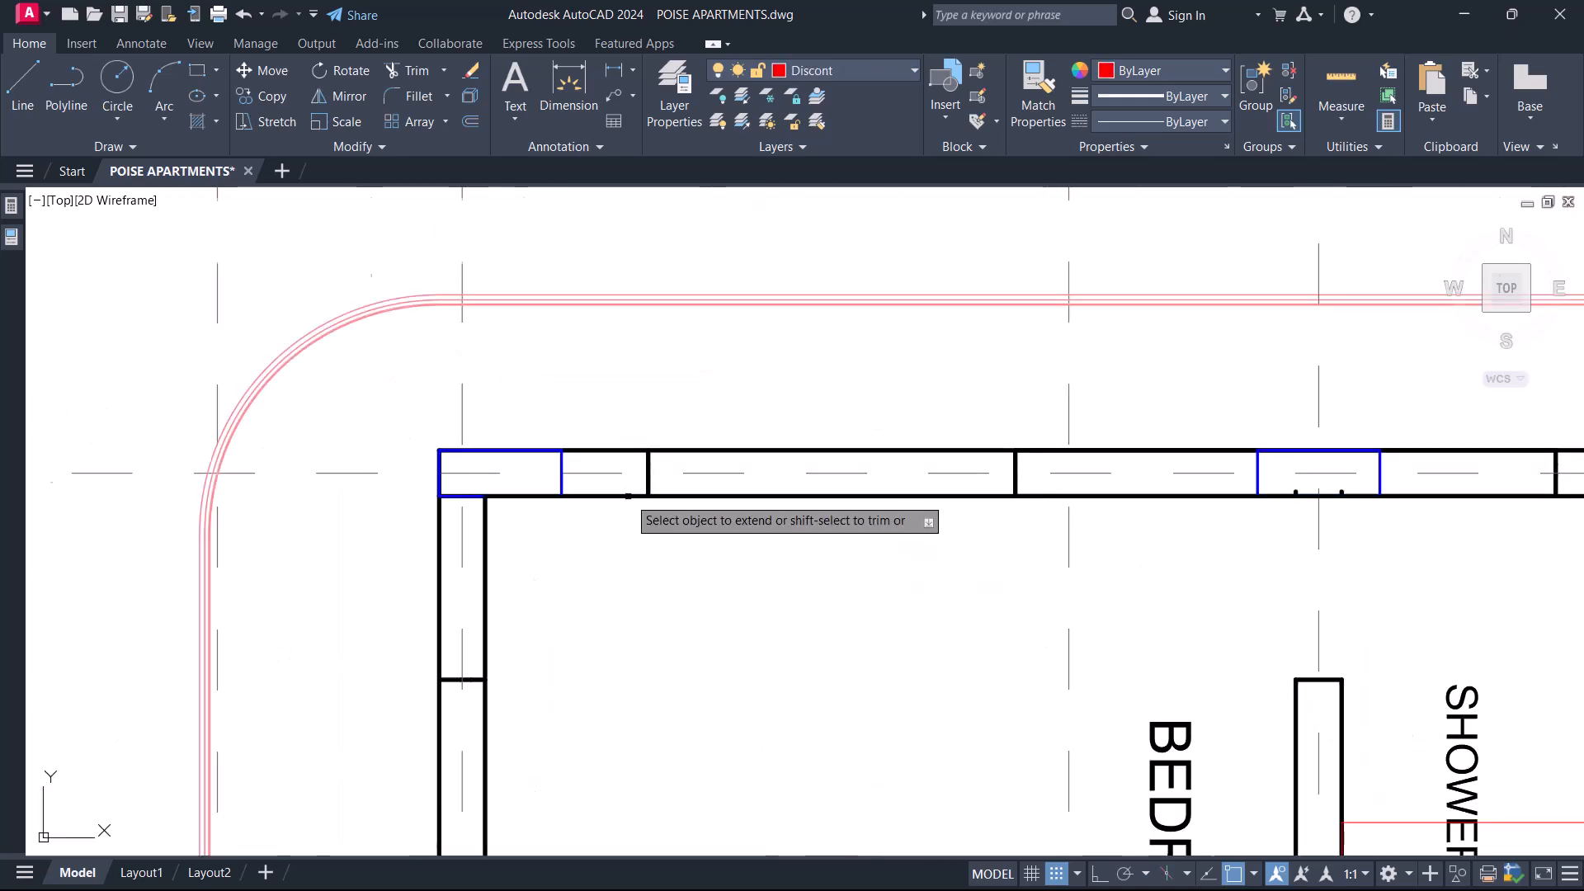
pyautogui.scroll(-5, 628, 496)
pyautogui.press('Escape')
pyautogui.moveTo(884, 671); pyautogui.dragTo(835, 494, button='middle')
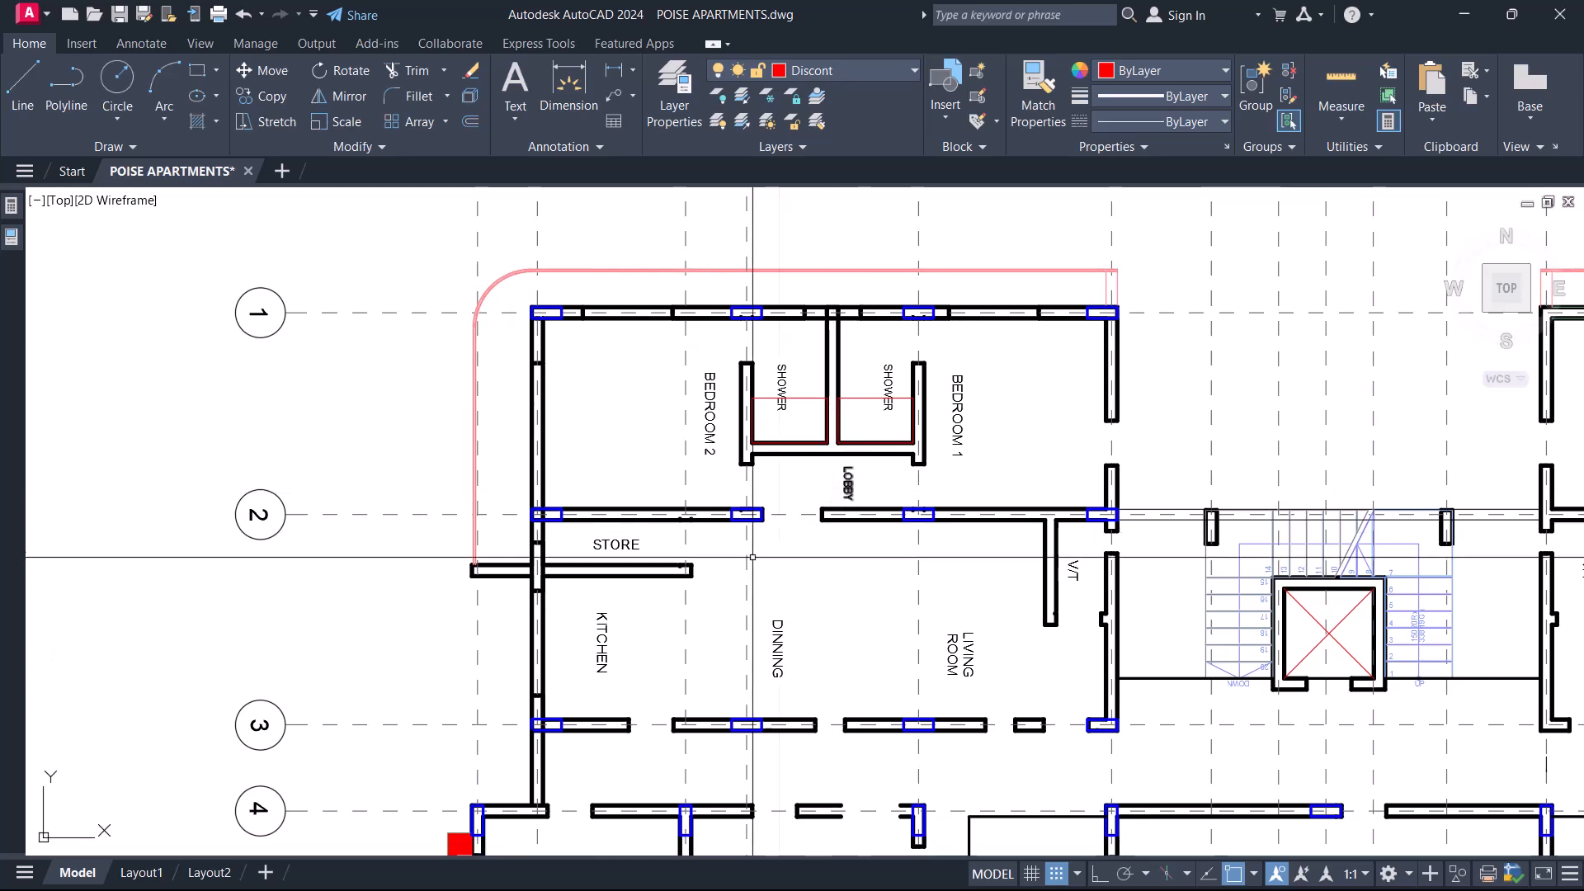
pyautogui.scroll(4, 778, 559)
pyautogui.scroll(-4, 808, 528)
pyautogui.scroll(2, 858, 476)
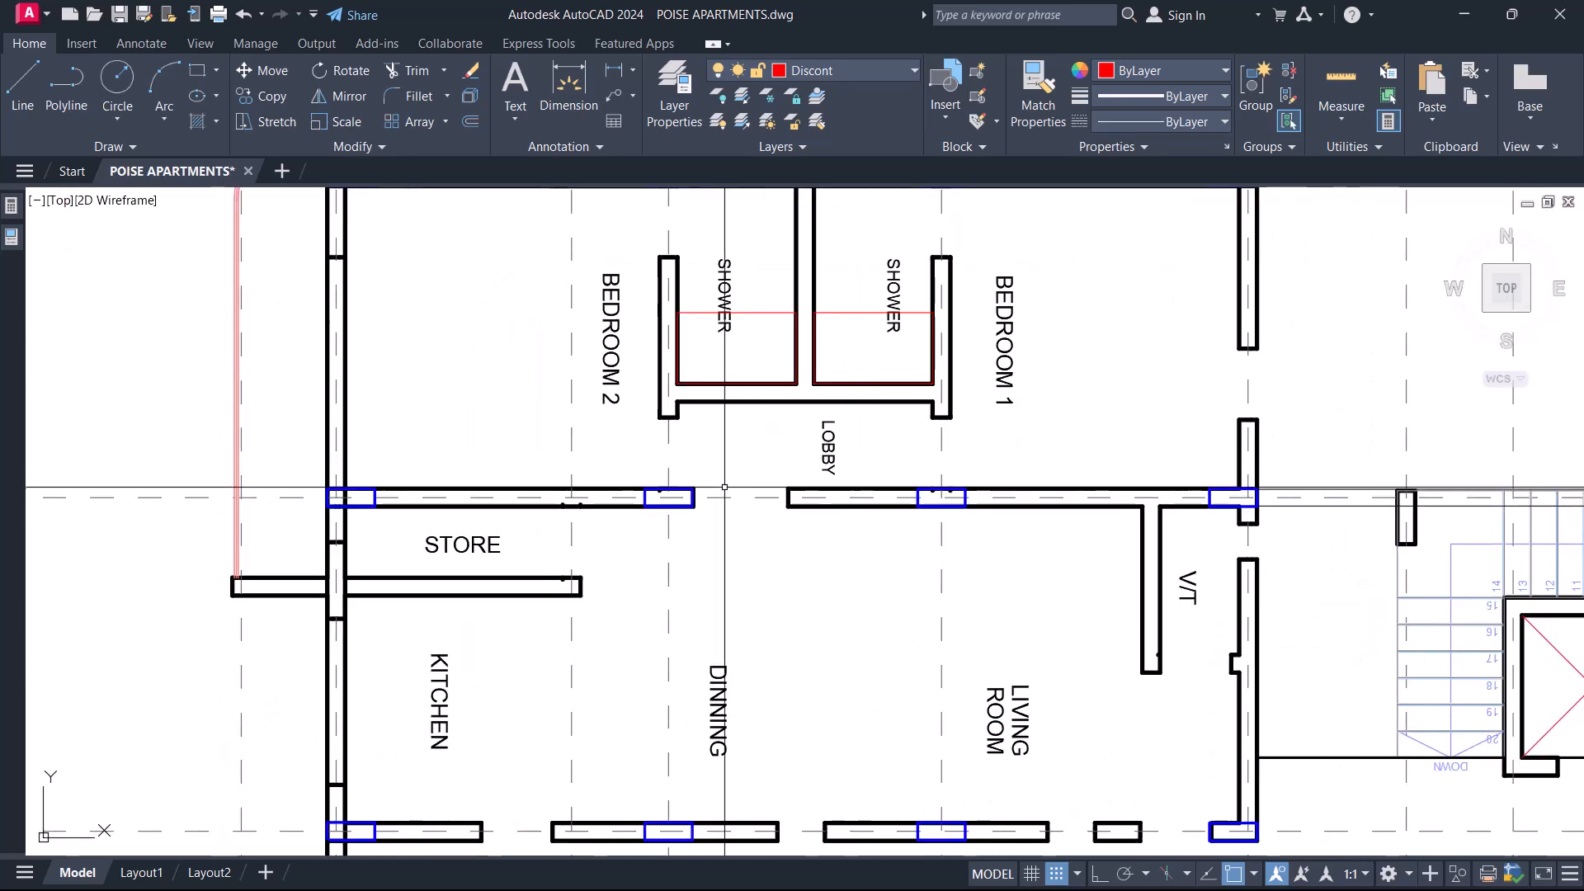
# Extend both lines of the gridline 2 wall across the opening below the Lobby, using the wall end lines as boundaries.
pyautogui.scroll(4, 720, 489)
pyautogui.click(925, 520)
pyautogui.click(923, 558)
pyautogui.write('ex')
pyautogui.press('space')
pyautogui.press('Escape')
pyautogui.click(873, 453)
pyautogui.click(943, 618)
pyautogui.write('ex')
pyautogui.press('space')
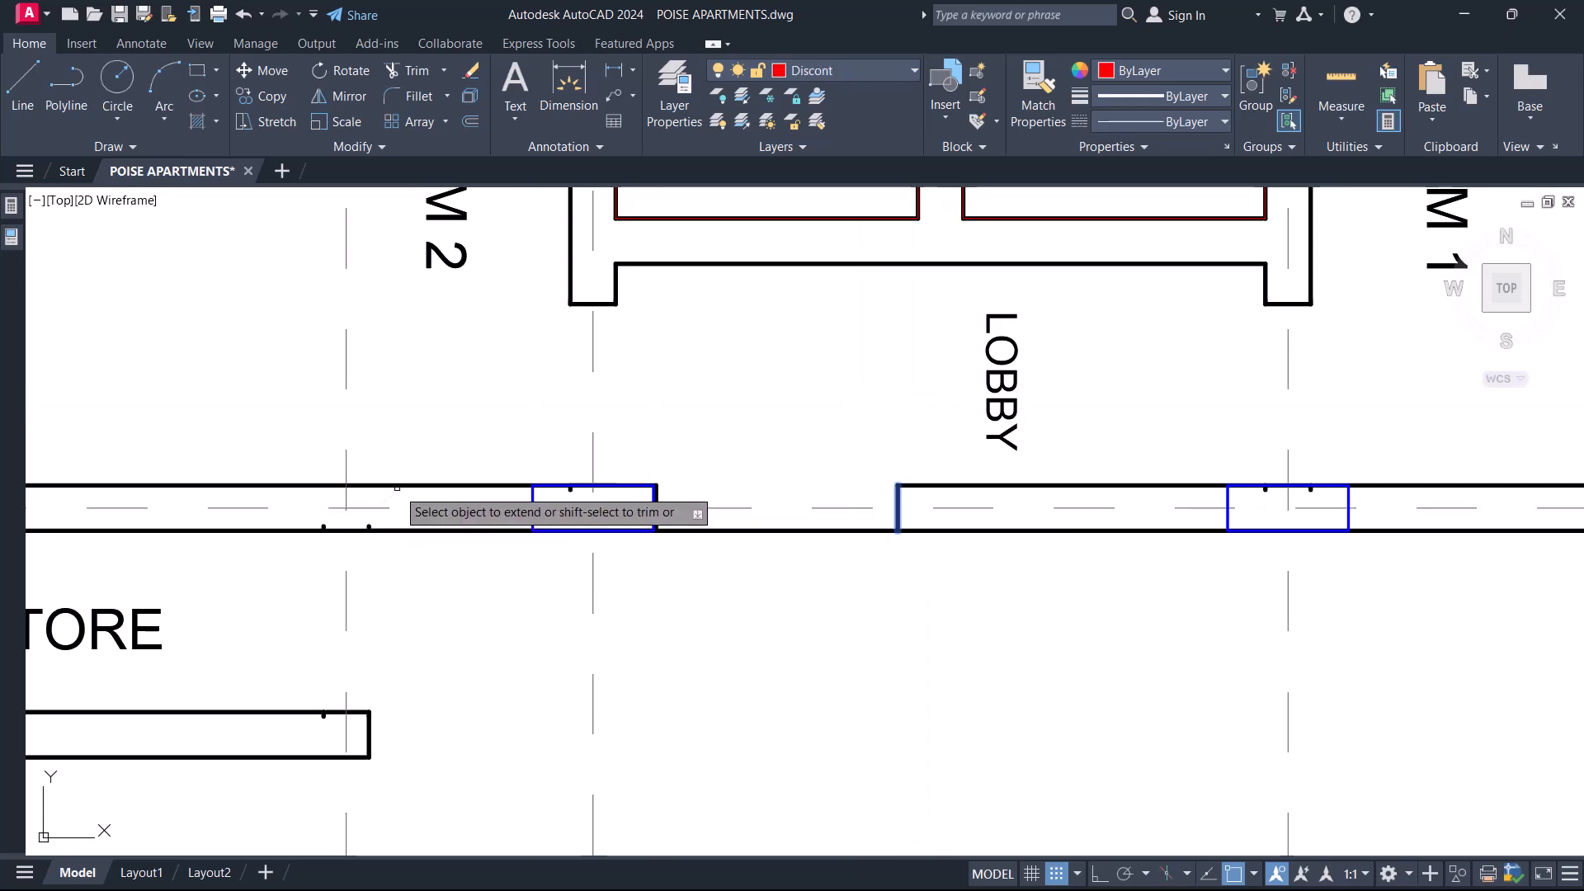
pyautogui.click(403, 487)
pyautogui.press('Escape')
# Extend both side lines of the wall between Bedroom 2 and the Lobby down to the gridline 2 wall.
pyautogui.scroll(-5, 719, 481)
pyautogui.moveTo(603, 337); pyautogui.dragTo(634, 389, button='middle')
pyautogui.scroll(4, 718, 423)
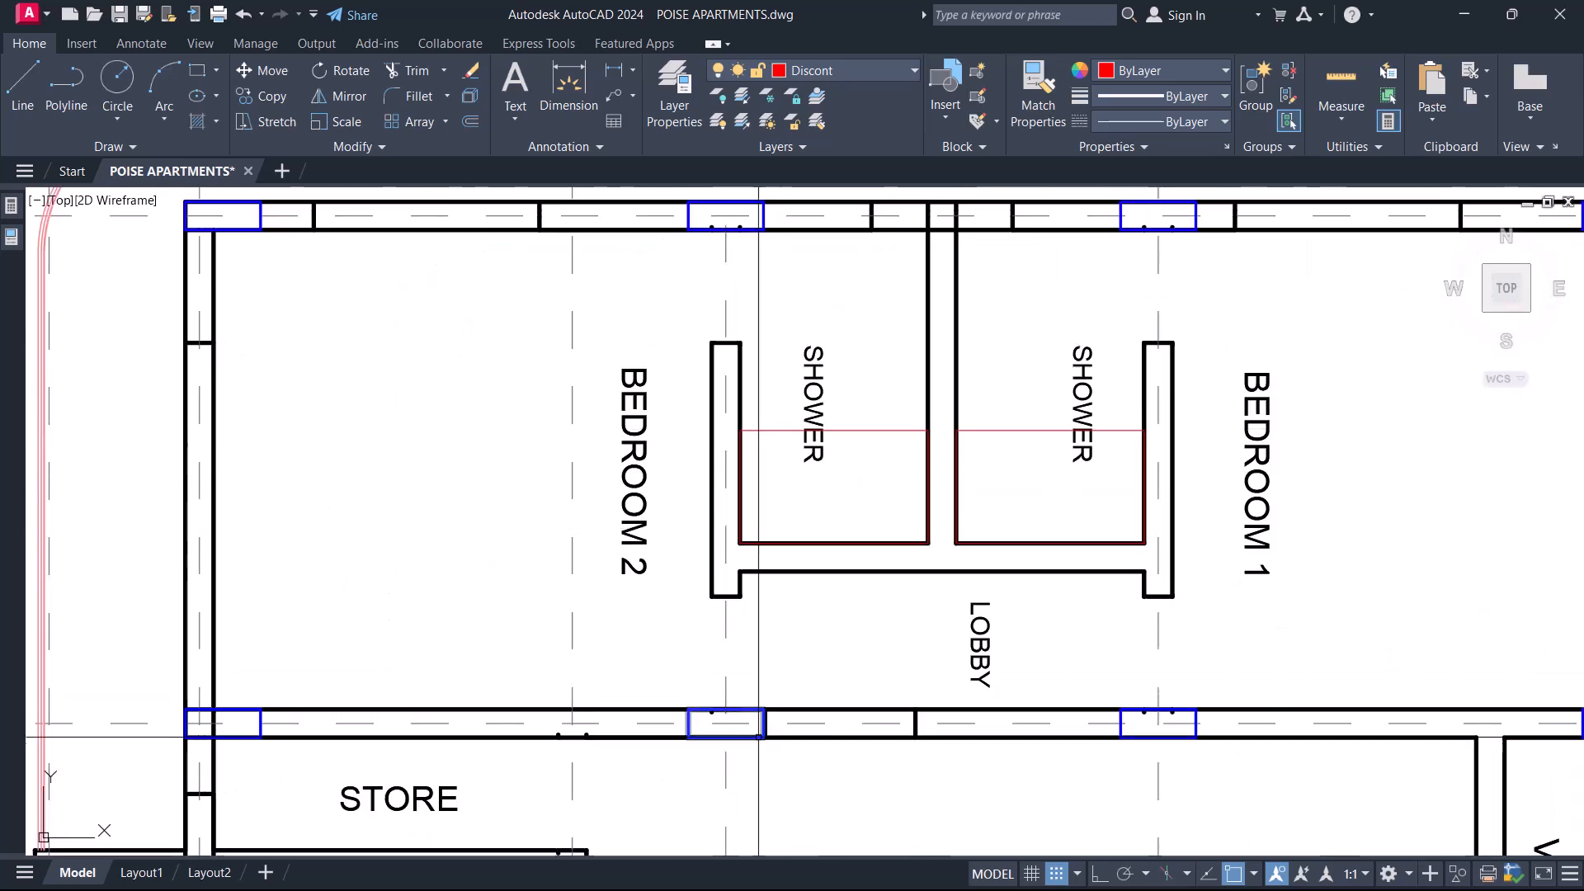
pyautogui.click(755, 716)
pyautogui.click(758, 590)
pyautogui.click(666, 570)
# Extend both side lines of the wall between Bedroom 2 and the shower up to the gridline 1 wall.
pyautogui.moveTo(703, 316); pyautogui.dragTo(704, 456, button='middle')
pyautogui.press('Escape')
pyautogui.click(764, 398)
pyautogui.click(744, 338)
pyautogui.press('space')
pyautogui.click(751, 505)
pyautogui.click(671, 492)
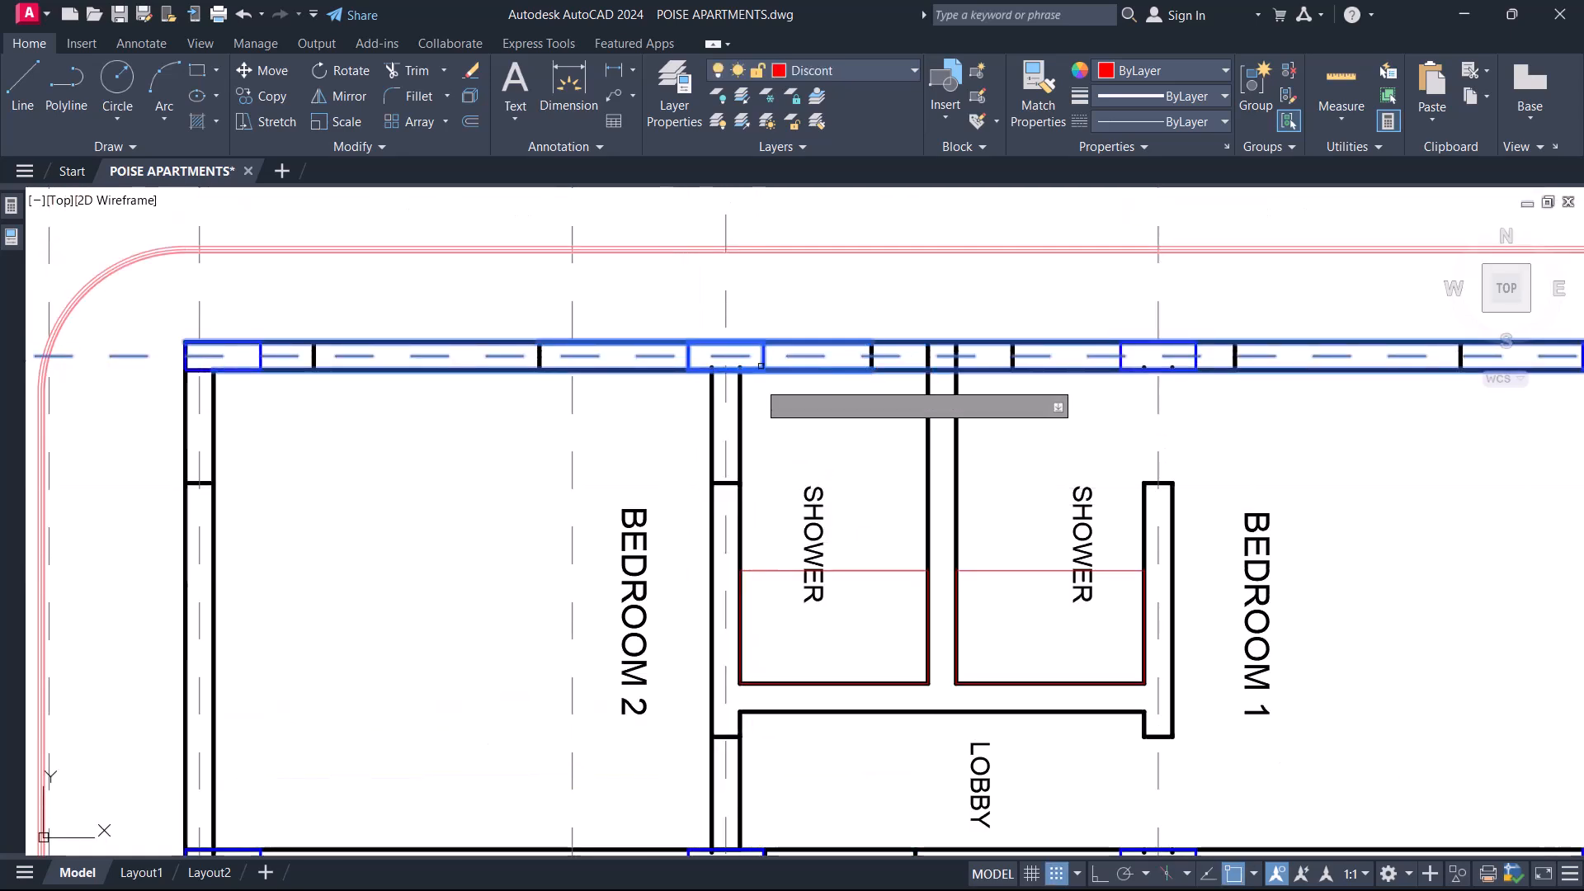
pyautogui.press('Escape')
# Draw a rectangle from the gridline 2 column beside the Lobby to beyond Bedroom 2's outer corner, and delete it.
pyautogui.scroll(-3, 774, 331)
pyautogui.scroll(2, 687, 382)
pyautogui.moveTo(687, 382); pyautogui.dragTo(703, 469, button='middle')
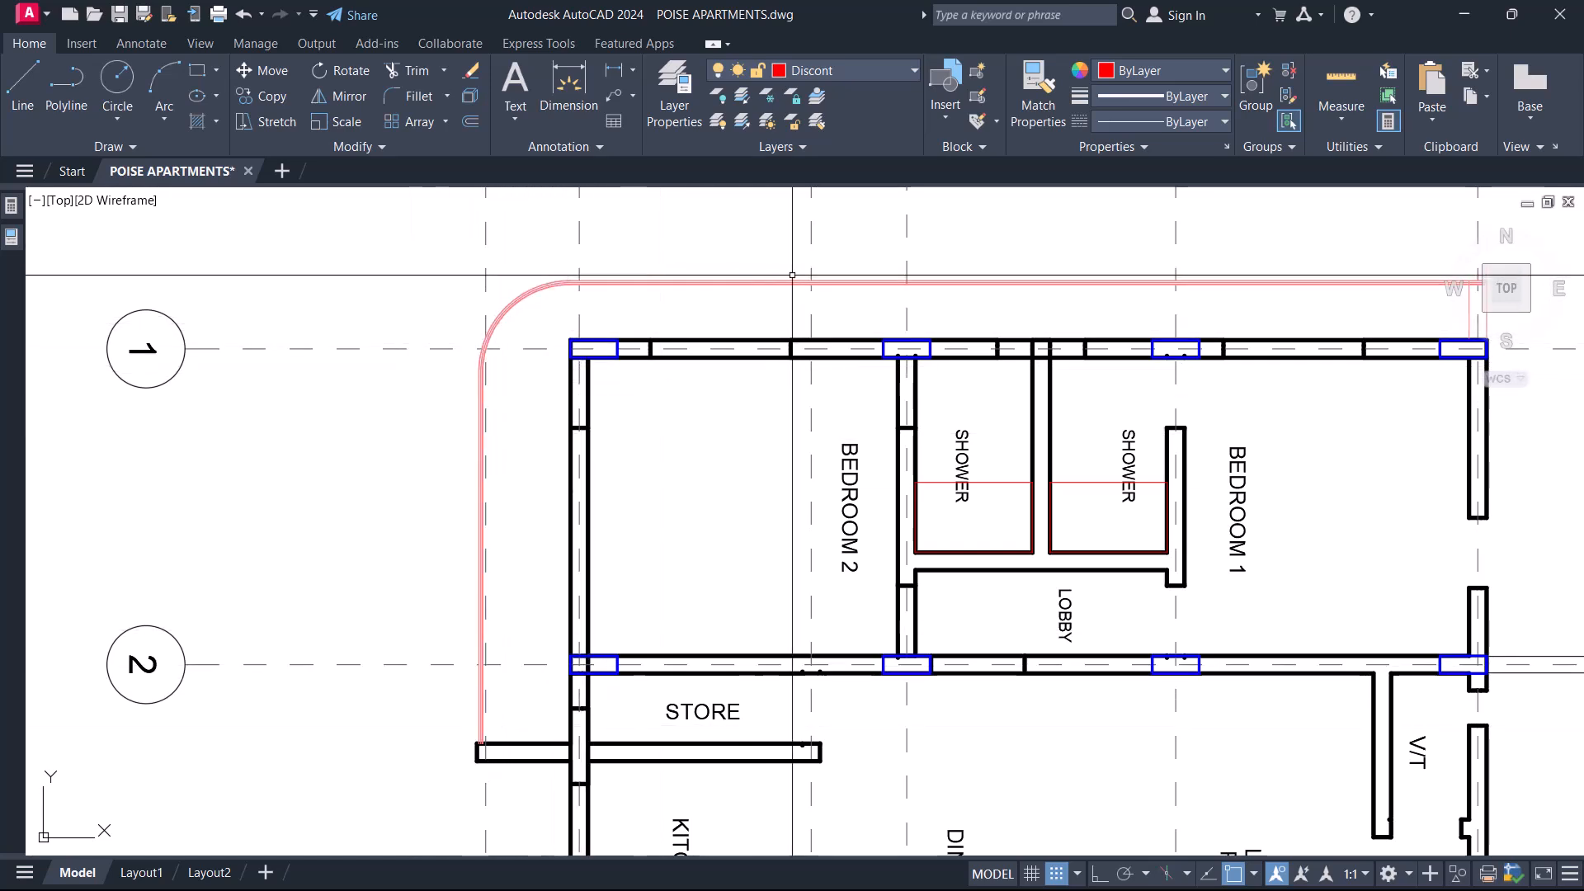
pyautogui.scroll(4, 549, 696)
pyautogui.scroll(-4, 523, 665)
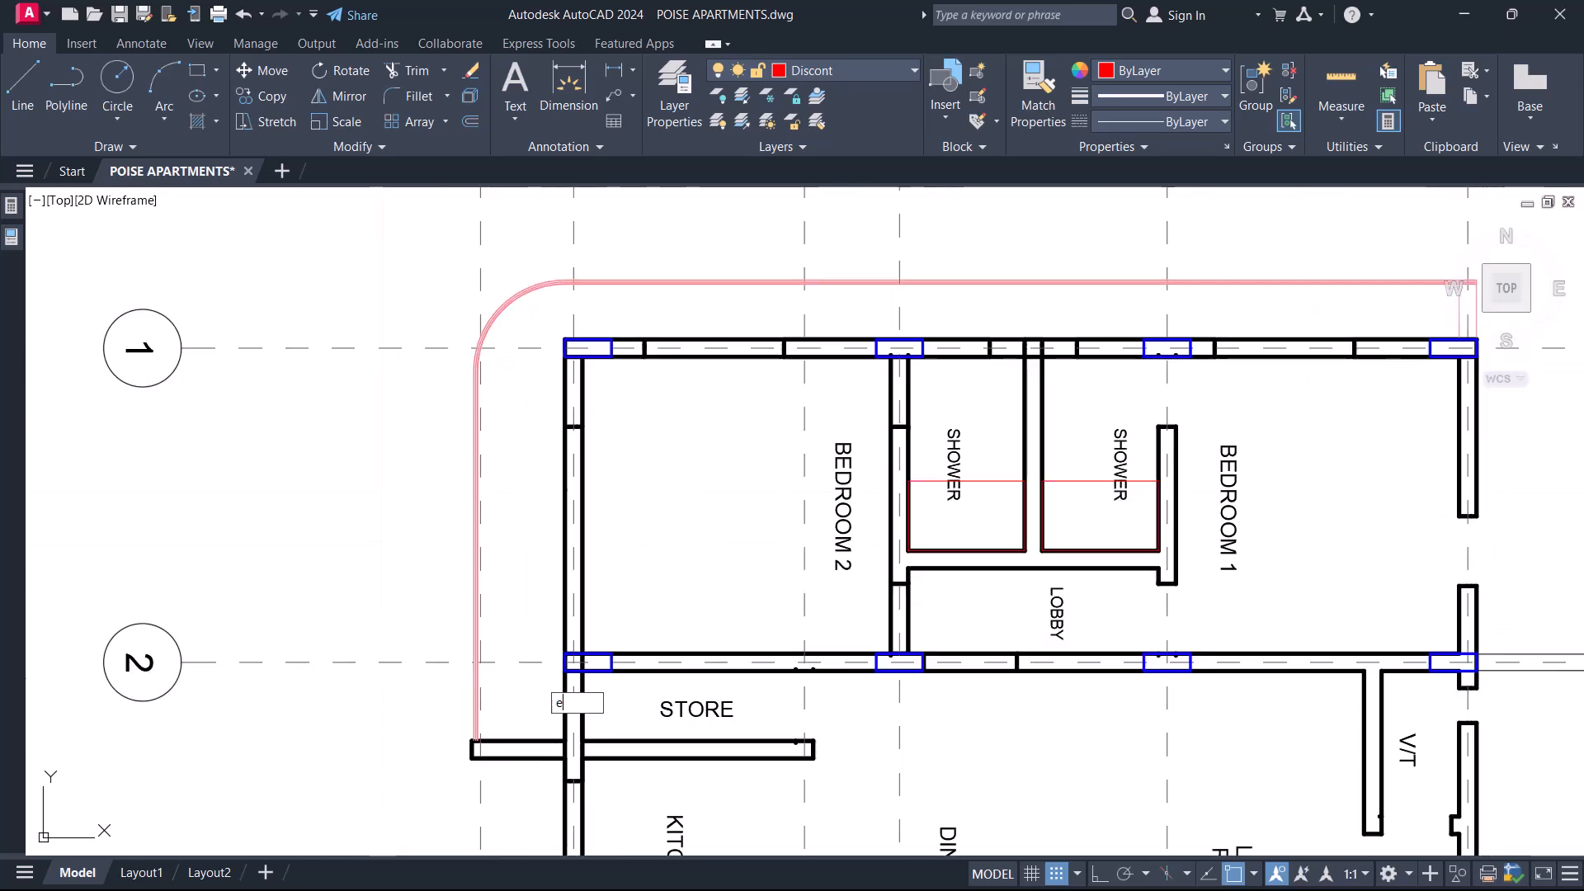
pyautogui.write('c')
pyautogui.press('Return')
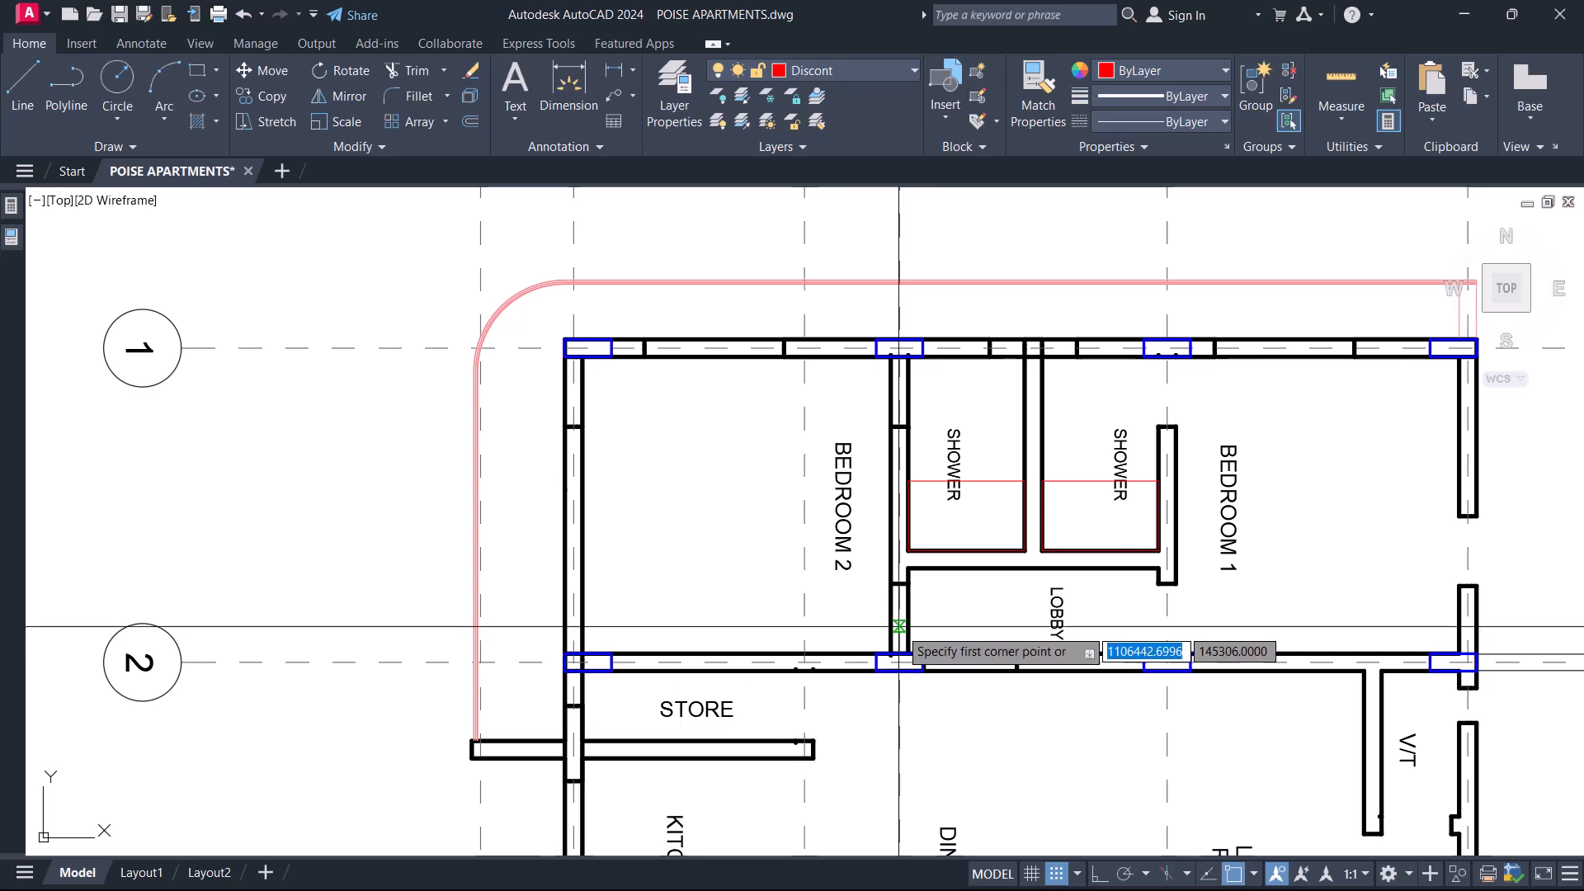
pyautogui.click(899, 661)
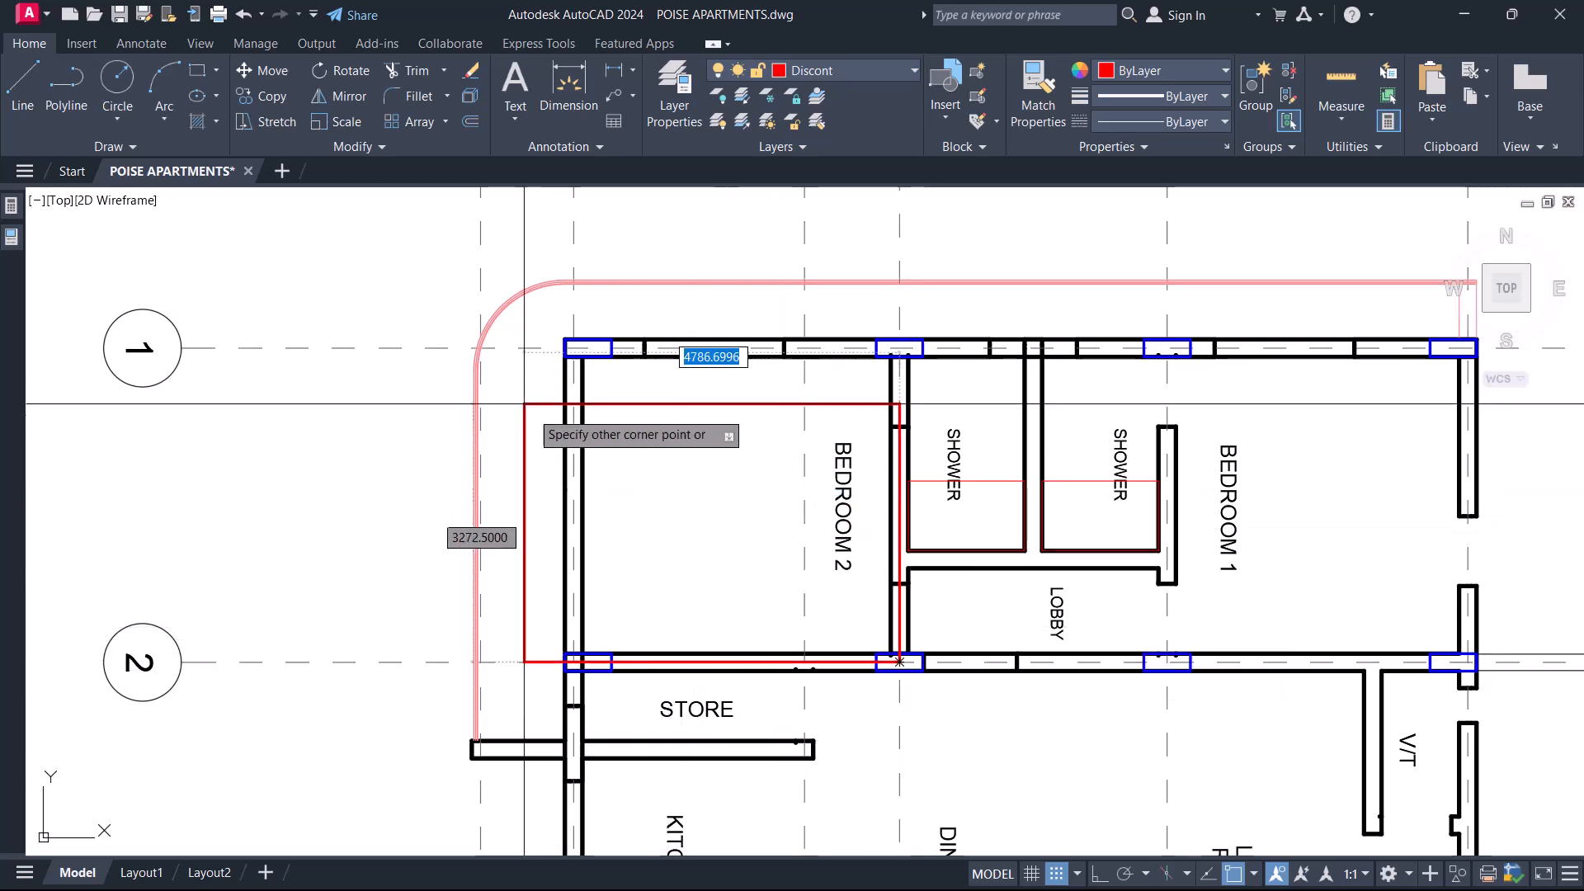
pyautogui.click(415, 240)
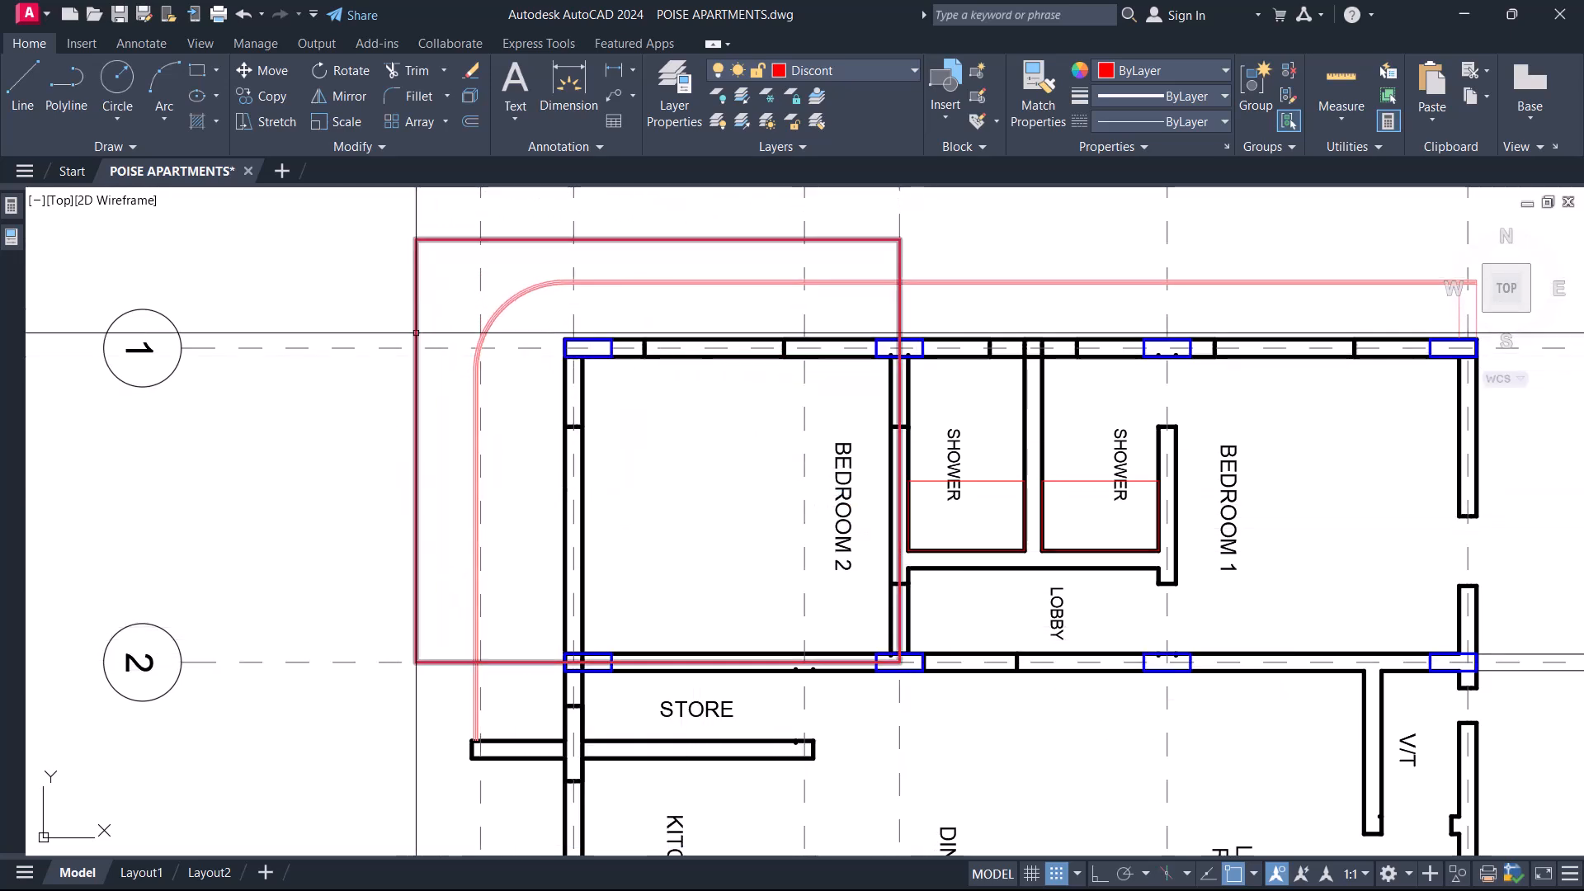
pyautogui.moveTo(702, 462)
pyautogui.mouseDown(button='middle')
pyautogui.moveTo(684, 518)
pyautogui.moveTo(632, 478)
pyautogui.mouseUp(button='middle')
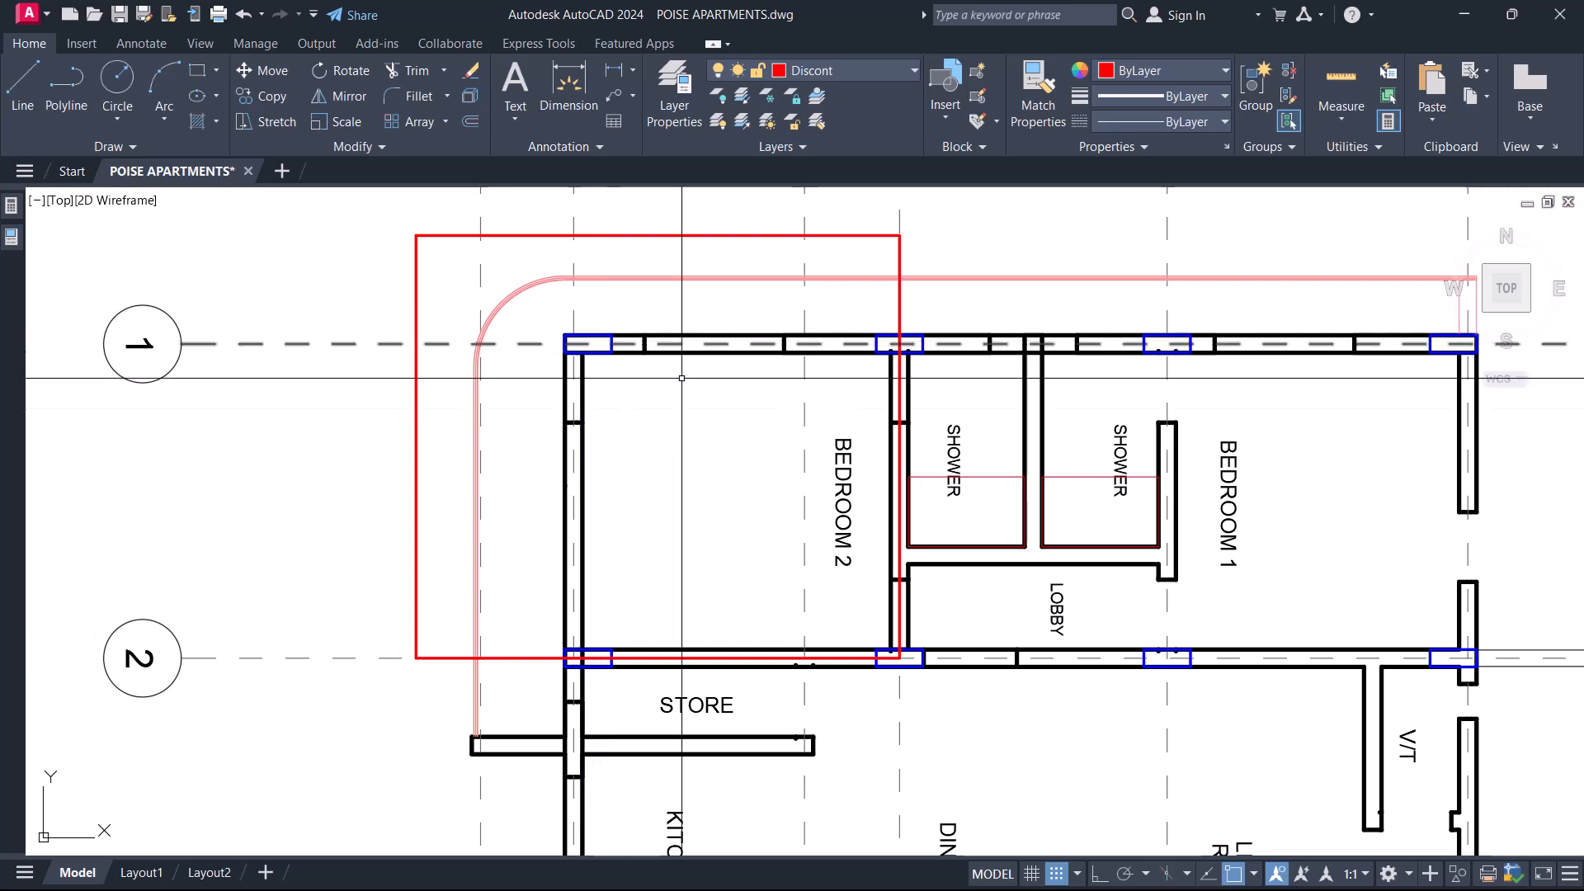
pyautogui.click(416, 286)
pyautogui.press('Delete')
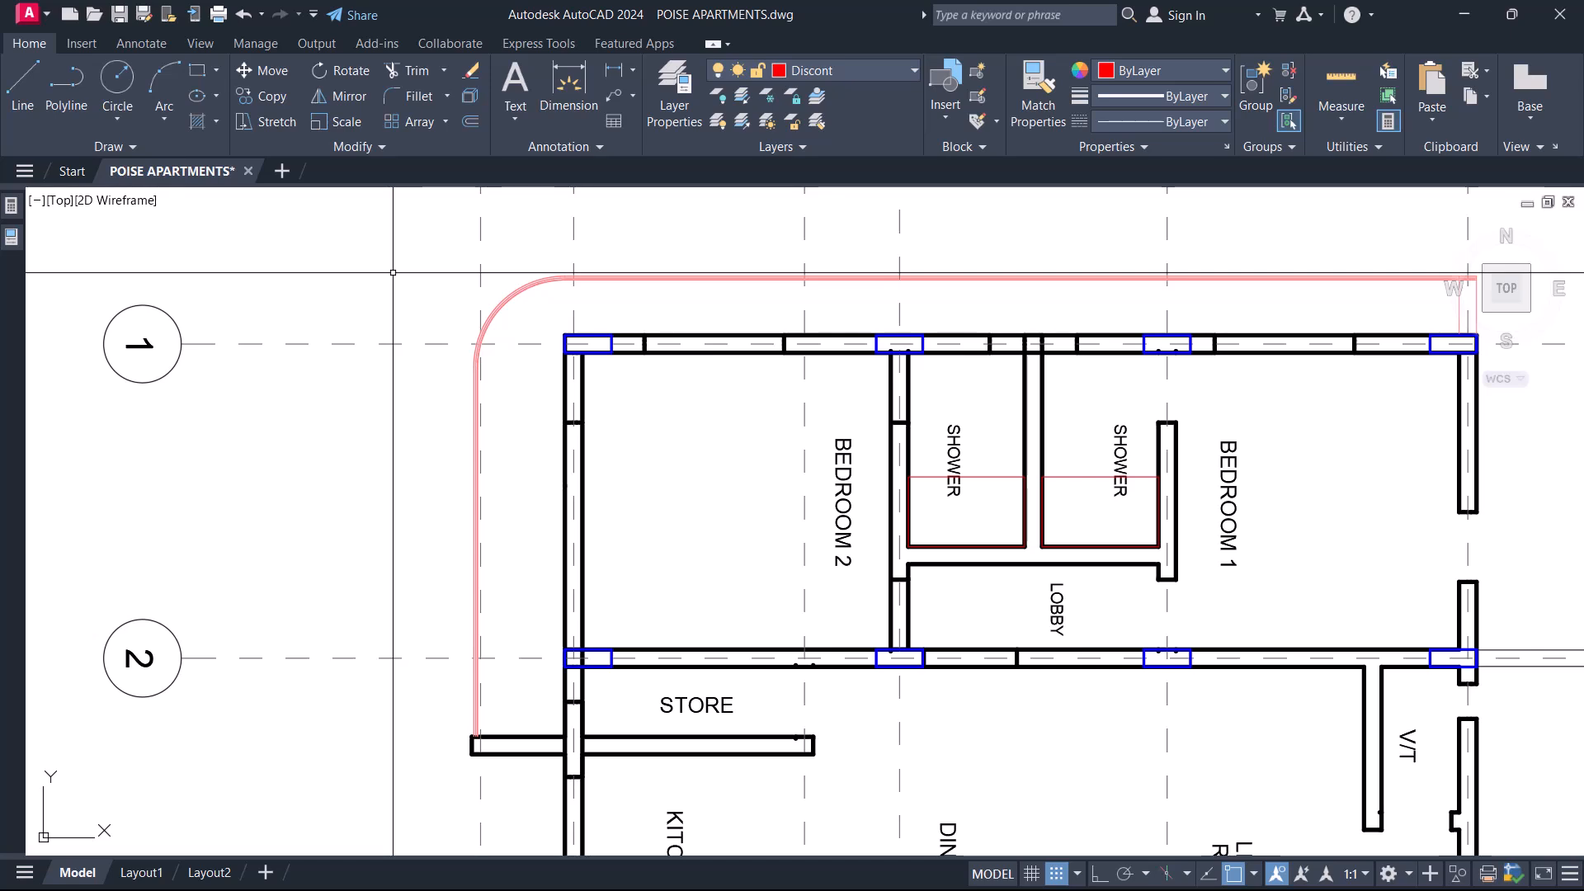
pyautogui.scroll(6, 578, 328)
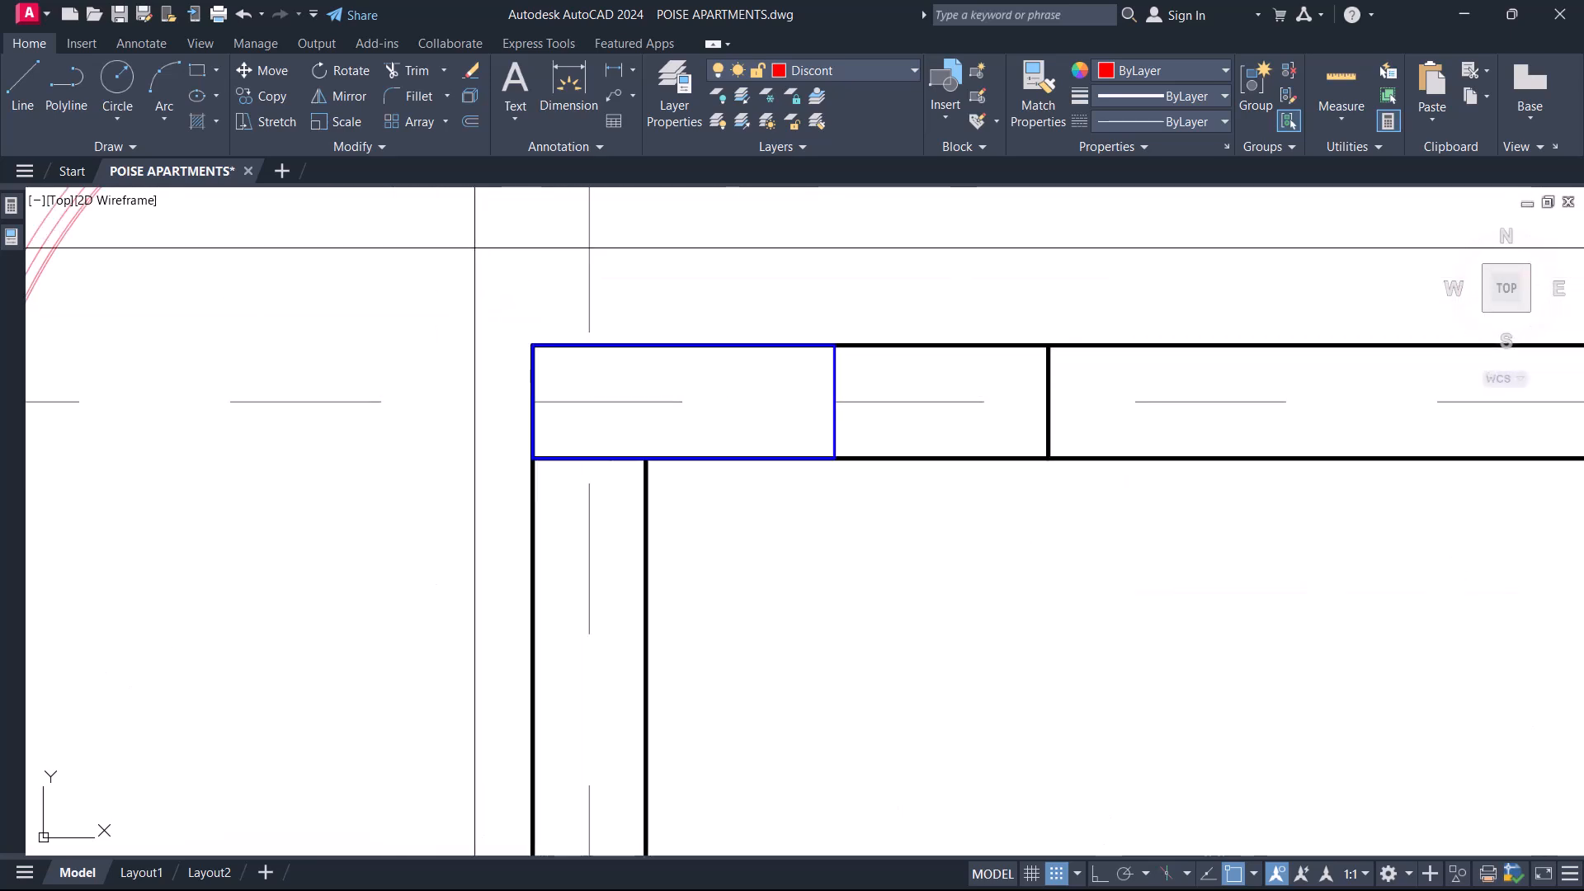
pyautogui.scroll(-2, 578, 328)
pyautogui.click(512, 303)
pyautogui.click(753, 463)
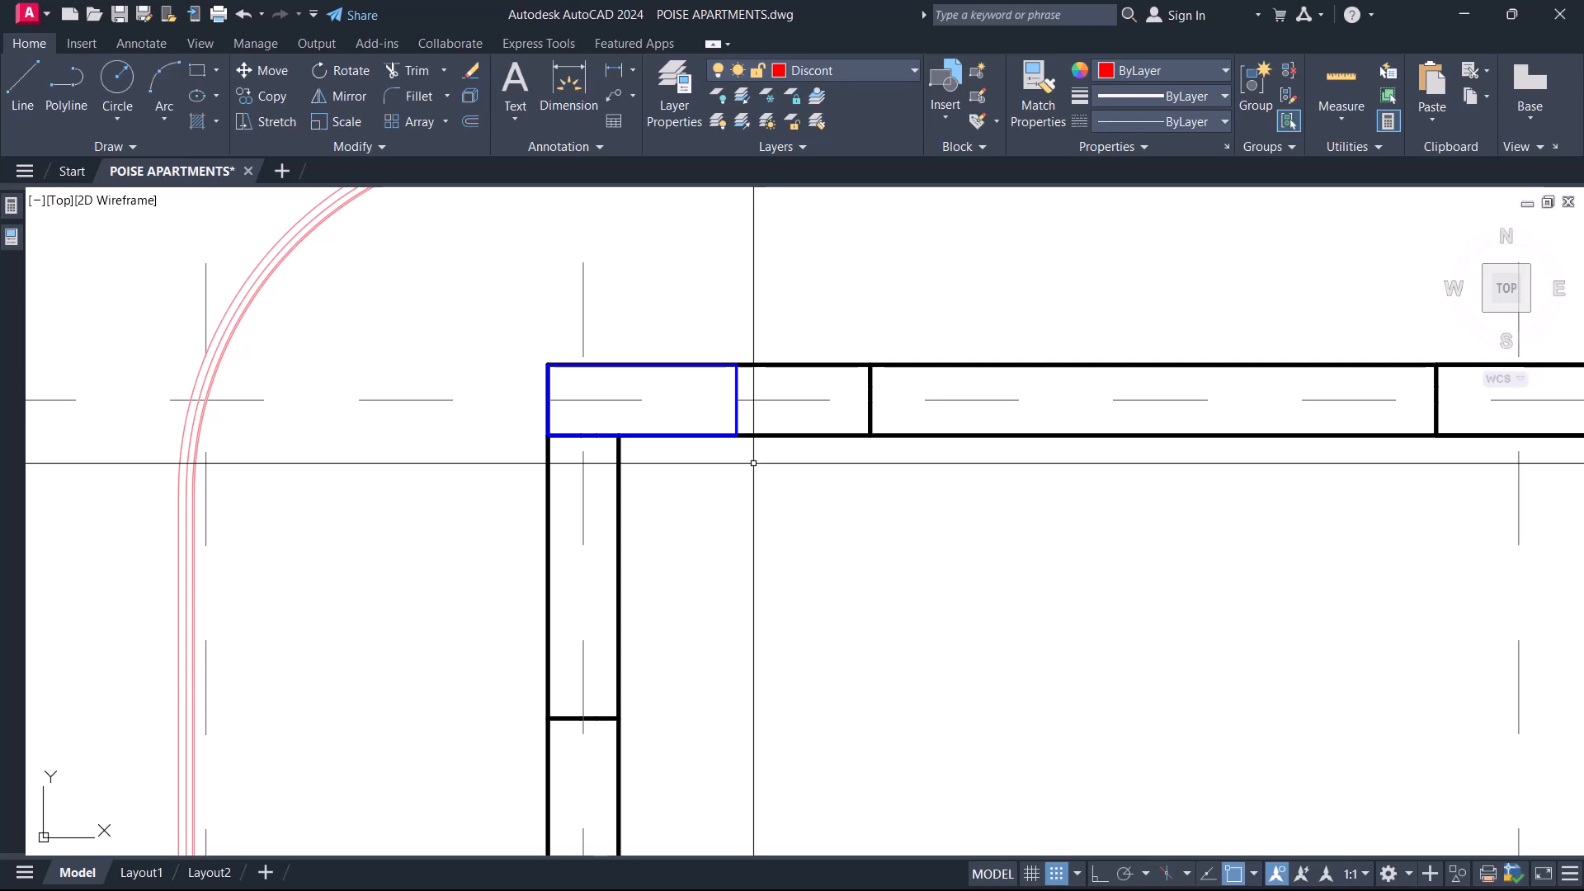
pyautogui.scroll(-5, 753, 463)
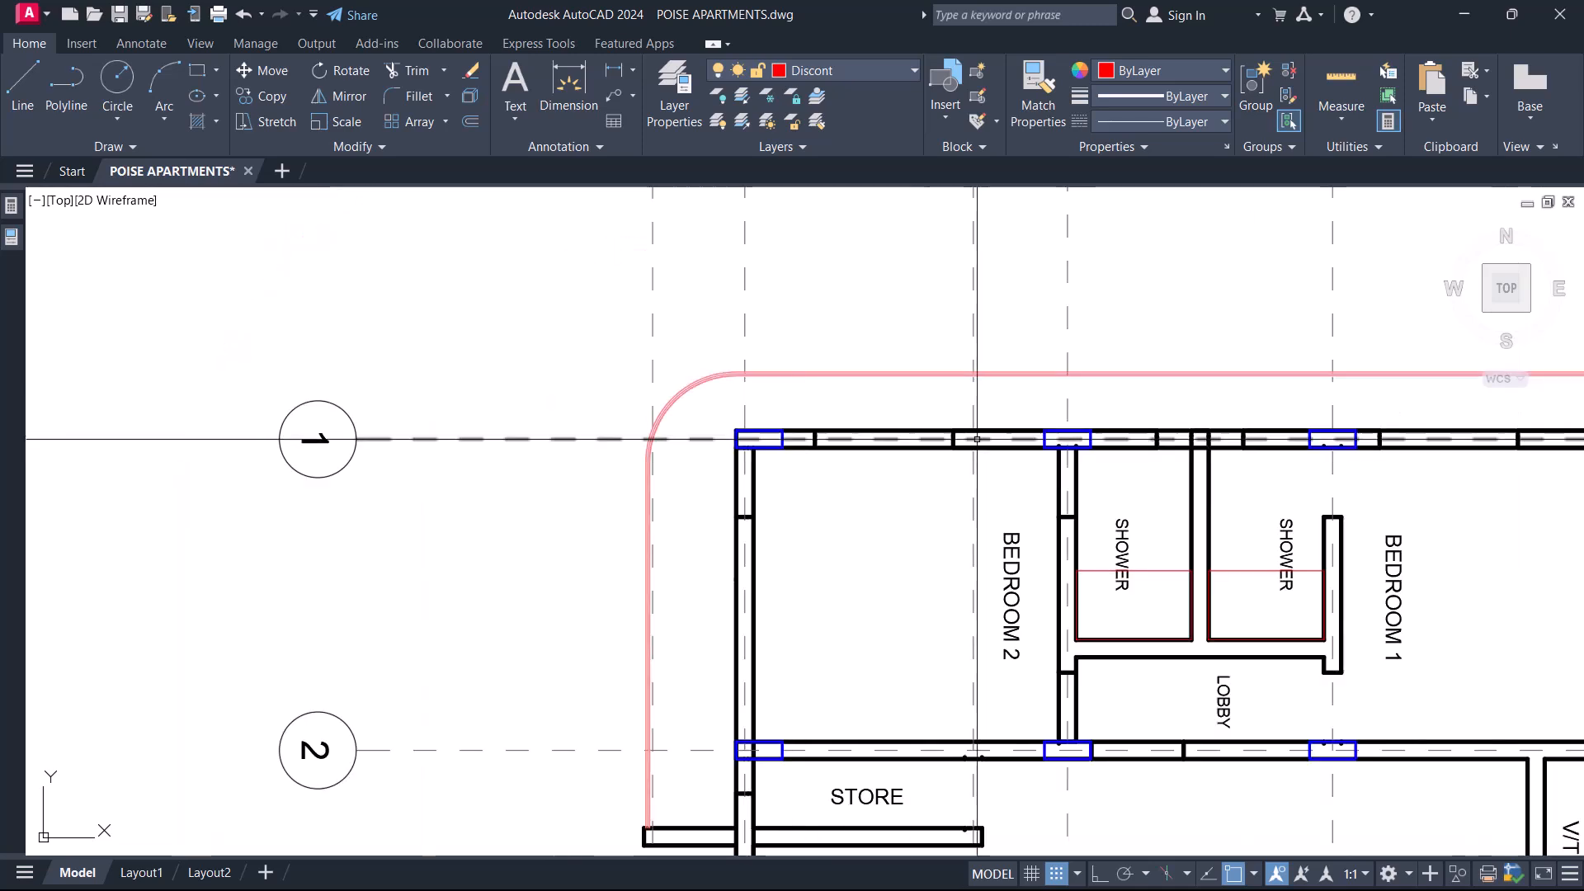
pyautogui.scroll(4, 961, 424)
pyautogui.scroll(-5, 966, 424)
pyautogui.scroll(5, 1054, 382)
pyautogui.scroll(-5, 1076, 367)
pyautogui.scroll(5, 538, 396)
pyautogui.moveTo(538, 396); pyautogui.dragTo(551, 442, button='middle')
pyautogui.moveTo(653, 475); pyautogui.dragTo(654, 495, button='middle')
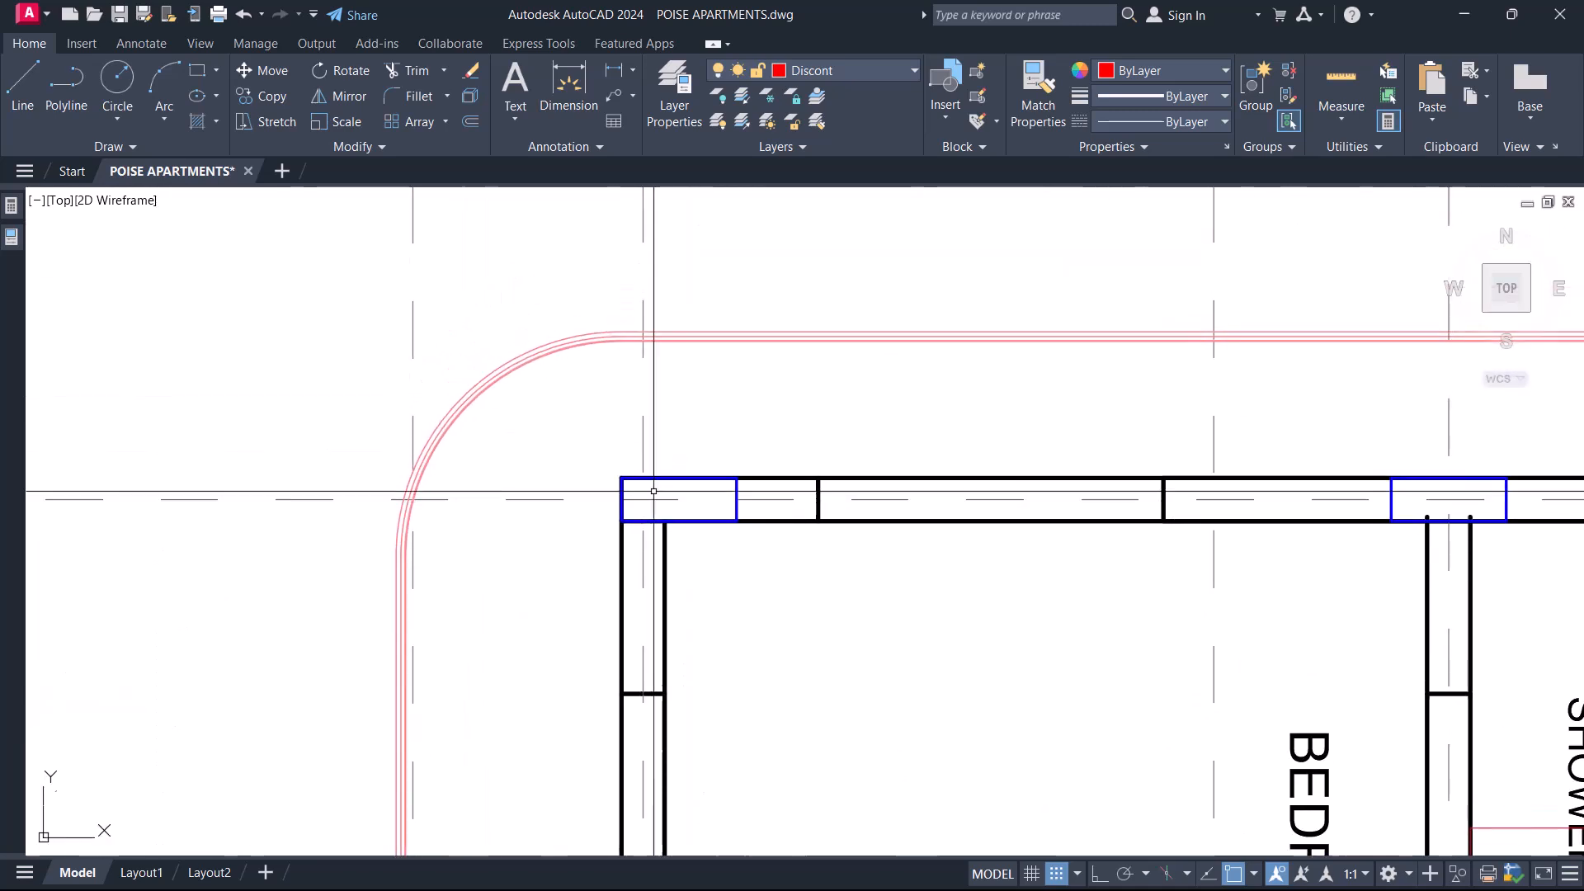
pyautogui.scroll(2, 663, 483)
pyautogui.moveTo(666, 435)
pyautogui.mouseDown(button='middle')
pyautogui.moveTo(608, 422)
pyautogui.moveTo(695, 496)
pyautogui.mouseUp(button='middle')
pyautogui.scroll(4, 603, 420)
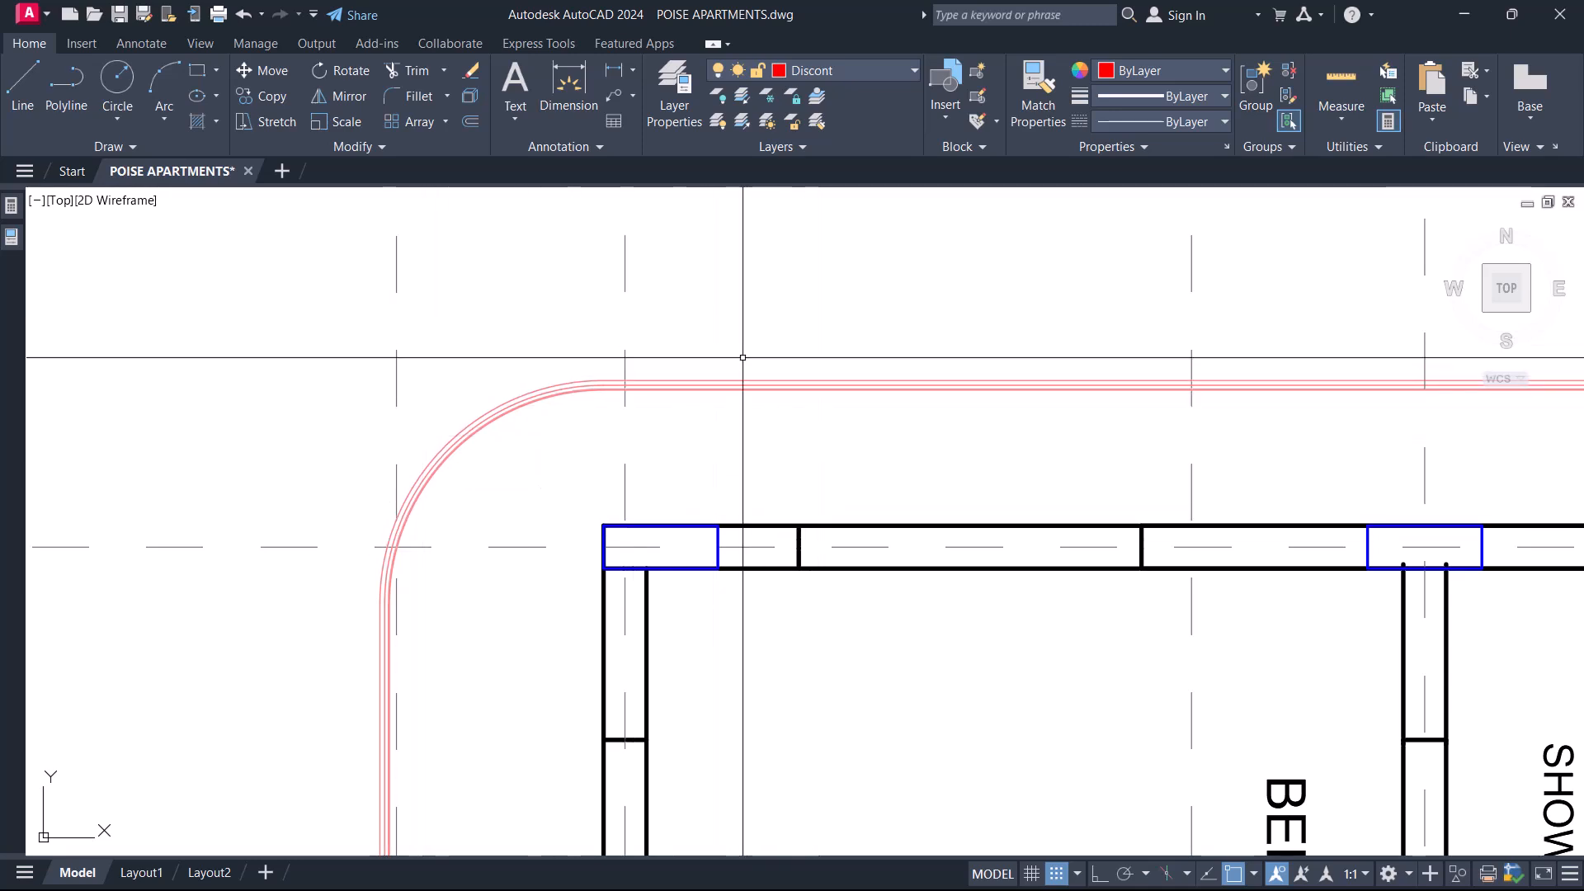
pyautogui.scroll(-4, 742, 354)
pyautogui.moveTo(662, 572); pyautogui.dragTo(703, 454, button='middle')
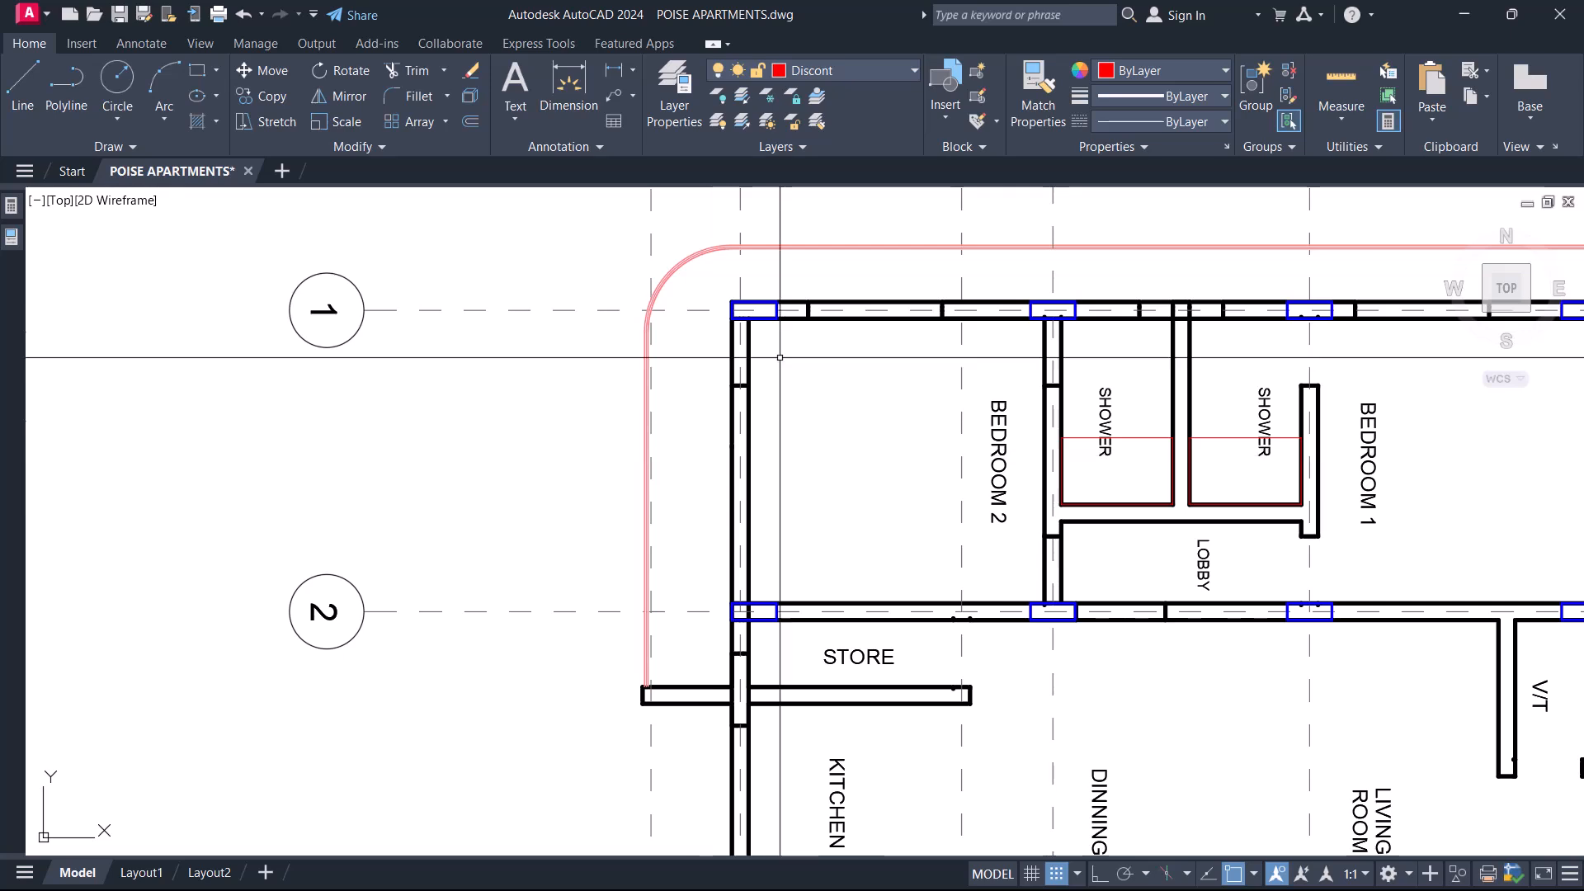
pyautogui.moveTo(772, 237); pyautogui.dragTo(776, 341, button='middle')
pyautogui.scroll(4, 777, 340)
pyautogui.moveTo(789, 418); pyautogui.dragTo(813, 347, button='middle')
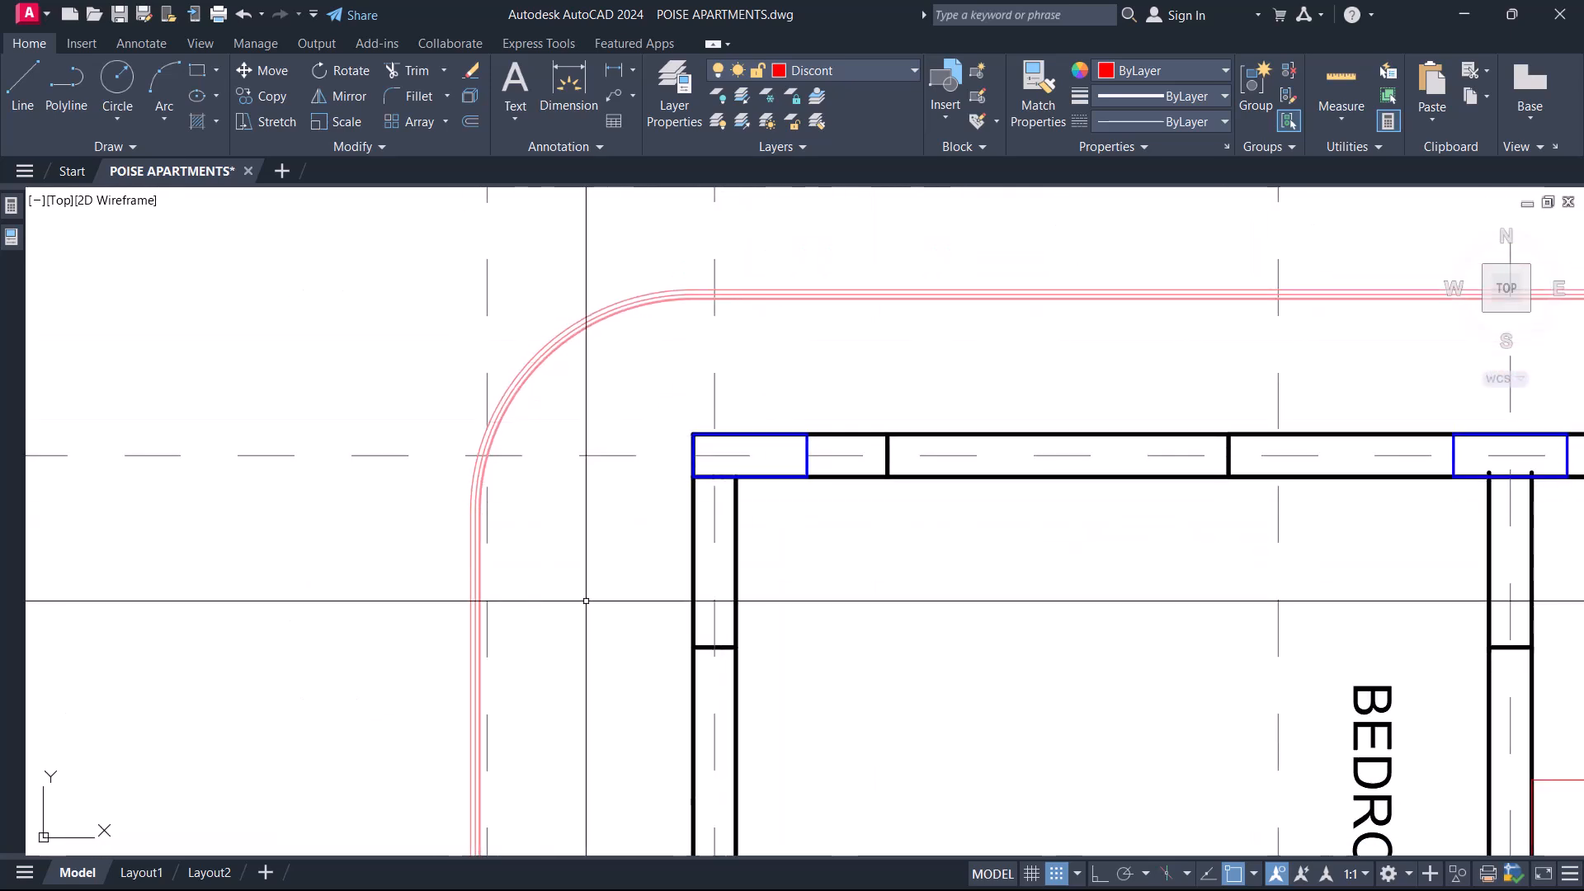
# Match the outermost vertical balcony railing line to the wall line properties and delete the inner railing lines beside it.
pyautogui.scroll(-2, 619, 443)
pyautogui.write('Ma')
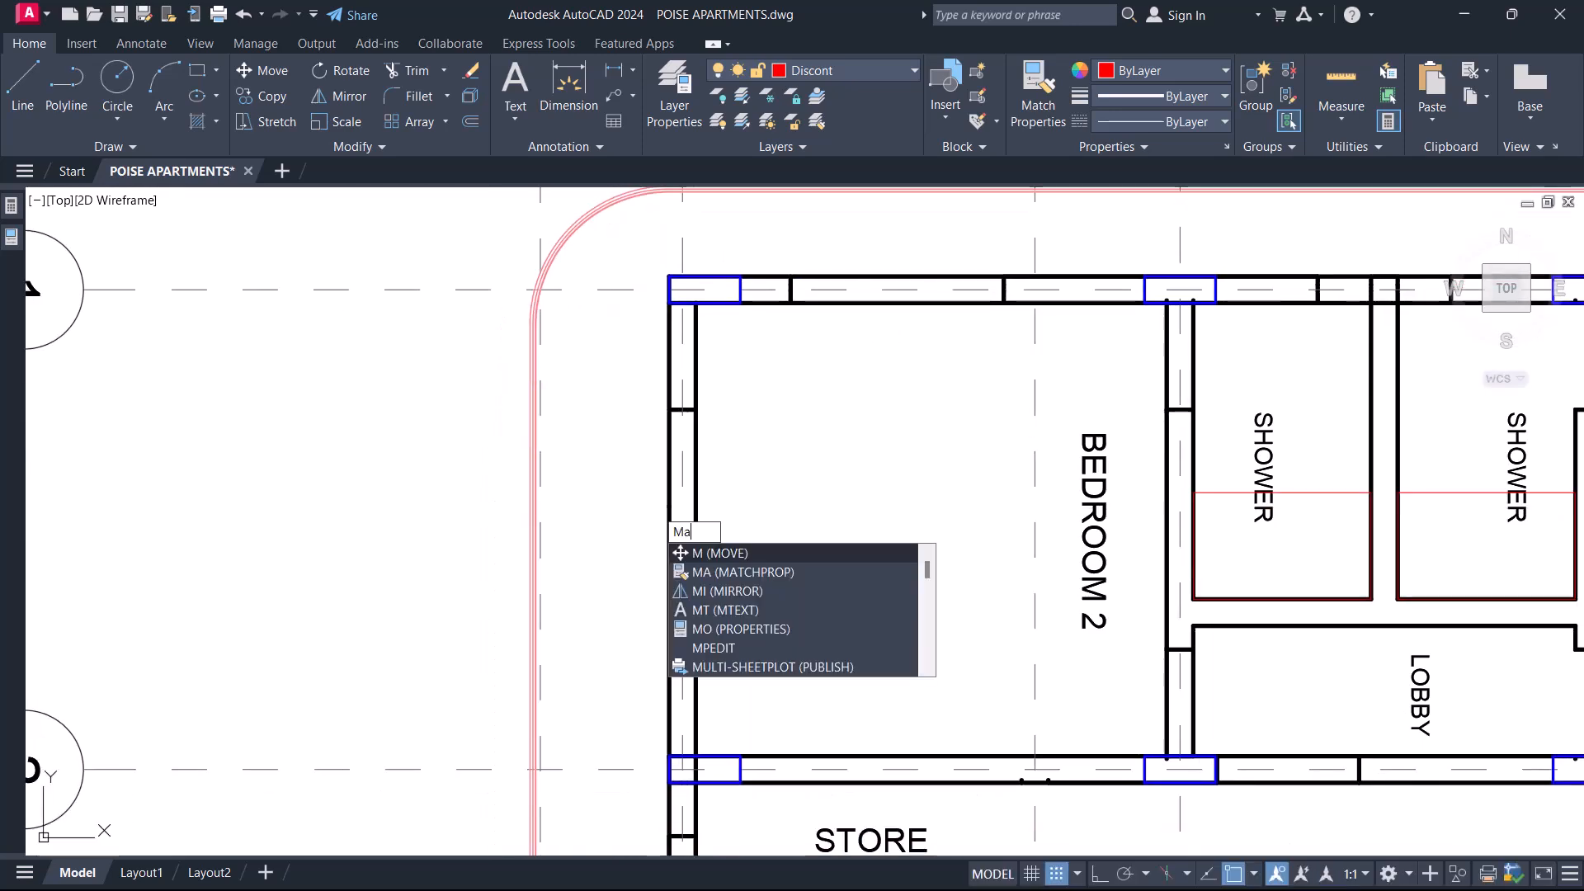
pyautogui.press('Return')
pyautogui.scroll(-2, 693, 474)
pyautogui.scroll(2, 697, 594)
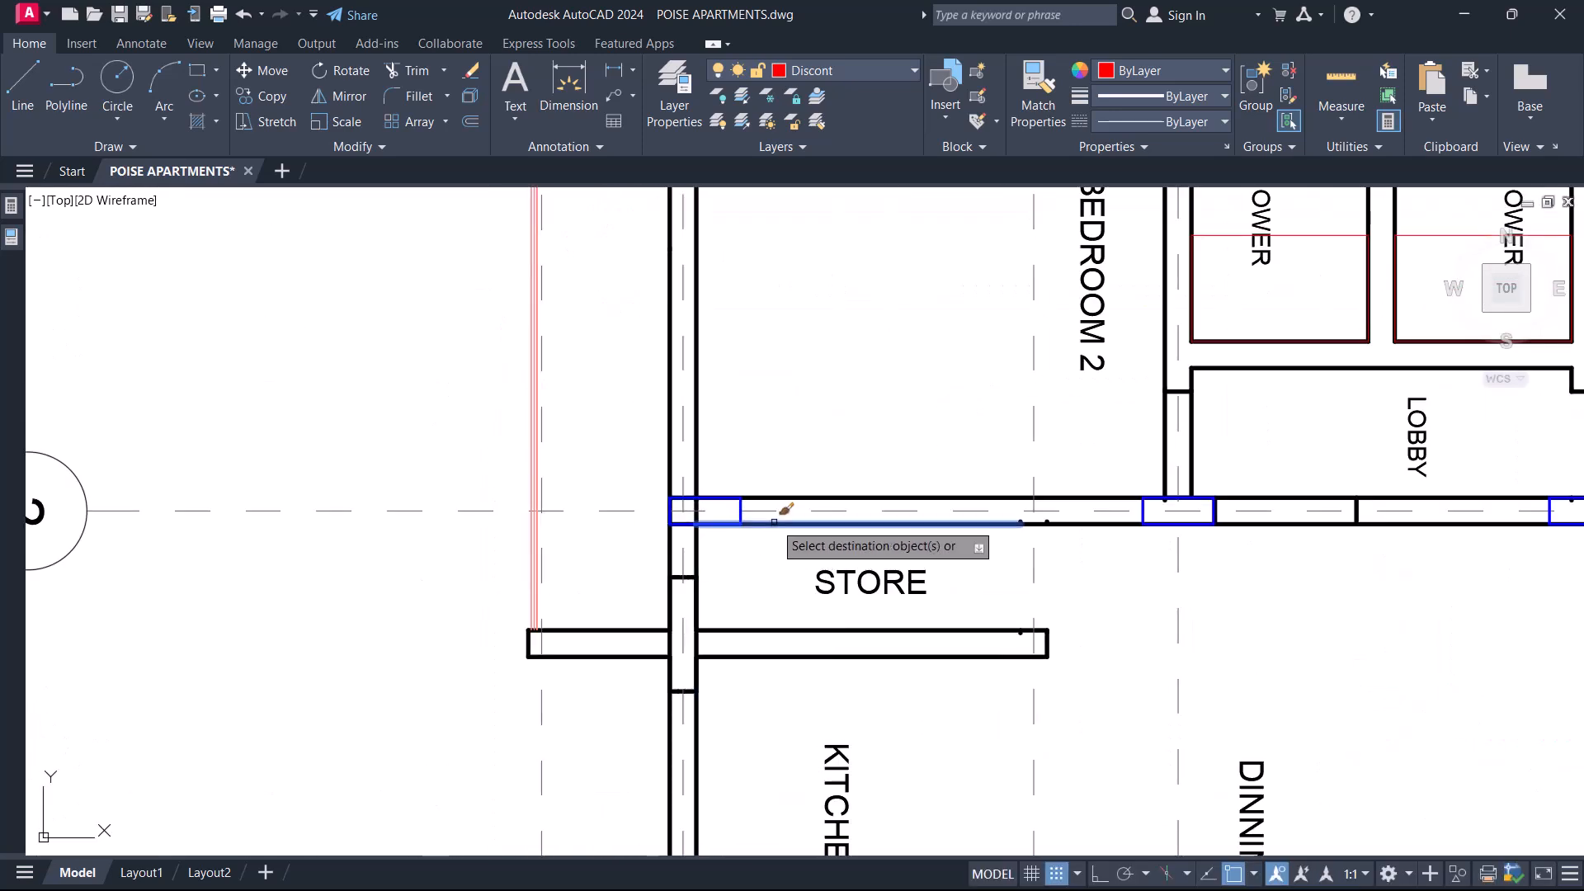
pyautogui.click(774, 522)
pyautogui.scroll(8, 553, 608)
pyautogui.click(452, 605)
pyautogui.click(368, 611)
pyautogui.press('Escape')
pyautogui.click(511, 583)
pyautogui.click(462, 606)
pyautogui.scroll(-3, 462, 606)
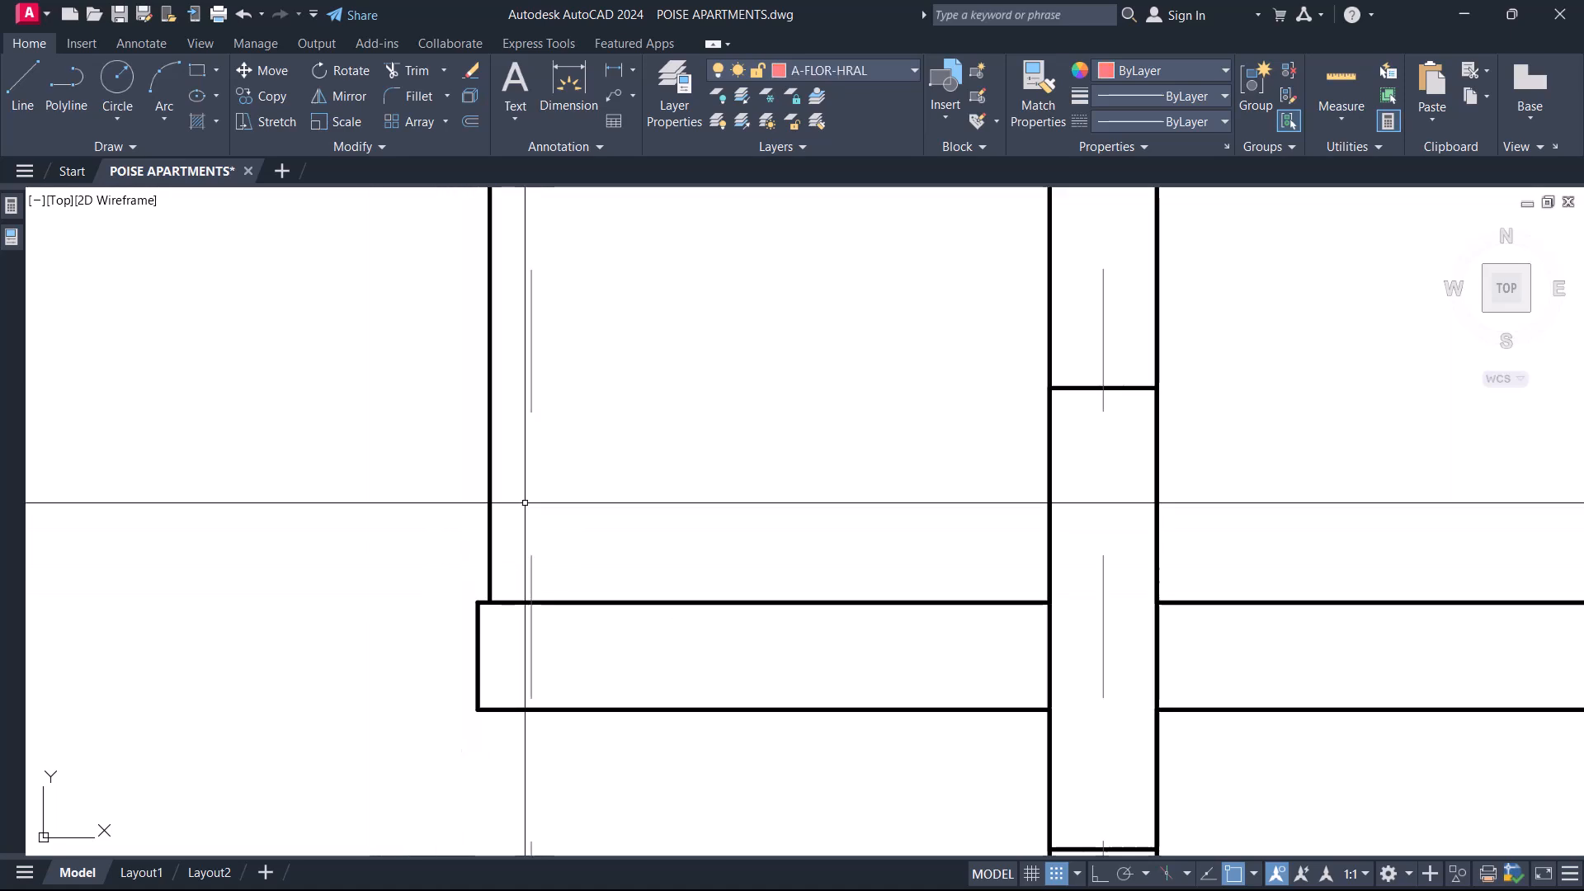
# Extend the balcony's outer vertical line through the short wall outside the Store to that wall's lower line.
pyautogui.scroll(3, 503, 710)
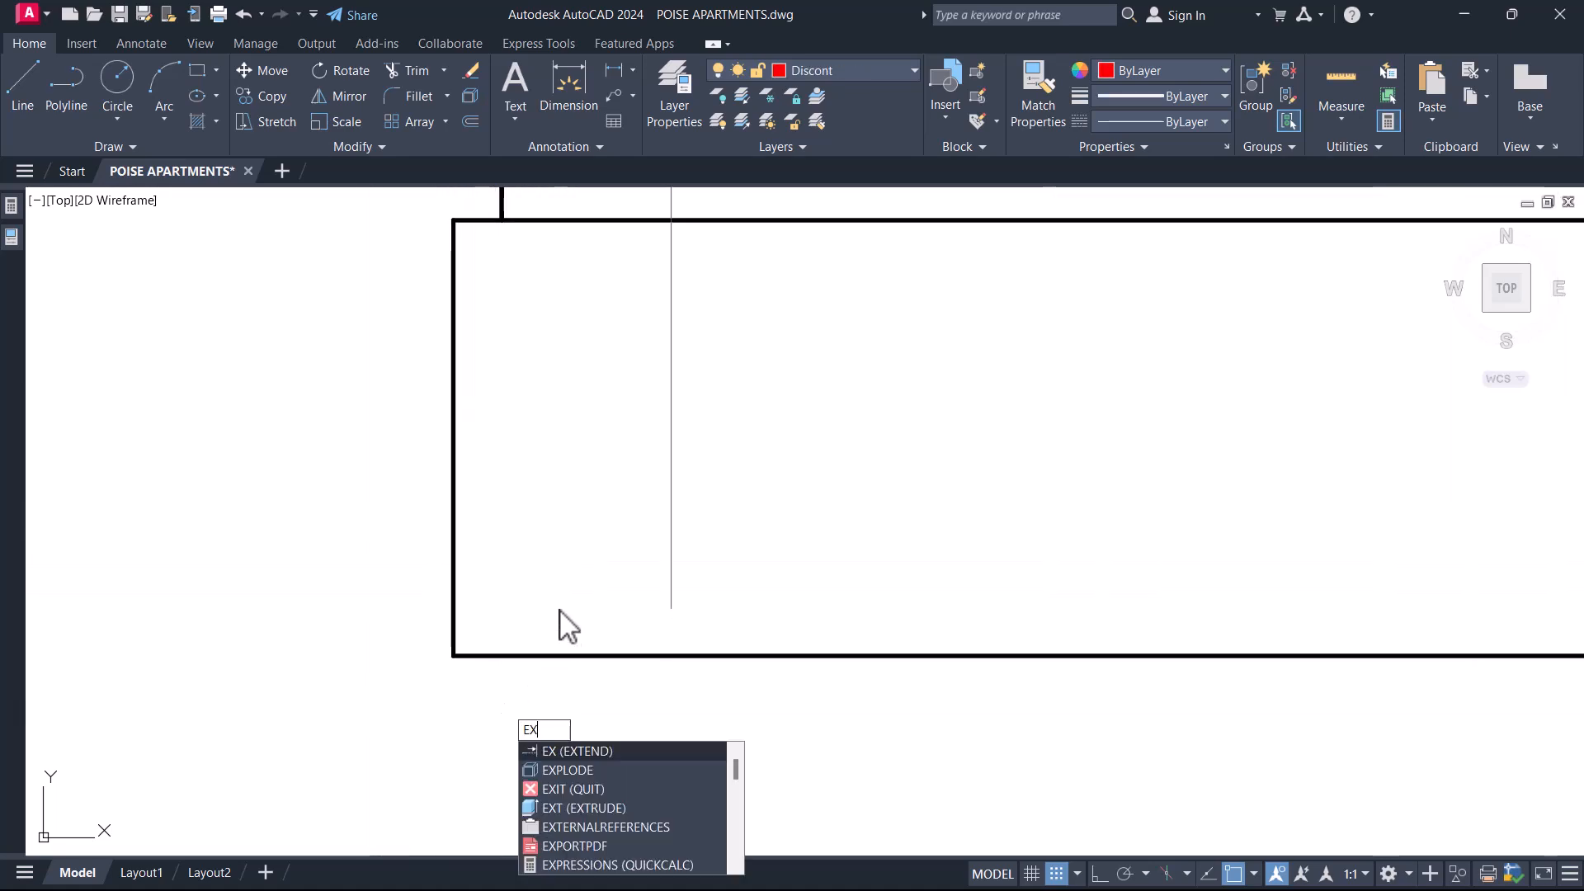
pyautogui.press('Return')
pyautogui.scroll(-2, 557, 635)
pyautogui.press('Escape')
pyautogui.click(528, 650)
pyautogui.press('Return')
pyautogui.click(523, 352)
# Trim the short wall's lines projecting past the balcony's outer line and delete the leftover end line.
pyautogui.press('Return')
pyautogui.click(501, 657)
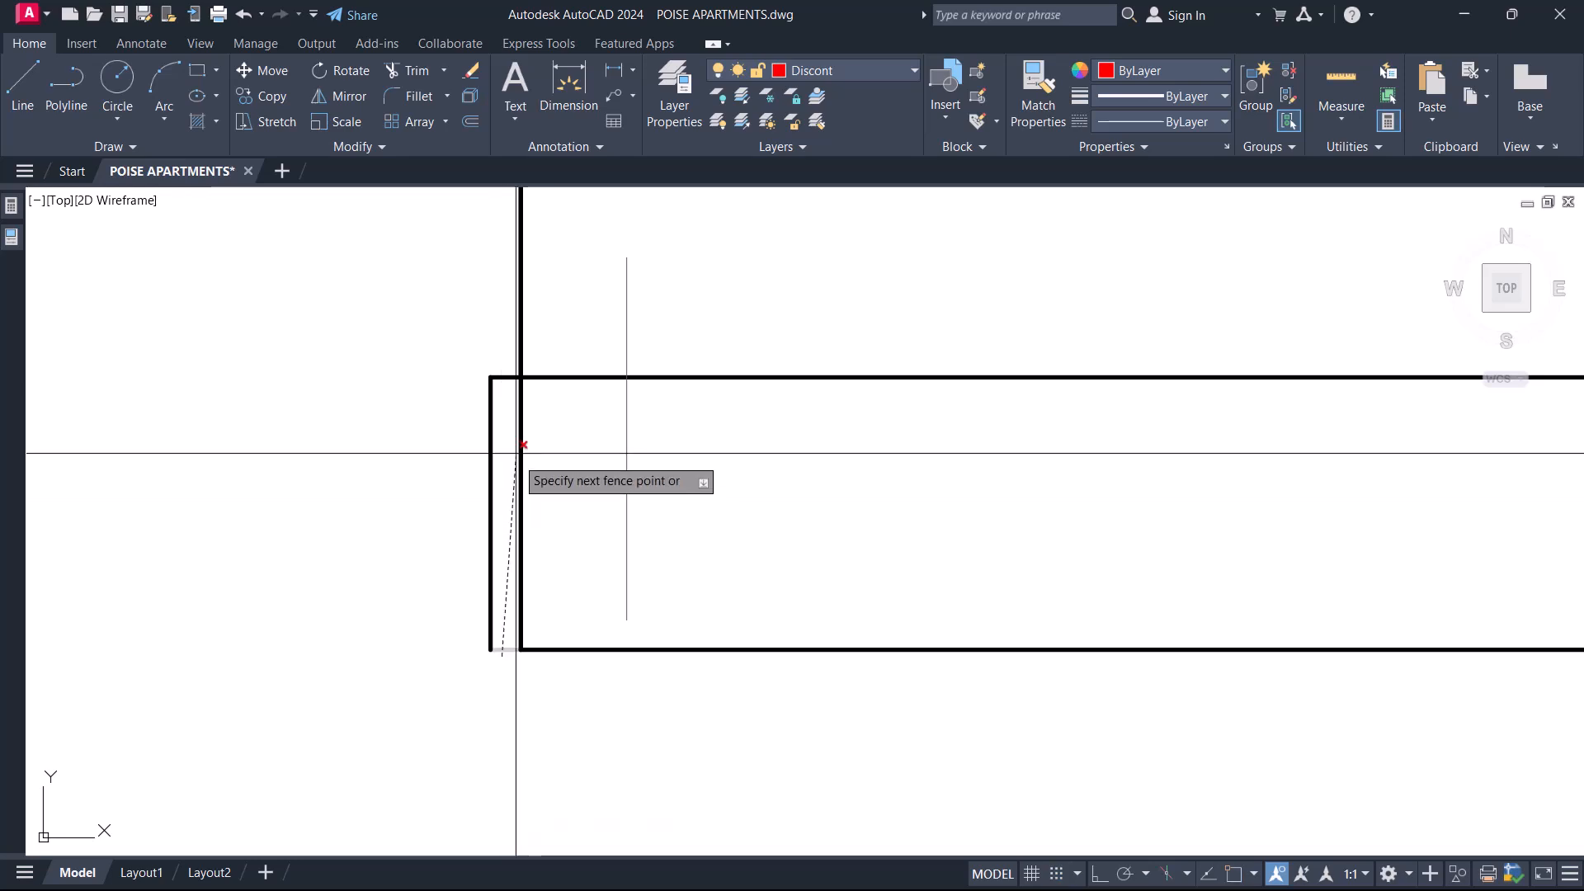
pyautogui.click(497, 346)
pyautogui.press('Return')
pyautogui.click(493, 391)
pyautogui.press('Delete')
pyautogui.scroll(-6, 430, 454)
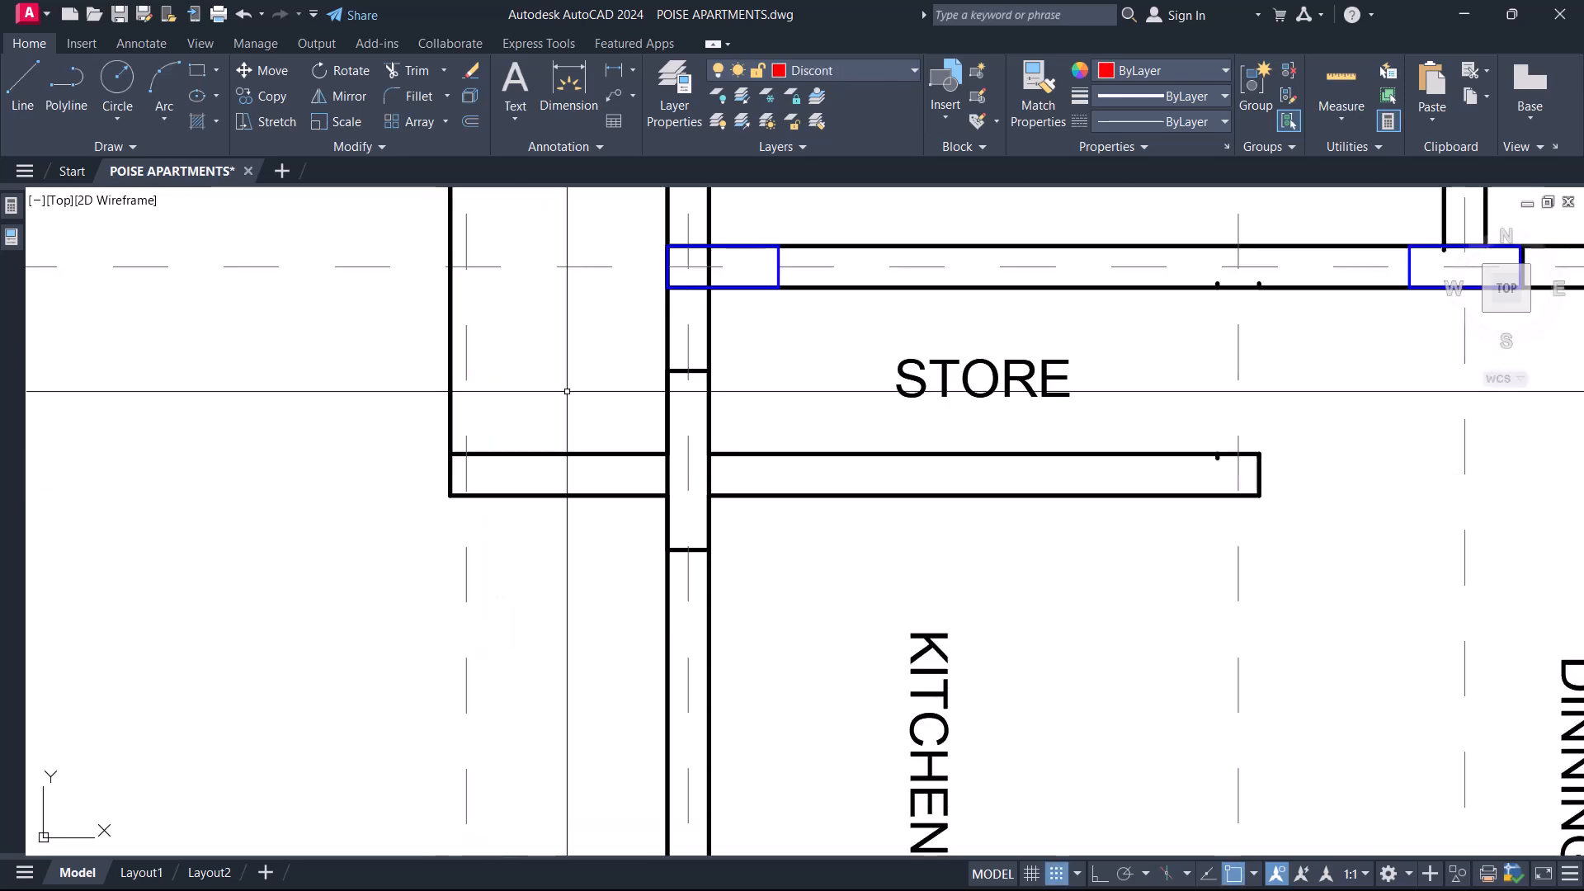
# Match the balcony's outer corner arc, long outer line beyond gridline 1 and far end line to the wall properties.
pyautogui.scroll(6, 541, 355)
pyautogui.write('ma')
pyautogui.press('Return')
pyautogui.scroll(2, 470, 388)
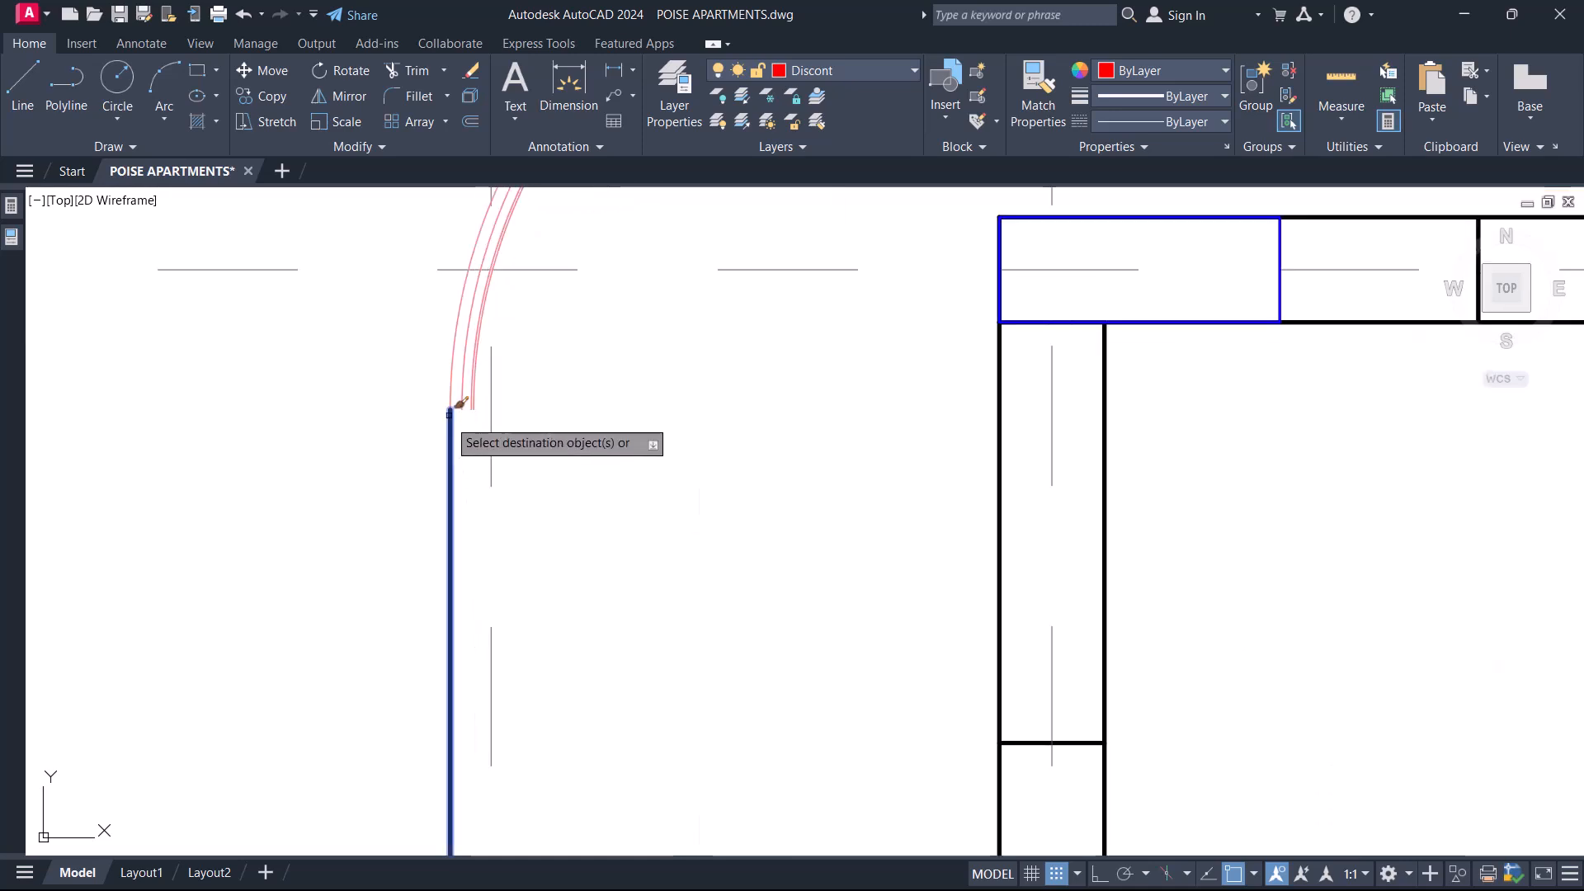
pyautogui.scroll(-4, 430, 416)
pyautogui.scroll(4, 625, 396)
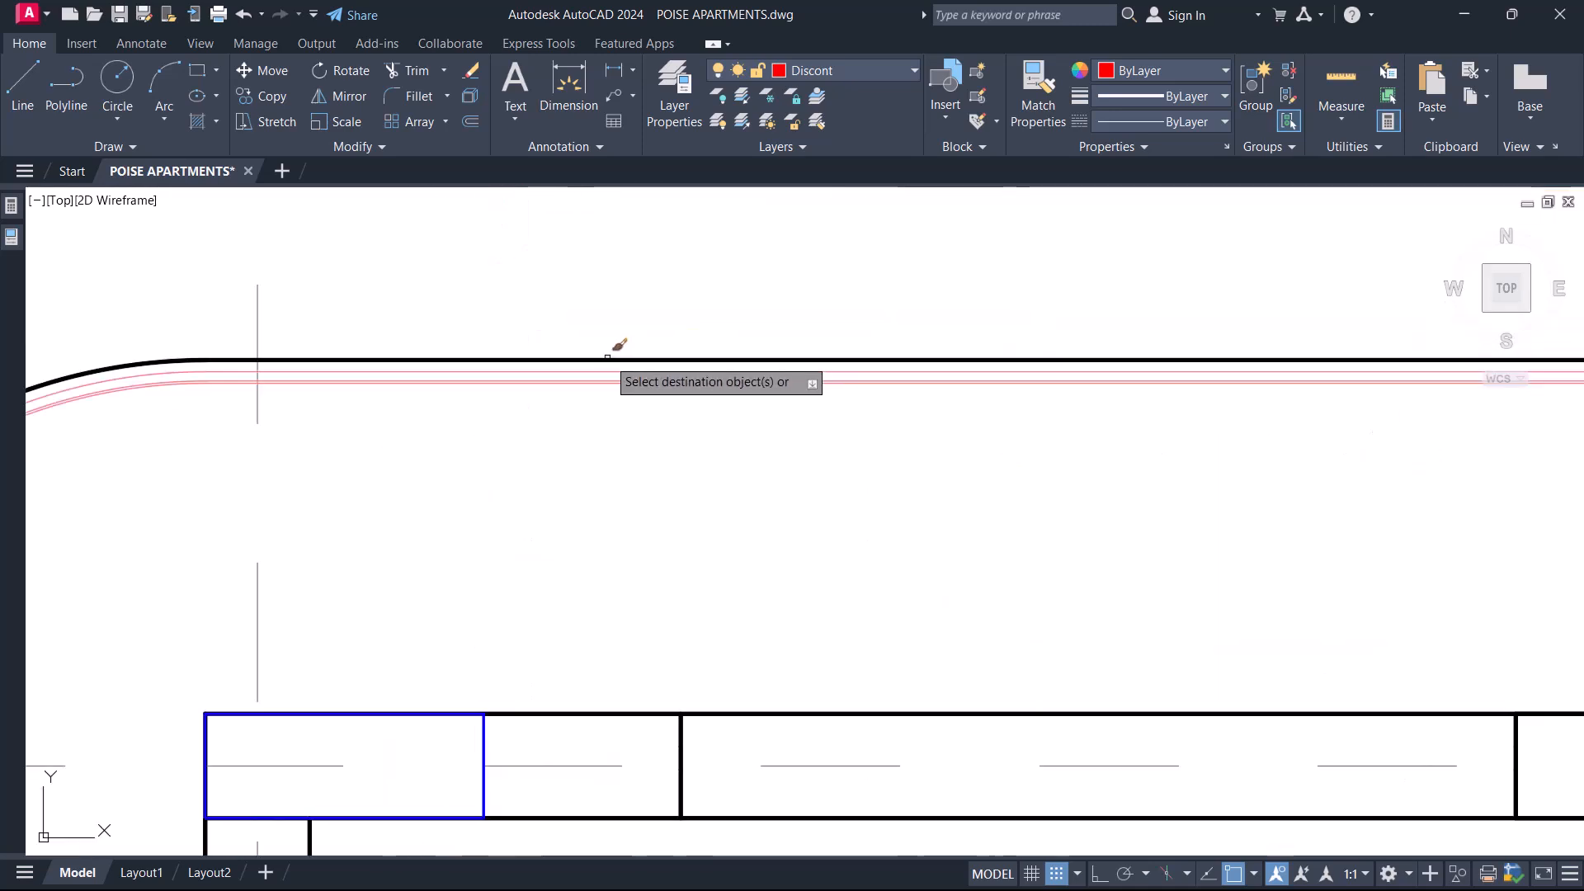
pyautogui.scroll(-4, 742, 372)
pyautogui.scroll(4, 971, 368)
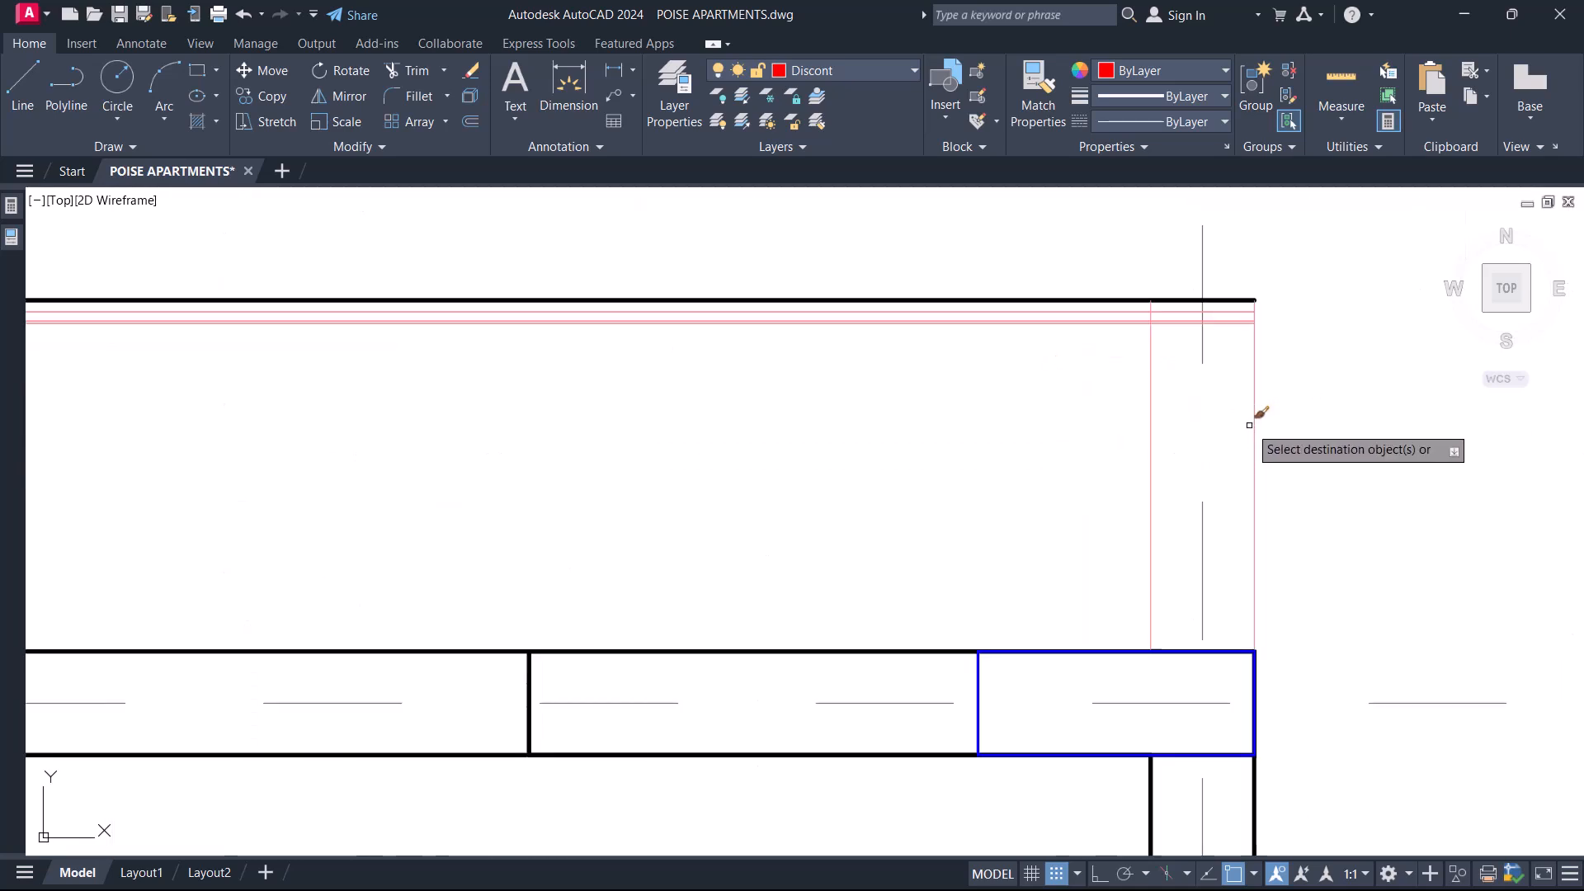
pyautogui.click(1253, 427)
pyautogui.press('Escape')
# Delete the inner railing lines at the balcony's far end beside Bedroom 1.
pyautogui.click(1178, 348)
pyautogui.click(1124, 376)
pyautogui.press('Delete')
pyautogui.scroll(4, 1128, 340)
pyautogui.click(1156, 346)
pyautogui.click(1116, 274)
pyautogui.press('Delete')
# Delete the remaining inner railing lines at the balcony's rounded corner near Bedroom 2.
pyautogui.scroll(-8, 1110, 330)
pyautogui.scroll(4, 923, 419)
pyautogui.moveTo(143, 451); pyautogui.dragTo(1174, 415, button='middle')
pyautogui.scroll(4, 687, 263)
pyautogui.scroll(4, 880, 206)
pyautogui.moveTo(880, 206); pyautogui.dragTo(853, 307, button='middle')
pyautogui.scroll(4, 840, 309)
pyautogui.click(806, 343)
pyautogui.click(652, 510)
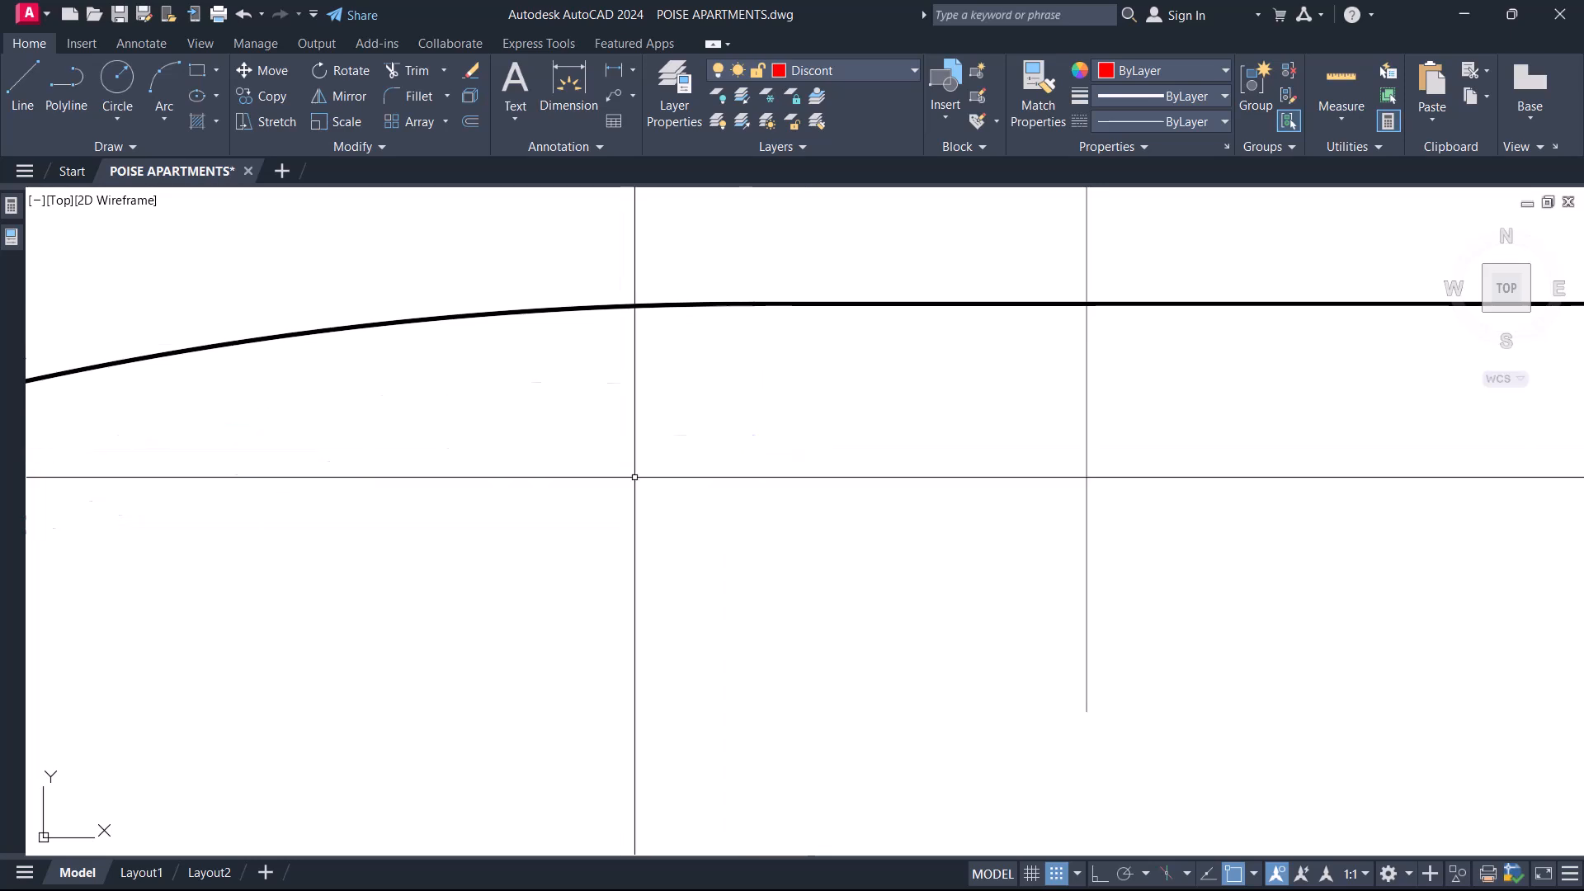
pyautogui.press('Delete')
pyautogui.scroll(-14, 646, 337)
pyautogui.moveTo(746, 508); pyautogui.dragTo(603, 470, button='middle')
pyautogui.moveTo(608, 374); pyautogui.dragTo(702, 396, button='middle')
pyautogui.scroll(4, 716, 422)
pyautogui.scroll(-4, 586, 412)
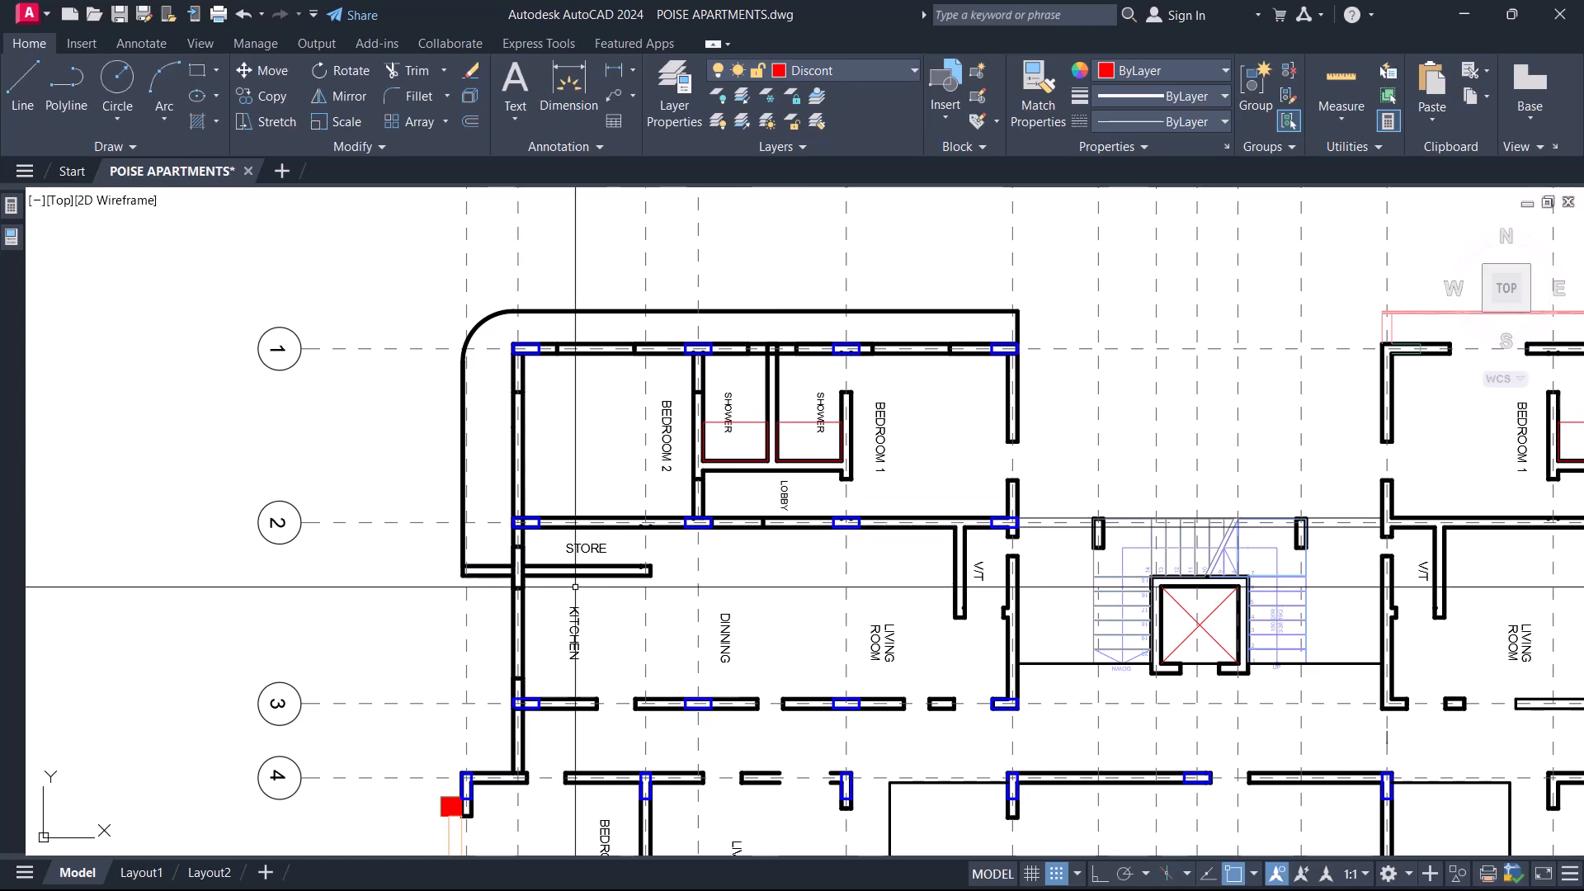
# Delete the partition wall between the Store and the Kitchen, including its leftover end fragments.
pyautogui.scroll(4, 570, 627)
pyautogui.click(711, 401)
pyautogui.click(679, 490)
pyautogui.press('Delete')
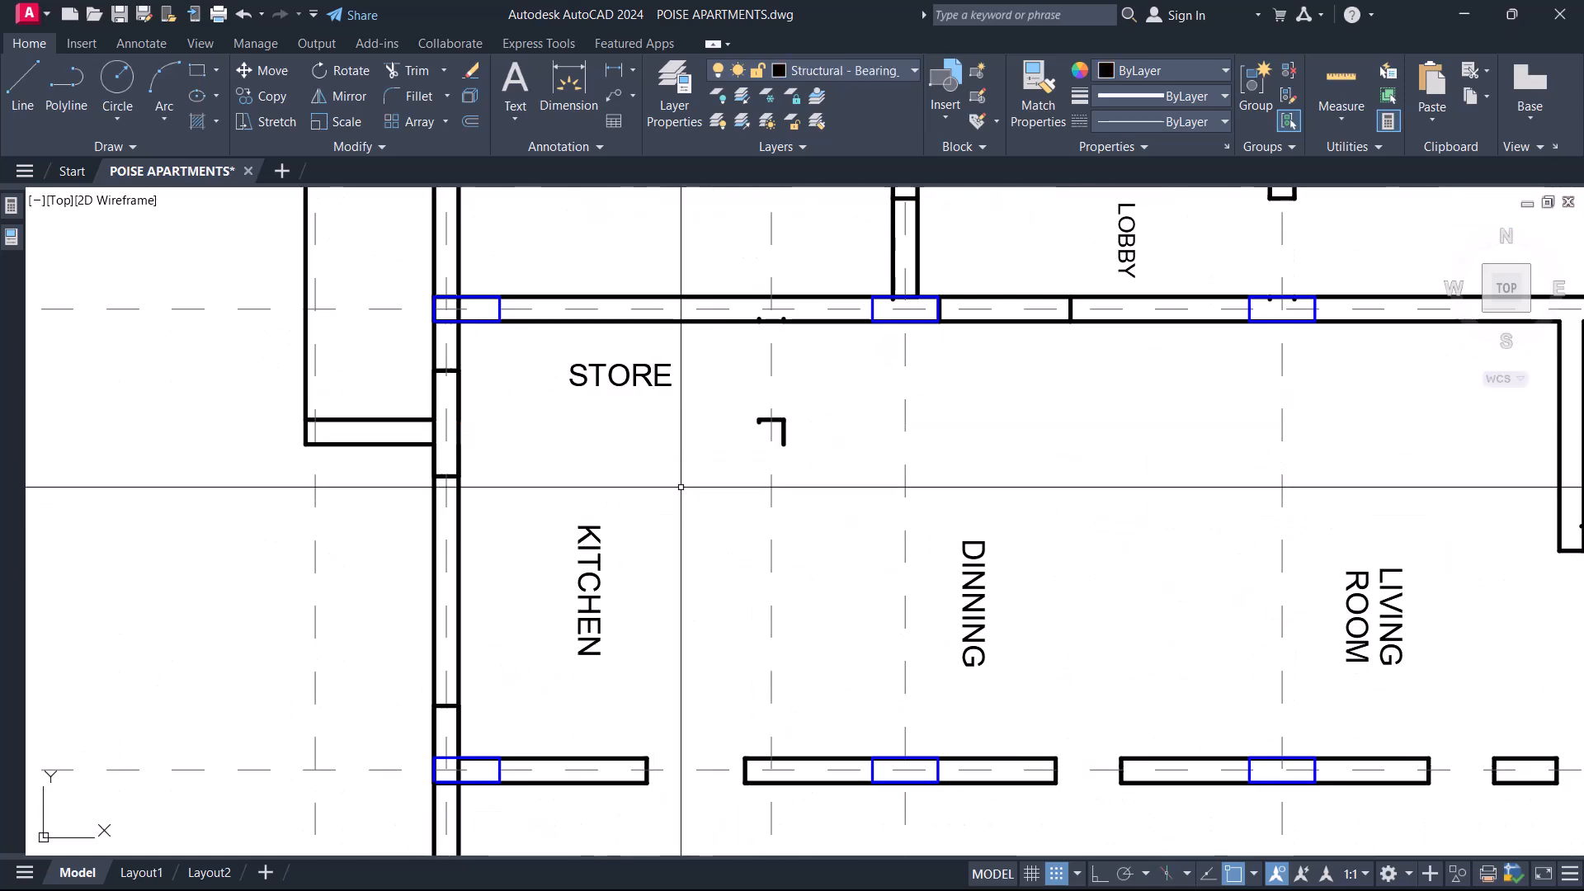
pyautogui.click(723, 368)
pyautogui.click(898, 507)
pyautogui.press('Delete')
# Extend both lines of the Bedroom 2 and Lobby partition from gridline 2 down to the gridline 3 wall's upper line.
pyautogui.scroll(-6, 834, 445)
pyautogui.scroll(4, 831, 455)
pyautogui.scroll(4, 919, 635)
pyautogui.click(977, 625)
pyautogui.click(936, 549)
pyautogui.click(919, 584)
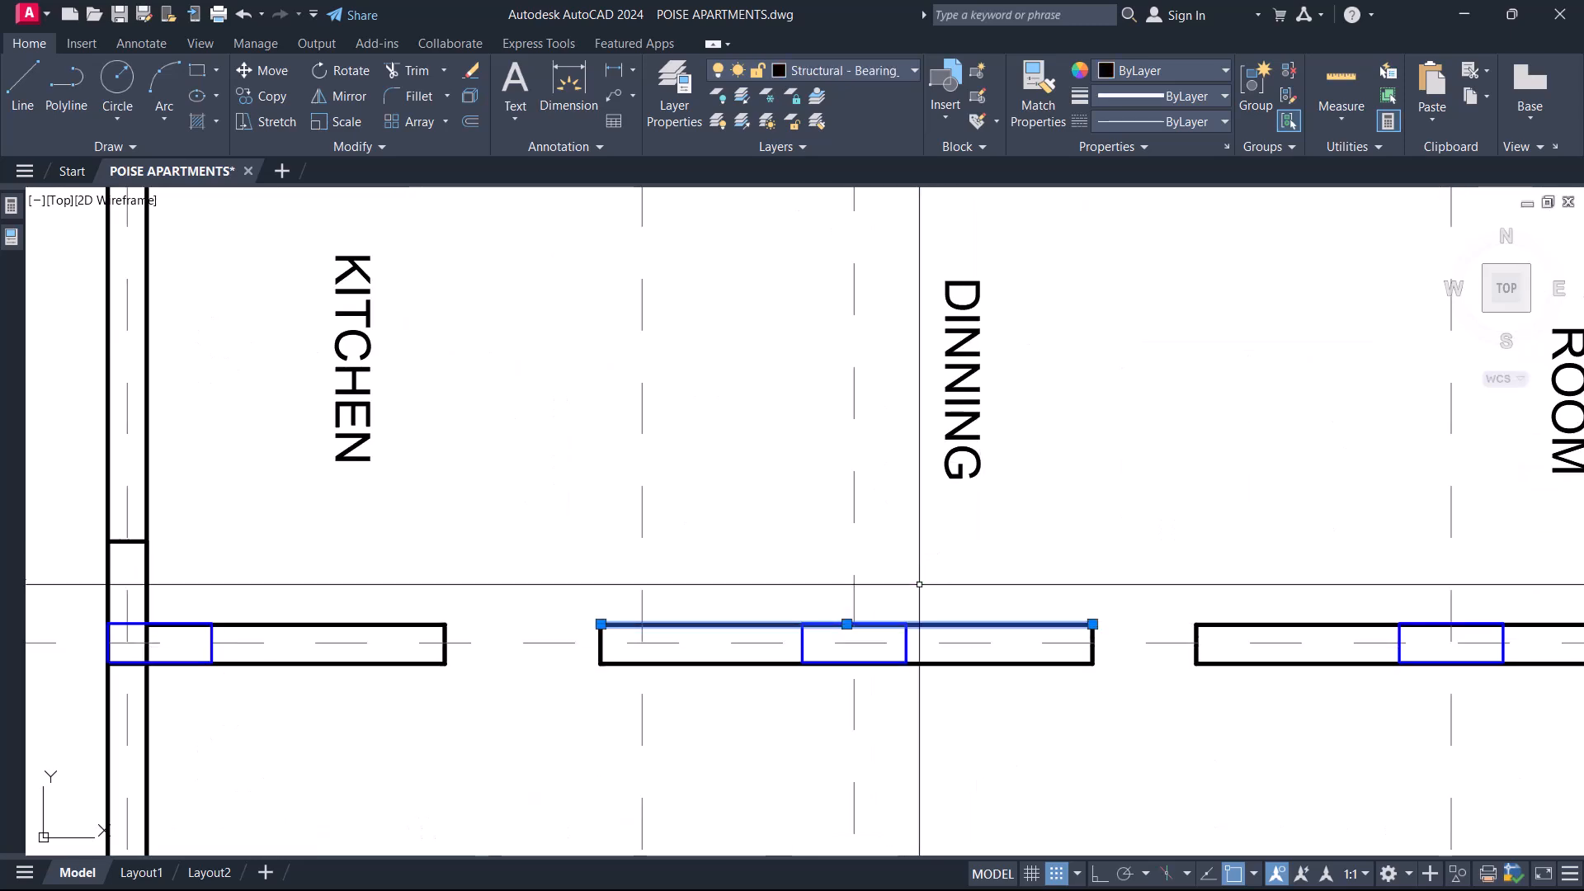
pyautogui.write('ex')
pyautogui.press('Return')
pyautogui.scroll(-5, 867, 376)
pyautogui.scroll(4, 990, 388)
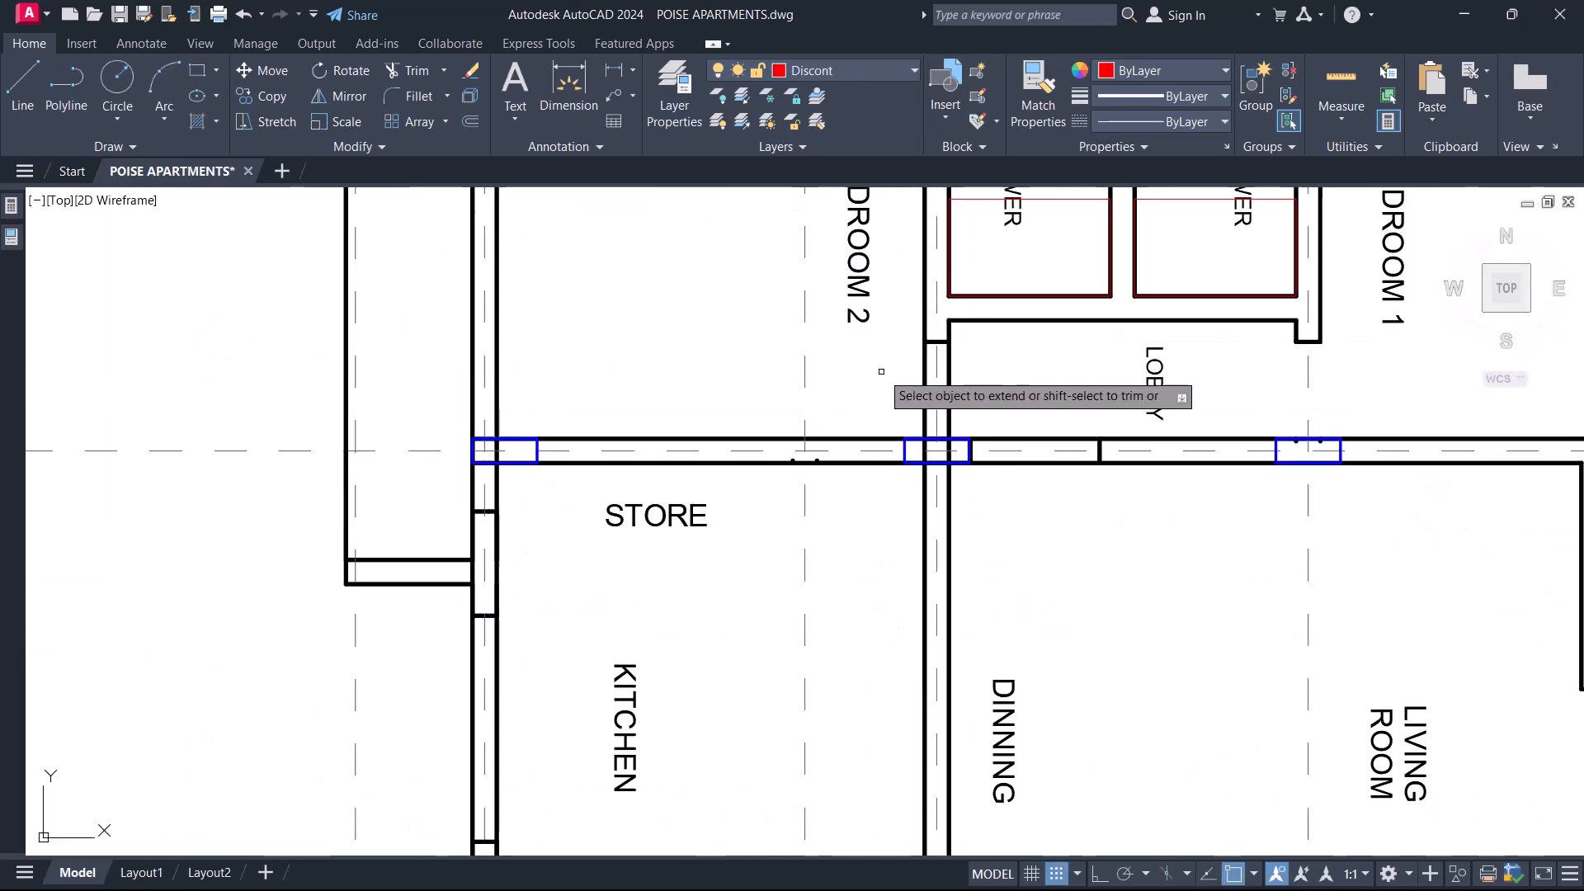
pyautogui.scroll(2, 854, 490)
pyautogui.scroll(-4, 760, 495)
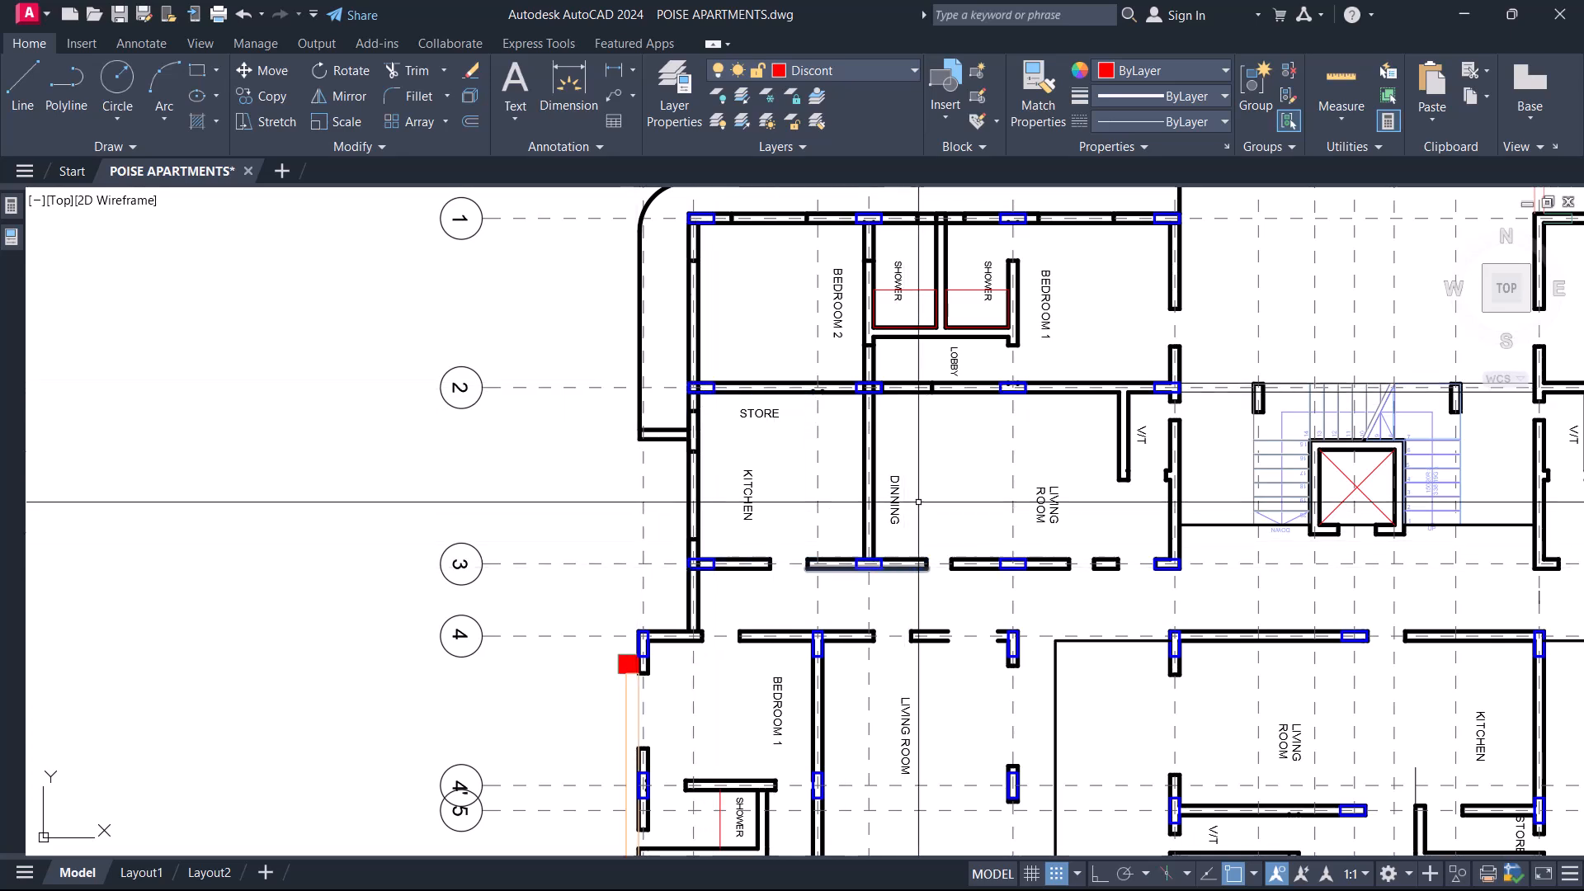
# Remove the wall end lines at the openings on gridline 3 and extend both wall lines across the gaps from the Kitchen to the Living Room.
pyautogui.scroll(4, 793, 562)
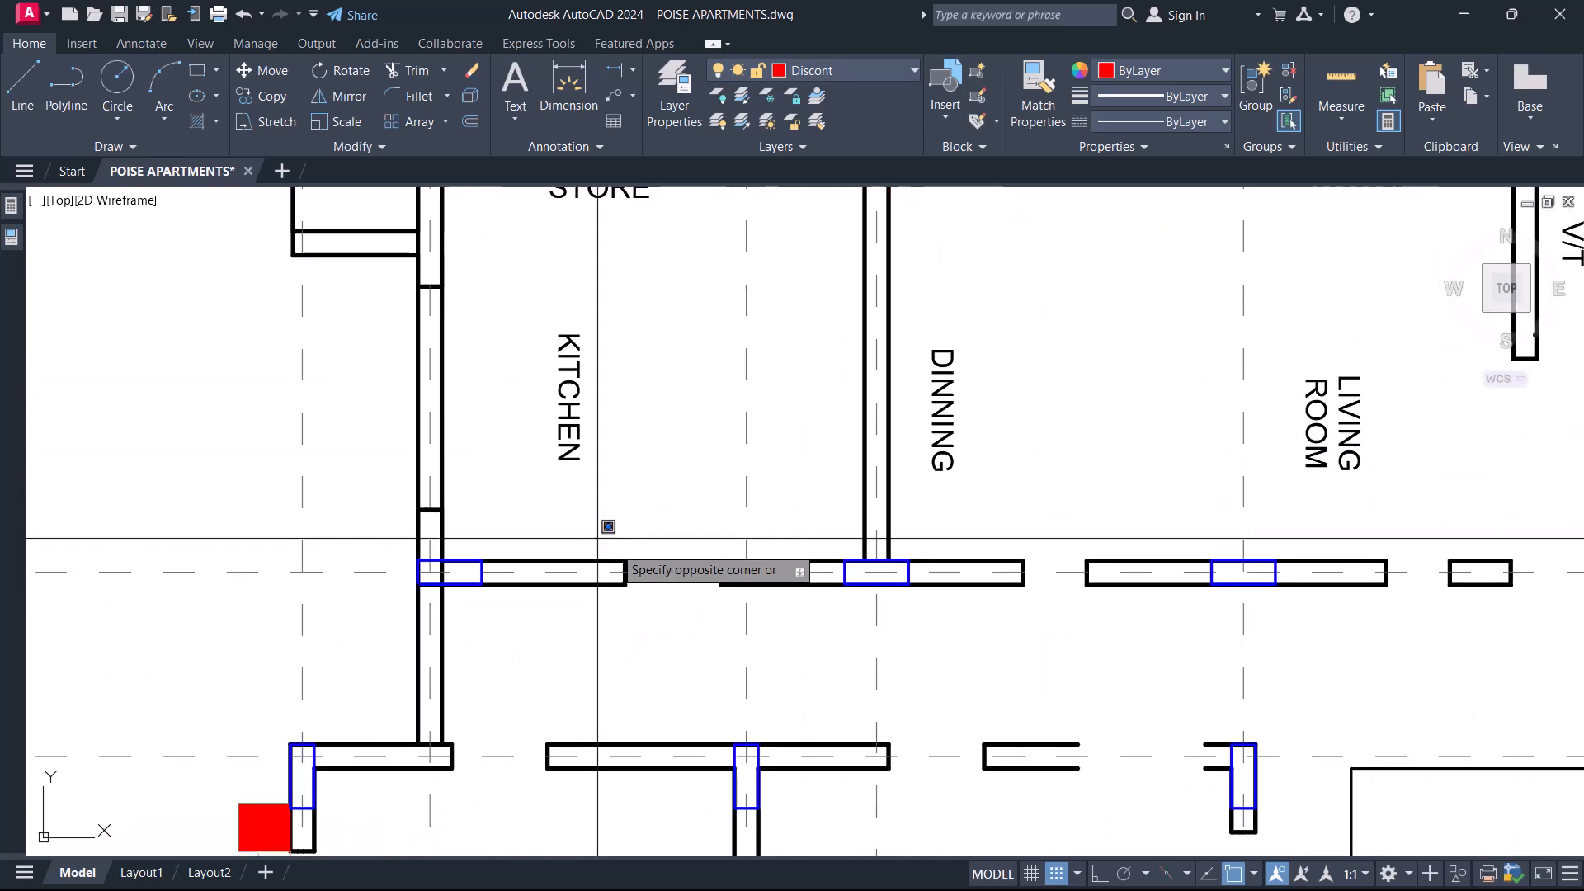
pyautogui.press('Delete')
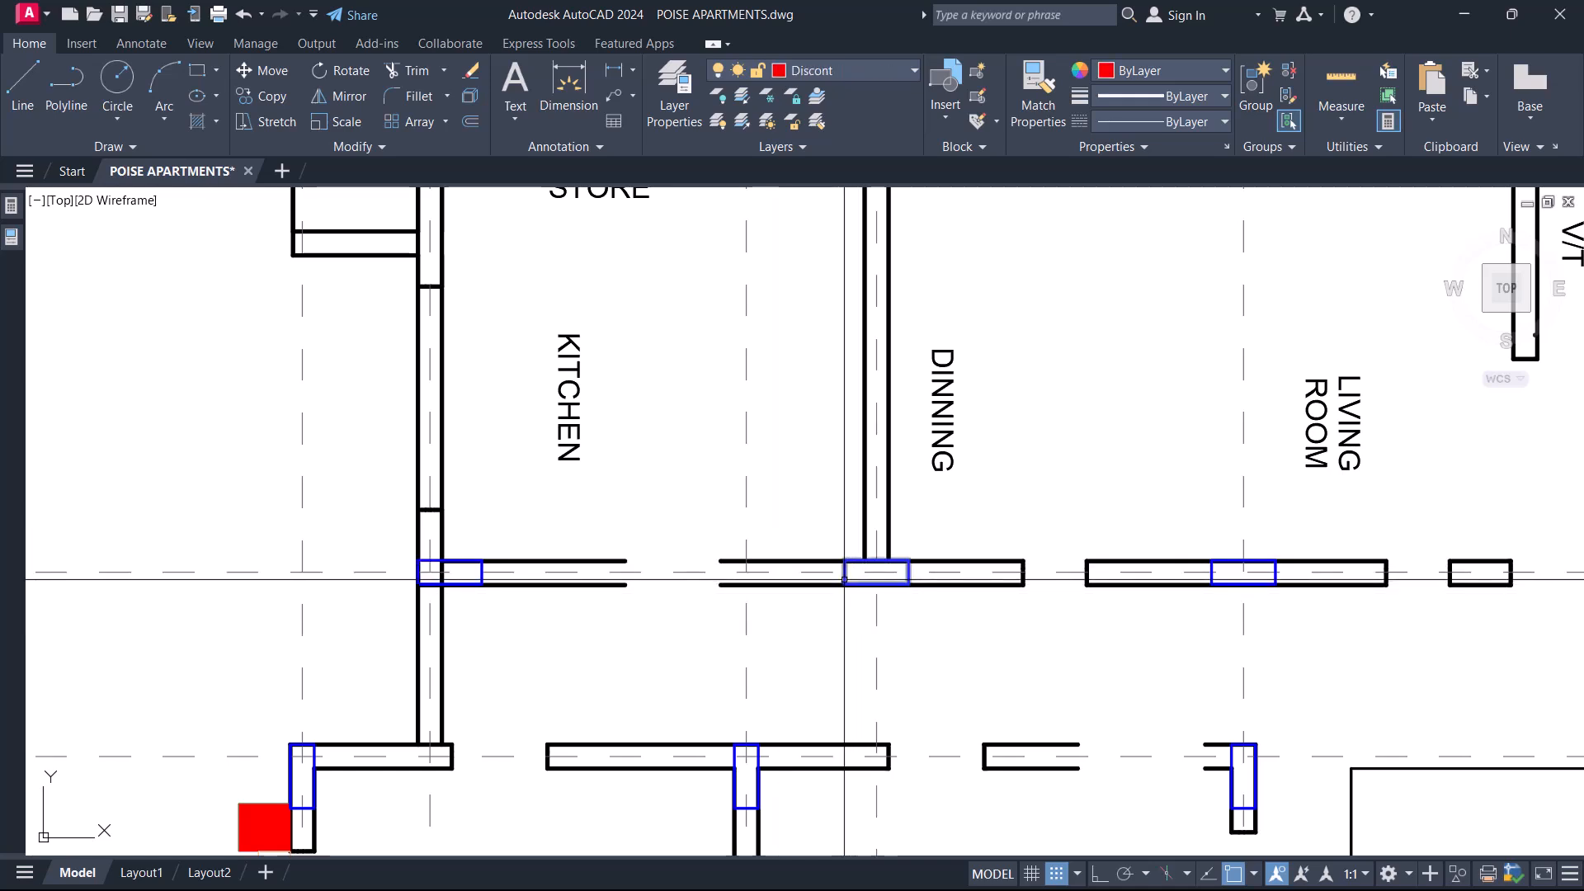
pyautogui.write('ex')
pyautogui.press('Return')
pyautogui.click(609, 609)
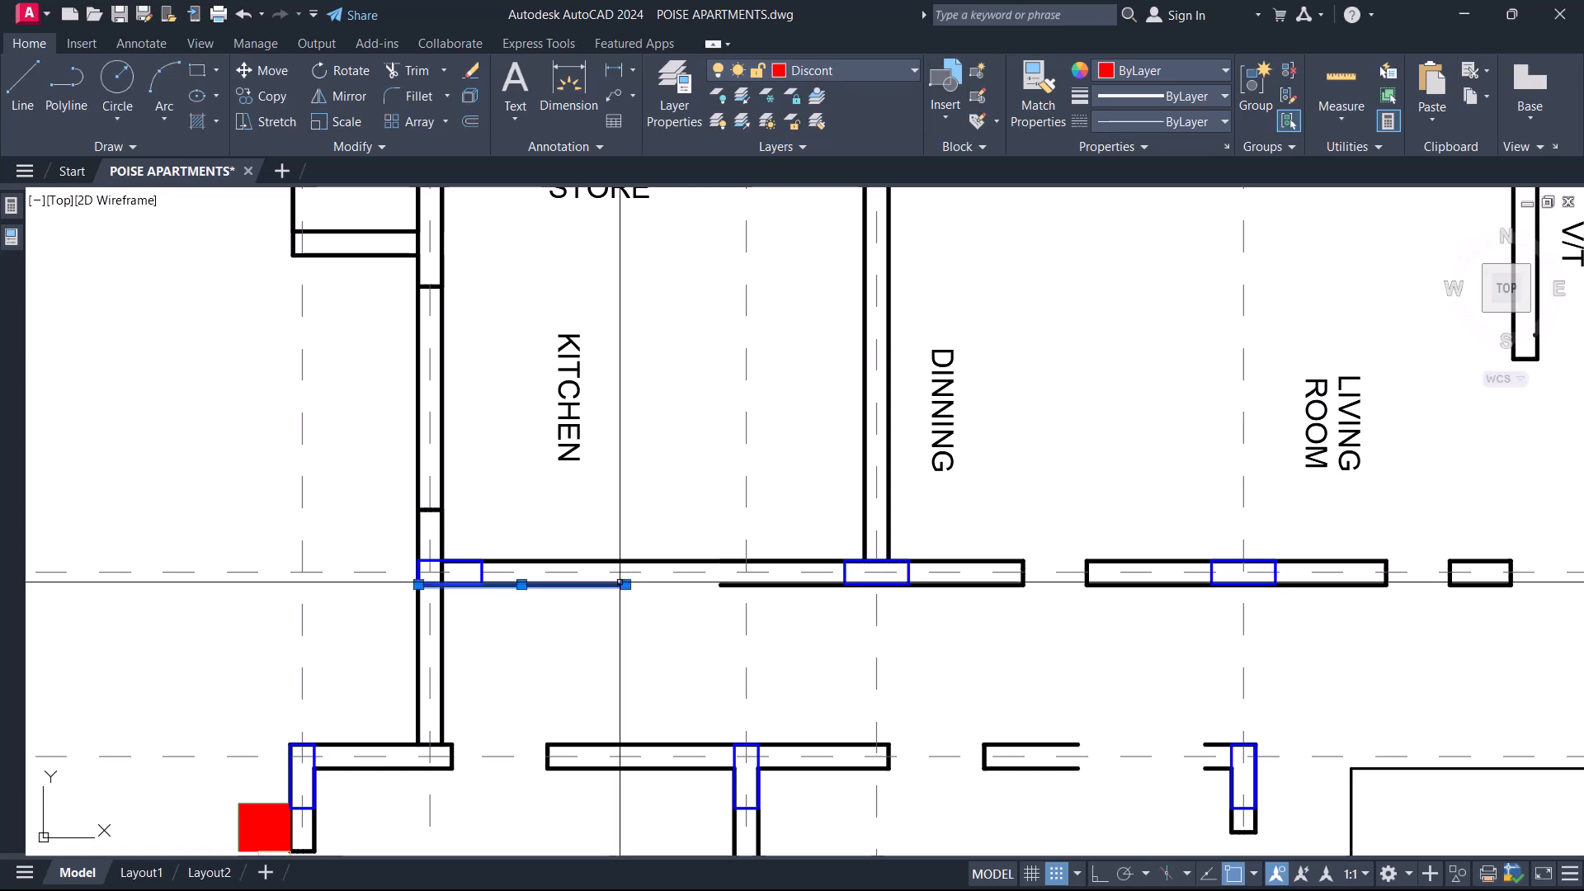
pyautogui.scroll(-2, 625, 584)
pyautogui.press('Escape')
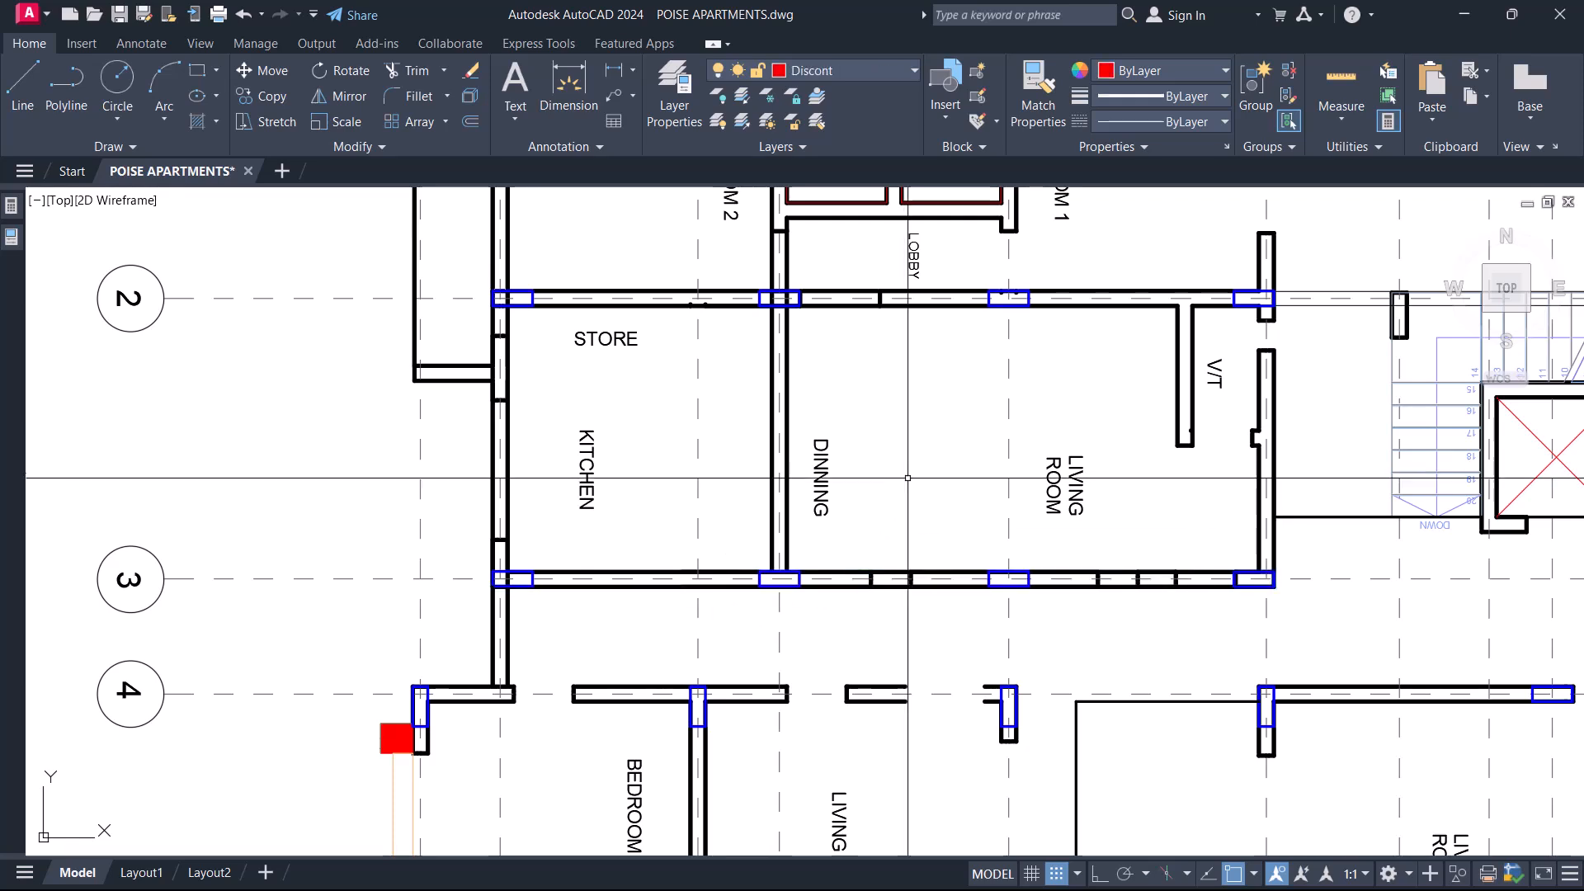
# Examine the closed wall outlines around the Store, Kitchen, Dinning and Living Room between gridlines 1 and 3.
pyautogui.moveTo(816, 475)
pyautogui.mouseDown(button='middle')
pyautogui.moveTo(843, 517)
pyautogui.moveTo(695, 529)
pyautogui.mouseUp(button='middle')
pyautogui.moveTo(933, 542); pyautogui.dragTo(844, 548, button='middle')
pyautogui.scroll(2, 593, 378)
pyautogui.scroll(-2, 591, 363)
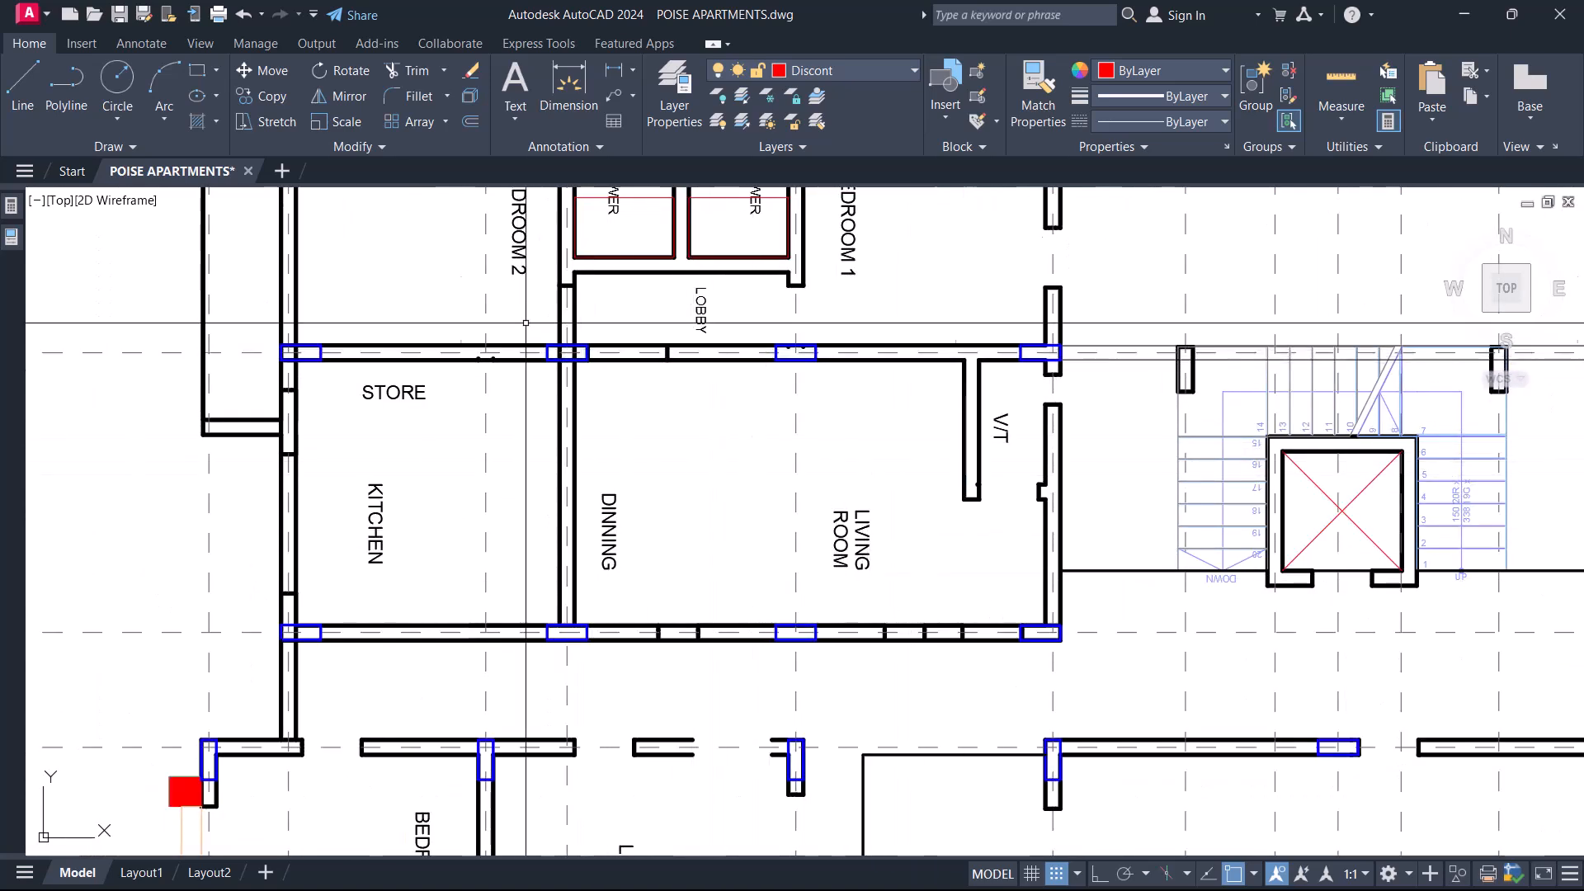
pyautogui.scroll(2, 534, 451)
pyautogui.scroll(-4, 700, 636)
pyautogui.click(635, 477)
pyautogui.click(816, 672)
pyautogui.press('Escape')
pyautogui.scroll(4, 812, 660)
pyautogui.scroll(-4, 784, 653)
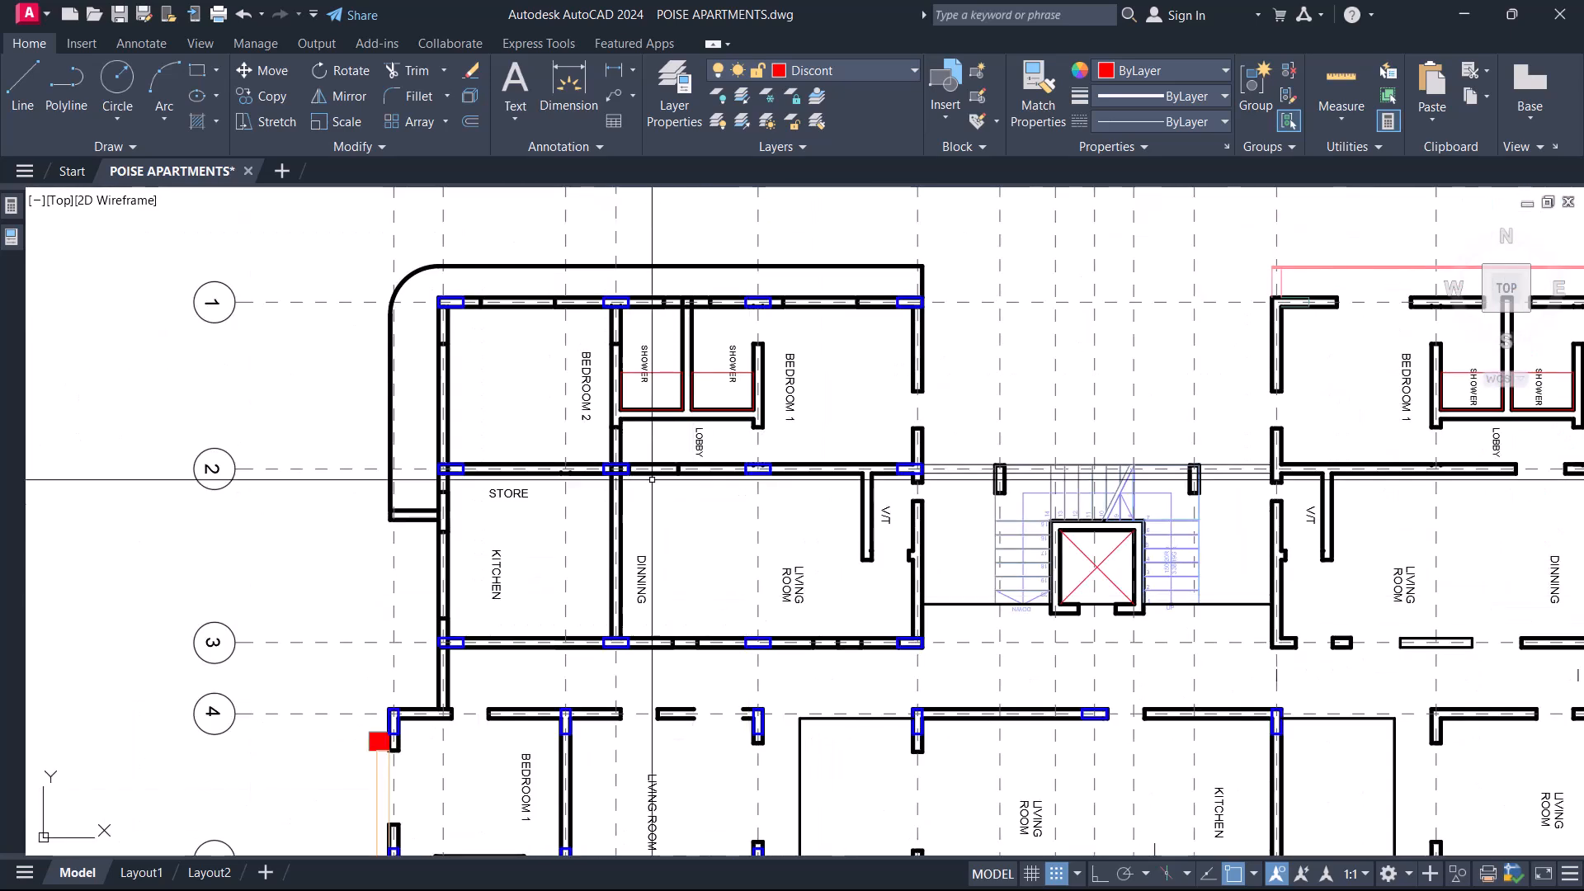
pyautogui.scroll(3, 862, 632)
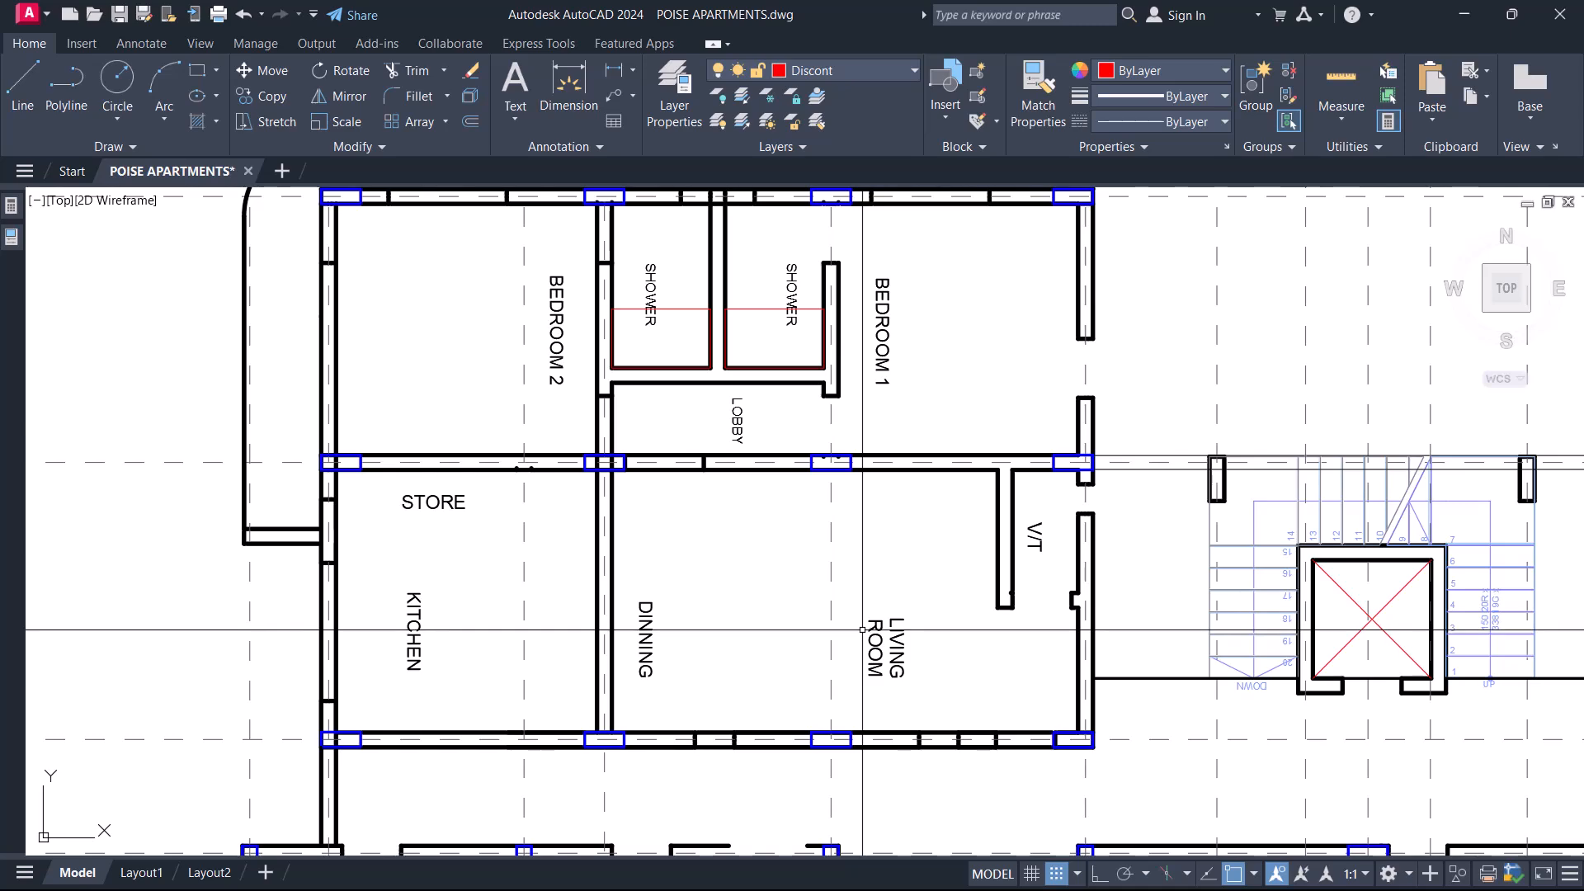
pyautogui.scroll(-4, 863, 629)
pyautogui.scroll(4, 849, 627)
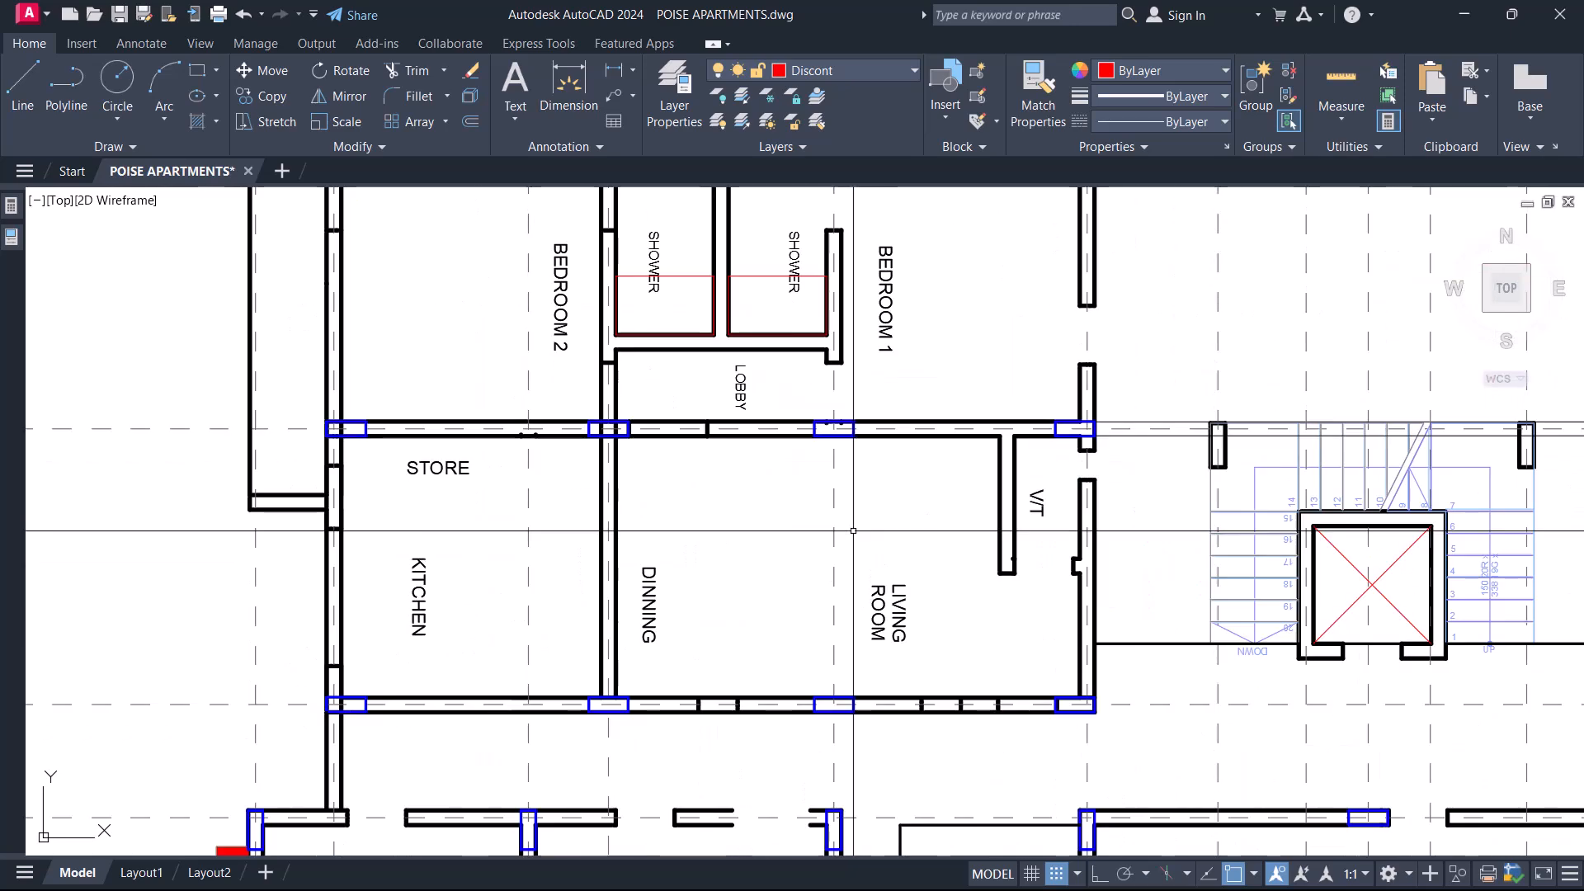
pyautogui.scroll(-5, 908, 536)
pyautogui.scroll(6, 894, 546)
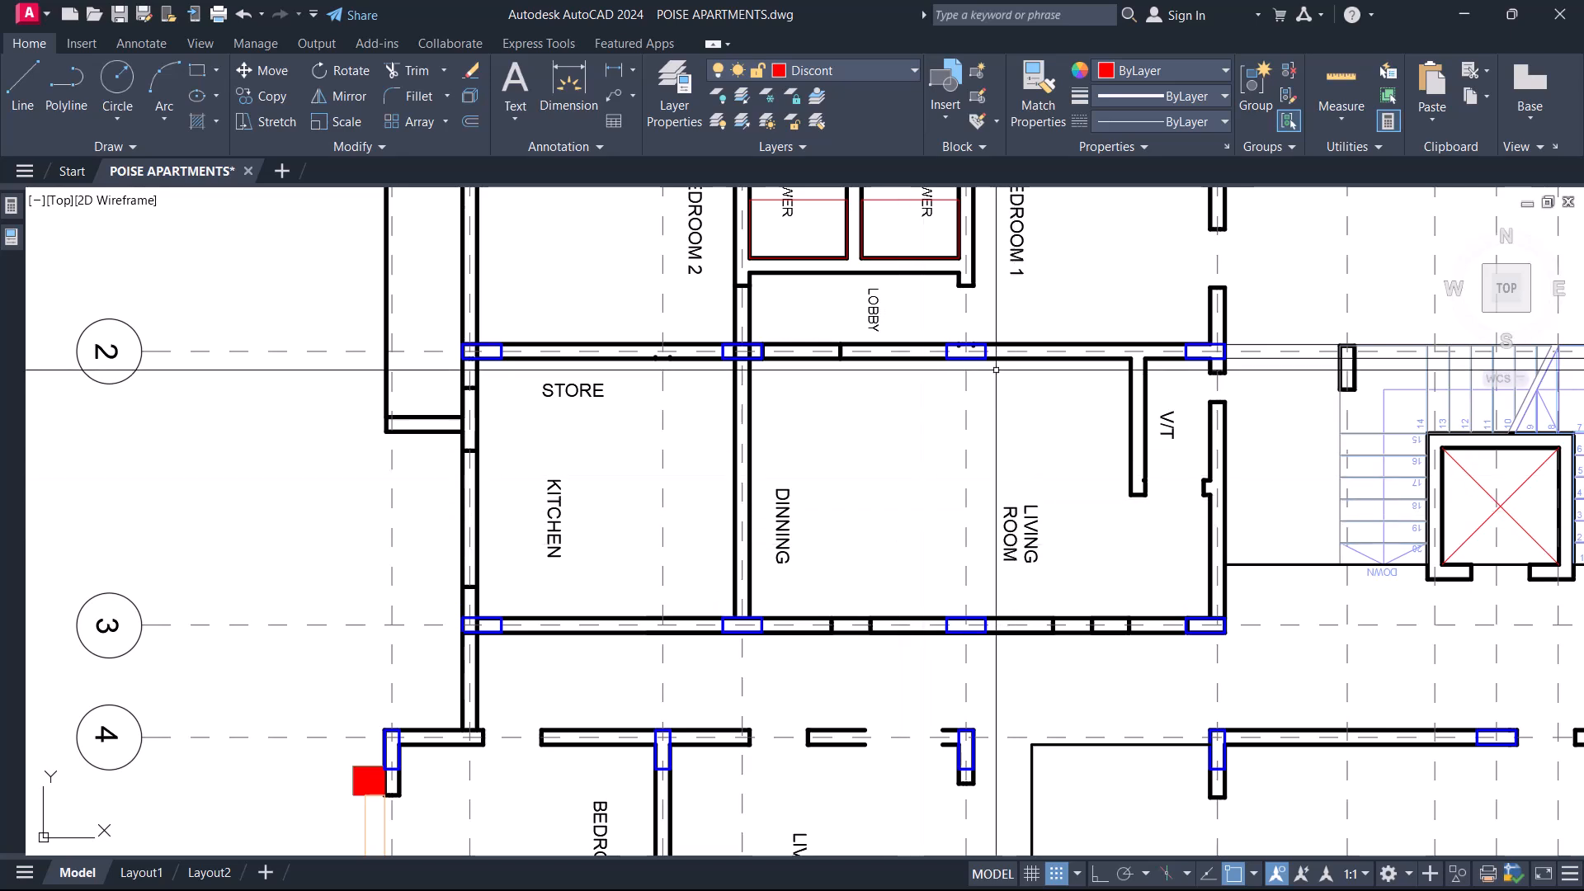
pyautogui.click(957, 328)
pyautogui.press('Escape')
# In the furnished first to fifth floor plan, draw a column-wide rectangle across the Living Room between the circled columns, from gridline 2 wall to gridline 3 wall.
pyautogui.scroll(-10, 987, 543)
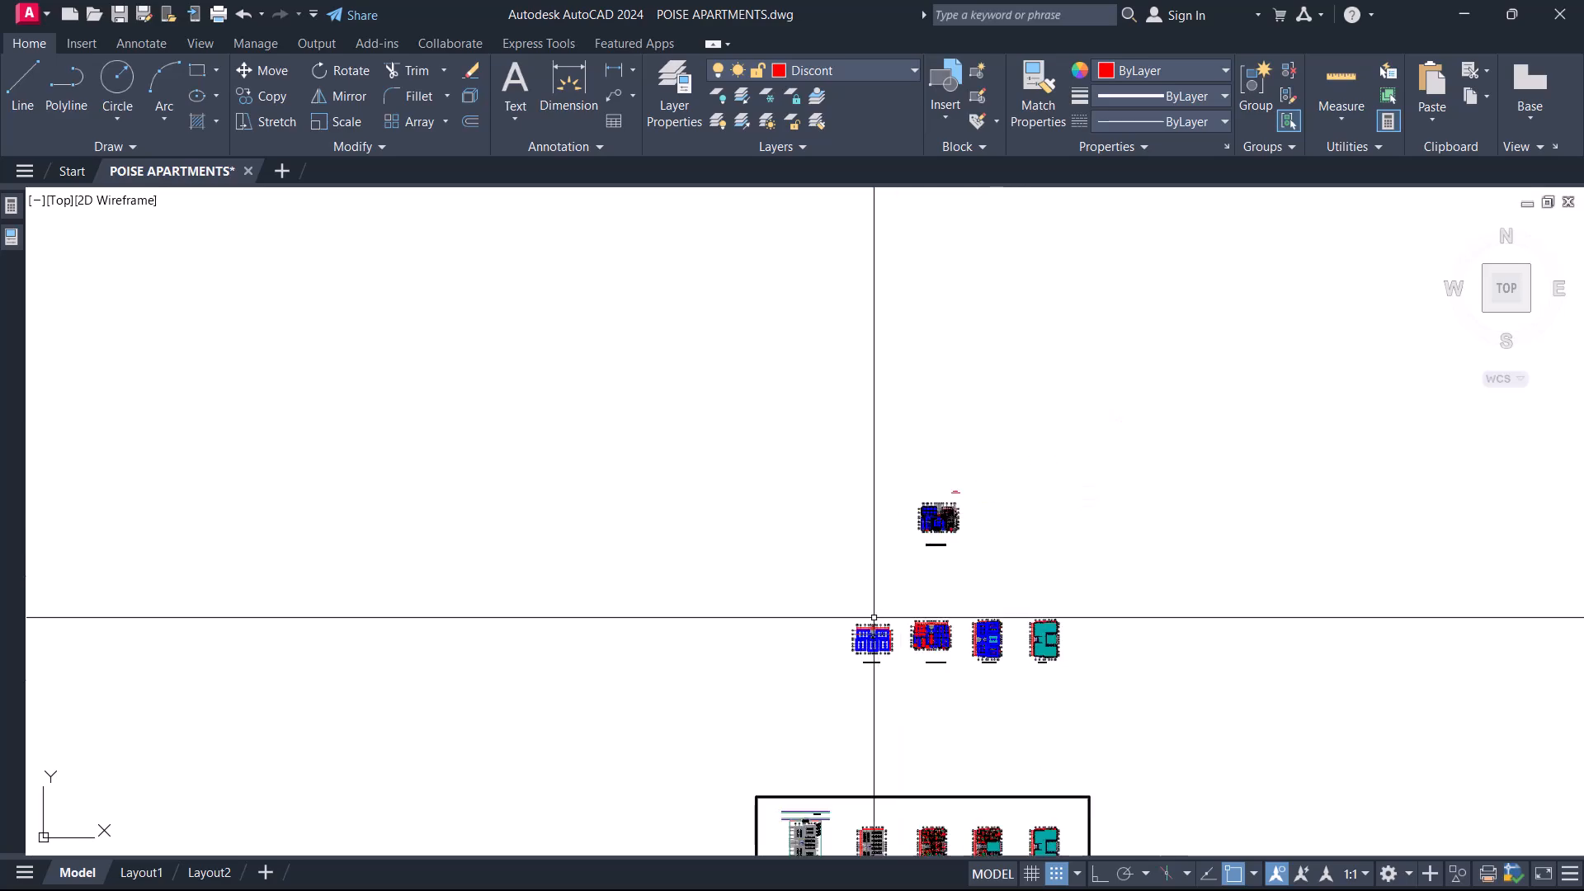
pyautogui.scroll(5, 874, 608)
pyautogui.scroll(-5, 835, 471)
pyautogui.scroll(8, 1036, 602)
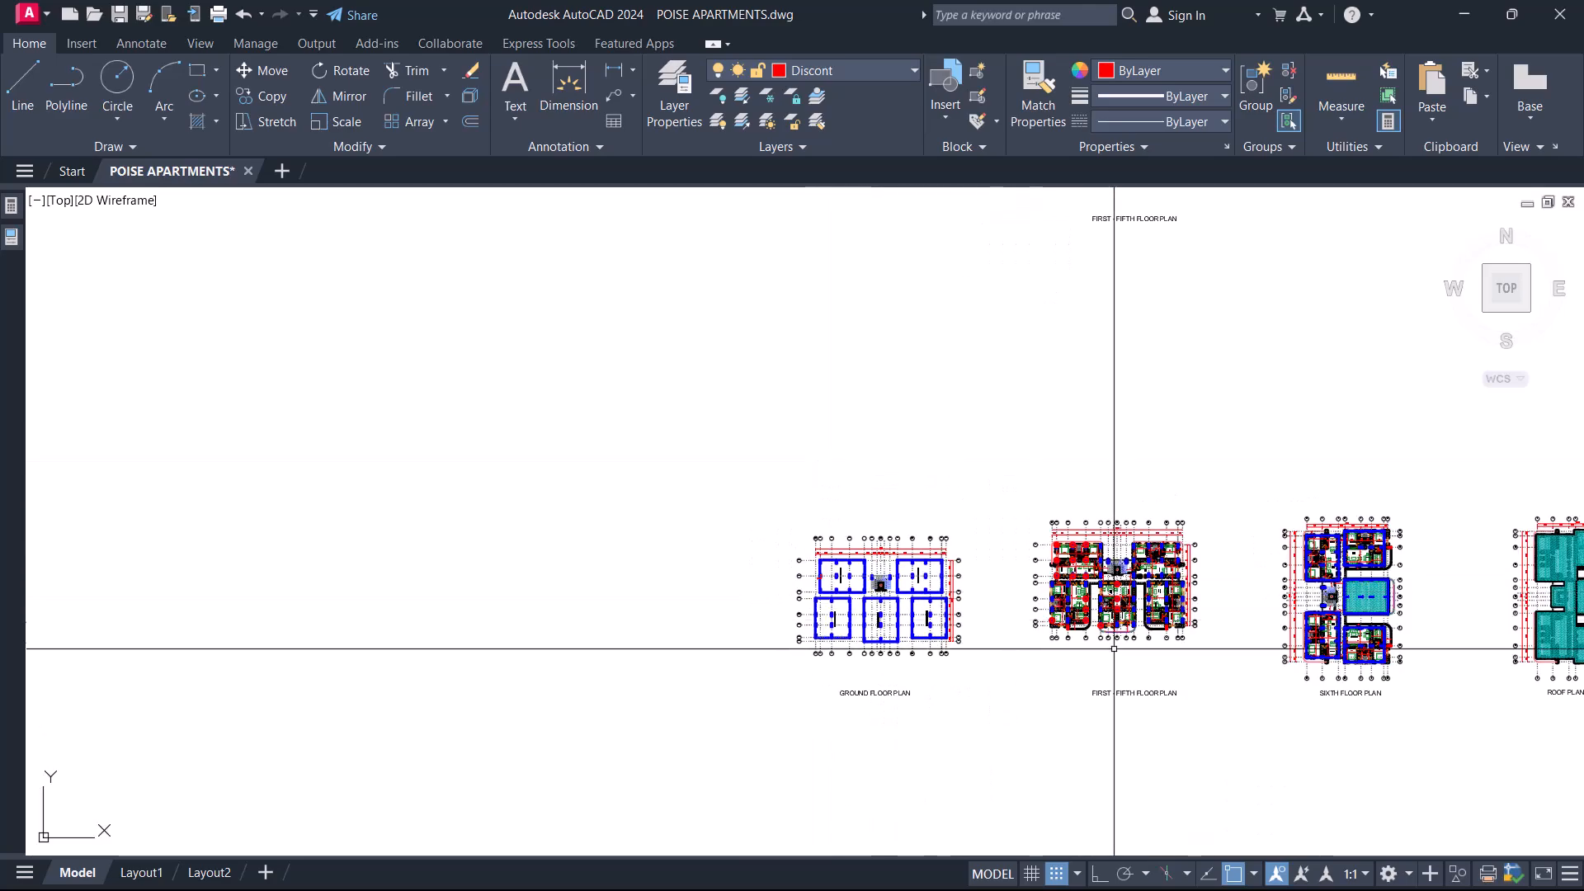
pyautogui.scroll(-4, 1074, 571)
pyautogui.scroll(8, 1074, 570)
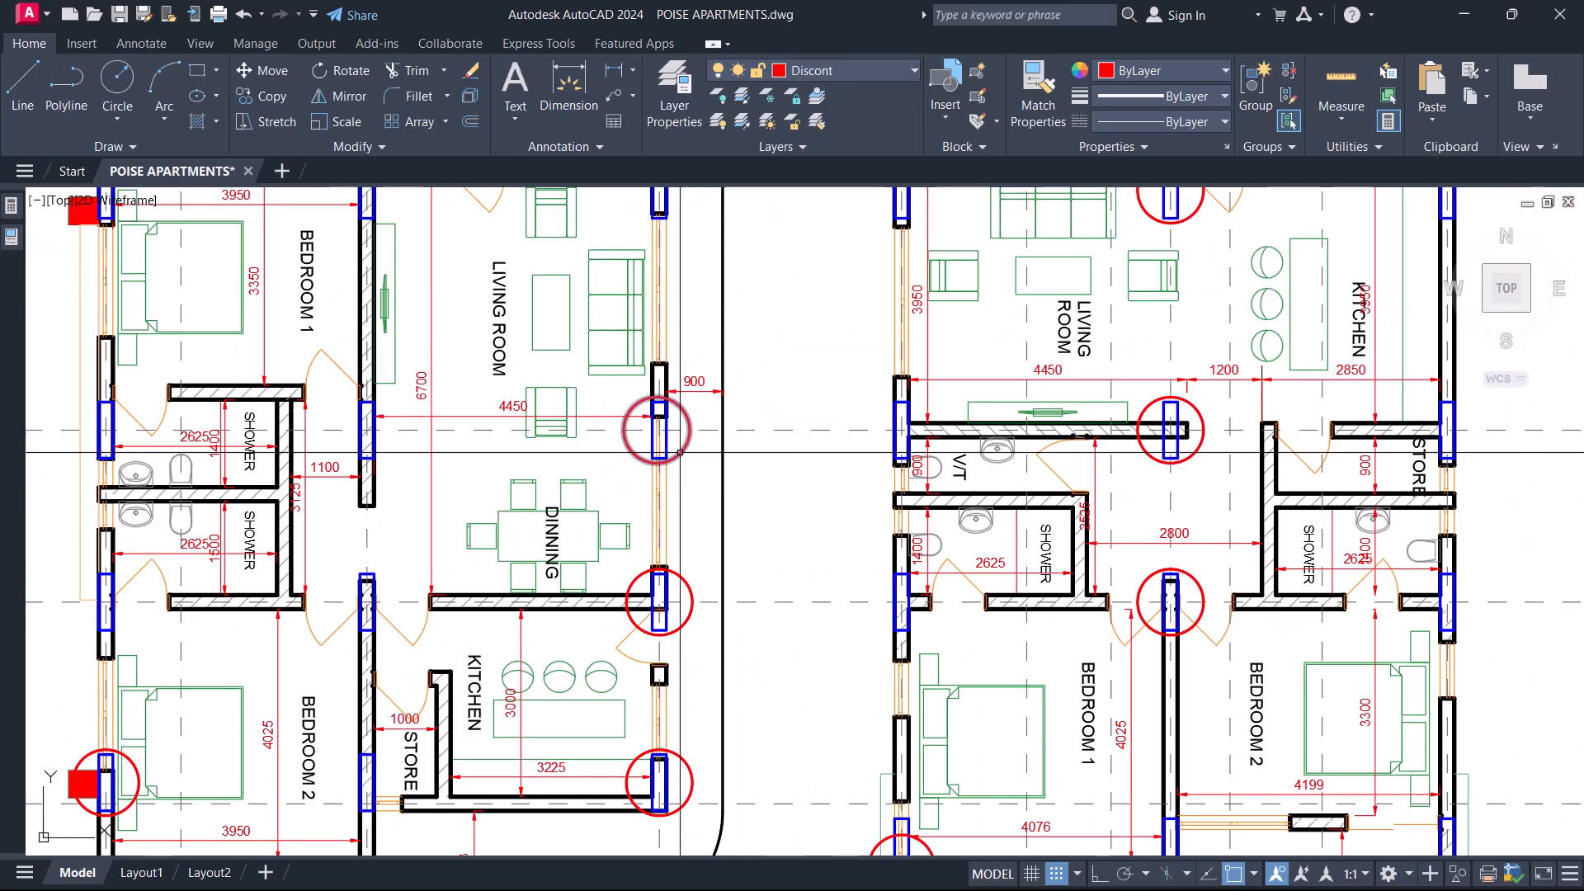
pyautogui.moveTo(744, 452)
pyautogui.mouseDown(button='middle')
pyautogui.moveTo(750, 498)
pyautogui.moveTo(870, 521)
pyautogui.mouseUp(button='middle')
pyautogui.scroll(2, 871, 520)
pyautogui.moveTo(959, 484)
pyautogui.mouseDown(button='middle')
pyautogui.moveTo(811, 578)
pyautogui.moveTo(747, 591)
pyautogui.mouseUp(button='middle')
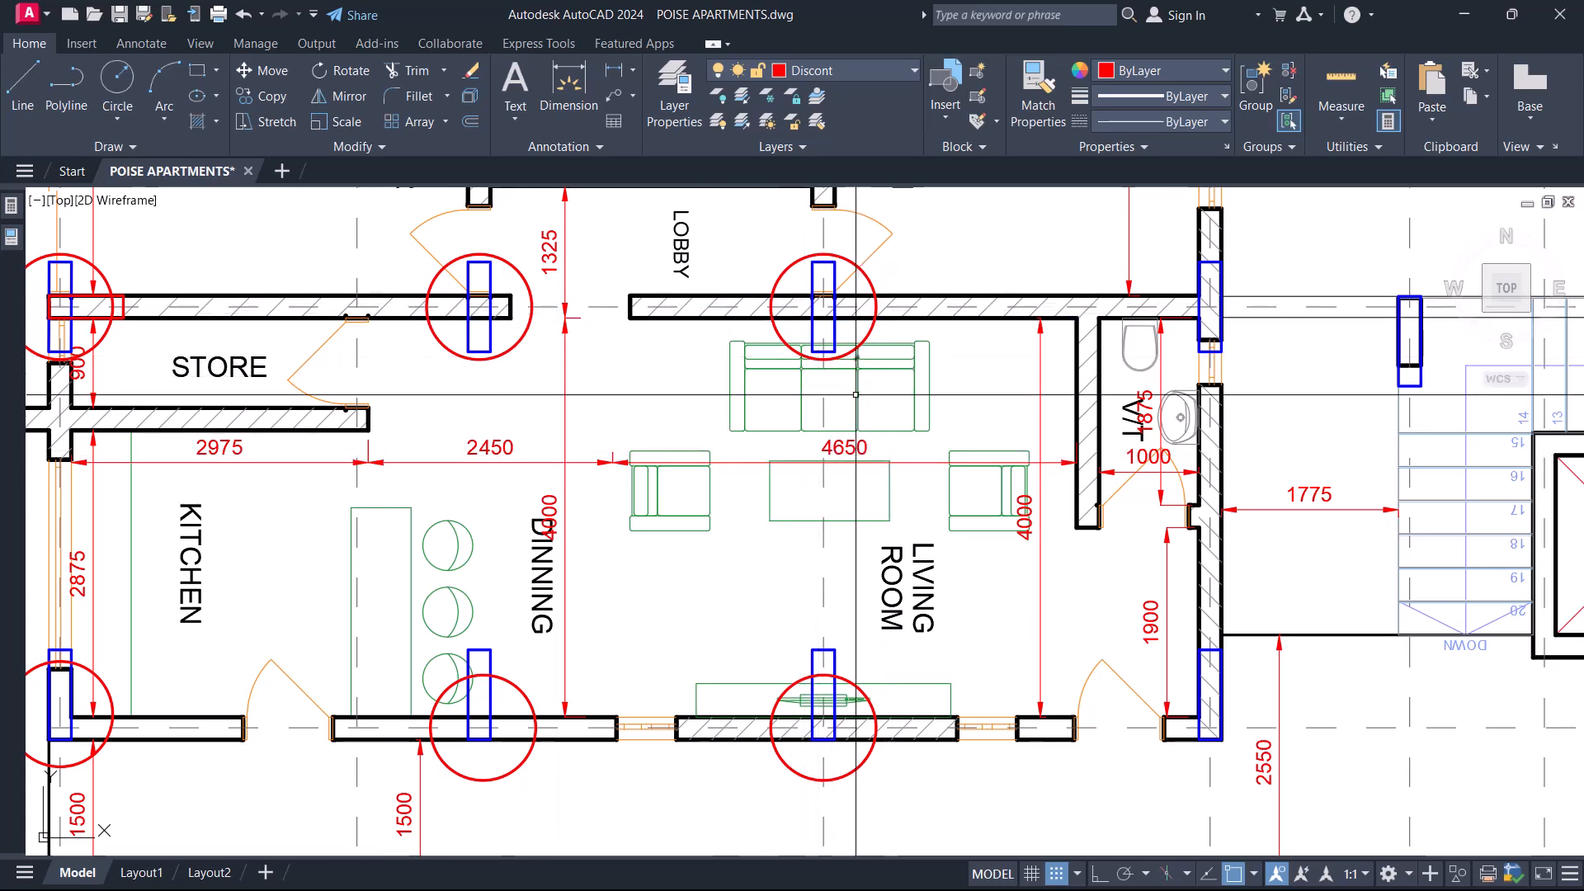
pyautogui.press('Return')
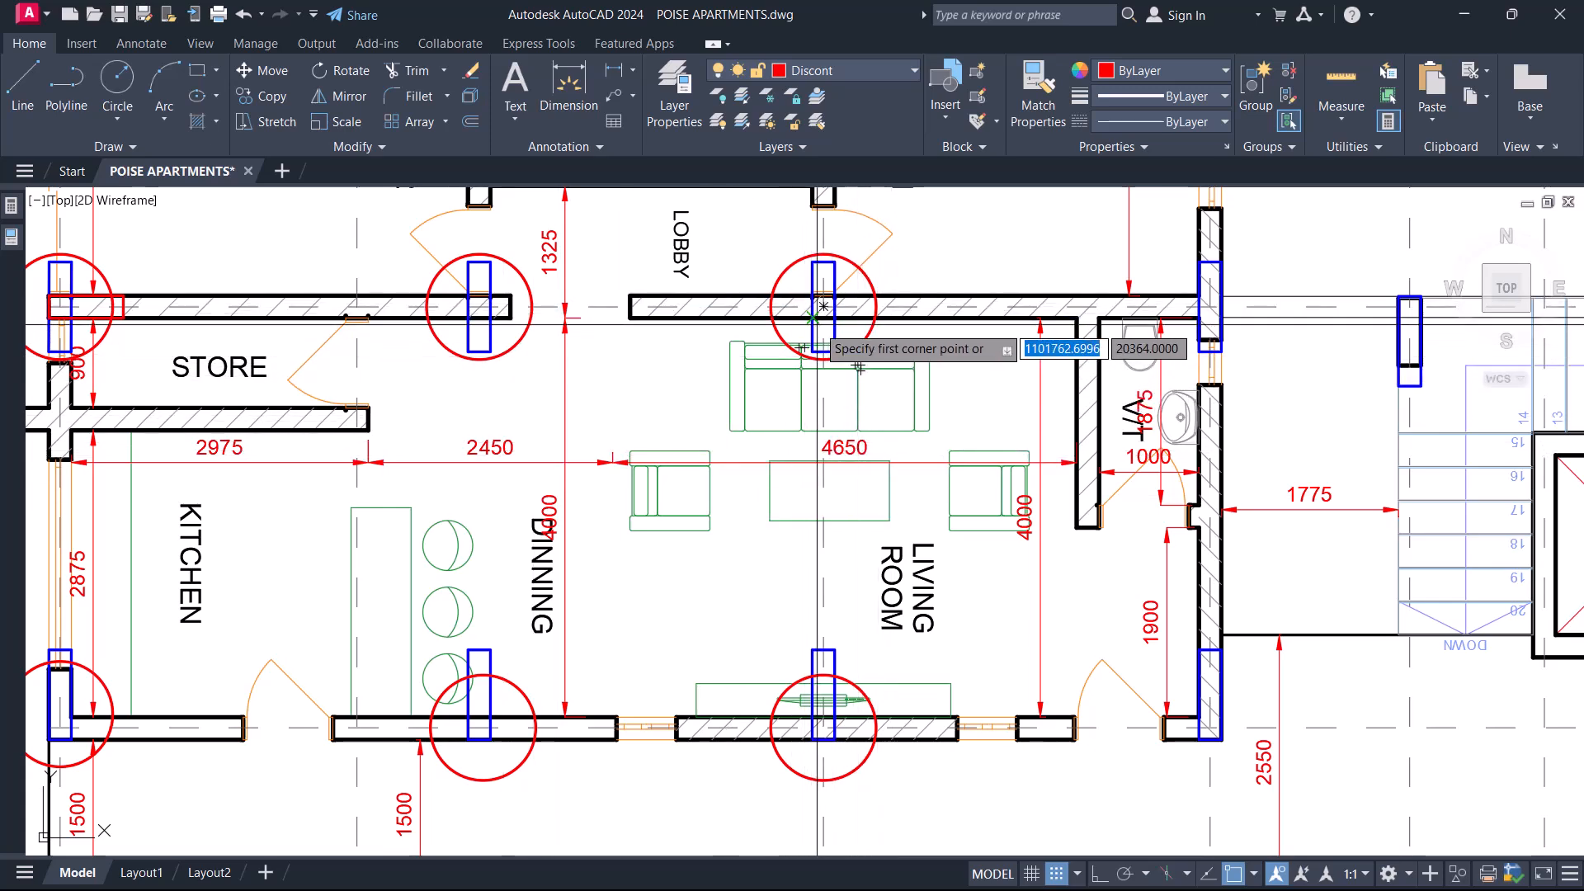
pyautogui.click(813, 316)
pyautogui.click(835, 739)
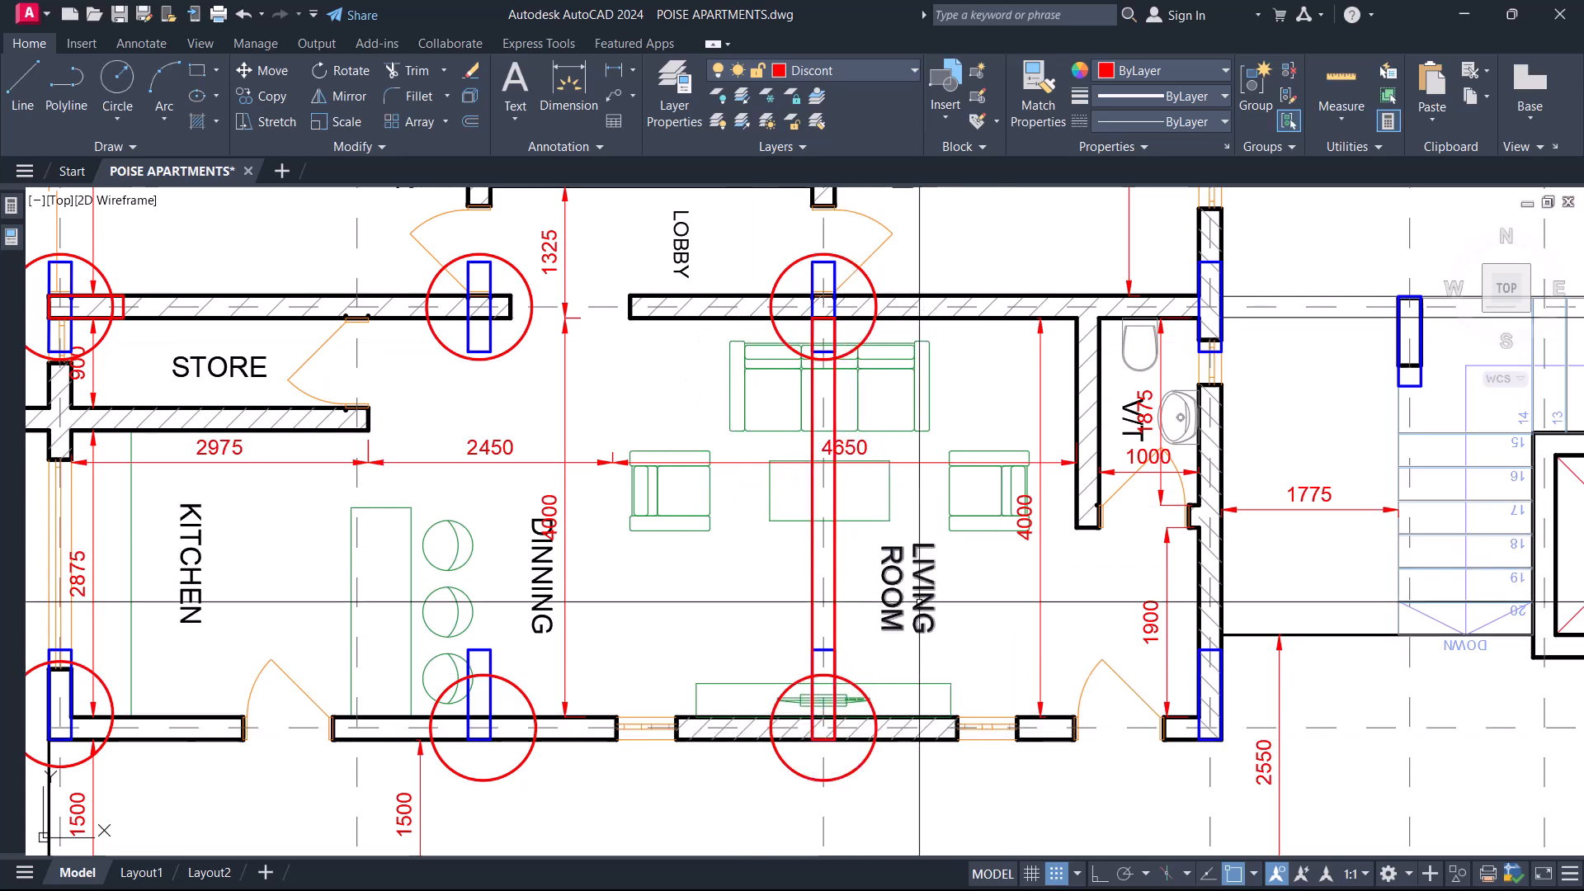
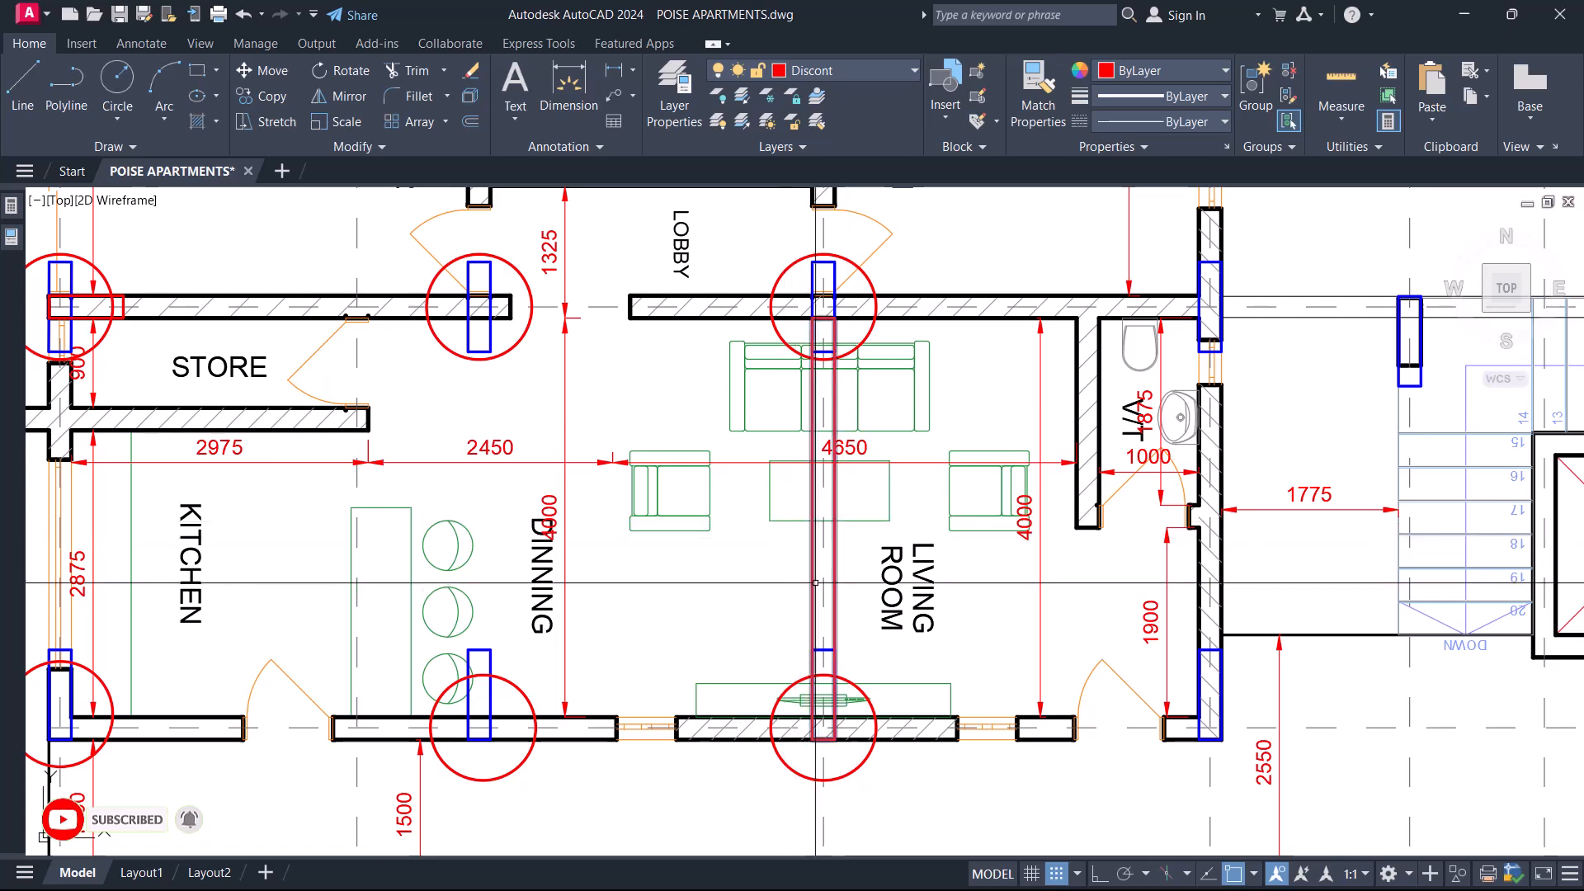
# Delete the column-wide rectangle drawn across the Living Room in the furnished floor plan.
pyautogui.moveTo(838, 551); pyautogui.dragTo(842, 548, button='middle')
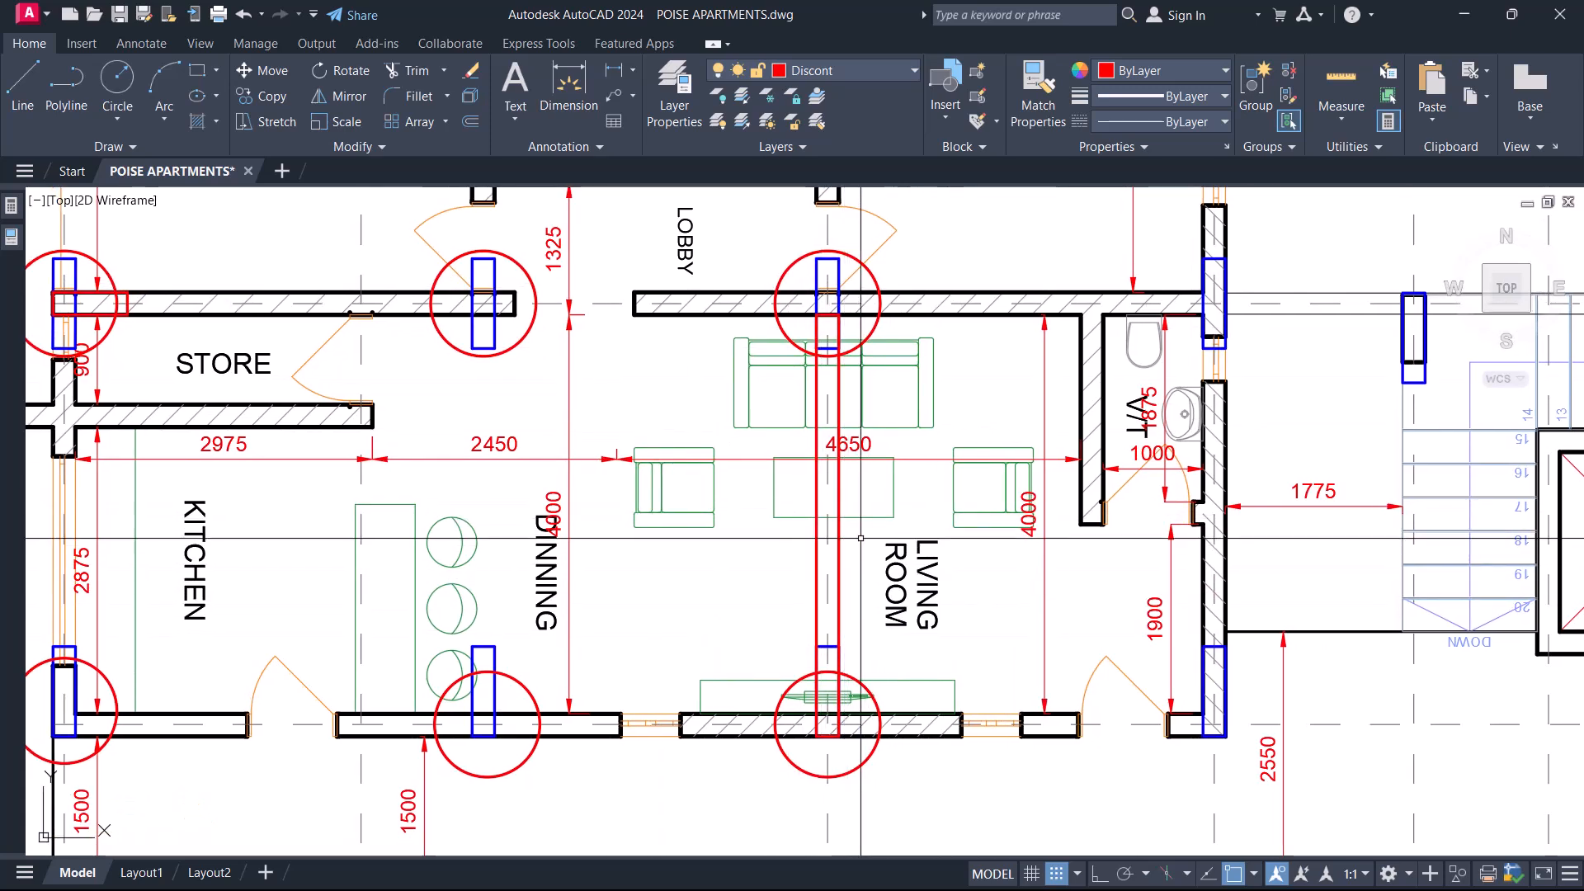
pyautogui.moveTo(810, 631)
pyautogui.mouseDown(button='middle')
pyautogui.moveTo(824, 719)
pyautogui.moveTo(850, 663)
pyautogui.mouseUp(button='middle')
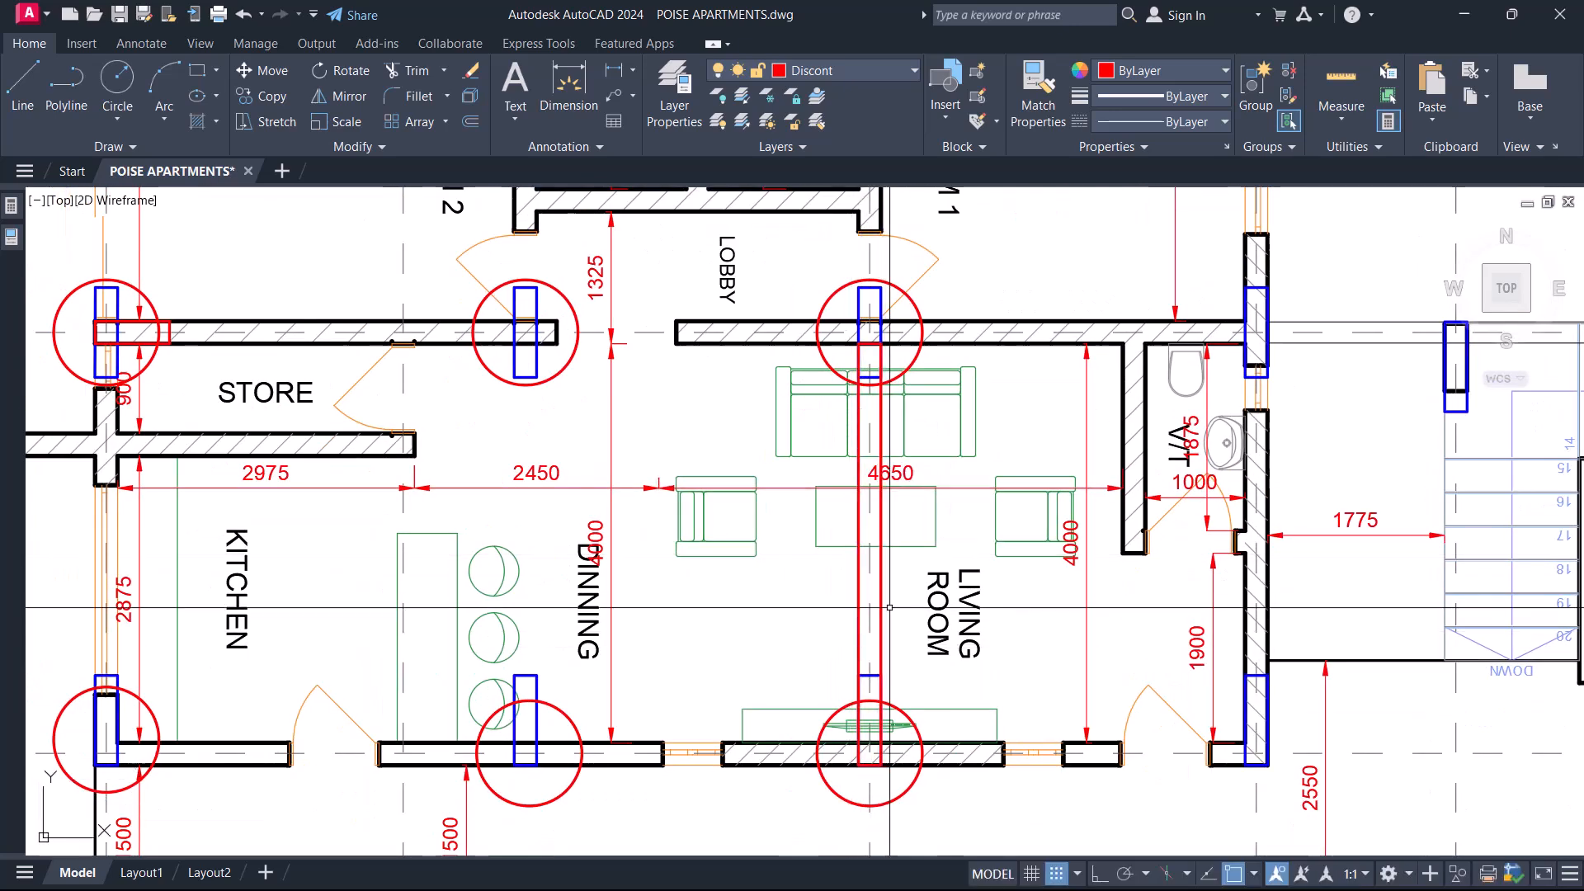
pyautogui.click(881, 574)
pyautogui.press('Delete')
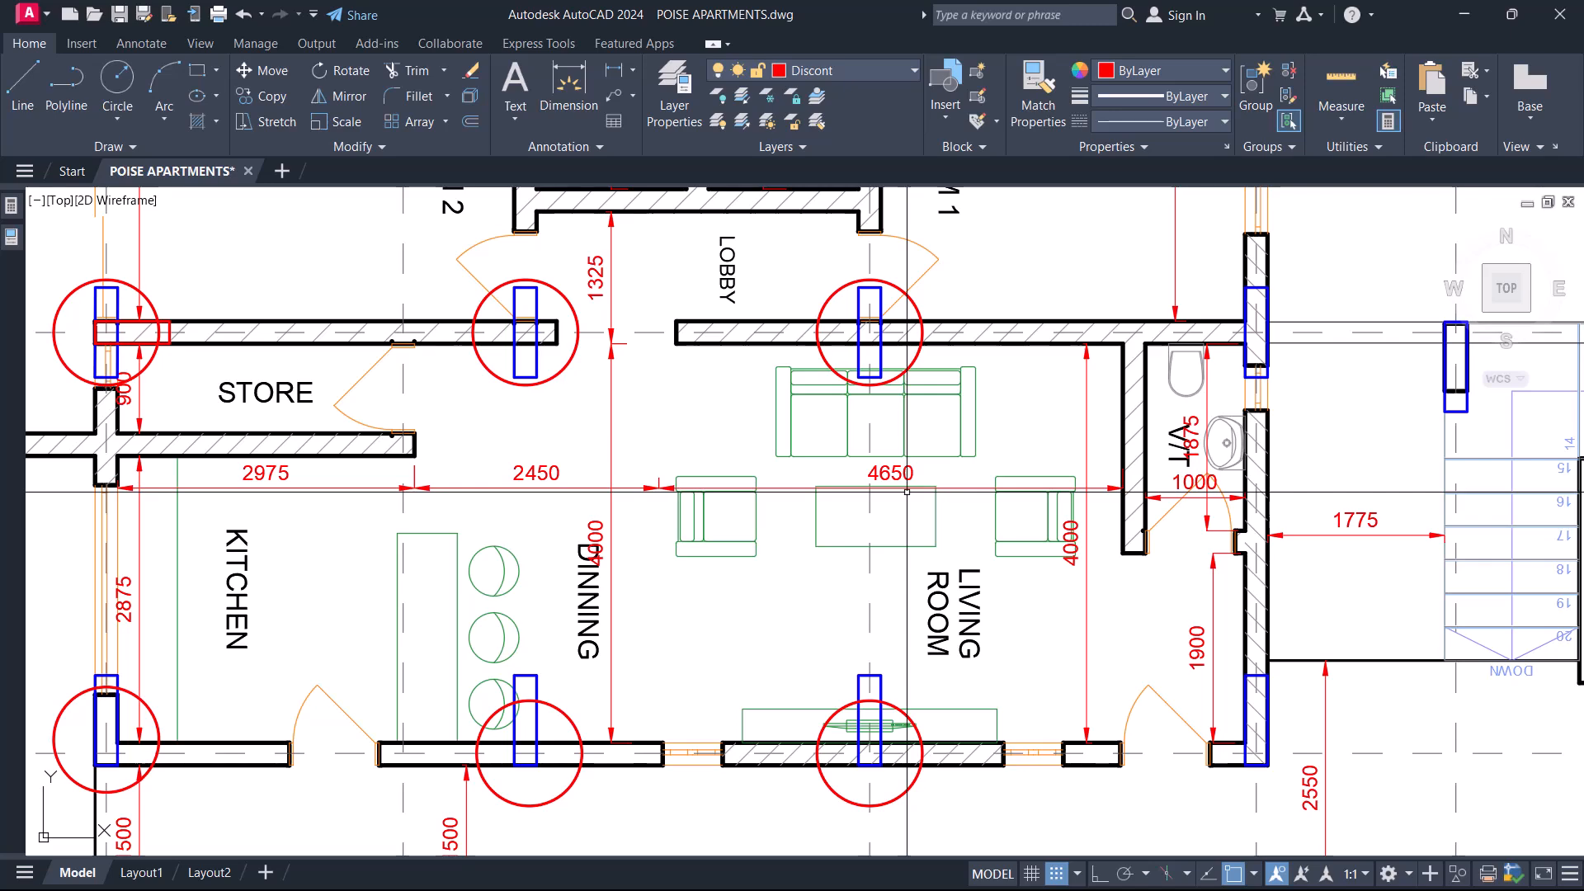
# In the unfurnished plan, offset the vertical gridline between Dinning and Living Room to both sides to form a beam outline.
pyautogui.scroll(-8, 907, 492)
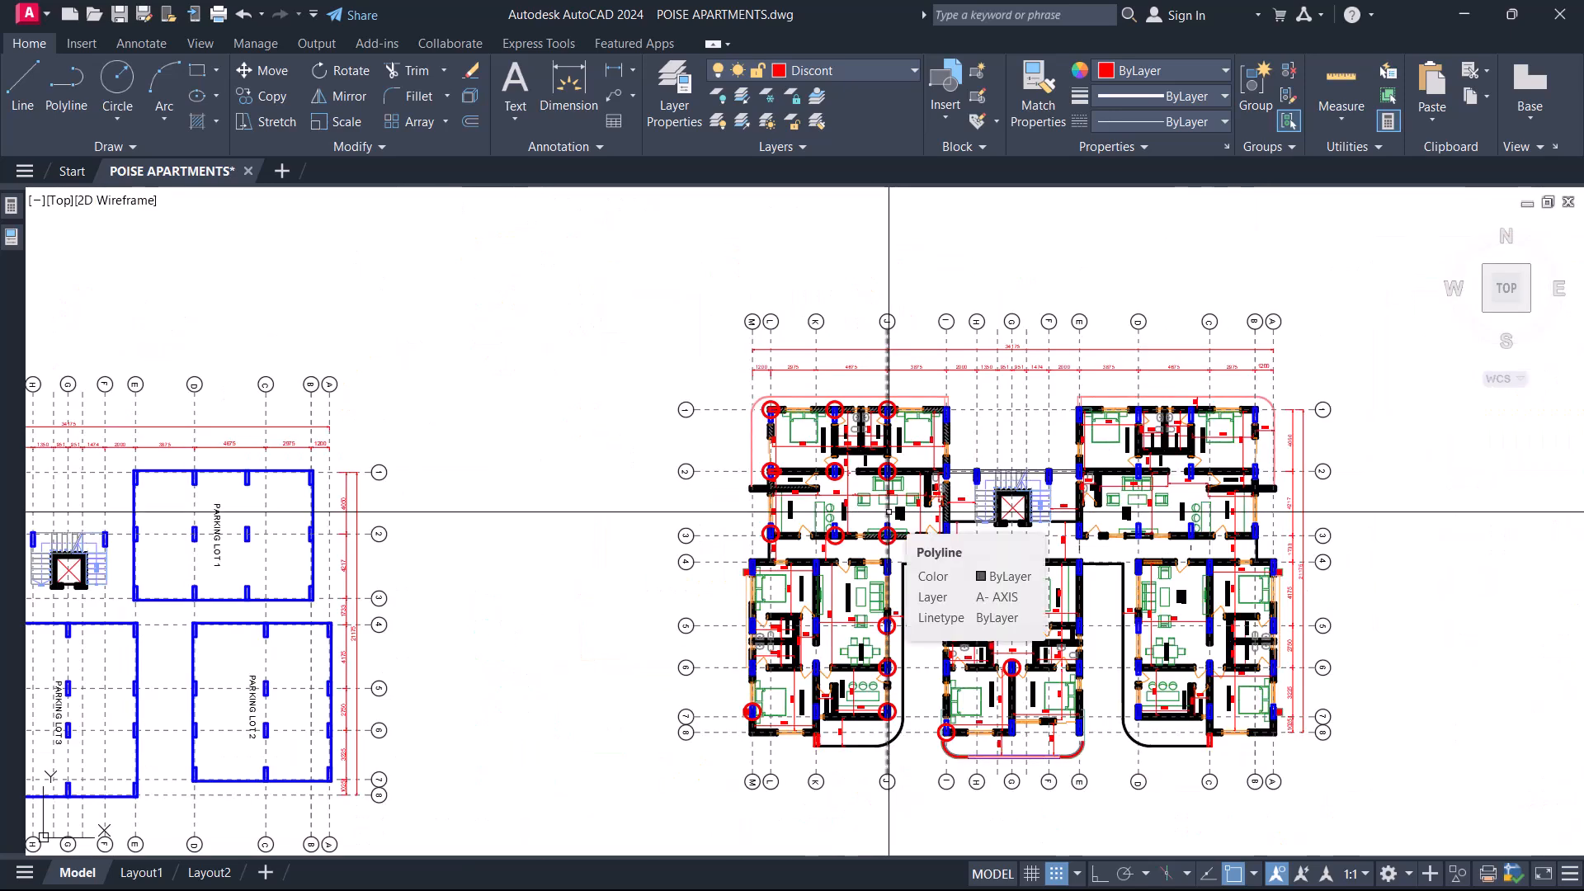
pyautogui.scroll(-6, 843, 569)
pyautogui.moveTo(884, 357); pyautogui.dragTo(907, 693, button='middle')
pyautogui.scroll(6, 937, 427)
pyautogui.scroll(8, 848, 440)
pyautogui.press('l')
pyautogui.press('Return')
pyautogui.scroll(3, 817, 359)
pyautogui.scroll(-5, 829, 378)
pyautogui.scroll(4, 858, 577)
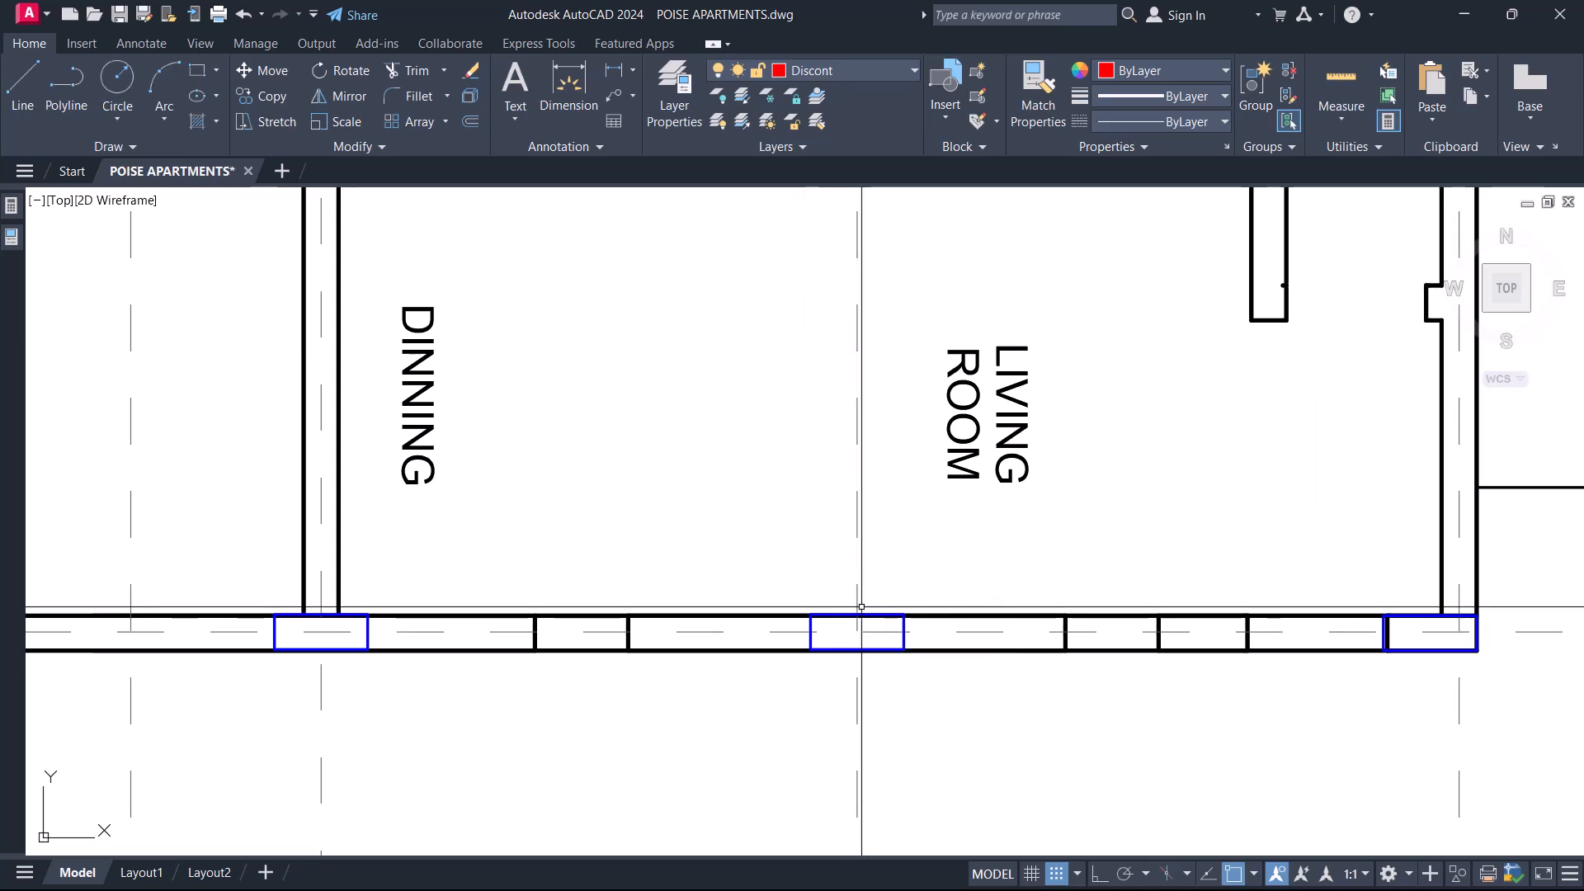
pyautogui.write('o')
pyautogui.press('Return')
pyautogui.write('1')
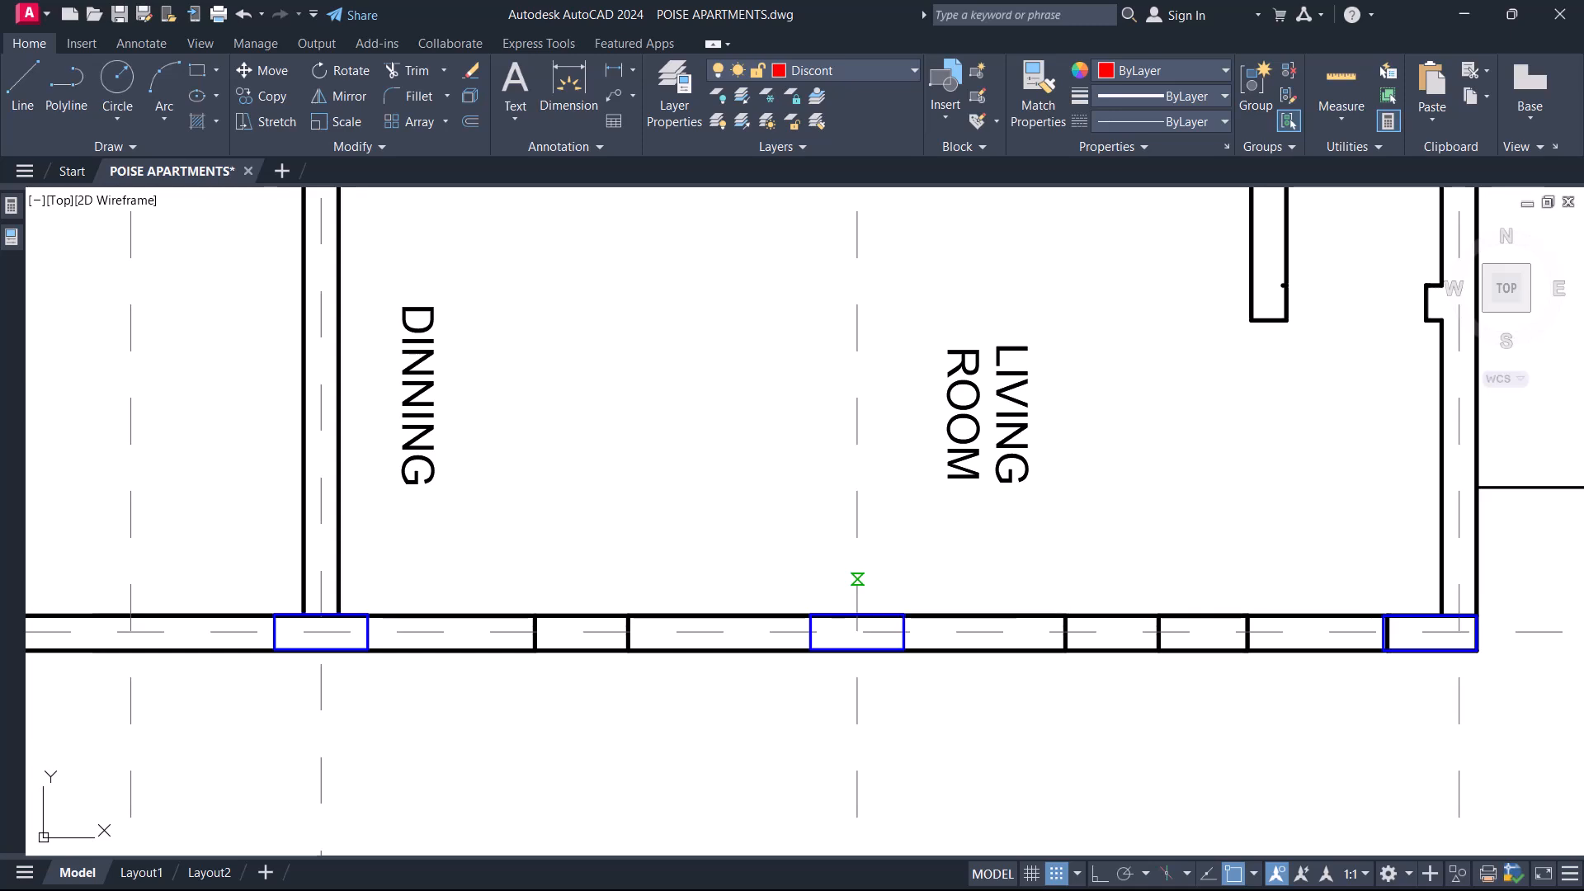
pyautogui.press('Return')
pyautogui.press('Return')
pyautogui.click(858, 530)
pyautogui.click(837, 525)
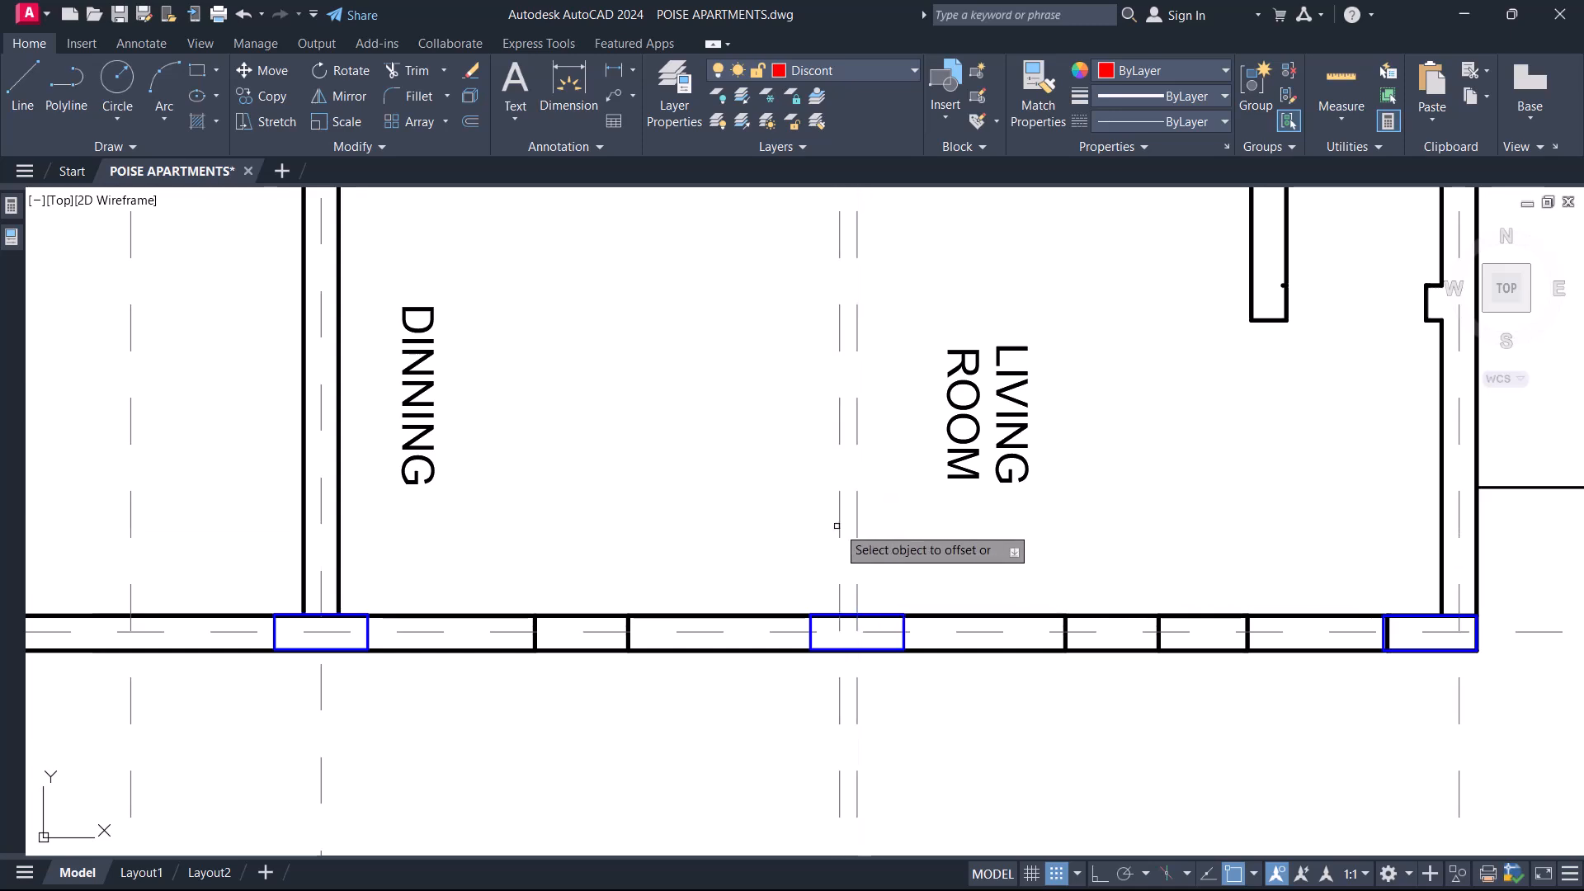
pyautogui.click(859, 527)
pyautogui.click(953, 532)
pyautogui.press('Return')
# Match the properties of both offset lines to the thick black wall line on gridline 3.
pyautogui.write('Ma')
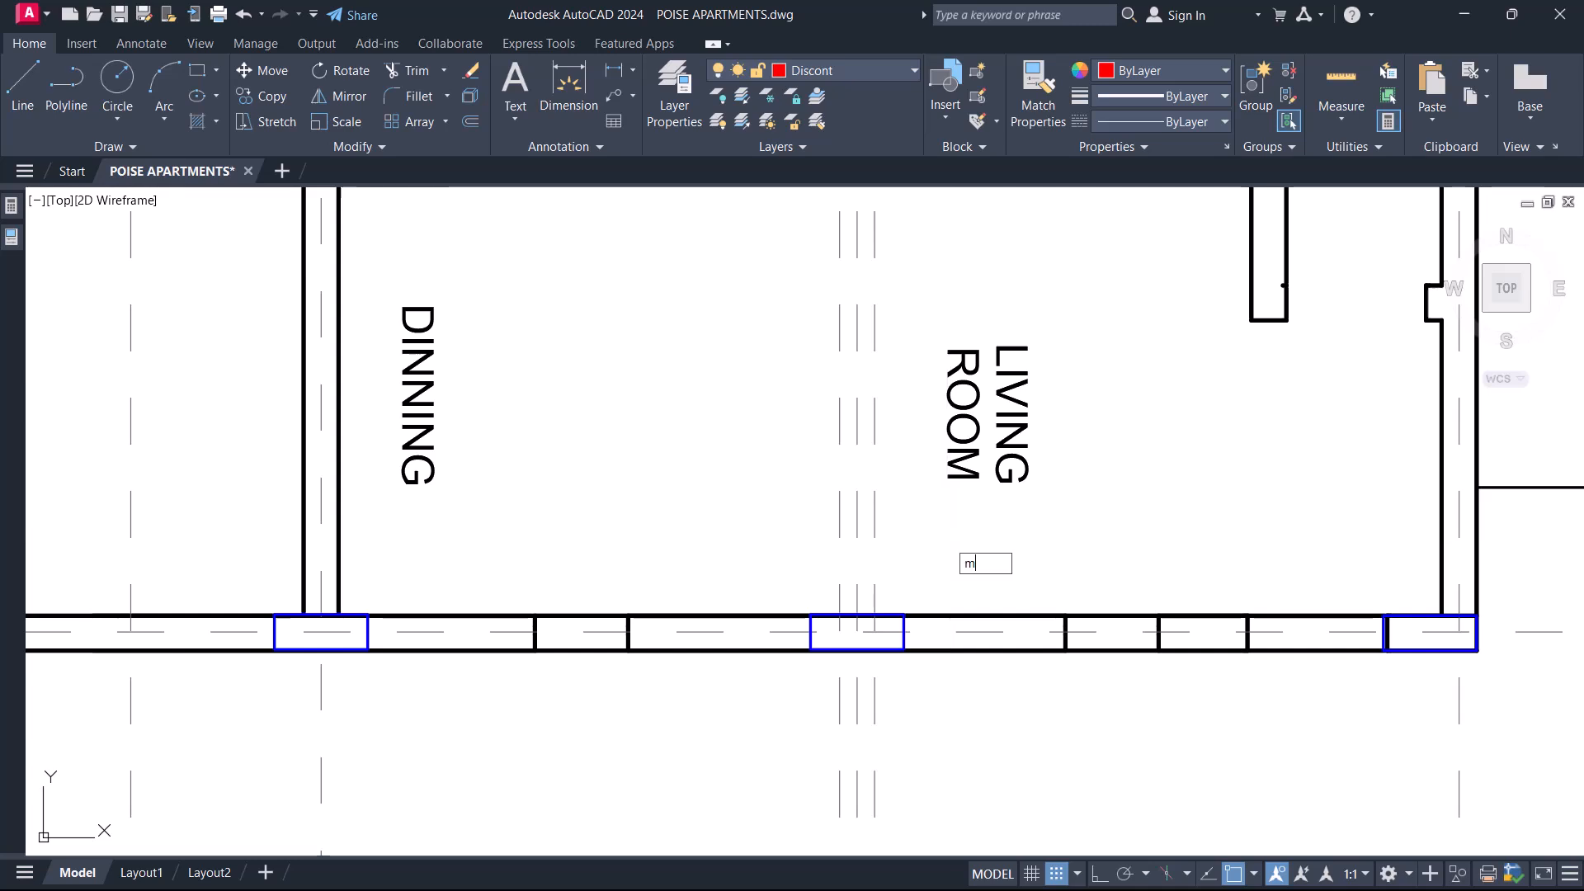
pyautogui.press('Return')
pyautogui.scroll(2, 915, 593)
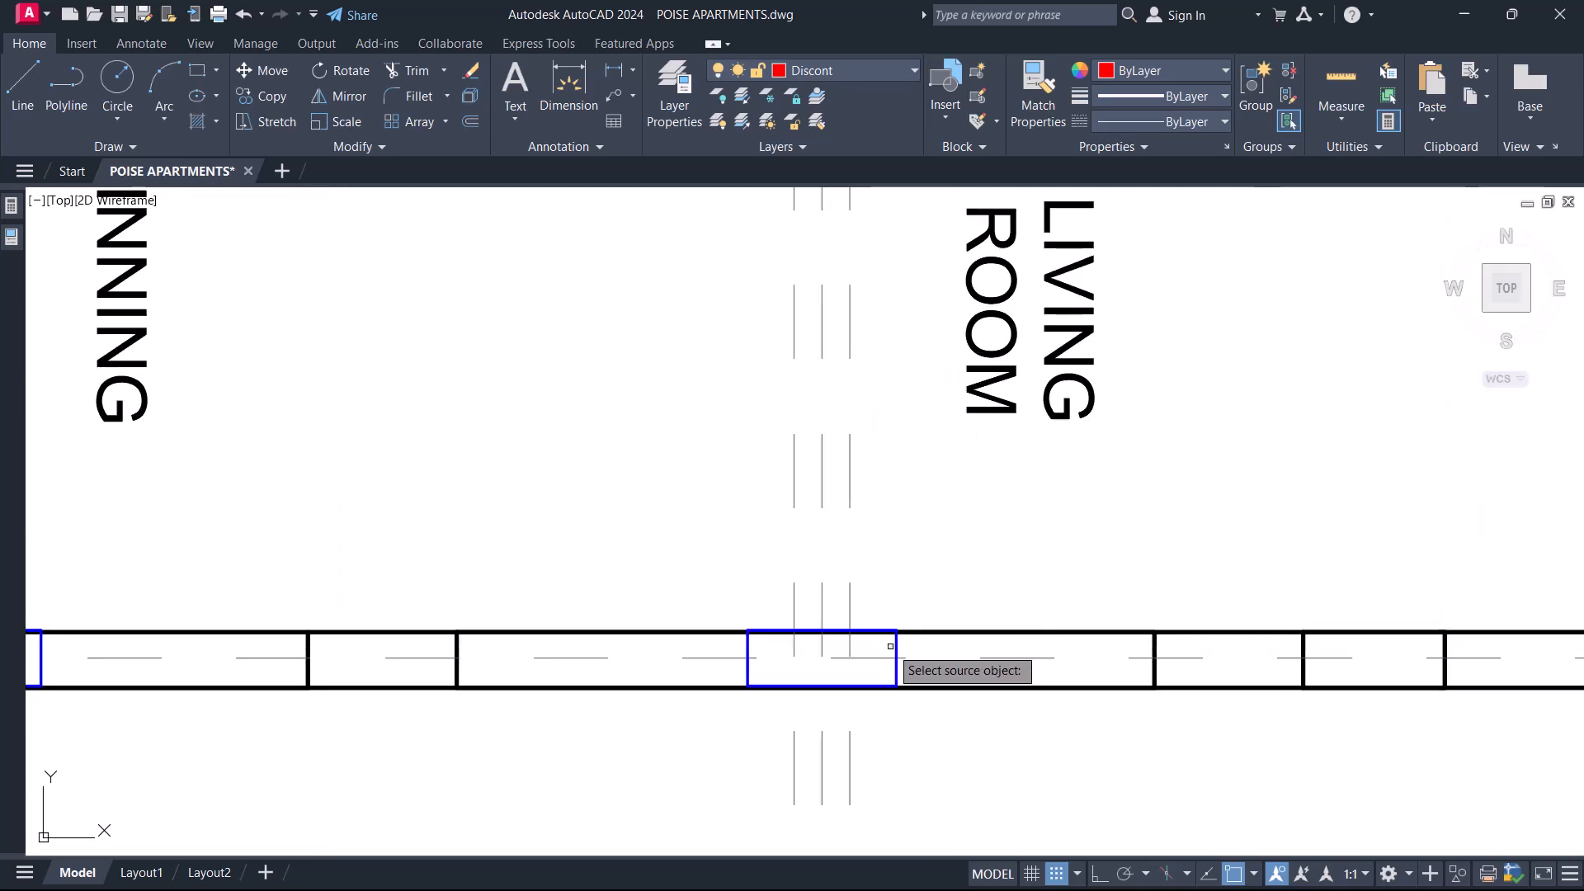
pyautogui.press('Return')
pyautogui.press('Return')
pyautogui.click(850, 578)
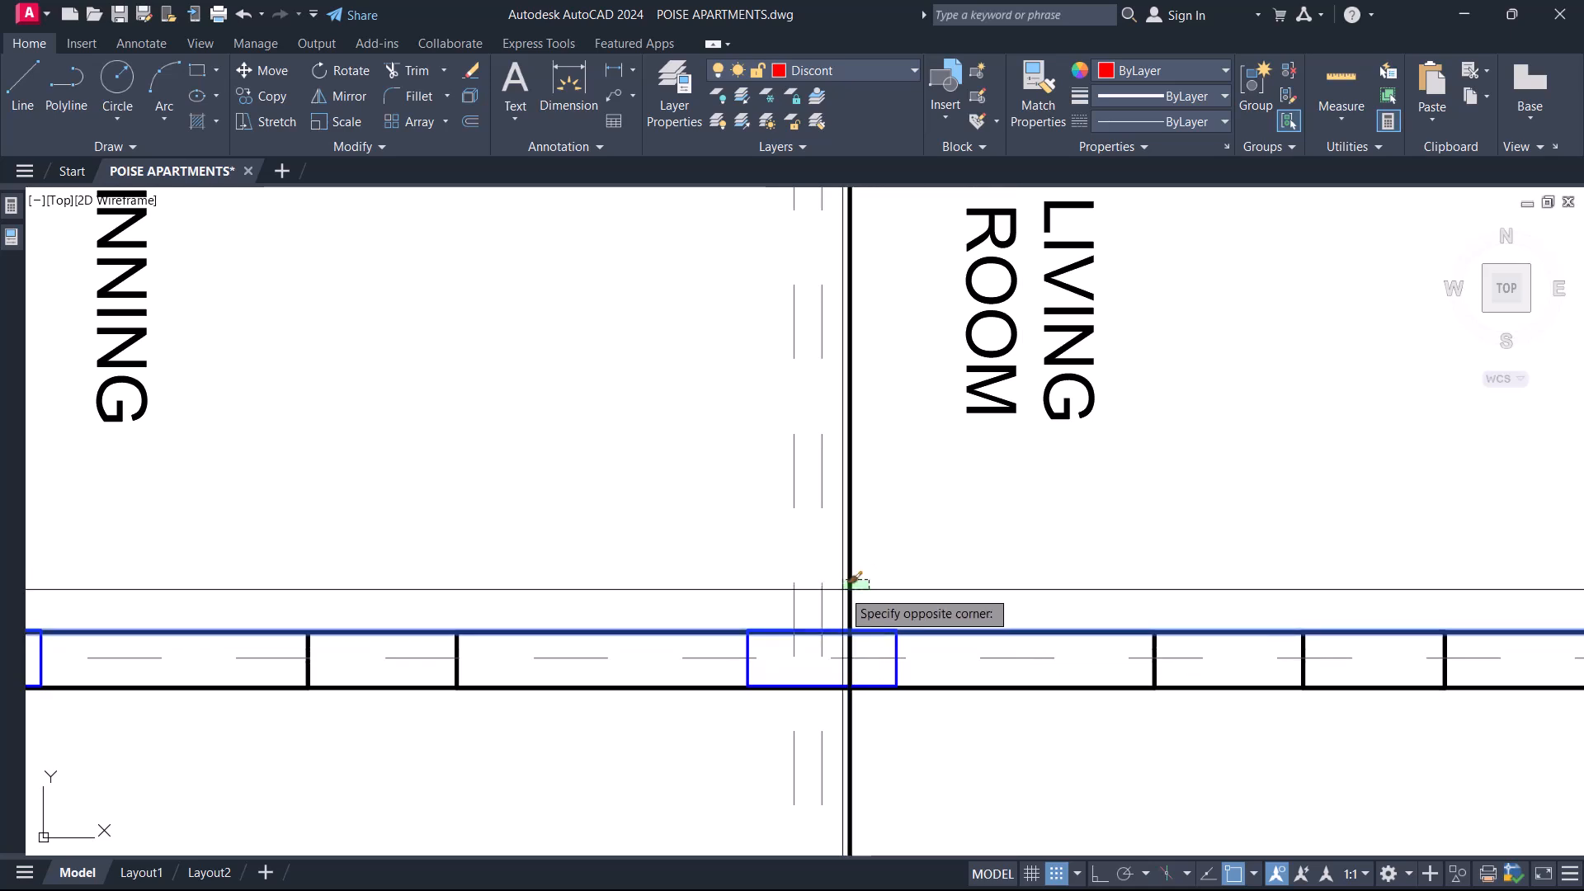
pyautogui.press('Return')
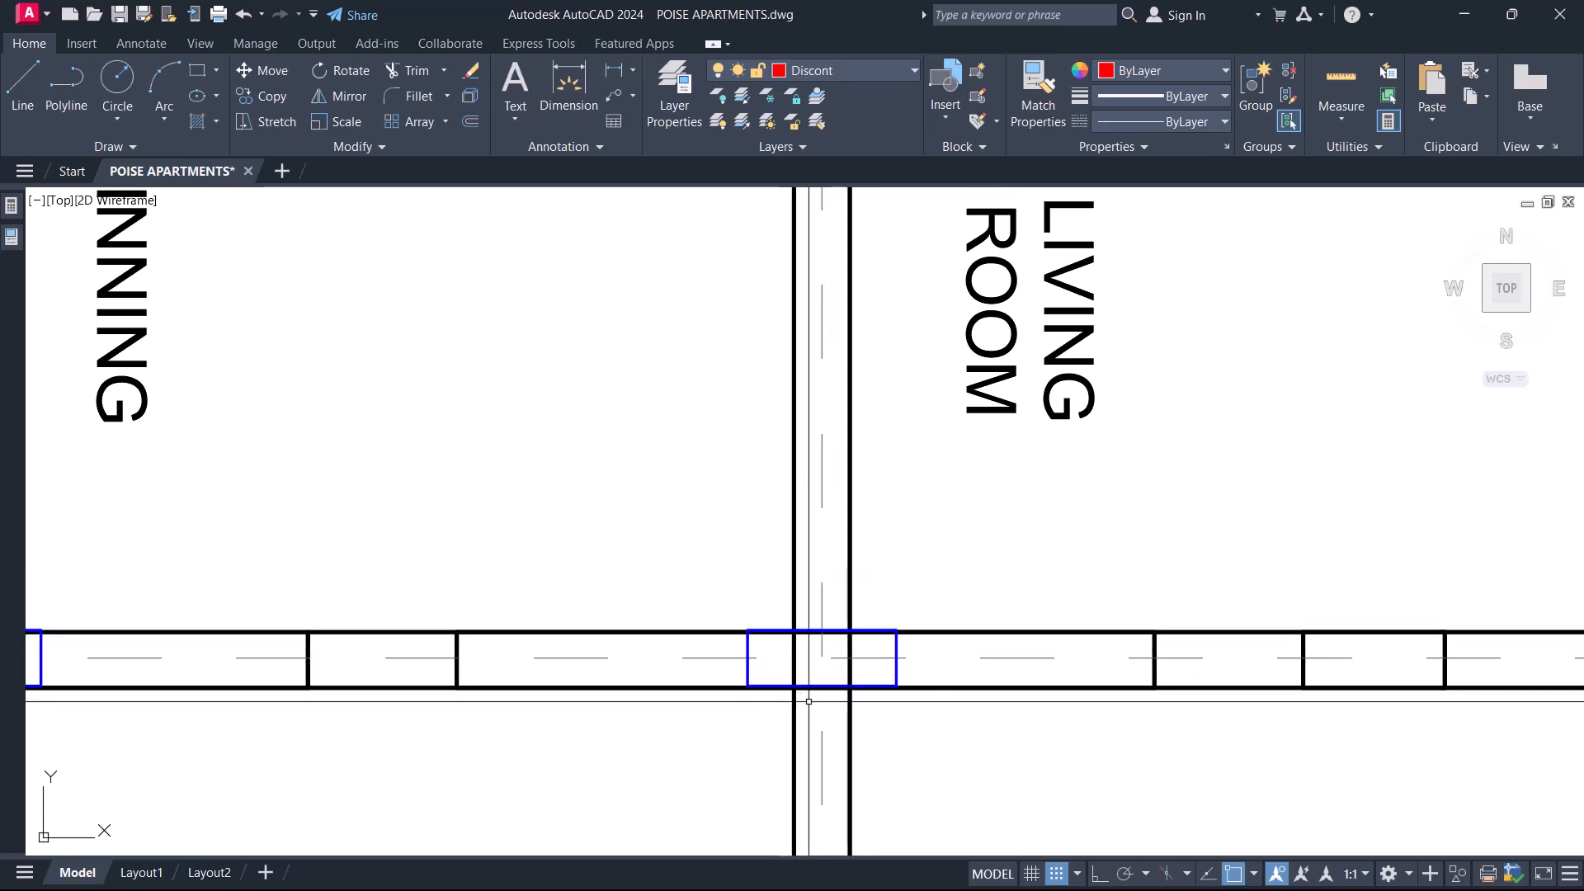
pyautogui.press('Escape')
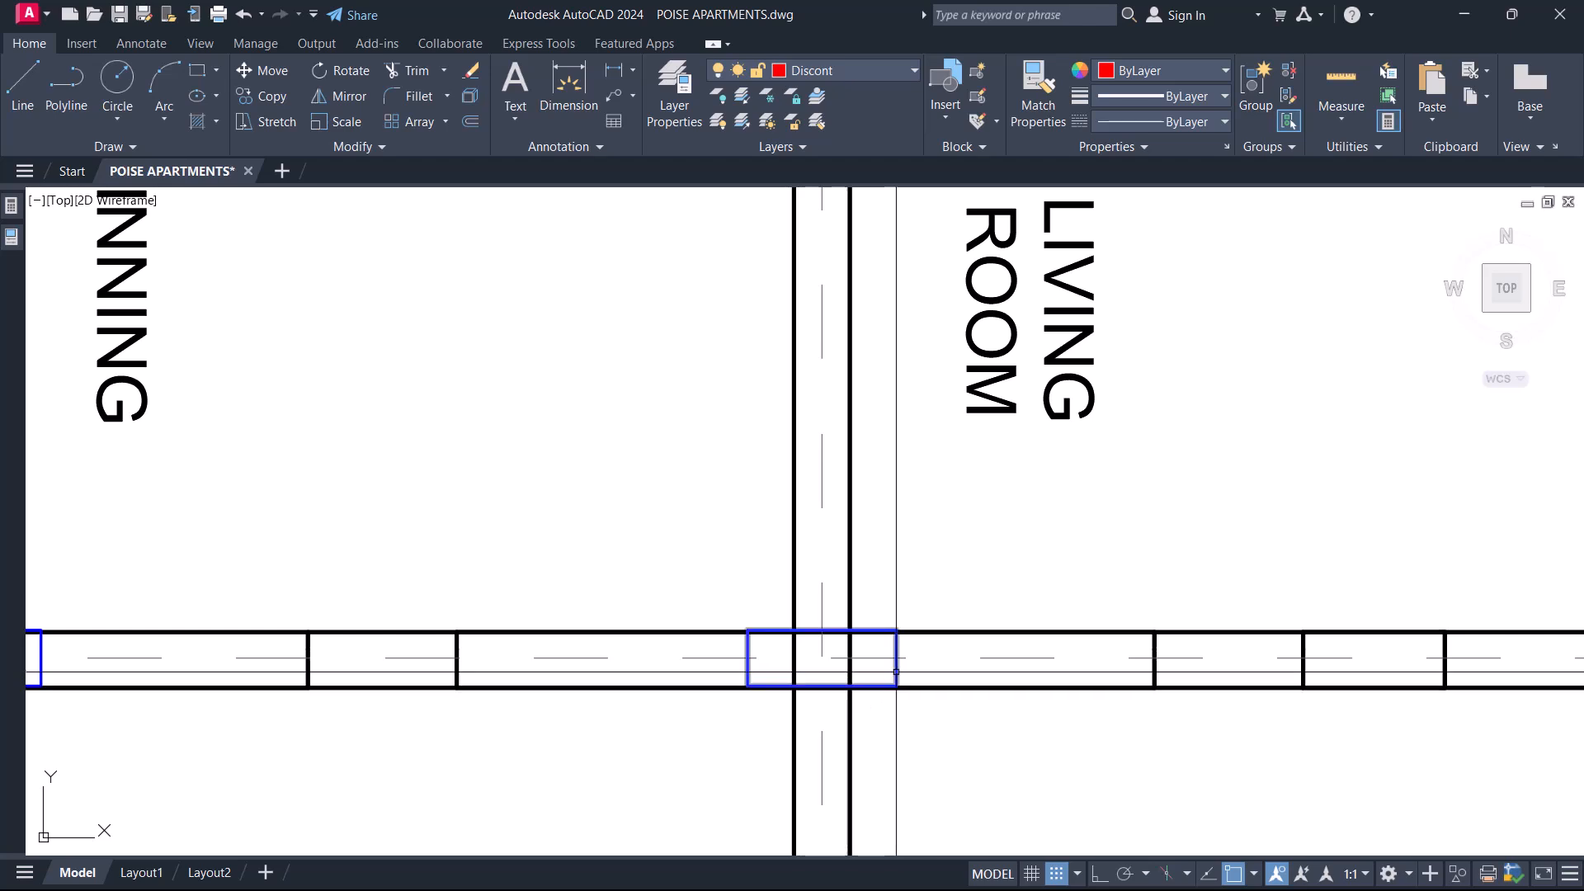
# Trim both new beam lines beyond the columns on gridlines 2 and 3, keeping the stretch between them.
pyautogui.click(902, 671)
pyautogui.click(880, 674)
pyautogui.press('Return')
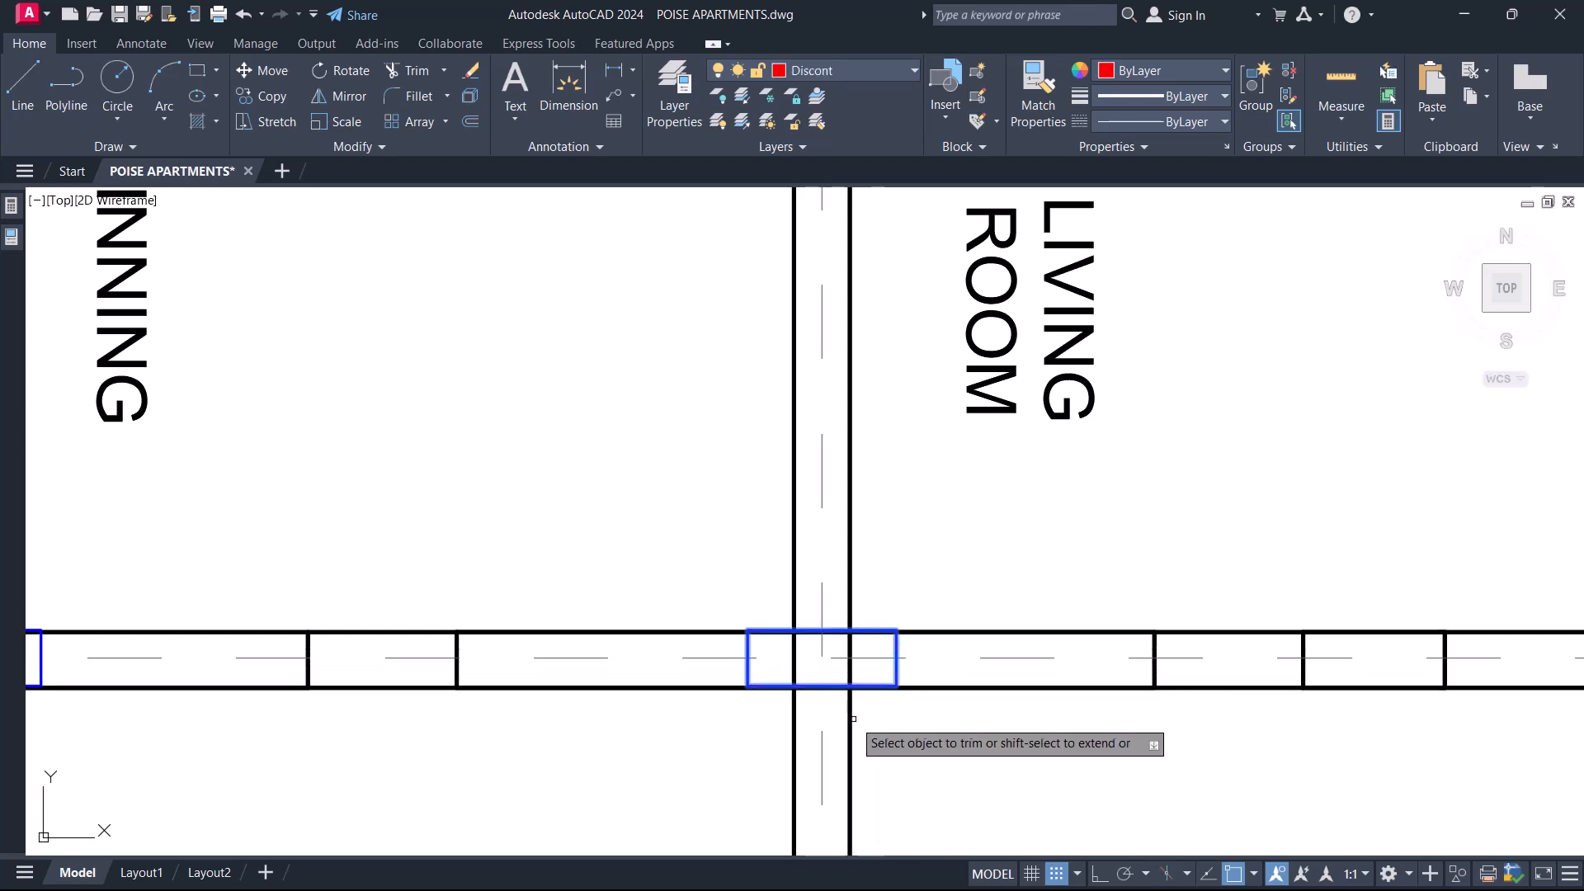
pyautogui.scroll(-6, 792, 713)
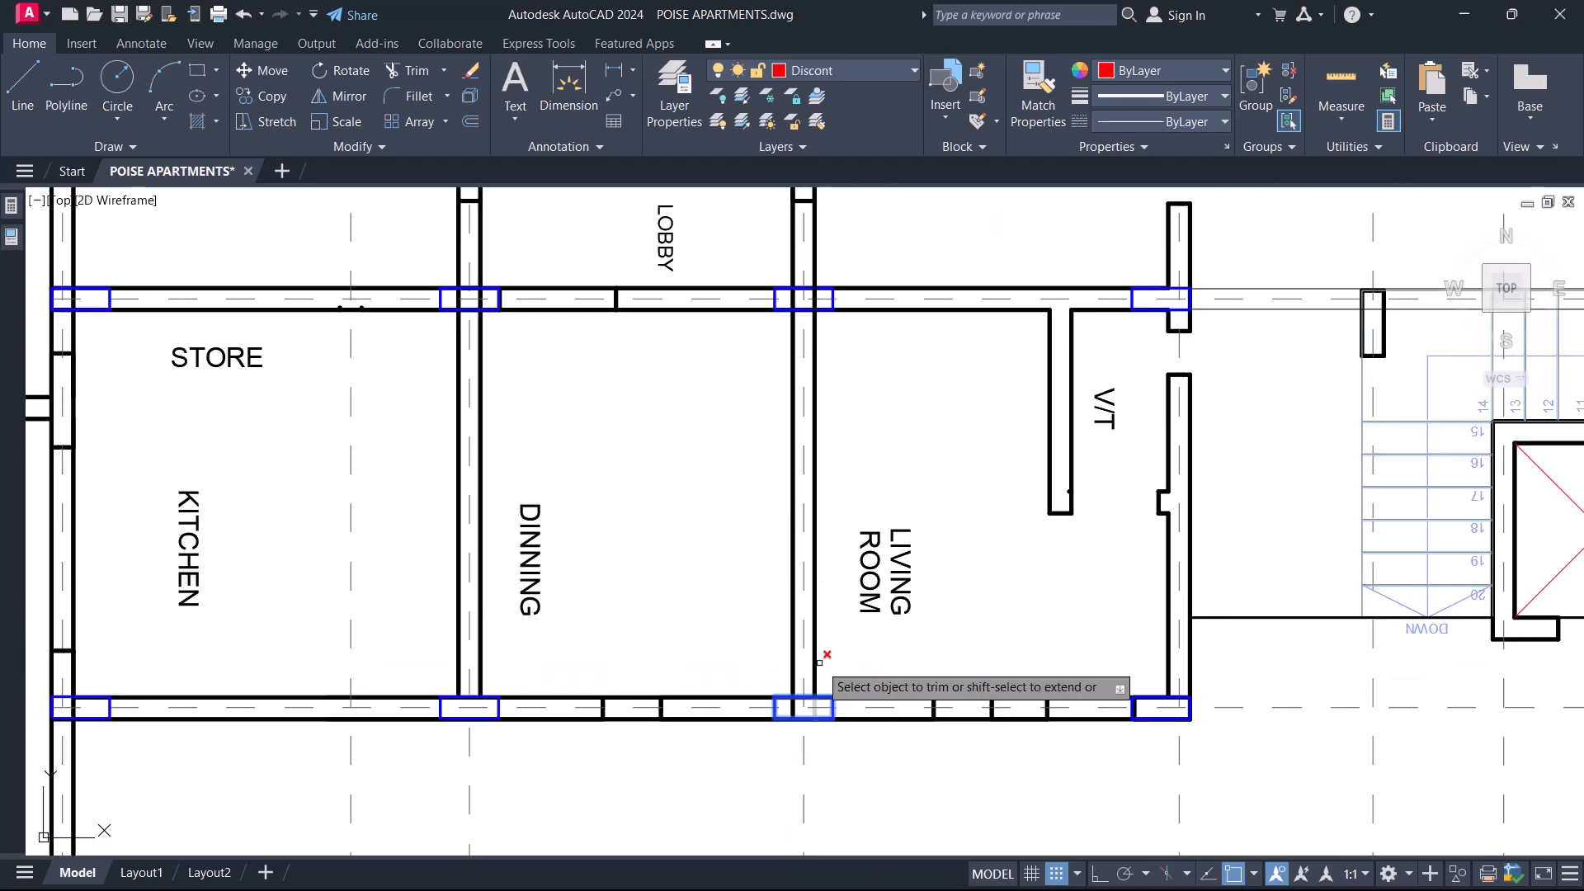
pyautogui.scroll(6, 865, 382)
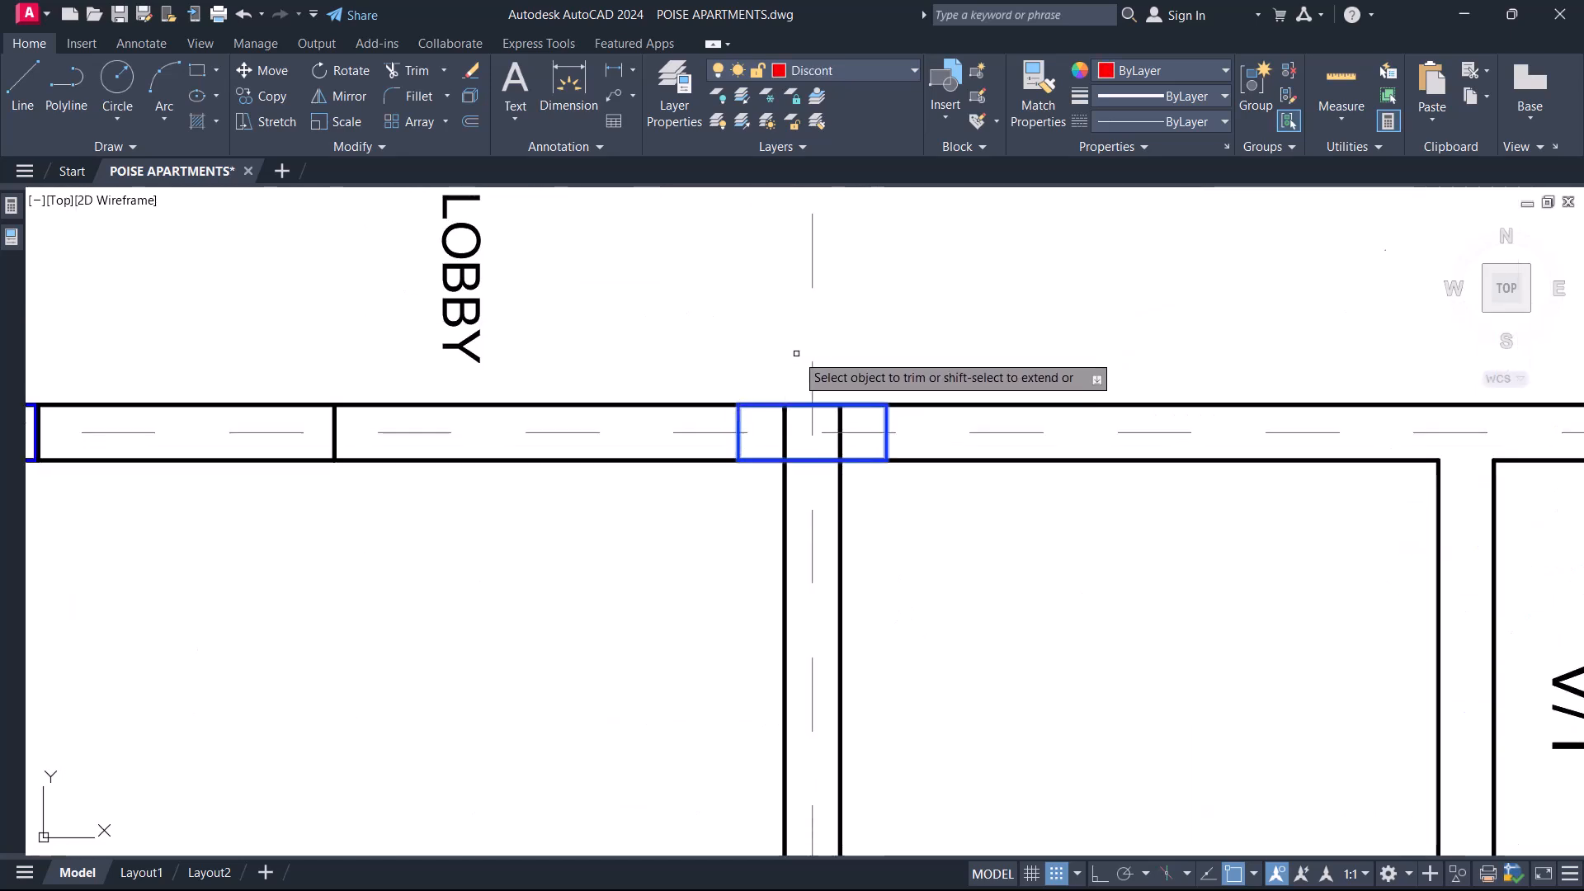
pyautogui.scroll(-4, 793, 379)
pyautogui.moveTo(679, 513); pyautogui.dragTo(670, 541, button='middle')
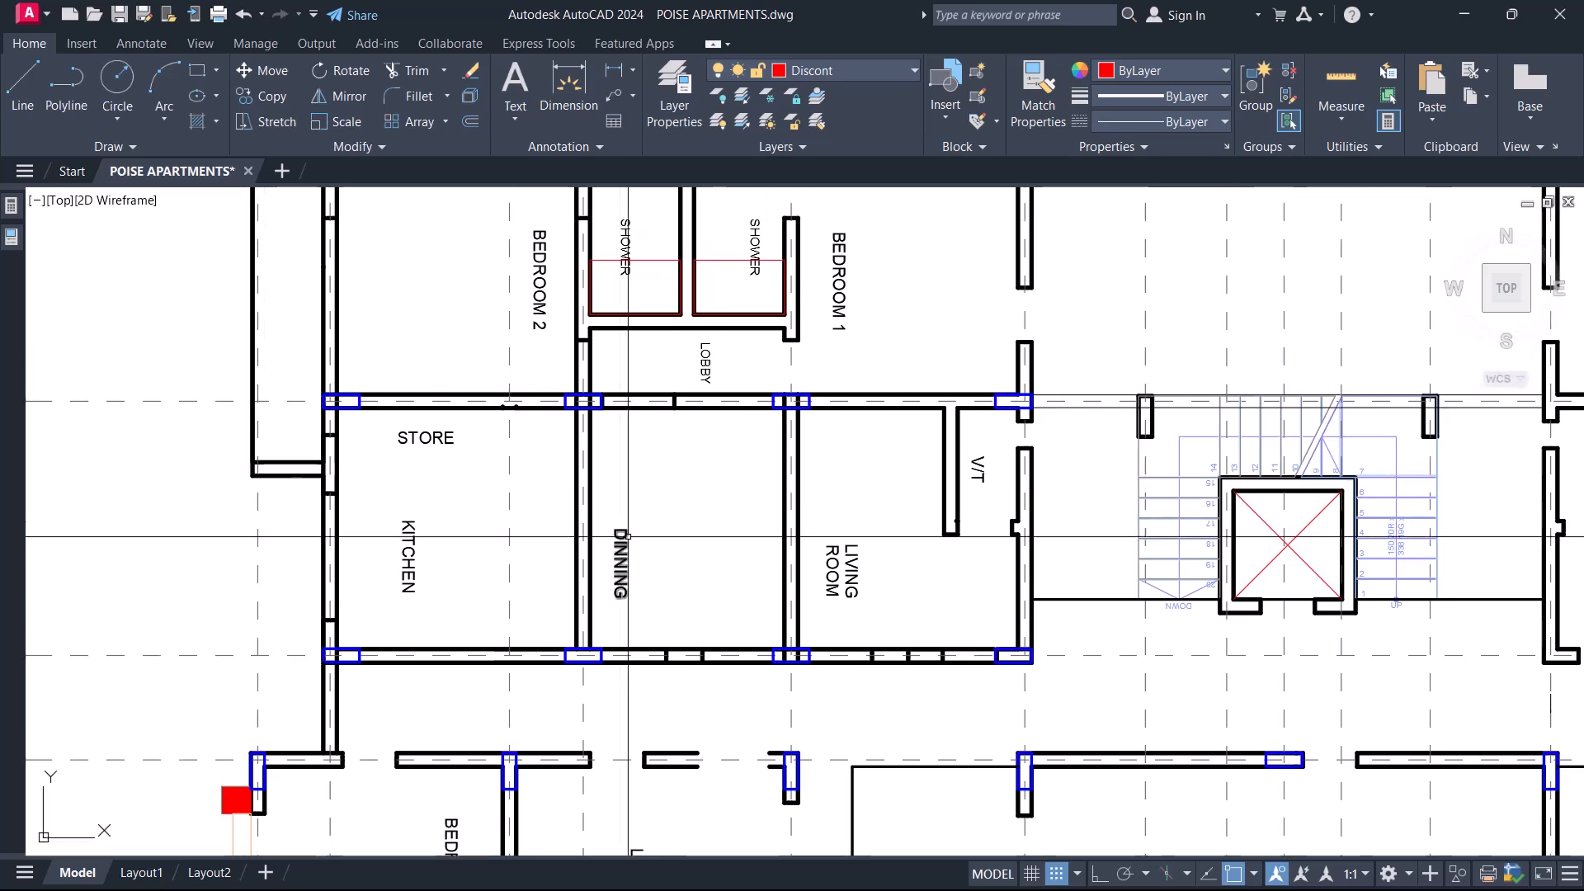
# Delete the V/T partition wall beside the Living Room.
pyautogui.moveTo(884, 533); pyautogui.dragTo(764, 533, button='middle')
pyautogui.click(866, 596)
pyautogui.click(821, 425)
pyautogui.press('Delete')
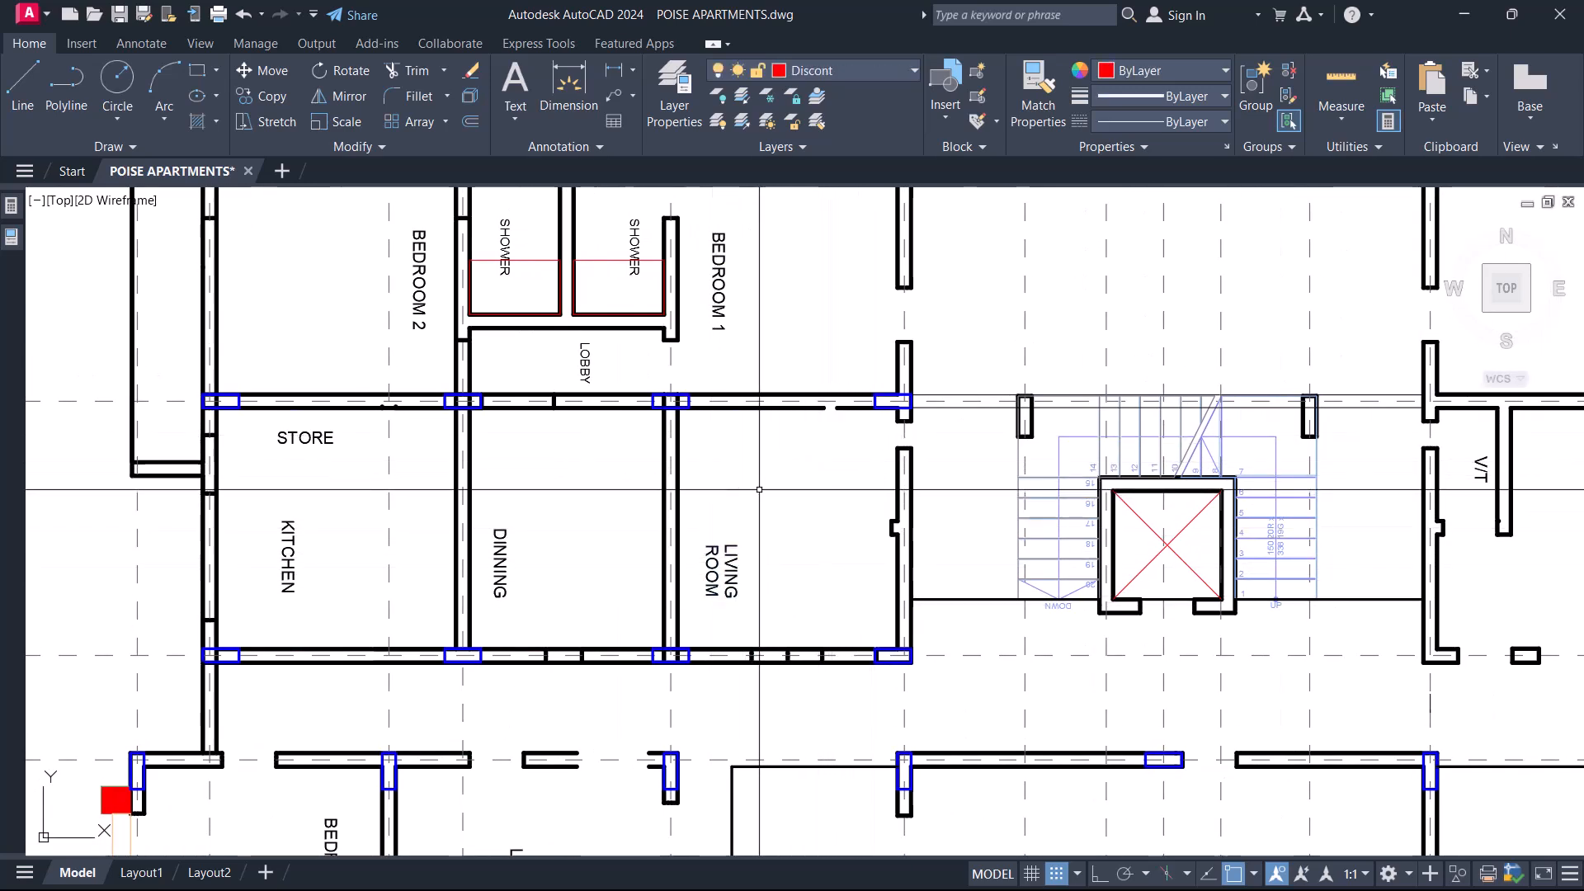
# Delete the two shower enclosures and the wall line separating them from the Lobby.
pyautogui.scroll(-5, 759, 489)
pyautogui.scroll(8, 641, 462)
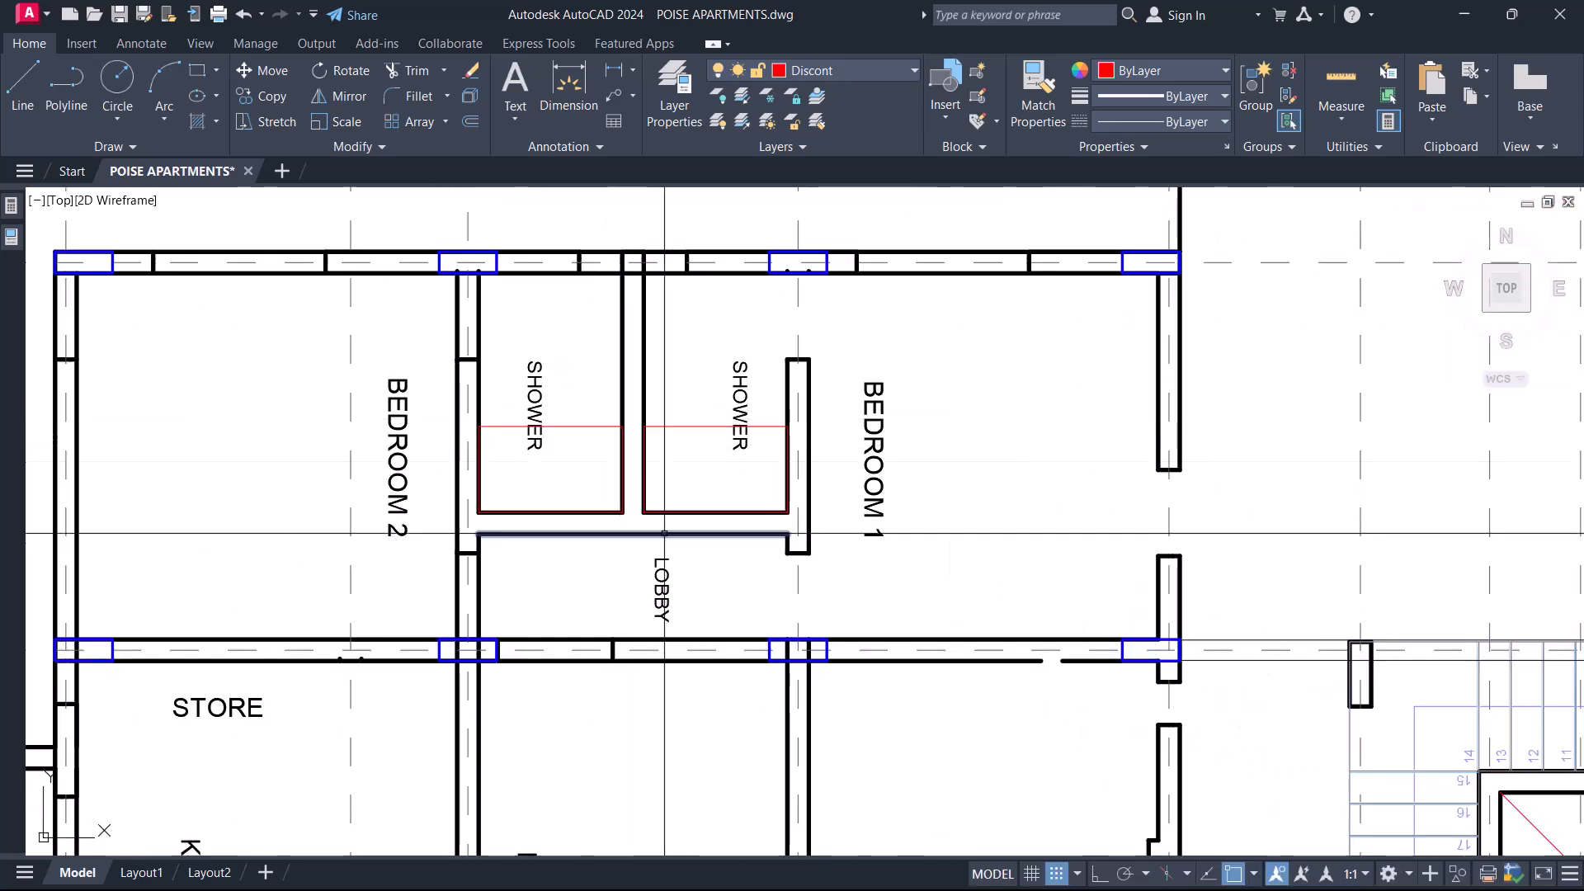
pyautogui.scroll(2, 660, 548)
pyautogui.click(689, 538)
pyautogui.click(584, 445)
pyautogui.press('Delete')
pyautogui.scroll(-6, 627, 497)
pyautogui.scroll(4, 627, 497)
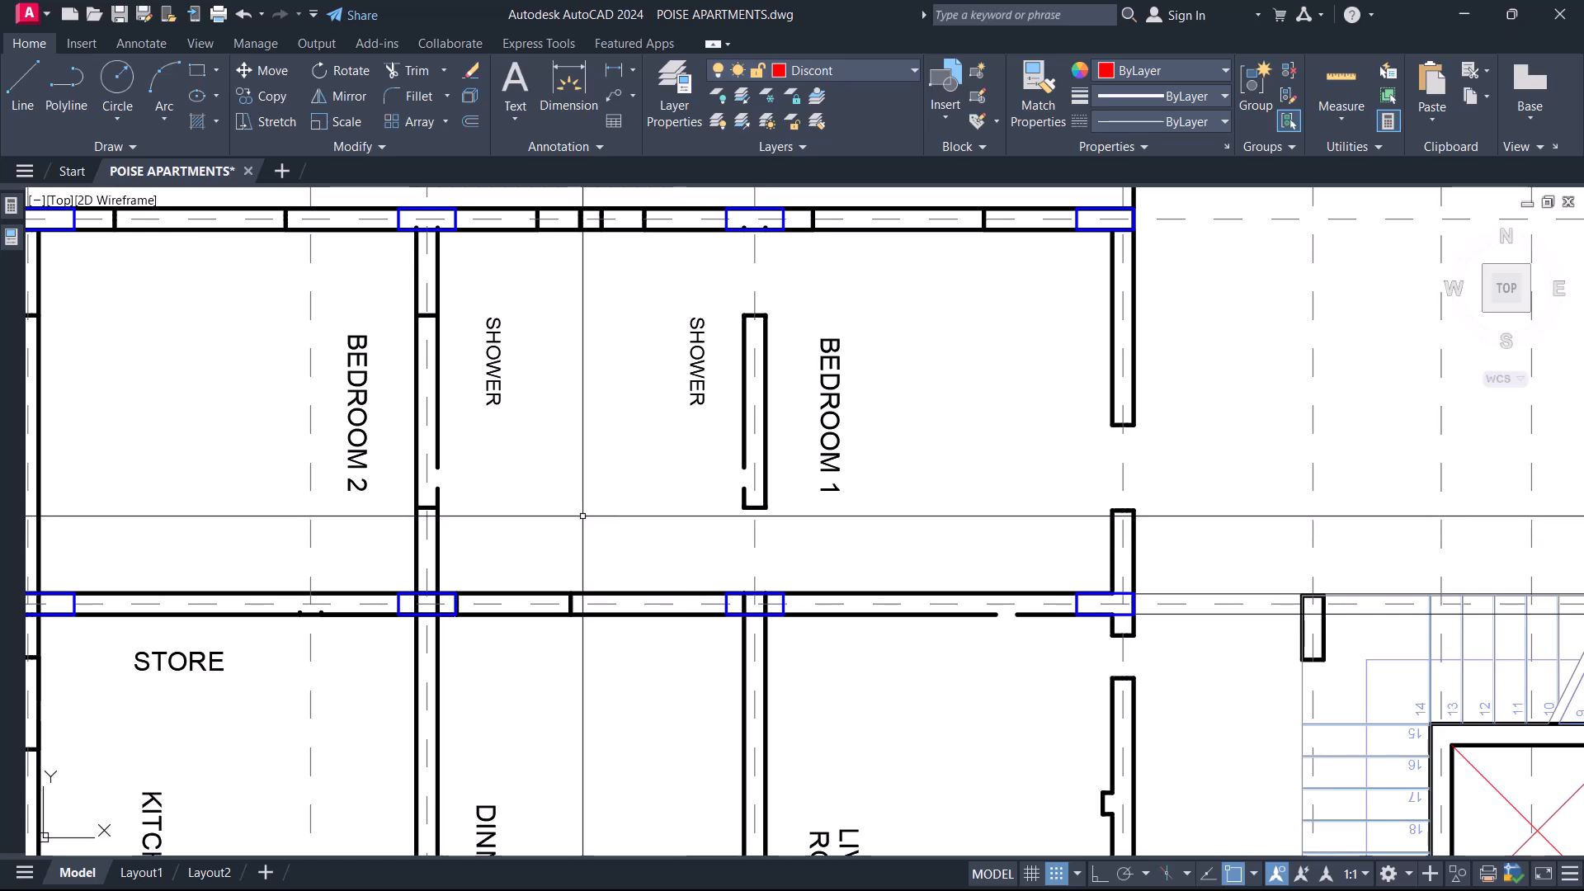
# Extend both lines of the wall between the Shower and Bedroom 1 down to the column on gridline 2.
pyautogui.click(798, 656)
pyautogui.press('Escape')
pyautogui.click(683, 555)
pyautogui.click(878, 674)
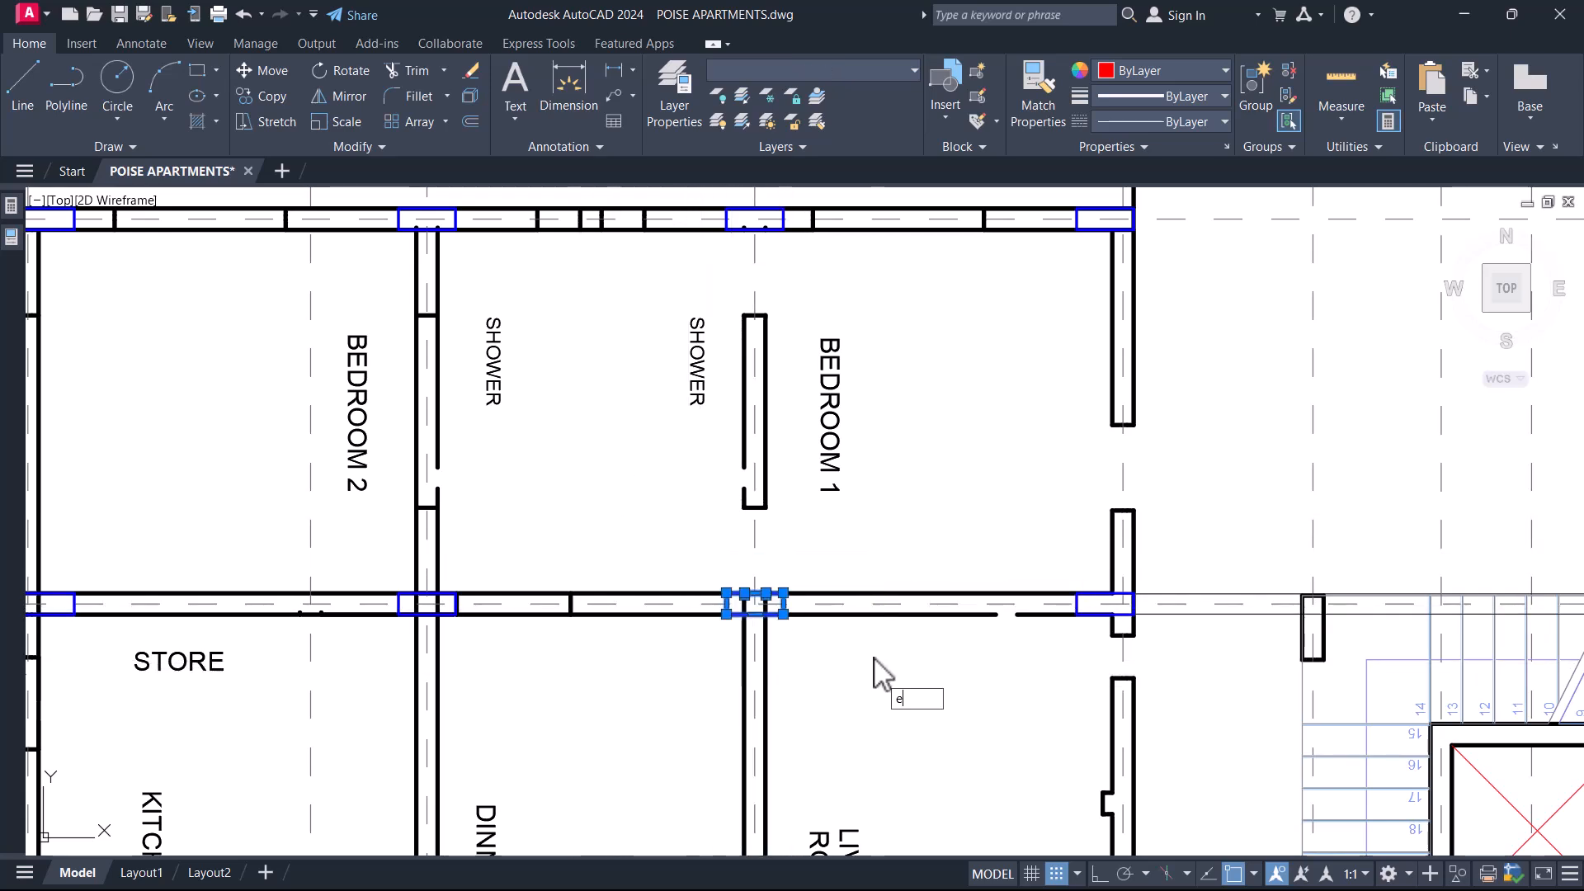
pyautogui.click(785, 500)
# Extend both lines of the wall between the Shower and Bedroom 1 up to the gridline 1 wall.
pyautogui.moveTo(699, 434); pyautogui.dragTo(694, 528, button='middle')
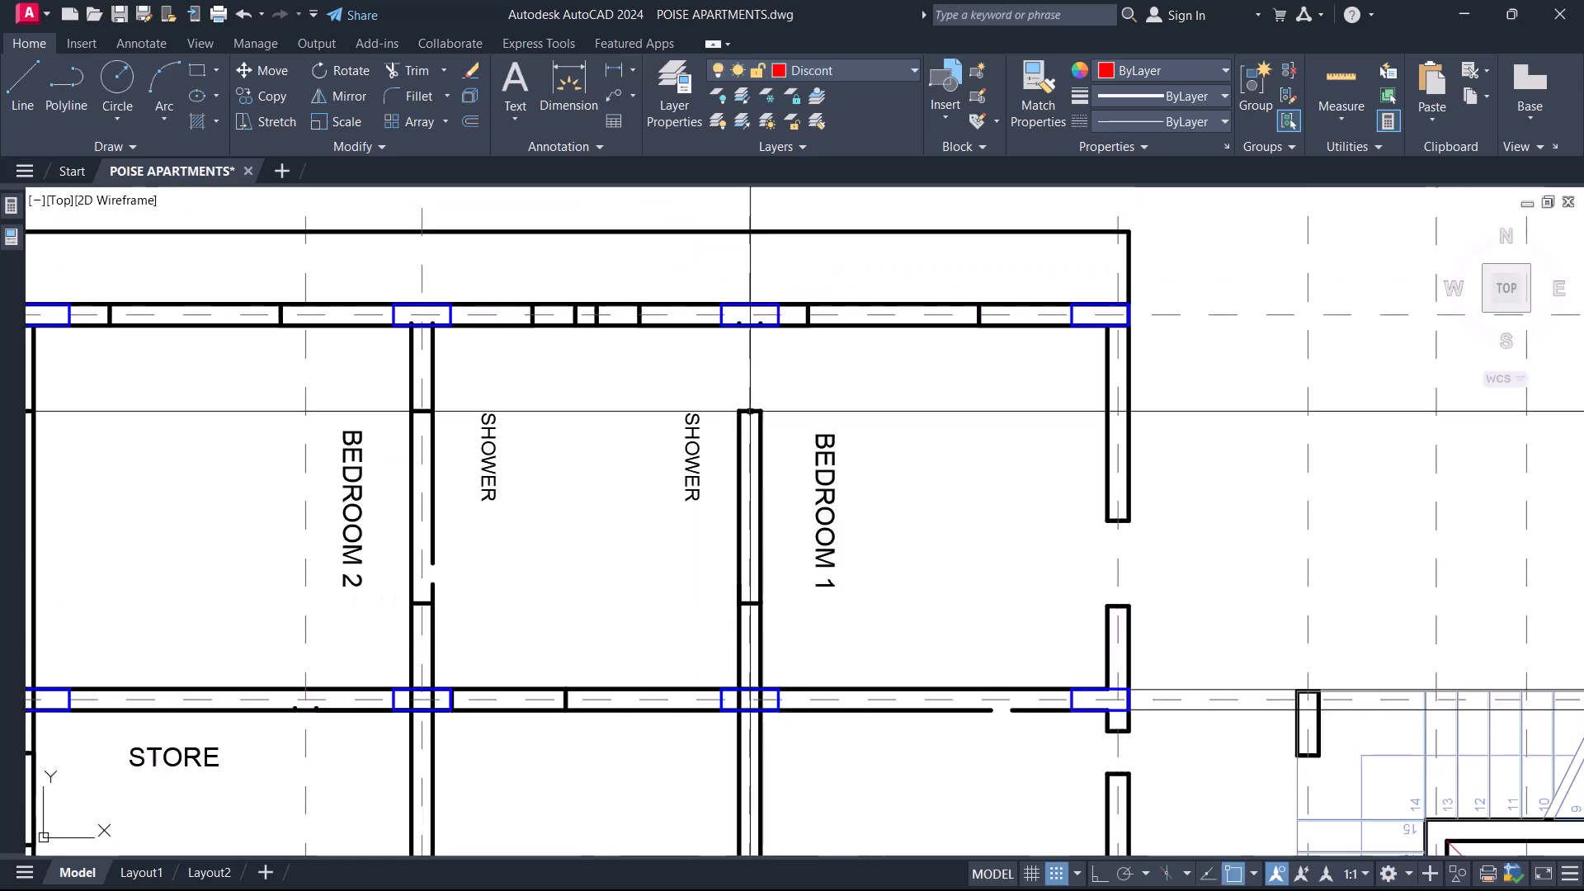
pyautogui.click(781, 356)
pyautogui.click(756, 284)
pyautogui.press('space')
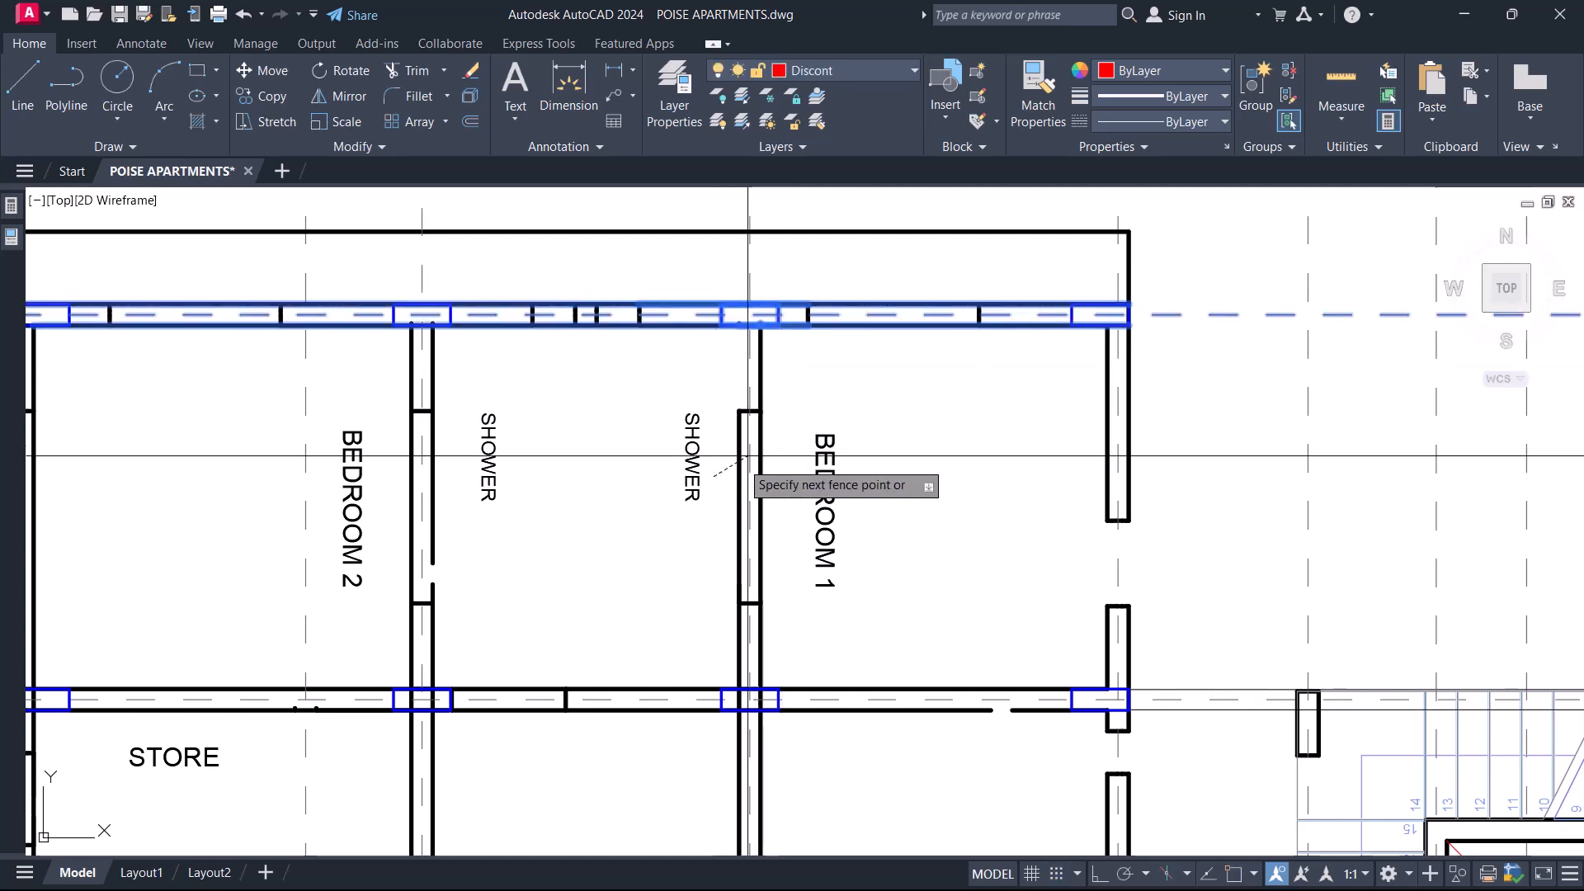
pyautogui.press('Escape')
# Remove the wall end pieces at the opening in Bedroom 1's outer wall just above gridline 2.
pyautogui.scroll(-6, 760, 396)
pyautogui.scroll(4, 839, 401)
pyautogui.click(789, 435)
pyautogui.click(937, 522)
pyautogui.press('Delete')
pyautogui.moveTo(815, 774); pyautogui.dragTo(811, 585, button='middle')
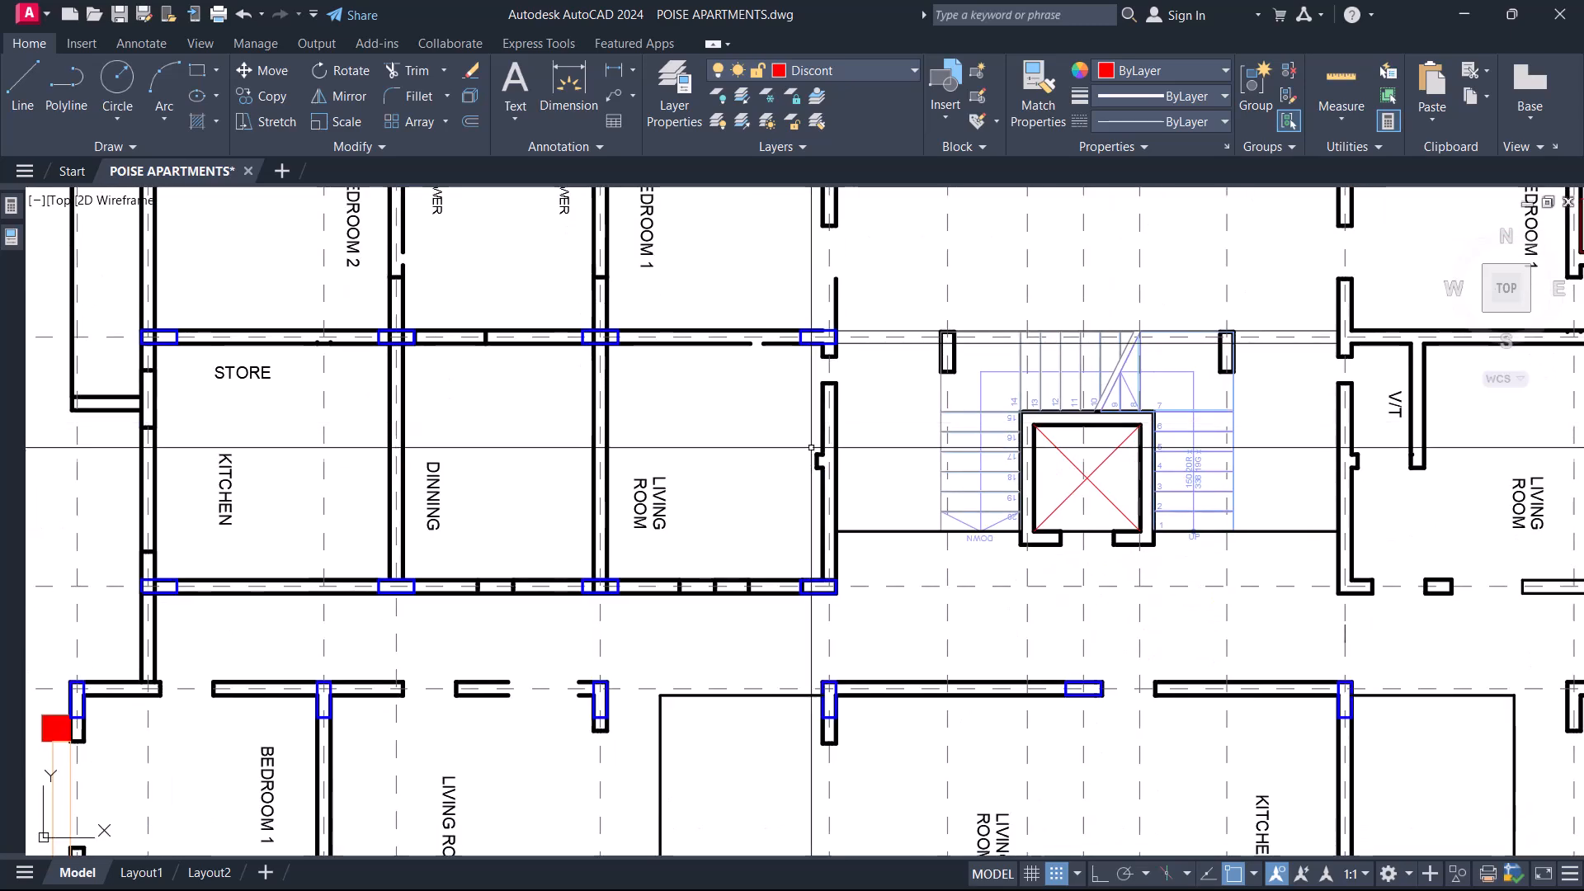
# Extend the outer wall lines of Bedroom 1 and Living Room to the gridline 3 wall and remove the leftover end pieces.
pyautogui.scroll(4, 811, 585)
pyautogui.click(775, 598)
pyautogui.scroll(-5, 779, 590)
pyautogui.write('ex')
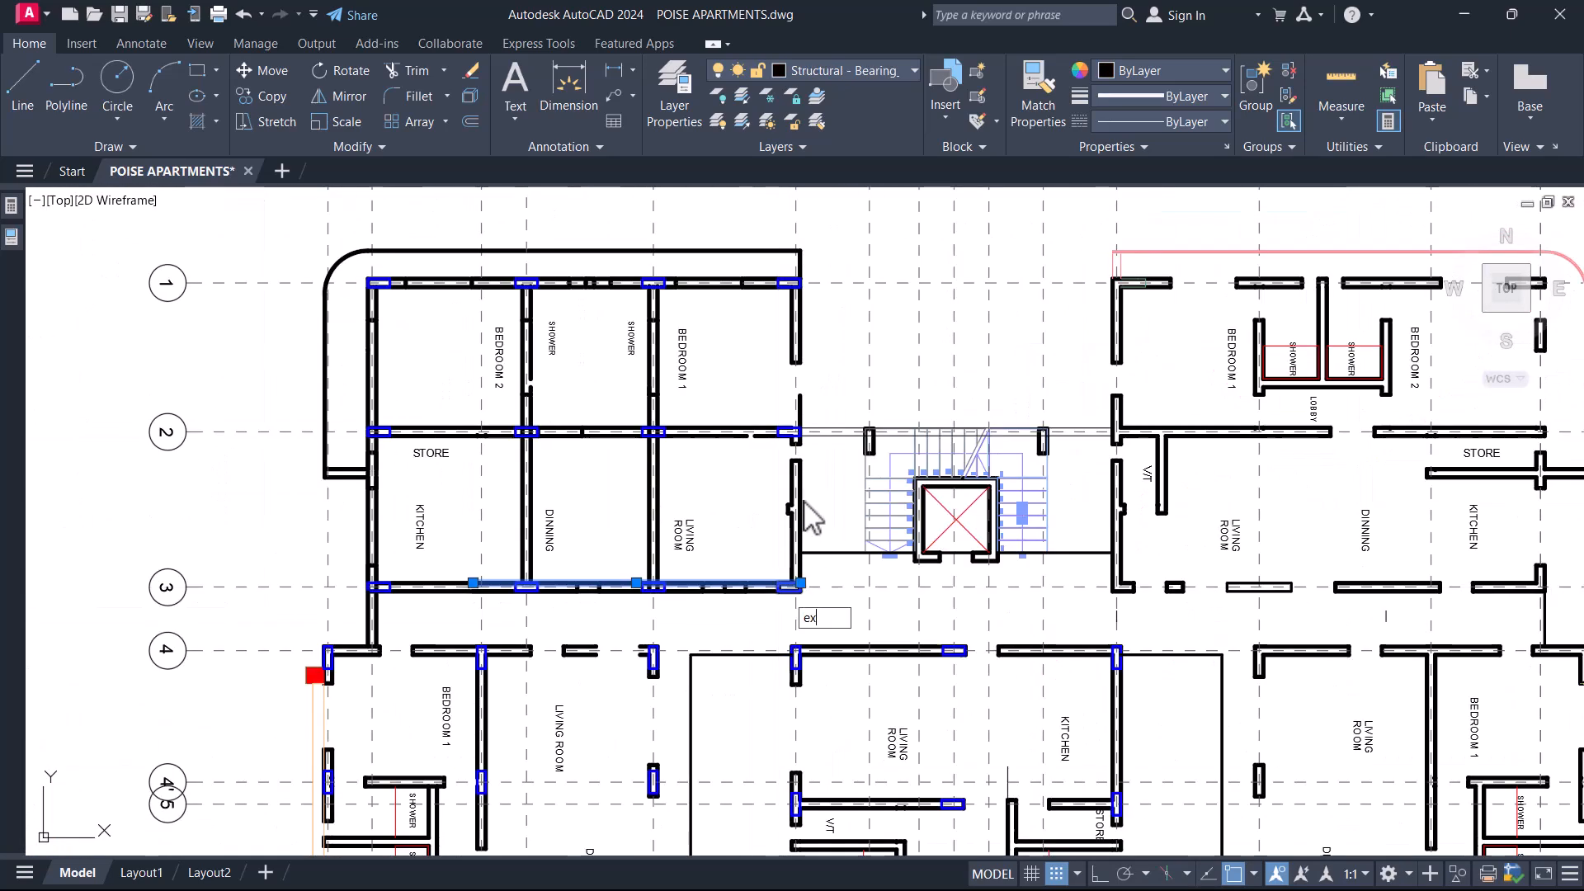
pyautogui.scroll(6, 792, 396)
pyautogui.click(755, 430)
pyautogui.click(852, 658)
pyautogui.press('Delete')
pyautogui.moveTo(819, 758); pyautogui.dragTo(754, 478, button='middle')
# Delete the small wall projection on the Living Room's outer wall facing the stairs.
pyautogui.click(606, 348)
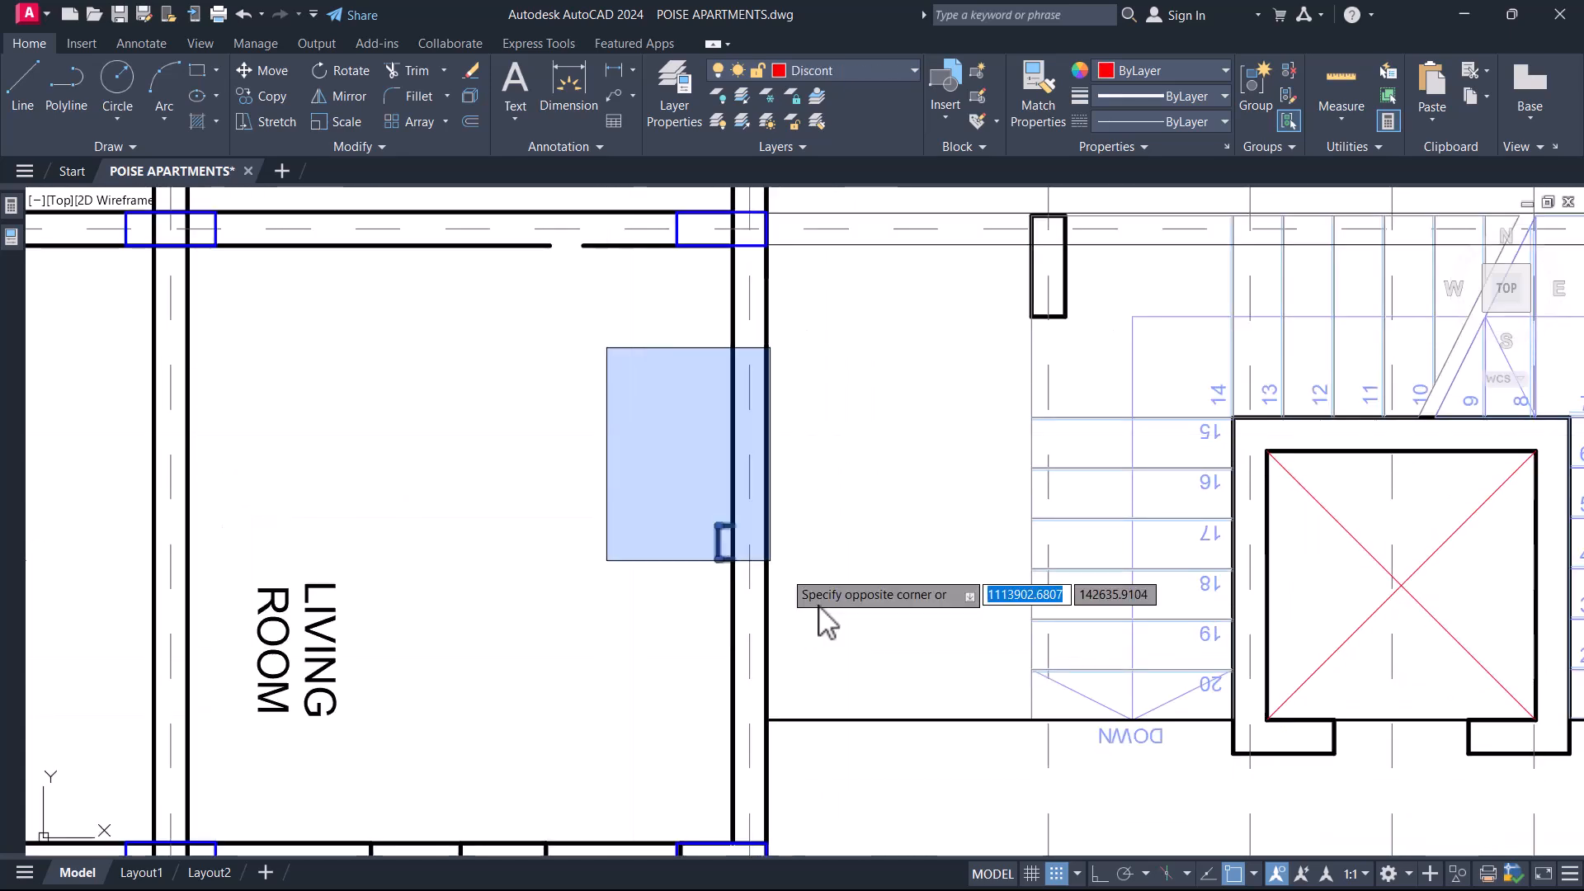
pyautogui.click(842, 657)
pyautogui.scroll(-8, 837, 619)
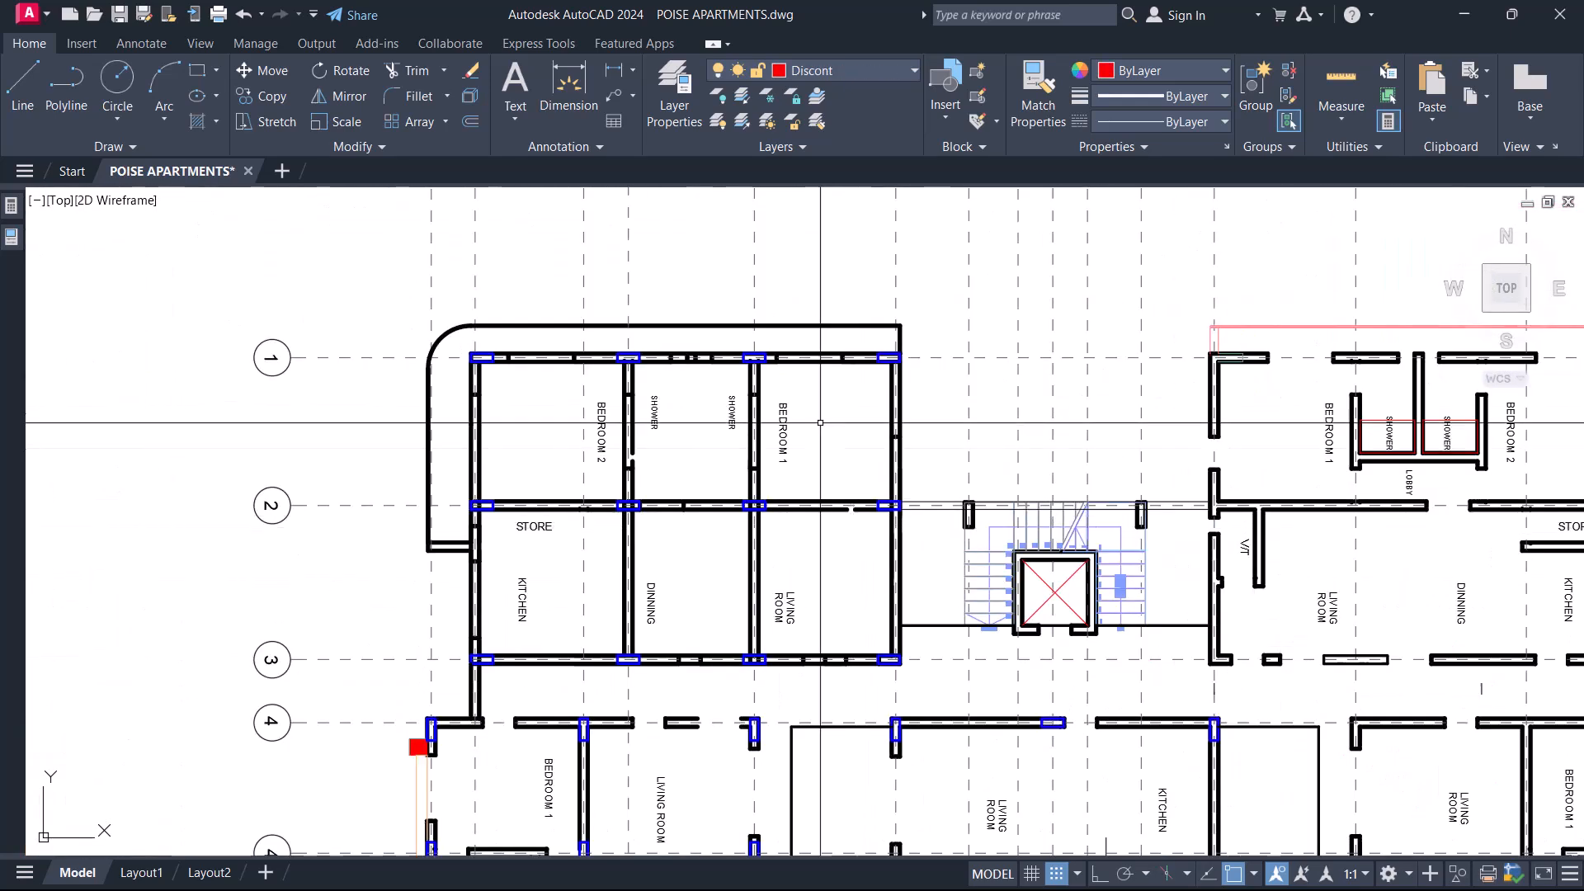
# Remove the wall end lines at the opening on gridline 4 above Bedroom 1.
pyautogui.moveTo(825, 578); pyautogui.dragTo(679, 483, button='middle')
pyautogui.scroll(6, 566, 520)
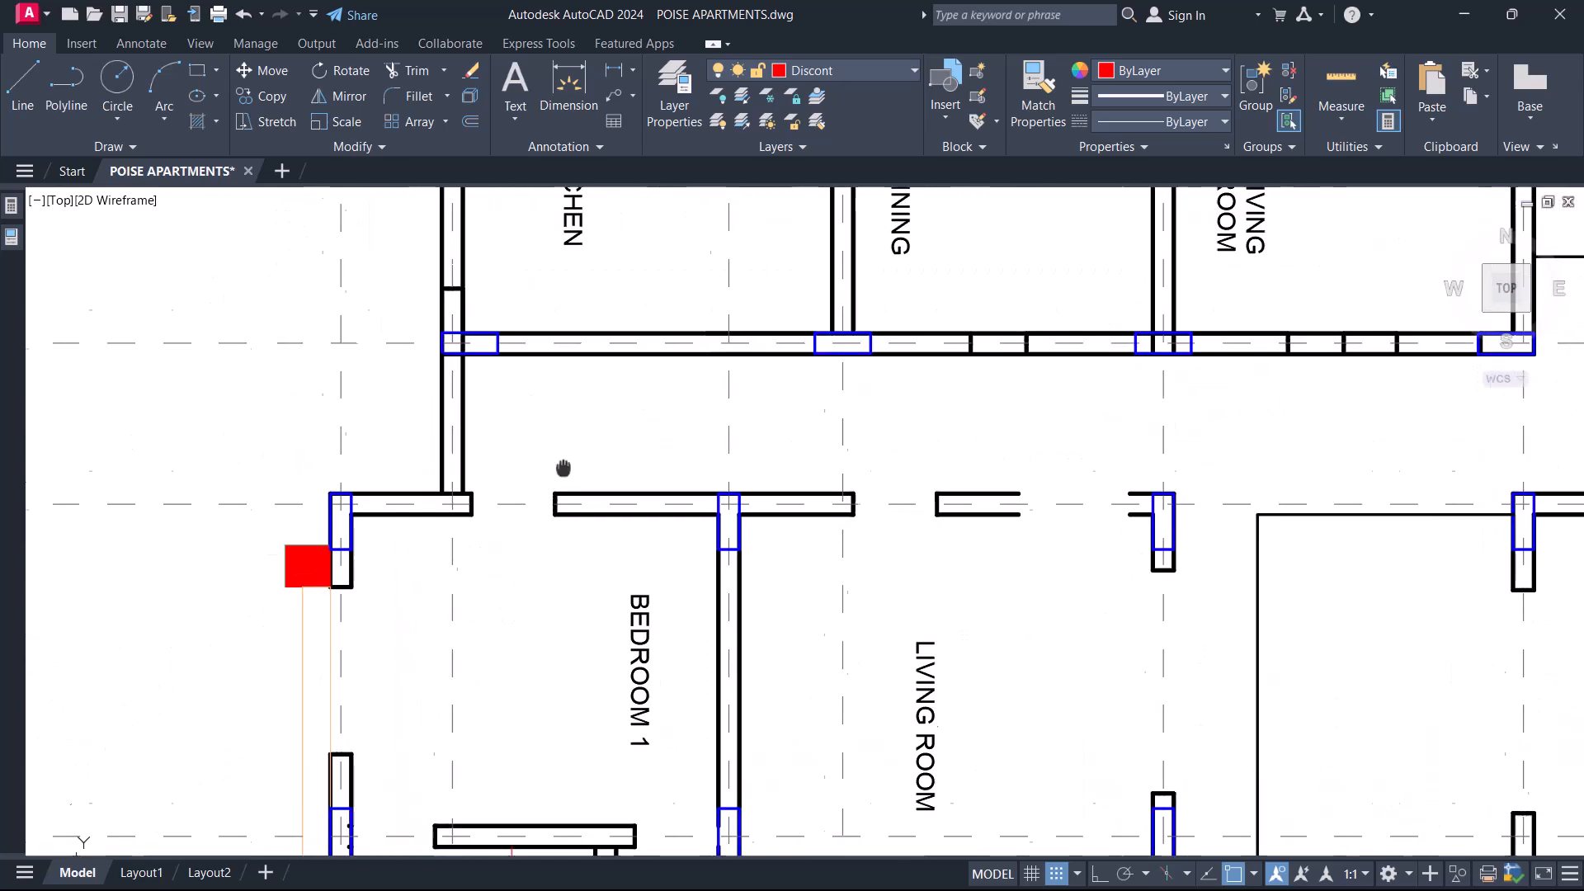
pyautogui.click(375, 445)
pyautogui.click(711, 557)
pyautogui.press('Delete')
pyautogui.scroll(-4, 546, 518)
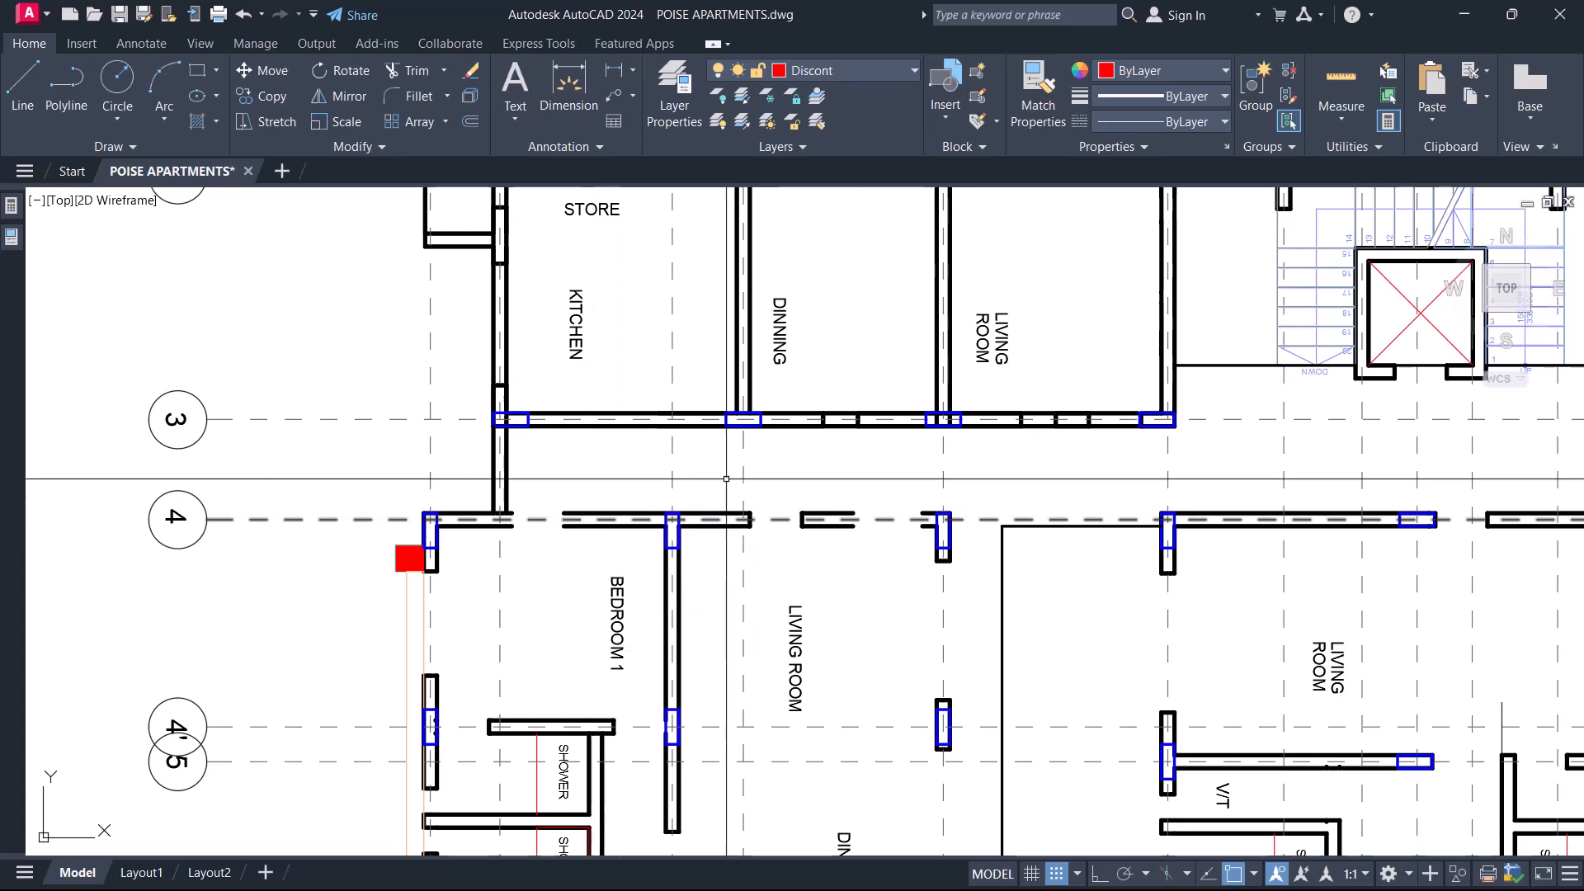
# Extend both gridline 4 wall lines across the openings, using the outer wall line at the plan's opposite end as boundary.
pyautogui.scroll(-5, 545, 513)
pyautogui.scroll(5, 501, 511)
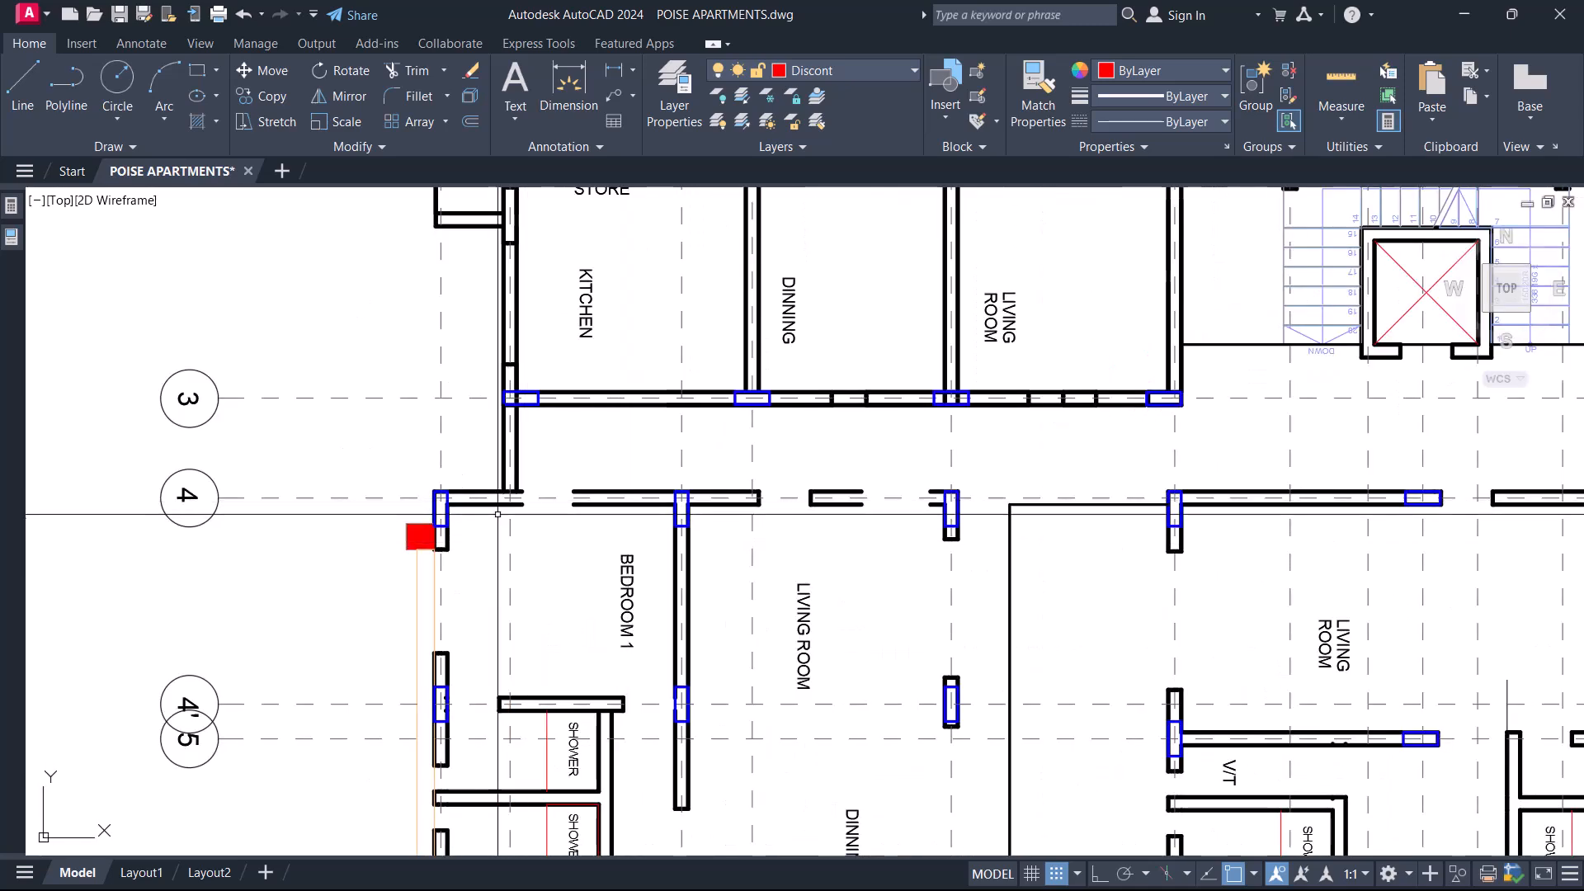
pyautogui.scroll(-5, 502, 506)
pyautogui.scroll(7, 1098, 517)
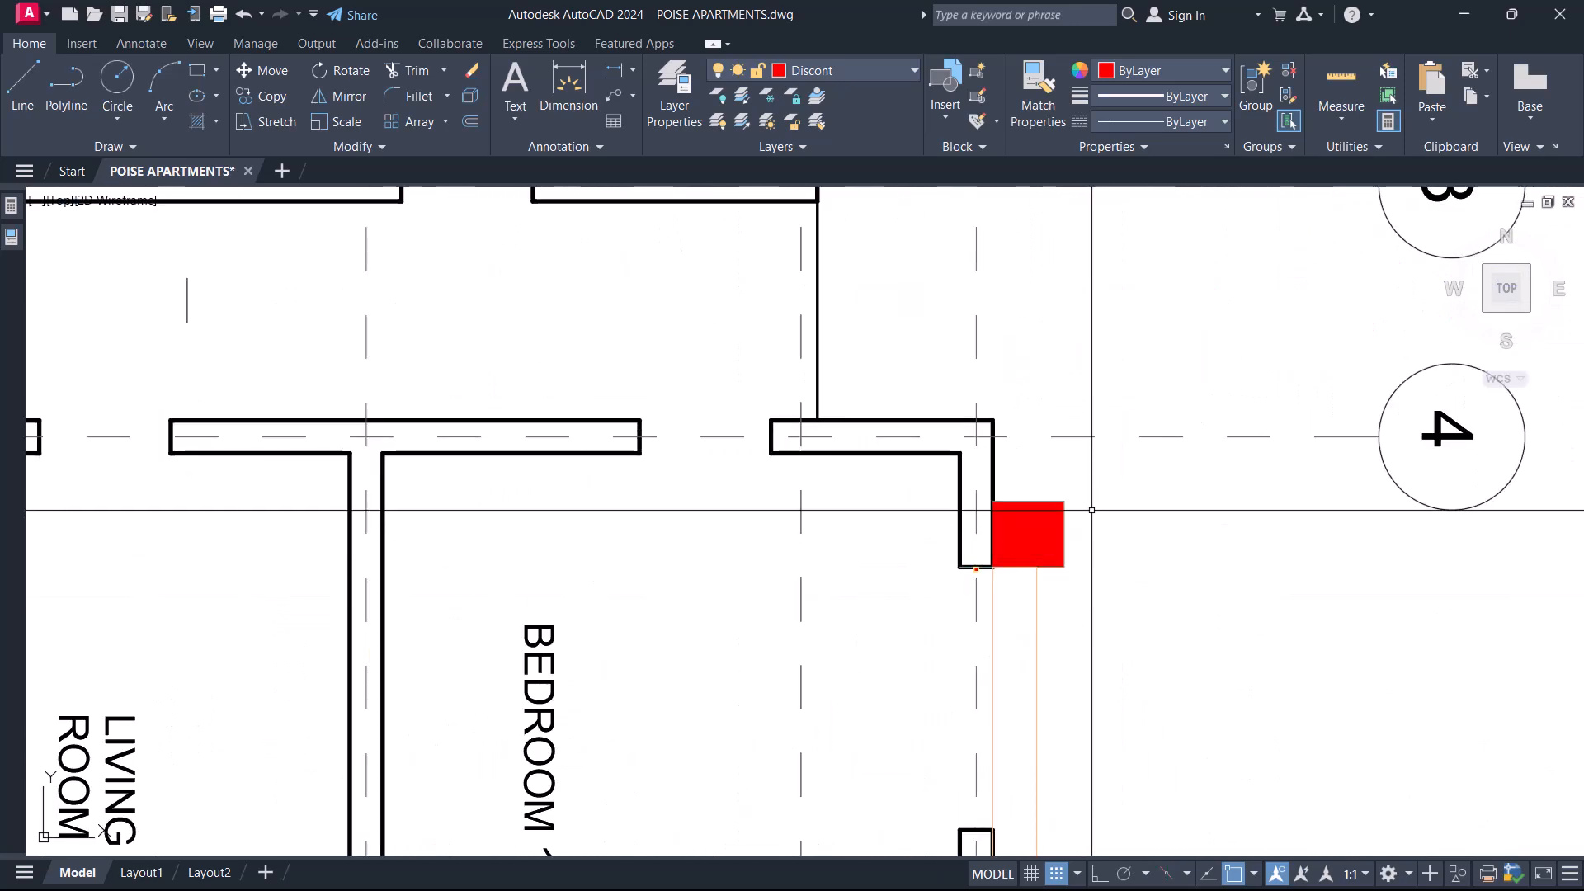
pyautogui.scroll(3, 1033, 495)
pyautogui.click(891, 424)
pyautogui.click(964, 324)
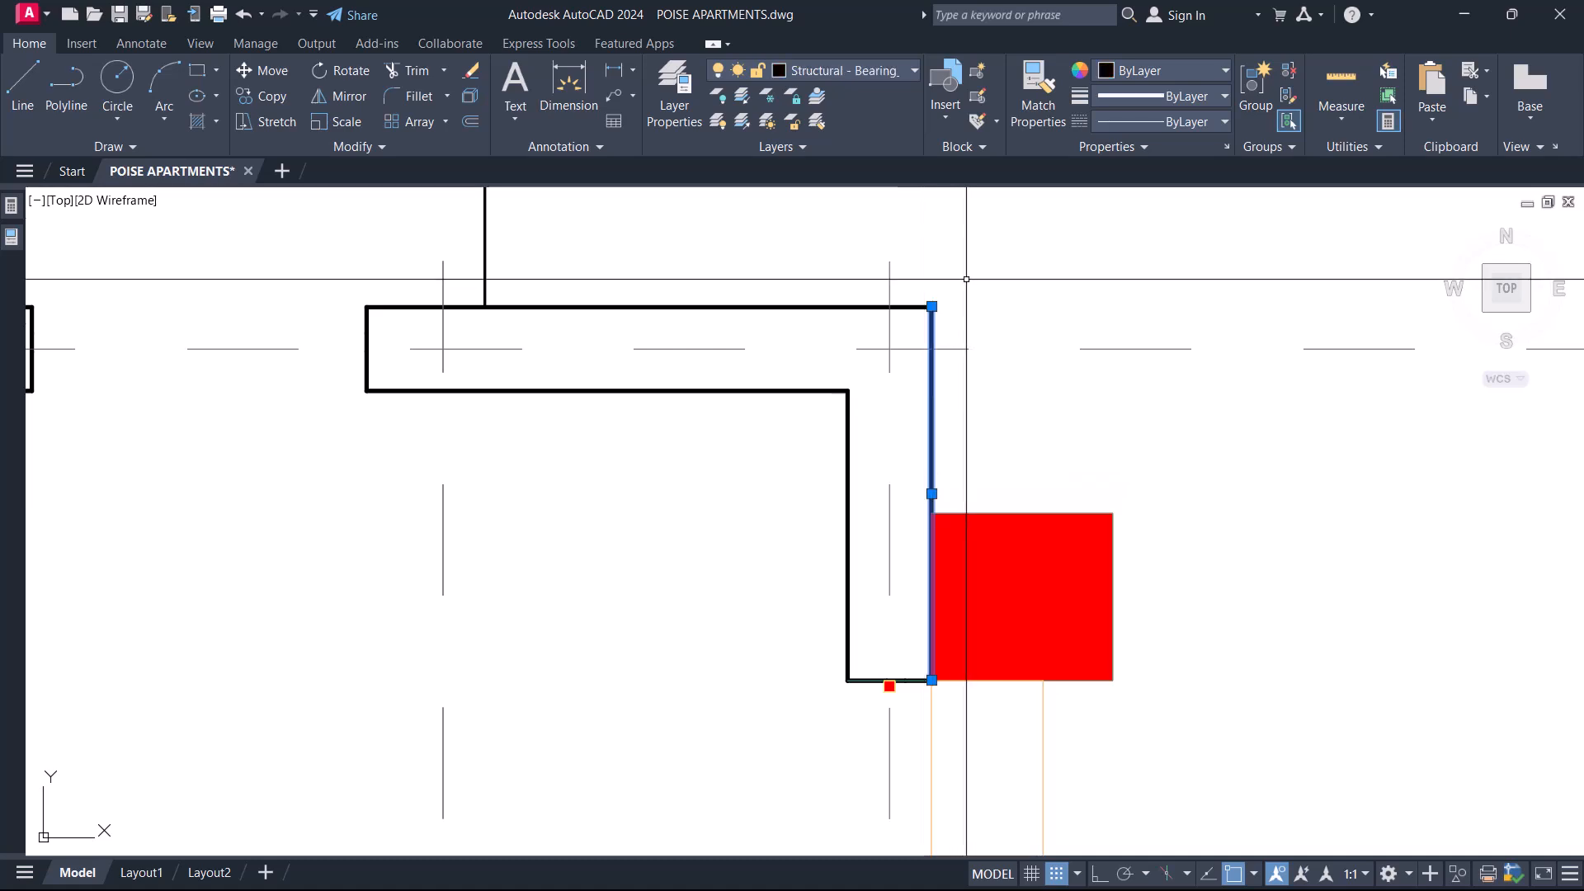
pyautogui.scroll(-6, 1015, 453)
pyautogui.moveTo(786, 467); pyautogui.dragTo(949, 473, button='middle')
pyautogui.write('ex')
pyautogui.press('Return')
pyautogui.scroll(-4, 835, 500)
pyautogui.moveTo(540, 513); pyautogui.dragTo(1202, 495, button='middle')
pyautogui.scroll(5, 461, 465)
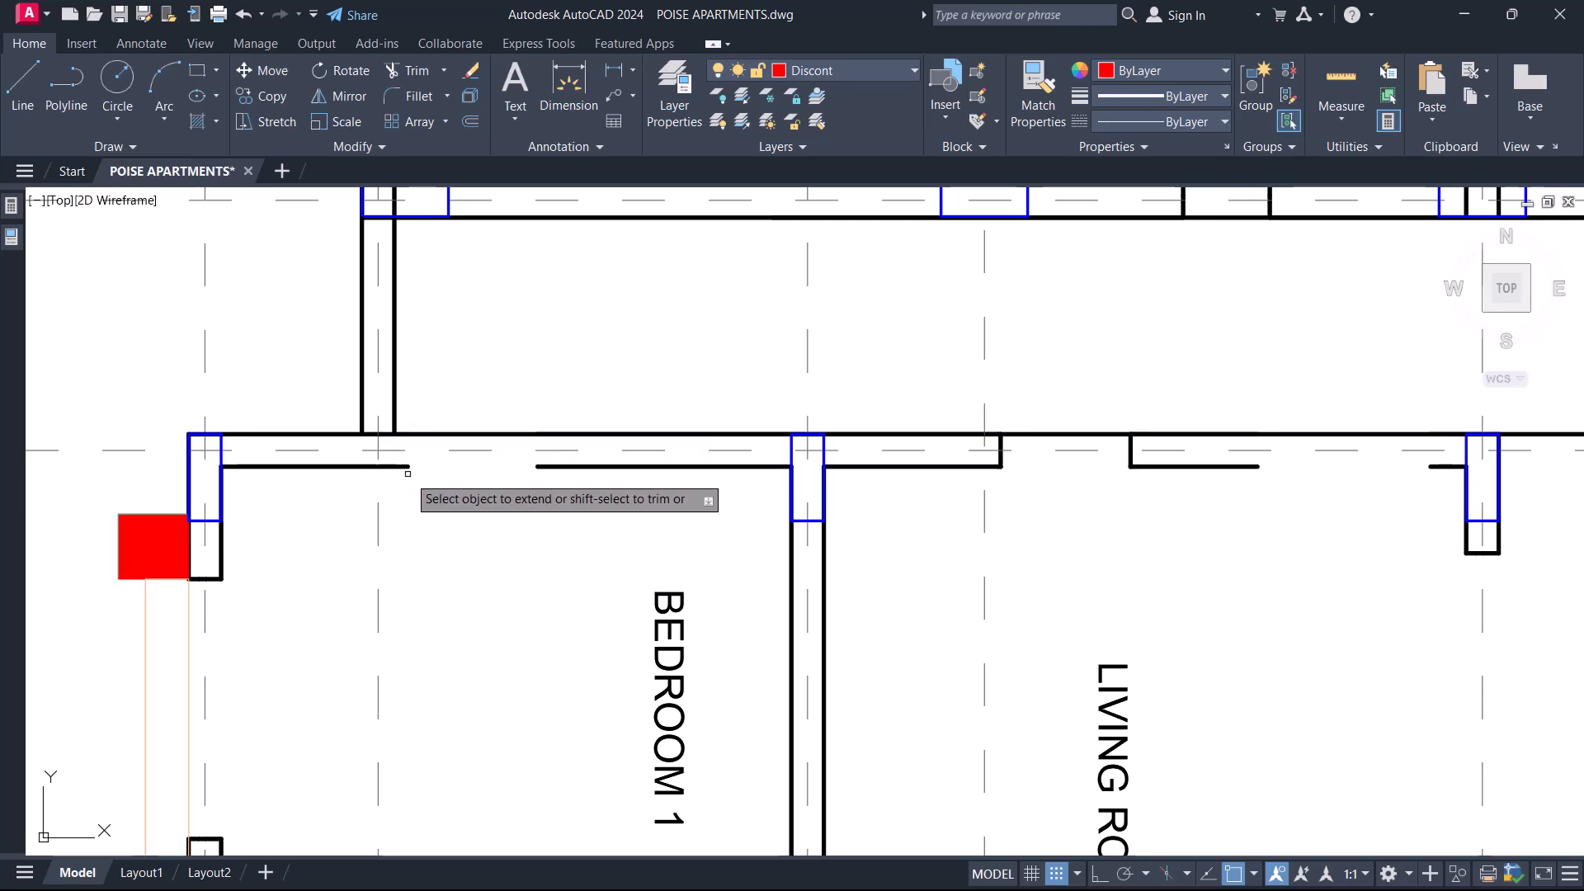
pyautogui.scroll(-5, 409, 468)
pyautogui.moveTo(1089, 490); pyautogui.dragTo(1033, 528, button='middle')
pyautogui.scroll(4, 659, 463)
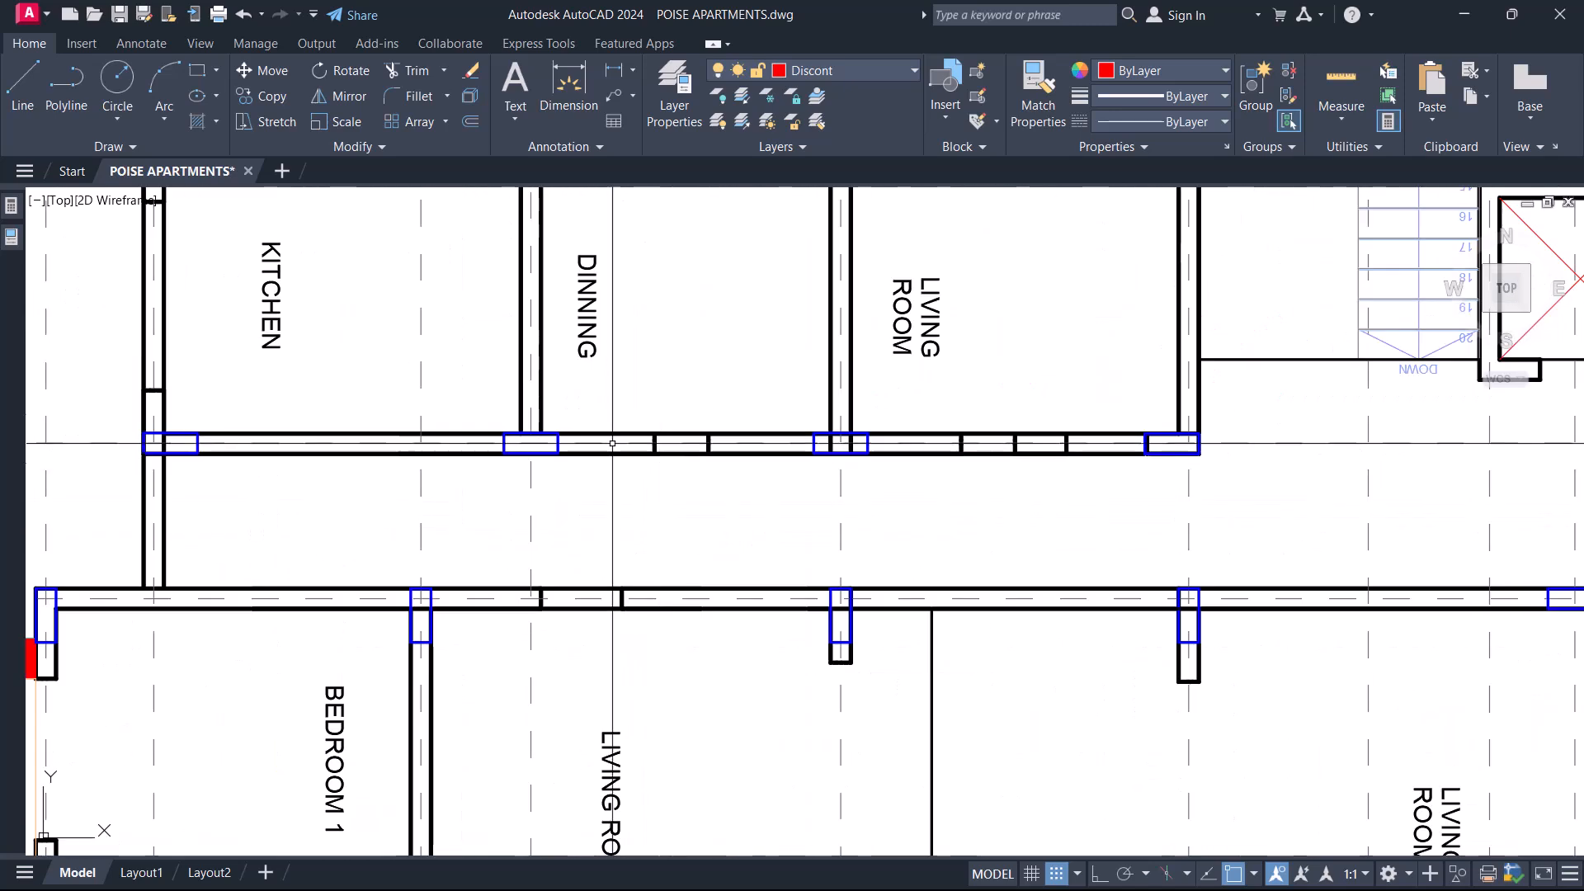
pyautogui.moveTo(728, 471); pyautogui.dragTo(628, 491, button='middle')
pyautogui.moveTo(1107, 566); pyautogui.dragTo(965, 569, button='middle')
pyautogui.scroll(-4, 889, 564)
pyautogui.scroll(4, 1014, 525)
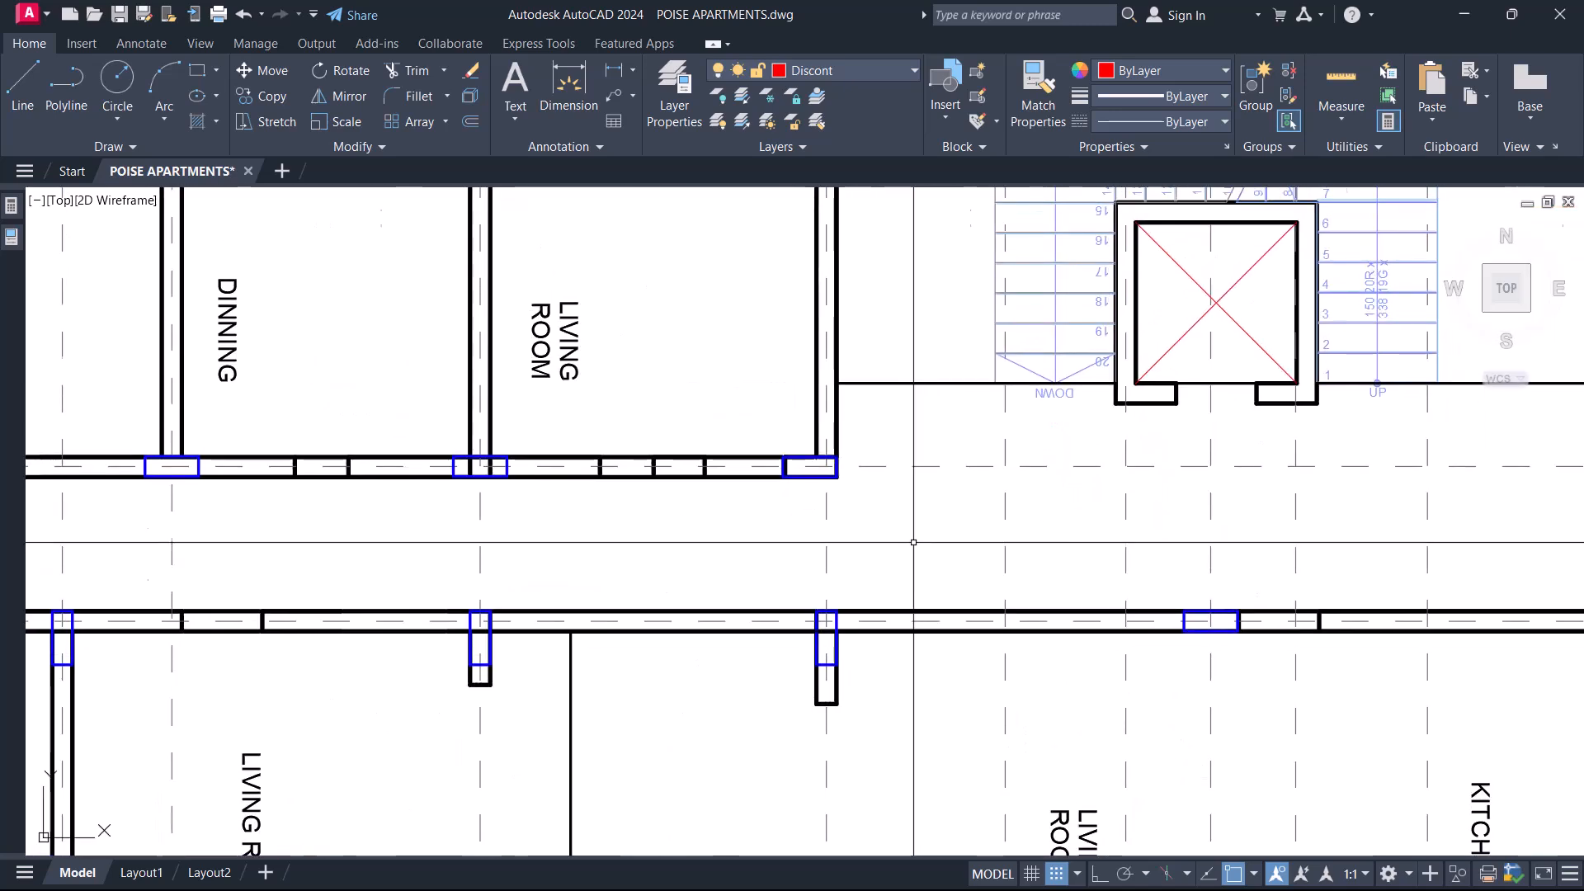
pyautogui.scroll(-4, 908, 549)
pyautogui.scroll(4, 825, 538)
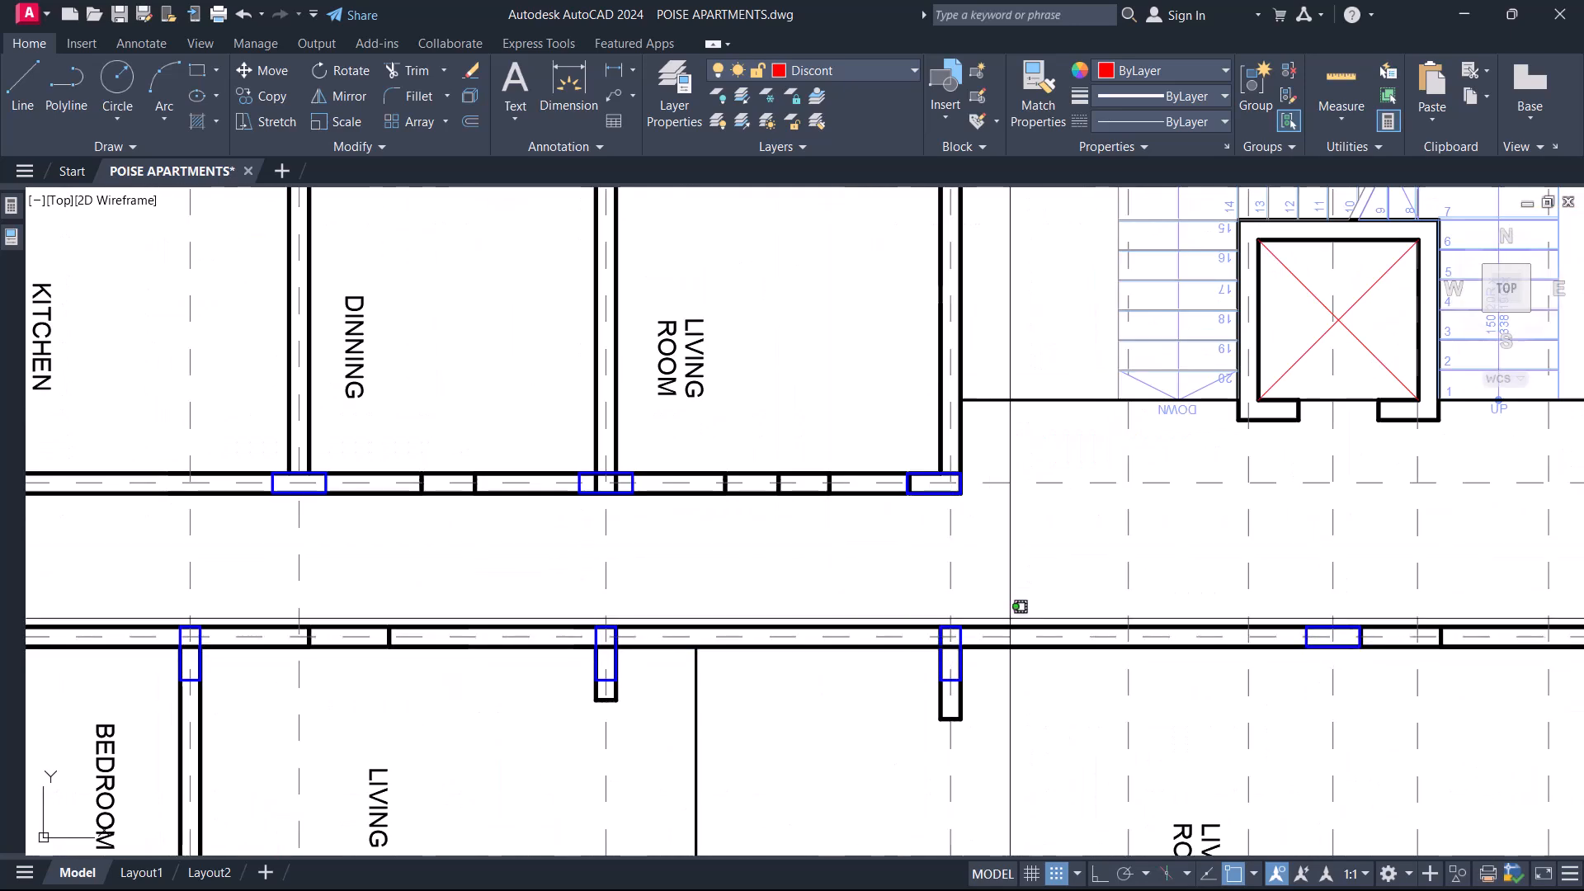
pyautogui.click(1001, 627)
pyautogui.press('Return')
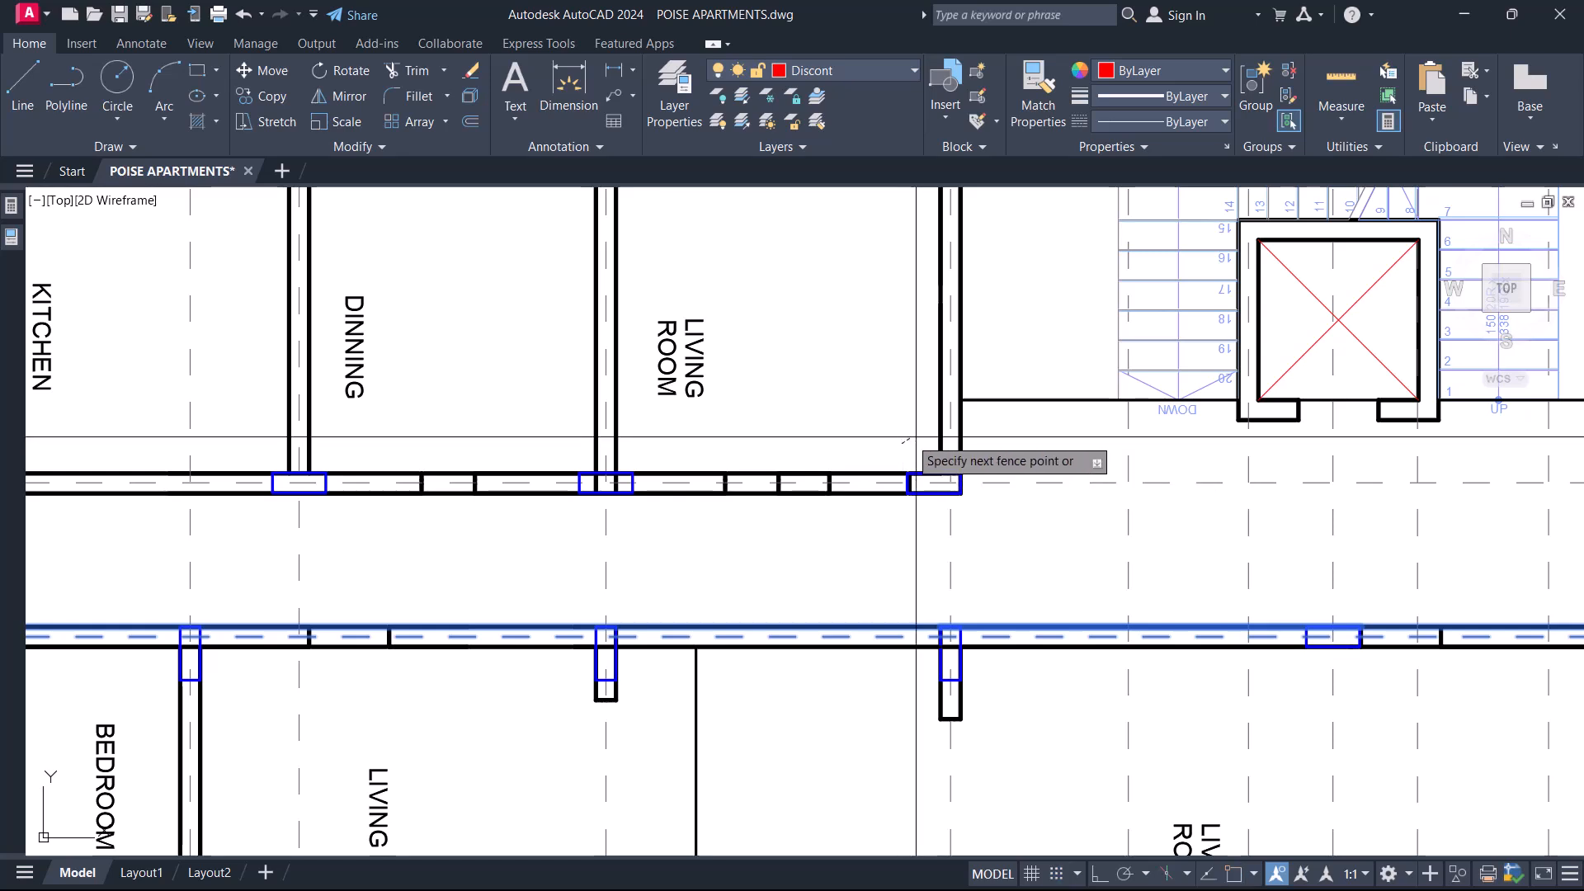
pyautogui.scroll(-2, 985, 469)
pyautogui.press('Escape')
# Inspect the projecting outline and red hatch along the outer wall of Bedroom 1 between gridlines 4 and 6.
pyautogui.moveTo(480, 703); pyautogui.dragTo(681, 524, button='middle')
pyautogui.moveTo(494, 571); pyautogui.dragTo(673, 529, button='middle')
pyautogui.scroll(2, 627, 436)
pyautogui.moveTo(628, 437); pyautogui.dragTo(644, 414, button='middle')
pyautogui.scroll(2, 645, 414)
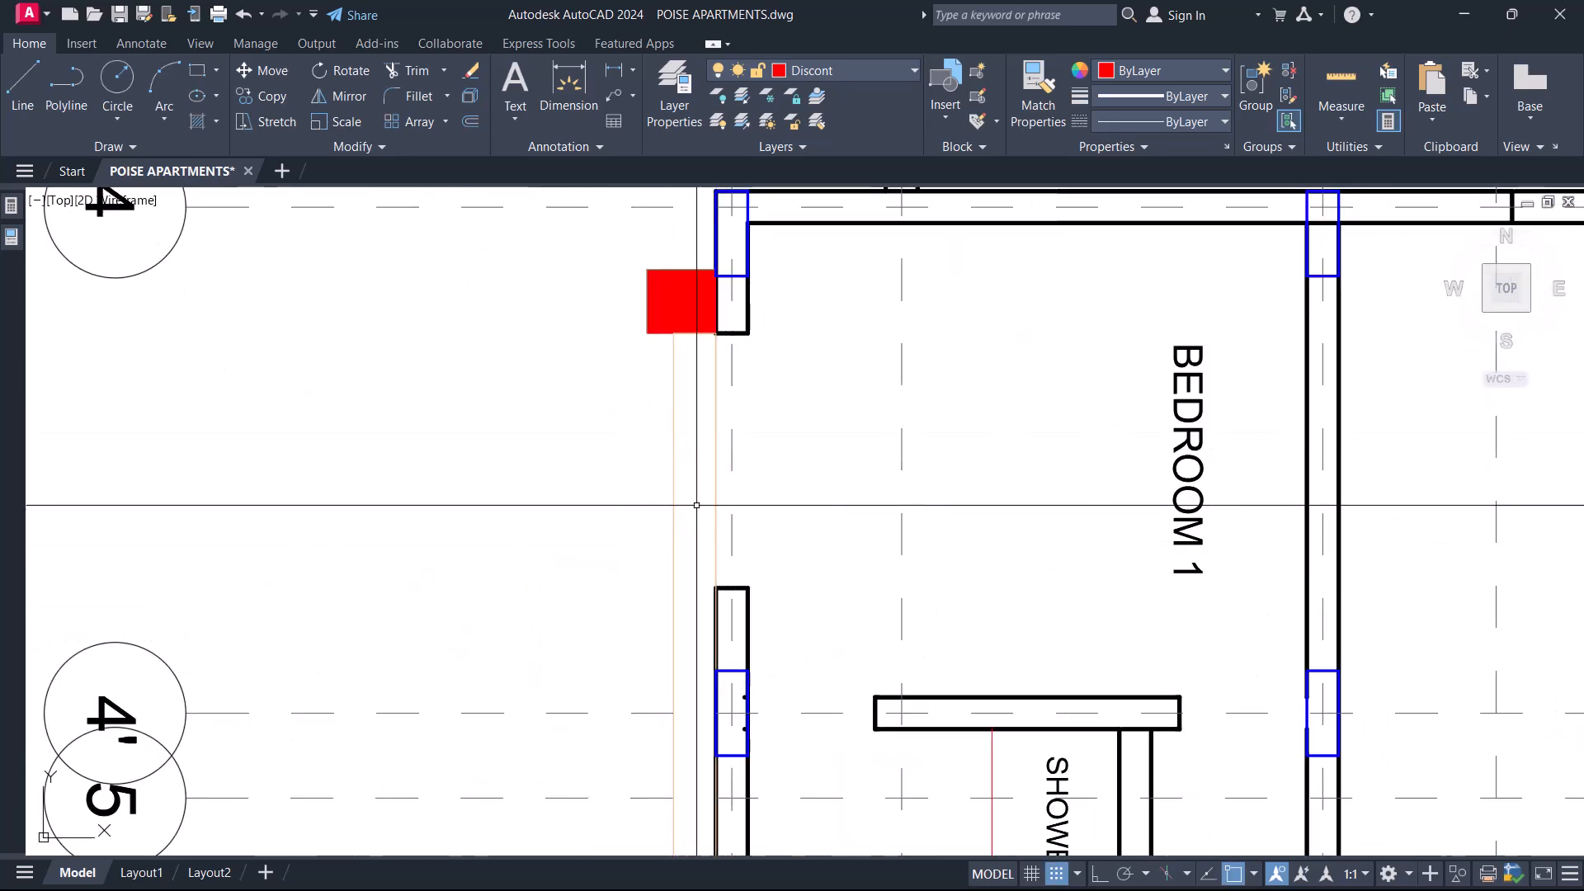
pyautogui.scroll(-2, 700, 499)
pyautogui.scroll(-8, 630, 498)
pyautogui.scroll(6, 647, 453)
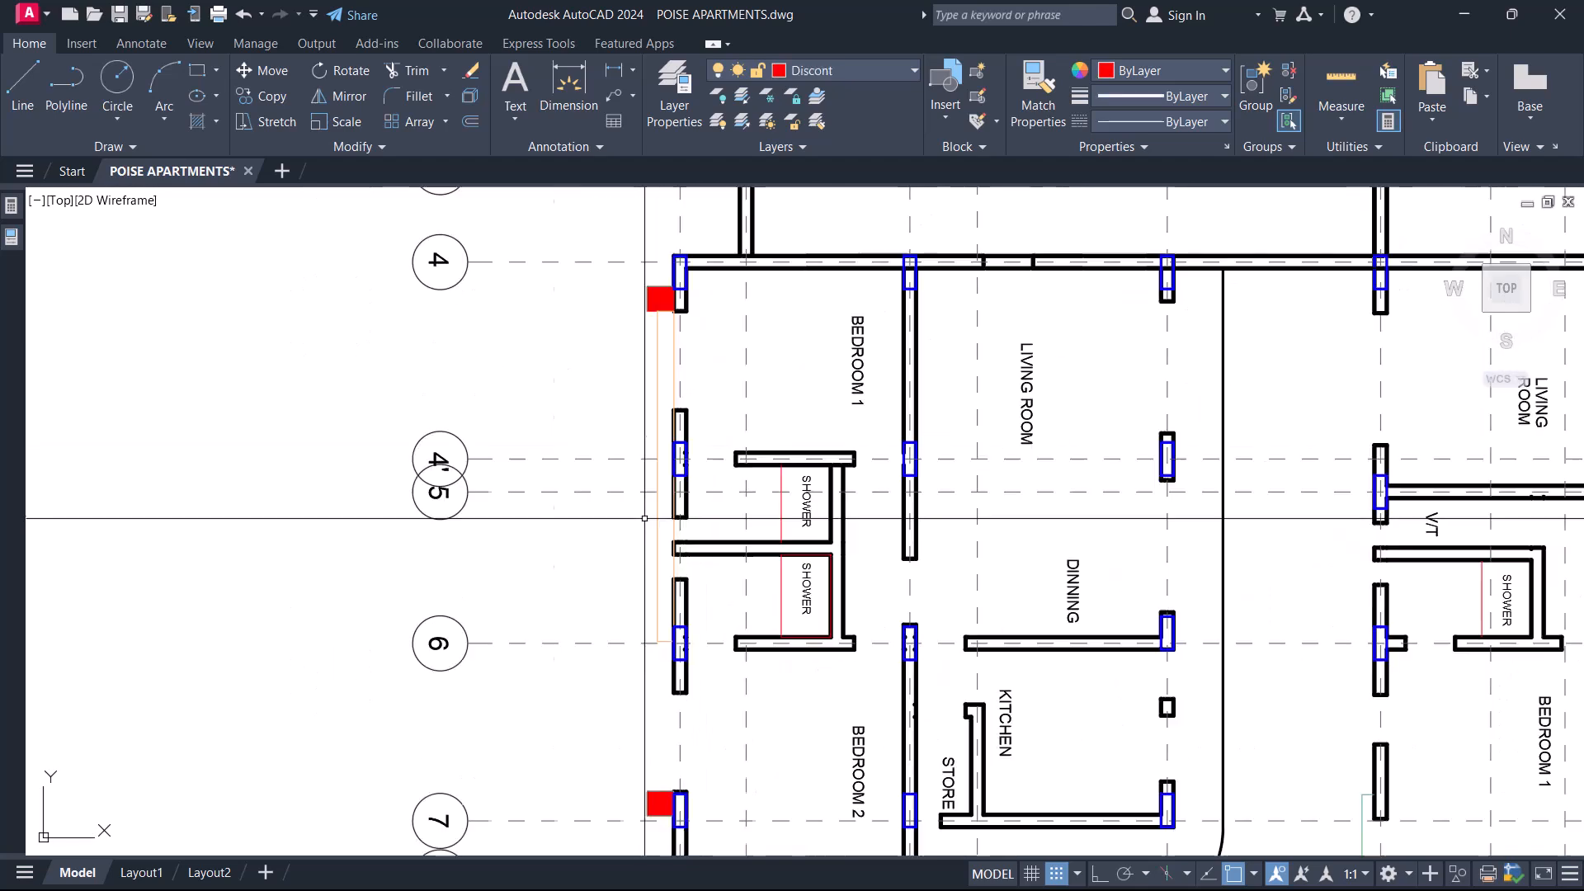
# Switch to the Photos viewer and examine the facade's planter ledges and projecting frame in IMG-20240920-WA0071.jpg.
pyautogui.click(1462, 18)
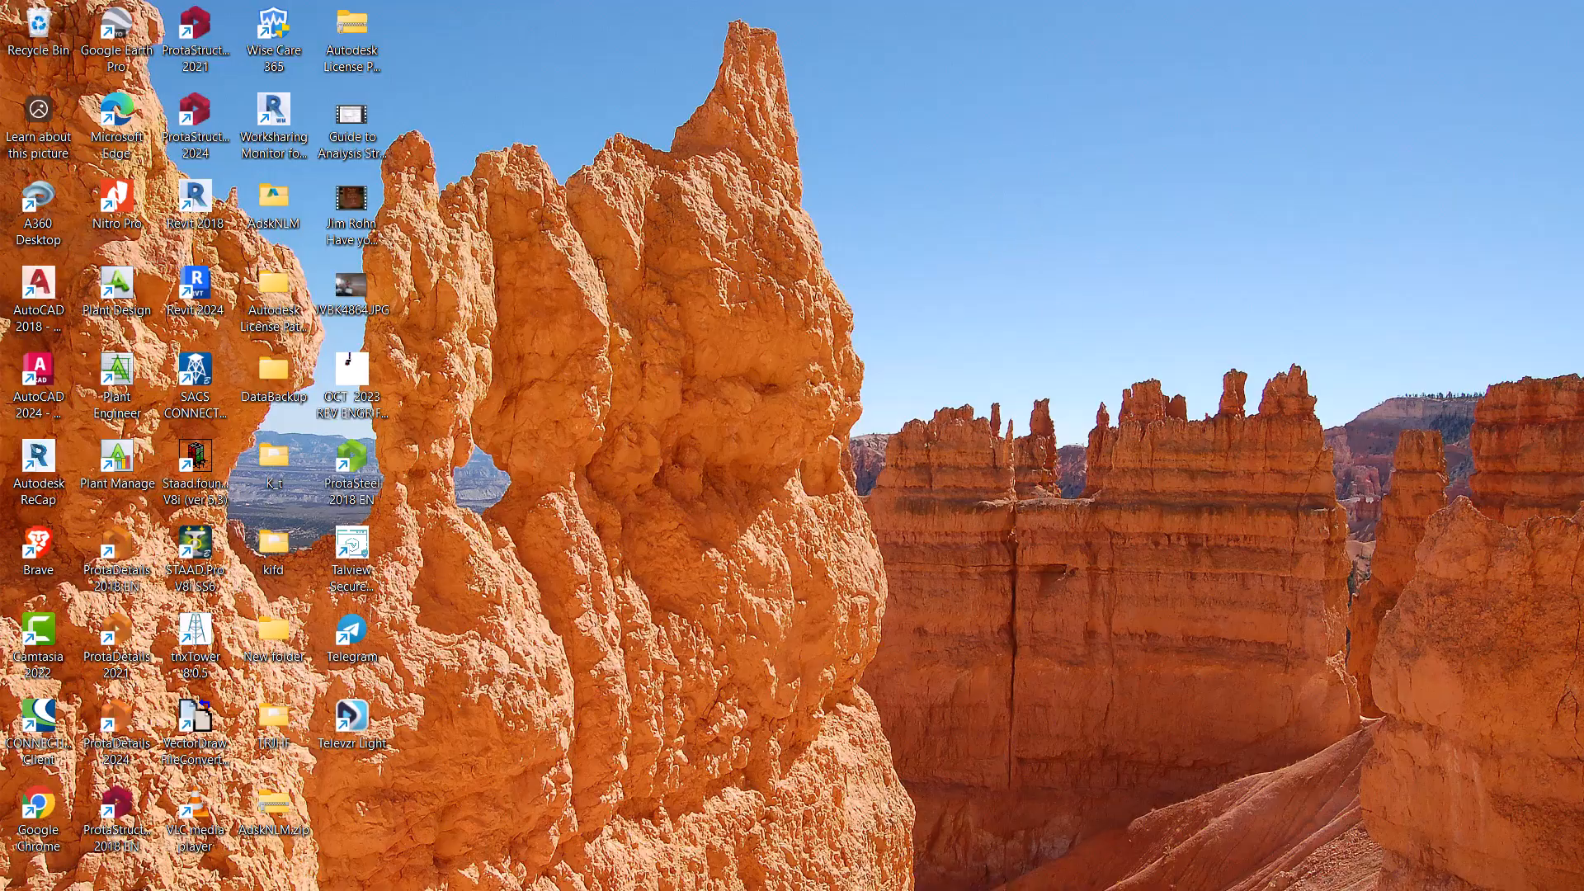
pyautogui.click(1115, 882)
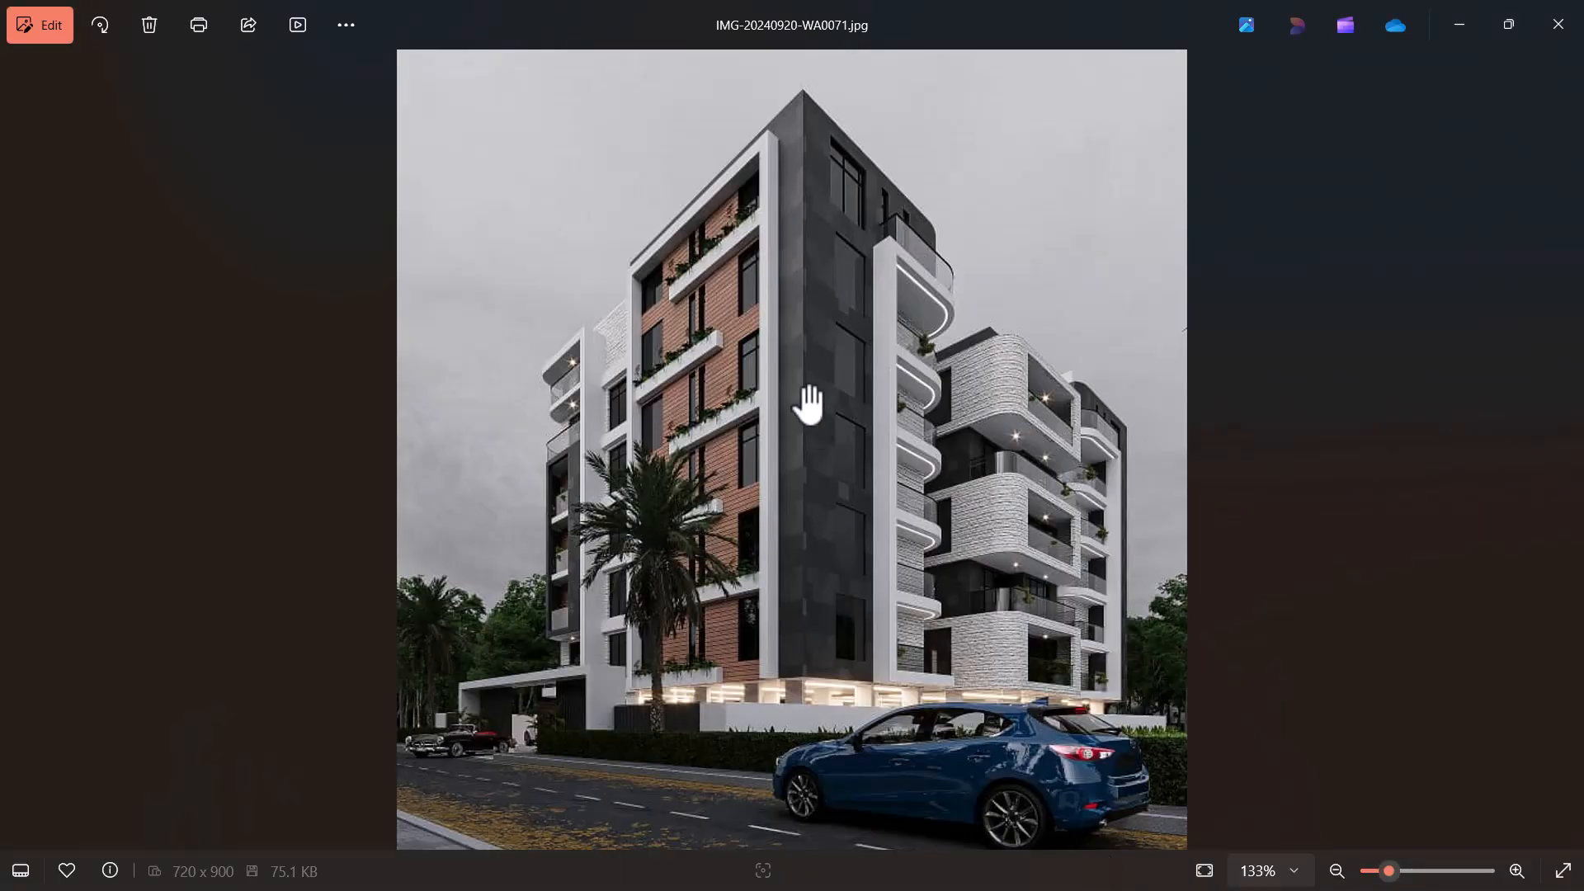
pyautogui.scroll(-2, 761, 351)
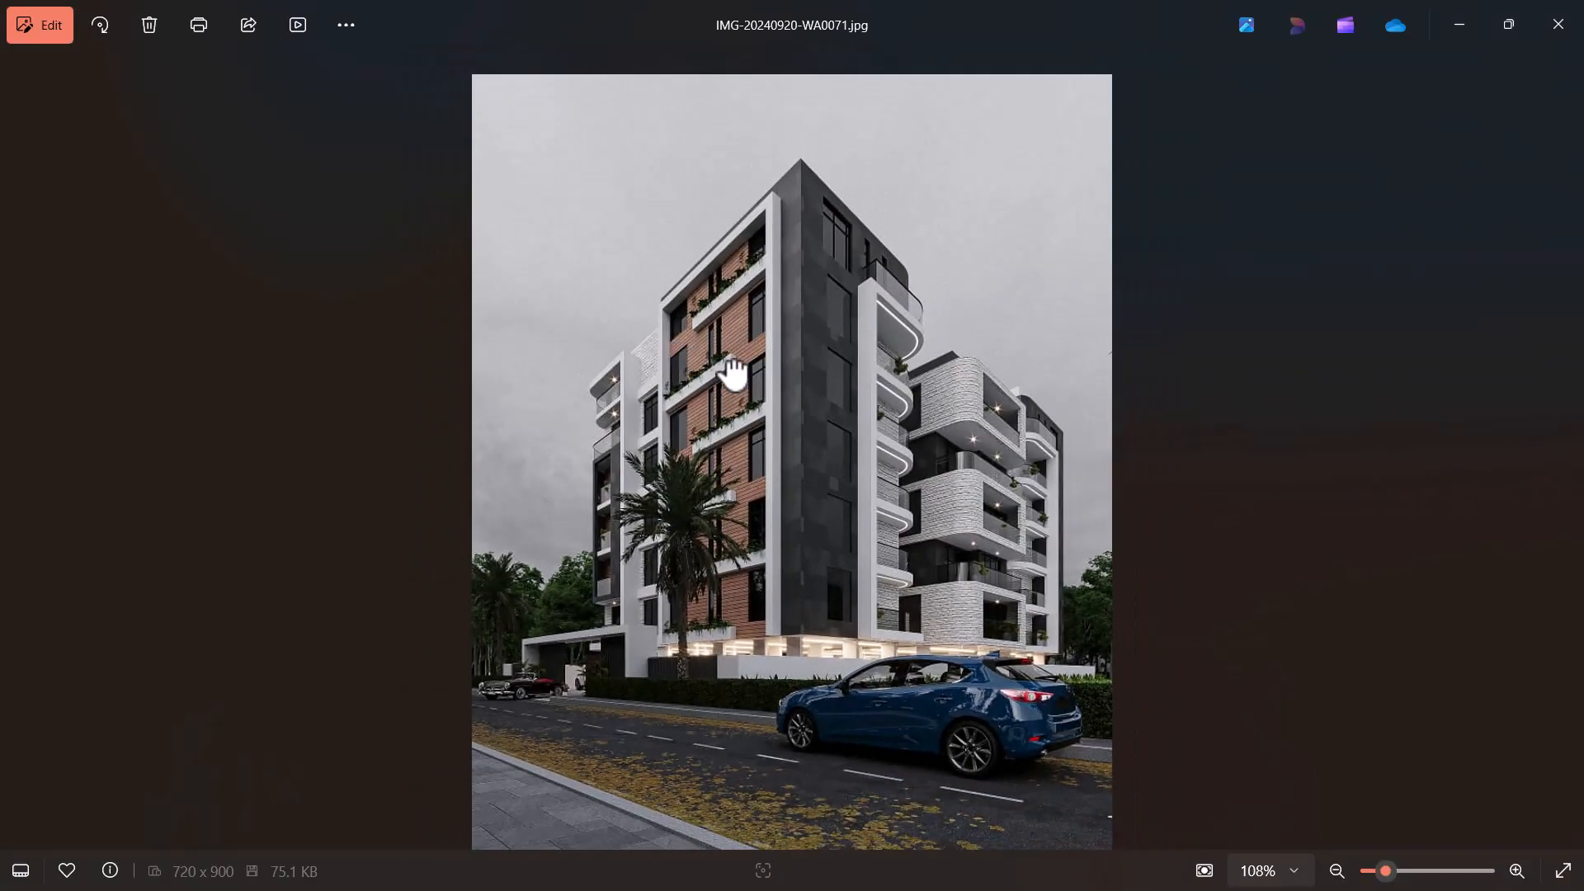
pyautogui.scroll(5, 733, 373)
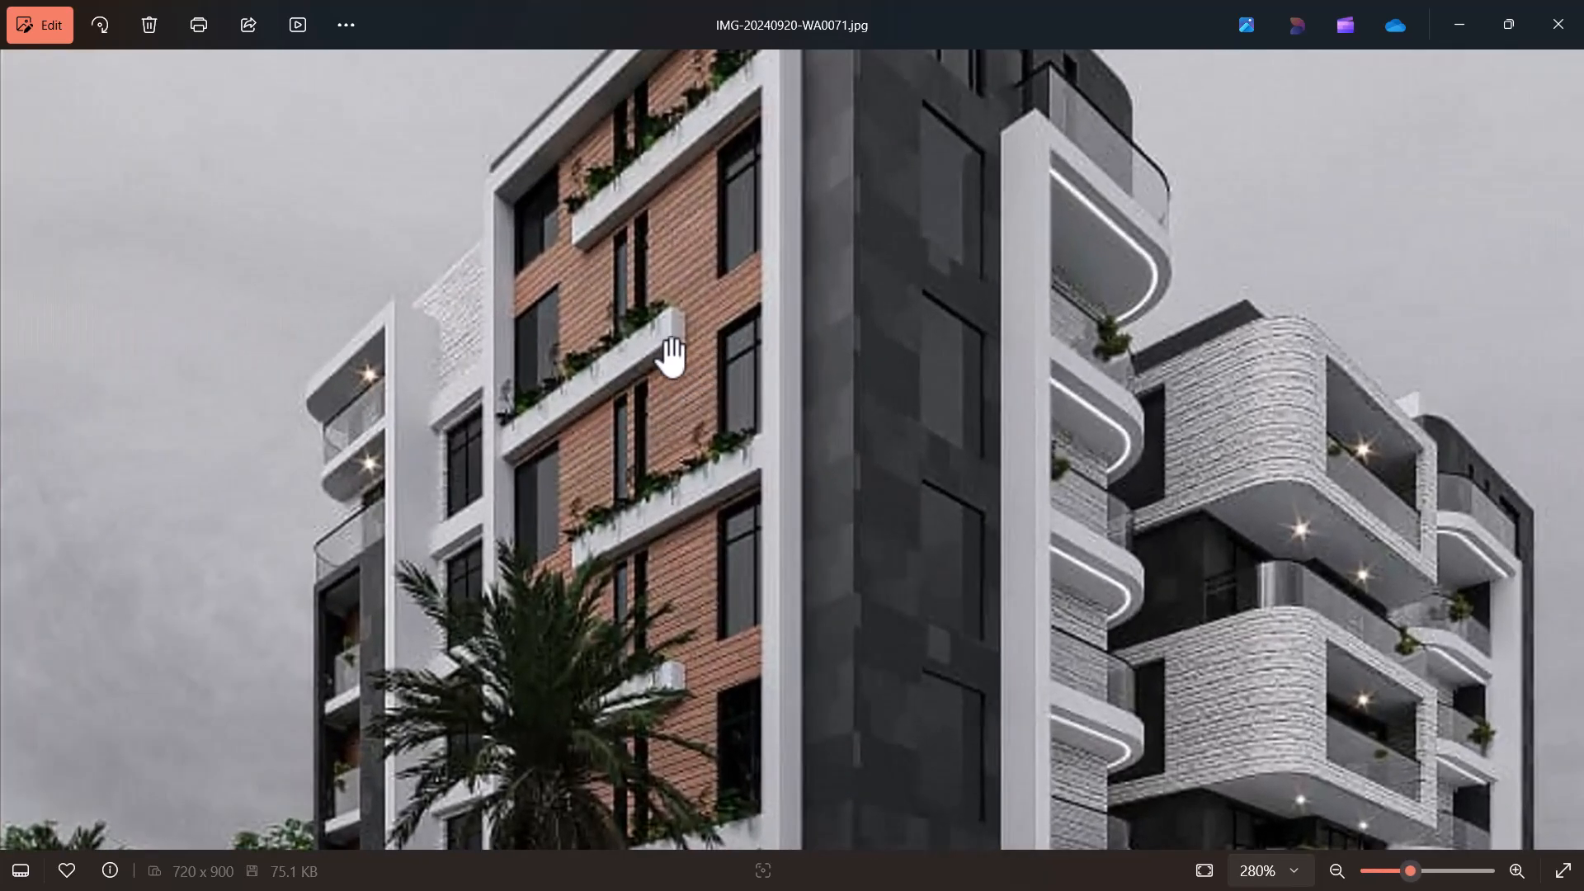
pyautogui.moveTo(592, 274); pyautogui.dragTo(558, 467)
pyautogui.moveTo(632, 569); pyautogui.dragTo(601, 317)
pyautogui.moveTo(628, 710); pyautogui.dragTo(592, 623)
pyautogui.moveTo(508, 377); pyautogui.dragTo(505, 618)
pyautogui.moveTo(546, 434); pyautogui.dragTo(559, 544)
pyautogui.scroll(1, 586, 449)
pyautogui.scroll(1, 587, 450)
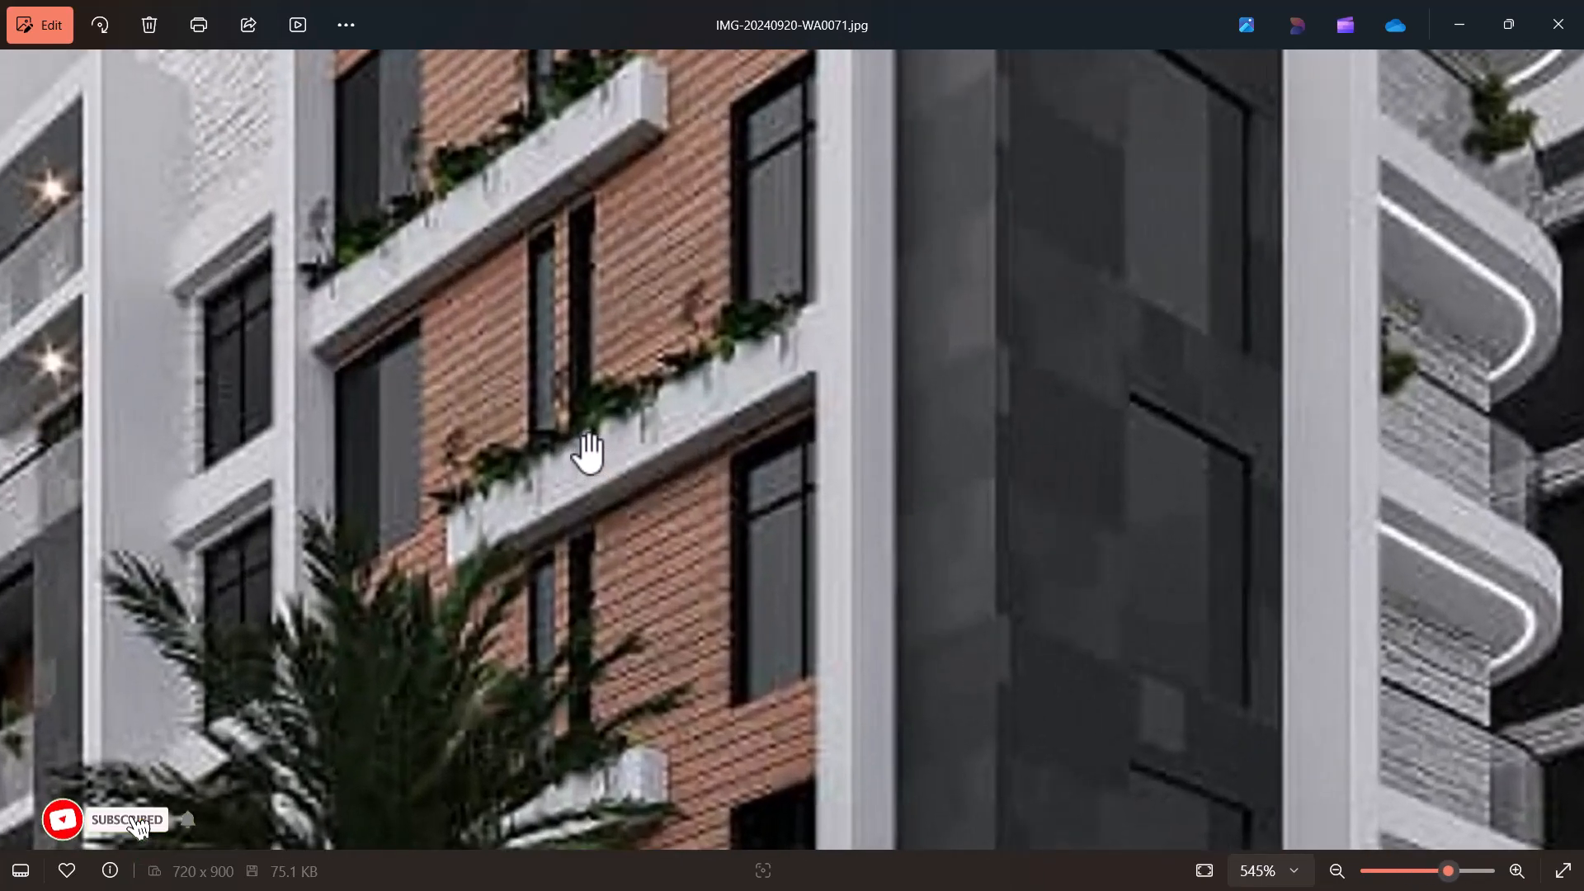
pyautogui.scroll(-13, 592, 495)
# Examine the front facade in IMG-20240920-WA0072.jpg and return to the AutoCAD drawing.
pyautogui.press('Right')
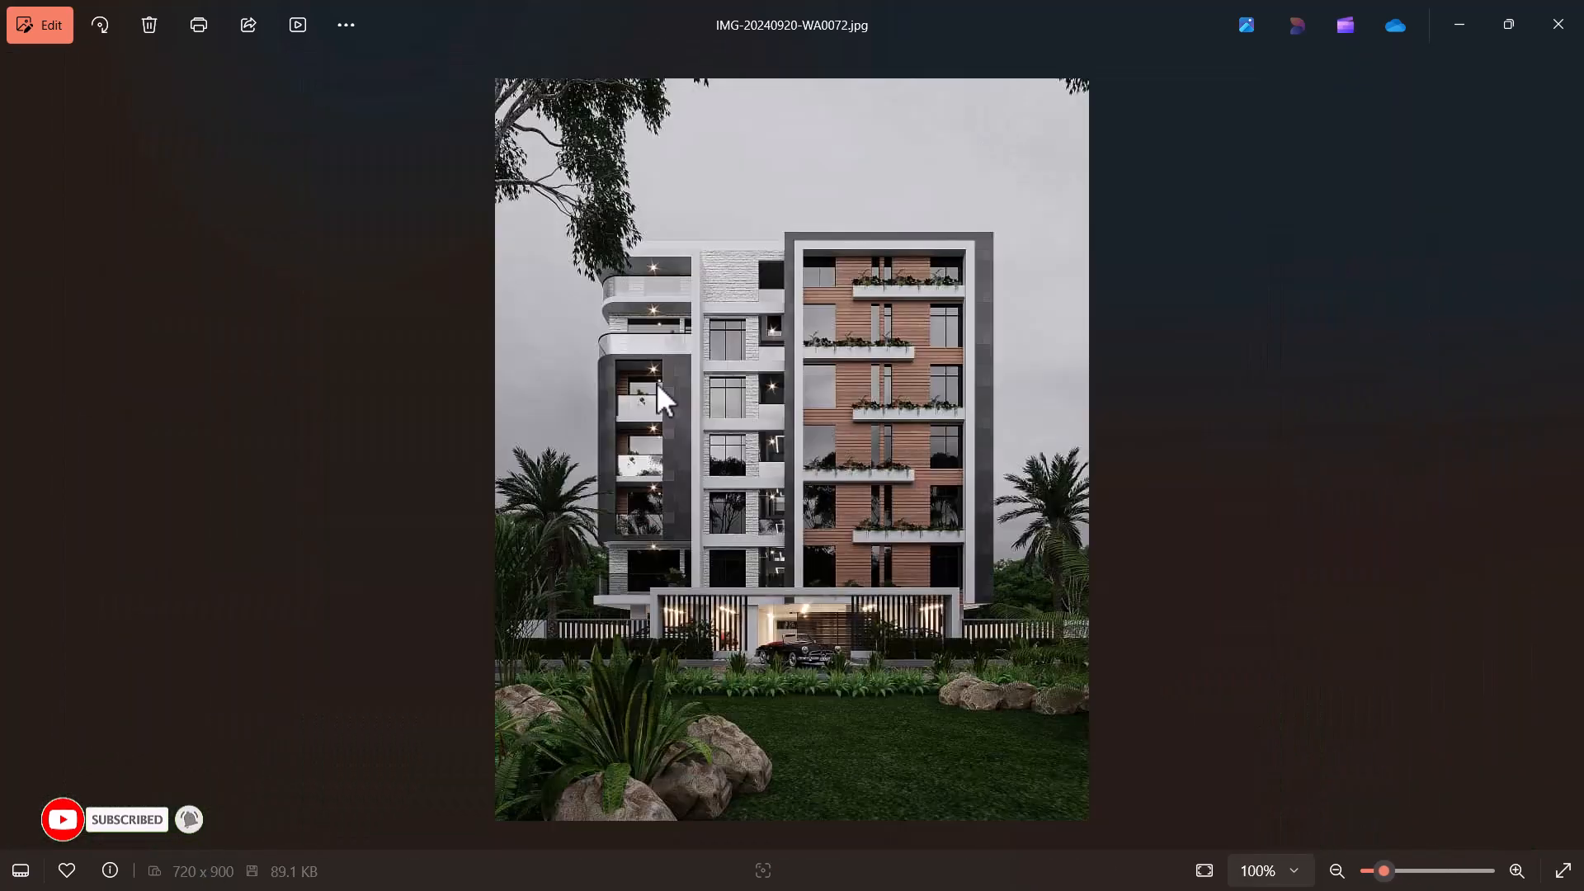
pyautogui.scroll(2, 781, 427)
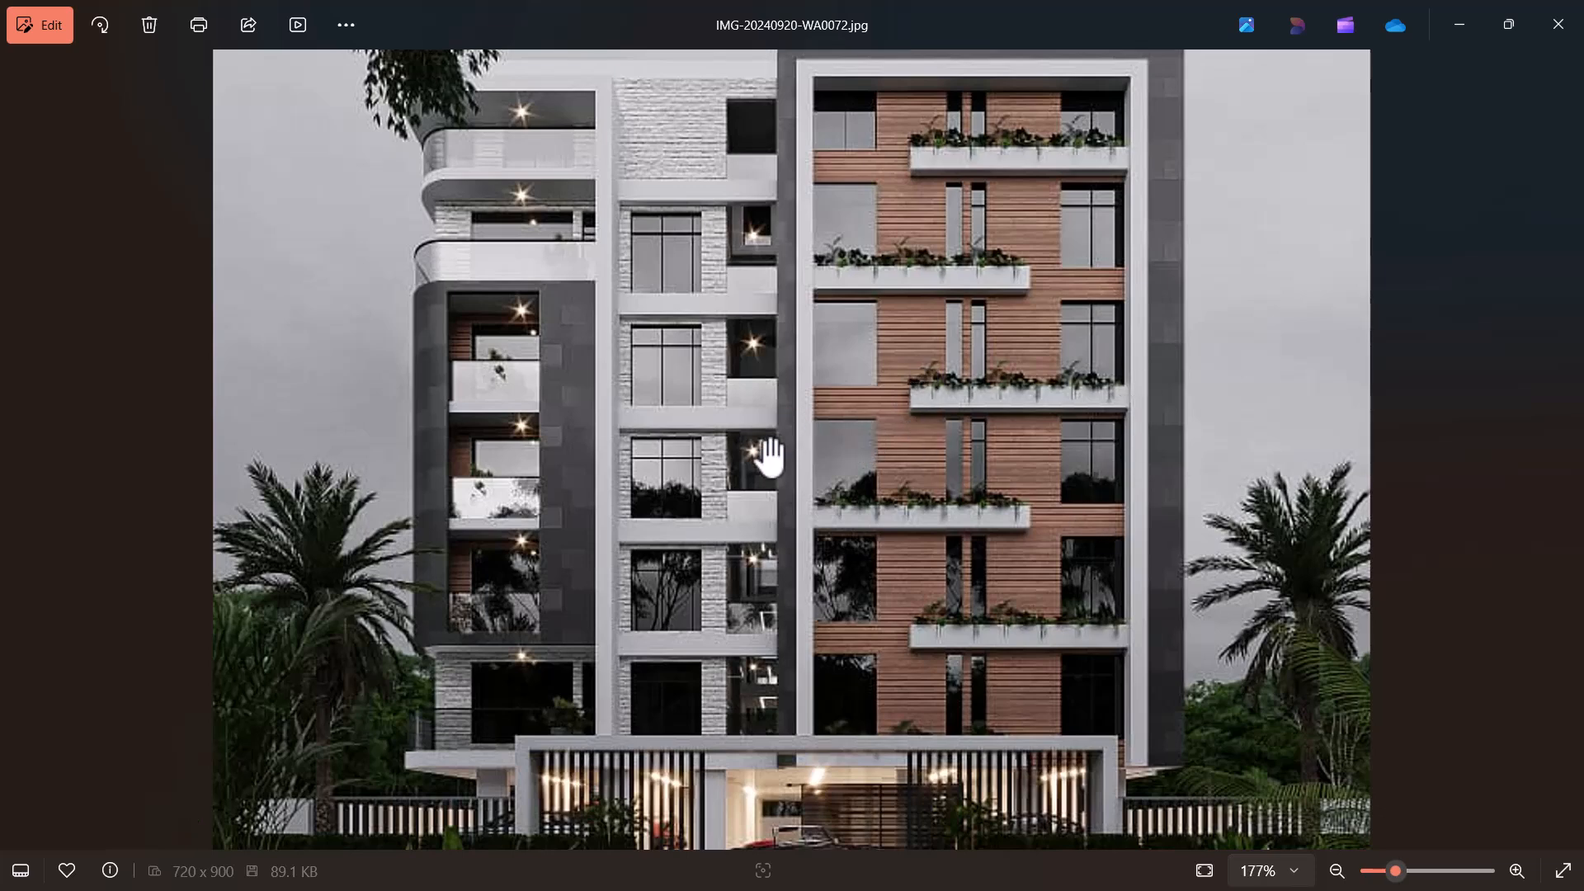
pyautogui.scroll(-1, 771, 453)
pyautogui.click(1455, 39)
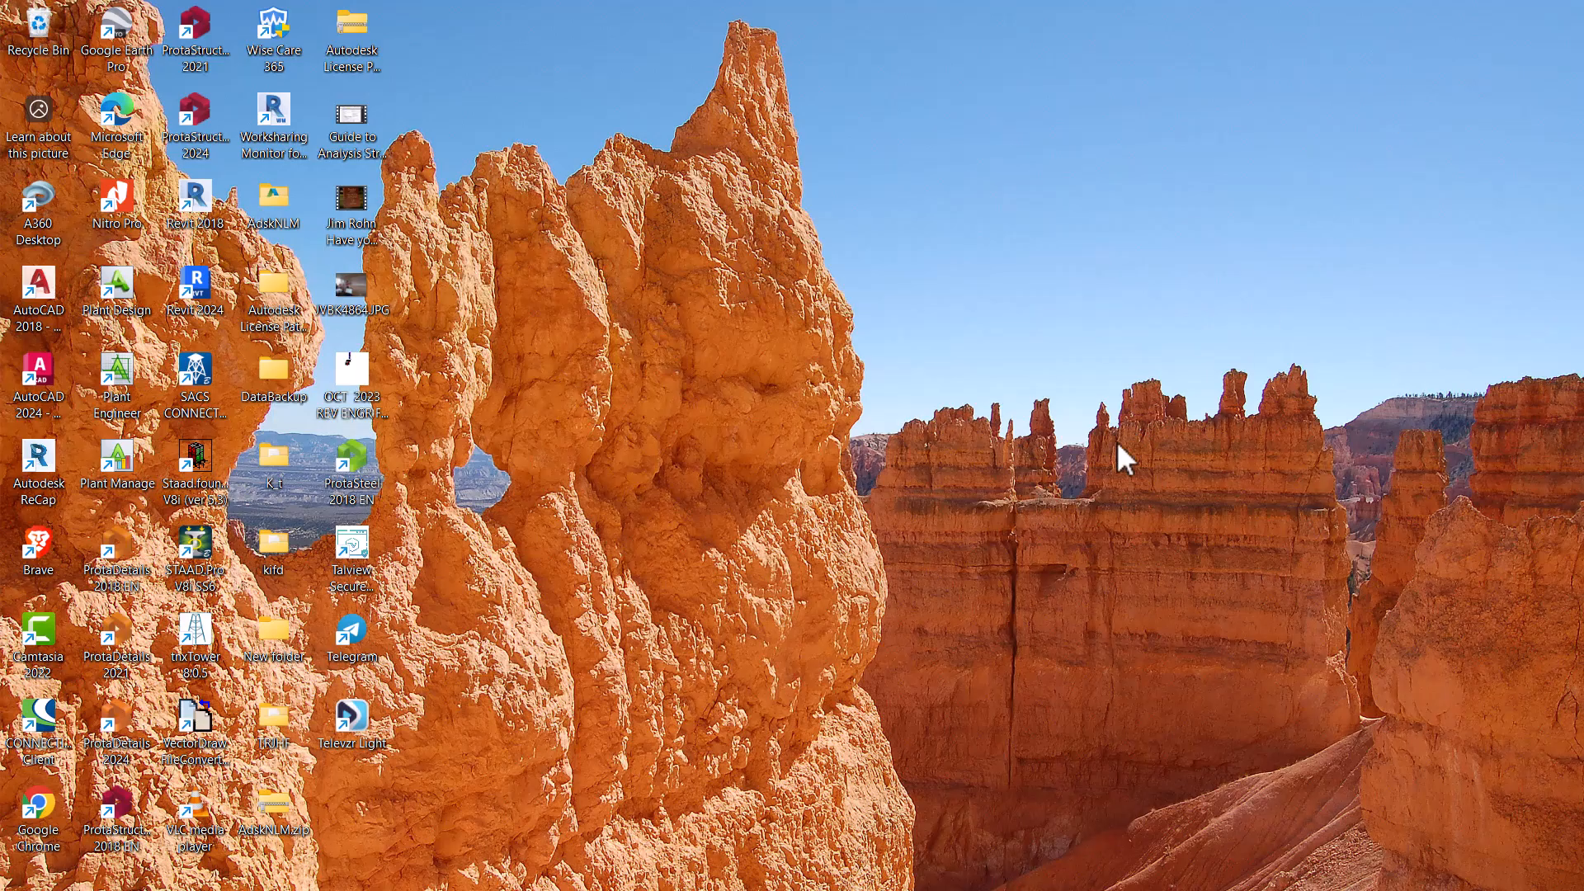
pyautogui.click(798, 866)
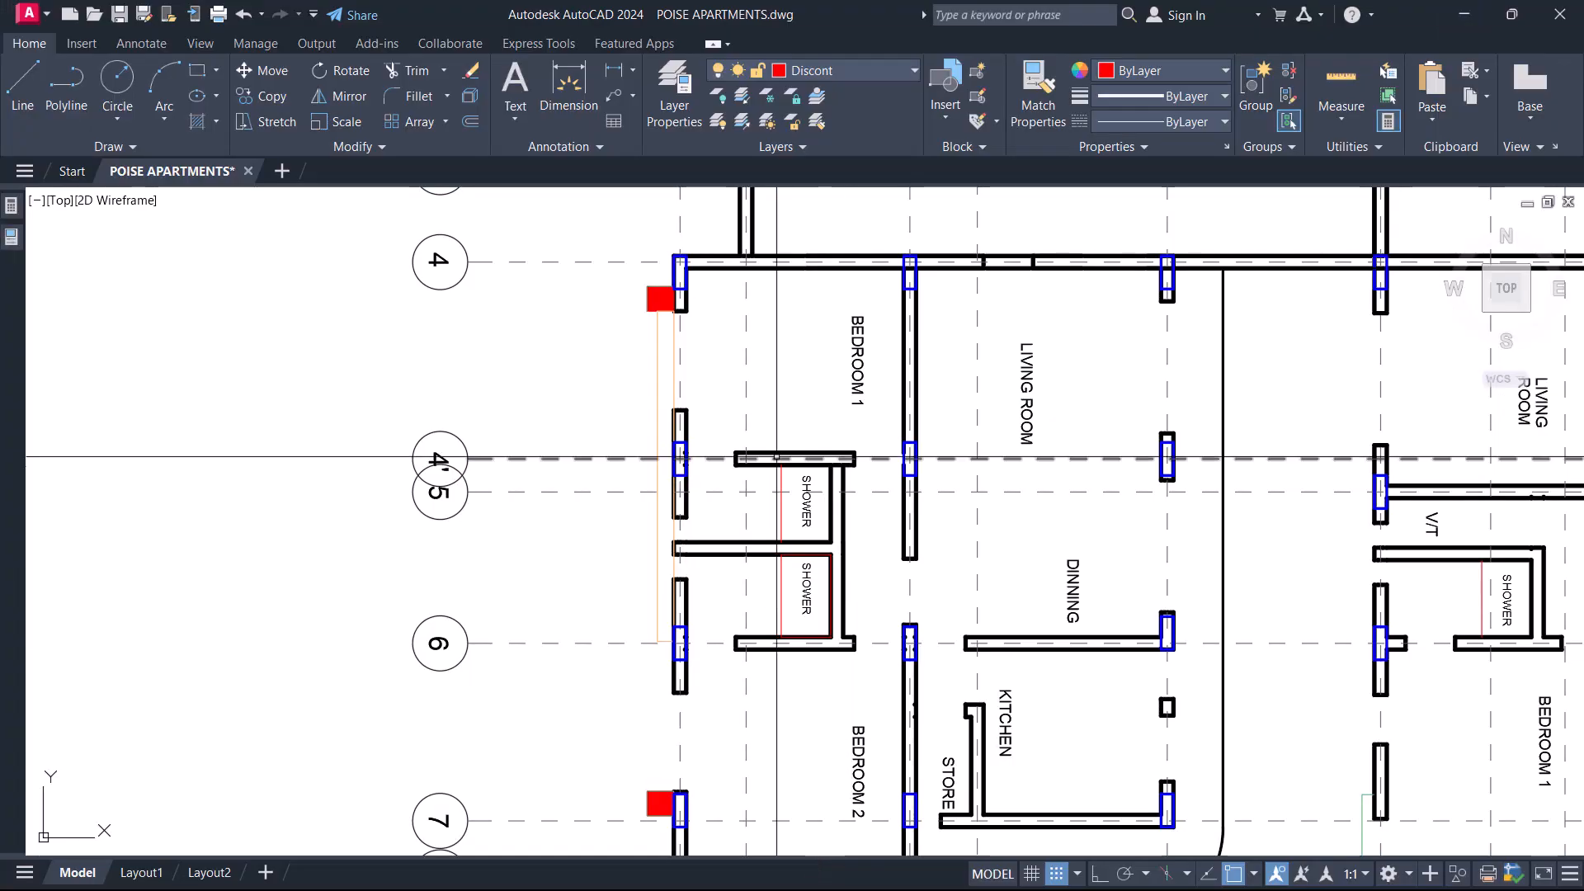
# Try to match the projecting outline outside Bedroom 1 to the properties of the adjacent outer wall line.
pyautogui.scroll(5, 764, 451)
pyautogui.write('ma')
pyautogui.press('Return')
pyautogui.scroll(3, 848, 288)
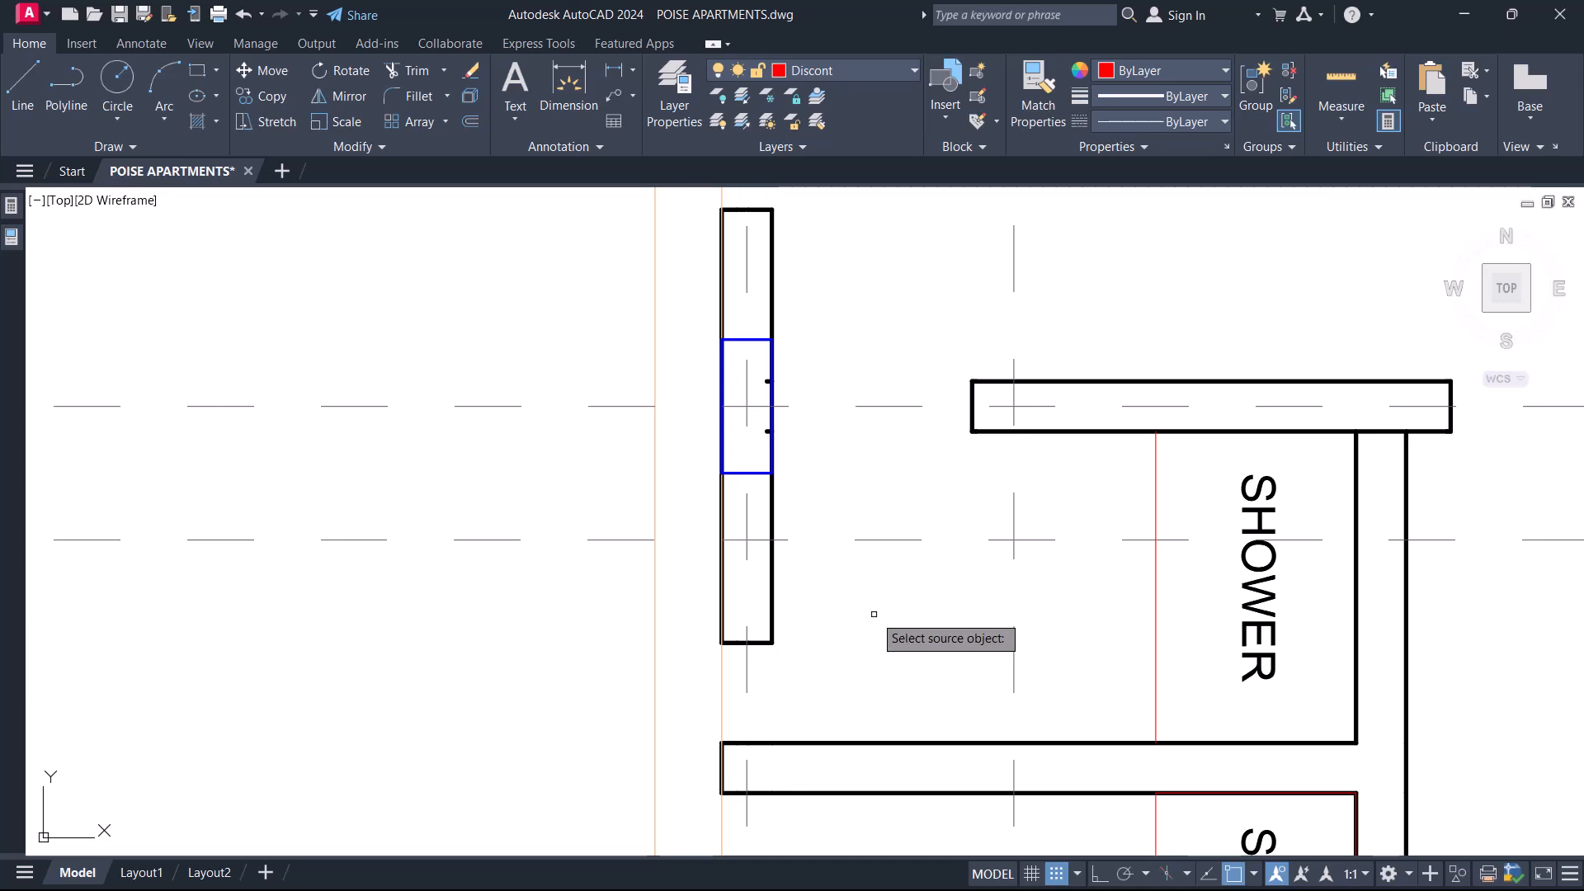
pyautogui.moveTo(794, 633); pyautogui.dragTo(859, 636, button='middle')
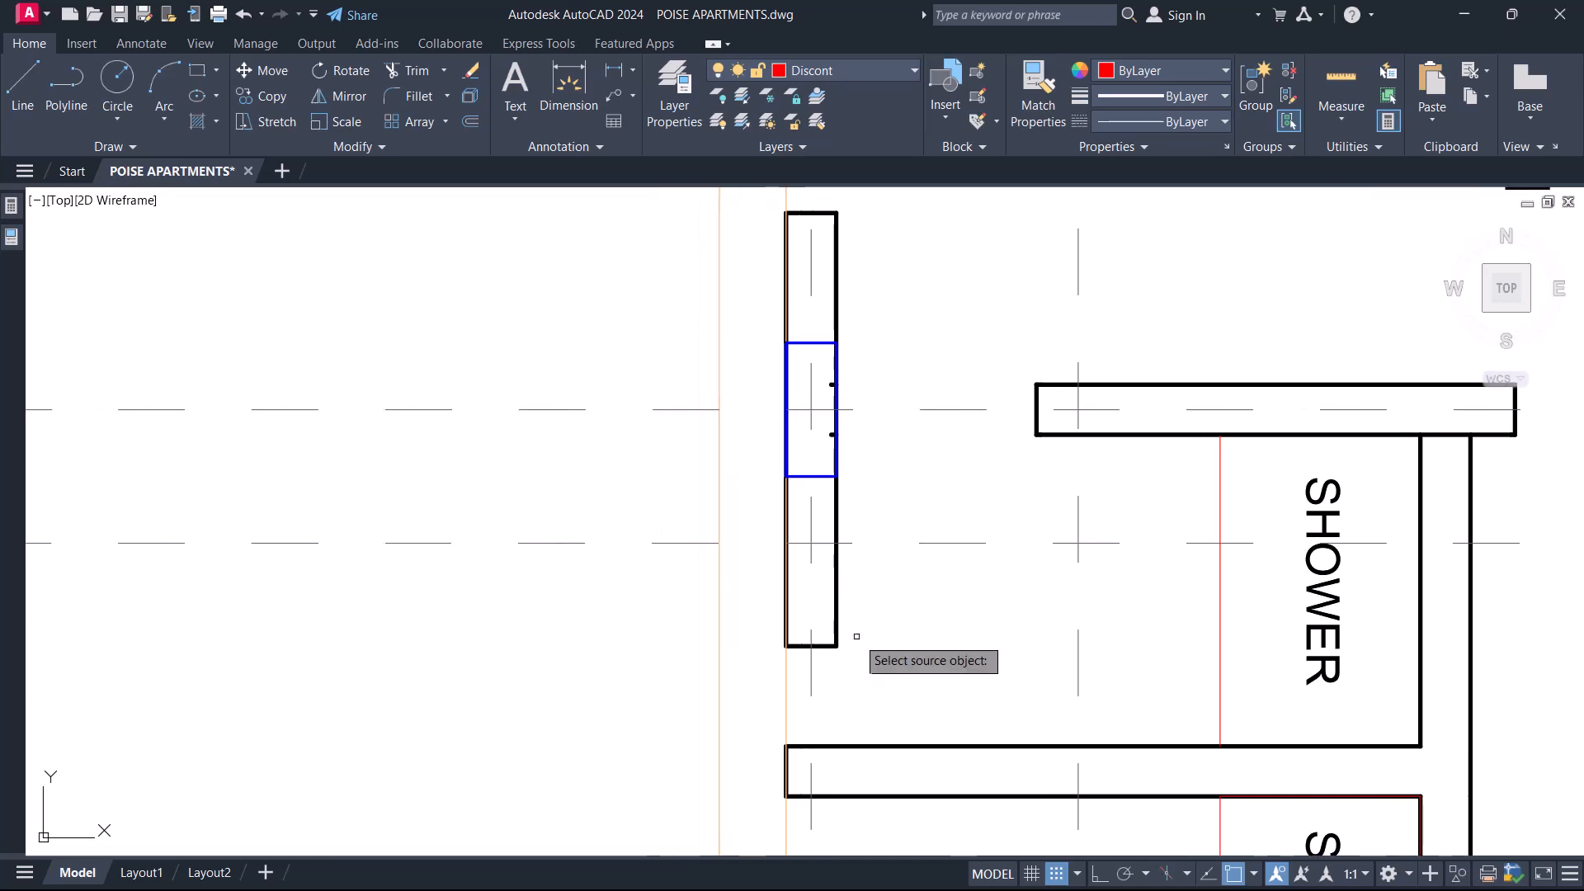
pyautogui.scroll(4, 846, 640)
pyautogui.click(819, 600)
pyautogui.scroll(-6, 862, 577)
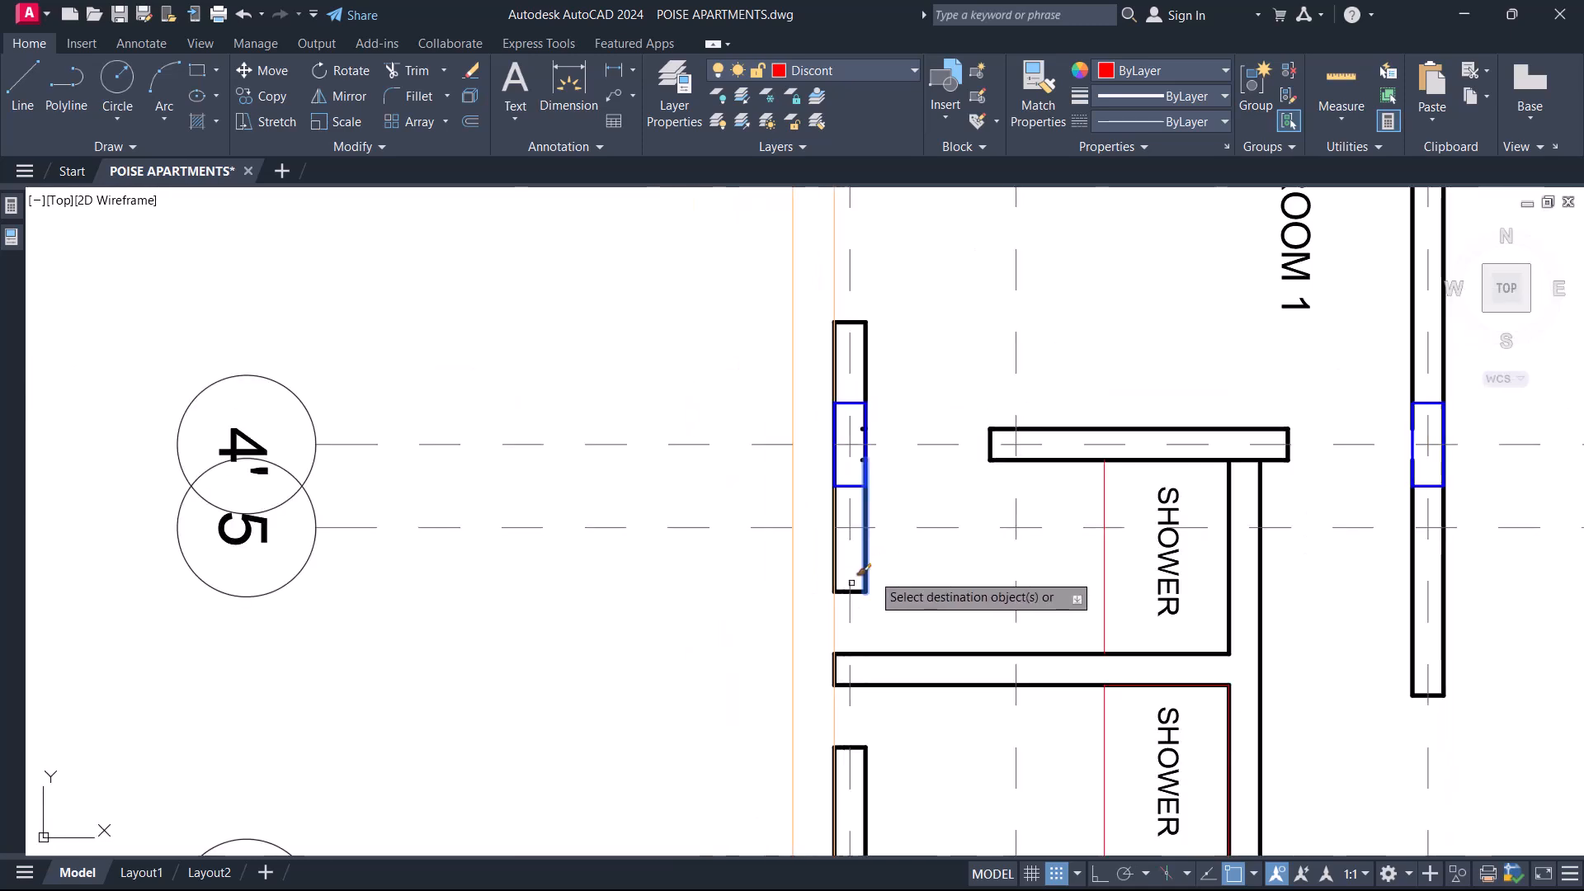
pyautogui.click(814, 583)
pyautogui.click(757, 572)
pyautogui.press('Escape')
# Explode the projecting outline outside the Bedroom 1 outer wall into separate lines.
pyautogui.click(813, 589)
pyautogui.click(725, 549)
pyautogui.write('x')
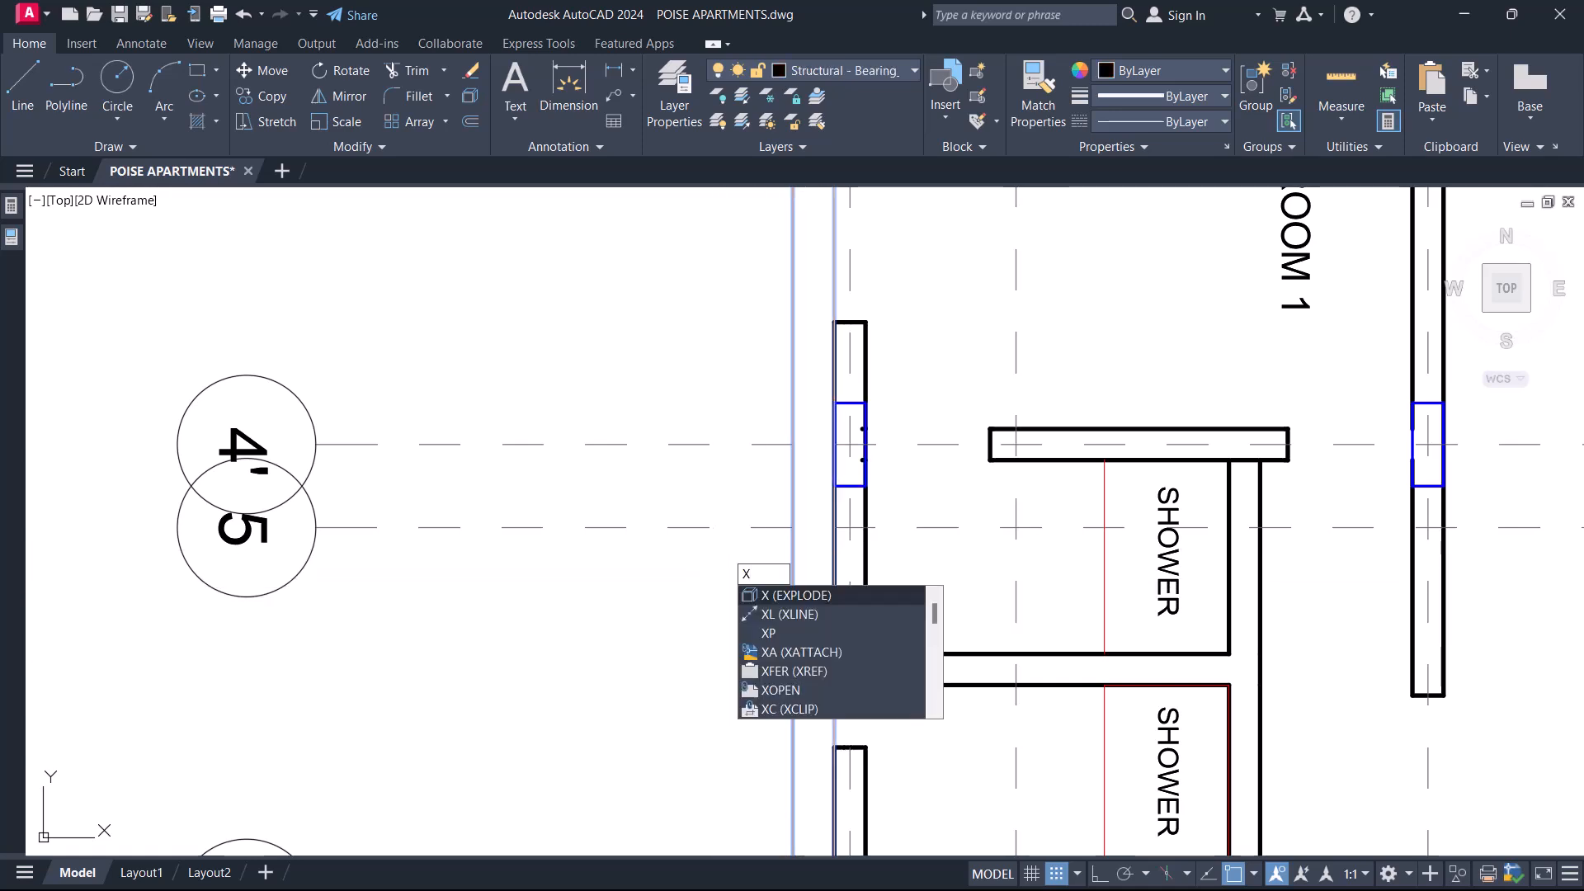
pyautogui.press('Return')
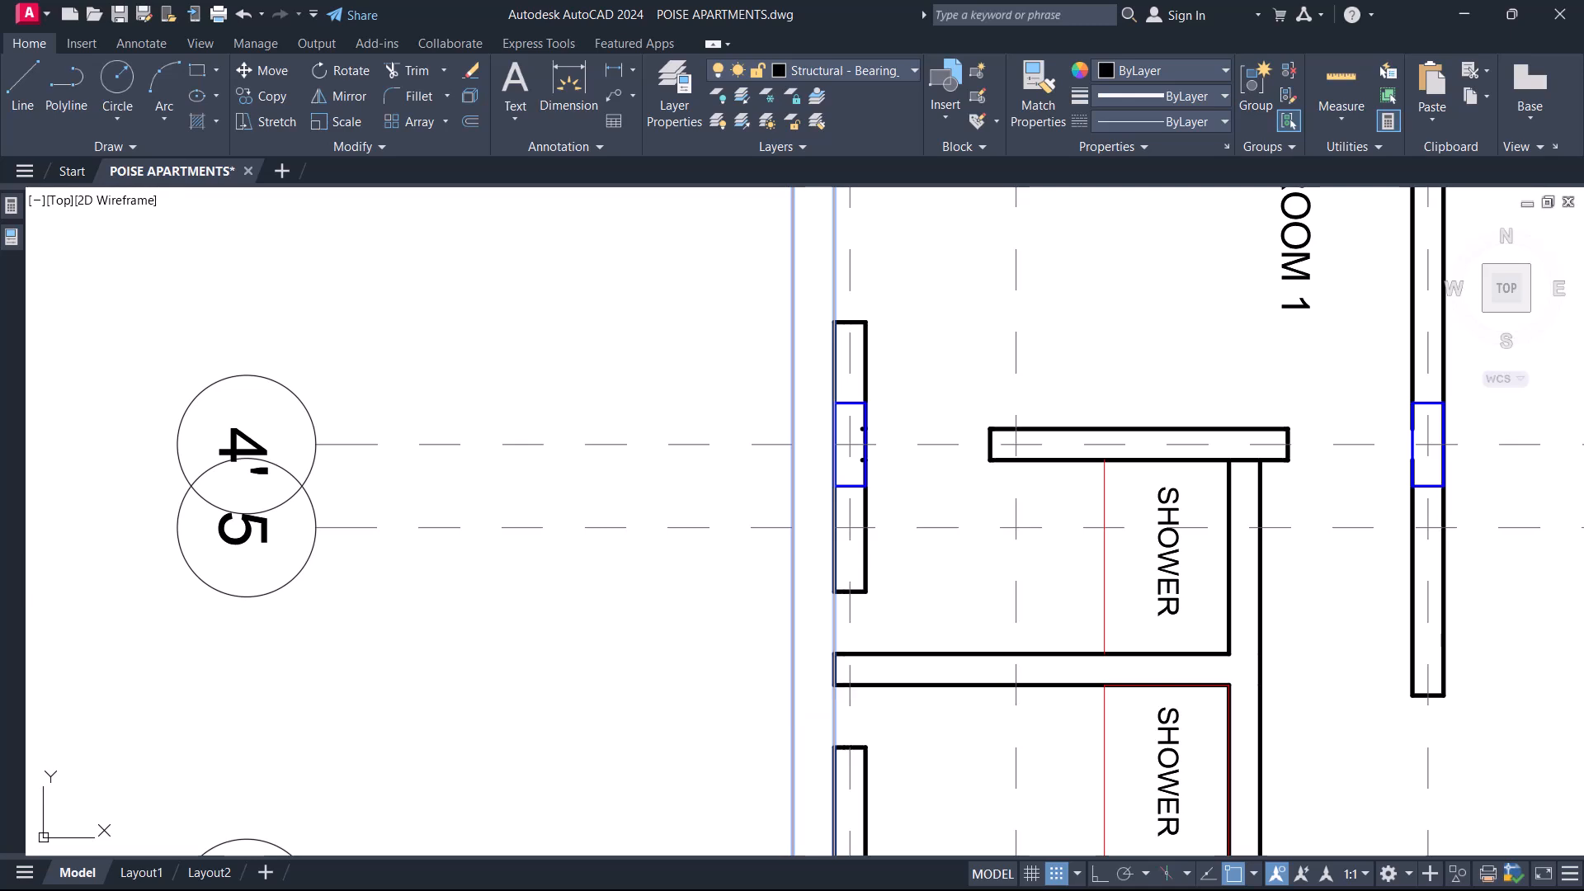
# Match the projection's outer line and its end line at gridline 6 to the properties of the outer wall line.
pyautogui.write('ma')
pyautogui.press('Return')
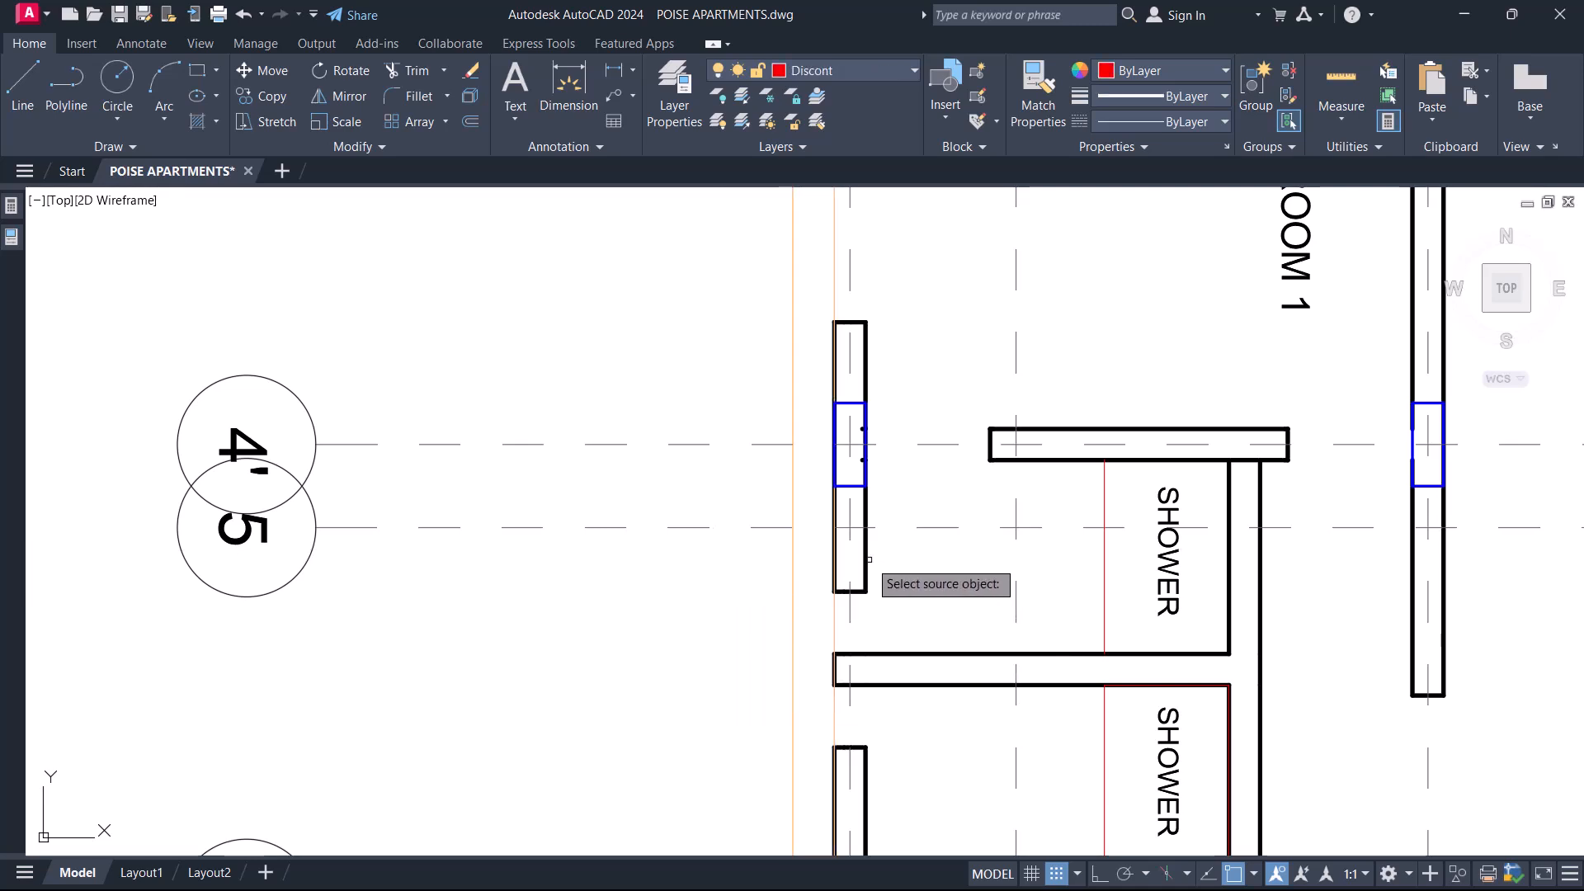
pyautogui.scroll(-4, 701, 561)
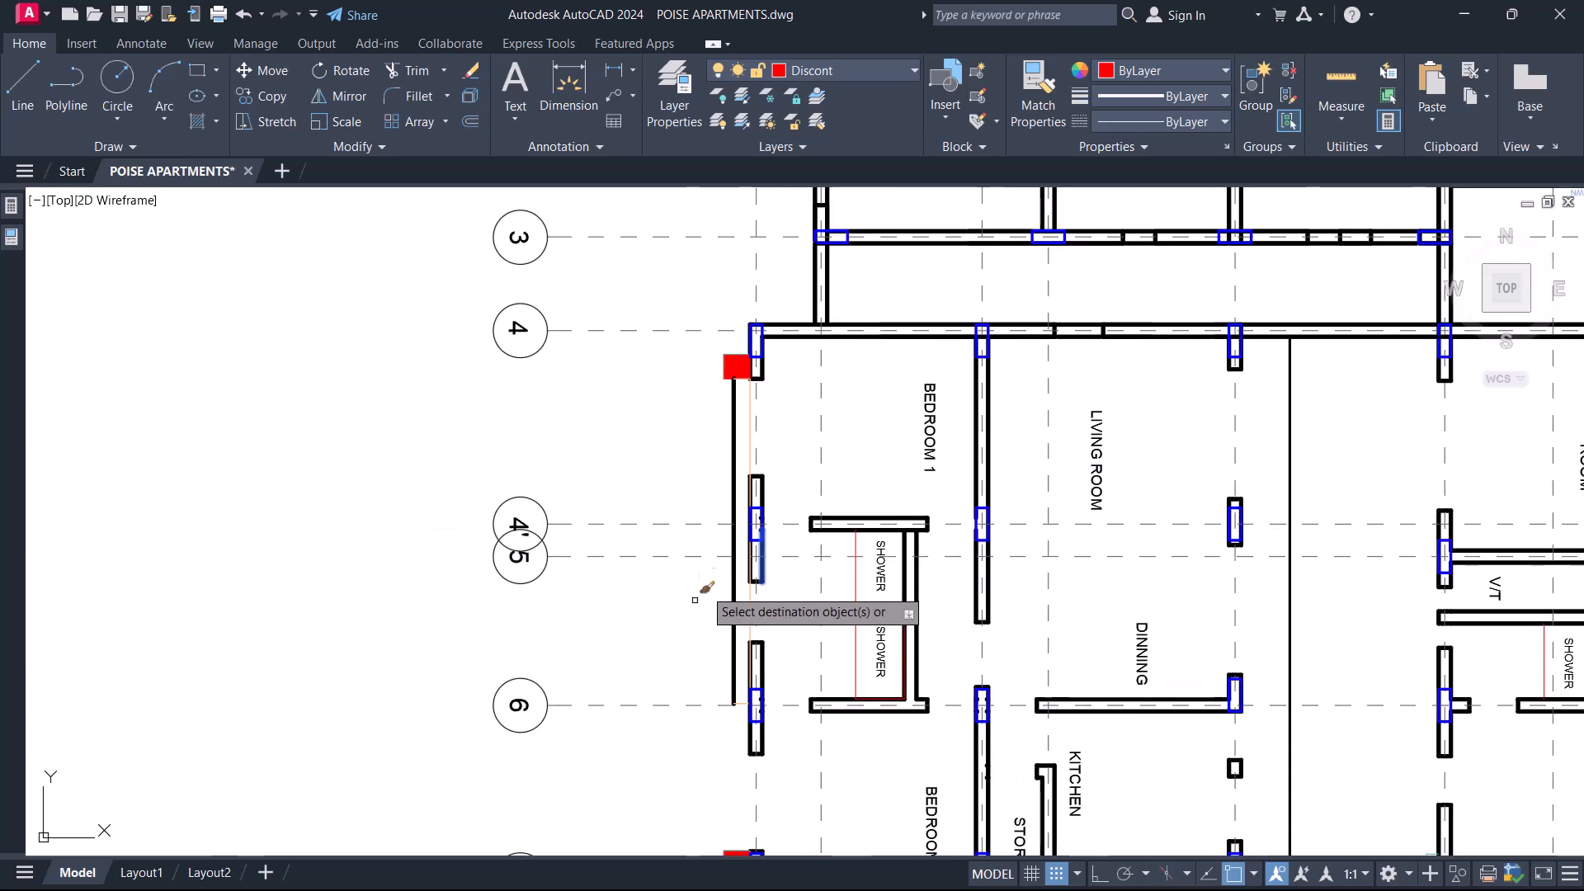
pyautogui.scroll(8, 847, 623)
pyautogui.click(955, 644)
# Delete the red hatch at the projection's corner near gridline 4.
pyautogui.scroll(-4, 899, 592)
pyautogui.moveTo(905, 399); pyautogui.dragTo(876, 680, button='middle')
pyautogui.moveTo(910, 369); pyautogui.dragTo(903, 684, button='middle')
pyautogui.moveTo(912, 210); pyautogui.dragTo(873, 746, button='middle')
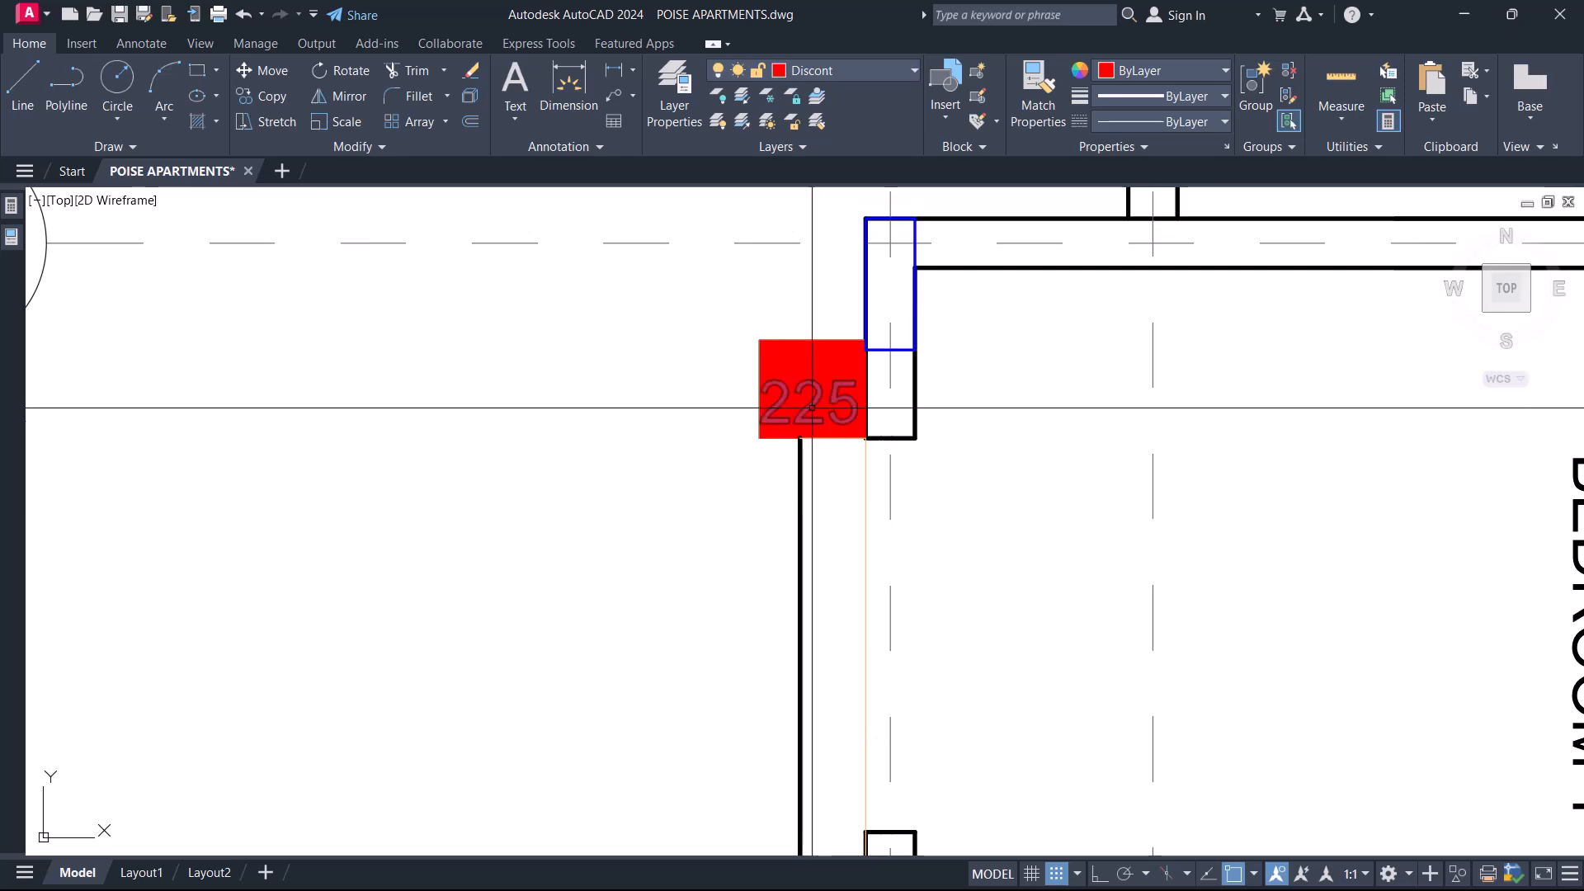
pyautogui.click(771, 453)
pyautogui.click(714, 365)
pyautogui.press('Delete')
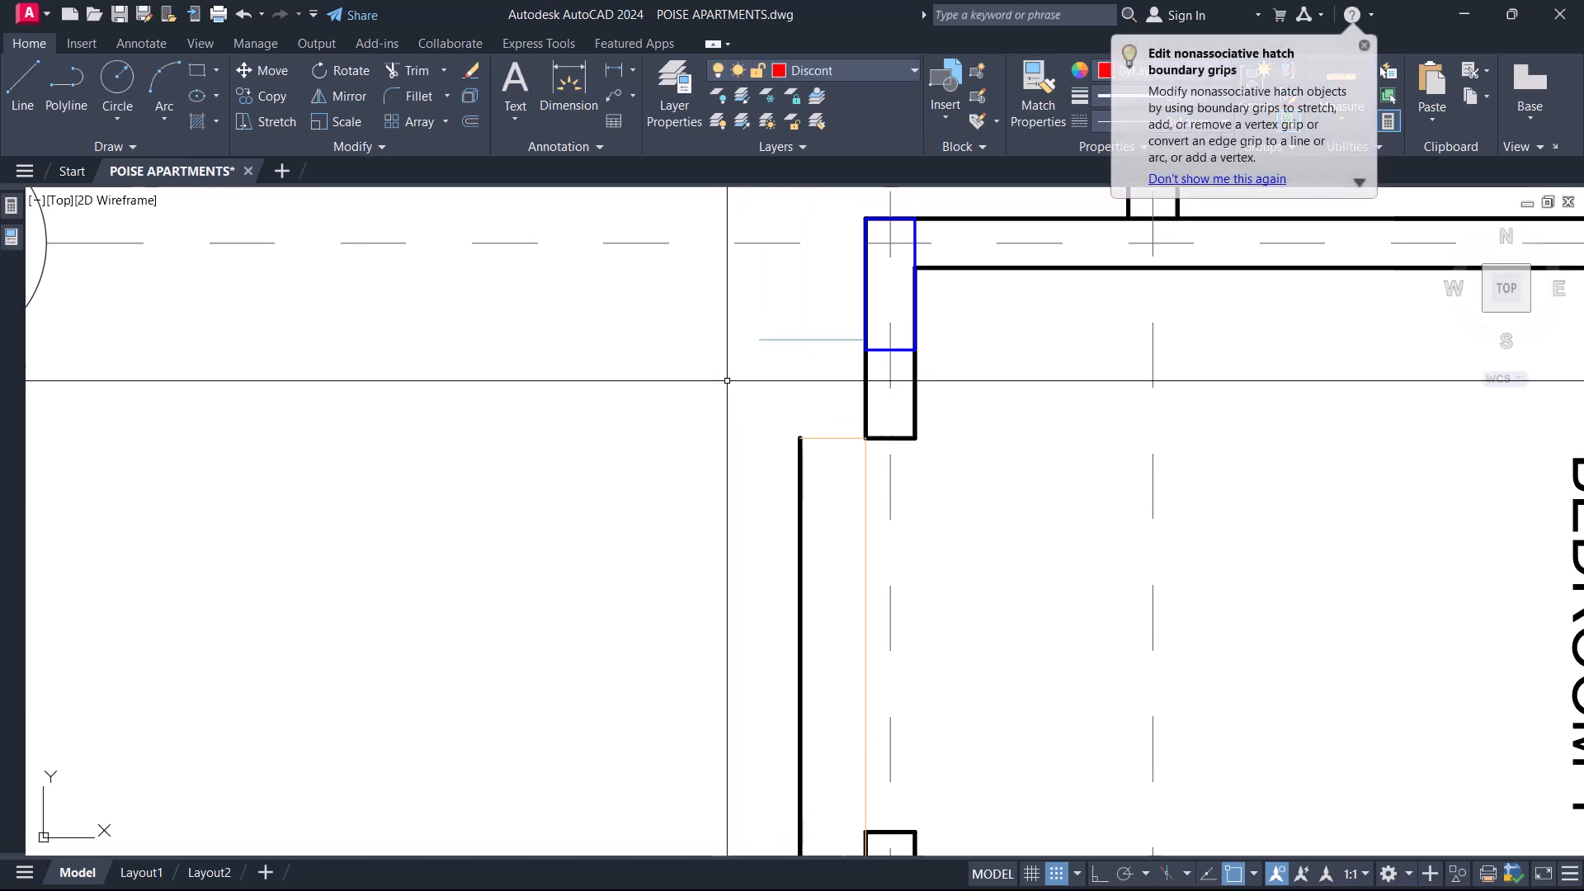
# Match the projection's end line near gridline 4 to the properties of its thick outer line.
pyautogui.write('ma')
pyautogui.press('Return')
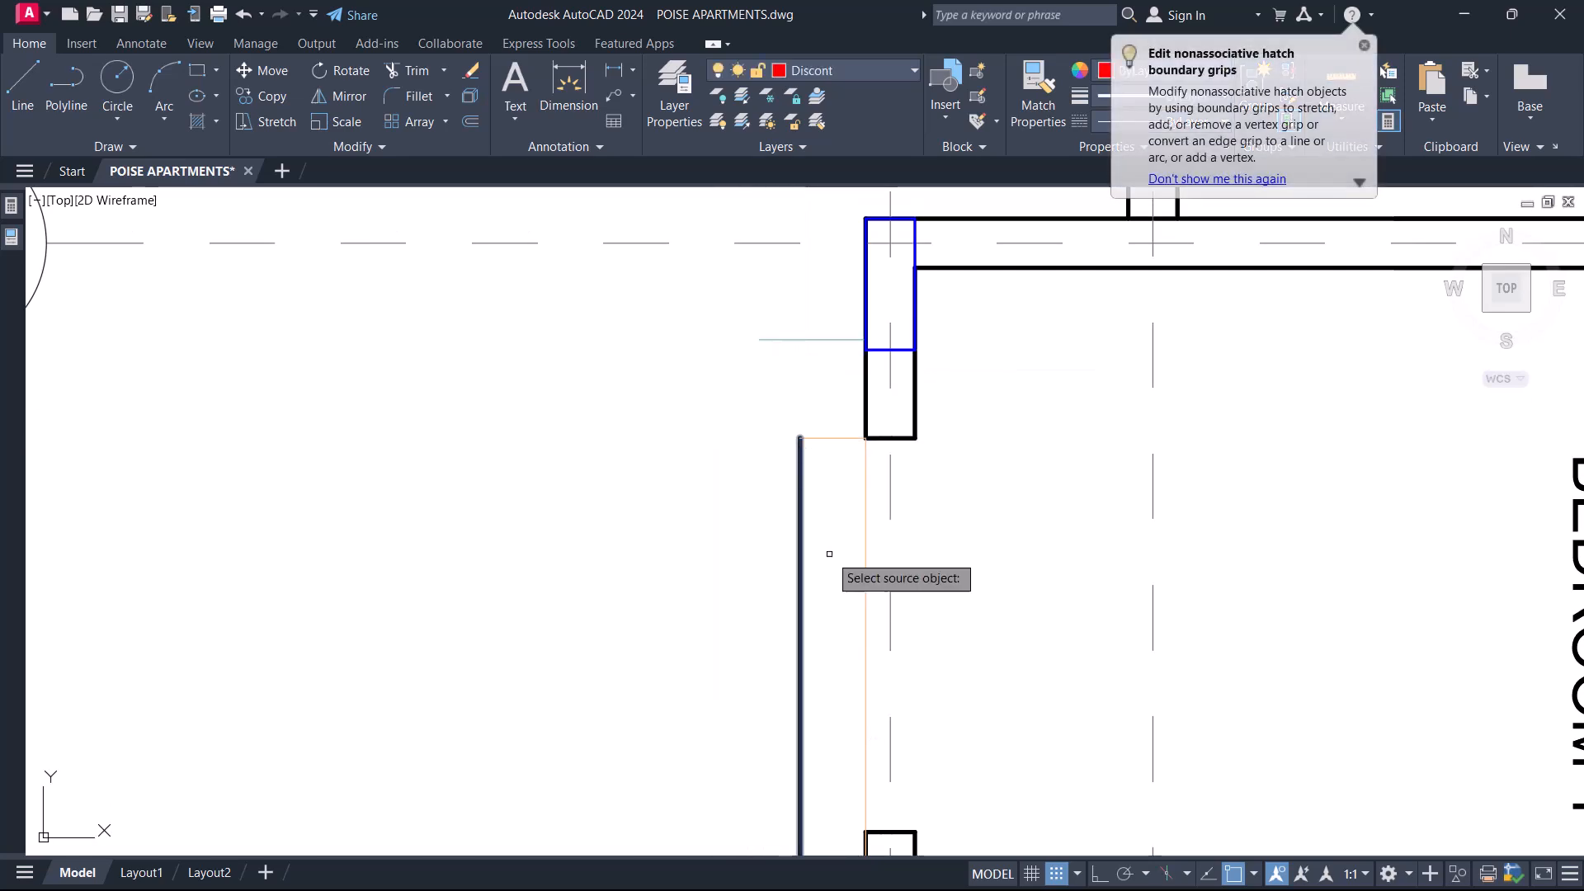
pyautogui.click(838, 478)
pyautogui.click(825, 401)
pyautogui.press('Return')
pyautogui.click(865, 464)
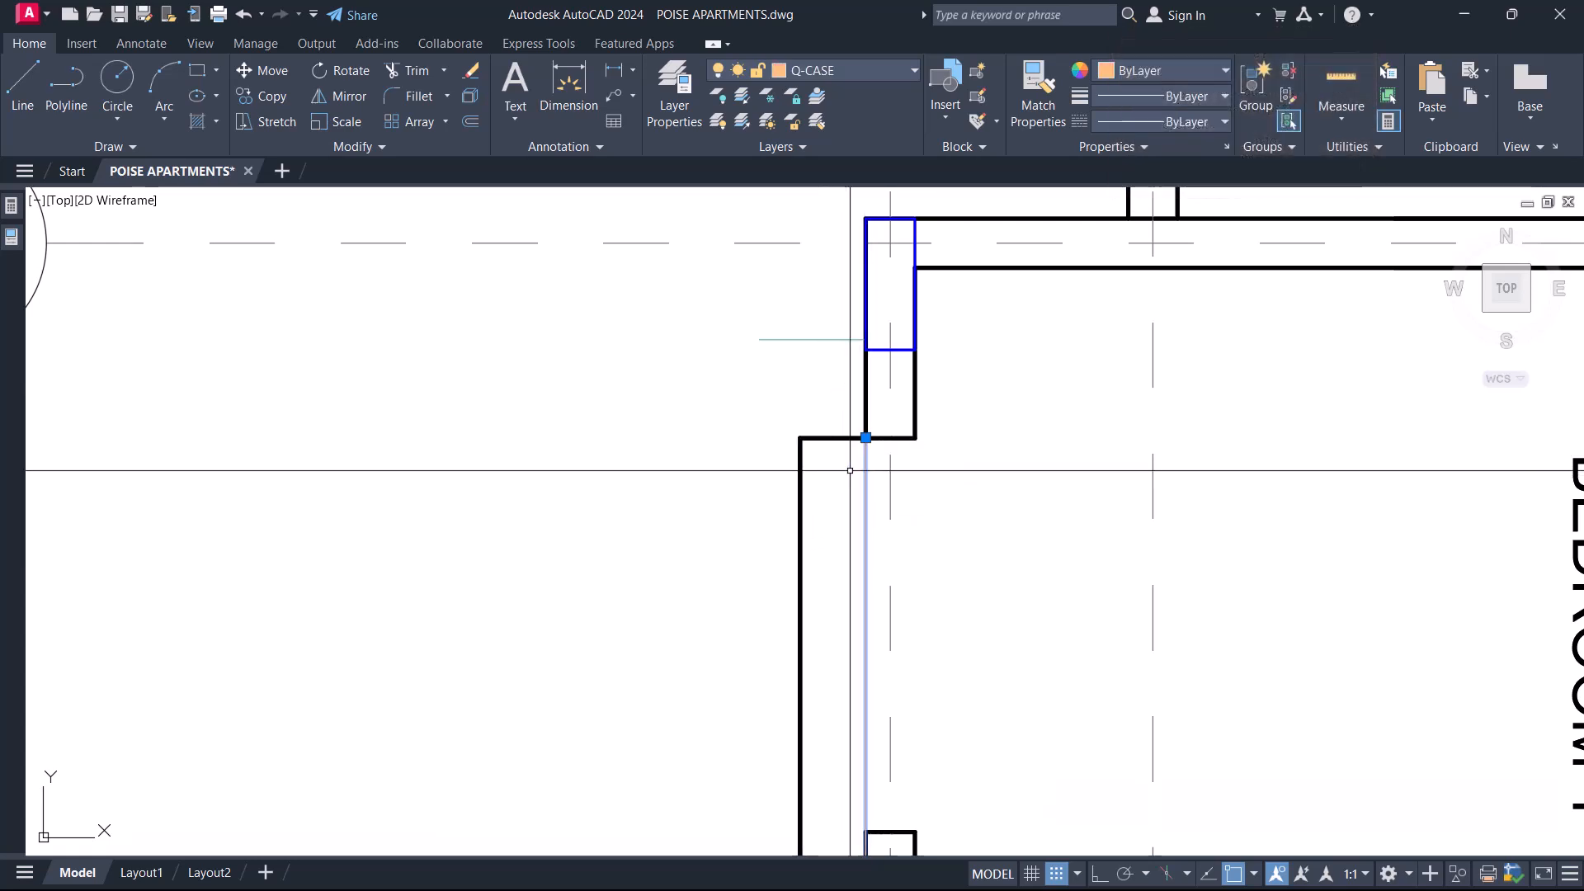
pyautogui.press('Escape')
# Delete the outer wall stub lines on the gridline 4 side of the column at gridline 4'.
pyautogui.scroll(-4, 852, 468)
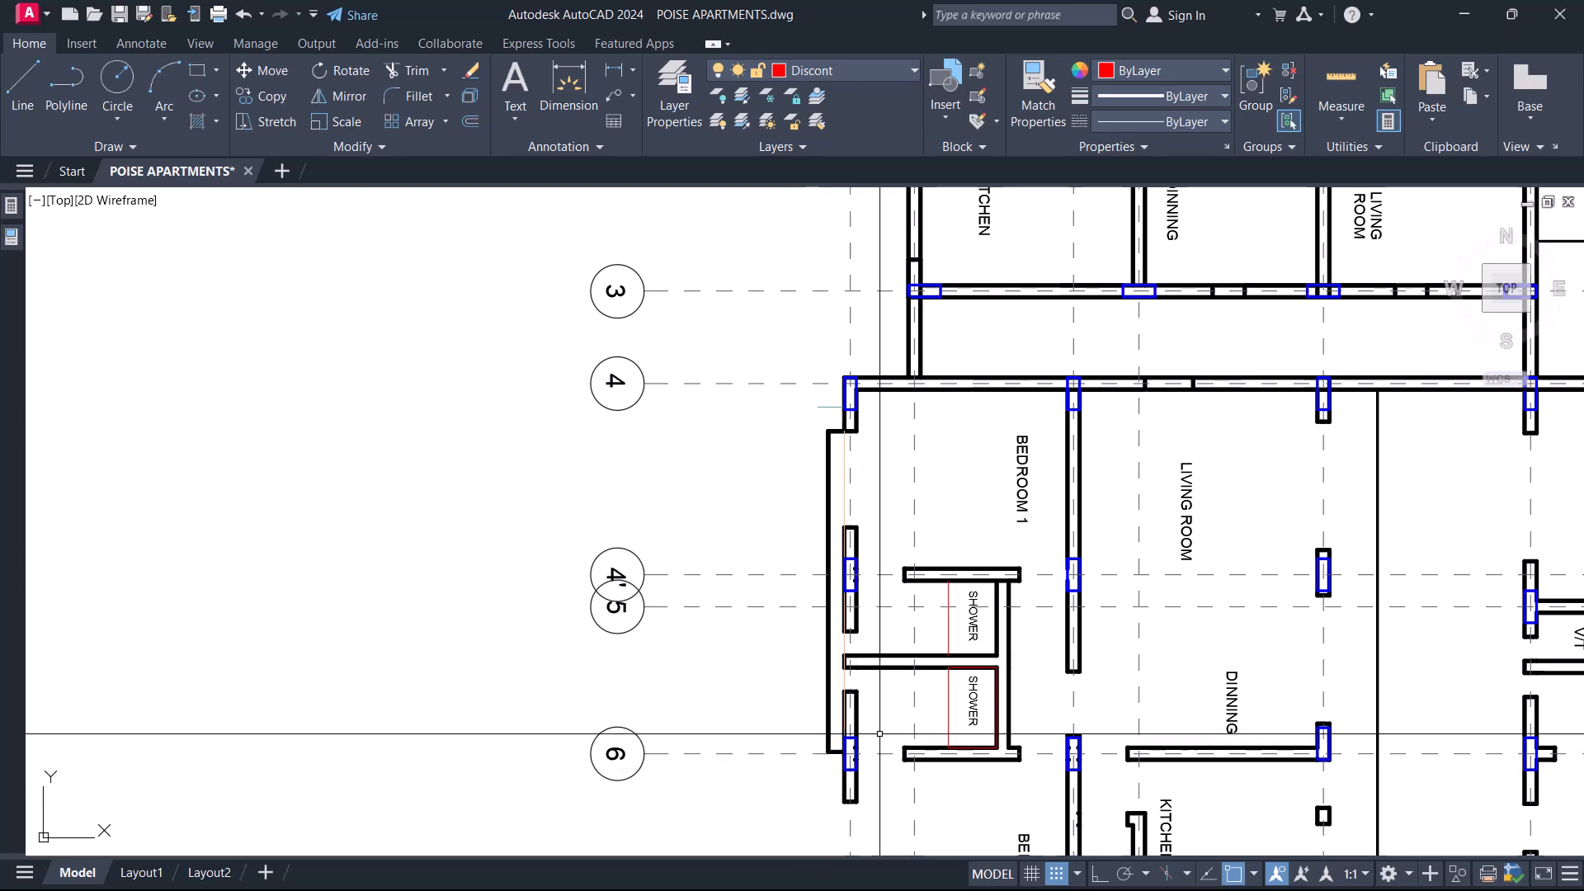
pyautogui.moveTo(879, 630); pyautogui.dragTo(857, 600, button='middle')
pyautogui.scroll(2, 829, 513)
pyautogui.scroll(-1, 858, 474)
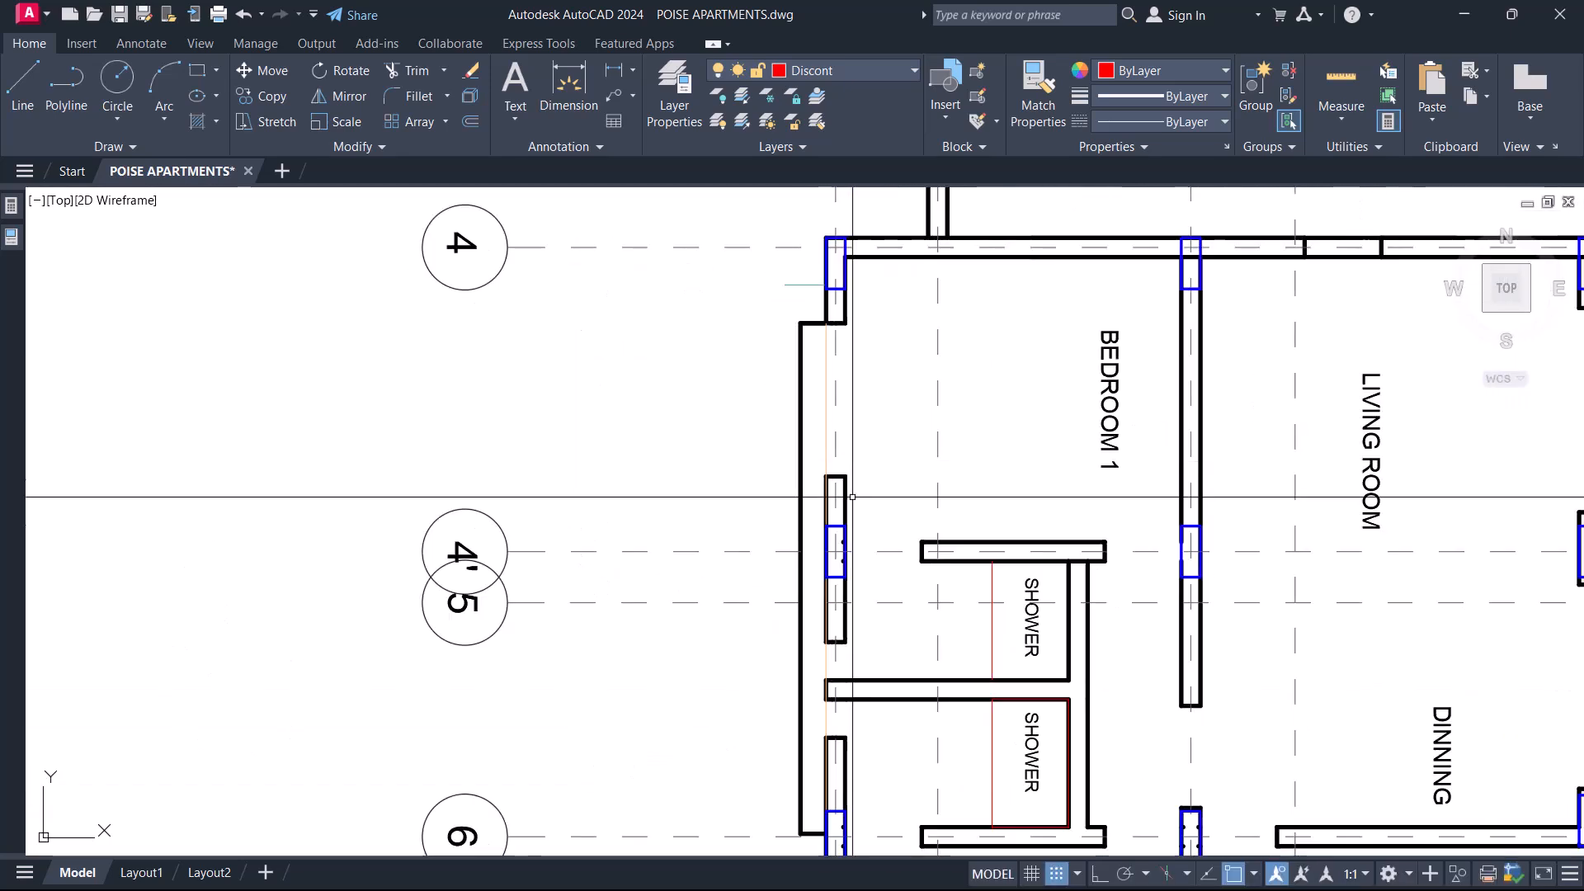
pyautogui.scroll(3, 864, 474)
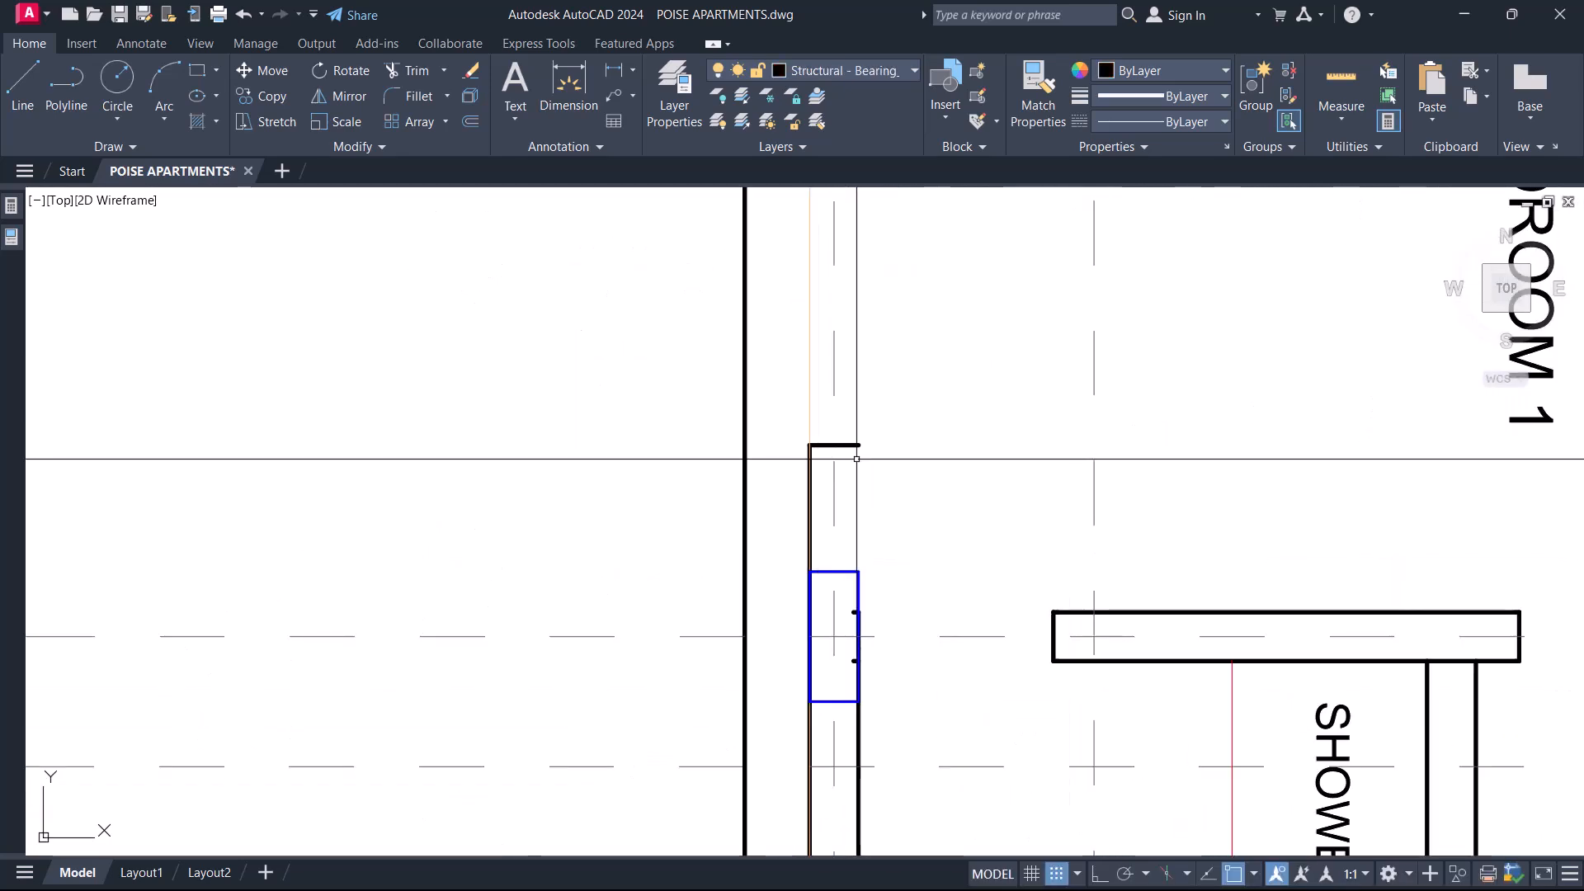
pyautogui.click(855, 445)
pyautogui.press('Delete')
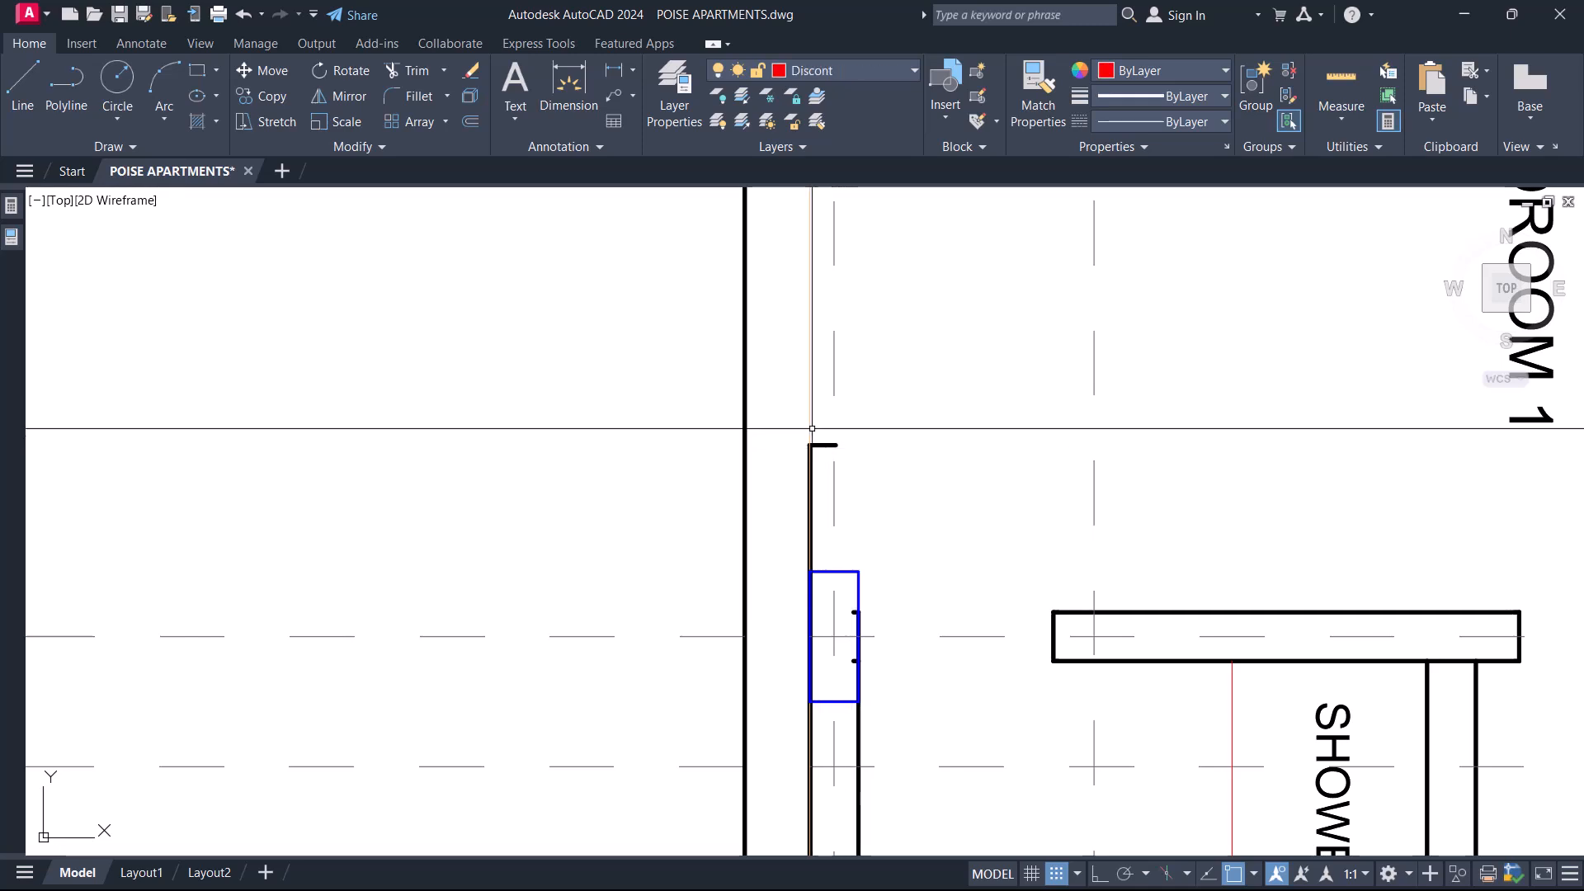
pyautogui.scroll(-4, 781, 429)
pyautogui.click(782, 430)
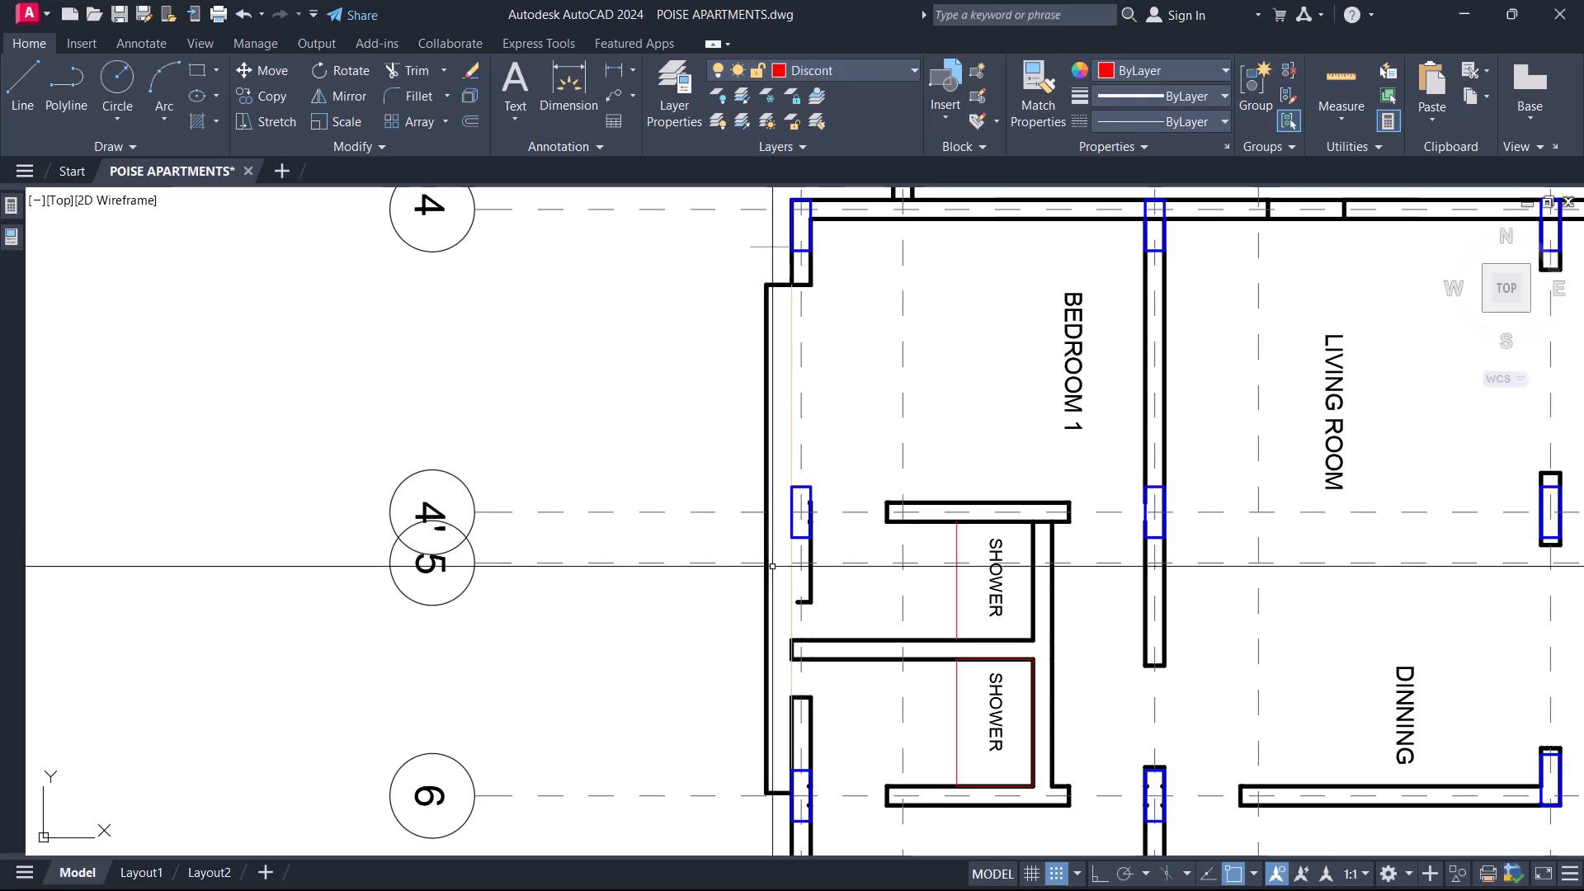
# Delete the remaining outer wall stub lines around and beyond the column at gridline 4', towards gridline 6.
pyautogui.scroll(2, 829, 467)
pyautogui.click(806, 337)
pyautogui.click(914, 545)
pyautogui.press('Delete')
pyautogui.scroll(-4, 895, 367)
# Delete the shower partition walls and SHOWER labels between gridlines 4' and 6.
pyautogui.moveTo(941, 481); pyautogui.dragTo(866, 525, button='middle')
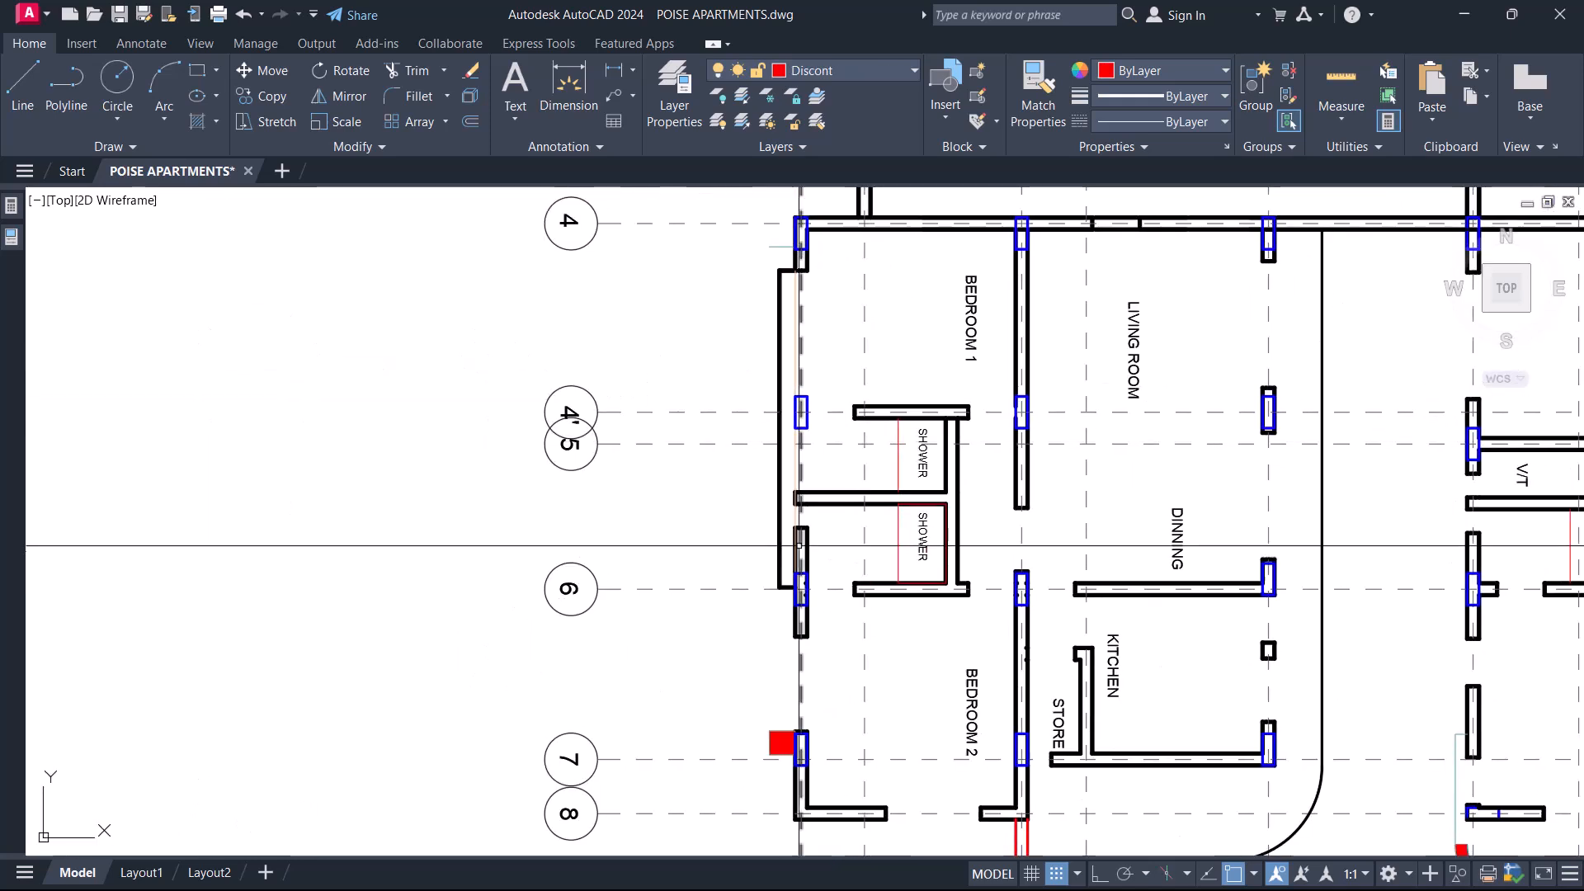
pyautogui.scroll(2, 924, 445)
pyautogui.scroll(2, 891, 508)
pyautogui.click(1053, 608)
pyautogui.click(937, 451)
pyautogui.press('Delete')
# Extend both gridline 4' wall lines to the column on the outer wall.
pyautogui.scroll(4, 660, 309)
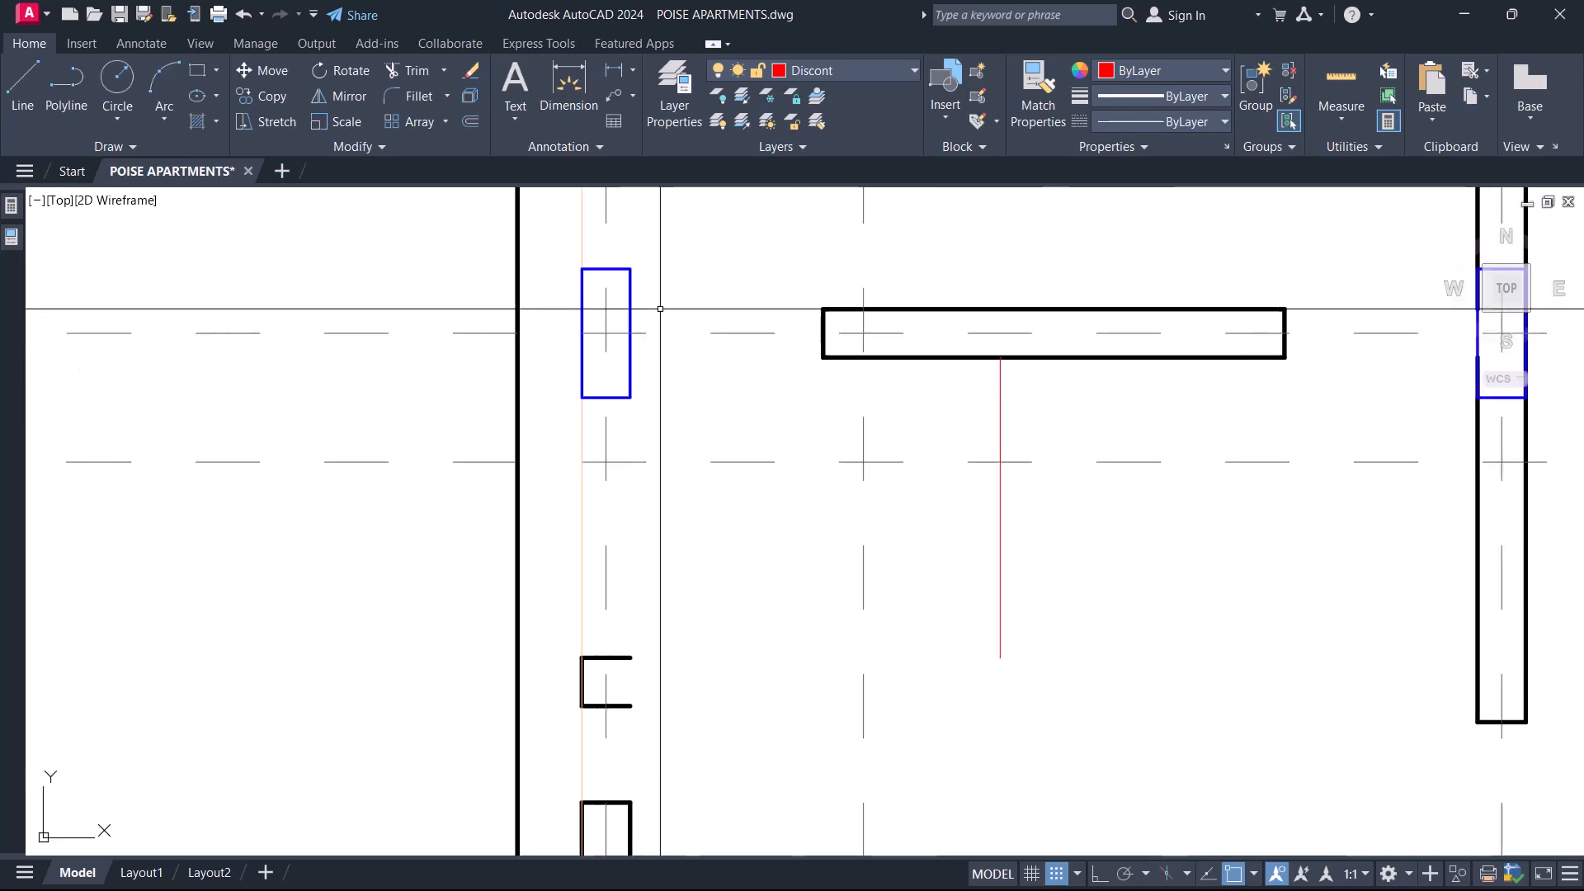
pyautogui.click(647, 389)
pyautogui.click(557, 411)
pyautogui.write('ex')
pyautogui.press('Return')
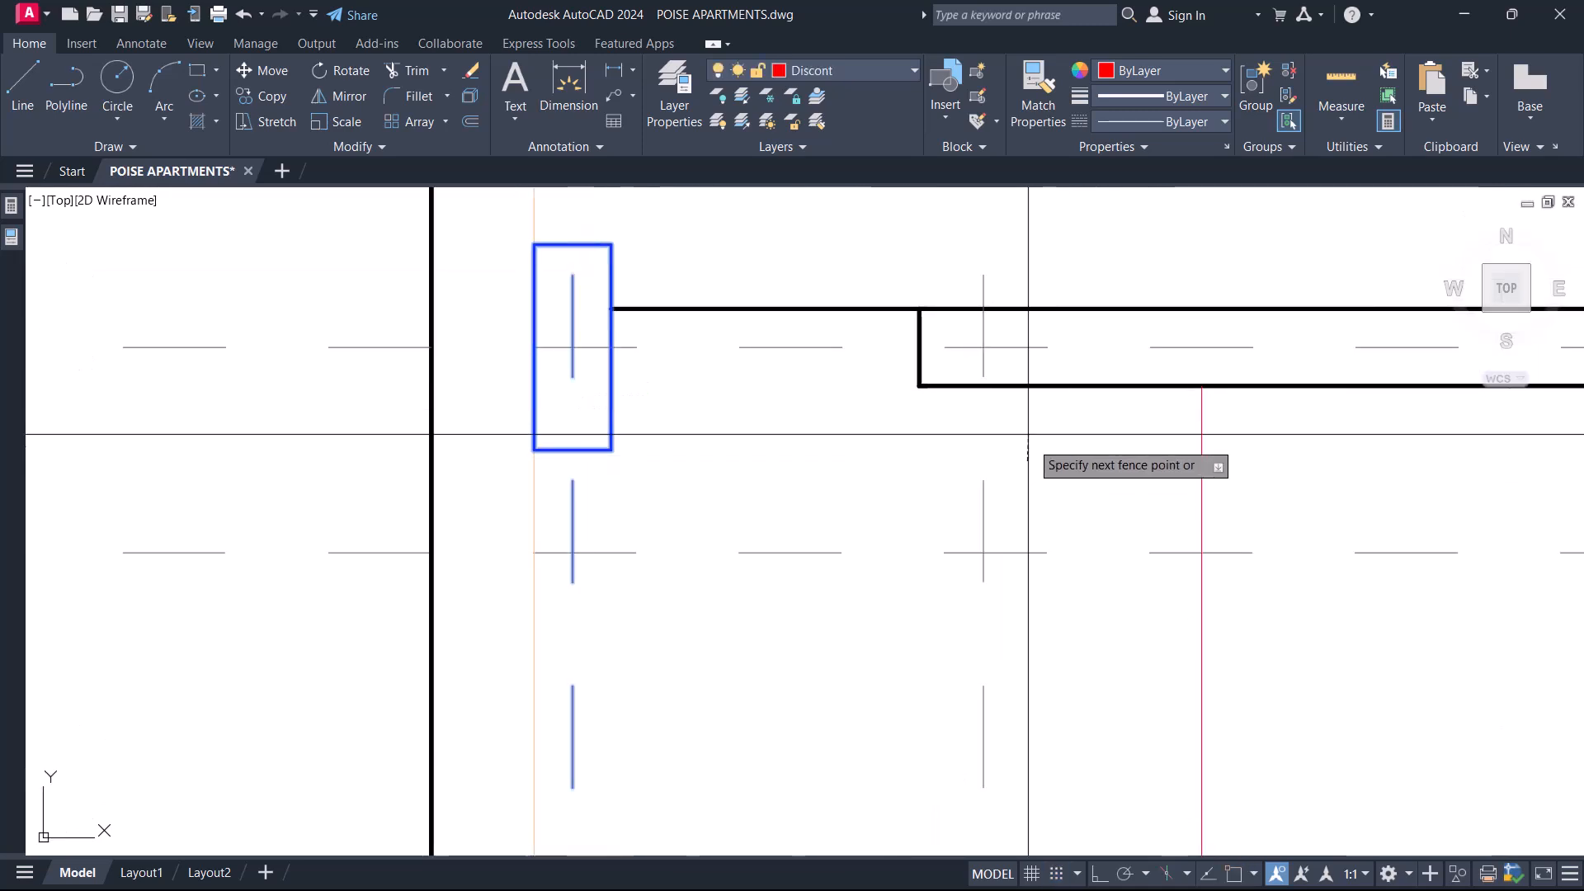
pyautogui.scroll(-5, 969, 429)
pyautogui.scroll(3, 984, 381)
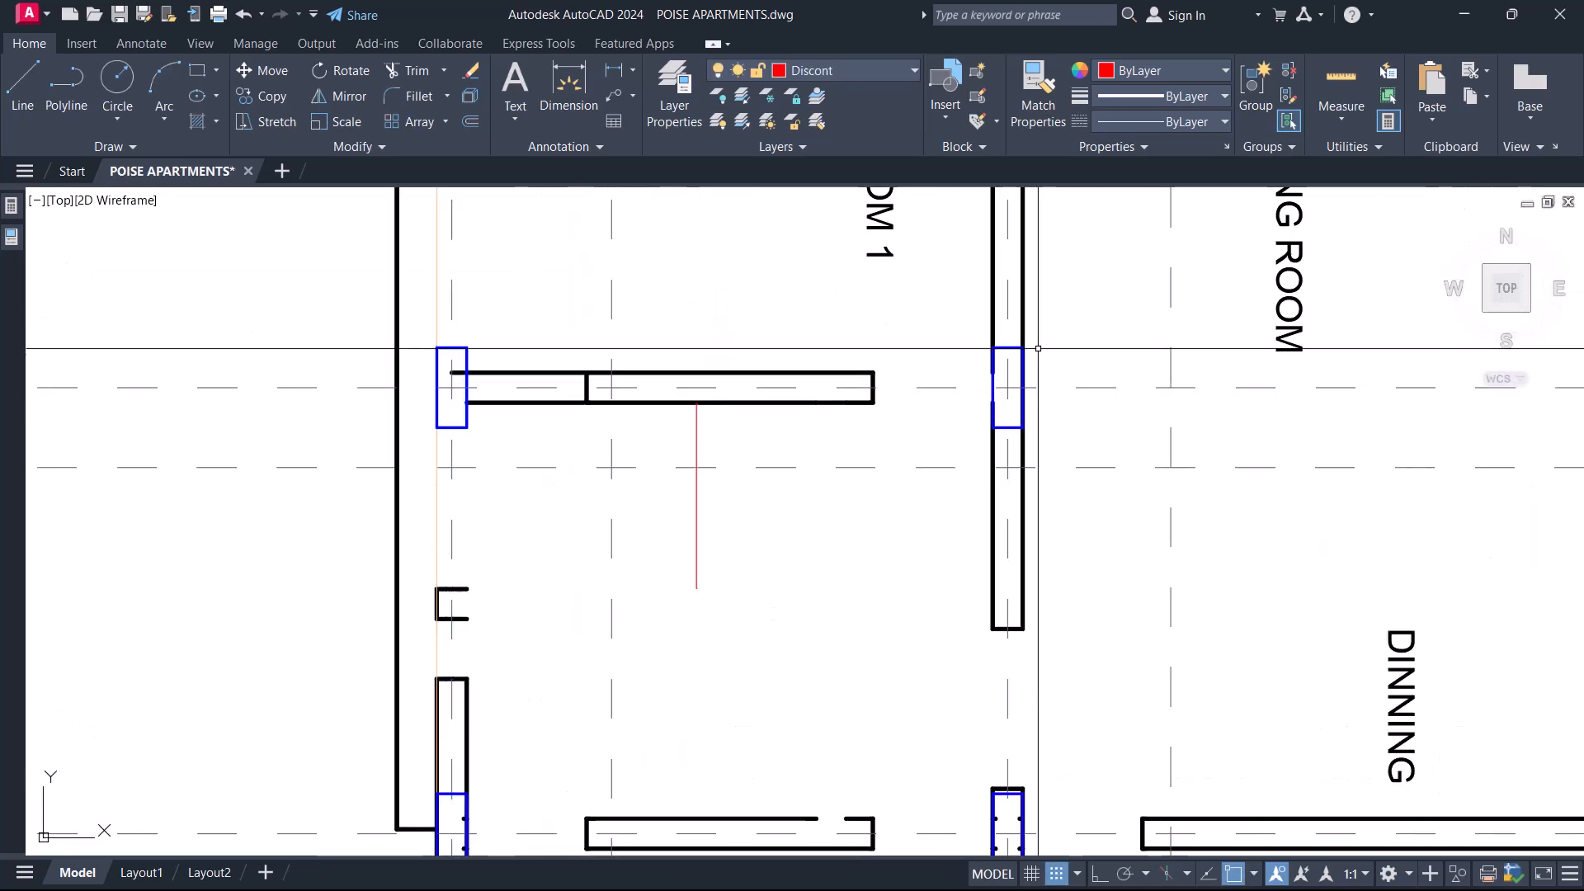
# Extend the other end of the gridline 4' wall to the wall between Bedroom 1 and the Living Room.
pyautogui.click(863, 330)
pyautogui.click(852, 426)
pyautogui.press('Return')
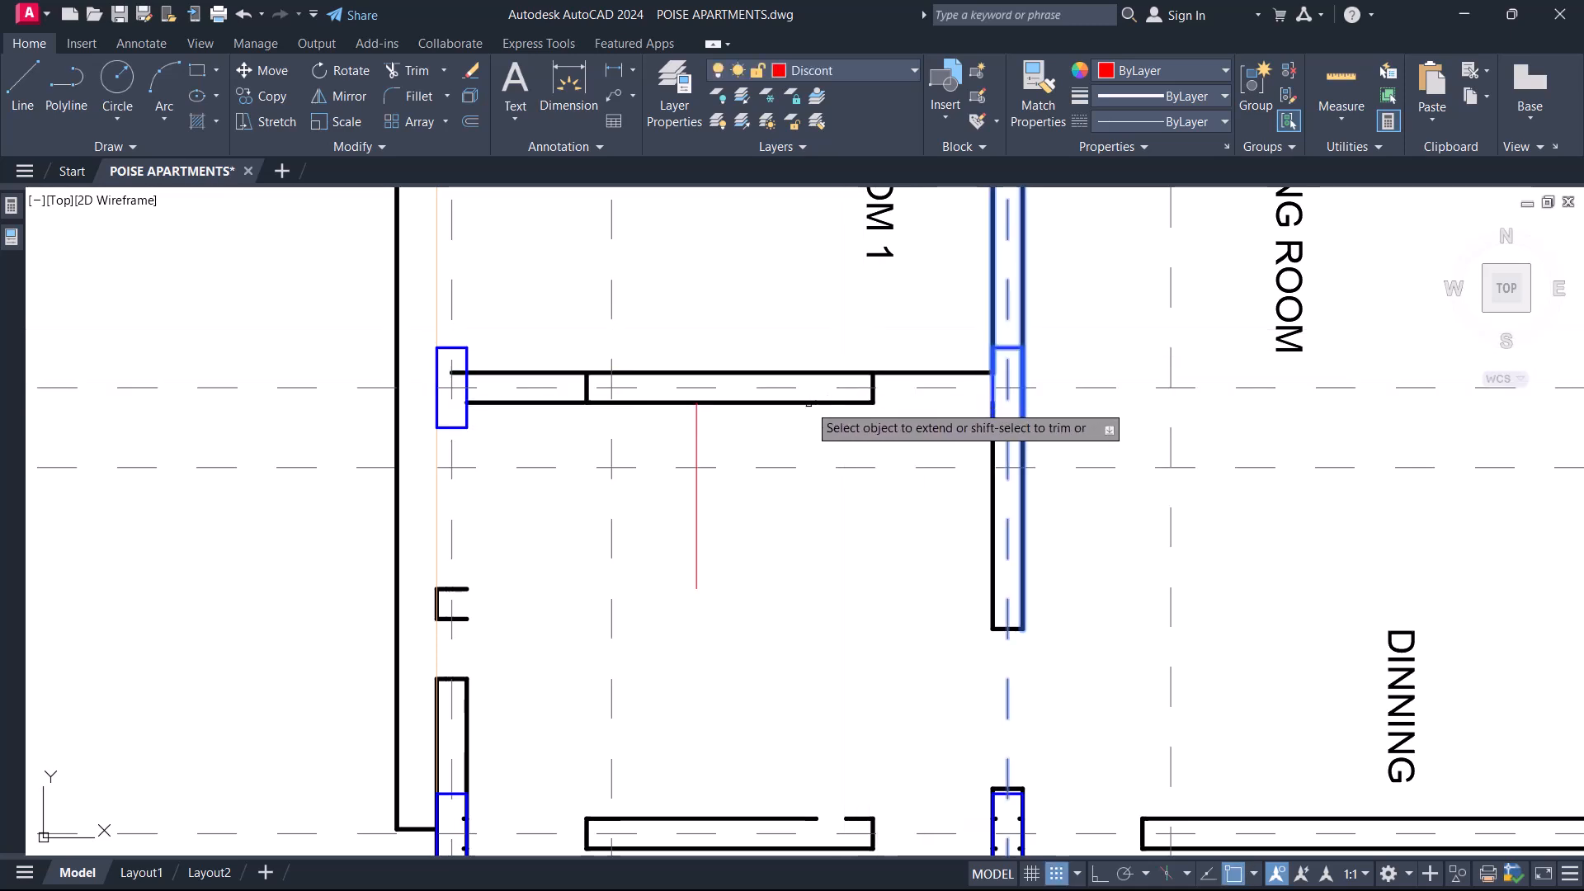
pyautogui.scroll(-6, 828, 364)
pyautogui.press('Escape')
# Extend both gridline 6 wall lines to the columns at gridlines M and K, and delete the wall's end cap near gridline K.
pyautogui.scroll(4, 768, 475)
pyautogui.scroll(2, 684, 510)
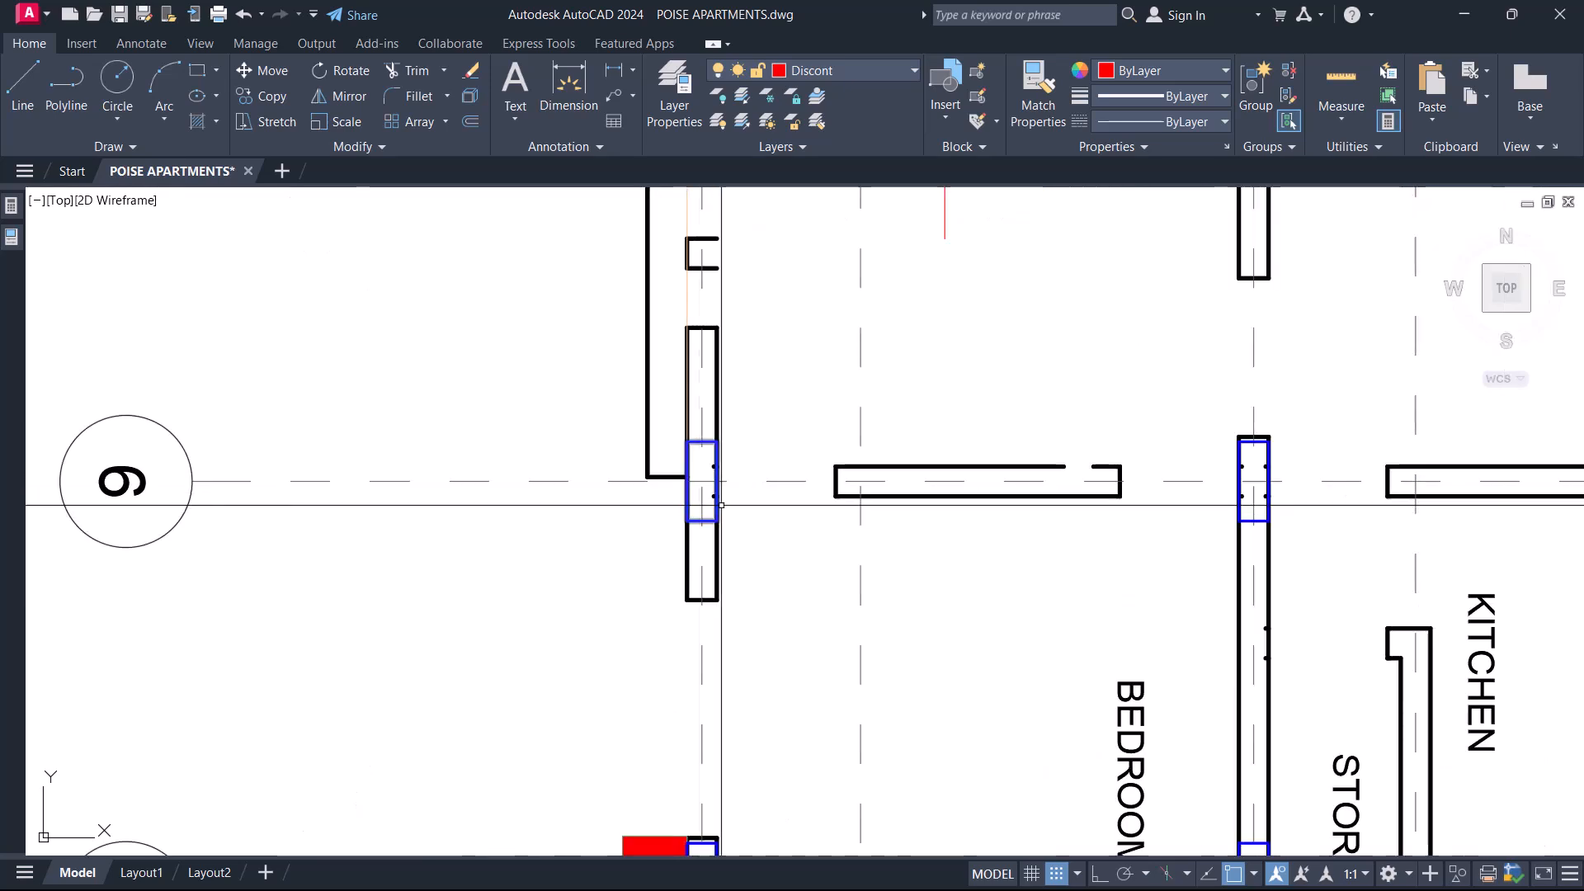
pyautogui.moveTo(948, 491); pyautogui.dragTo(852, 503, button='middle')
pyautogui.click(620, 577)
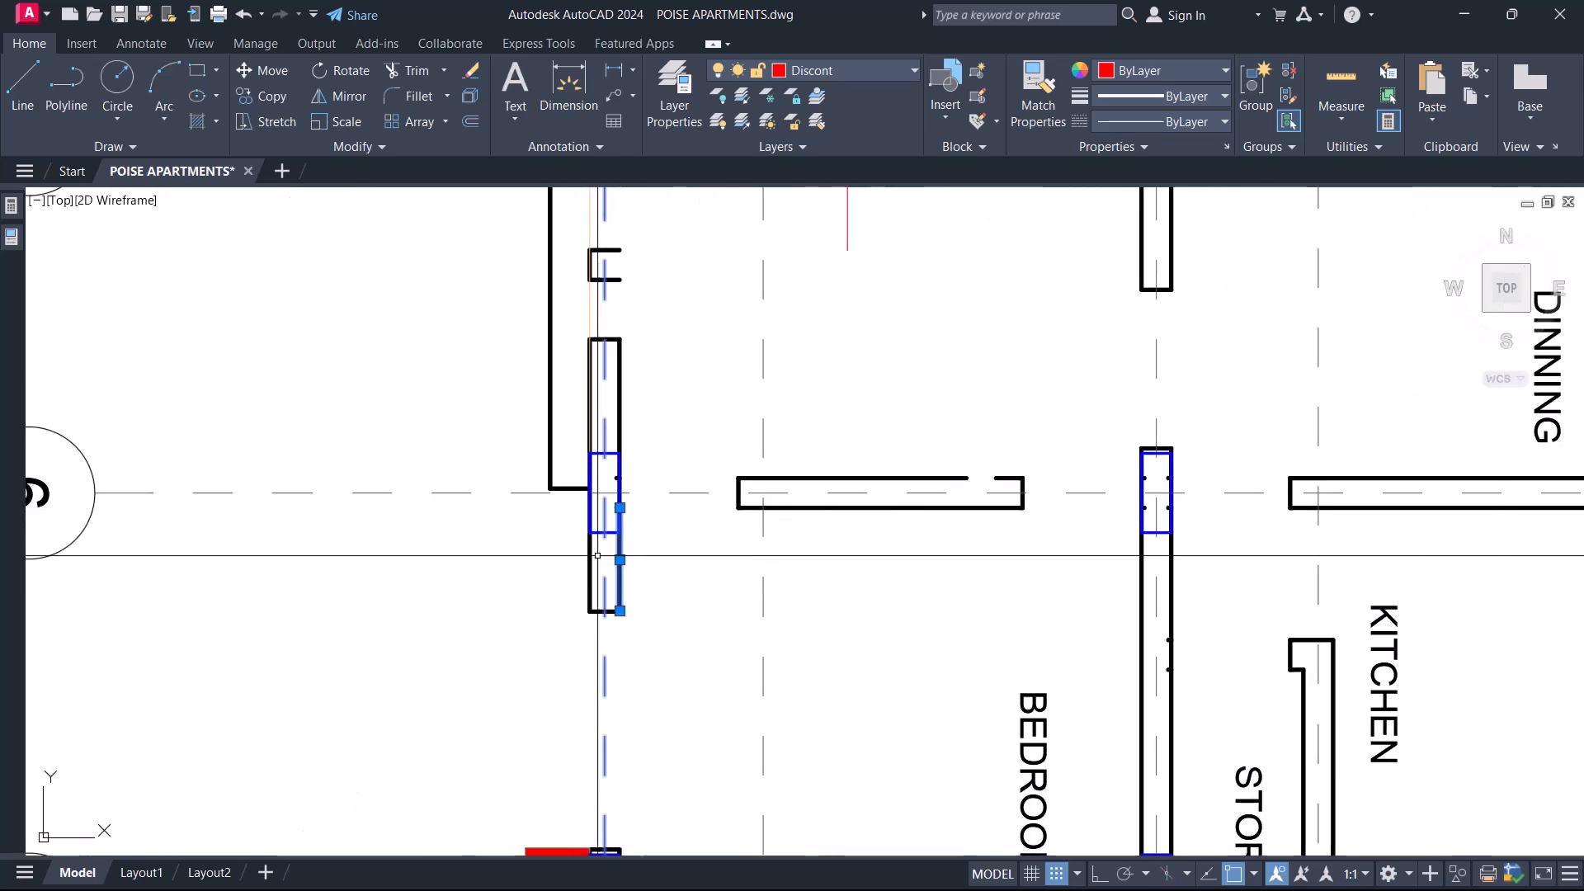
pyautogui.click(814, 465)
pyautogui.press('Return')
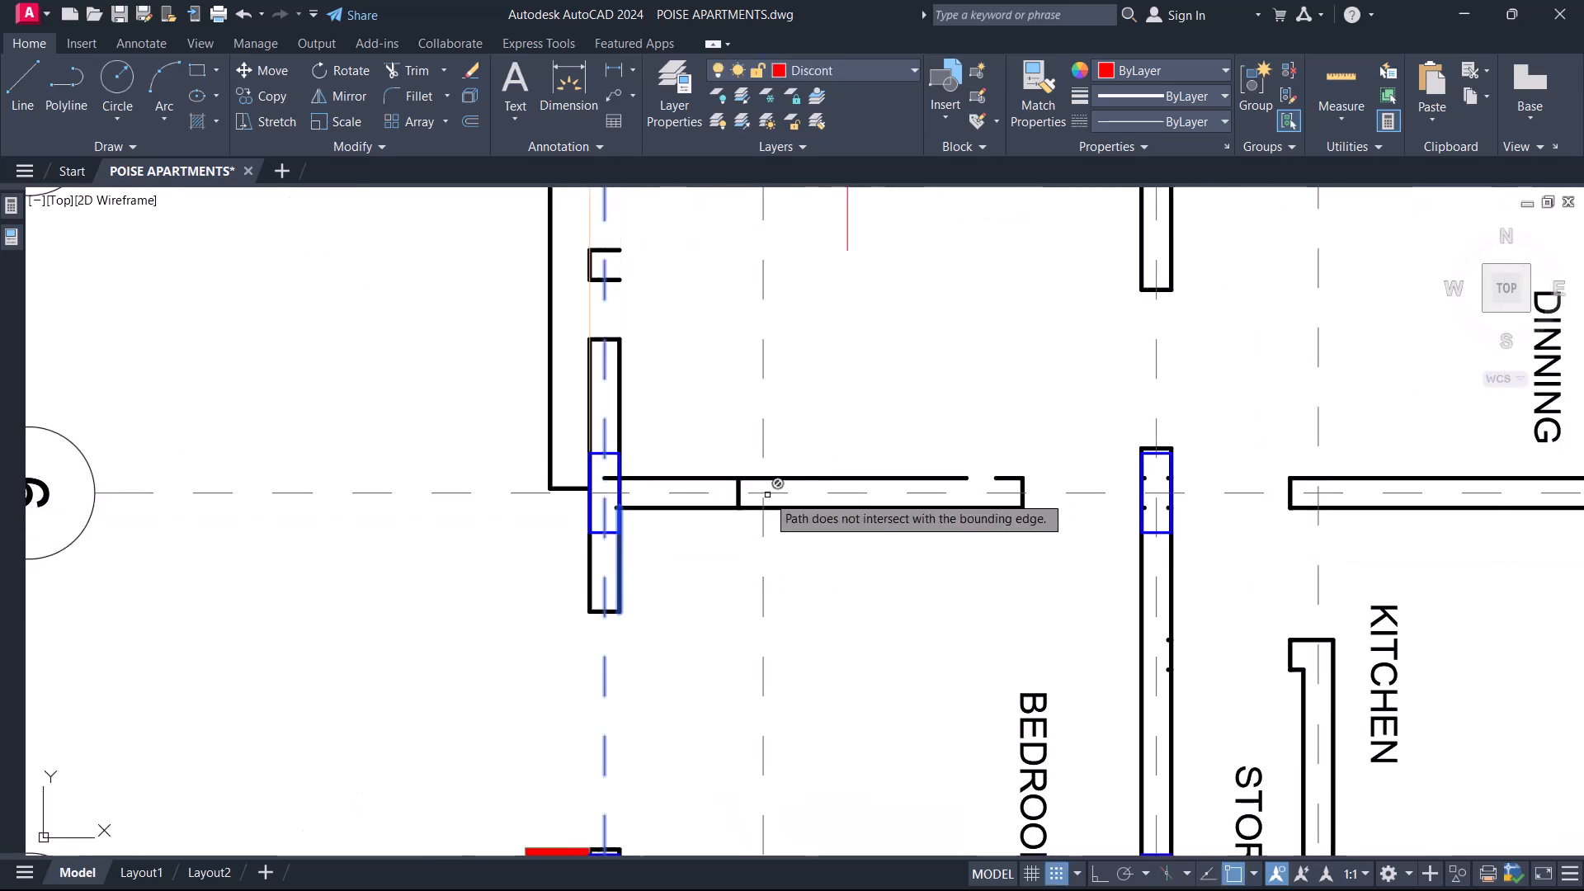
pyautogui.moveTo(1001, 511); pyautogui.dragTo(842, 528, button='middle')
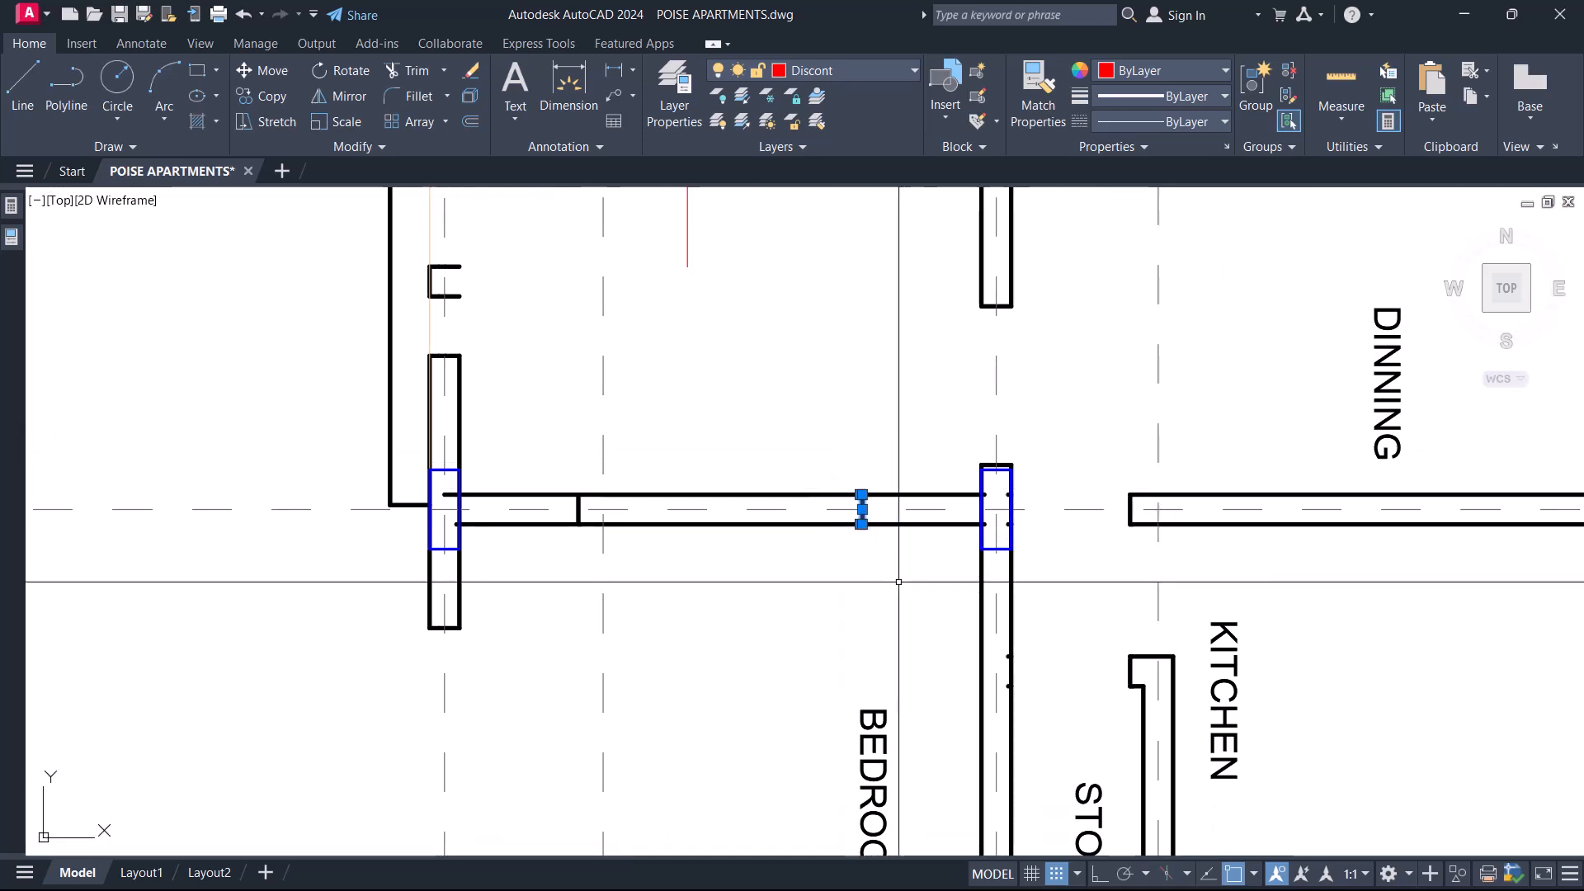
pyautogui.scroll(-5, 895, 492)
pyautogui.scroll(4, 849, 355)
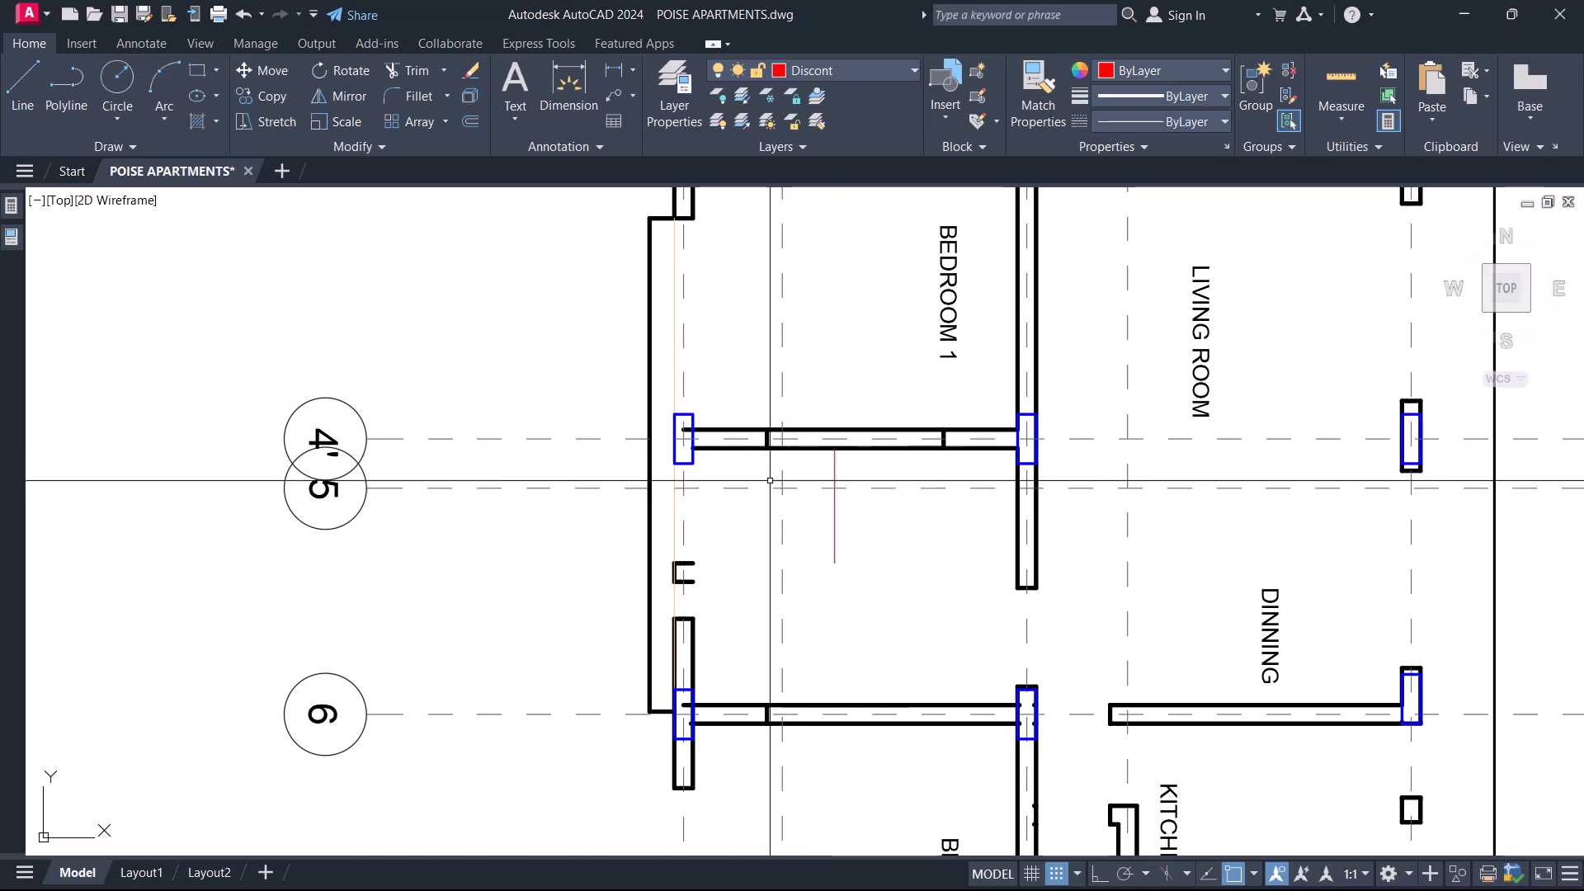
# Outline the slab panel between gridlines 4' and 6 with a rectangle about 4678 by 3592 reaching the wall at gridline K.
pyautogui.write('c')
pyautogui.press('Return')
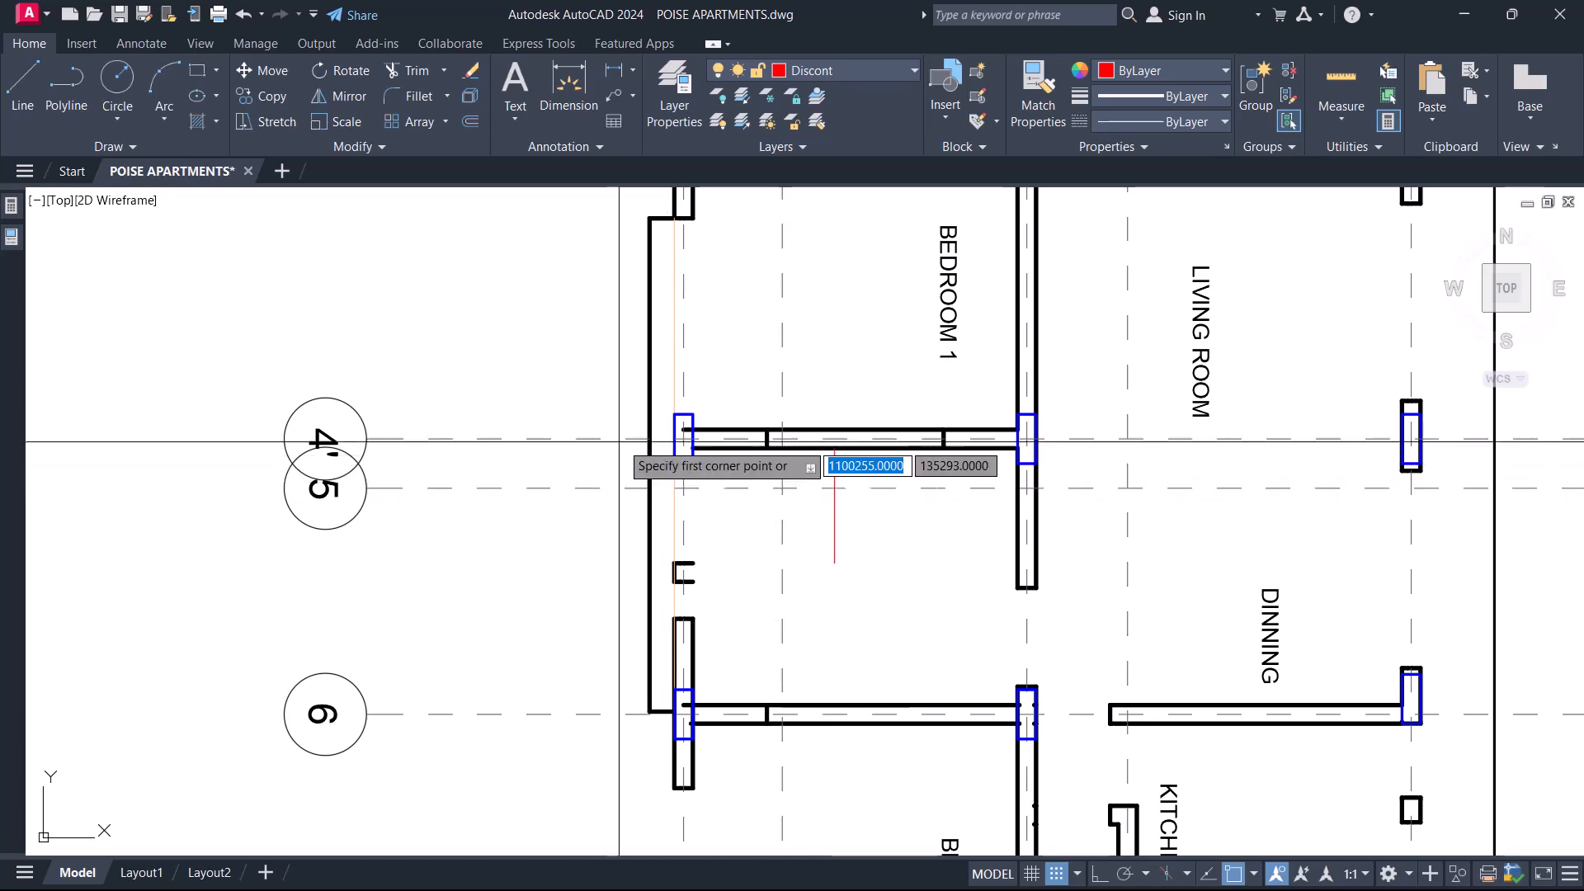
pyautogui.click(650, 427)
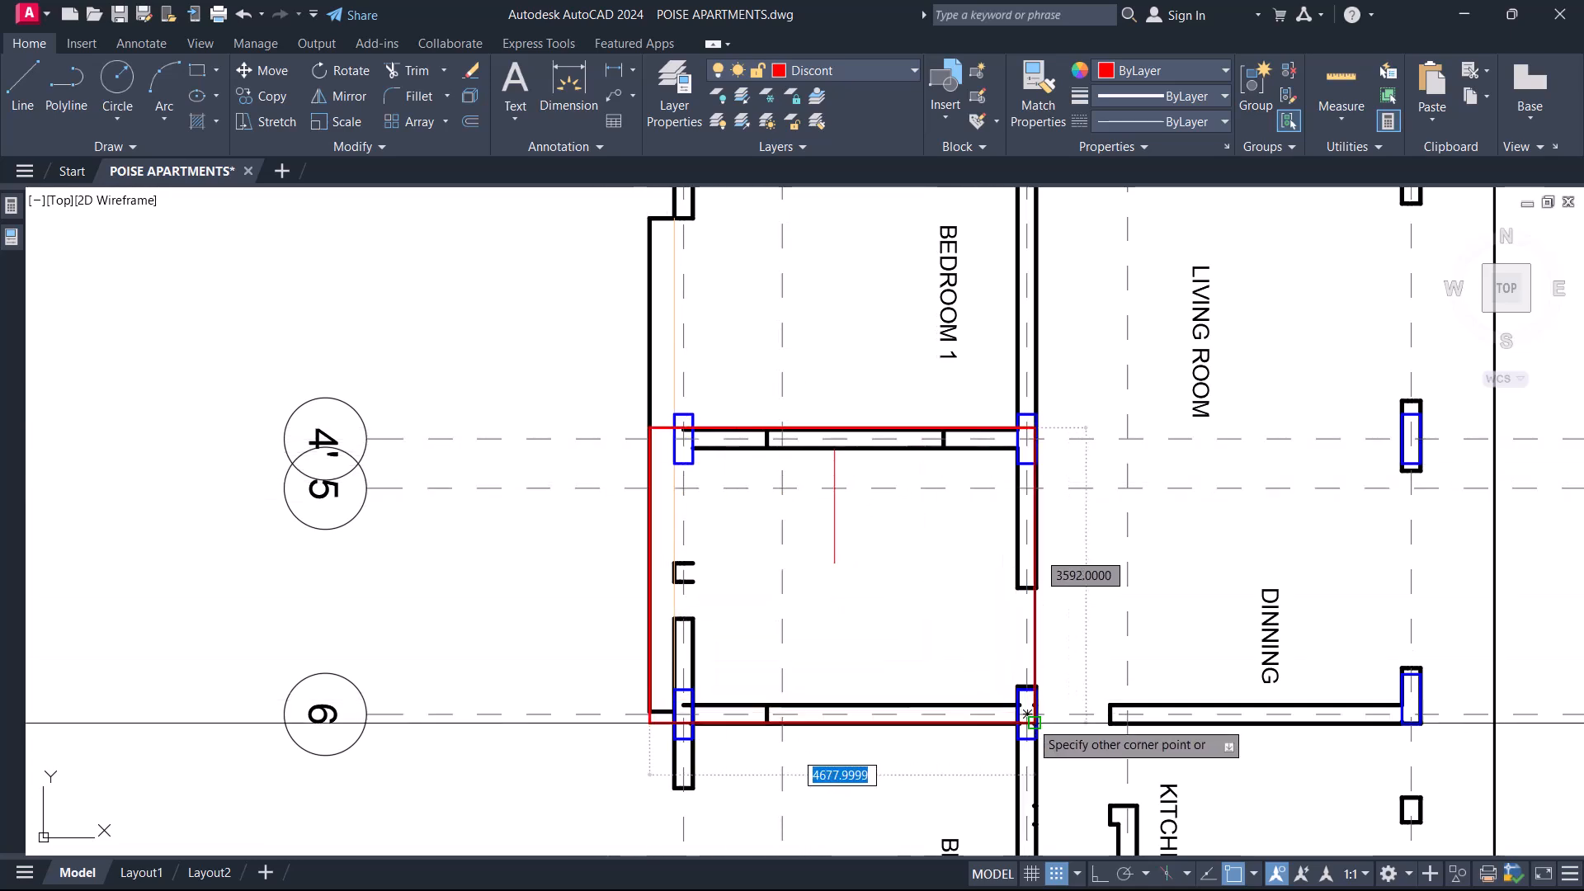
pyautogui.click(1031, 724)
pyautogui.scroll(-4, 808, 521)
pyautogui.scroll(4, 778, 400)
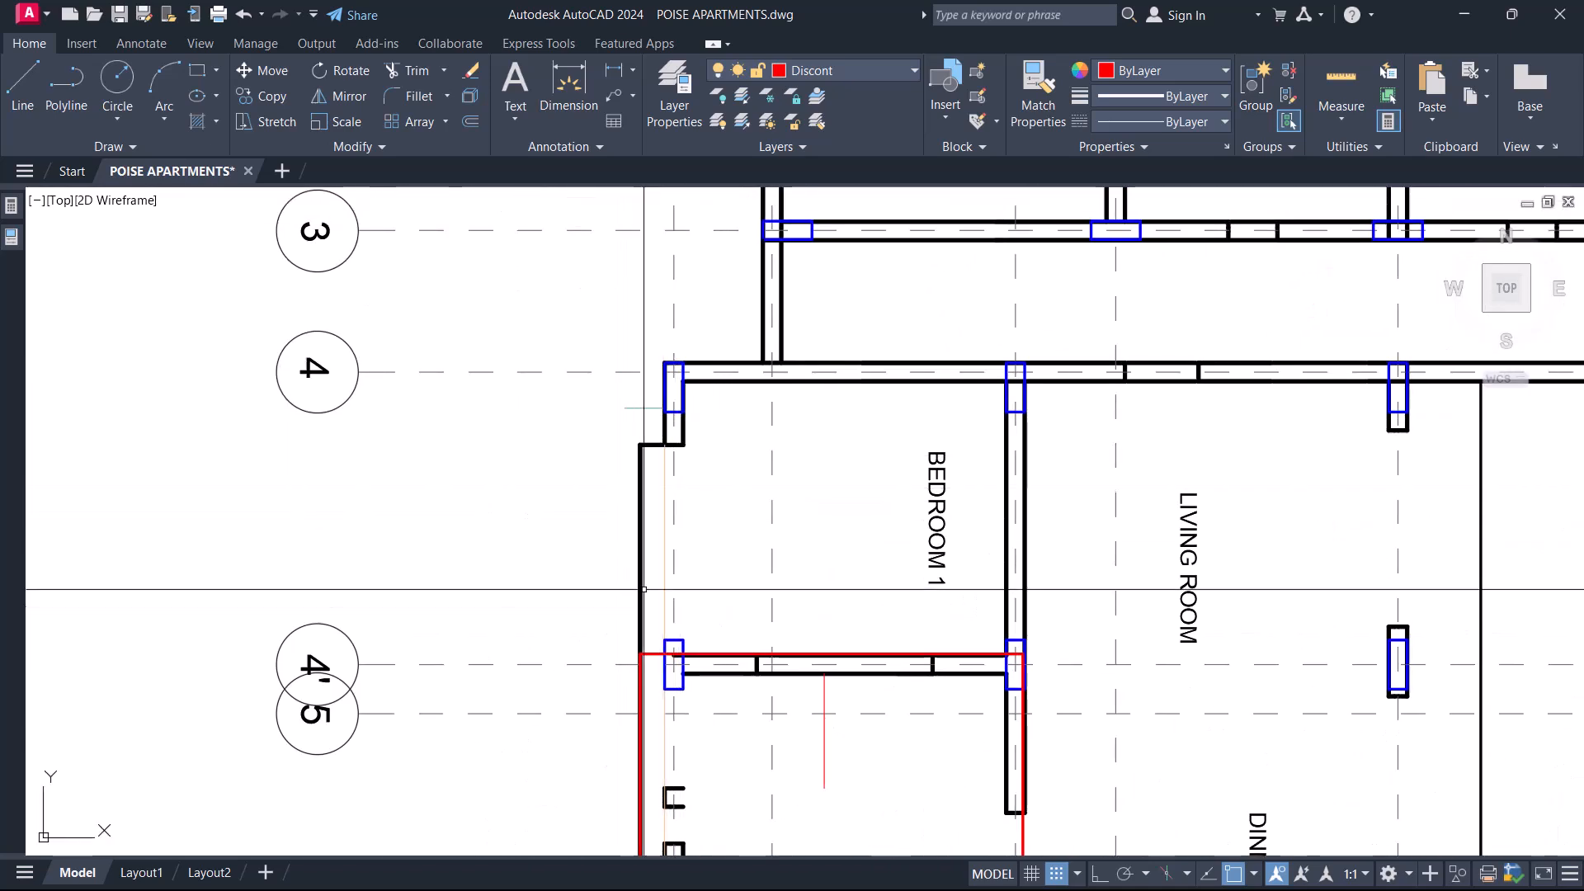
# Outline the Bedroom 1 panel and the Bedroom 2 panel with rectangles.
pyautogui.click(1023, 654)
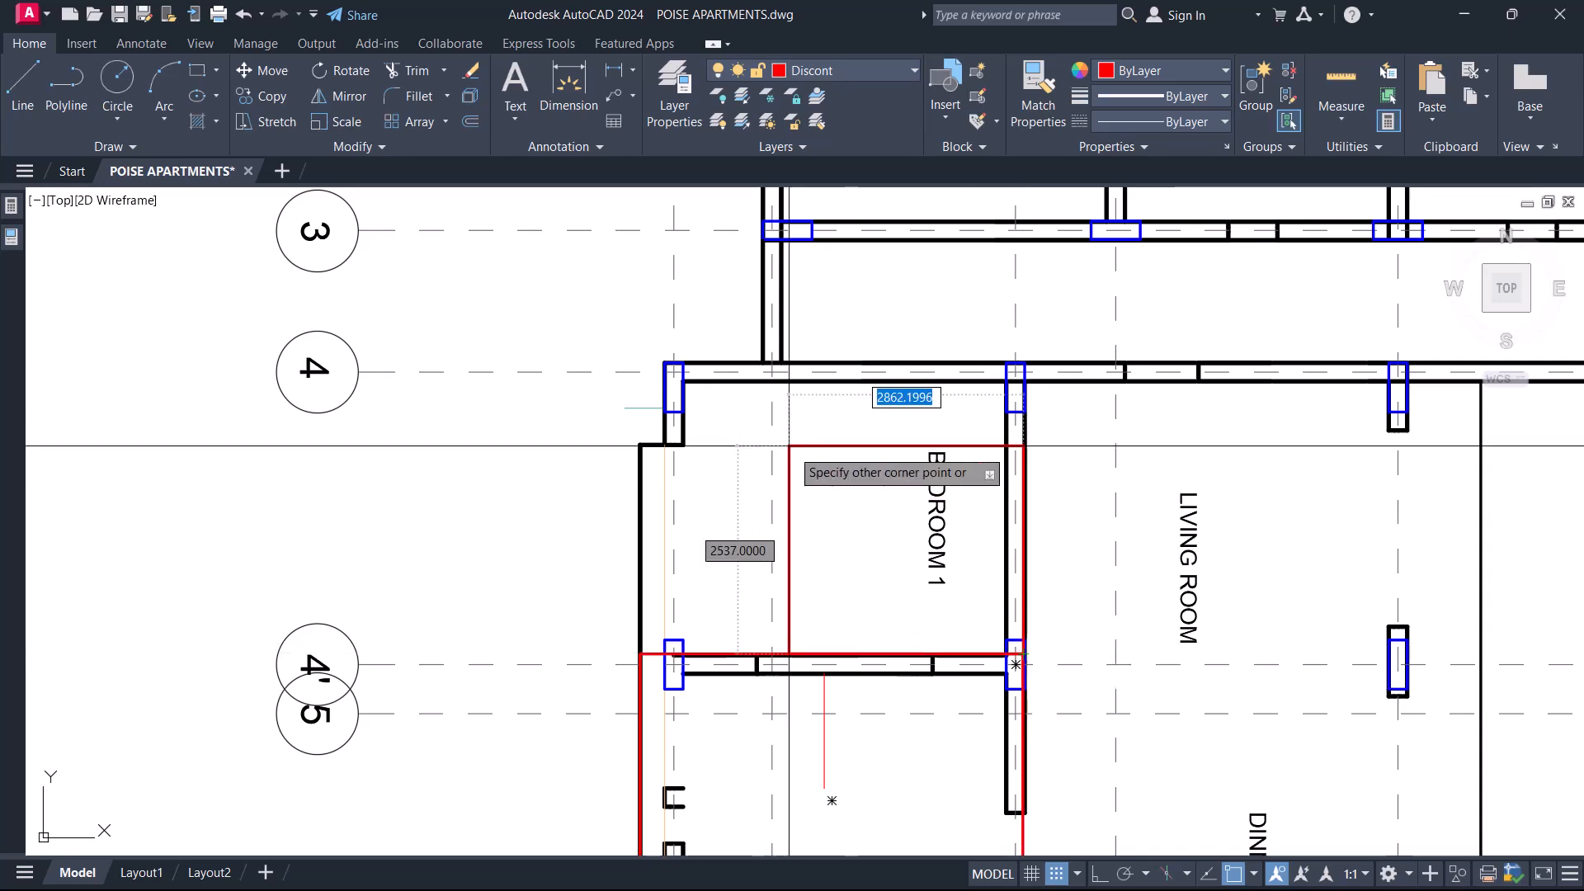
pyautogui.scroll(-6, 631, 342)
pyautogui.scroll(6, 578, 444)
pyautogui.click(583, 446)
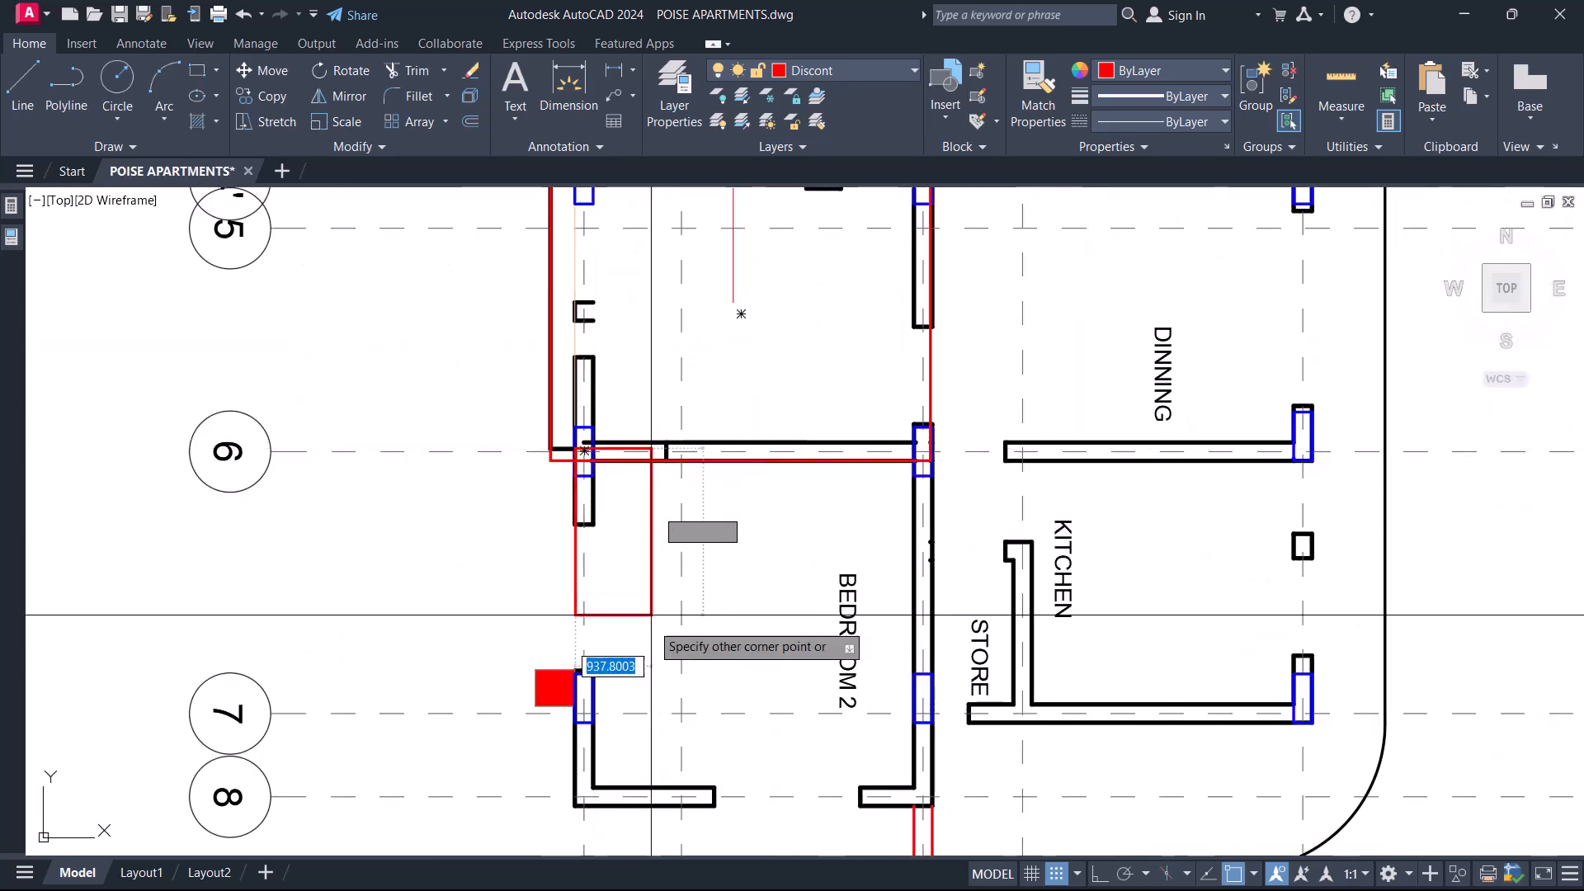
pyautogui.click(932, 806)
# Outline the Kitchen and Store panel with a rectangle from gridline K at gridline 6 to beyond the curved balcony edge.
pyautogui.scroll(-2, 657, 496)
pyautogui.moveTo(817, 561); pyautogui.dragTo(691, 499, button='middle')
pyautogui.press('space')
pyautogui.click(694, 408)
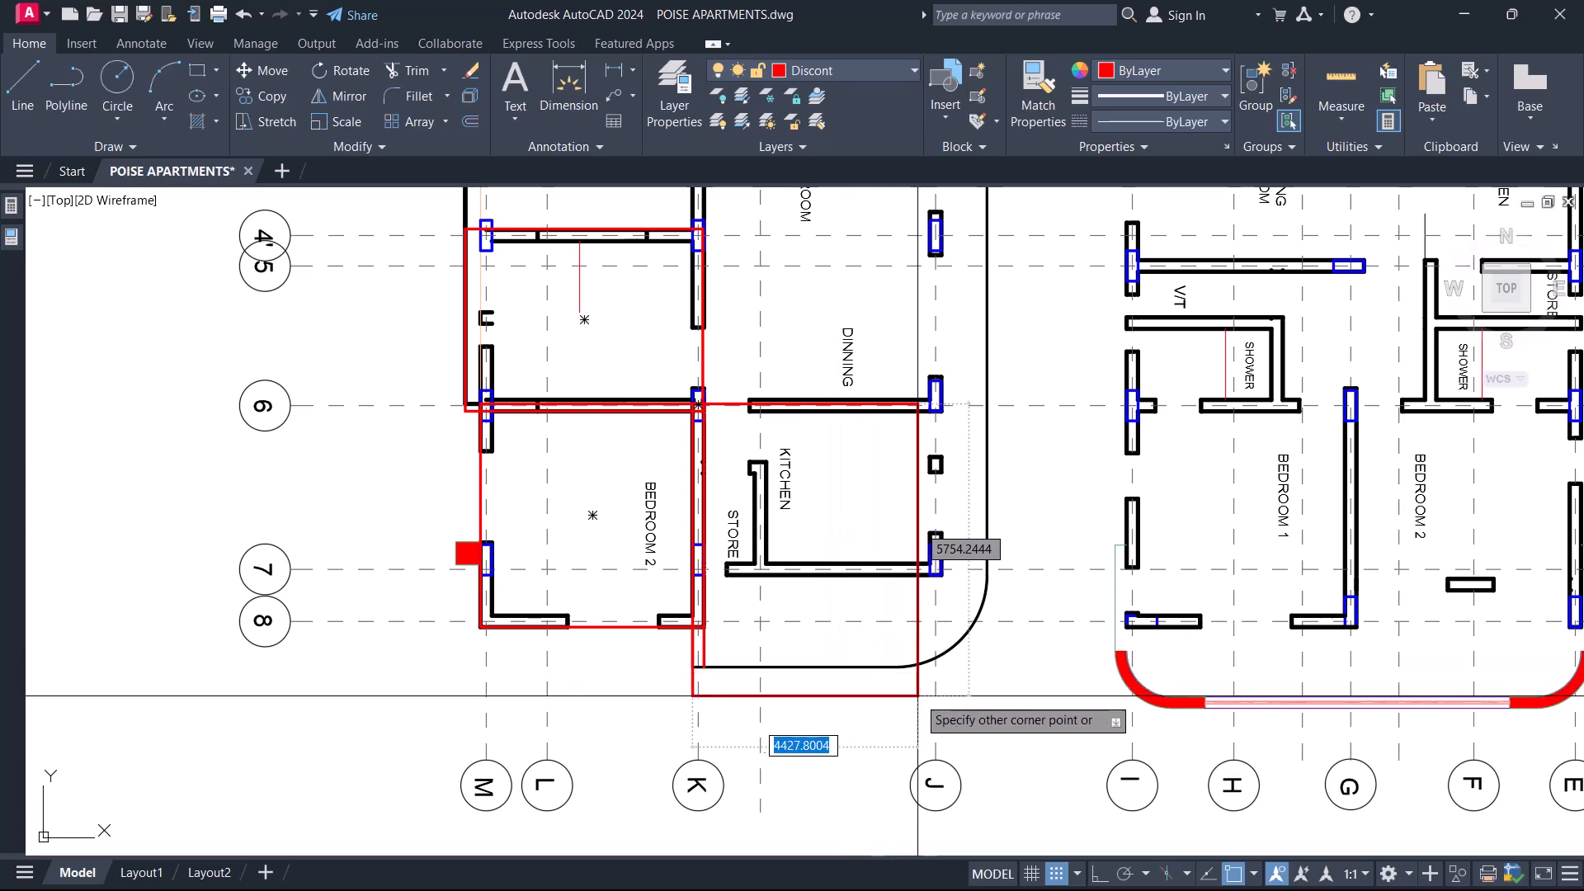
pyautogui.click(1009, 683)
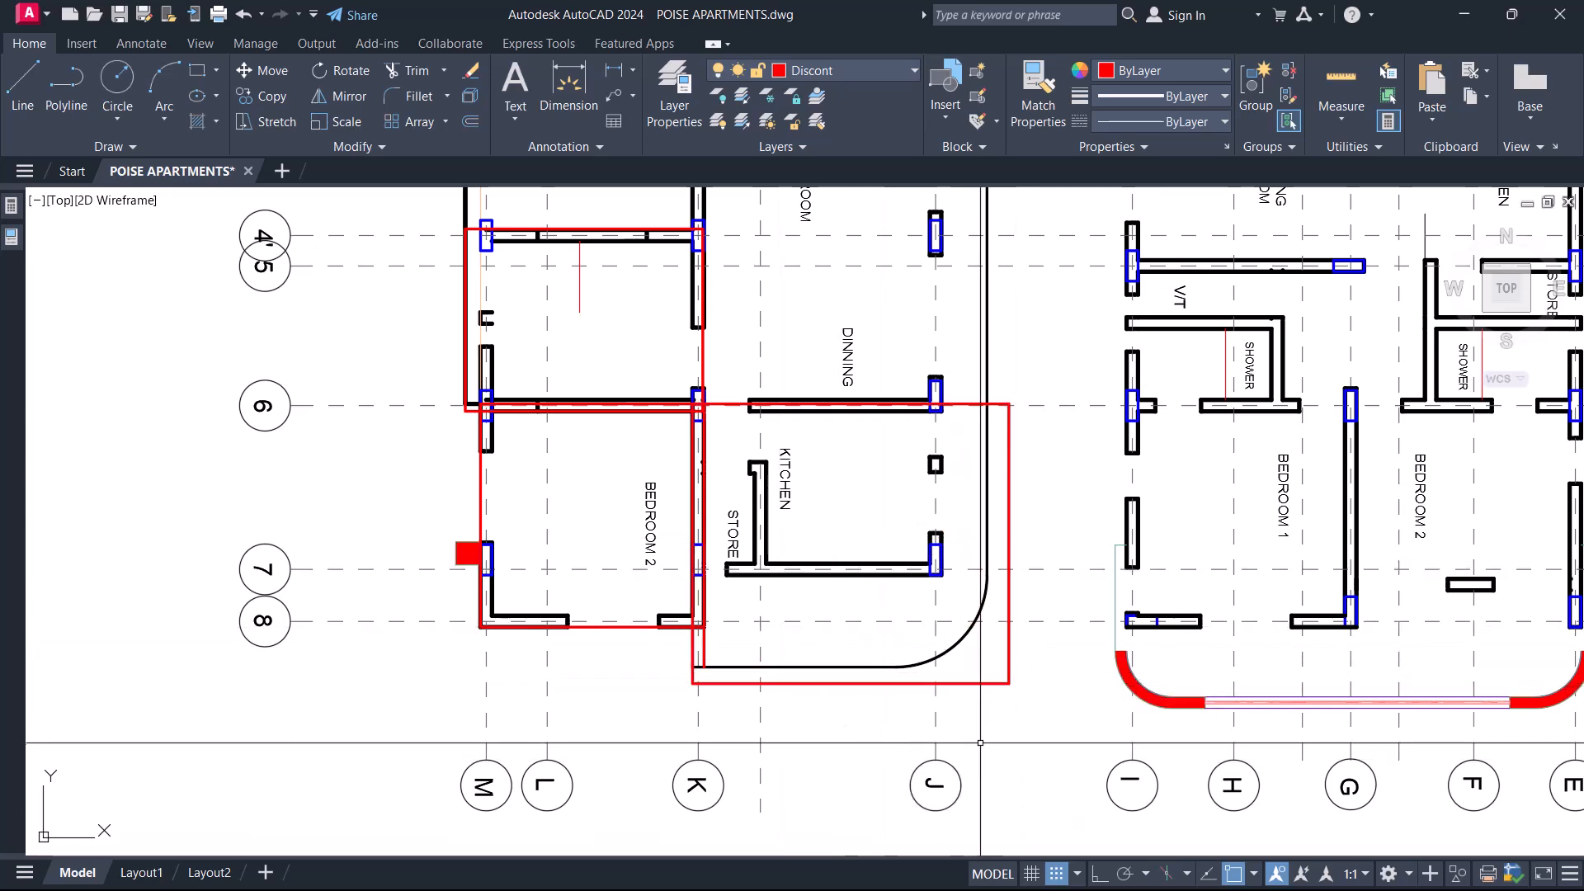
# Delete the rectangles around the Kitchen and Store panel and around Bedroom 2.
pyautogui.click(991, 683)
pyautogui.press('Delete')
pyautogui.scroll(2, 630, 627)
pyautogui.click(626, 625)
pyautogui.click(637, 634)
pyautogui.press('Delete')
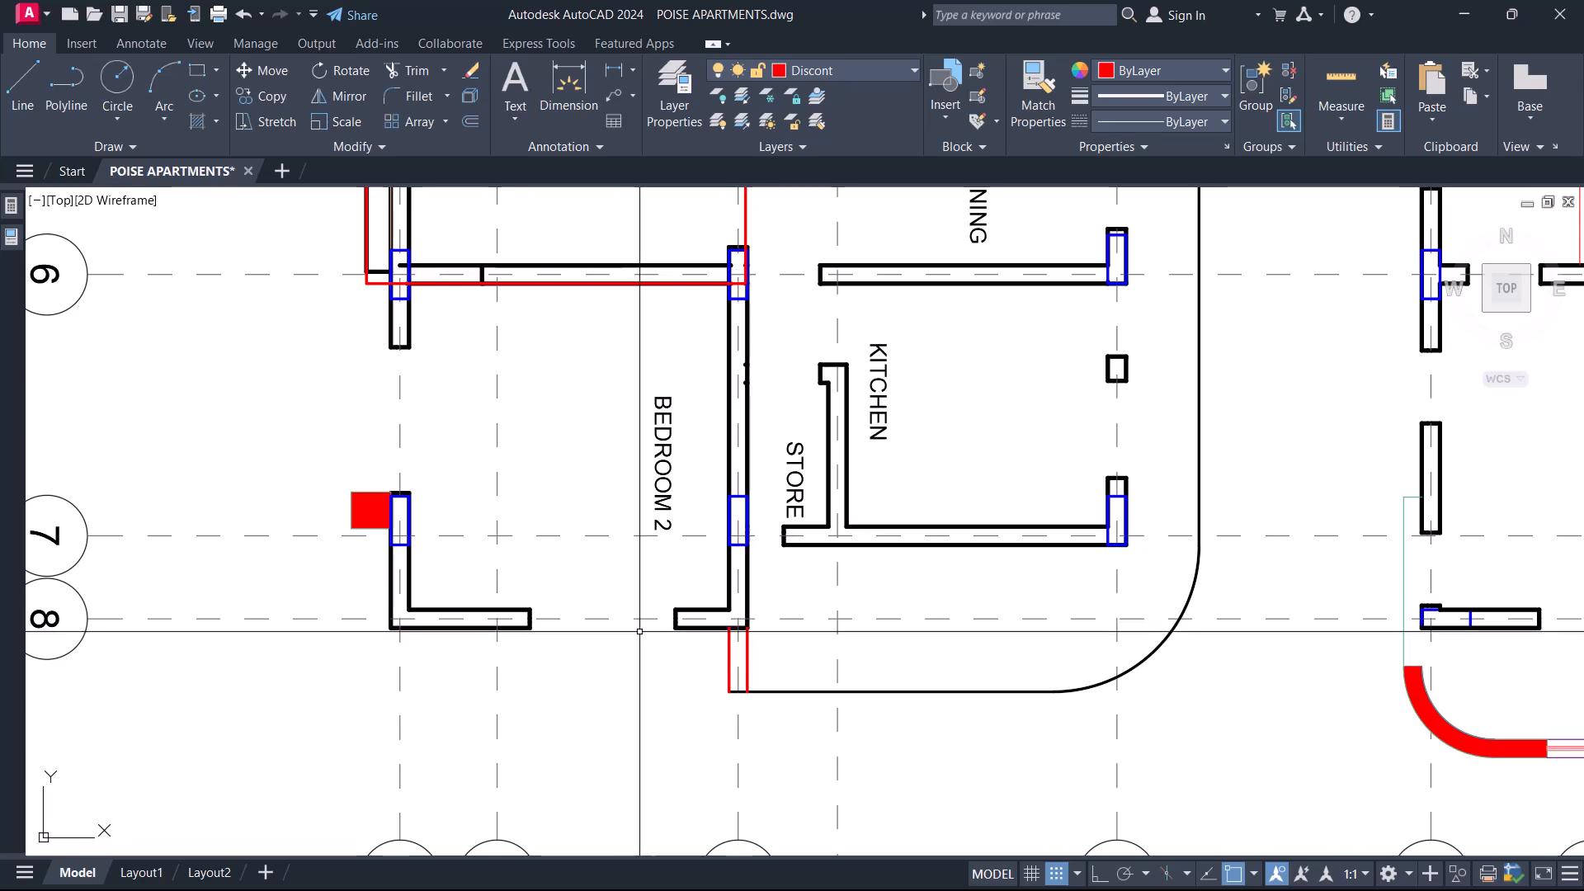
# Match the outer red line below gridline 8 at gridline K to the black balcony edge line, and delete the other red line.
pyautogui.write('ma')
pyautogui.press('Return')
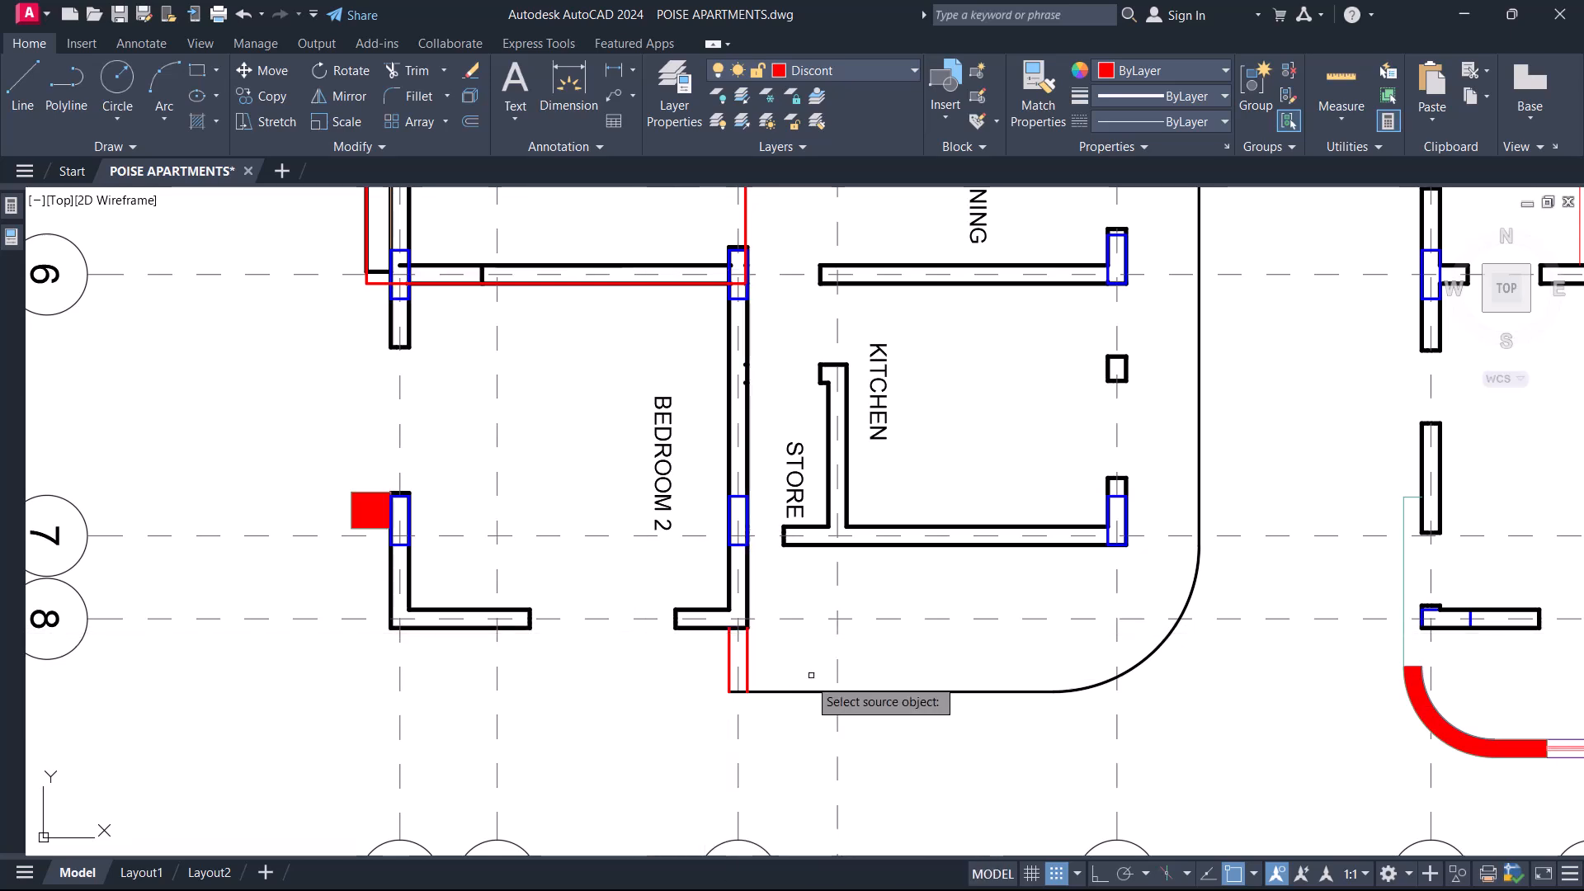
pyautogui.scroll(3, 678, 665)
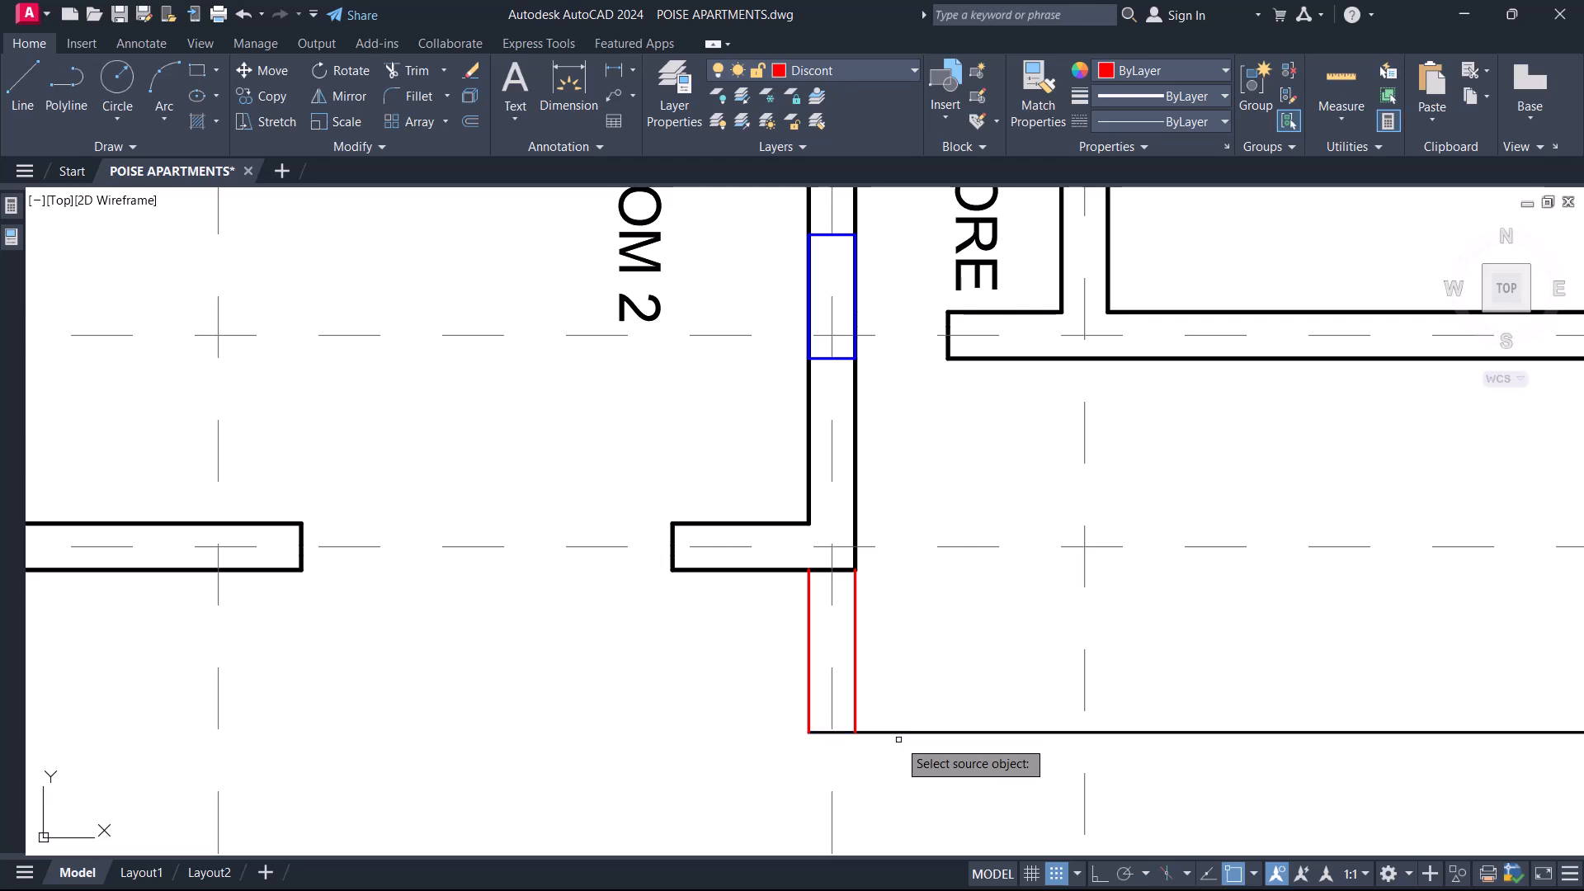
pyautogui.click(809, 652)
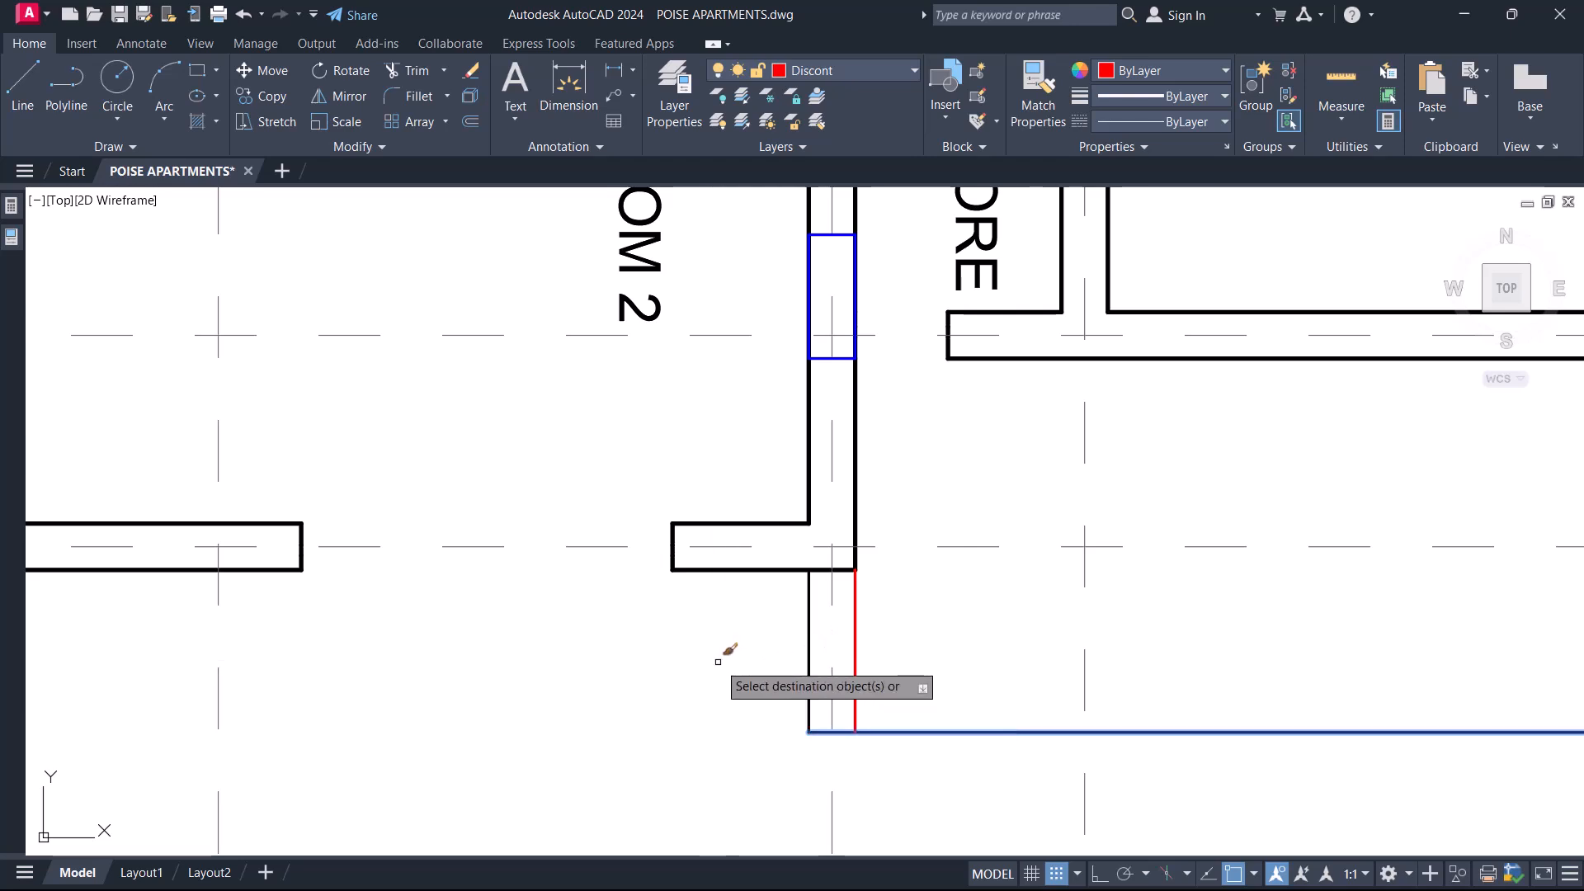
pyautogui.press('Escape')
pyautogui.click(856, 650)
pyautogui.press('Delete')
pyautogui.scroll(-6, 843, 665)
pyautogui.moveTo(886, 644); pyautogui.dragTo(726, 666, button='middle')
pyautogui.scroll(2, 666, 561)
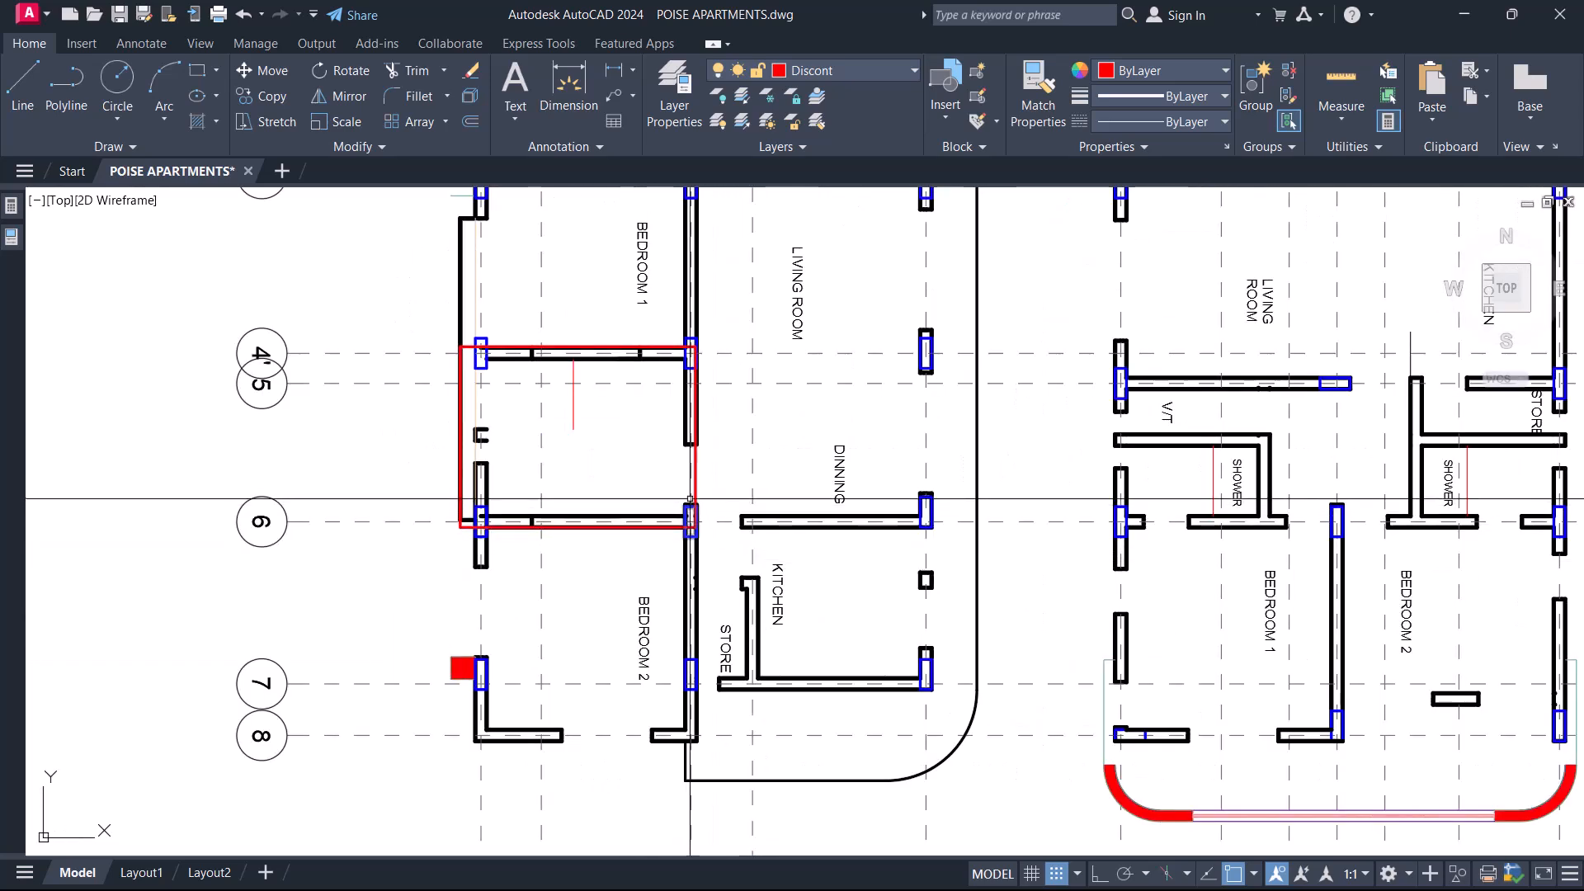
# Delete the remaining panel rectangle and the wall stub and end cap on the outer wall between gridlines 4' and 6.
pyautogui.press('Escape')
pyautogui.scroll(4, 666, 411)
pyautogui.click(666, 411)
pyautogui.click(744, 550)
pyautogui.press('Delete')
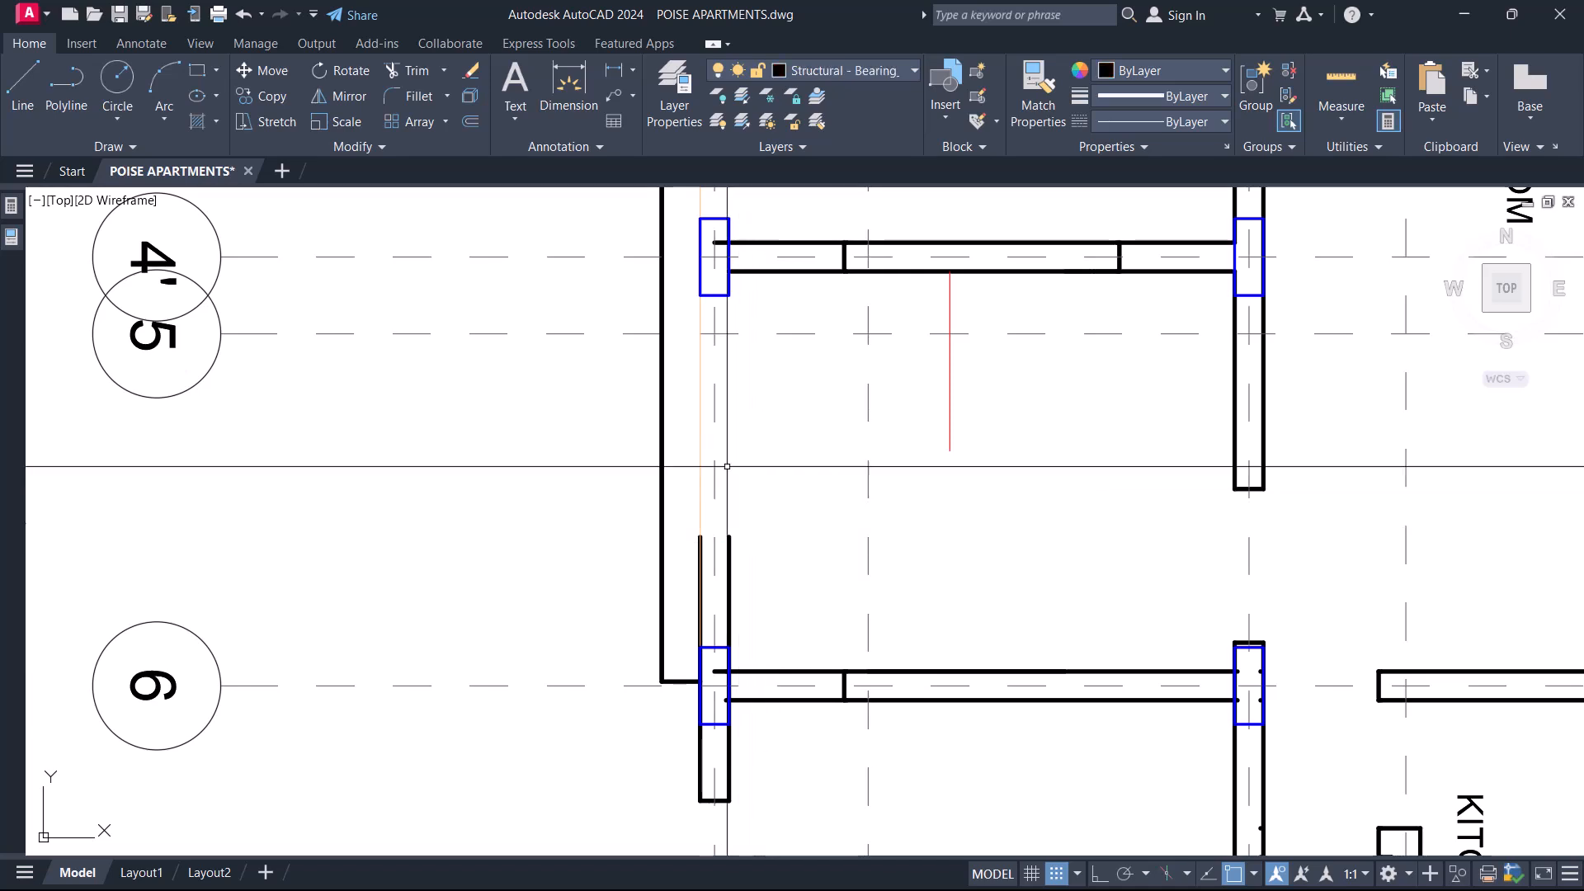
# Extend the outer wall lines along Bedroom 2 to close the opening between gridlines 6 and 7.
pyautogui.scroll(-6, 717, 476)
pyautogui.scroll(4, 713, 614)
pyautogui.scroll(2, 726, 693)
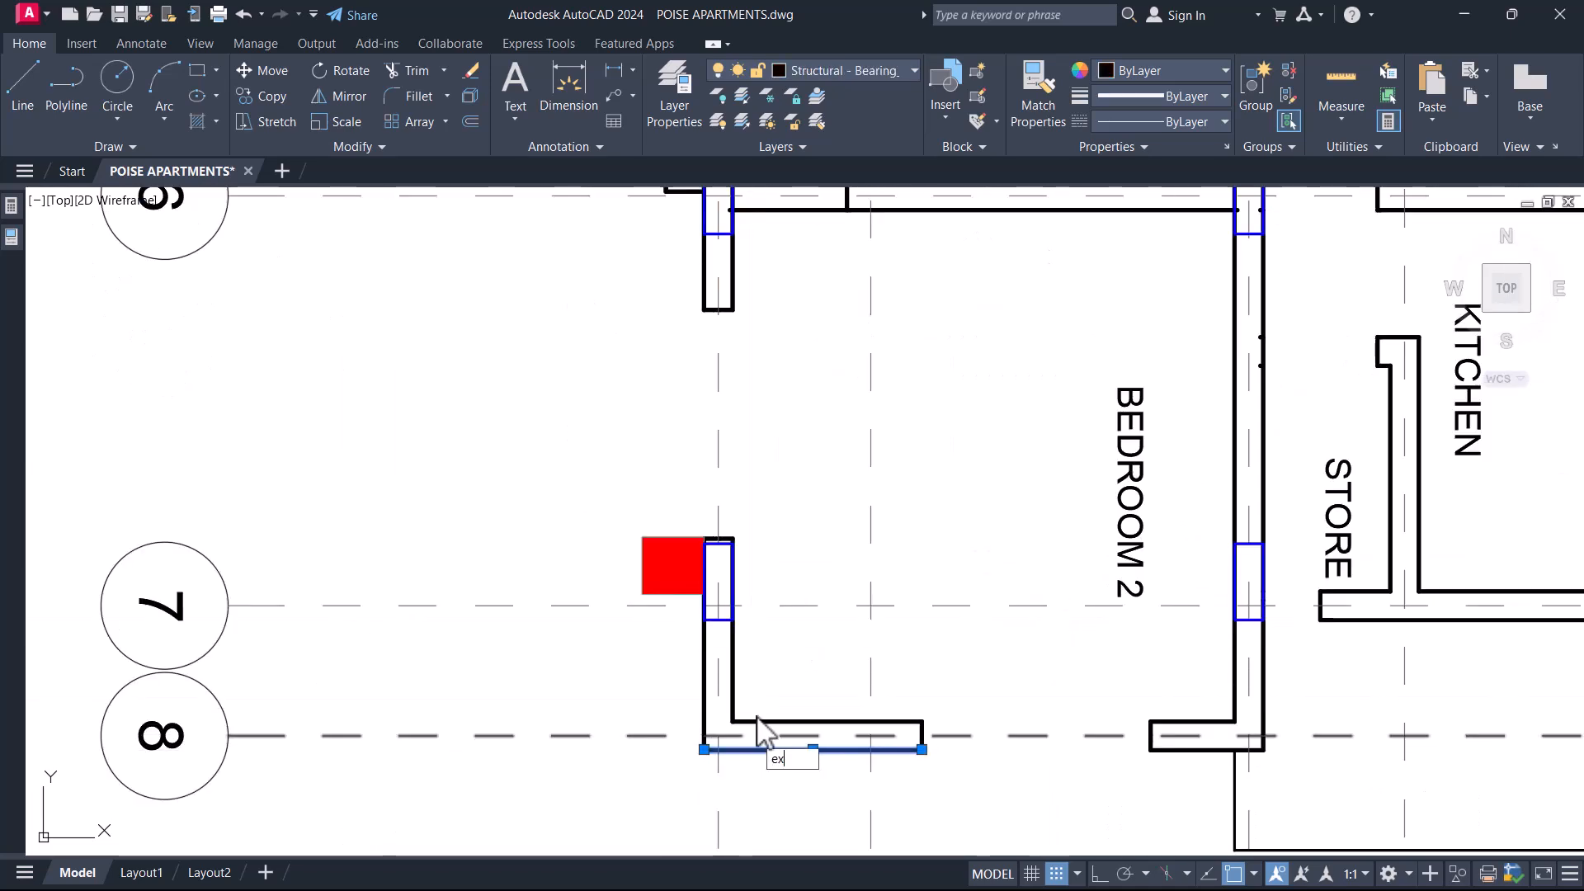
pyautogui.click(689, 504)
pyautogui.click(783, 613)
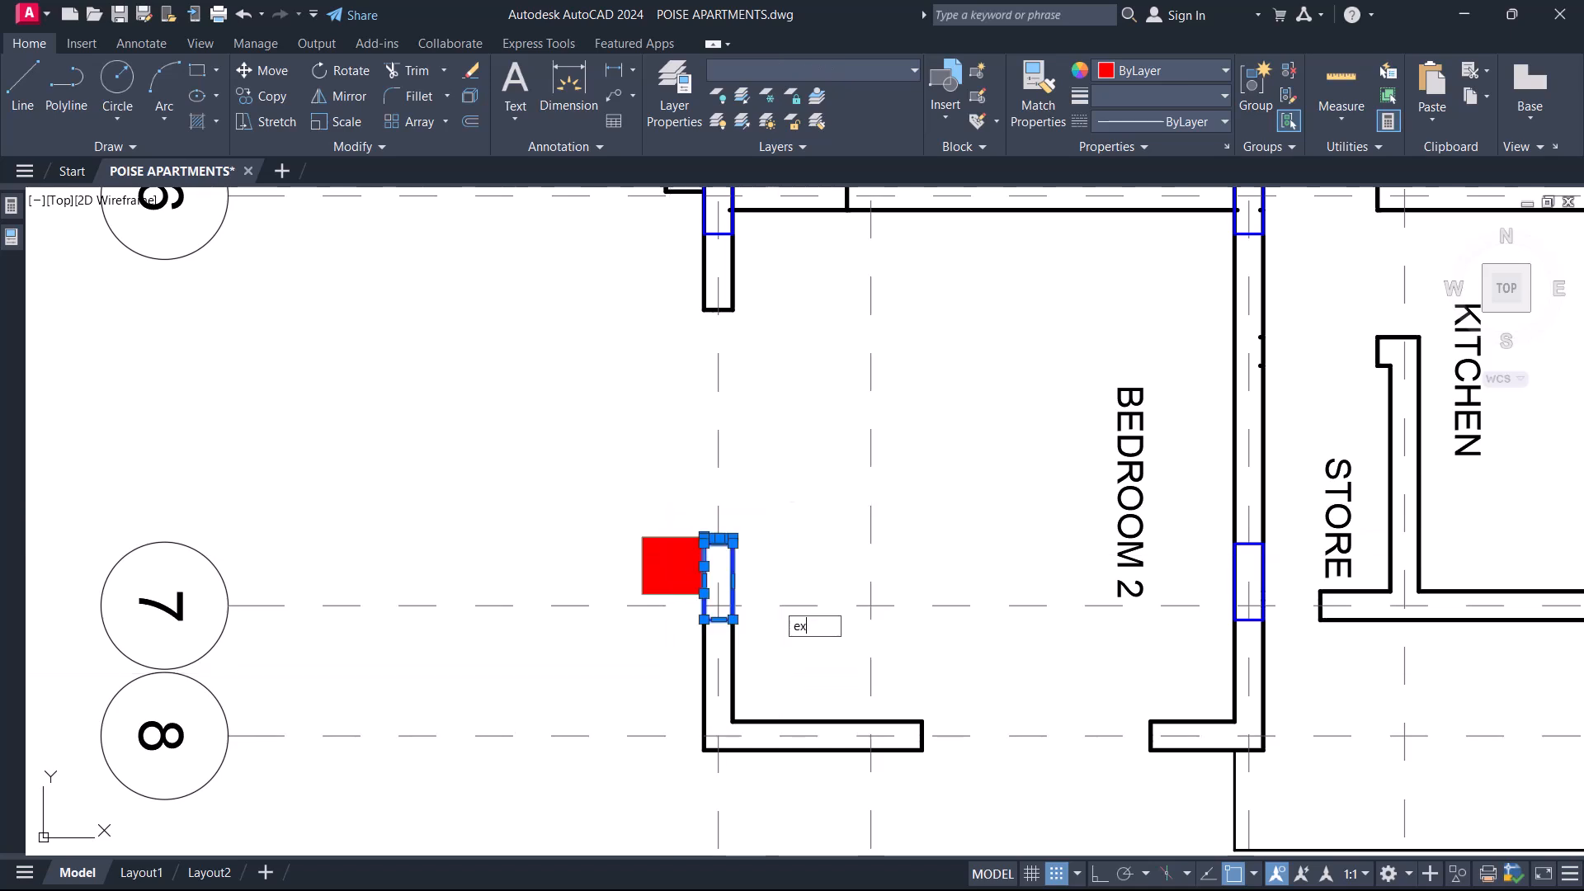
pyautogui.press('space')
pyautogui.click(766, 276)
pyautogui.click(652, 253)
pyautogui.press('space')
# Delete the leftover end caps on the Bedroom 2 outer wall and the red filled square beside the gridline 7 column.
pyautogui.click(650, 268)
pyautogui.click(806, 559)
pyautogui.press('Delete')
pyautogui.scroll(-6, 721, 529)
pyautogui.scroll(6, 716, 524)
pyautogui.click(703, 570)
pyautogui.press('Delete')
# Extend both lines of the gridline 6 wall between Dinning and Kitchen to the column at gridline K.
pyautogui.scroll(-6, 657, 555)
pyautogui.moveTo(757, 509); pyautogui.dragTo(625, 597, button='middle')
pyautogui.moveTo(755, 555); pyautogui.dragTo(620, 580, button='middle')
pyautogui.scroll(8, 578, 590)
pyautogui.click(420, 631)
pyautogui.write('ex')
pyautogui.click(711, 532)
pyautogui.scroll(-7, 689, 561)
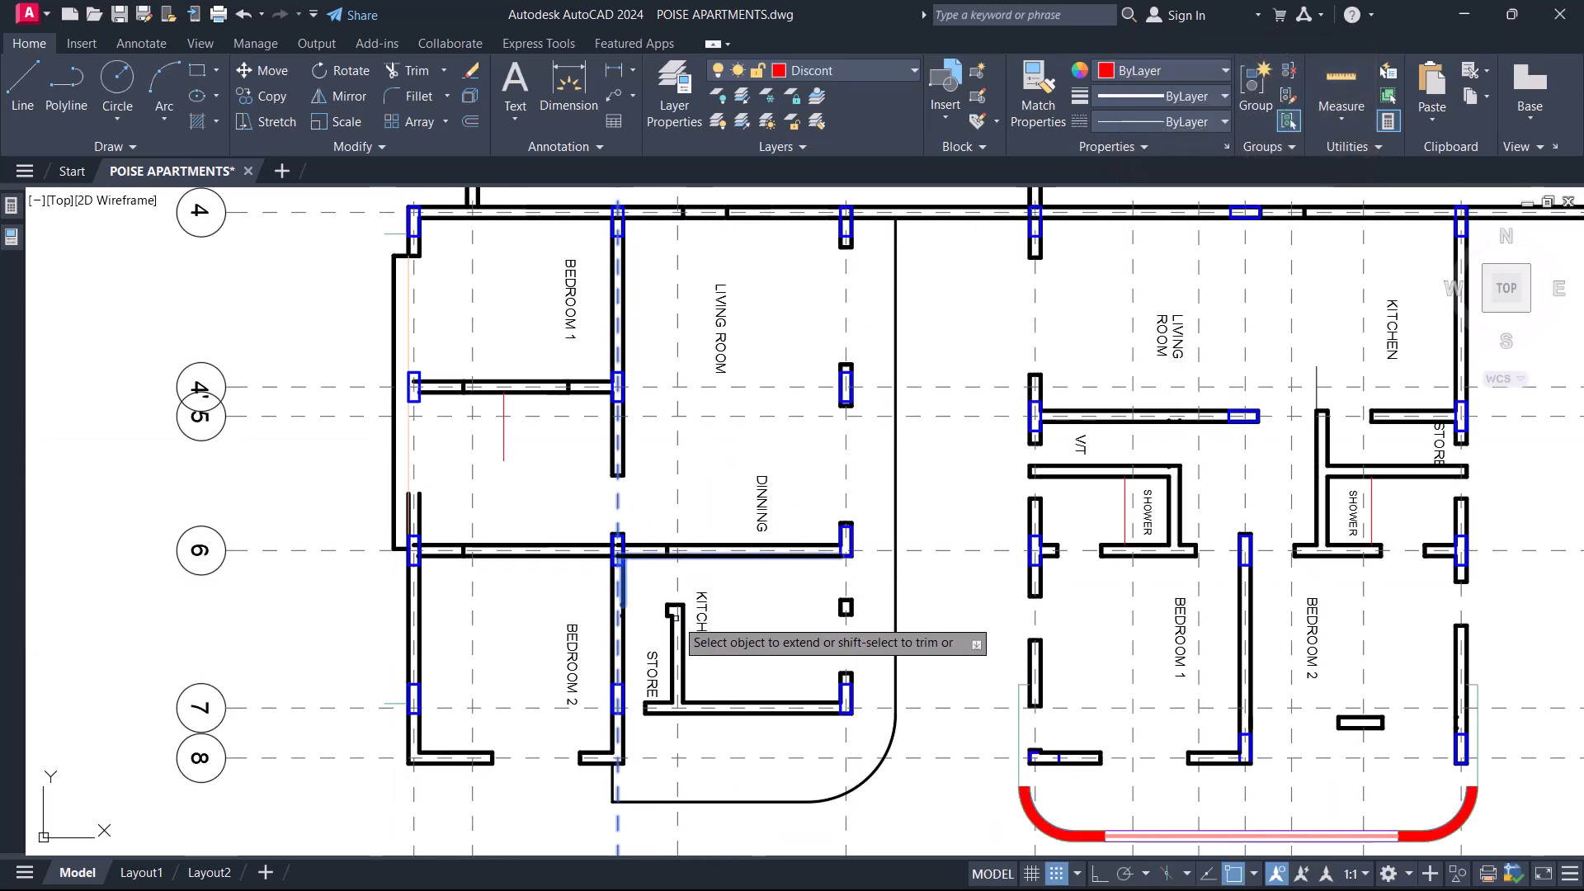
pyautogui.click(637, 584)
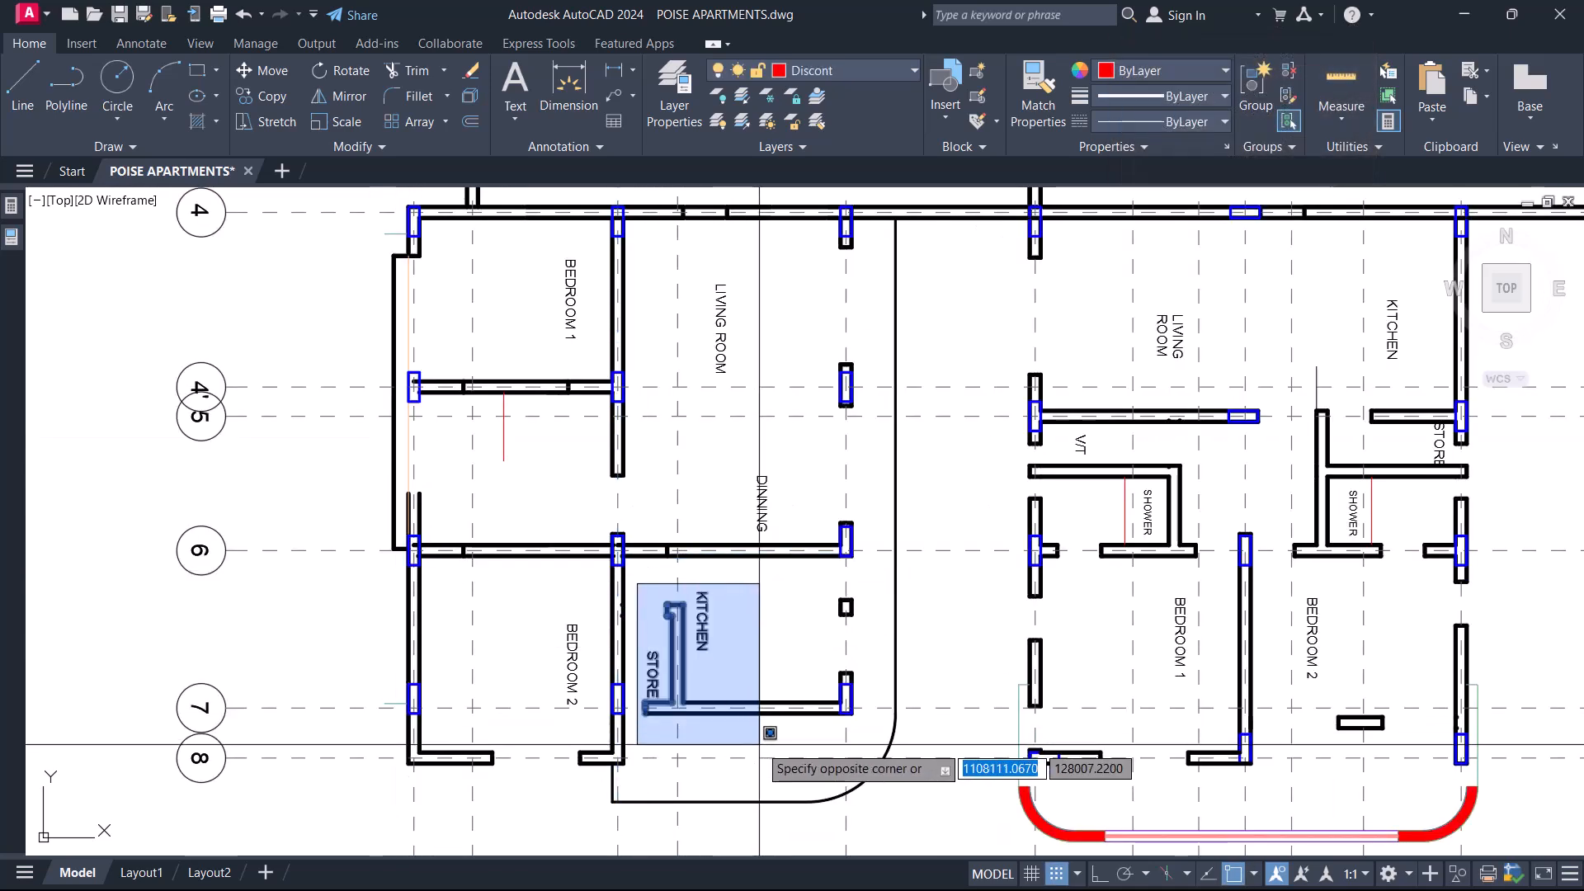
pyautogui.click(841, 730)
pyautogui.press('Escape')
pyautogui.scroll(3, 820, 730)
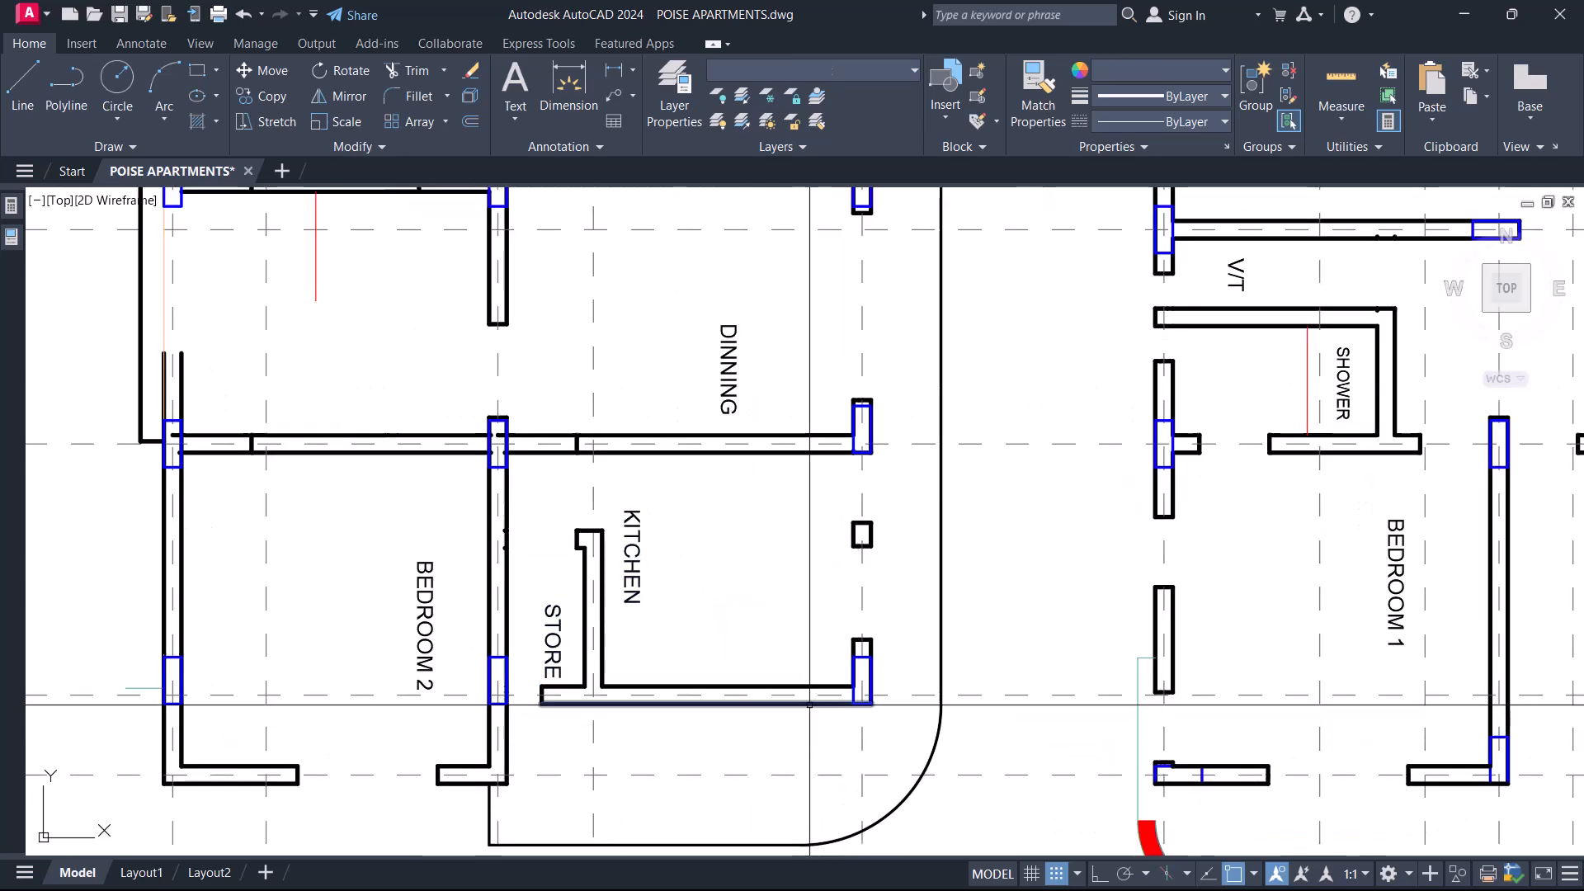
pyautogui.moveTo(663, 716); pyautogui.dragTo(693, 625, button='middle')
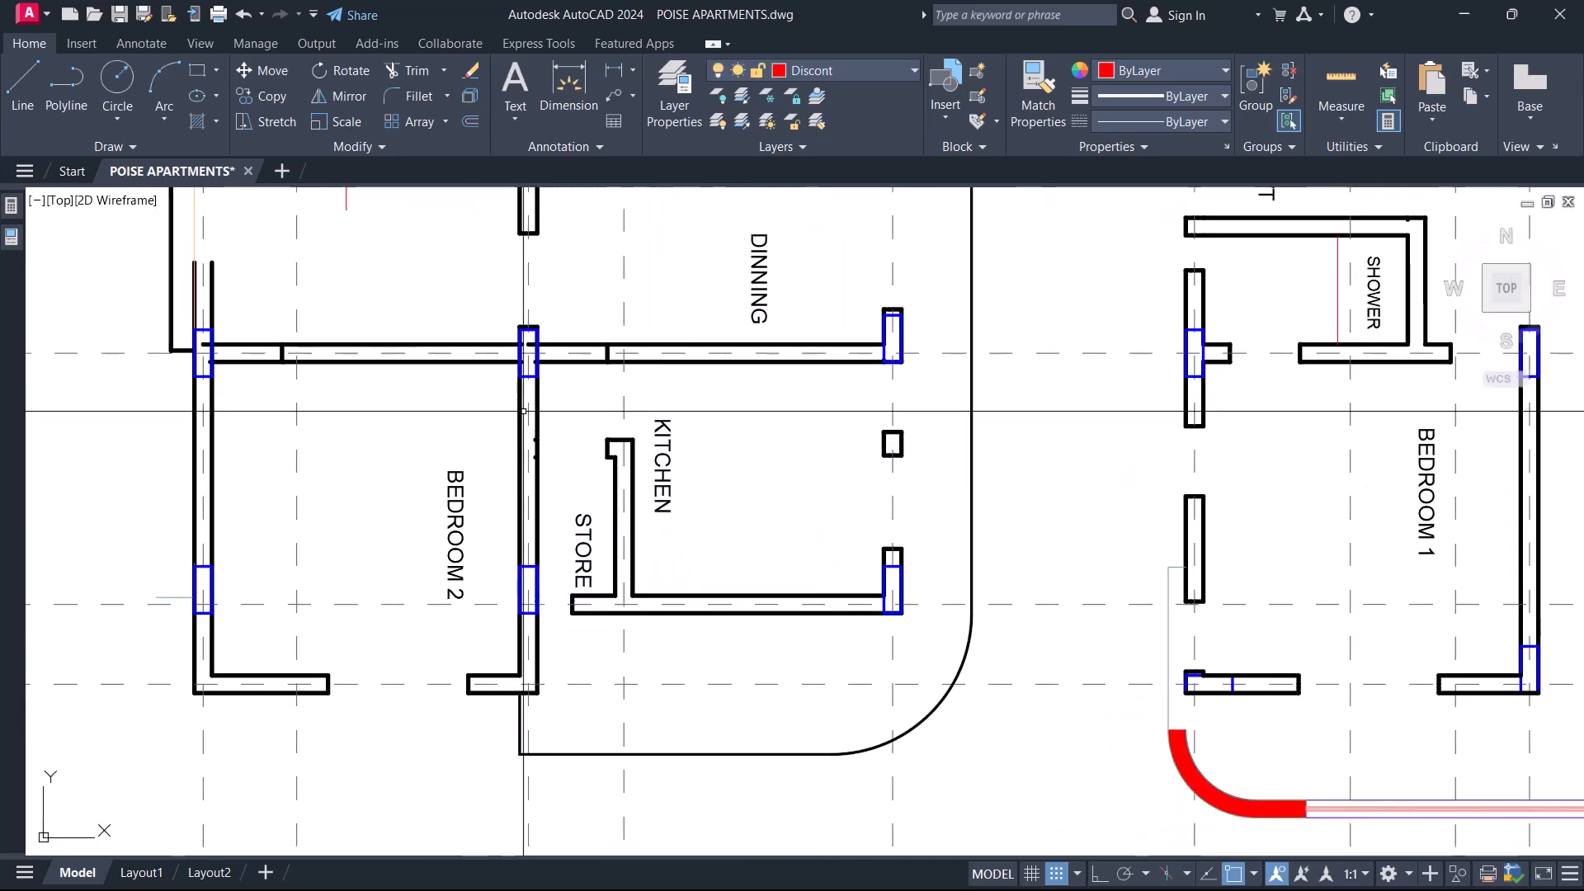
# Draw a rectangle around the Kitchen and Store area from above the gridline 6 column to past the balcony edge.
pyautogui.write('c')
pyautogui.press('Return')
pyautogui.click(514, 312)
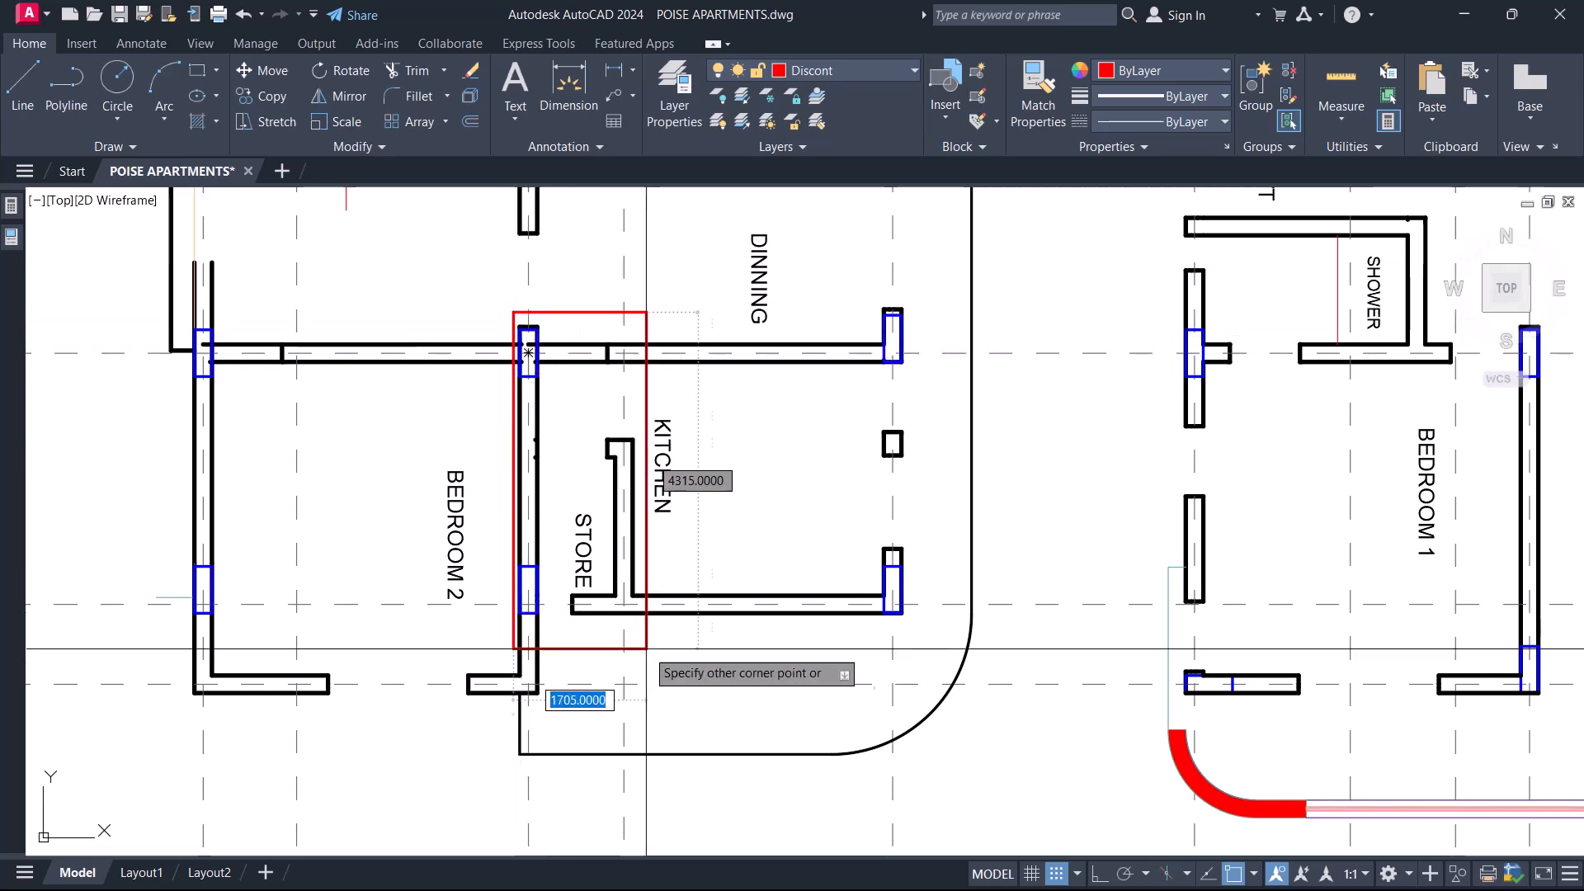
pyautogui.click(1002, 751)
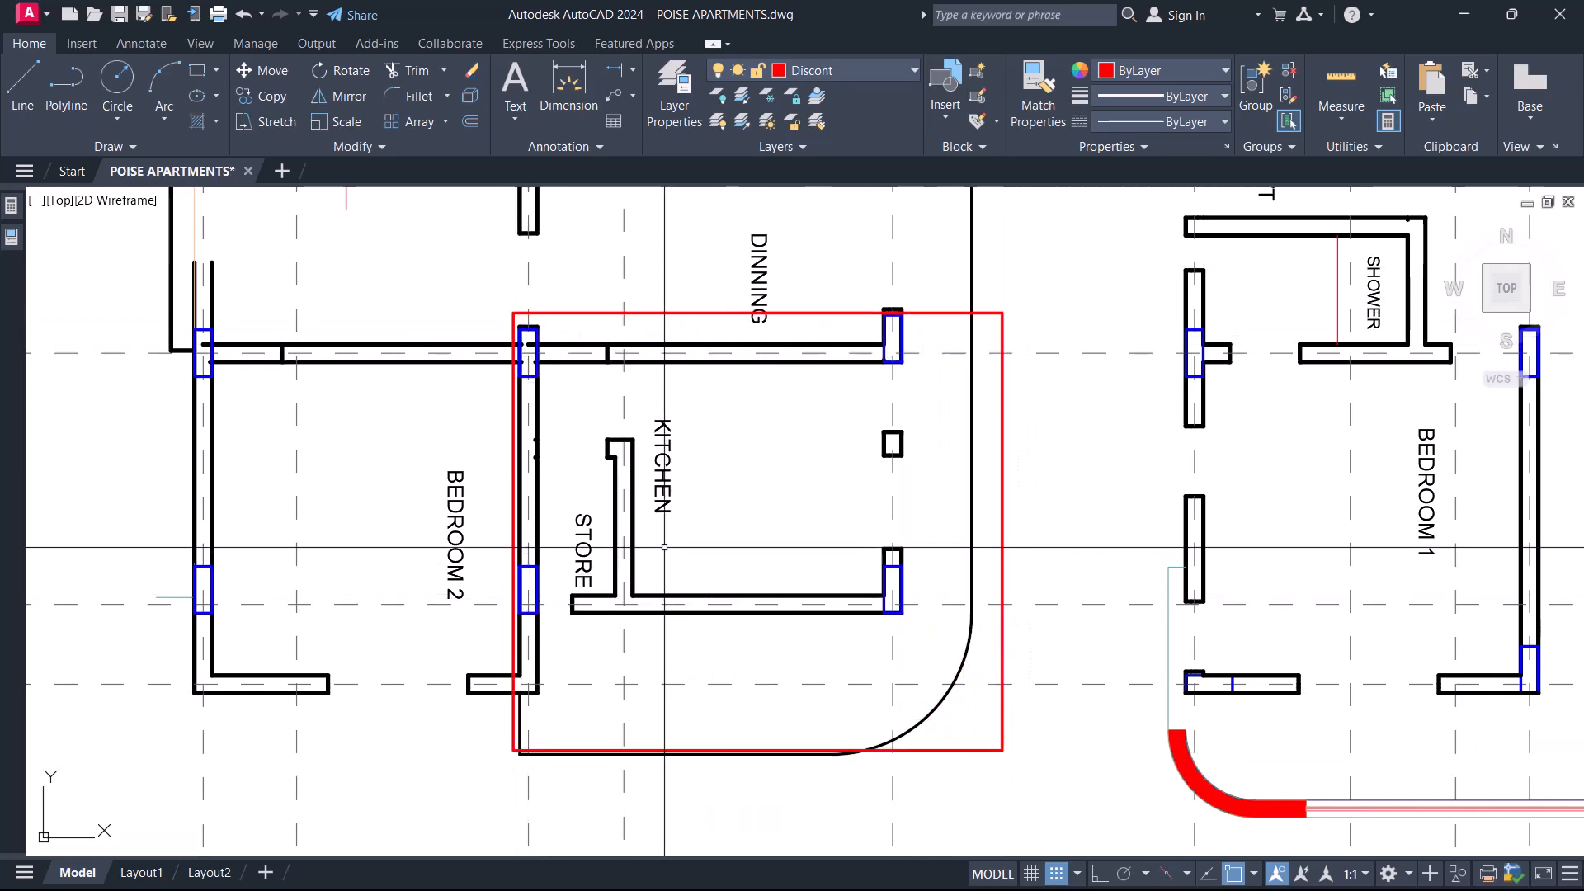
pyautogui.press('Delete')
# Delete the partition wall between Store and Kitchen together with the KITCHEN label.
pyautogui.click(580, 413)
pyautogui.click(654, 647)
pyautogui.press('Delete')
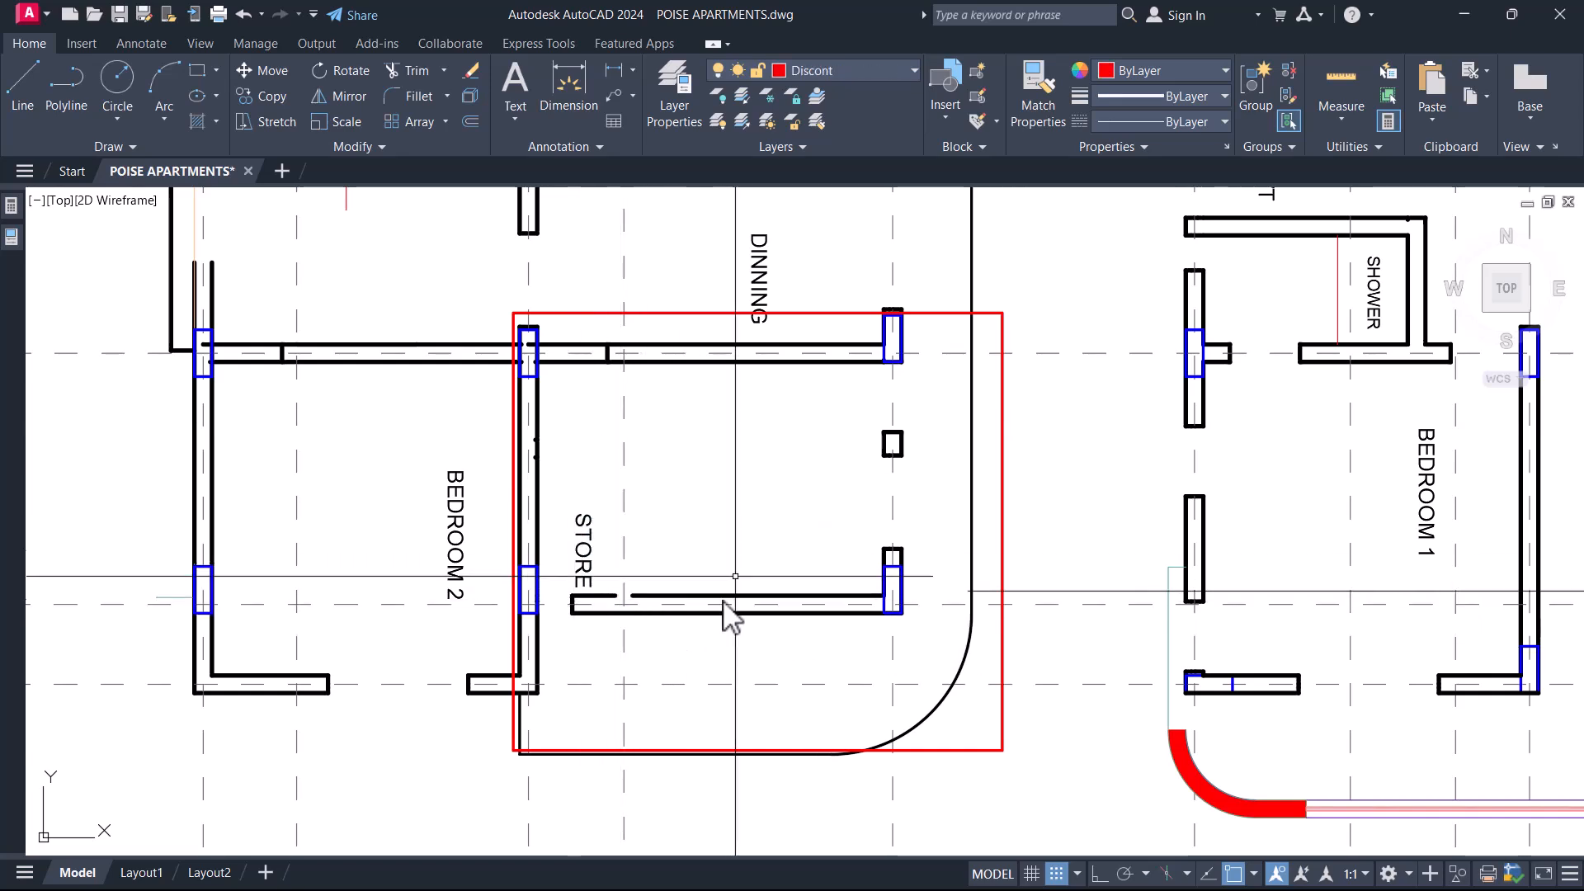
# Delete the red rectangle around the former Kitchen and Store area.
pyautogui.moveTo(792, 476); pyautogui.dragTo(685, 492, button='middle')
pyautogui.click(890, 765)
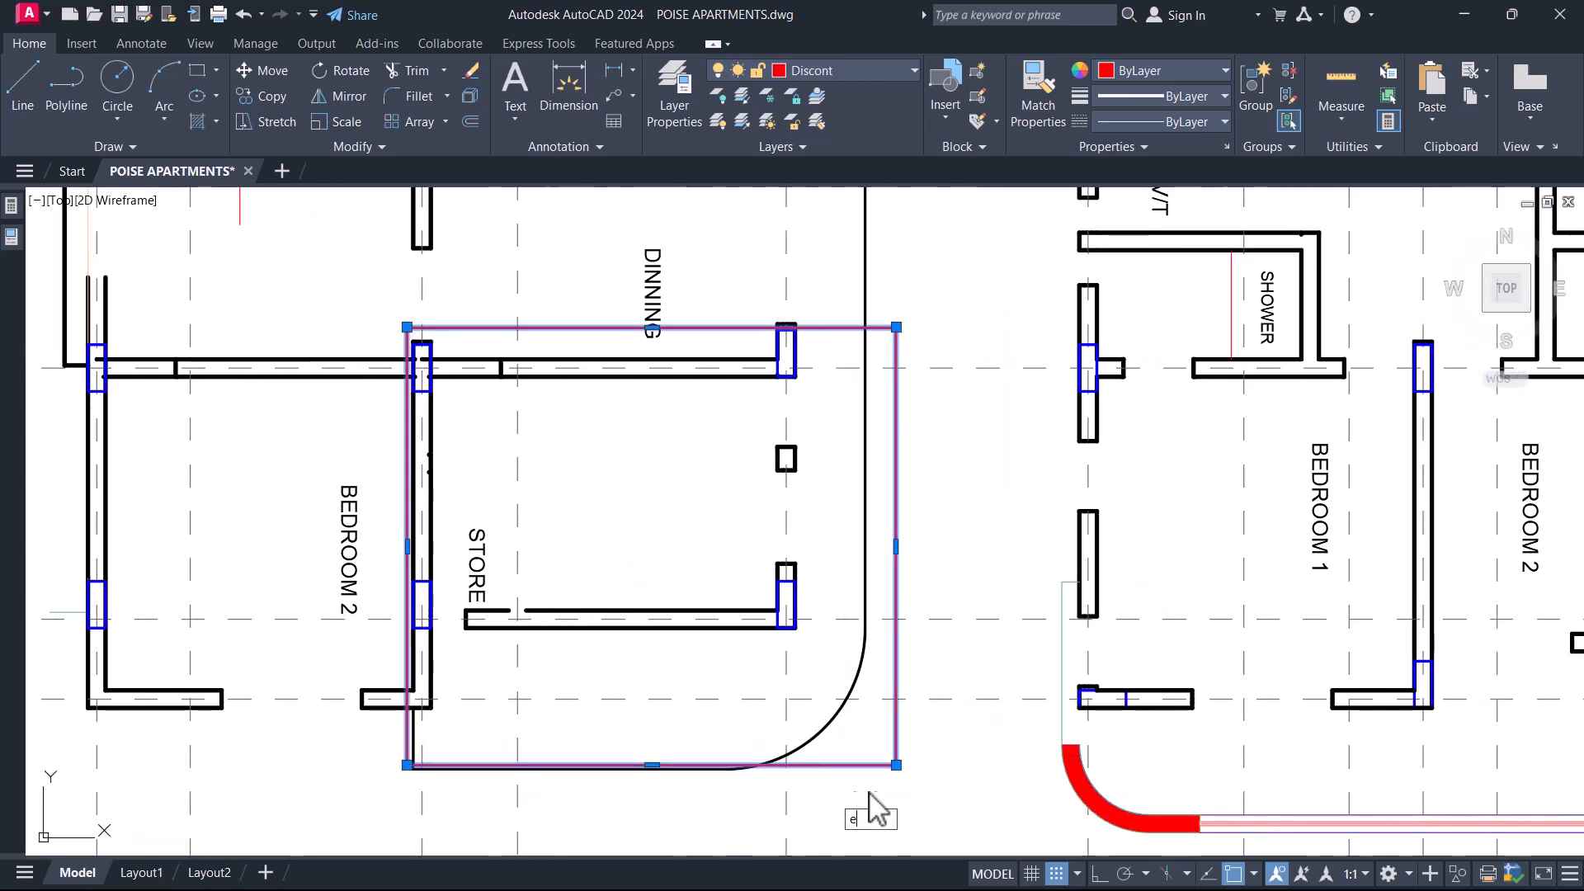
pyautogui.press('Delete')
pyautogui.scroll(-2, 877, 761)
pyautogui.moveTo(794, 559); pyautogui.dragTo(798, 703, button='middle')
pyautogui.scroll(2, 647, 531)
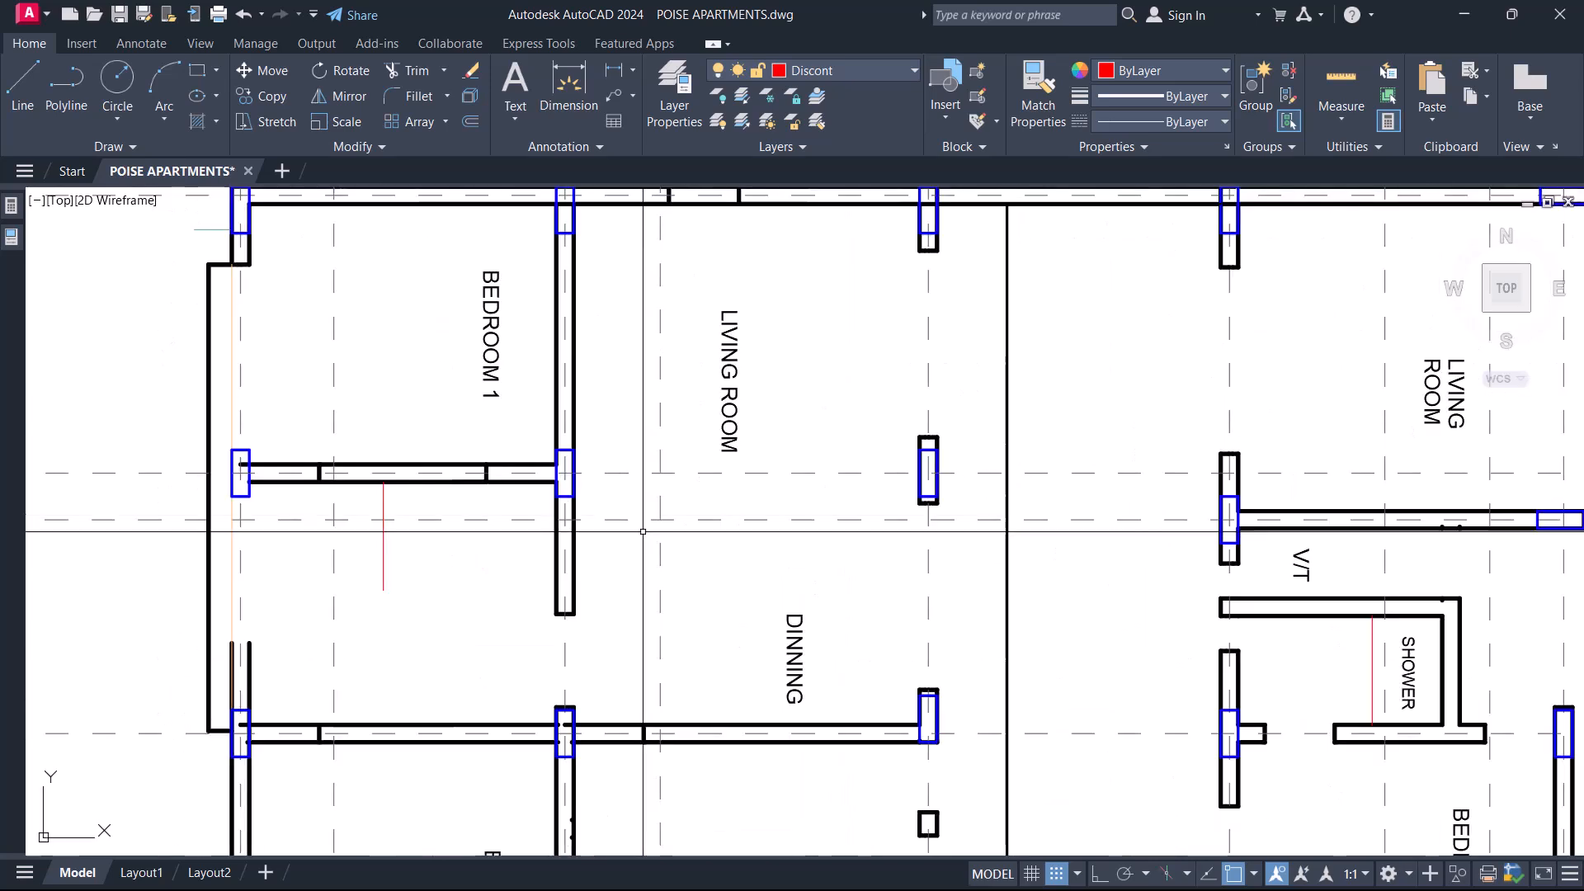
pyautogui.click(540, 456)
pyautogui.click(1046, 736)
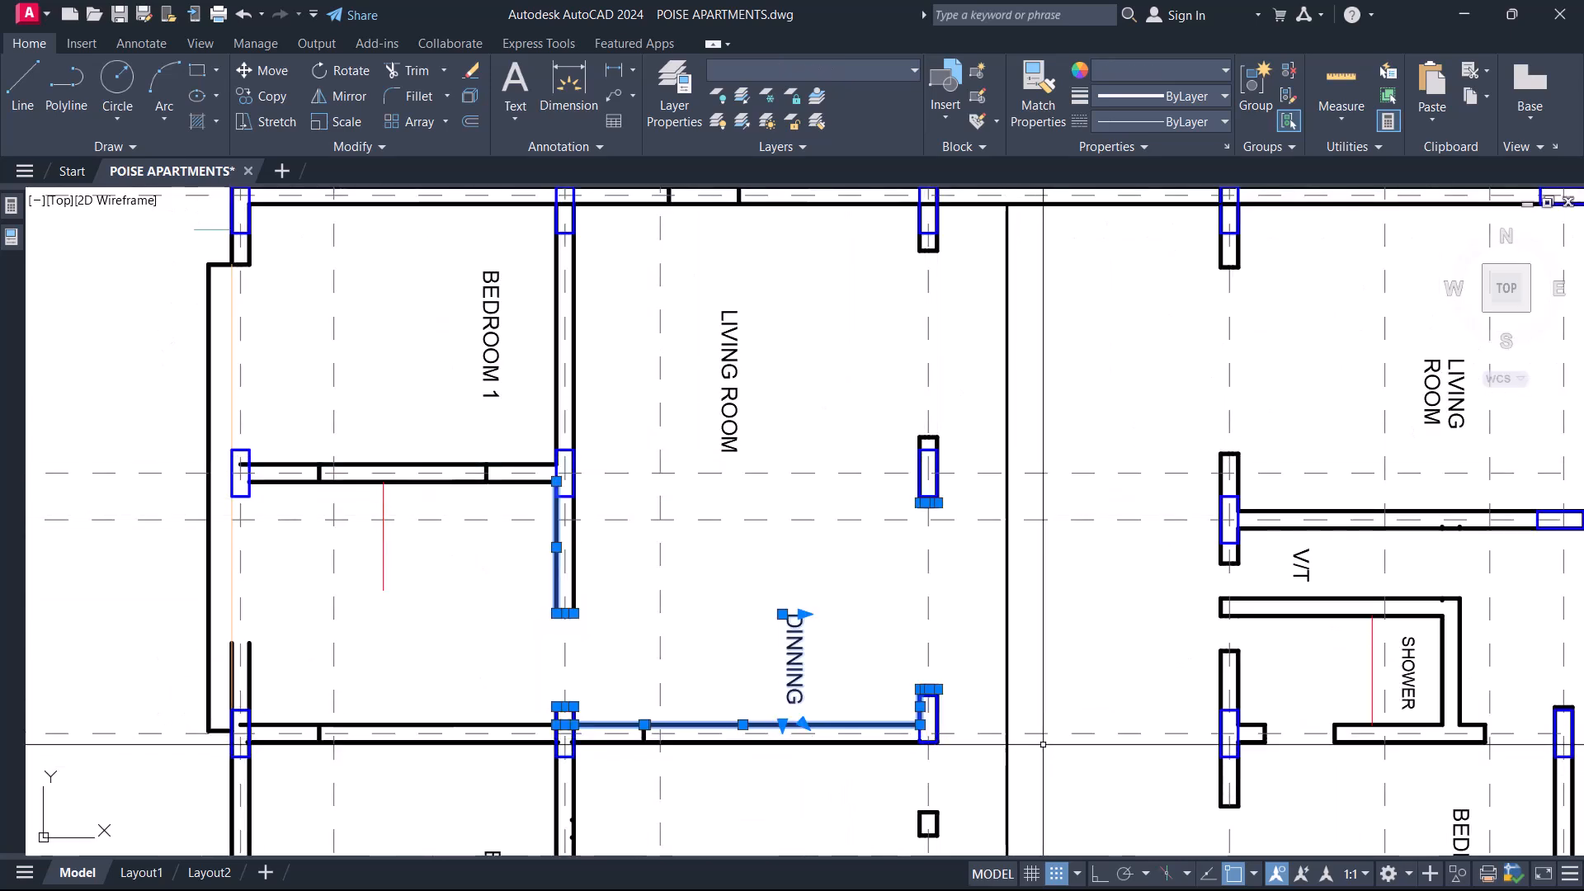
pyautogui.press('Escape')
pyautogui.scroll(2, 1039, 731)
pyautogui.moveTo(1039, 730); pyautogui.dragTo(947, 625, button='middle')
pyautogui.click(954, 540)
pyautogui.click(869, 526)
pyautogui.press('Escape')
pyautogui.scroll(-4, 838, 573)
pyautogui.scroll(-1, 825, 528)
pyautogui.scroll(3, 812, 495)
# Outline the Dinning panel and the Living Room panel with rectangles reaching from gridline K to the outer balcony line.
pyautogui.write('rec')
pyautogui.press('Return')
pyautogui.click(556, 541)
pyautogui.click(996, 809)
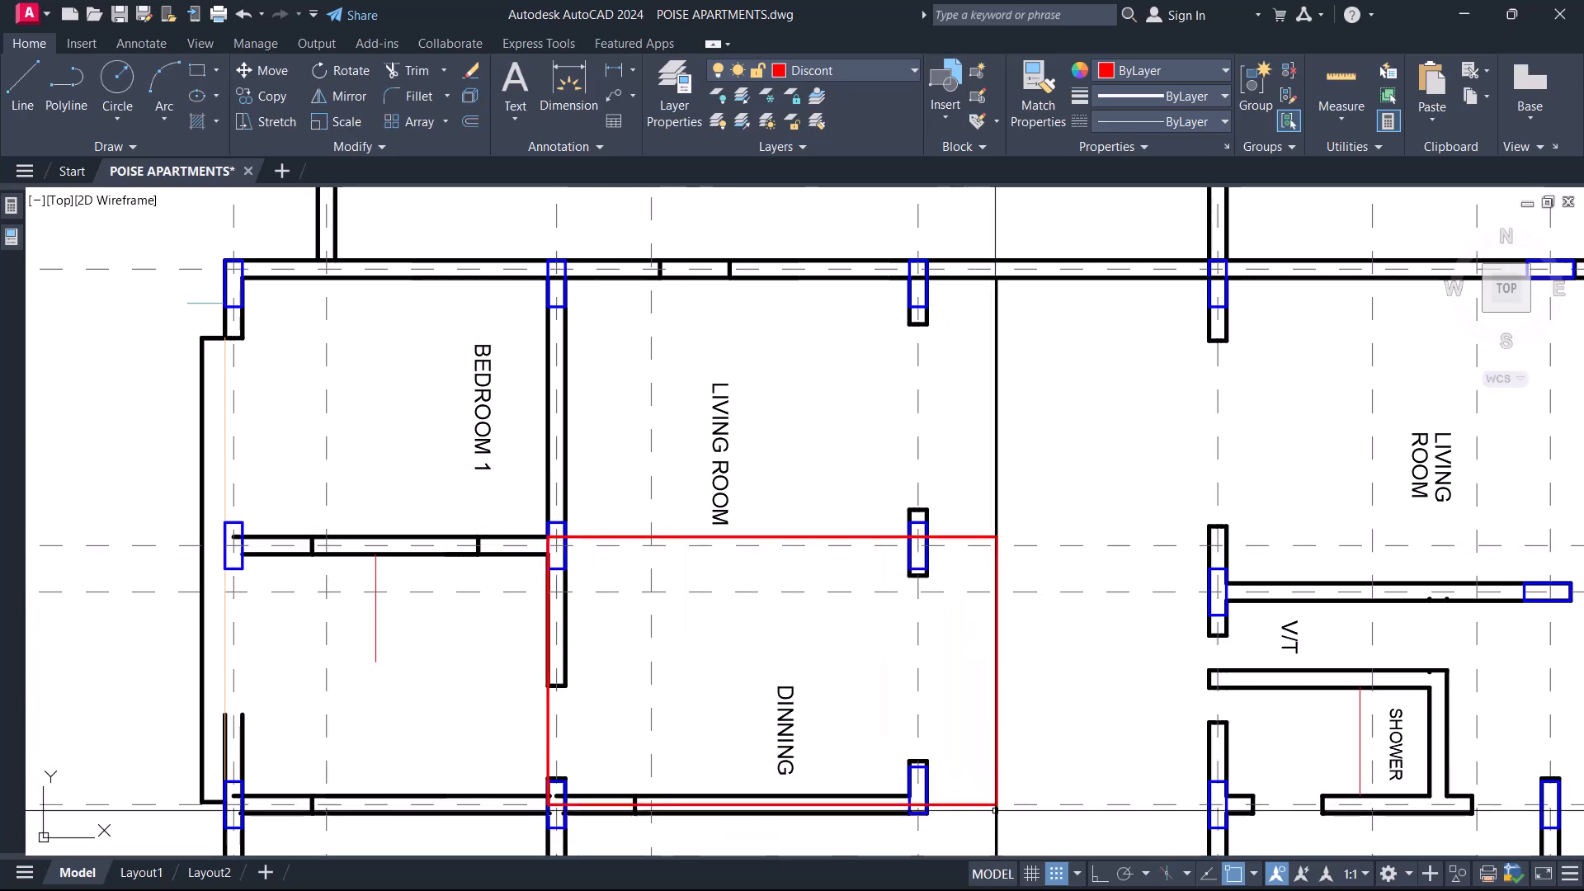
pyautogui.press('Return')
pyautogui.click(558, 283)
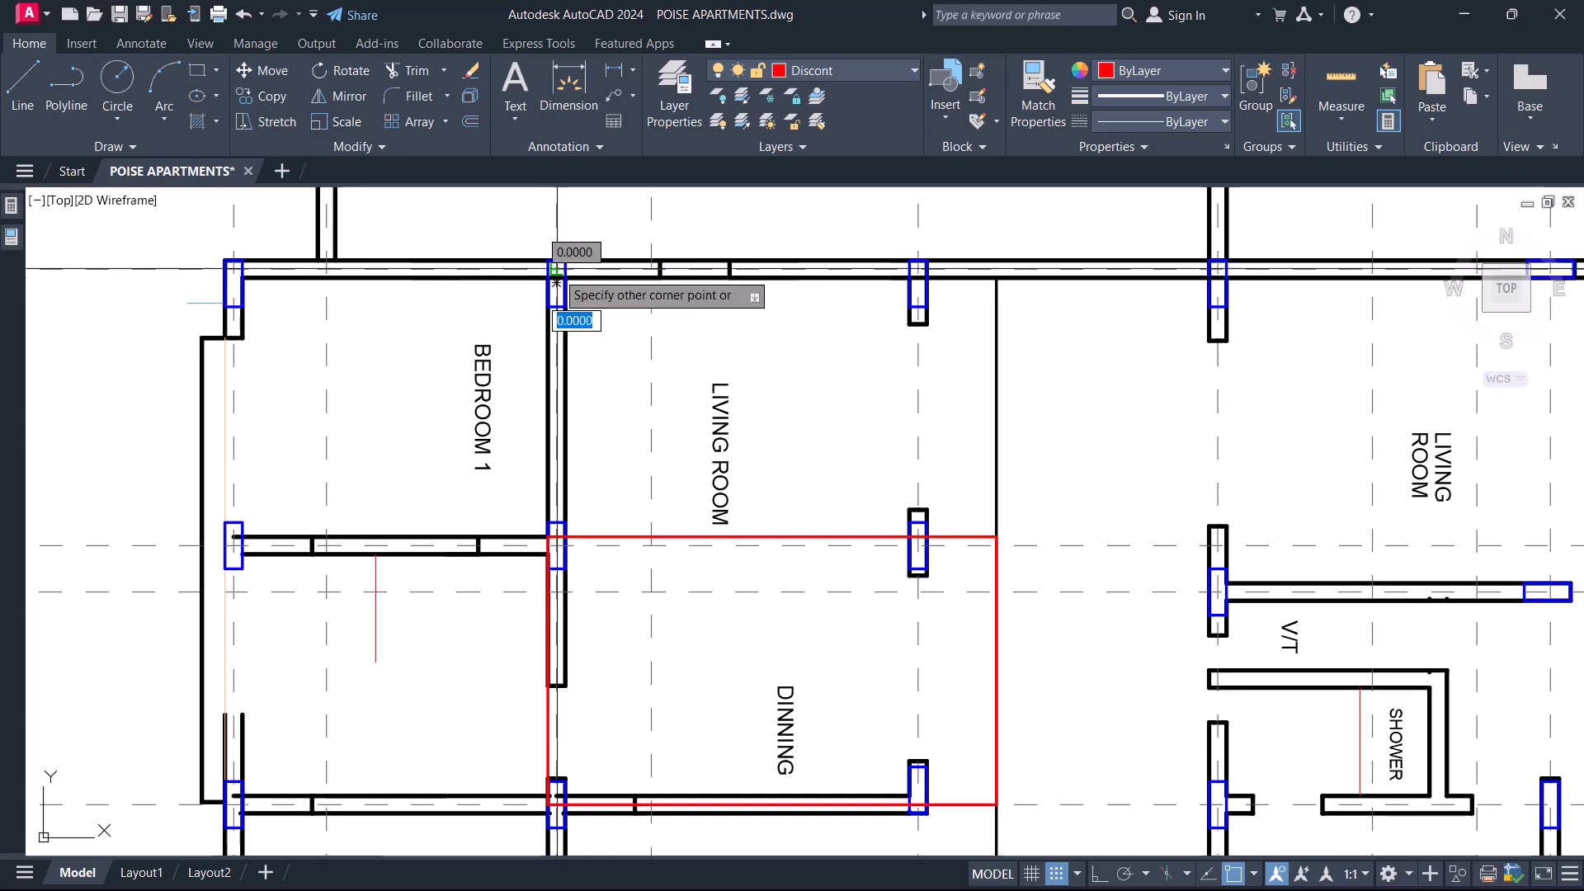
pyautogui.click(996, 537)
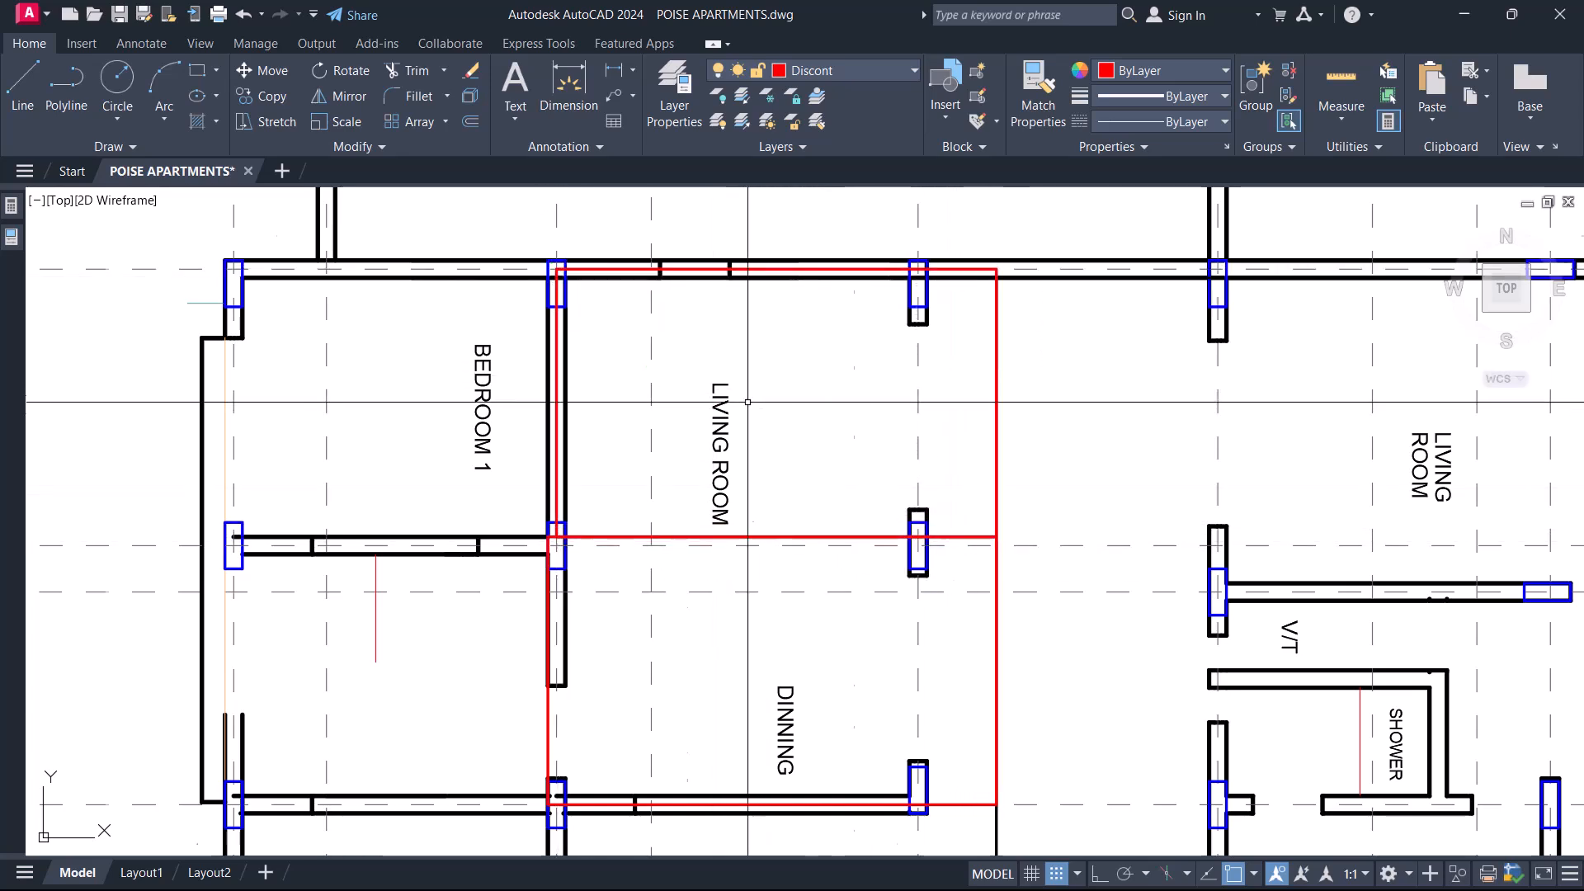
# Remove the rectangles around the Living Room and Dinning panels.
pyautogui.scroll(-2, 948, 511)
pyautogui.scroll(2, 874, 502)
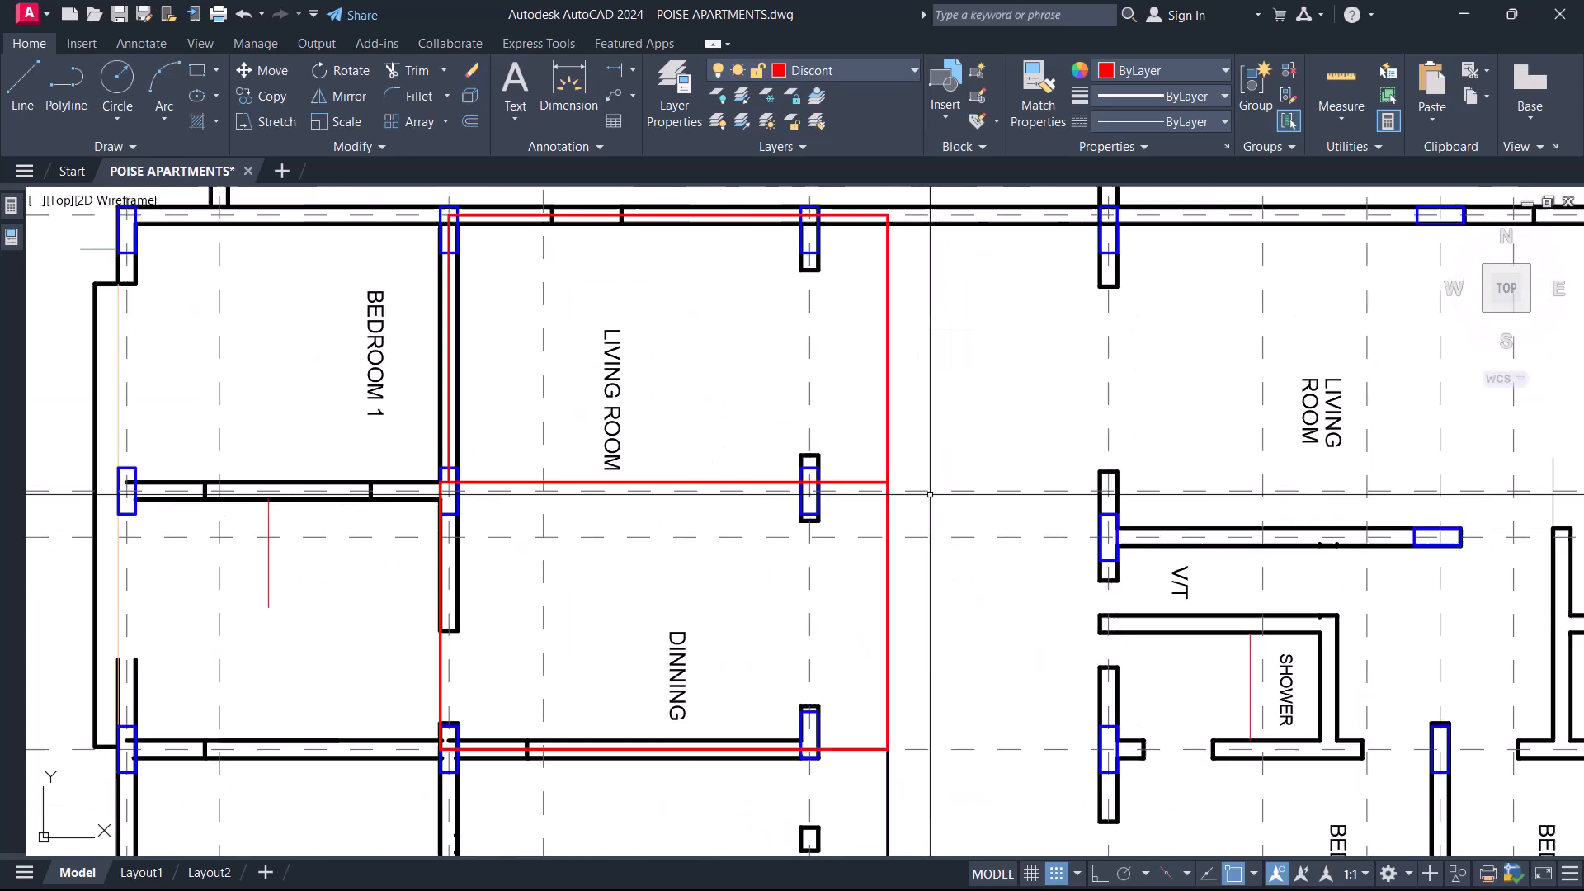
pyautogui.scroll(5, 849, 481)
pyautogui.click(858, 488)
pyautogui.click(831, 530)
pyautogui.scroll(-3, 870, 452)
pyautogui.press('Escape')
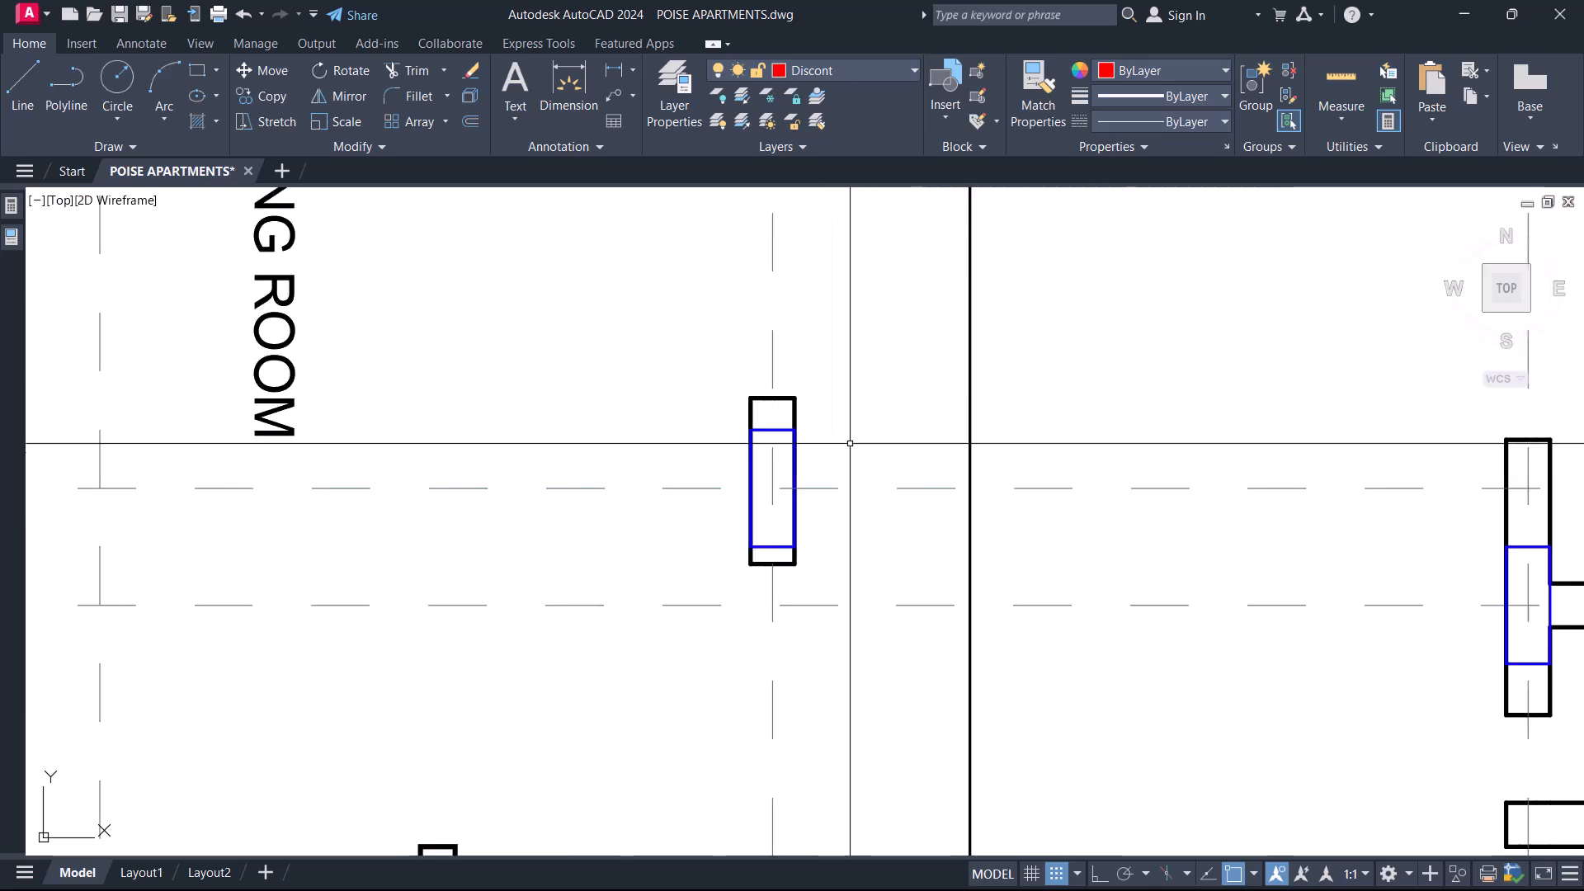
# Match the straight edges of the central balcony outline beside gridline I to the properties of the black wall line.
pyautogui.scroll(-4, 848, 462)
pyautogui.scroll(1, 743, 528)
pyautogui.moveTo(732, 563); pyautogui.dragTo(731, 388, button='middle')
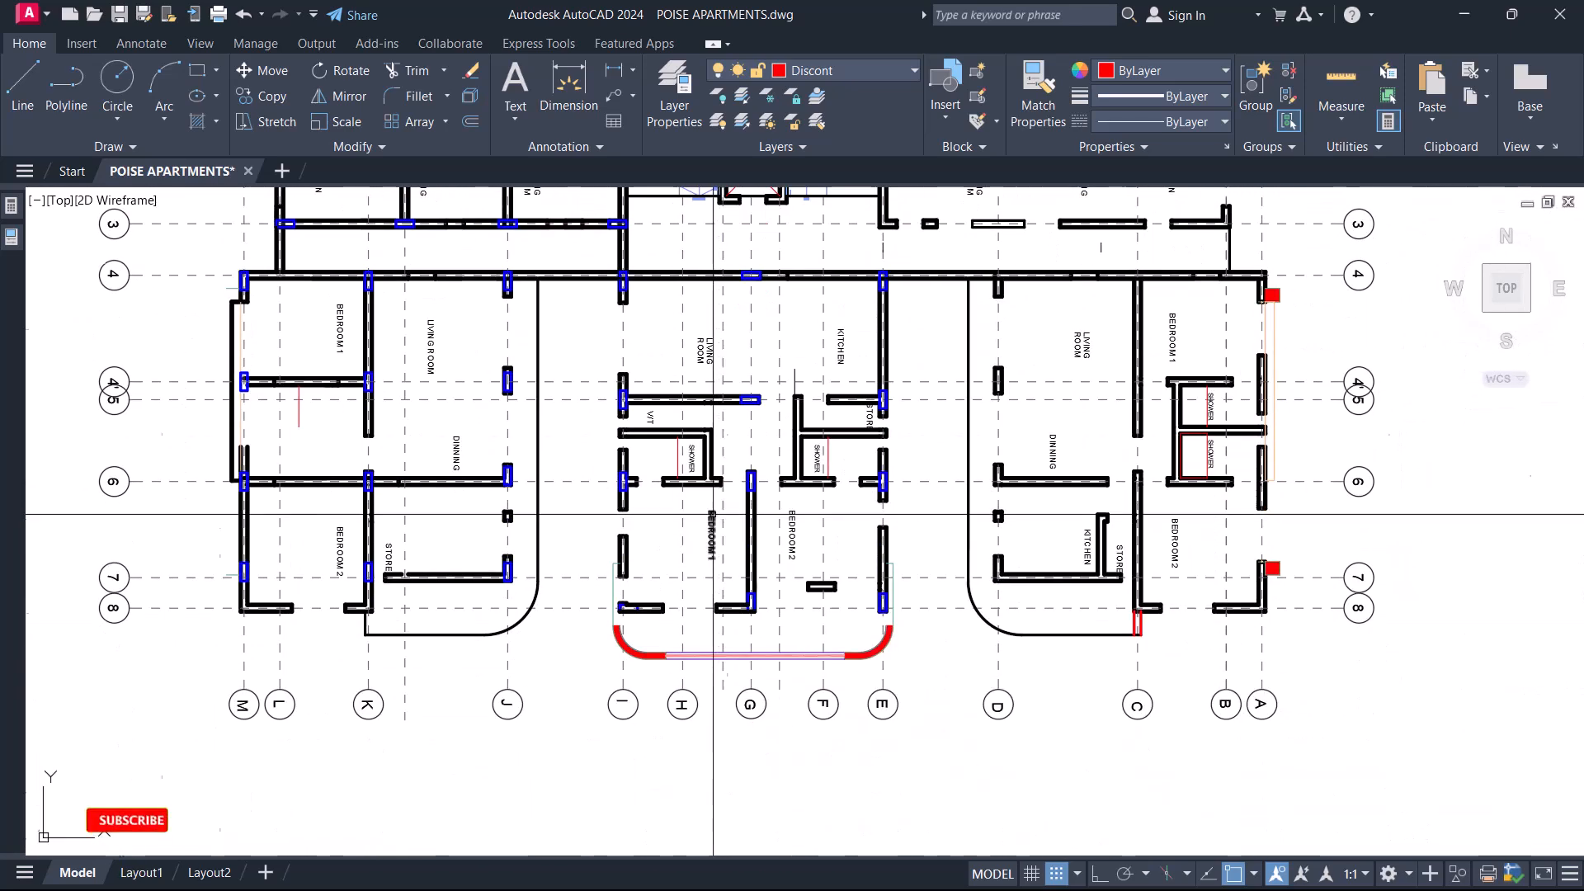
pyautogui.scroll(3, 695, 580)
pyautogui.moveTo(720, 697); pyautogui.dragTo(708, 551, button='middle')
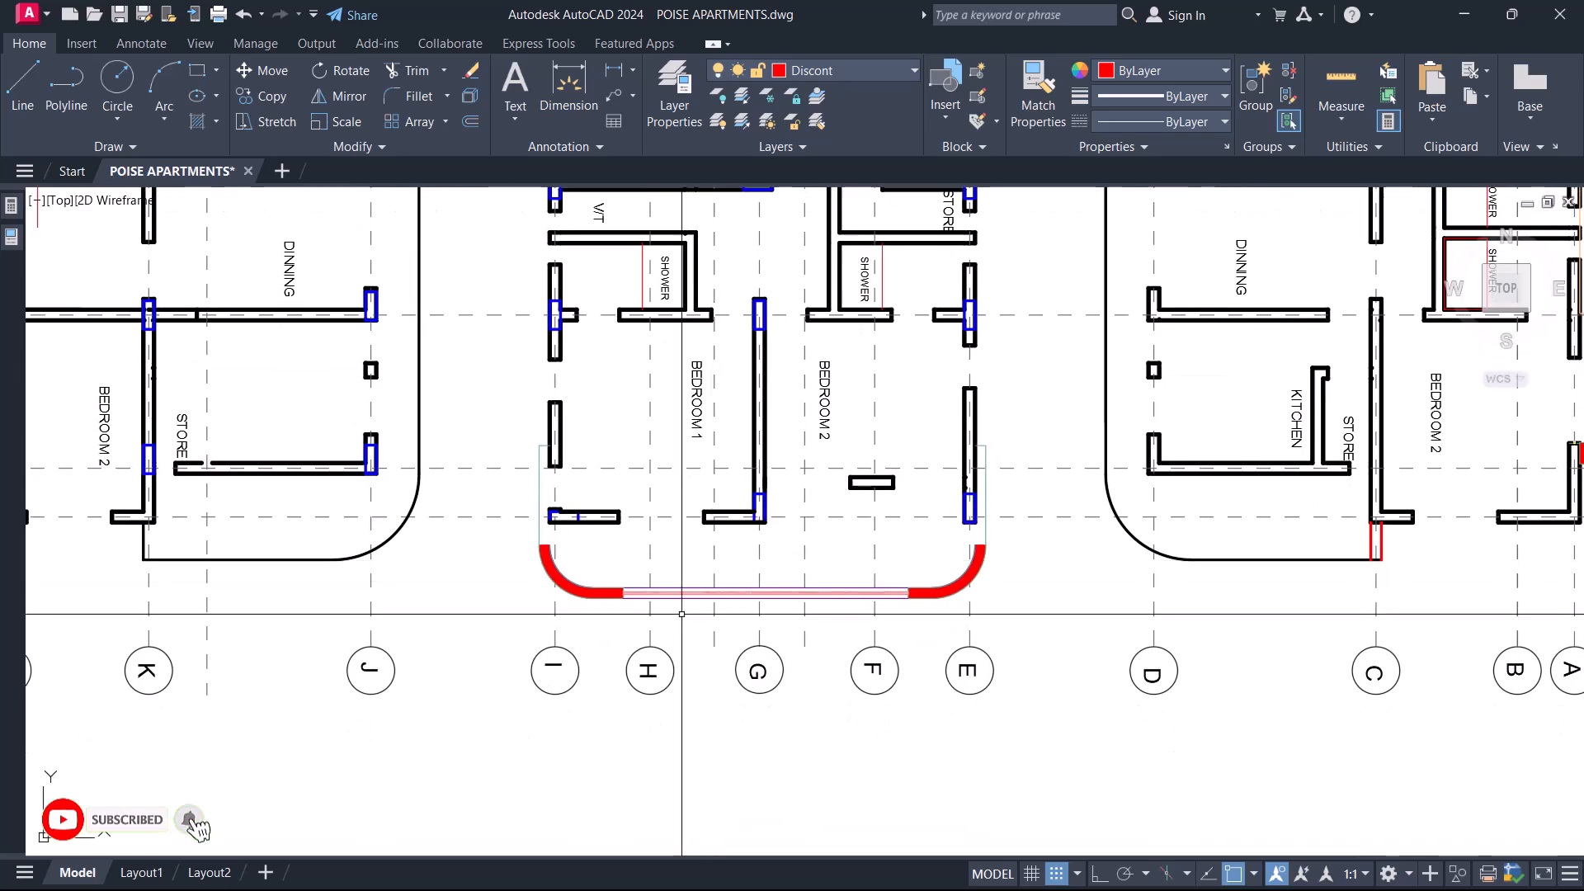
pyautogui.moveTo(635, 593); pyautogui.dragTo(701, 572, button='middle')
pyautogui.write('MA')
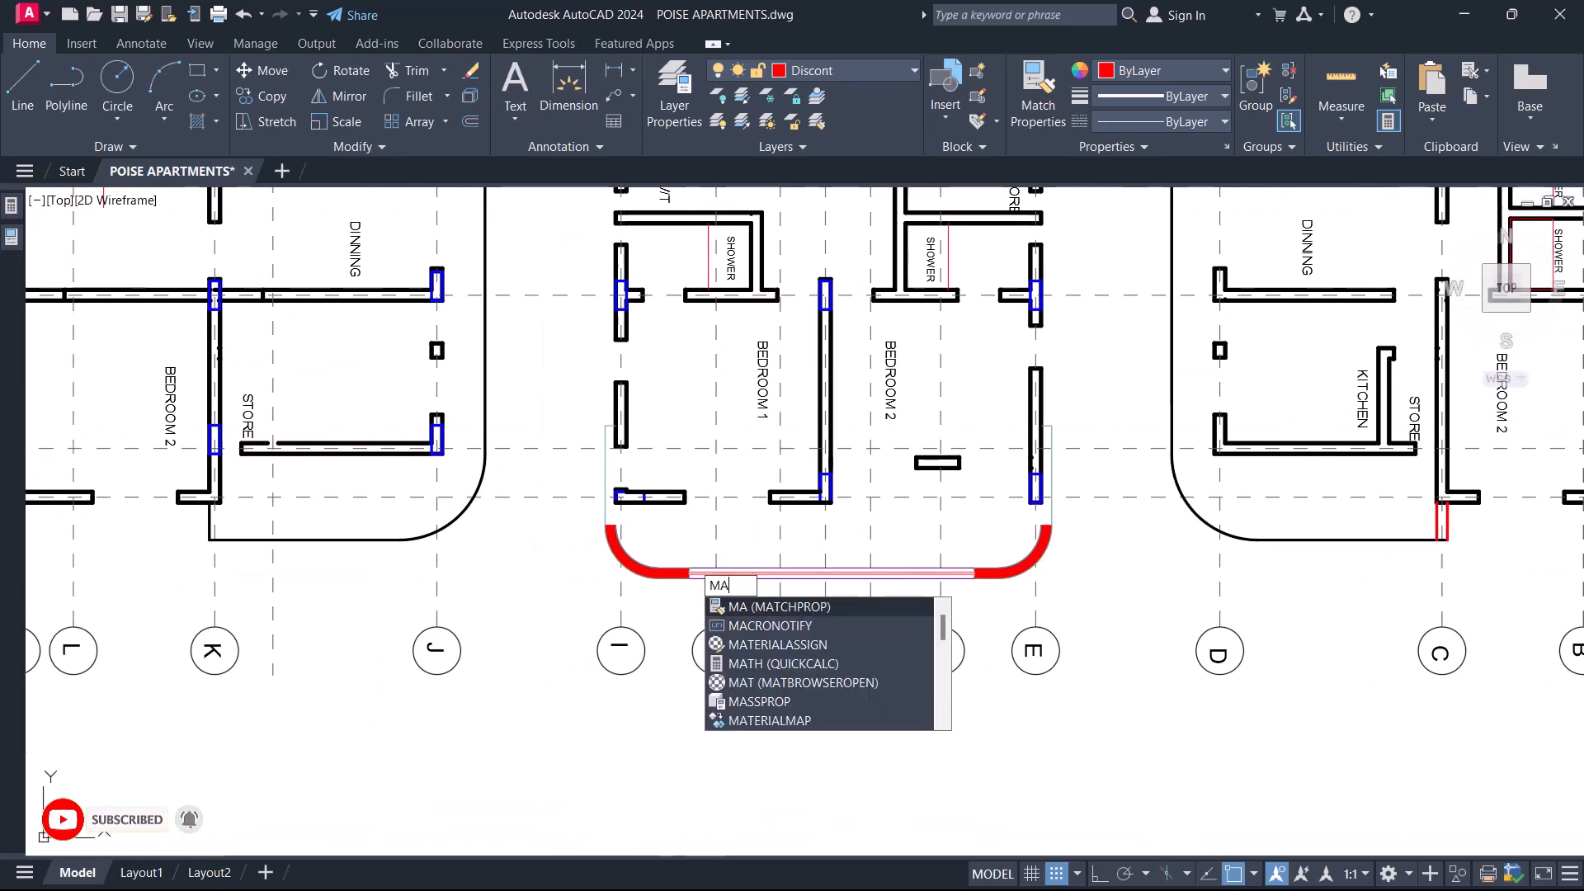
pyautogui.press('Return')
pyautogui.scroll(6, 620, 499)
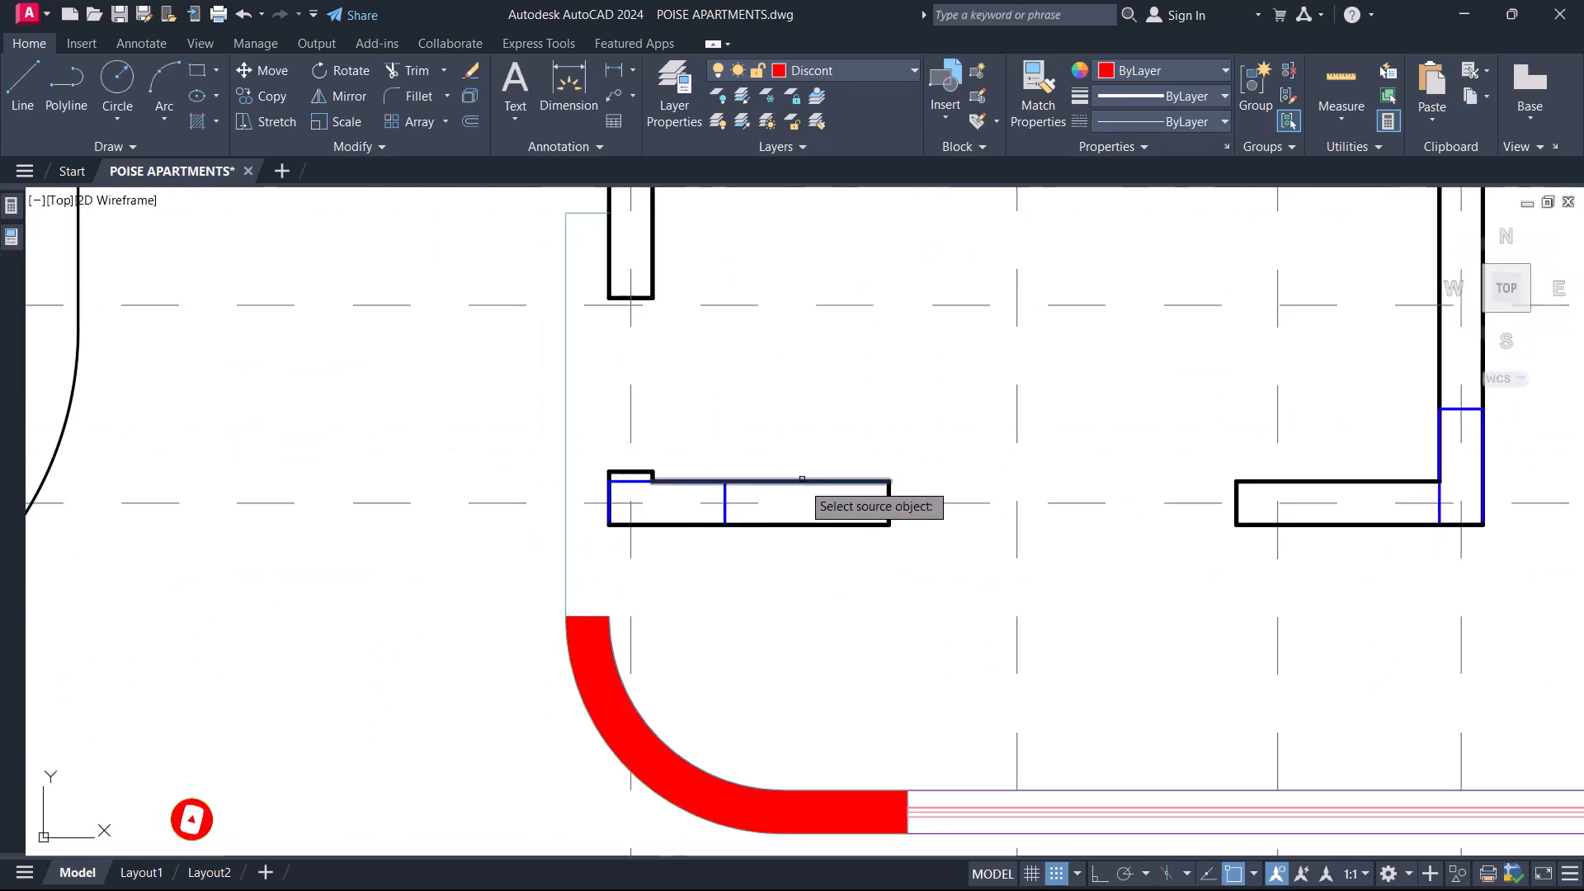
pyautogui.moveTo(575, 235); pyautogui.dragTo(560, 410, button='middle')
pyautogui.scroll(4, 562, 392)
pyautogui.click(577, 329)
pyautogui.click(540, 436)
pyautogui.scroll(-6, 506, 343)
pyautogui.press('Escape')
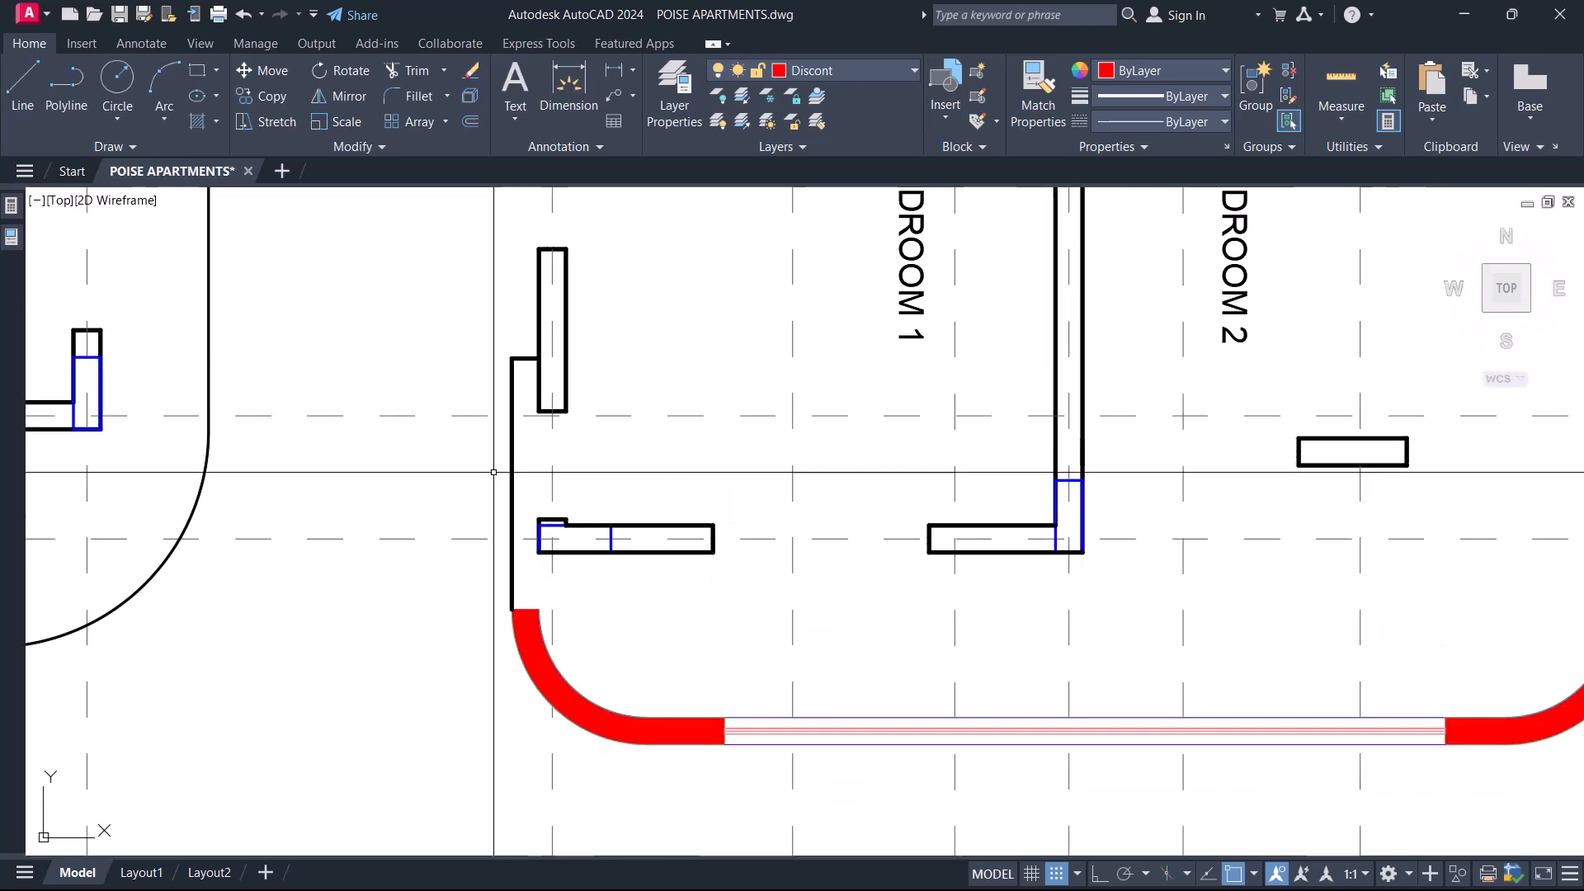
# Erase the red curved hatch and the inner arc at the balcony corner near gridline I.
pyautogui.scroll(4, 534, 622)
pyautogui.click(528, 644)
pyautogui.write('E')
pyautogui.press('Return')
pyautogui.scroll(-4, 524, 563)
pyautogui.scroll(4, 596, 673)
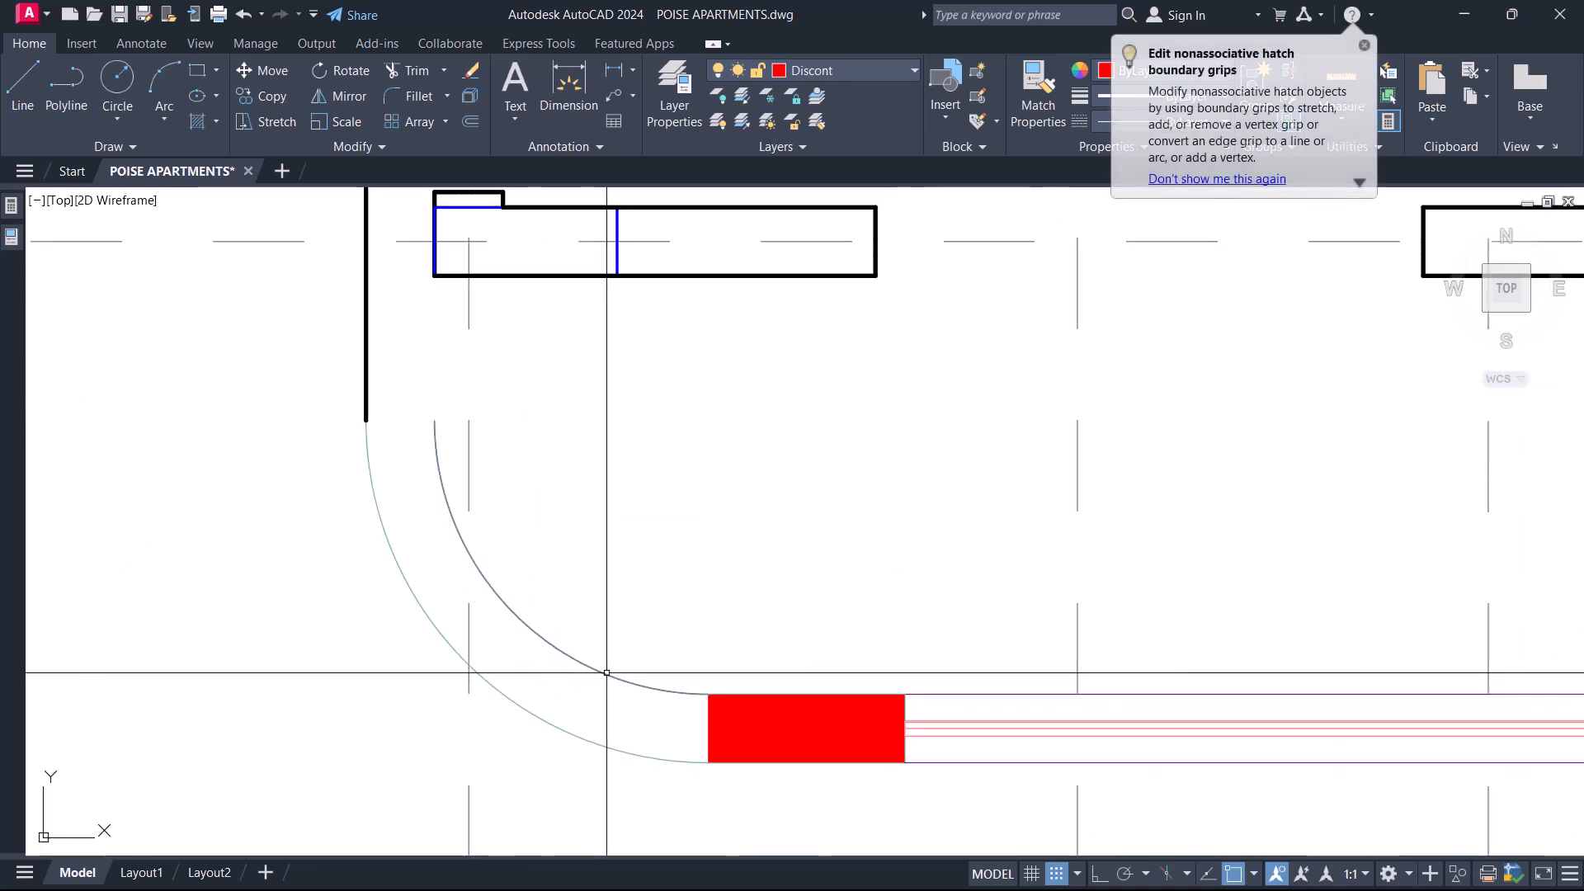
pyautogui.click(665, 718)
pyautogui.click(621, 630)
pyautogui.write('E')
pyautogui.press('Return')
# Erase the short straight red hatch near gridline I and the inner window lines along the balcony front.
pyautogui.click(938, 749)
pyautogui.click(831, 631)
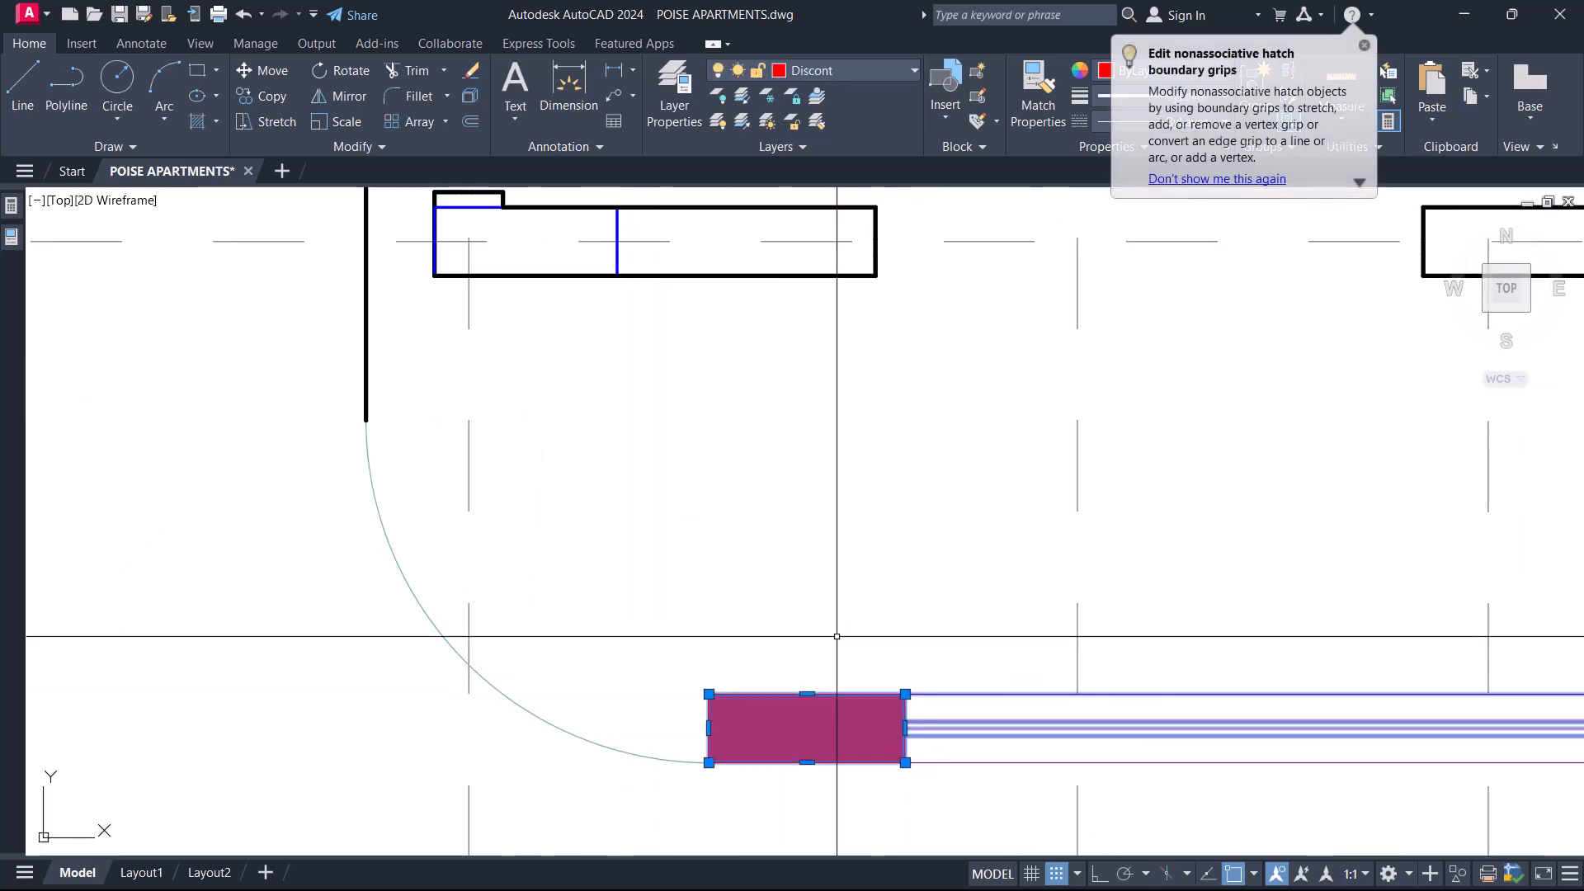
pyautogui.press('e')
pyautogui.press('Return')
# Erase the remaining red hatches and inner lines at the balcony corner near gridline E, keeping only the outer outline.
pyautogui.scroll(-2, 722, 630)
pyautogui.moveTo(1441, 713); pyautogui.dragTo(746, 608, button='middle')
pyautogui.moveTo(1149, 607); pyautogui.dragTo(669, 633, button='middle')
pyautogui.scroll(4, 825, 619)
pyautogui.click(887, 530)
pyautogui.click(804, 599)
pyautogui.press('e')
pyautogui.press('Return')
pyautogui.click(1113, 591)
pyautogui.press('e')
pyautogui.press('Return')
pyautogui.click(1051, 503)
pyautogui.click(950, 624)
pyautogui.press('e')
pyautogui.press('Return')
# Match the rest of the central balcony's outer outline to the properties of the black wall line on gridline E.
pyautogui.scroll(-4, 933, 595)
pyautogui.moveTo(999, 576); pyautogui.dragTo(920, 660, button='middle')
pyautogui.write('m')
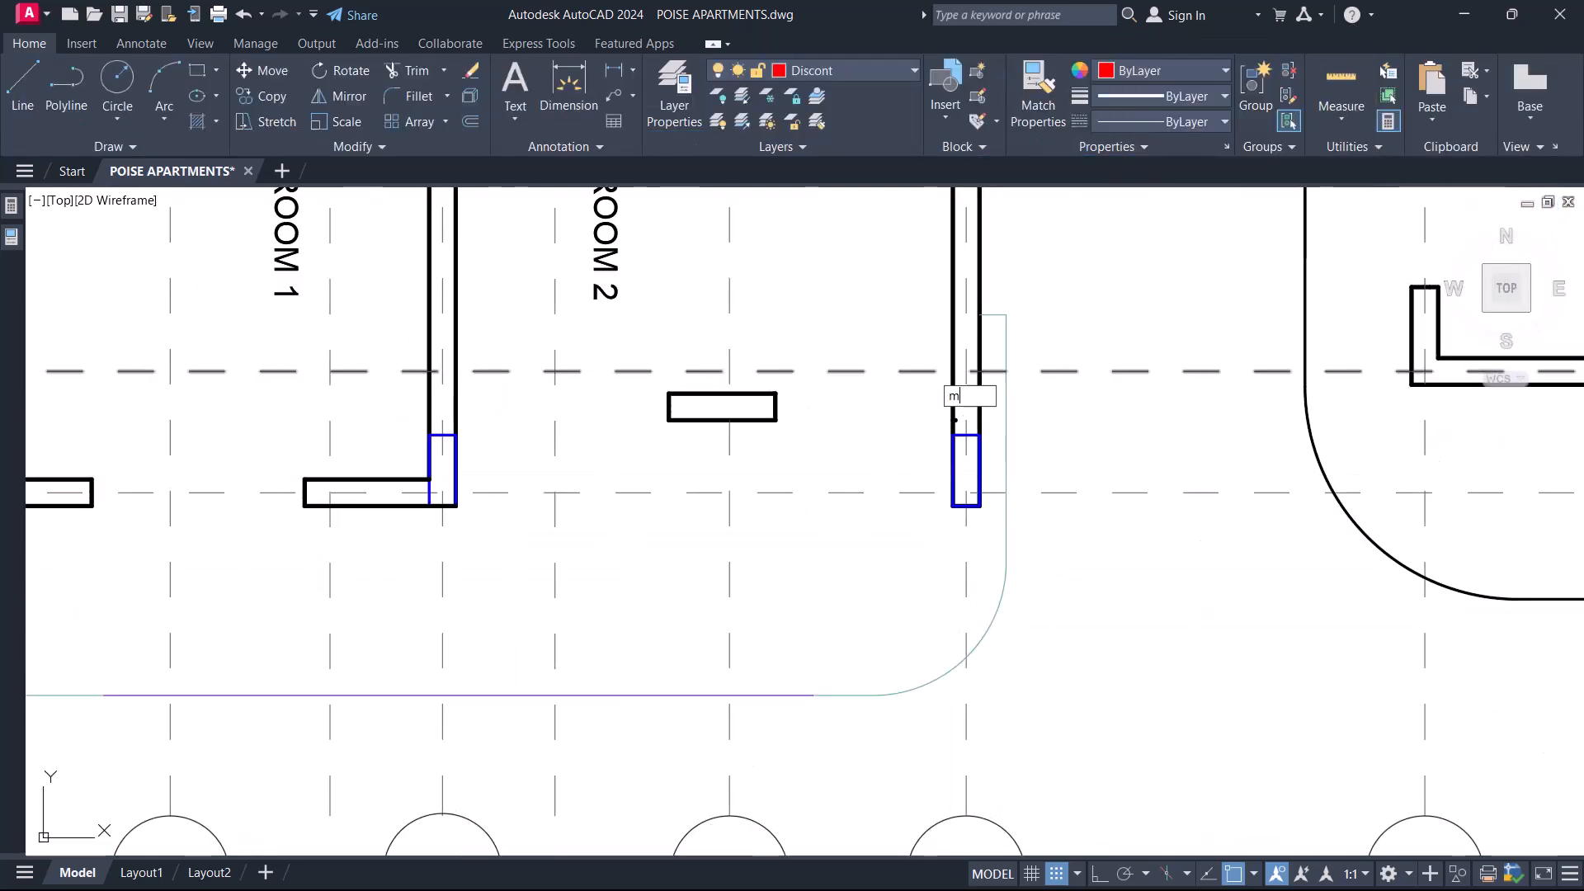
pyautogui.write('a')
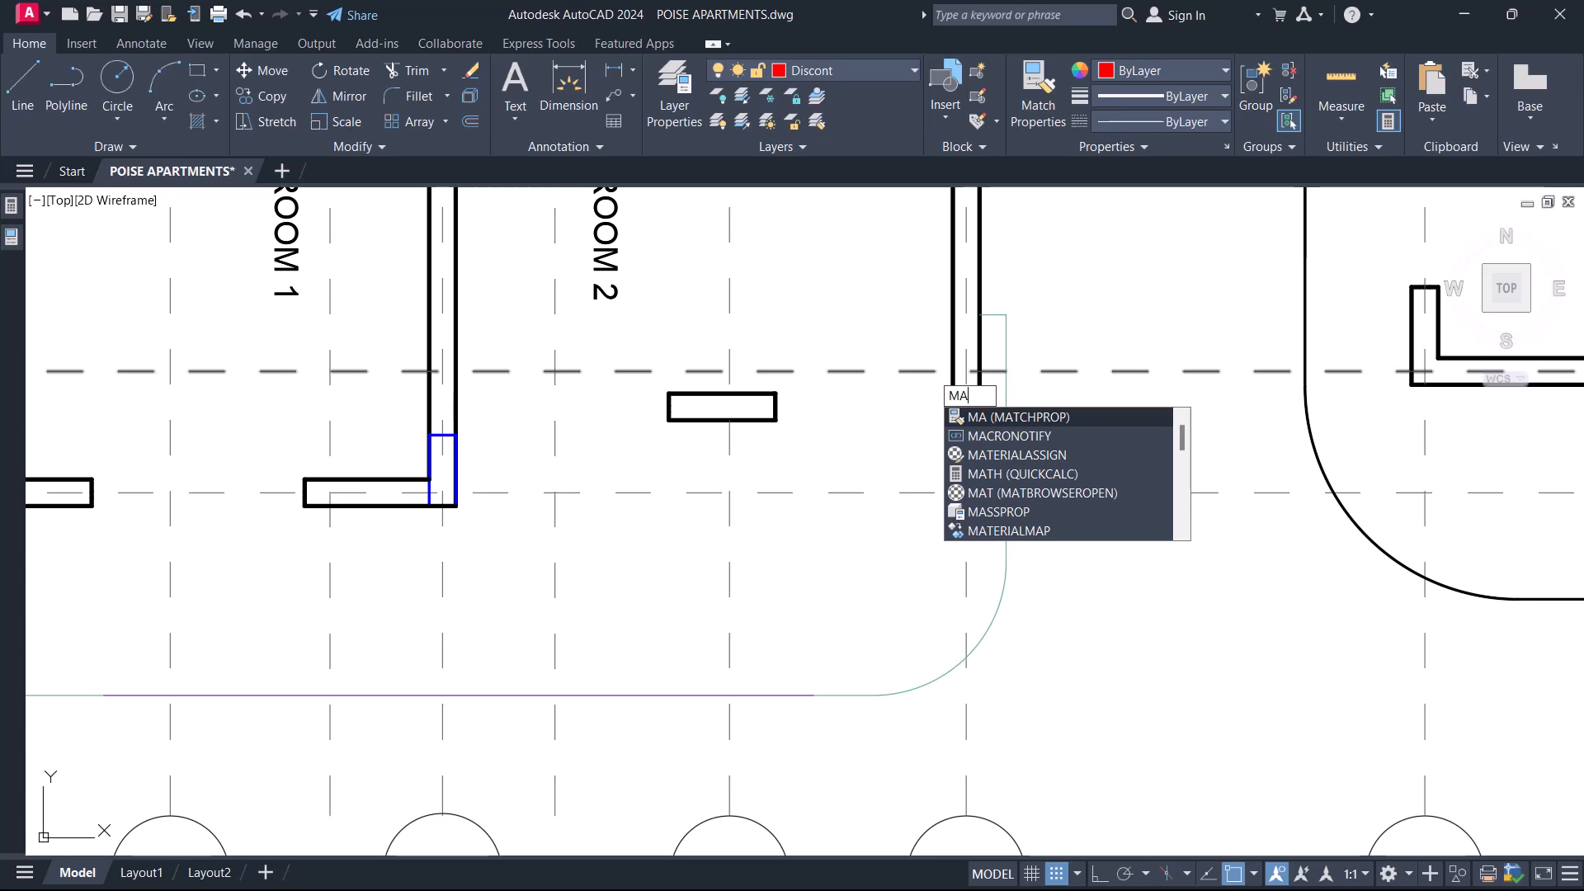
pyautogui.press('Return')
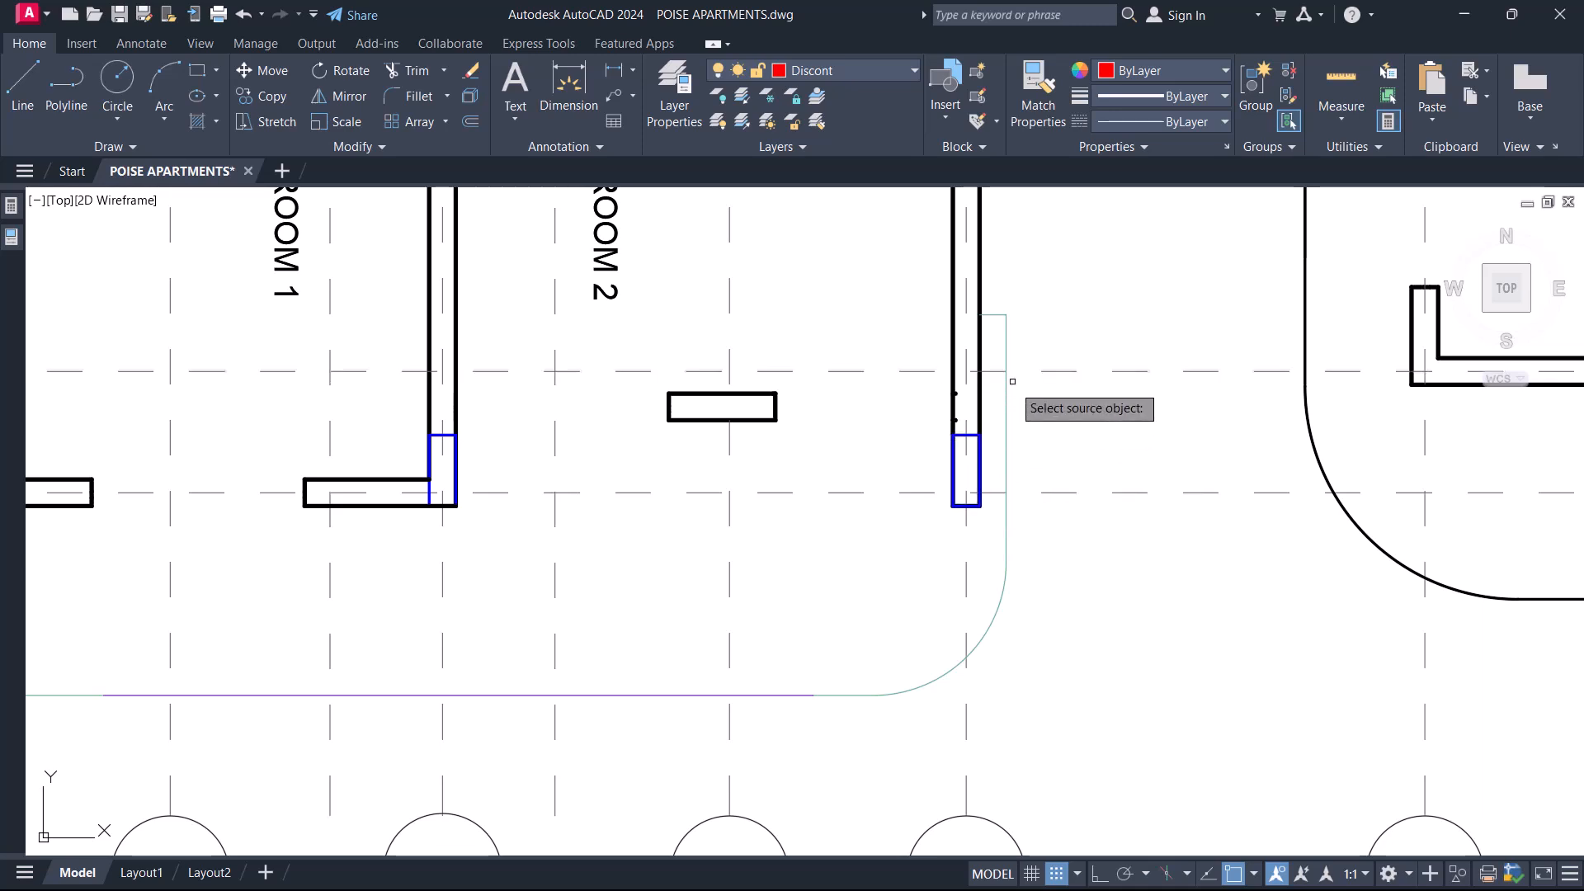
pyautogui.click(1006, 323)
pyautogui.click(843, 719)
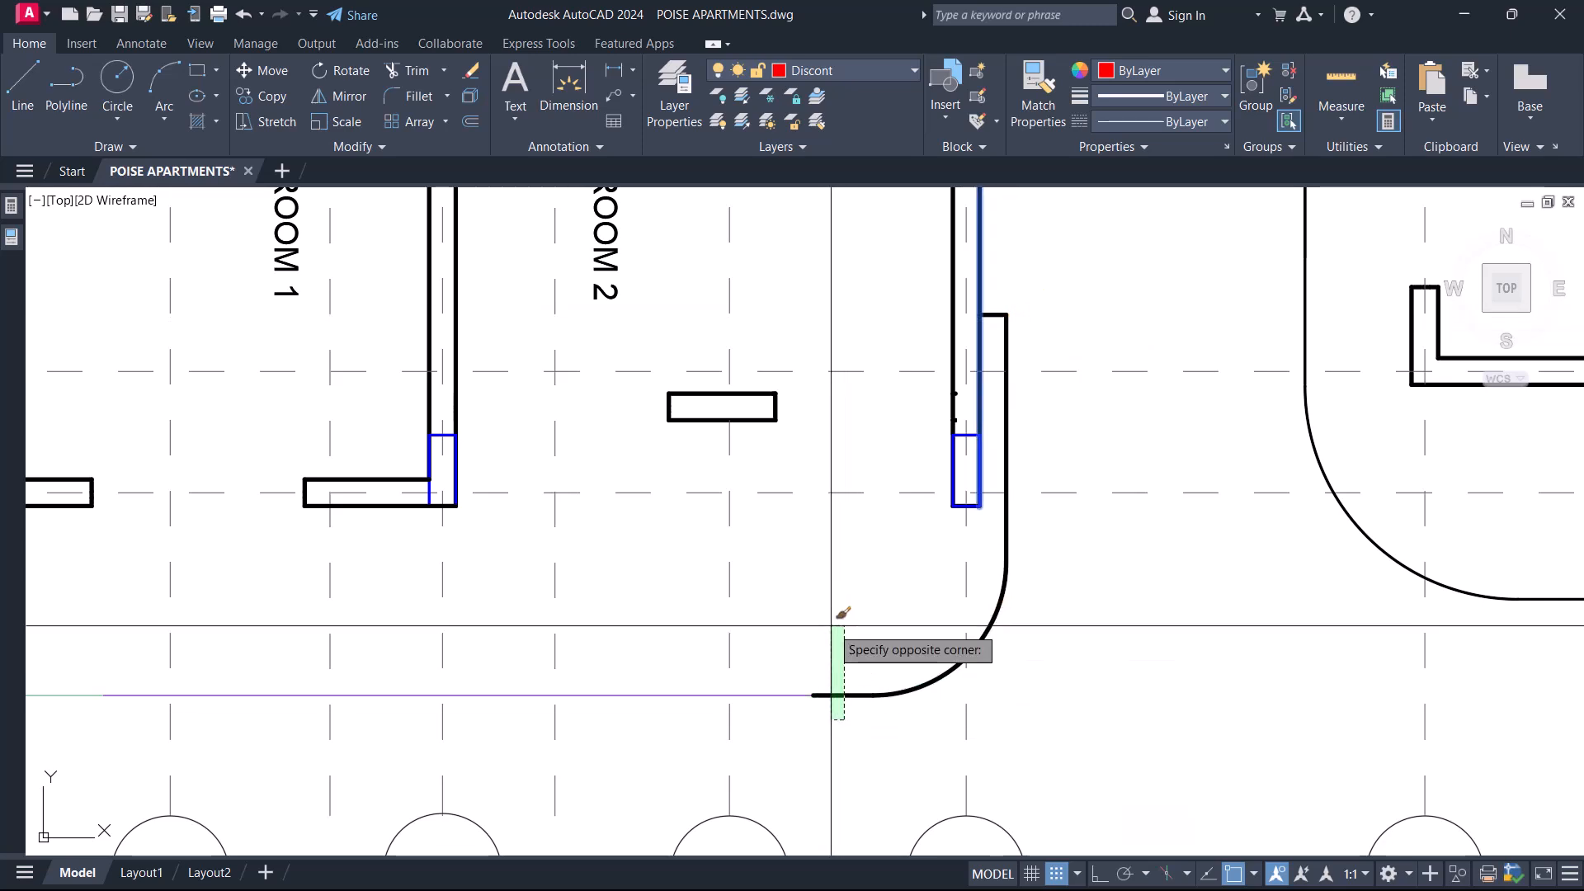
pyautogui.moveTo(754, 729); pyautogui.dragTo(874, 677, button='middle')
pyautogui.click(784, 675)
pyautogui.click(757, 600)
pyautogui.moveTo(701, 655); pyautogui.dragTo(1142, 625, button='middle')
pyautogui.click(648, 644)
pyautogui.click(598, 546)
pyautogui.click(481, 522)
pyautogui.scroll(-5, 474, 537)
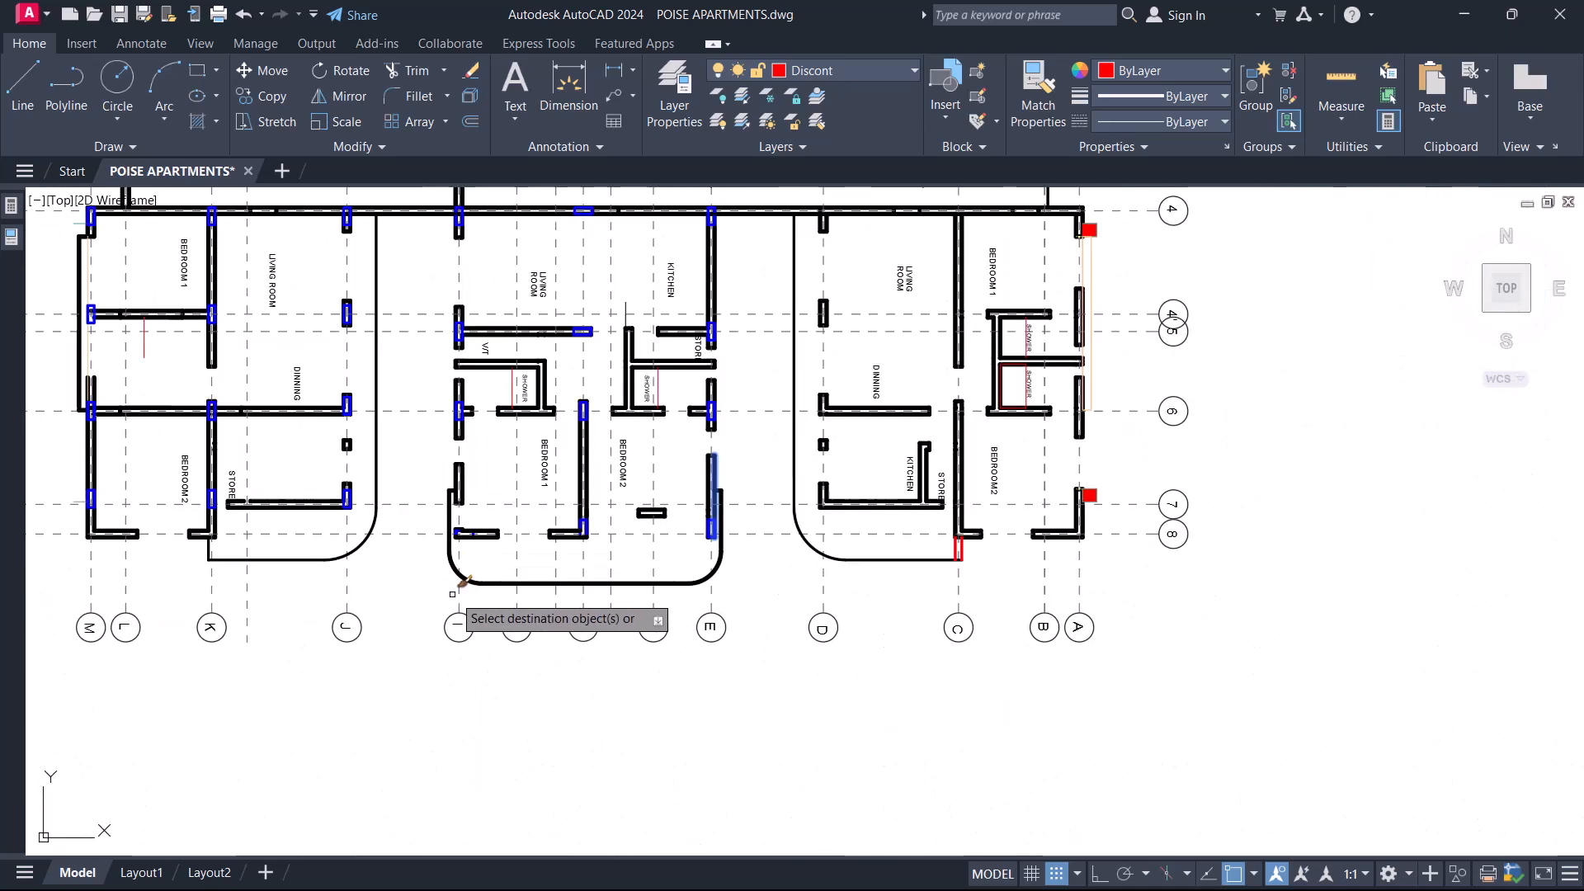
pyautogui.scroll(4, 417, 569)
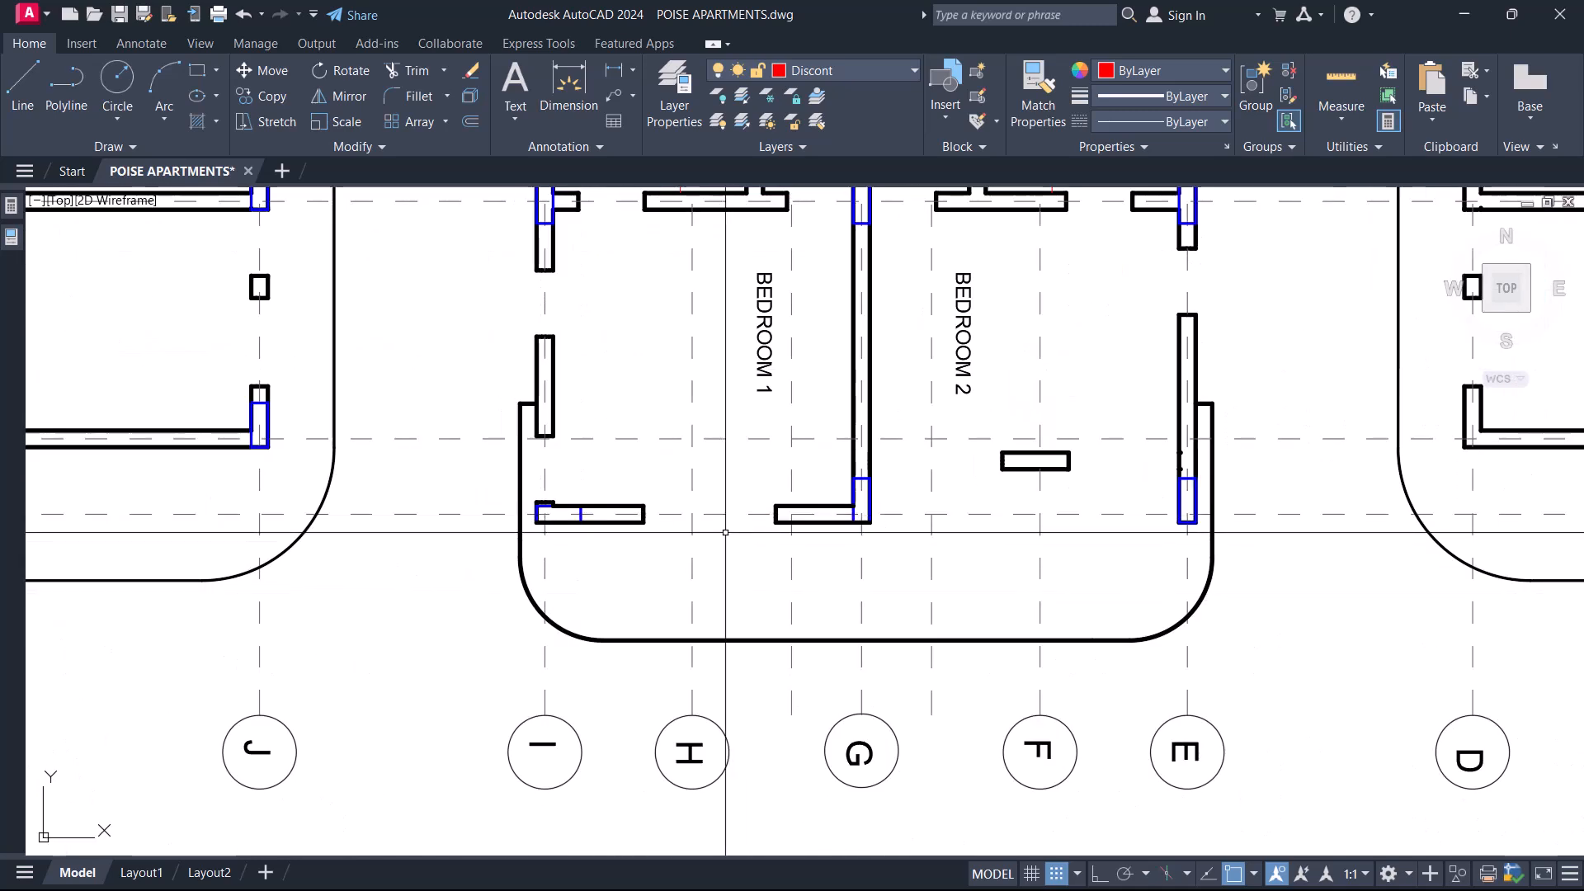
# Outline the Bedroom 1 and Bedroom 2 panels with rectangles reaching from gridline 6 to the outer balcony line.
pyautogui.scroll(-4, 597, 545)
pyautogui.scroll(2, 594, 545)
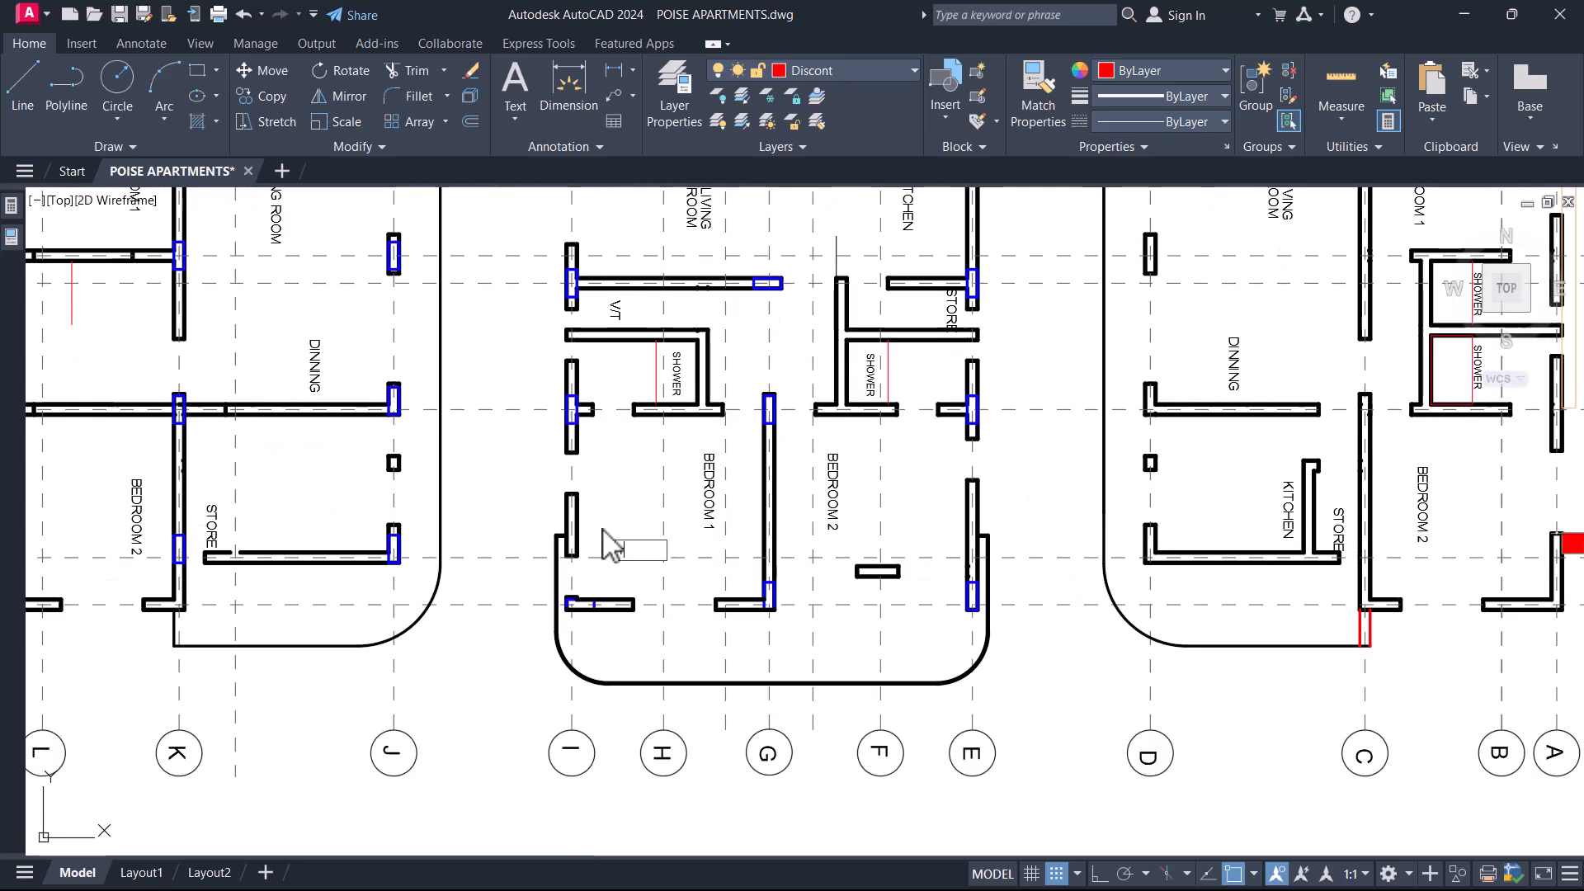
pyautogui.press('Return')
pyautogui.click(568, 395)
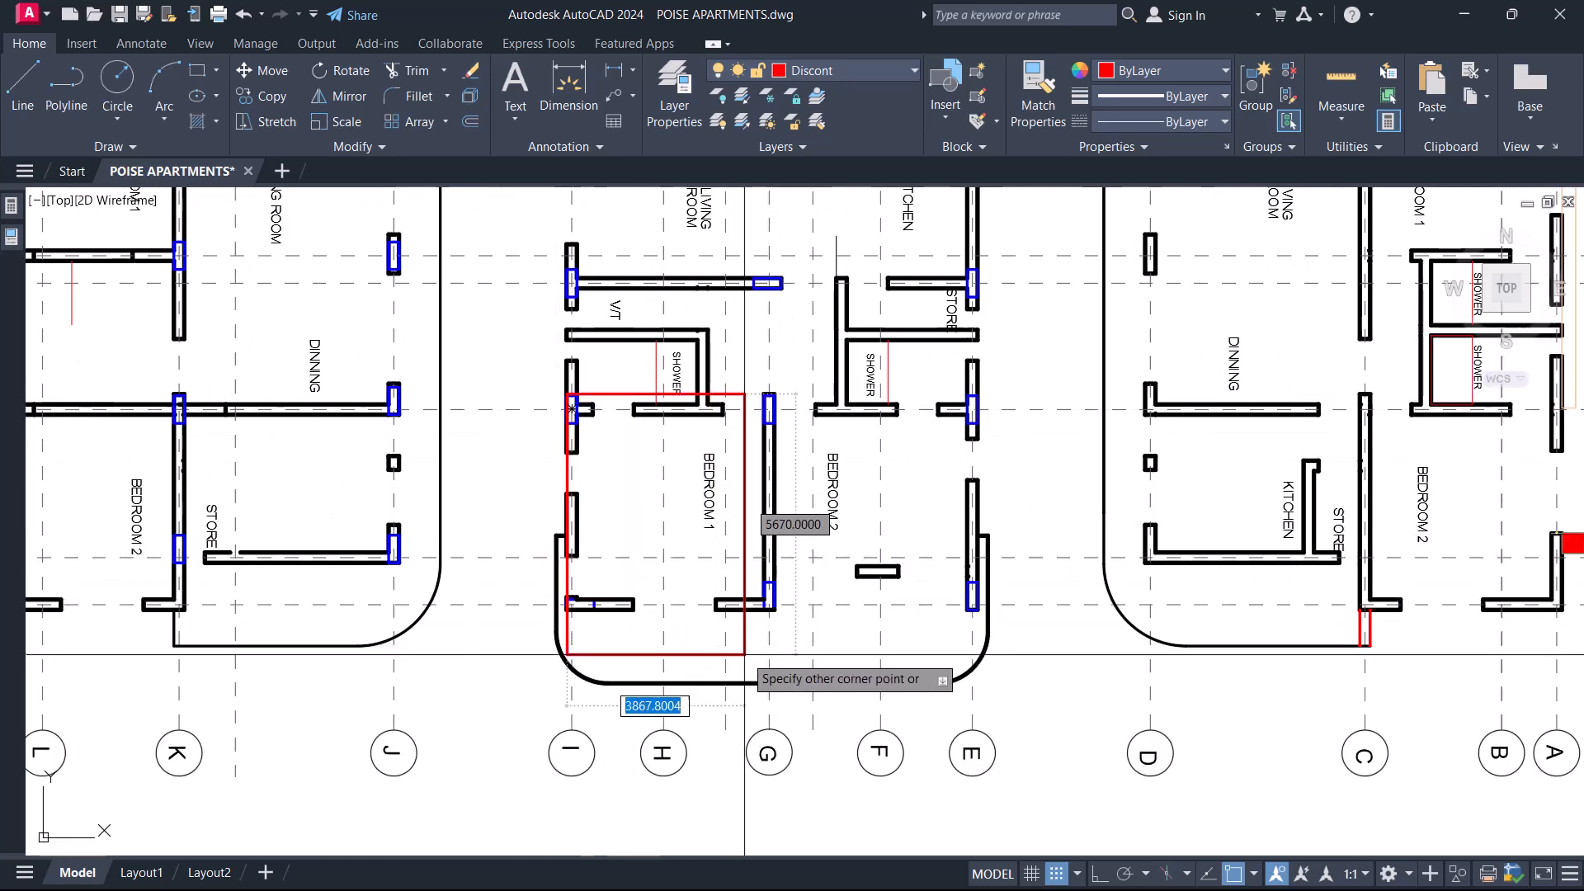
pyautogui.click(768, 683)
pyautogui.press('Return')
pyautogui.click(766, 396)
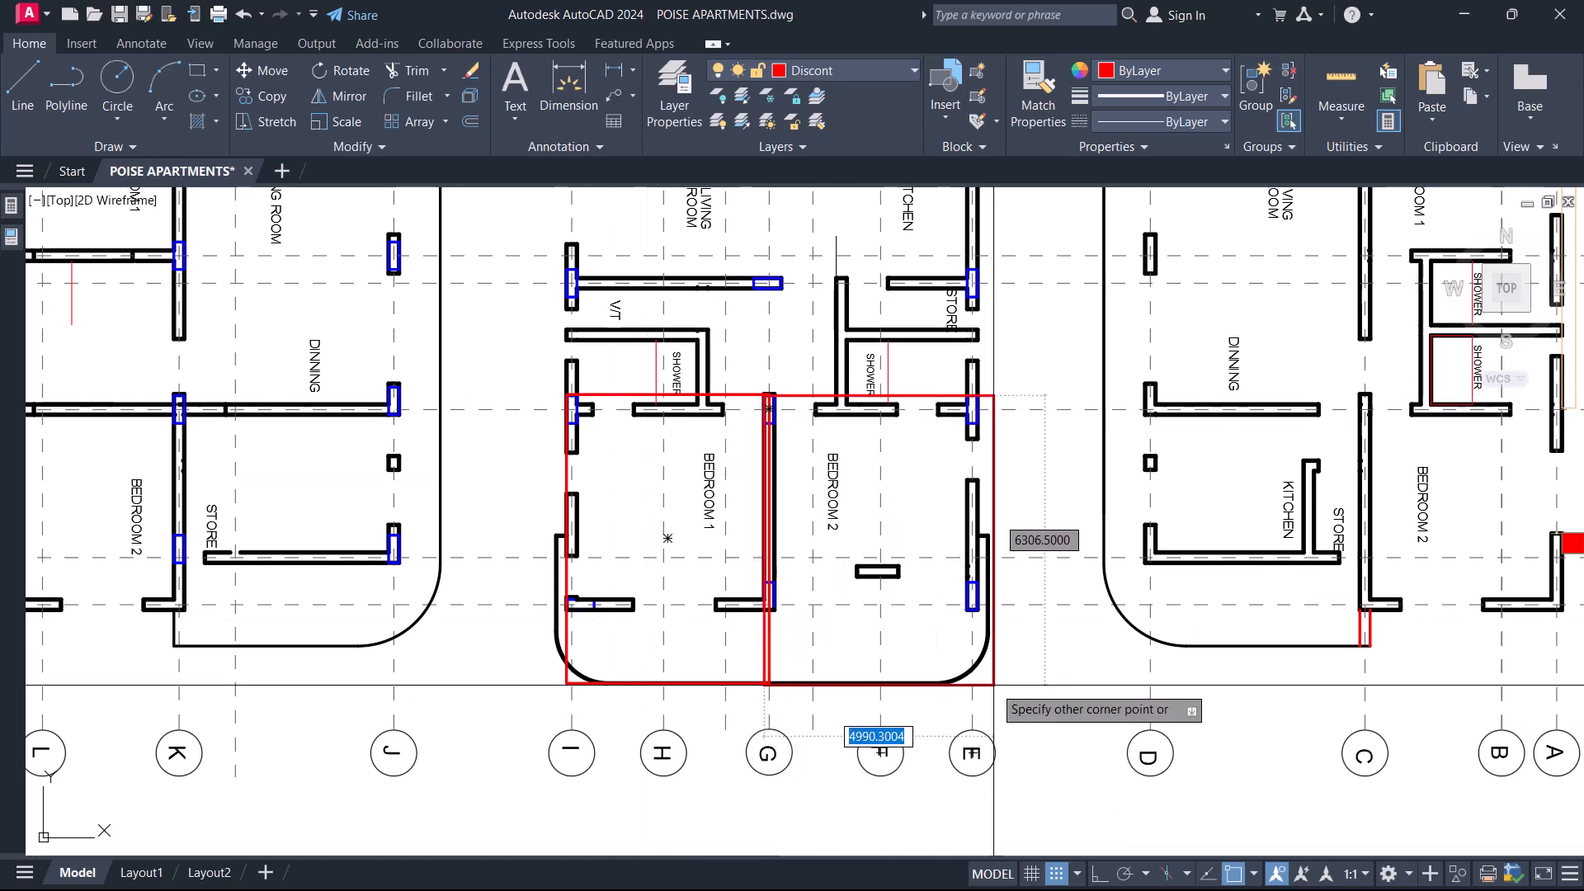
pyautogui.click(994, 684)
# Remove the rectangles around the Bedroom 1 and Bedroom 2 panels.
pyautogui.scroll(8, 808, 660)
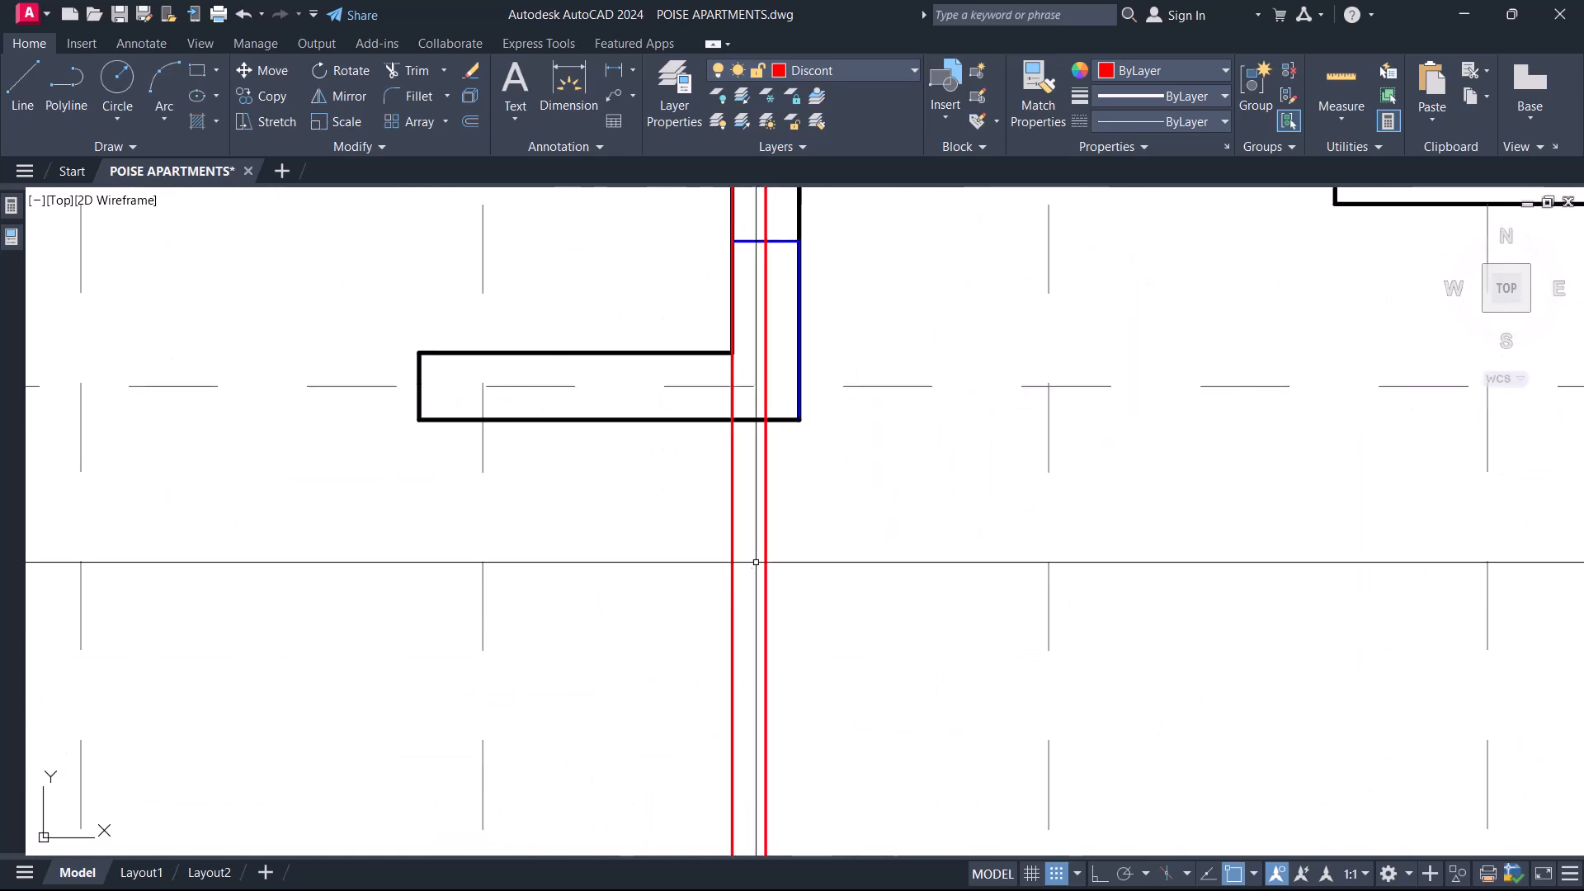
pyautogui.click(738, 559)
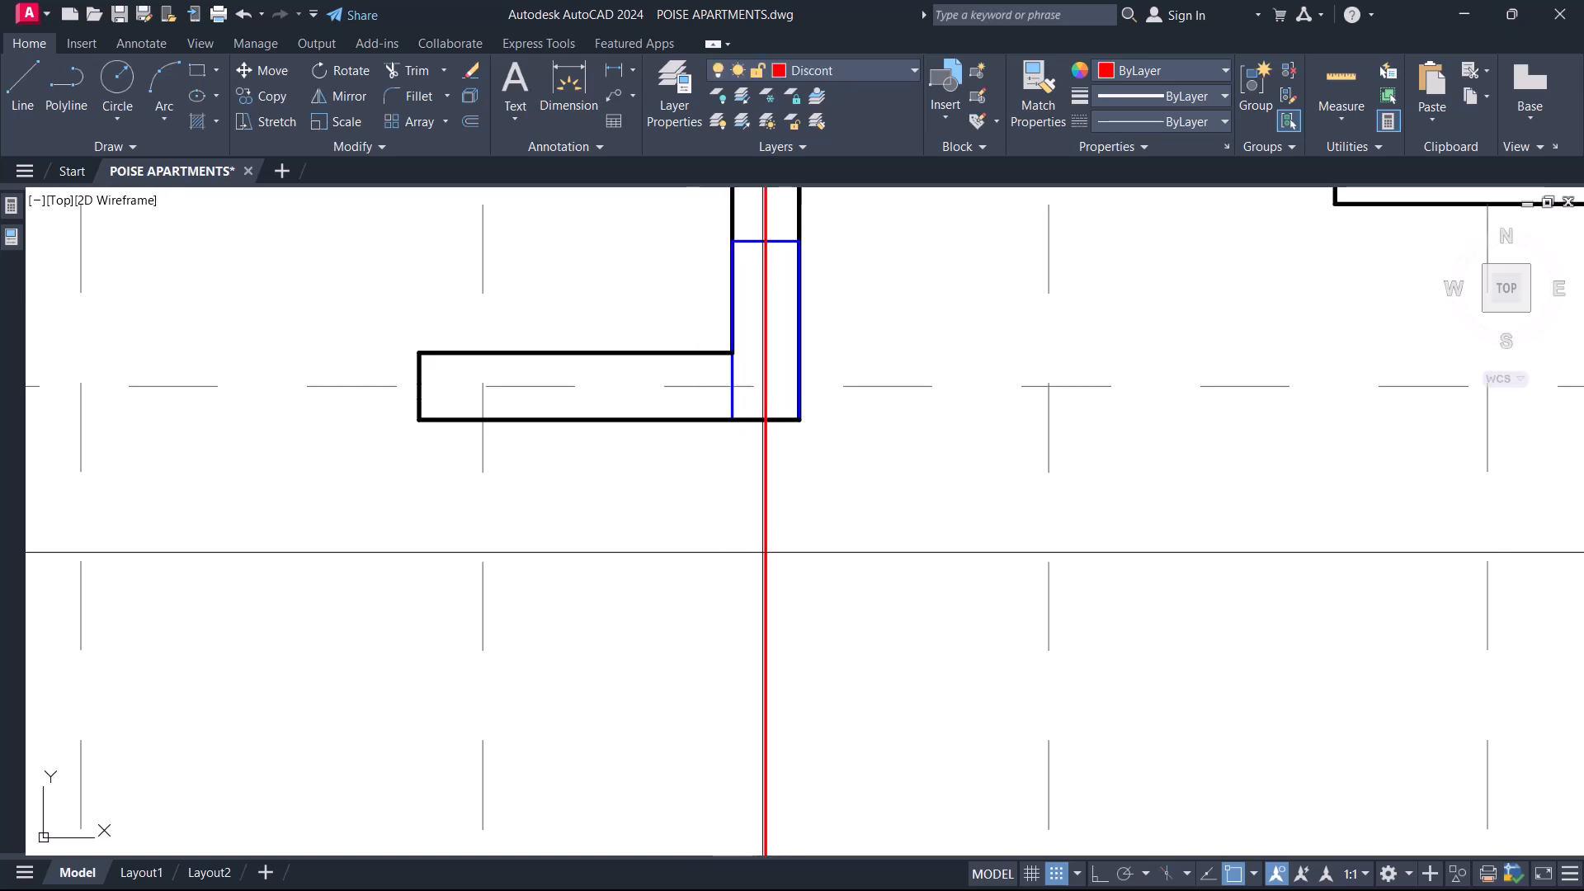
pyautogui.scroll(-6, 765, 551)
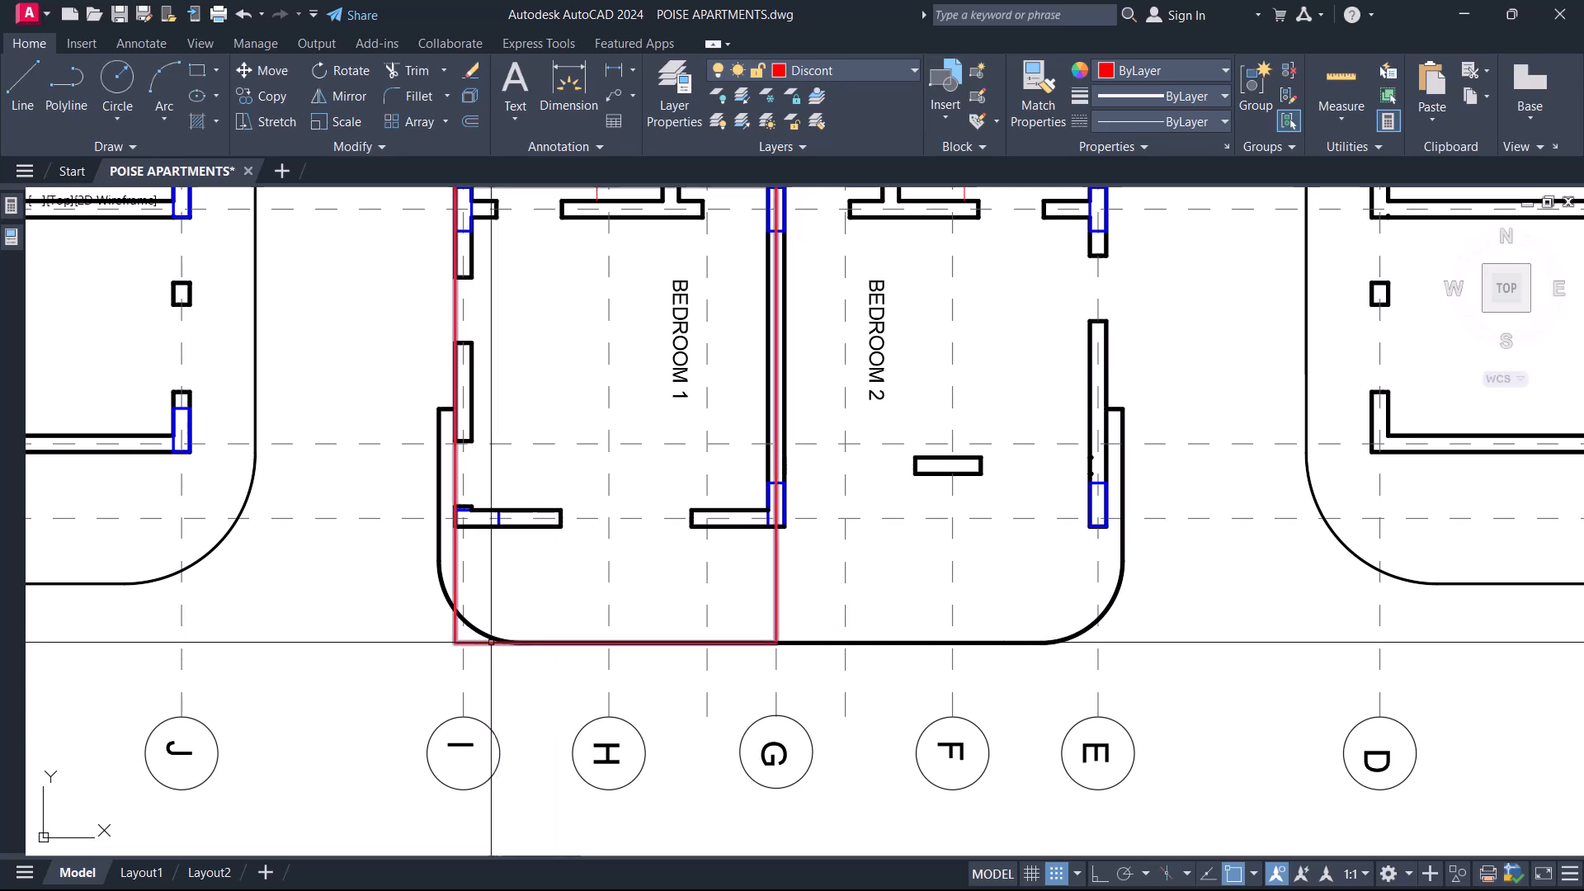
pyautogui.scroll(-4, 671, 555)
pyautogui.scroll(10, 672, 544)
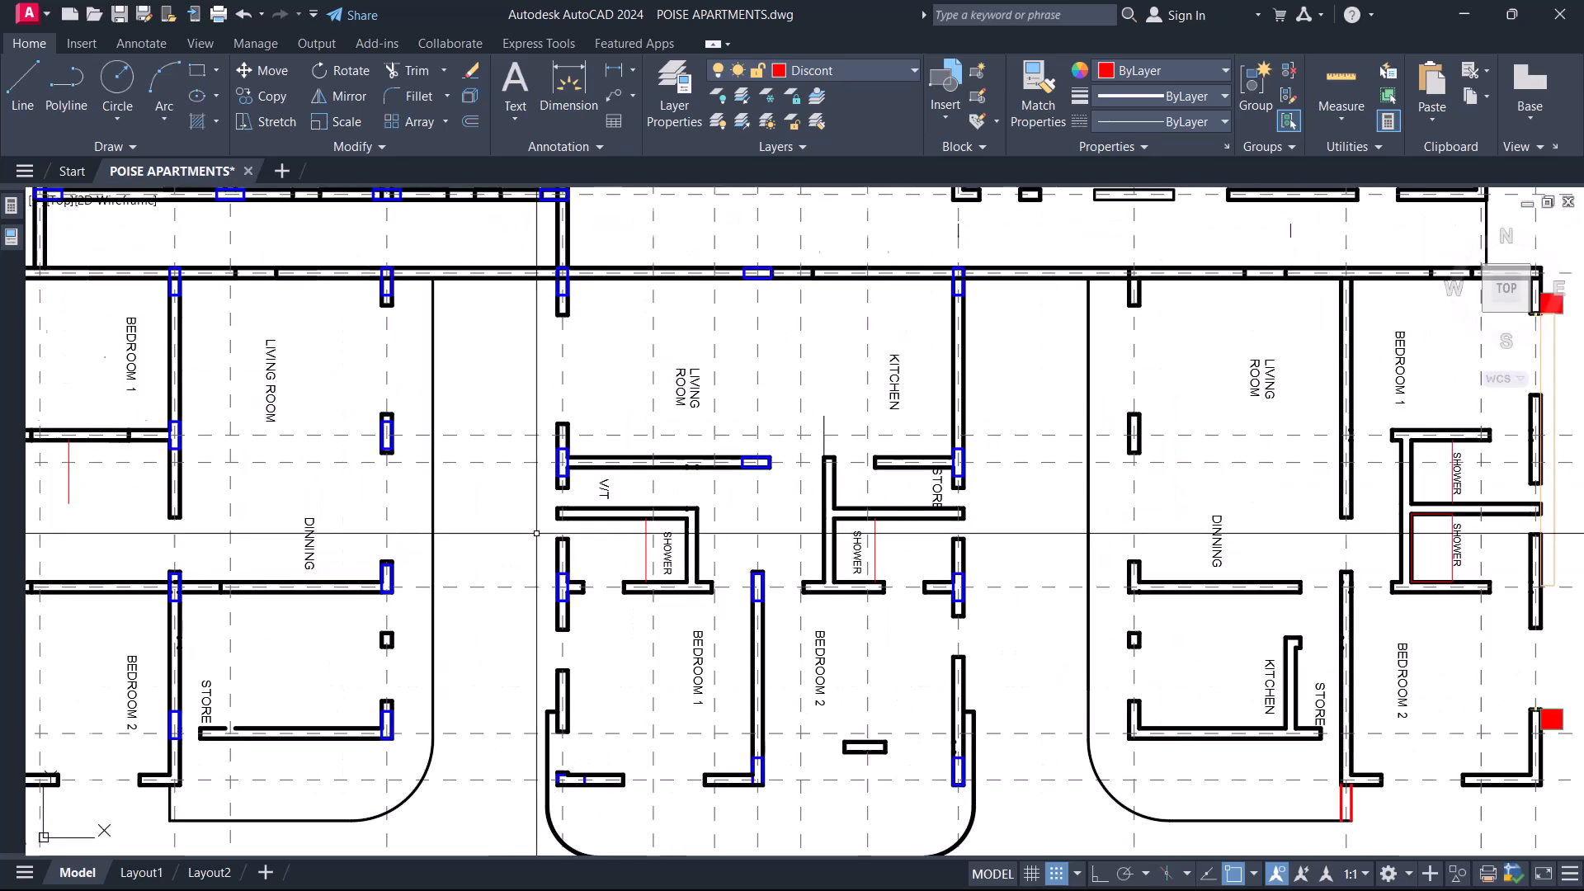
# Delete the shower partition walls beside gridline I together with the SHOWER and V/T labels and the red line.
pyautogui.click(952, 544)
pyautogui.click(877, 424)
pyautogui.press('Delete')
pyautogui.click(763, 544)
pyautogui.click(806, 536)
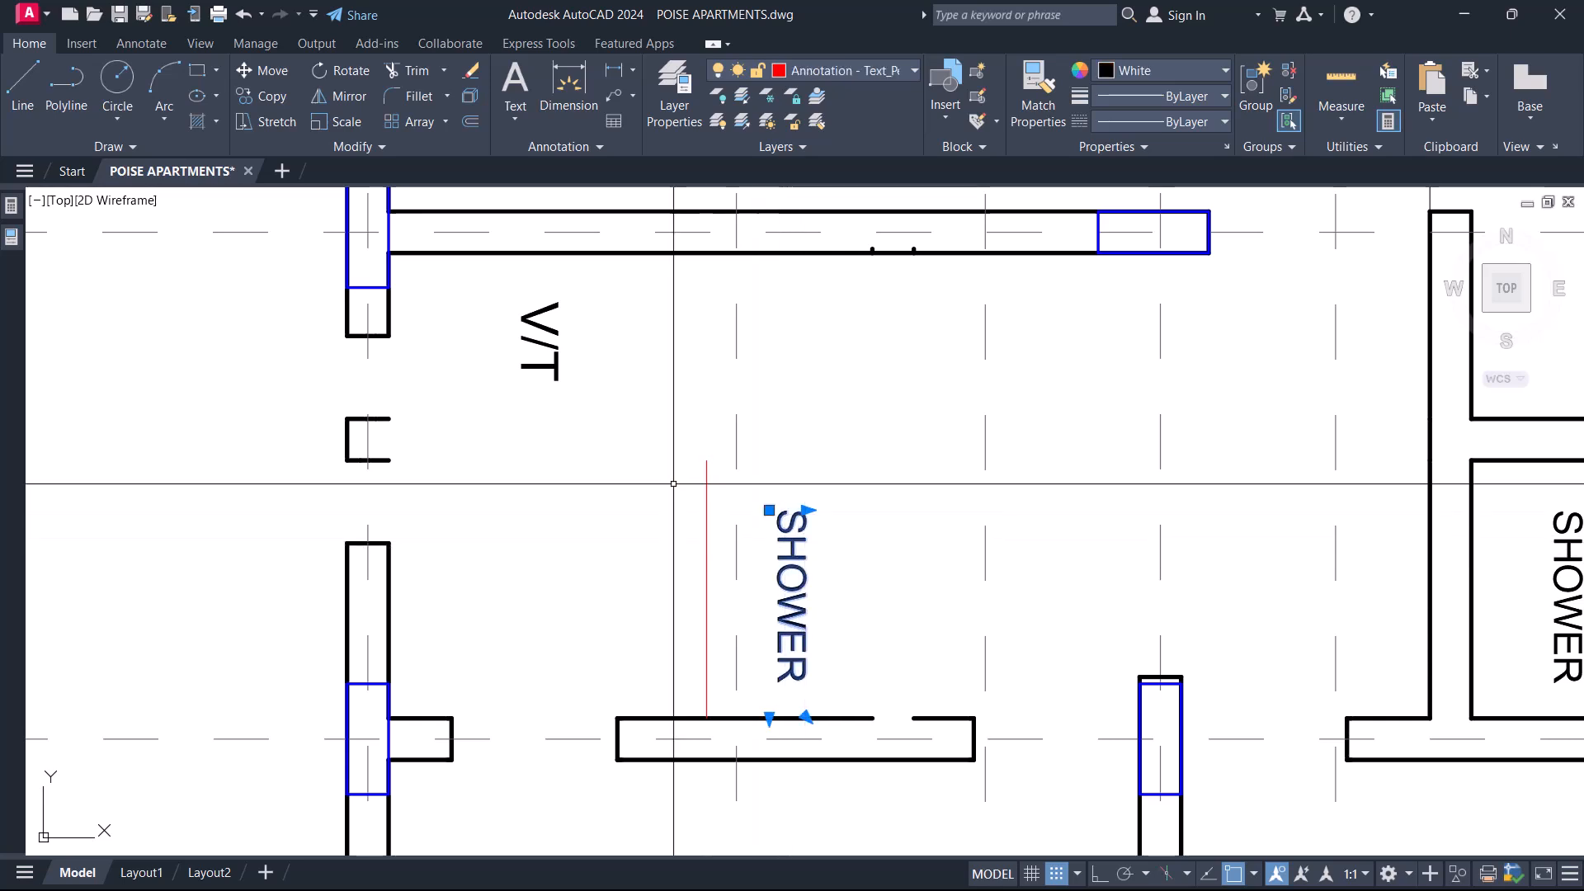
pyautogui.click(722, 515)
pyautogui.click(509, 337)
pyautogui.press('Delete')
# Delete the leftover partition wall stub on gridline I between gridlines 5 and 6.
pyautogui.click(266, 373)
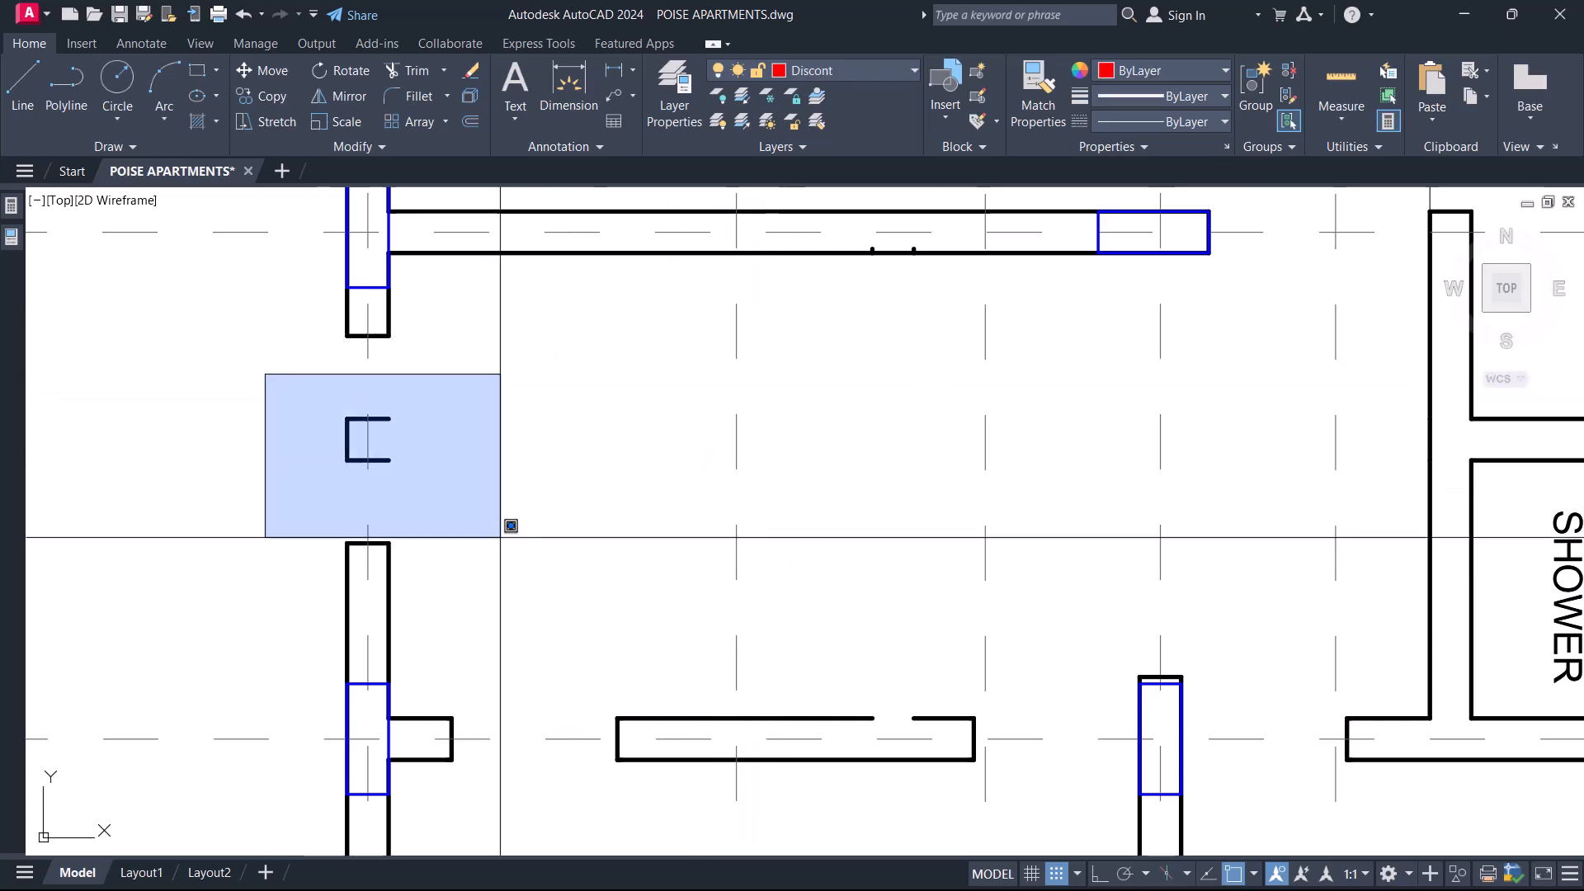
pyautogui.click(540, 583)
pyautogui.scroll(-5, 555, 598)
pyautogui.press('Delete')
# Delete the remaining shower partition wall near the Store together with its SHOWER label.
pyautogui.moveTo(766, 555); pyautogui.dragTo(443, 546, button='middle')
pyautogui.scroll(2, 528, 534)
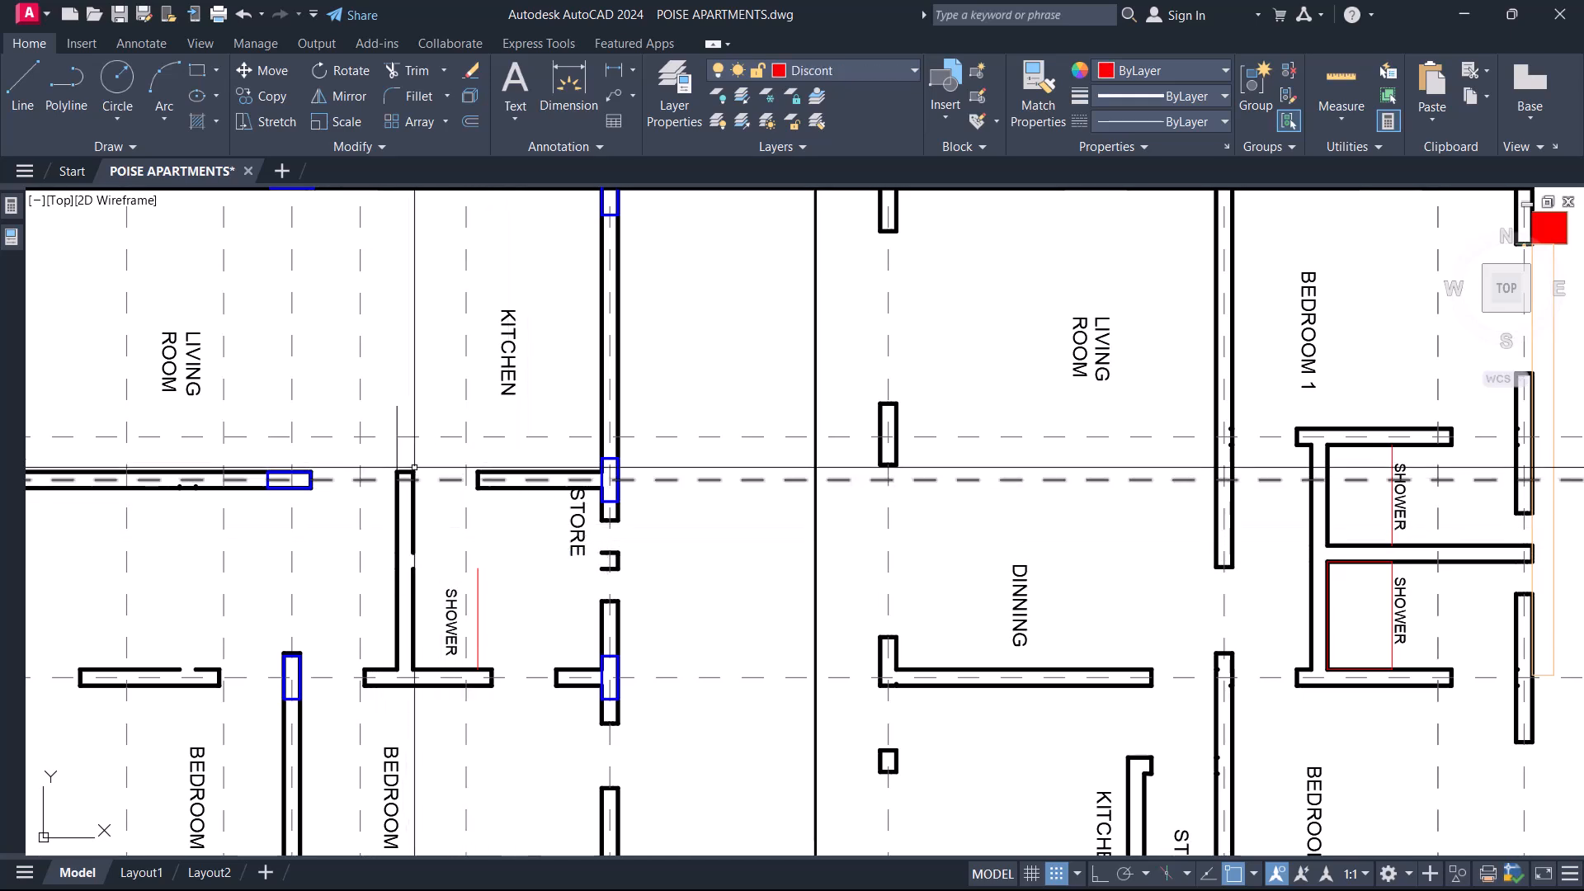
pyautogui.click(376, 454)
pyautogui.click(484, 665)
pyautogui.press('Delete')
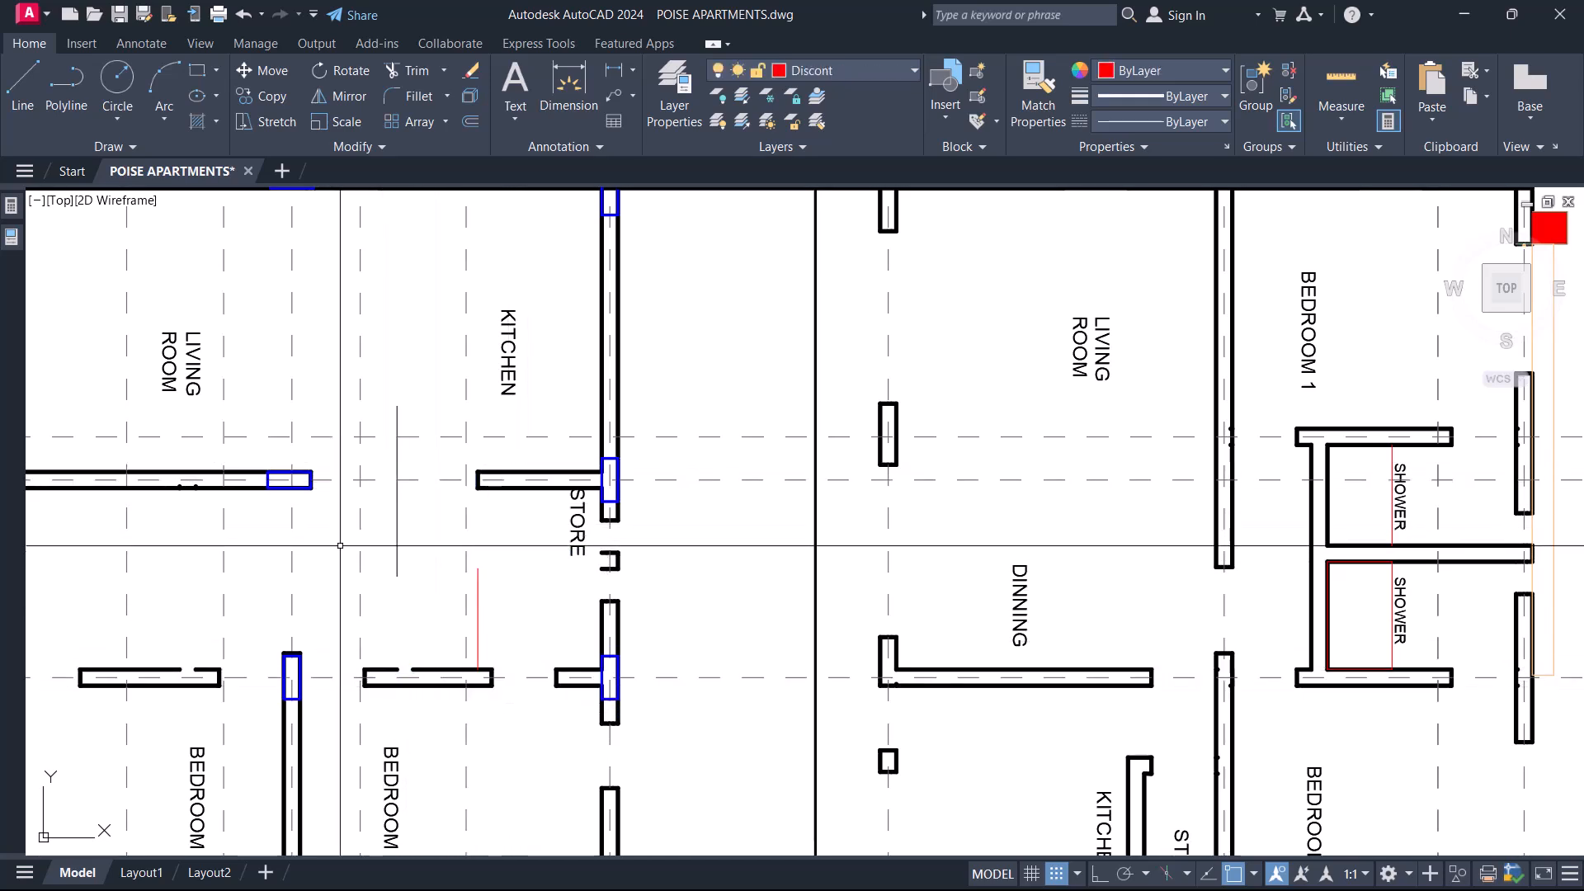
# Outline the two panels between gridlines 5 and 6, from gridline I to G and from G to E, with rectangles.
pyautogui.click(288, 479)
pyautogui.click(602, 685)
pyautogui.moveTo(341, 646); pyautogui.dragTo(660, 635, button='middle')
pyautogui.press('Return')
pyautogui.click(608, 468)
pyautogui.click(297, 666)
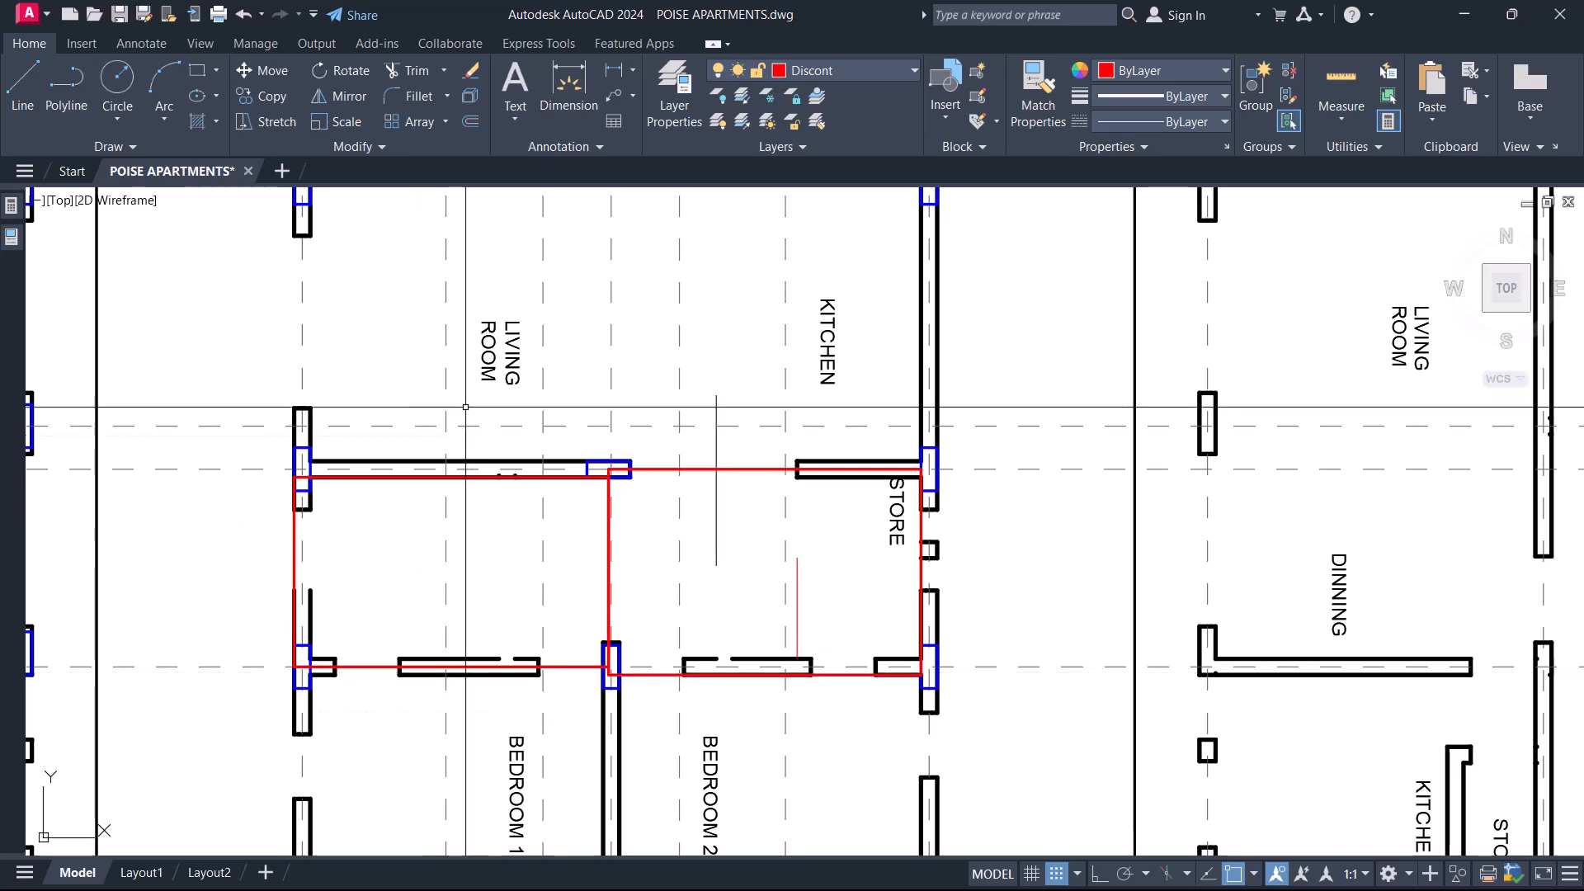
# Outline the central Living Room and Kitchen panels between gridlines 4 and 5 with rectangles meeting at gridline G.
pyautogui.moveTo(302, 346); pyautogui.dragTo(304, 625, button='middle')
pyautogui.press('Return')
pyautogui.click(305, 446)
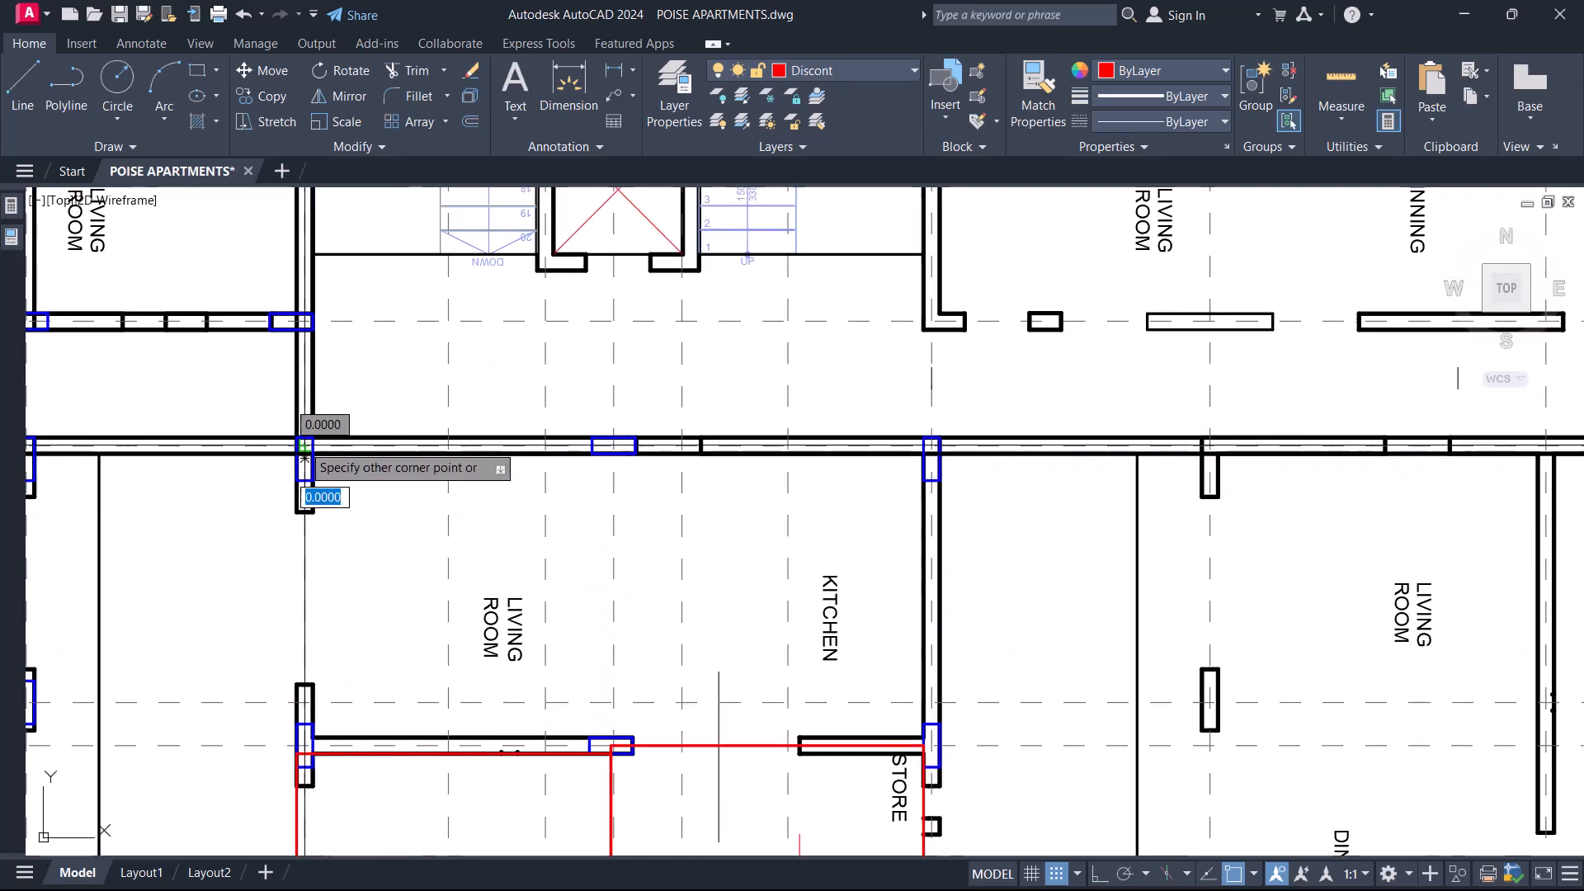
pyautogui.click(613, 751)
pyautogui.press('Return')
pyautogui.click(615, 445)
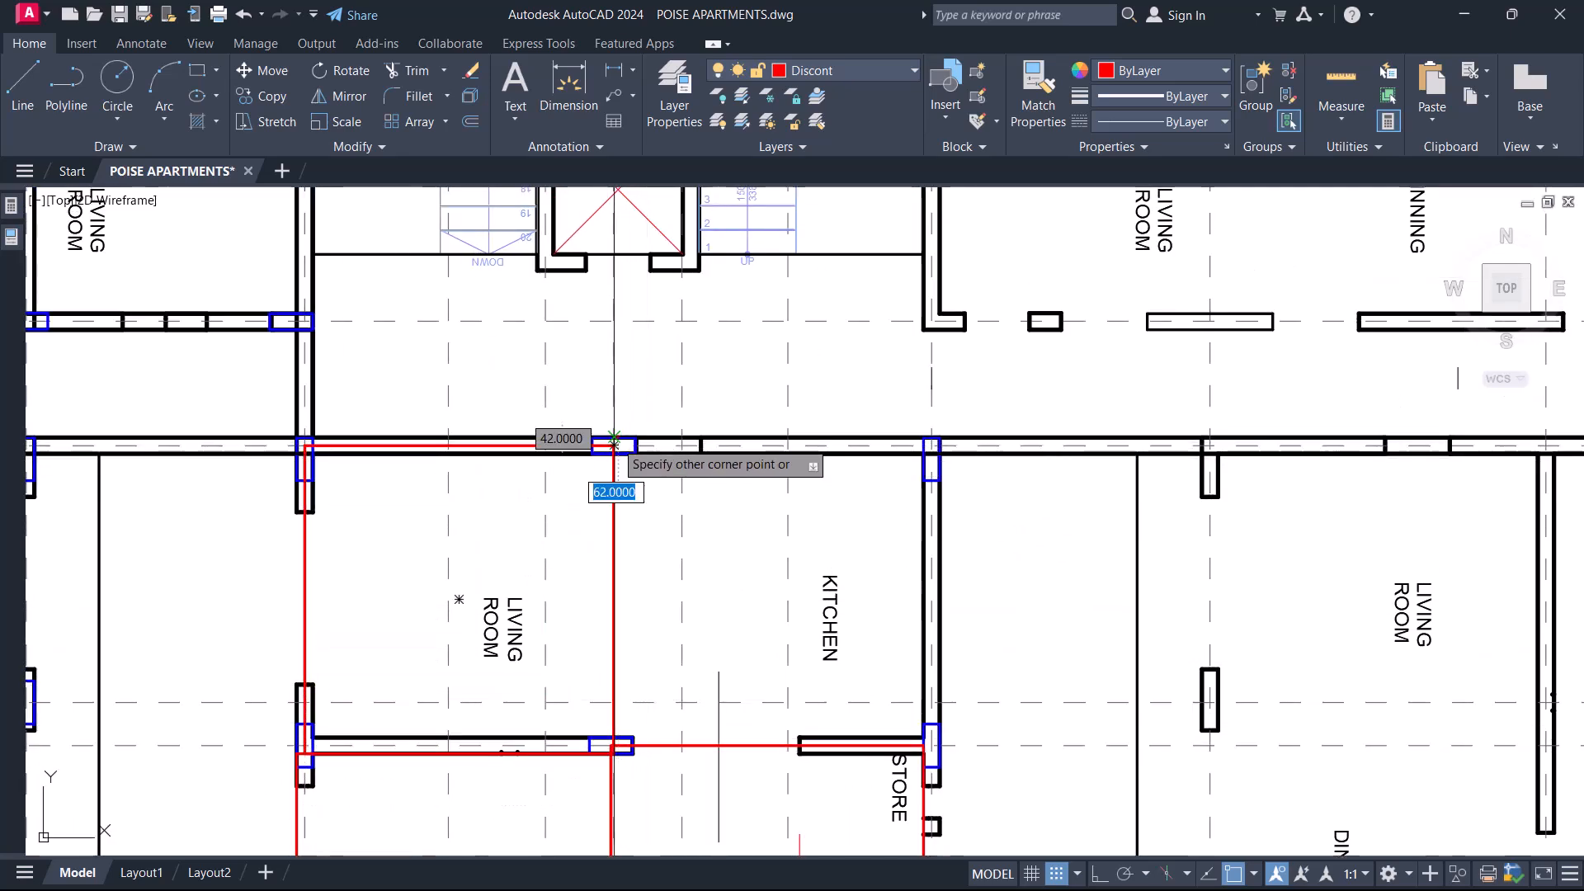
pyautogui.click(940, 757)
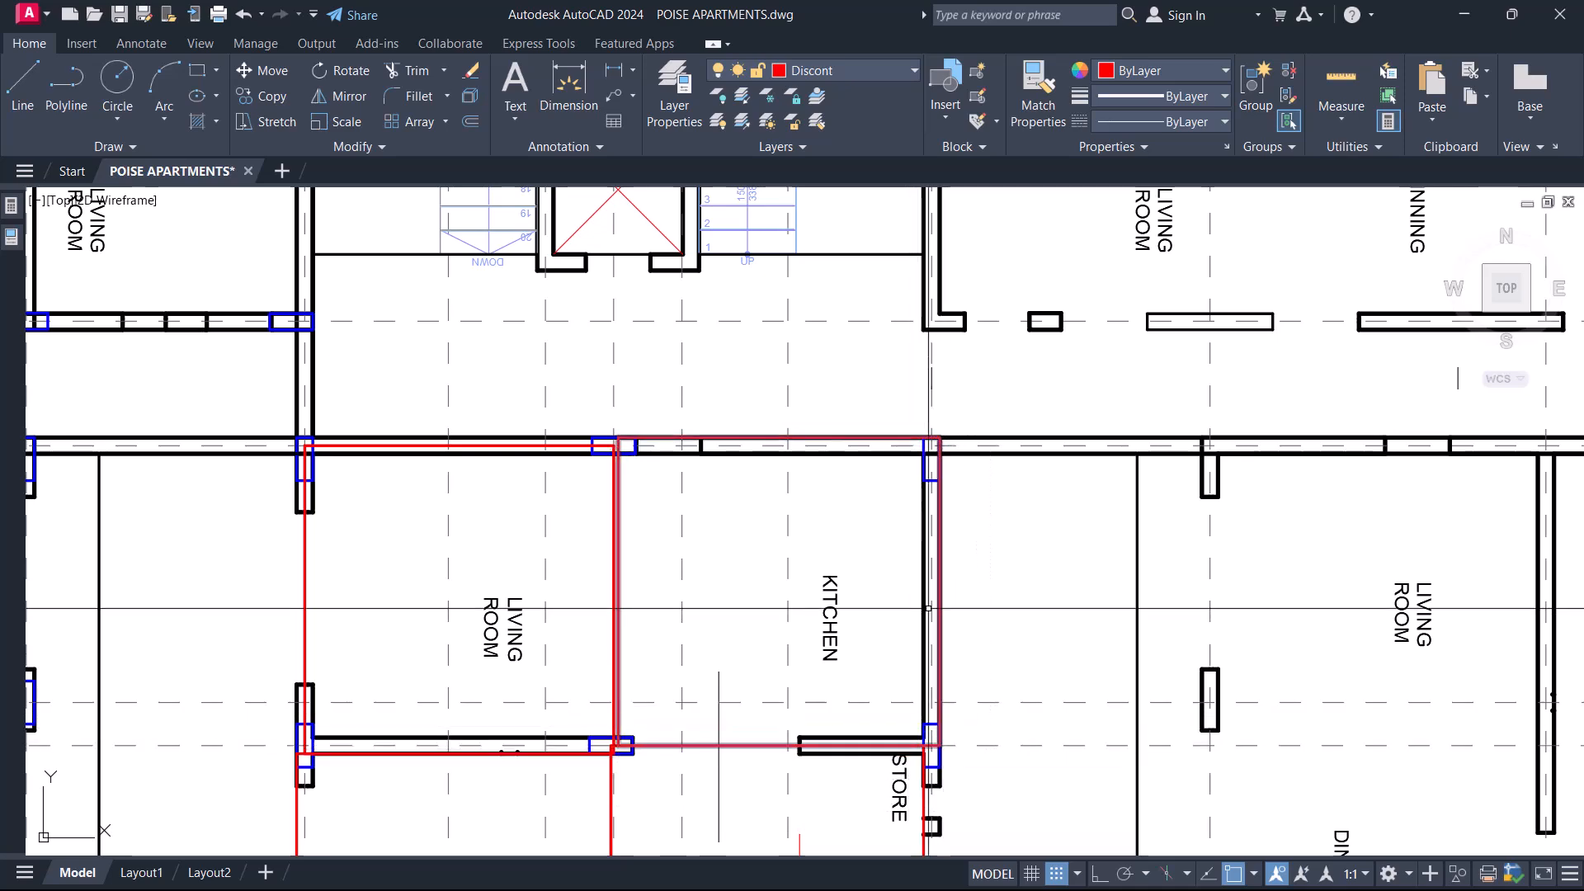
# Remove the four panel rectangles between gridlines I and E, from gridline 4 to 6.
pyautogui.scroll(-6, 938, 479)
pyautogui.scroll(2, 855, 465)
pyautogui.scroll(2, 855, 464)
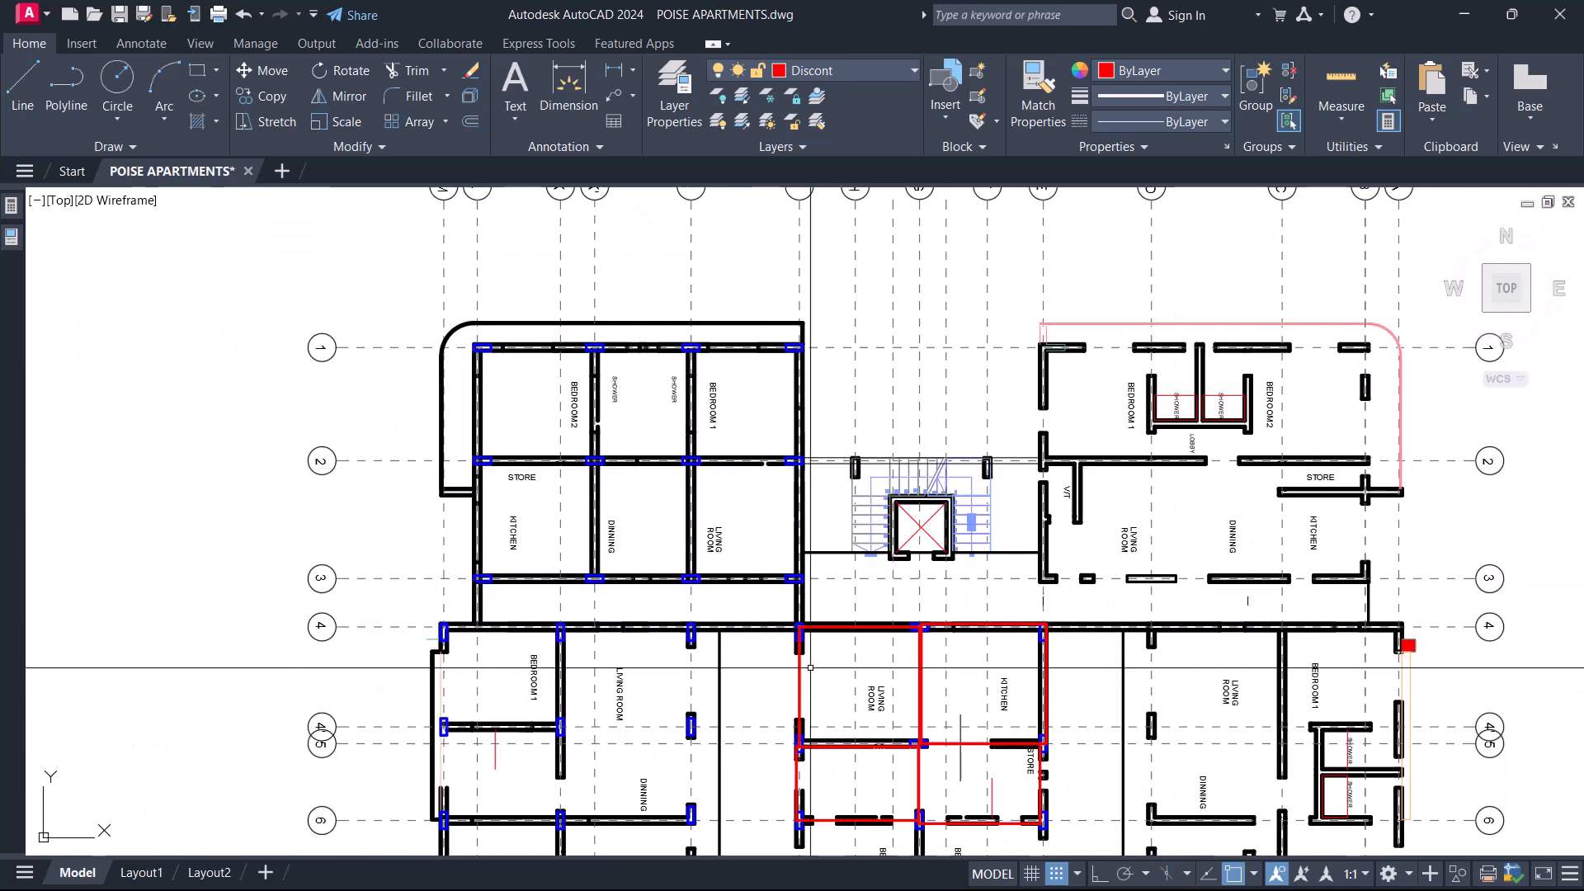
pyautogui.moveTo(808, 669); pyautogui.dragTo(816, 580, button='middle')
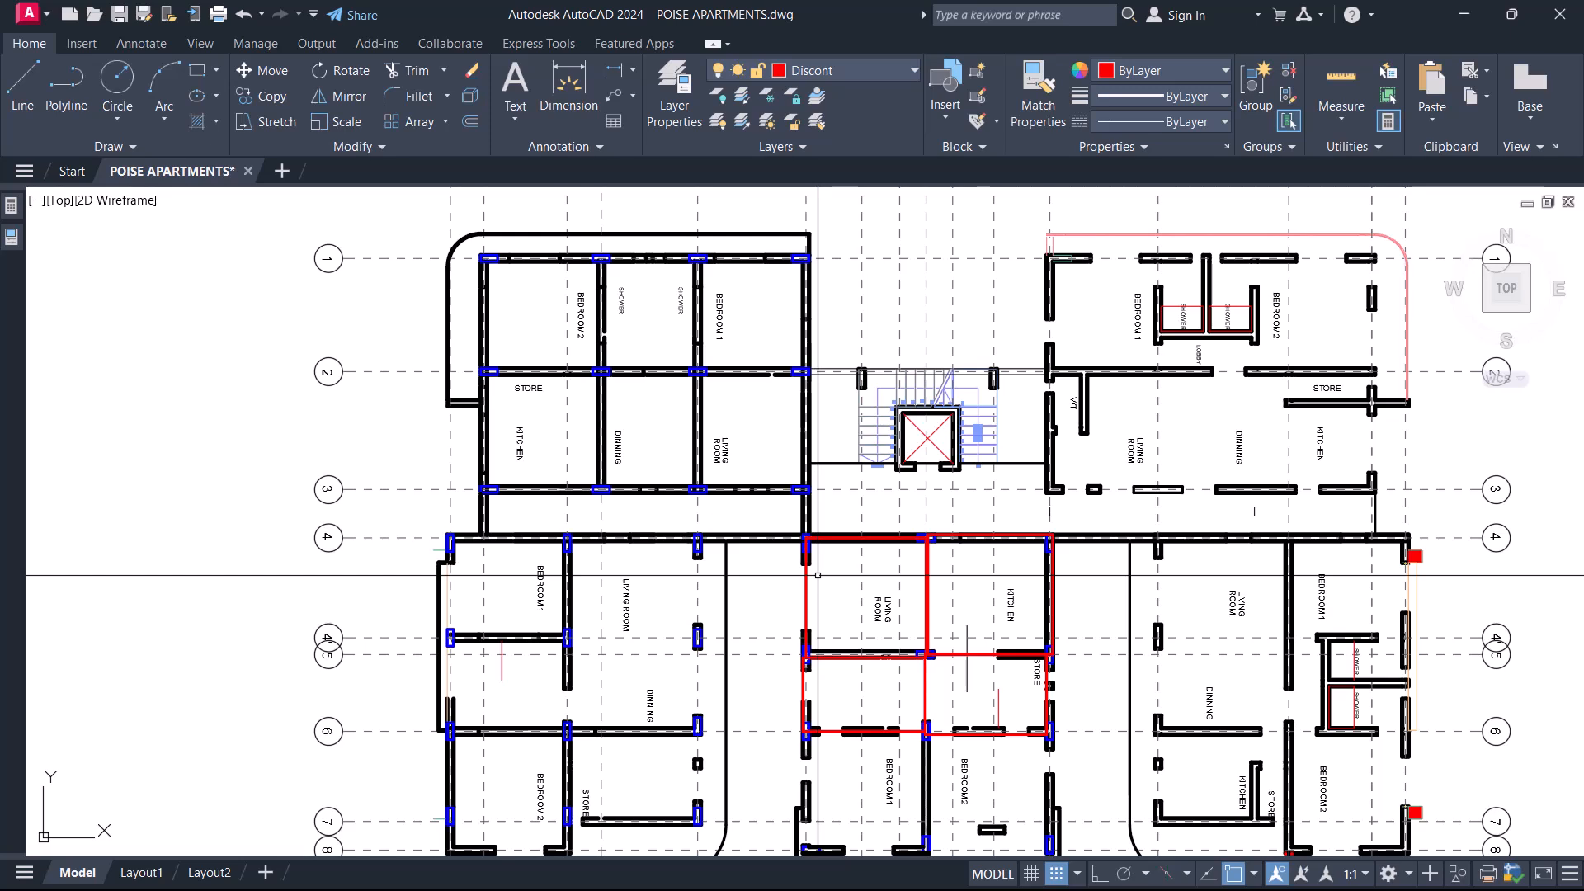
pyautogui.scroll(8, 924, 674)
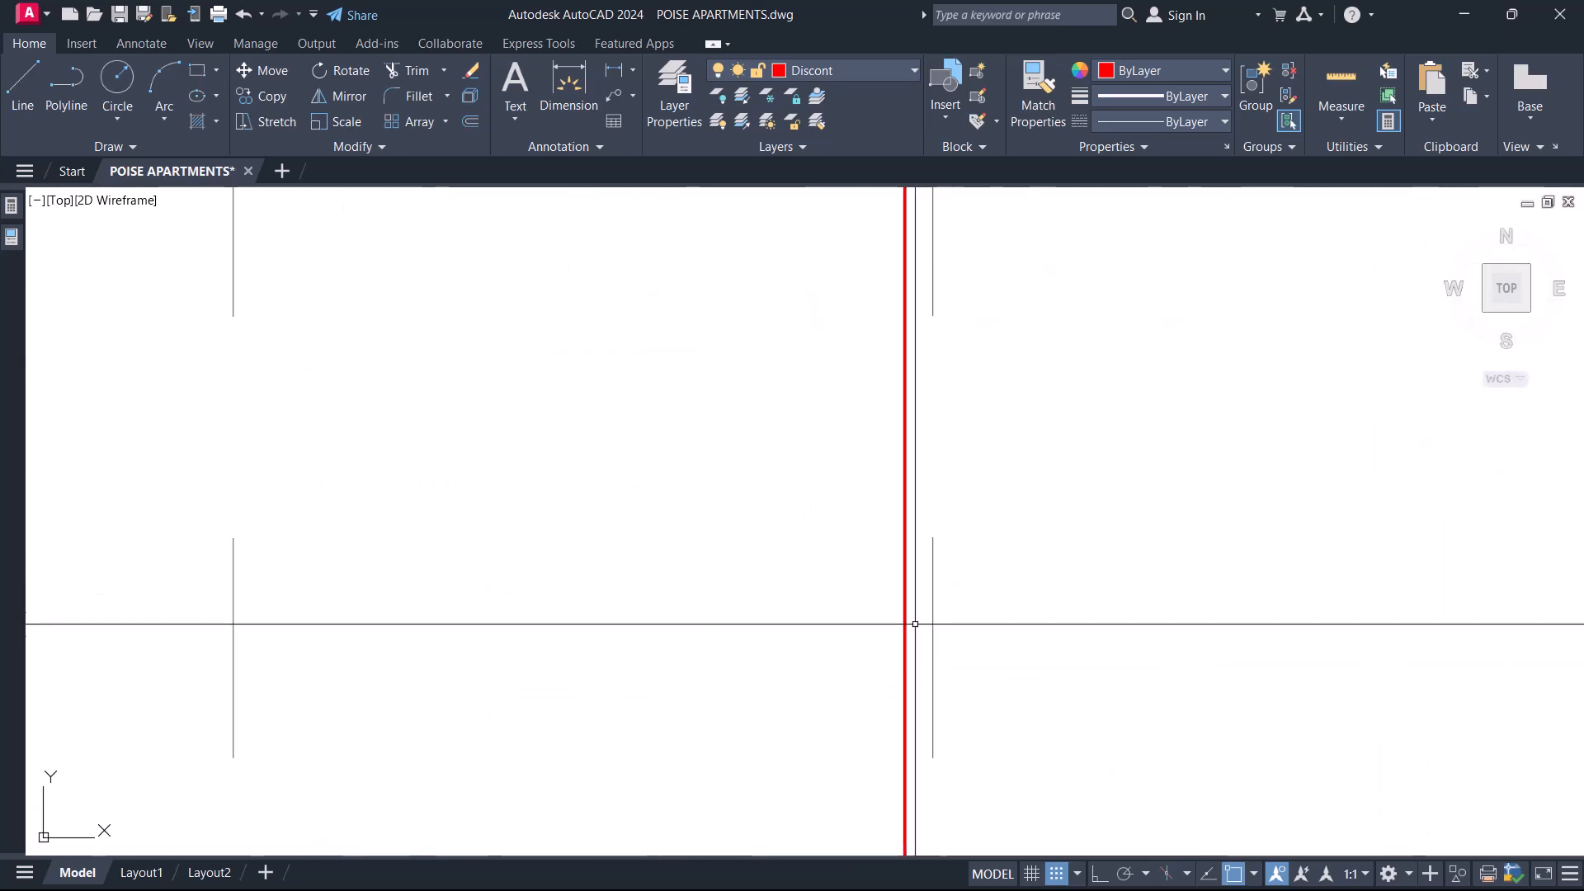
pyautogui.scroll(-6, 866, 613)
pyautogui.scroll(4, 850, 474)
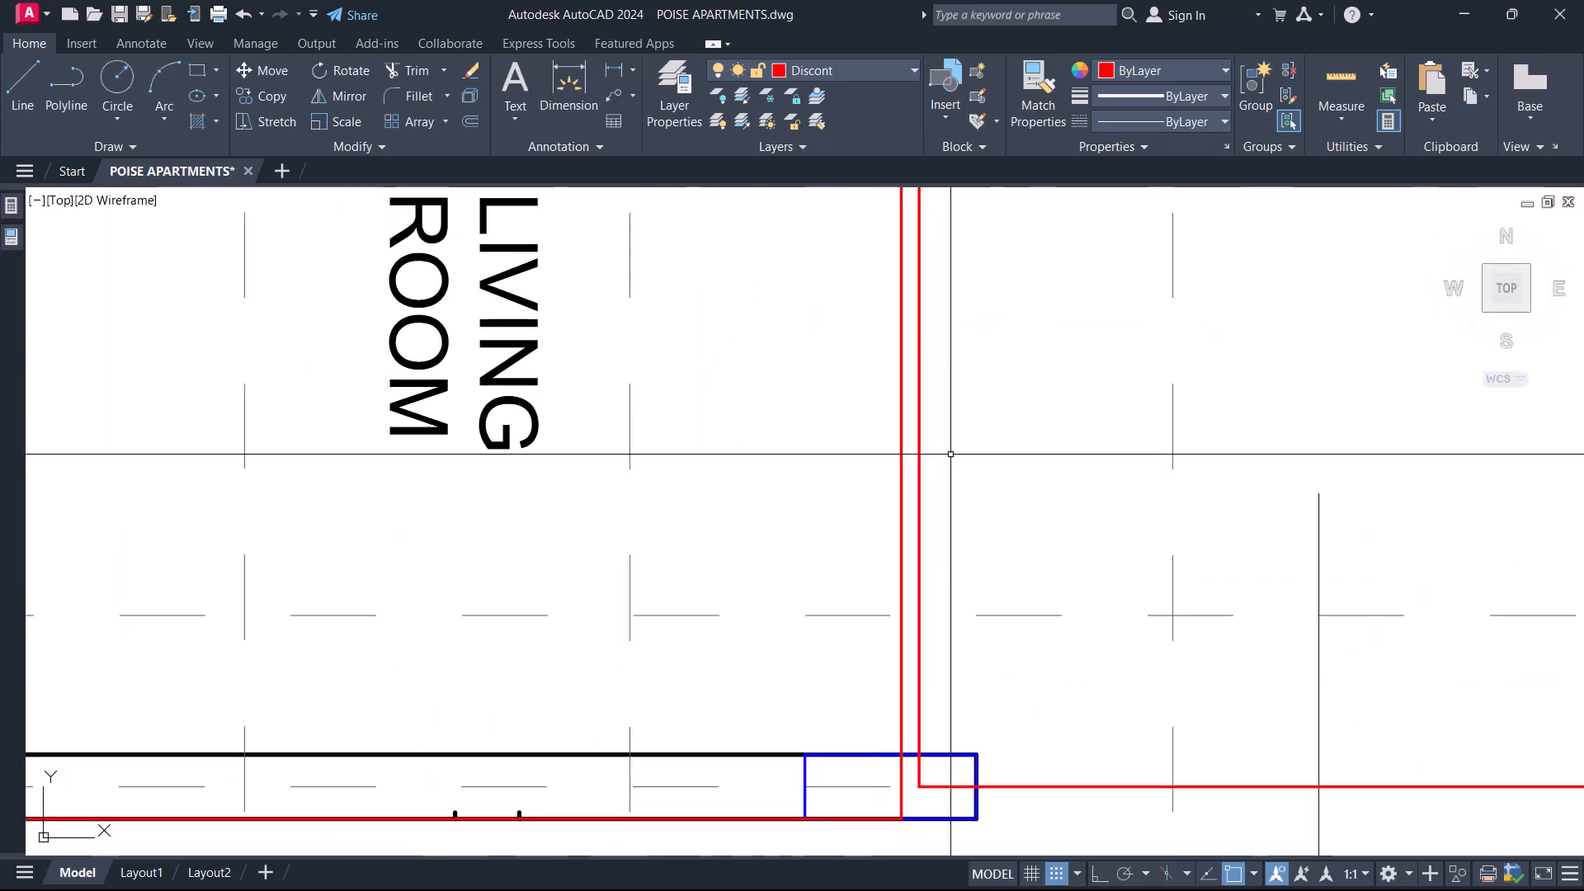
pyautogui.press('Delete')
pyautogui.scroll(-6, 992, 534)
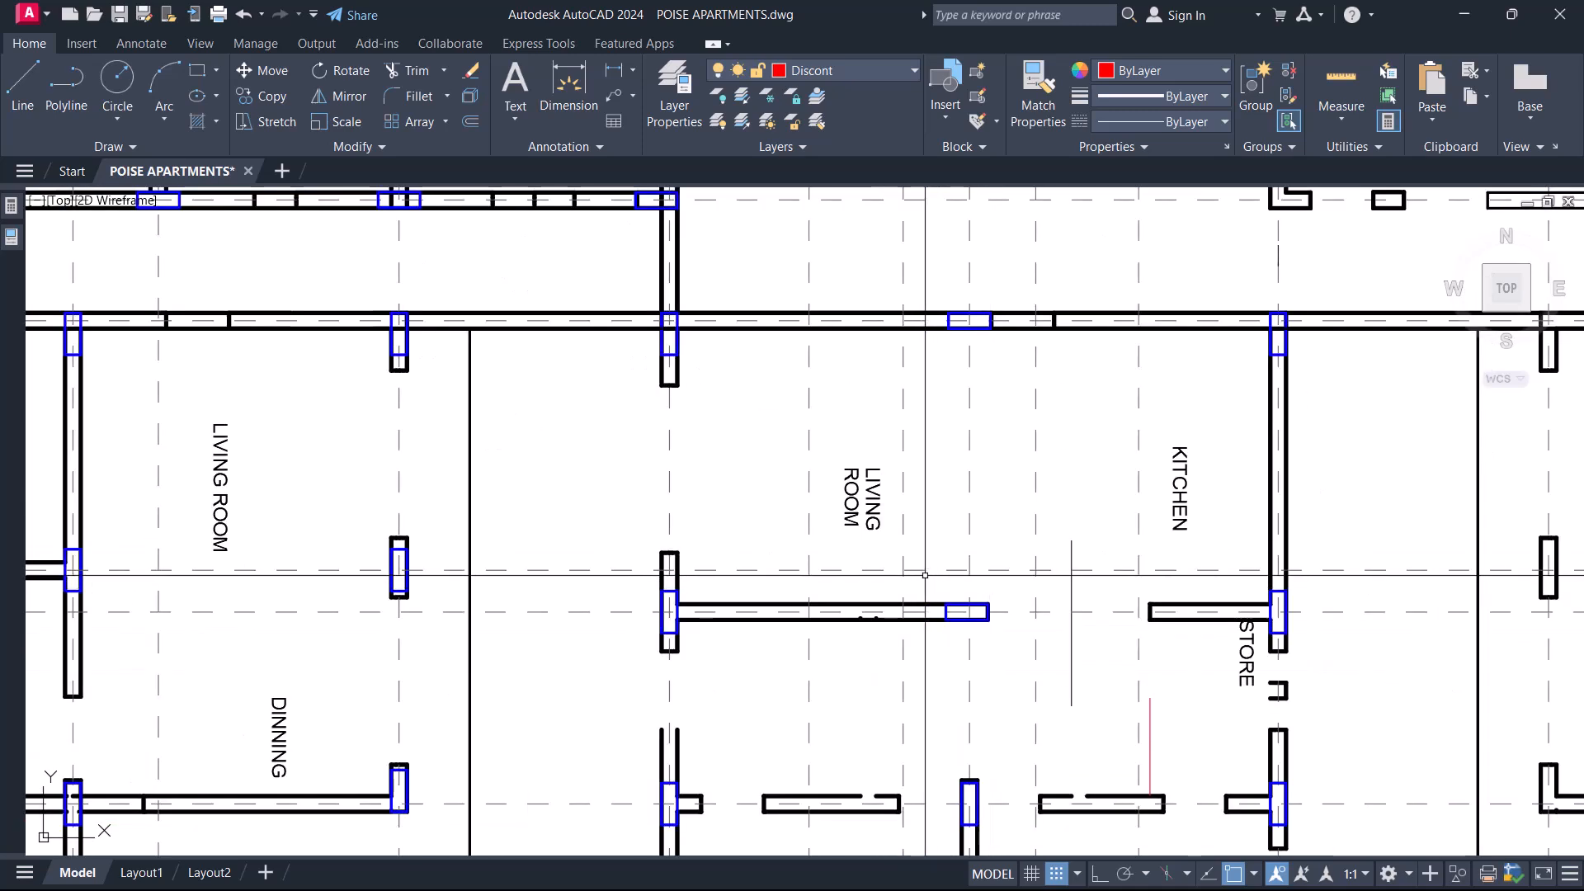
pyautogui.moveTo(874, 609)
pyautogui.mouseDown(button='middle')
pyautogui.moveTo(866, 509)
pyautogui.moveTo(978, 501)
pyautogui.moveTo(714, 662)
pyautogui.moveTo(708, 584)
pyautogui.mouseUp(button='middle')
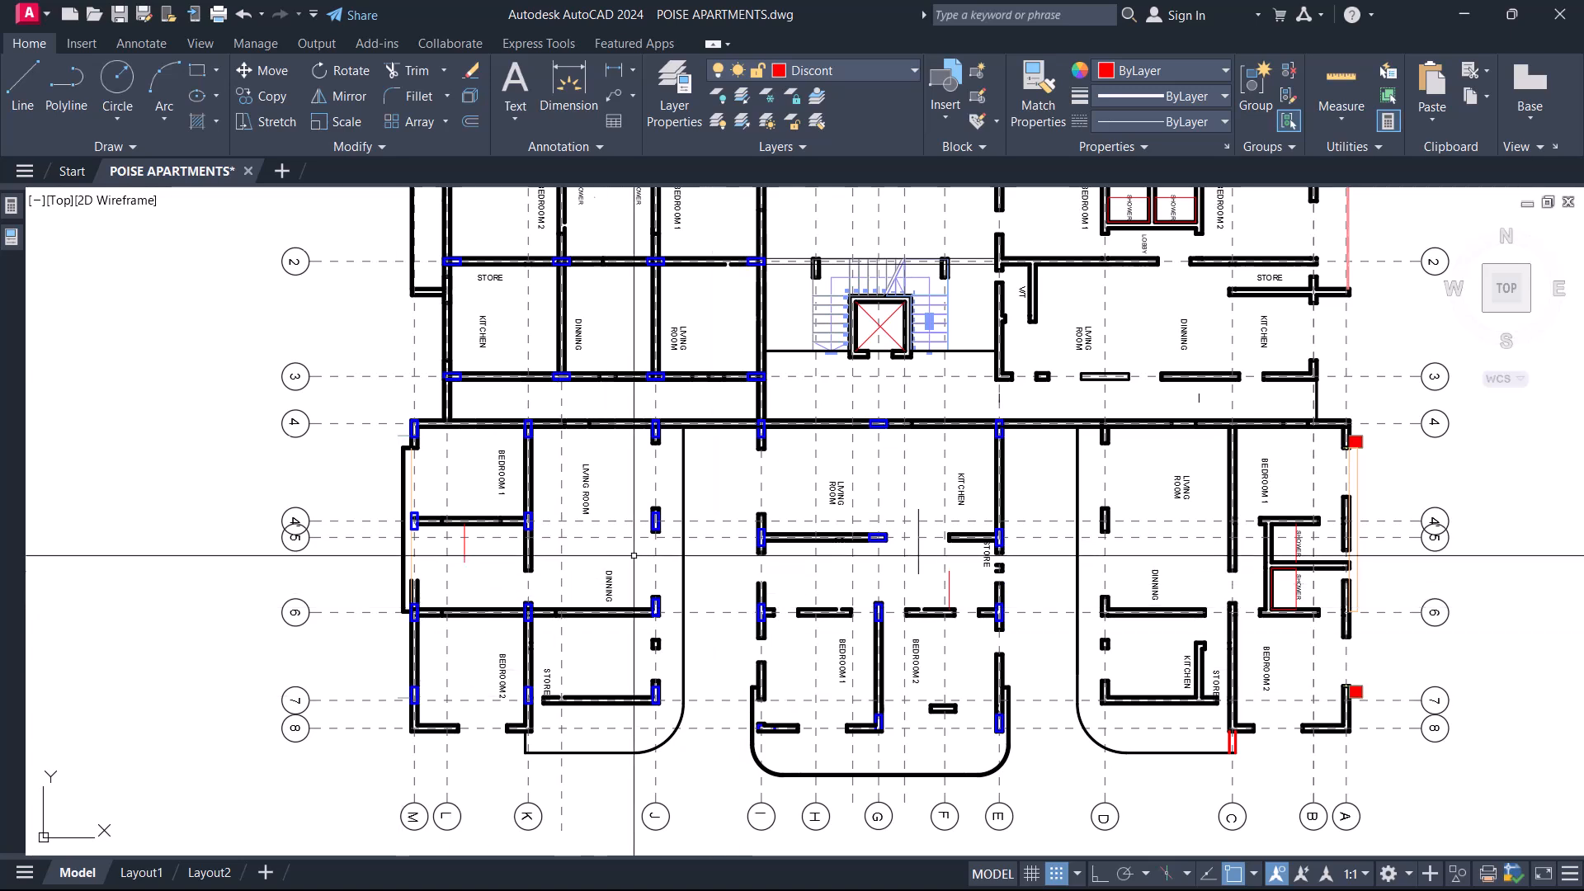
pyautogui.scroll(-2, 633, 555)
pyautogui.moveTo(756, 544); pyautogui.dragTo(730, 556, button='middle')
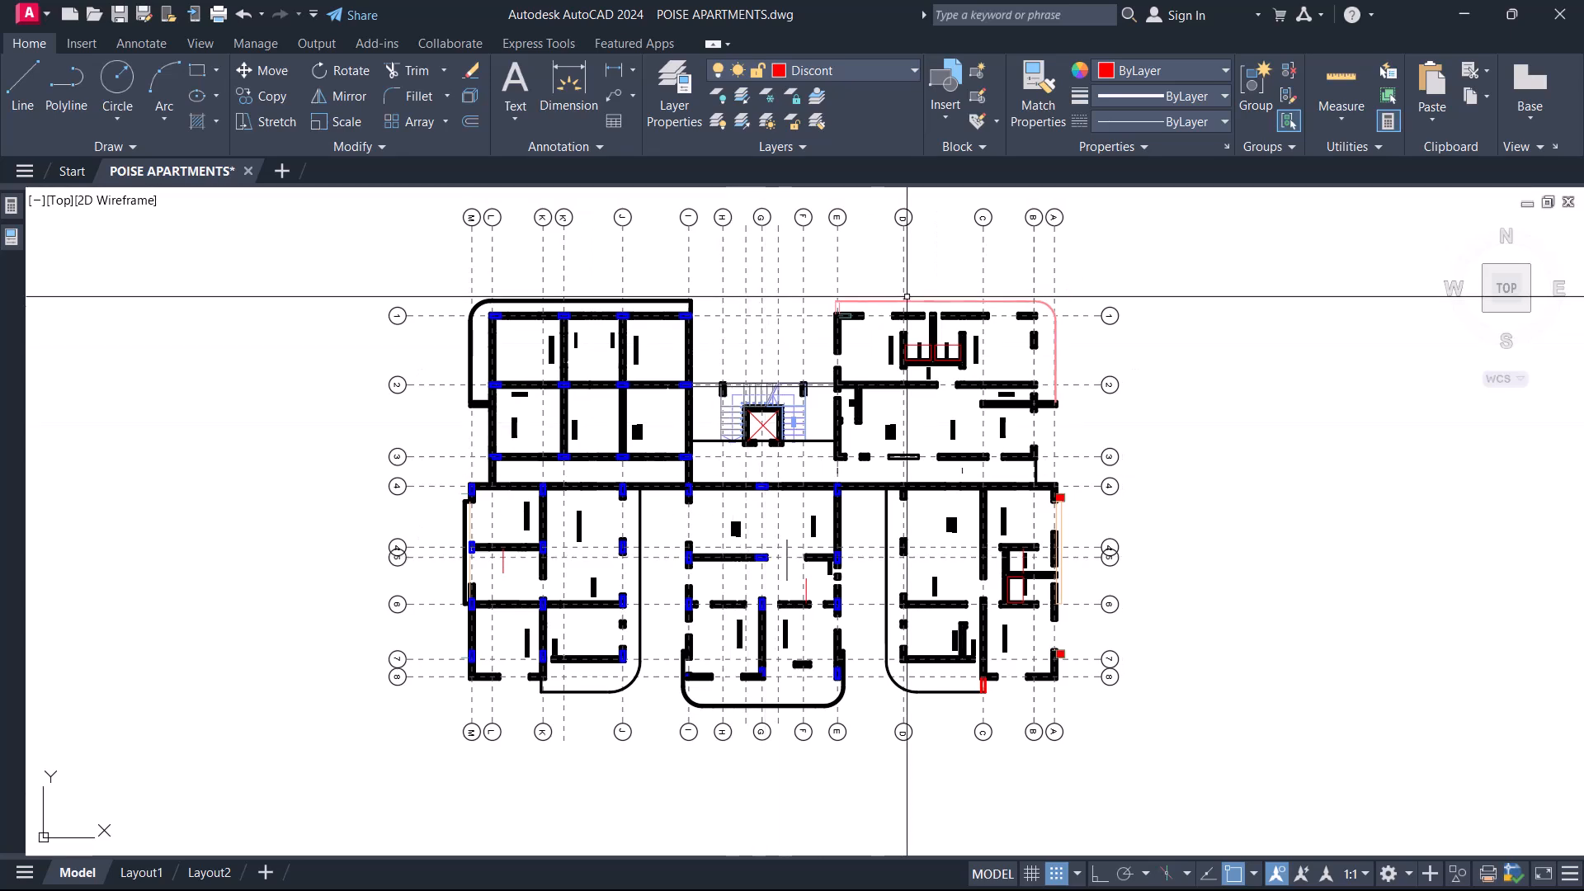
# Quick-select only the Columns layer objects within the left and central parts of the typical floor plan.
pyautogui.moveTo(853, 586); pyautogui.dragTo(955, 601, button='middle')
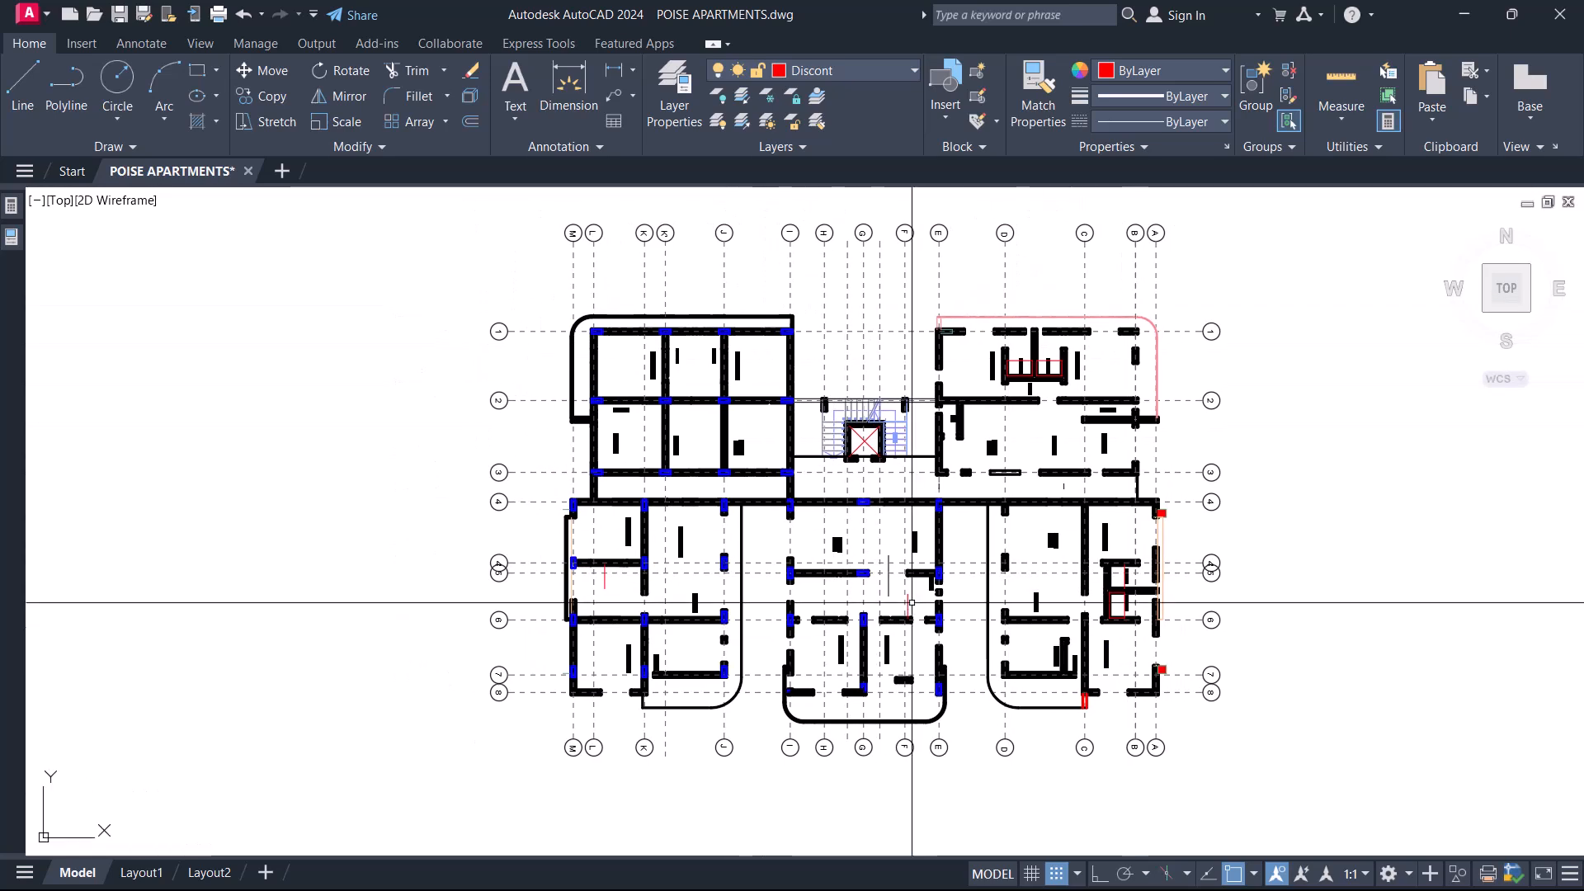
pyautogui.click(973, 713)
pyautogui.click(541, 326)
pyautogui.rightClick(479, 278)
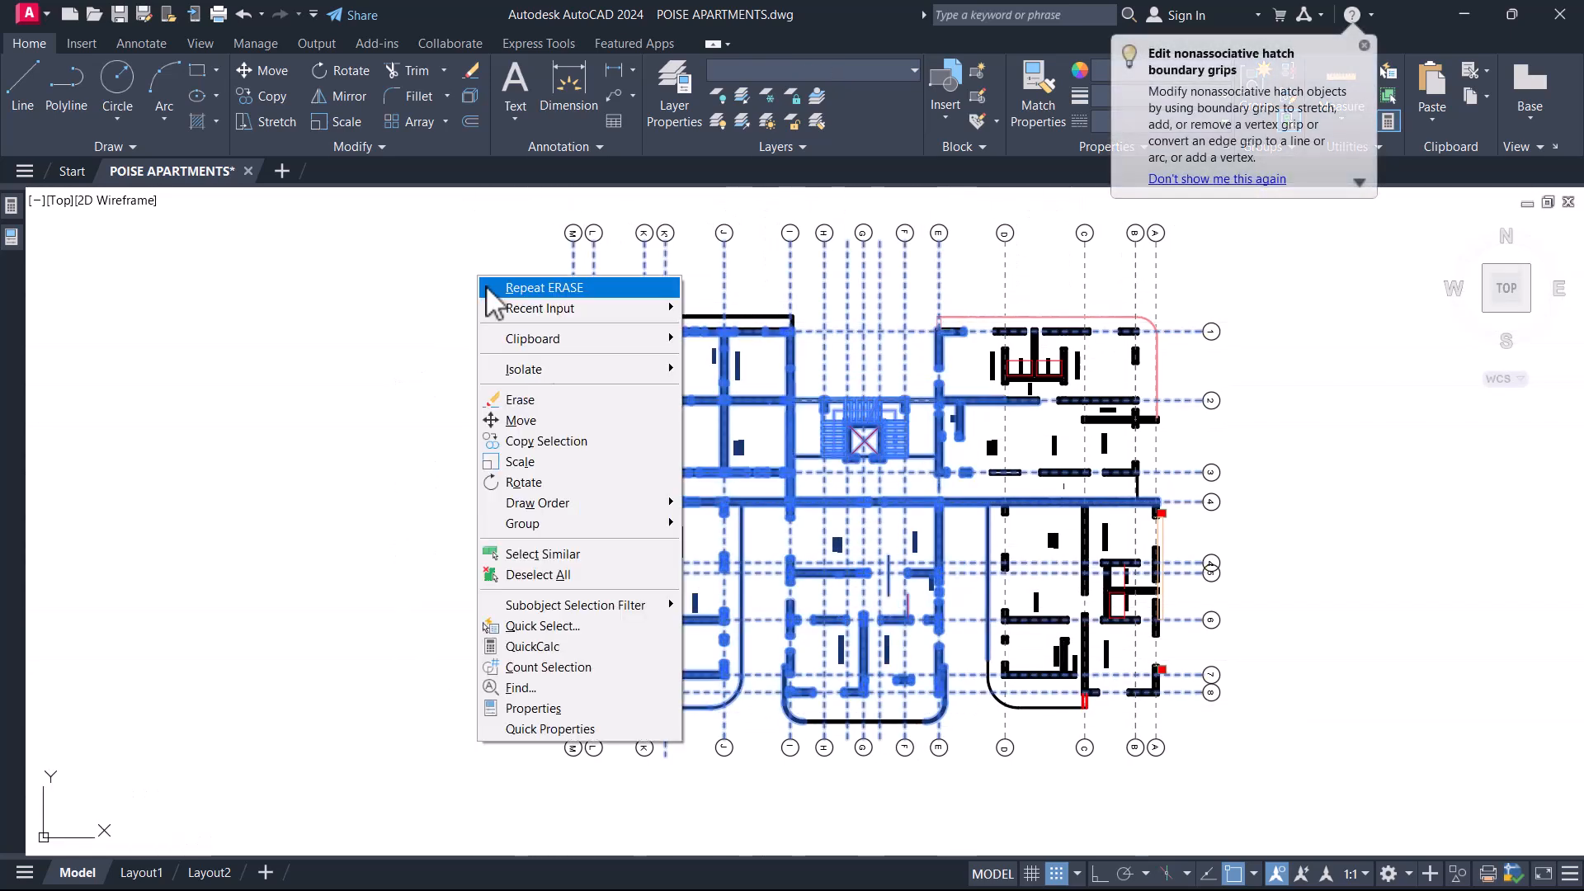
pyautogui.click(567, 620)
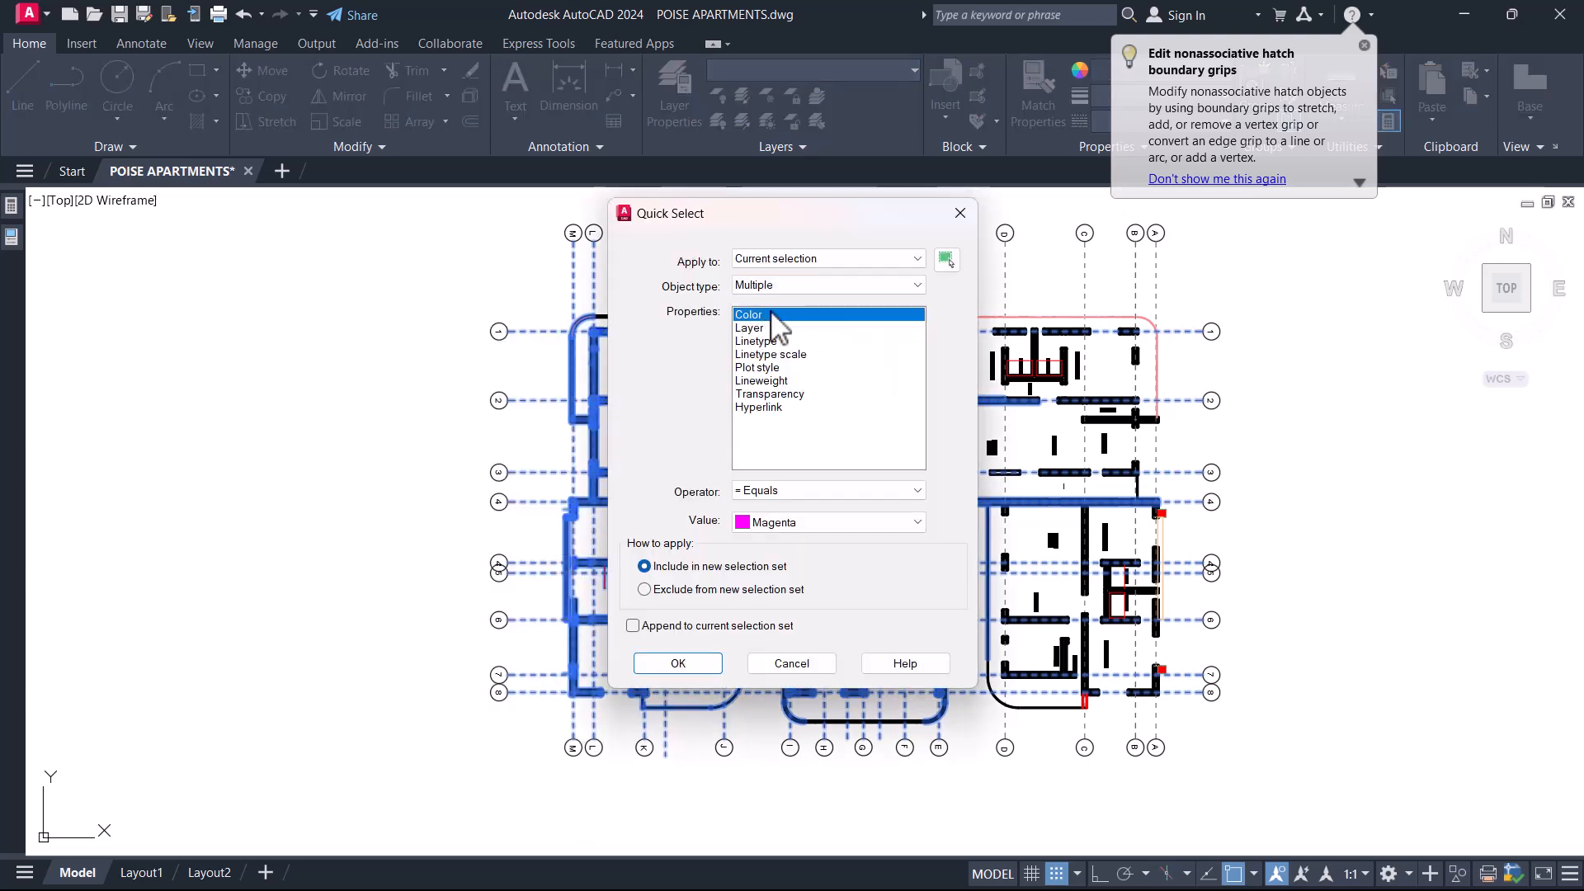
pyautogui.click(823, 523)
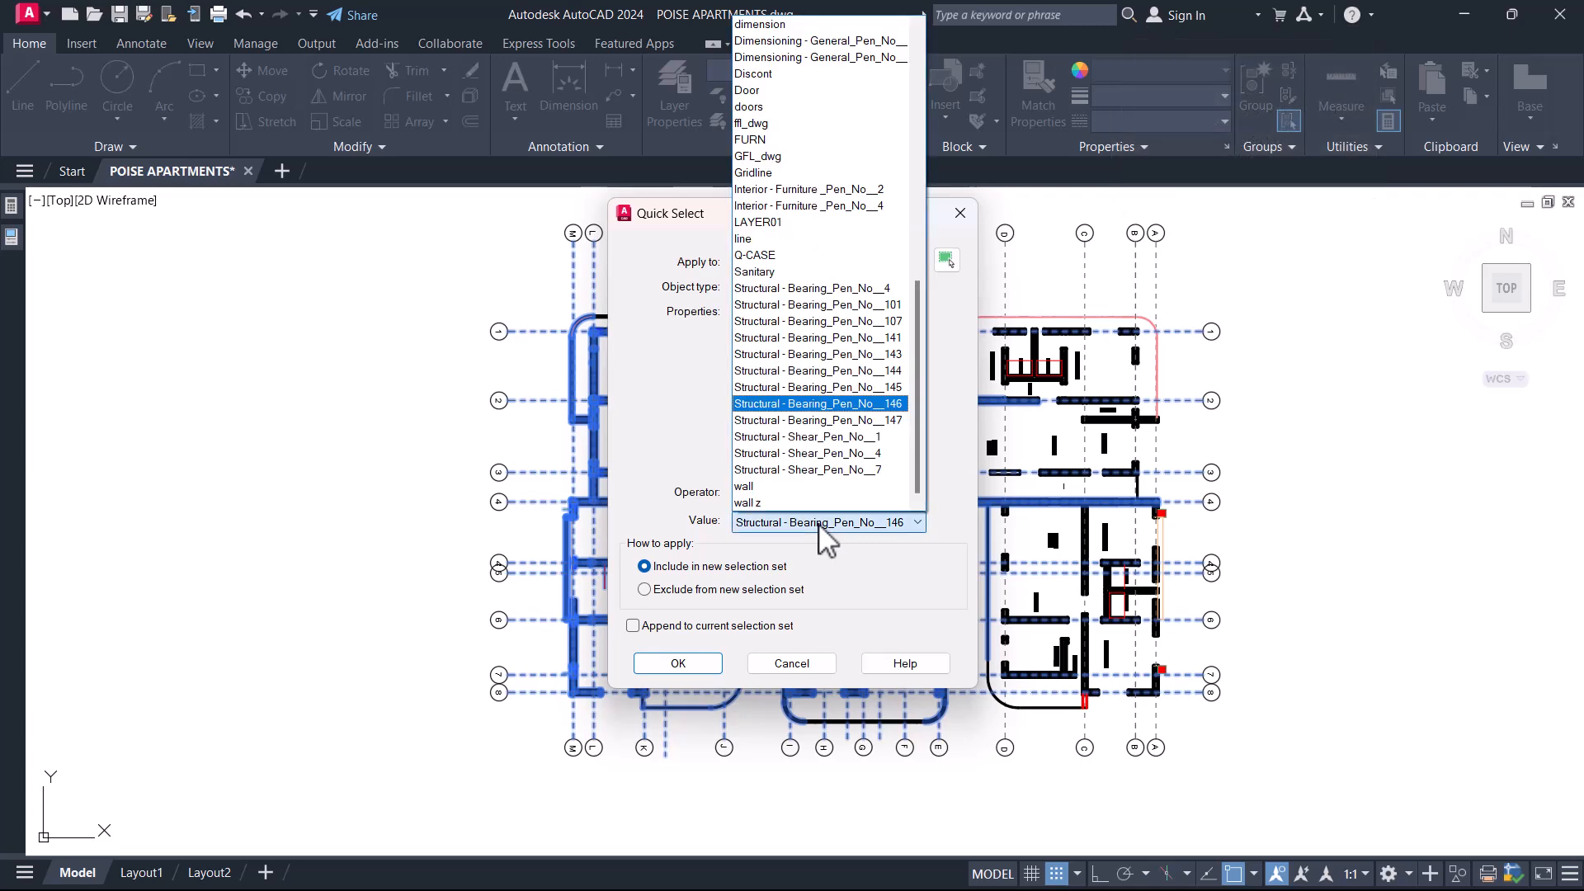
pyautogui.press('c')
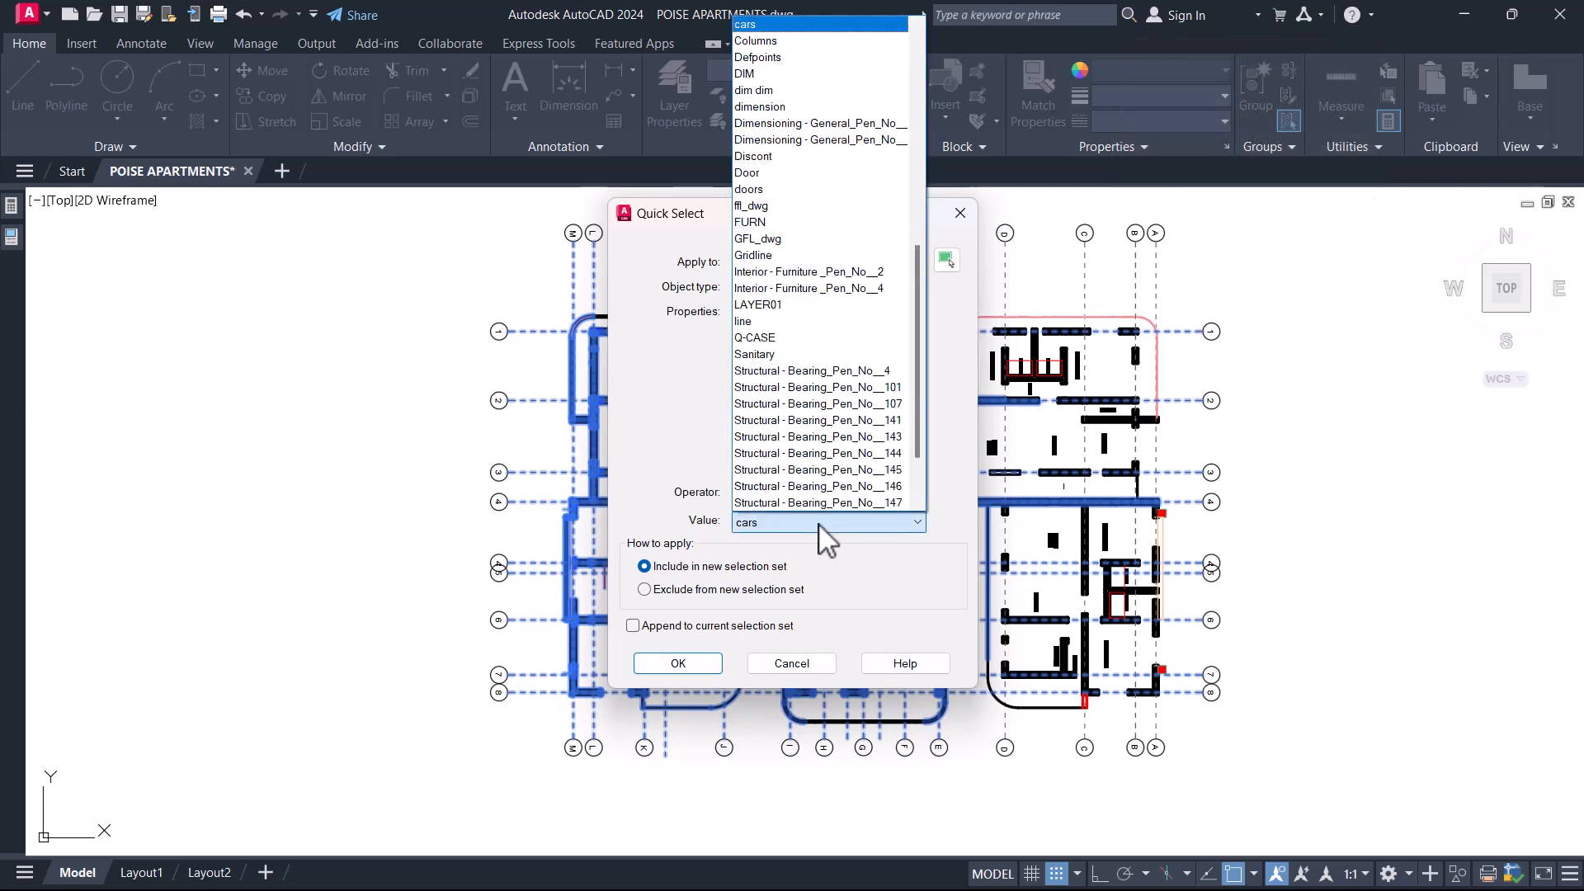
pyautogui.click(832, 46)
pyautogui.click(675, 664)
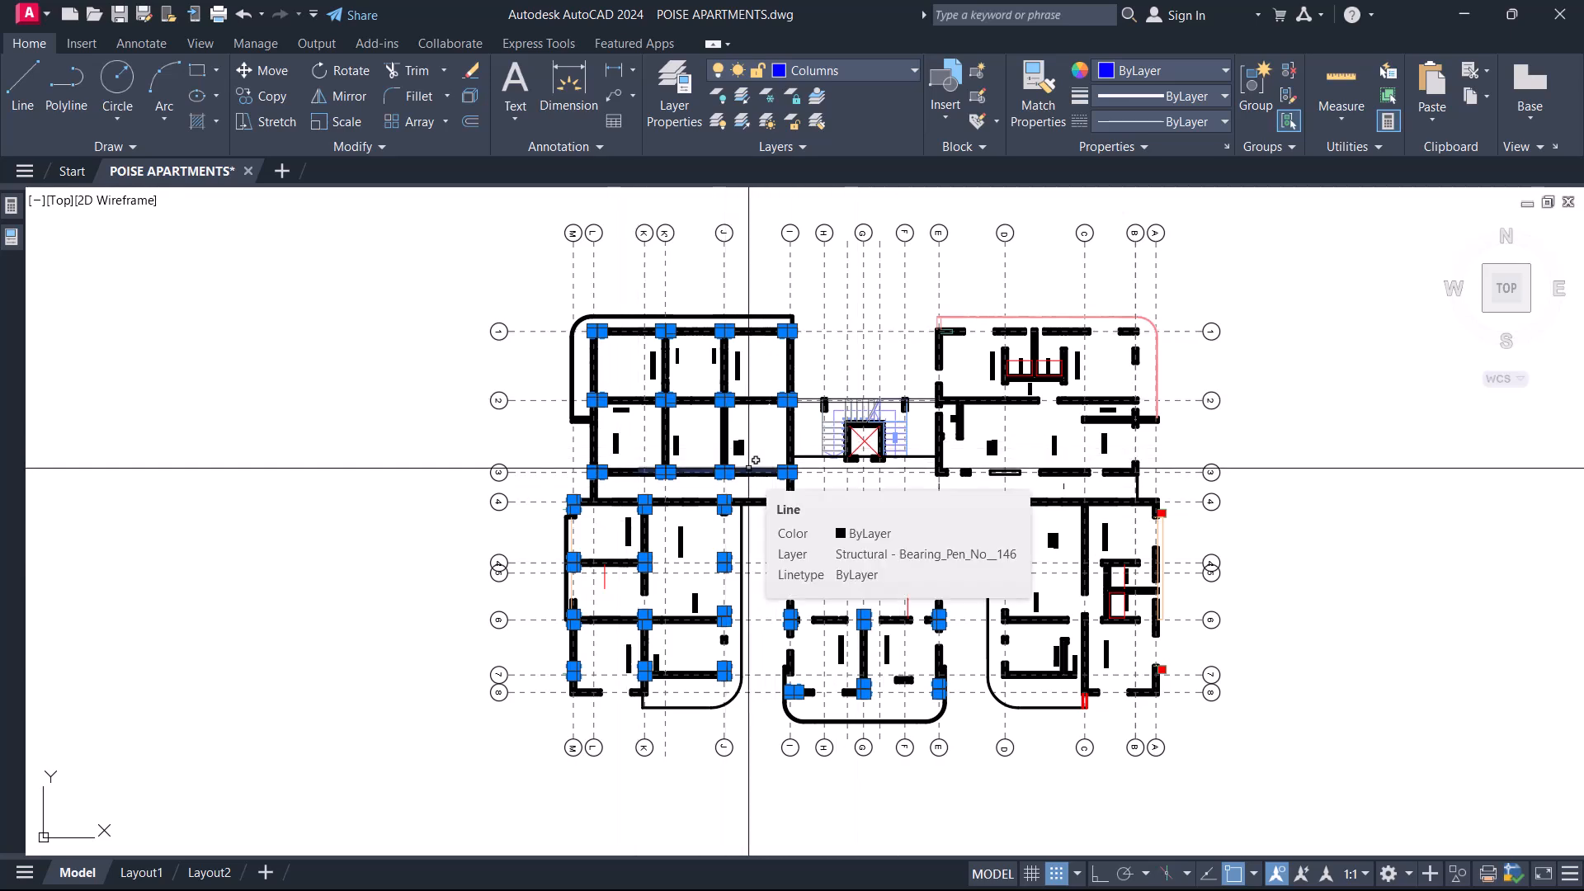
# Mirror the selected columns onto the right half about the plan's vertical centre line, using a midpoint between two points.
pyautogui.write('m')
pyautogui.press('Return')
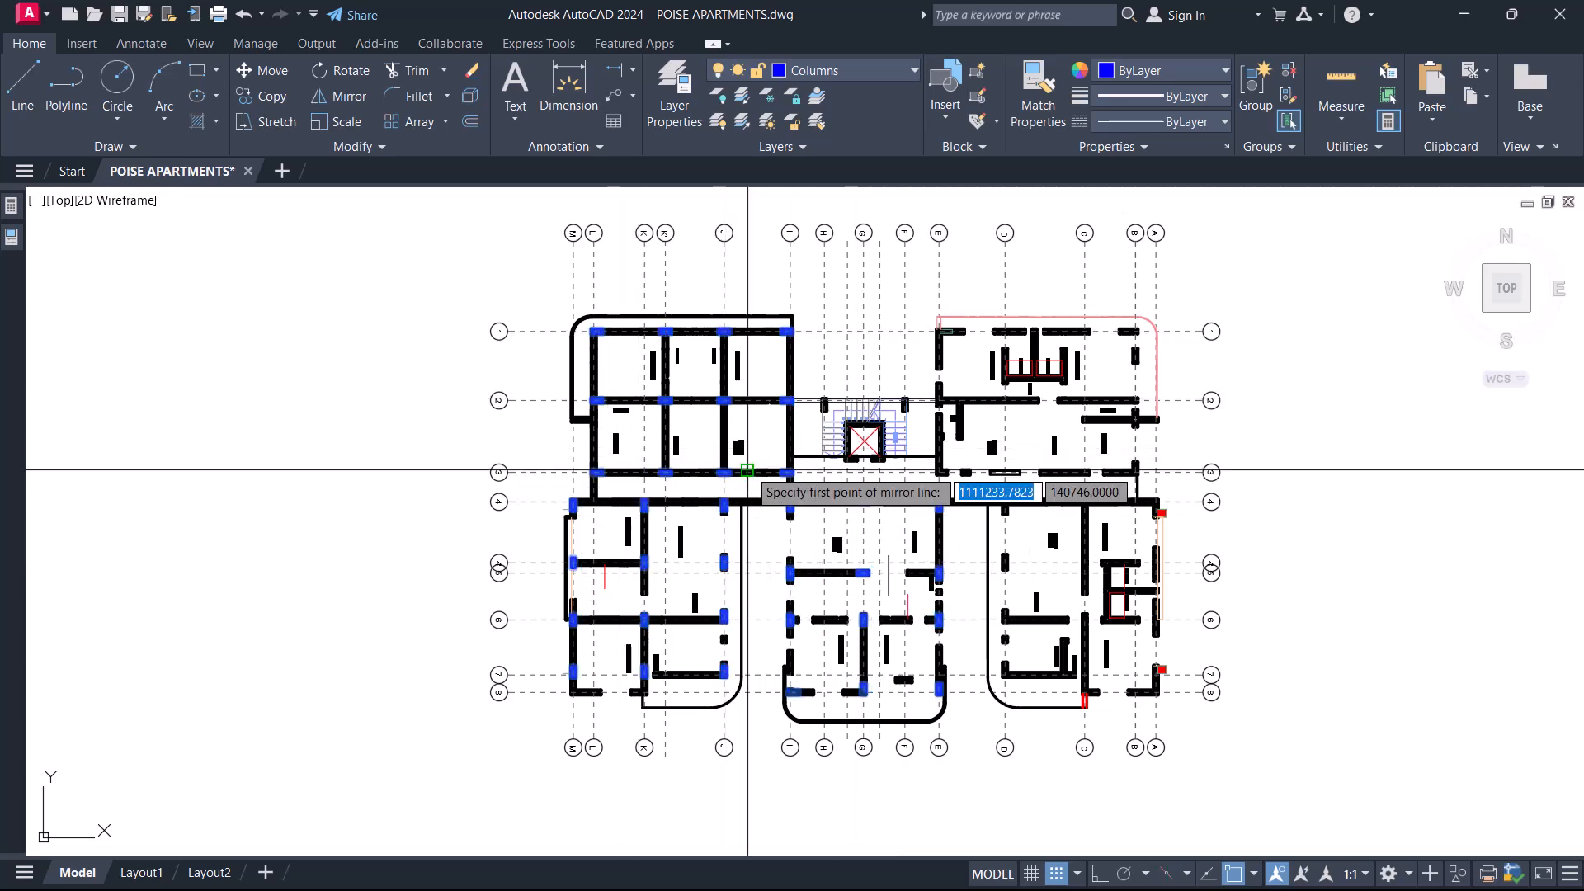
pyautogui.keyDown('shift'); pyautogui.rightClick(911, 353); pyautogui.keyUp('shift')
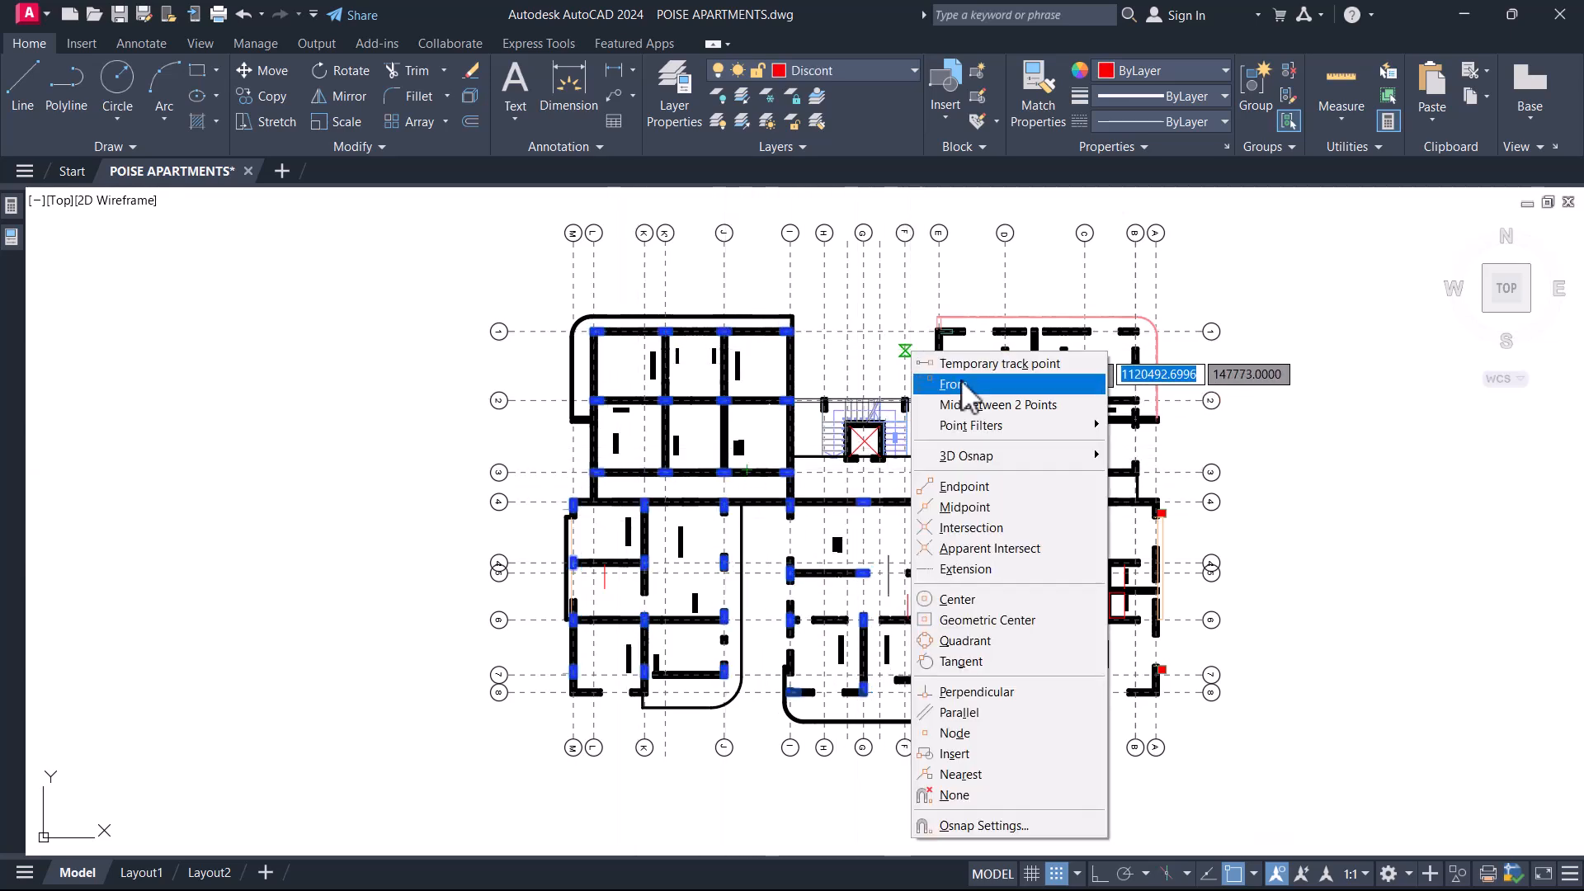
pyautogui.click(1003, 412)
pyautogui.moveTo(920, 283); pyautogui.dragTo(944, 431, button='middle')
pyautogui.scroll(2, 944, 431)
pyautogui.click(971, 484)
pyautogui.click(736, 435)
pyautogui.moveTo(872, 243); pyautogui.dragTo(859, 282, button='middle')
pyautogui.press('F8')
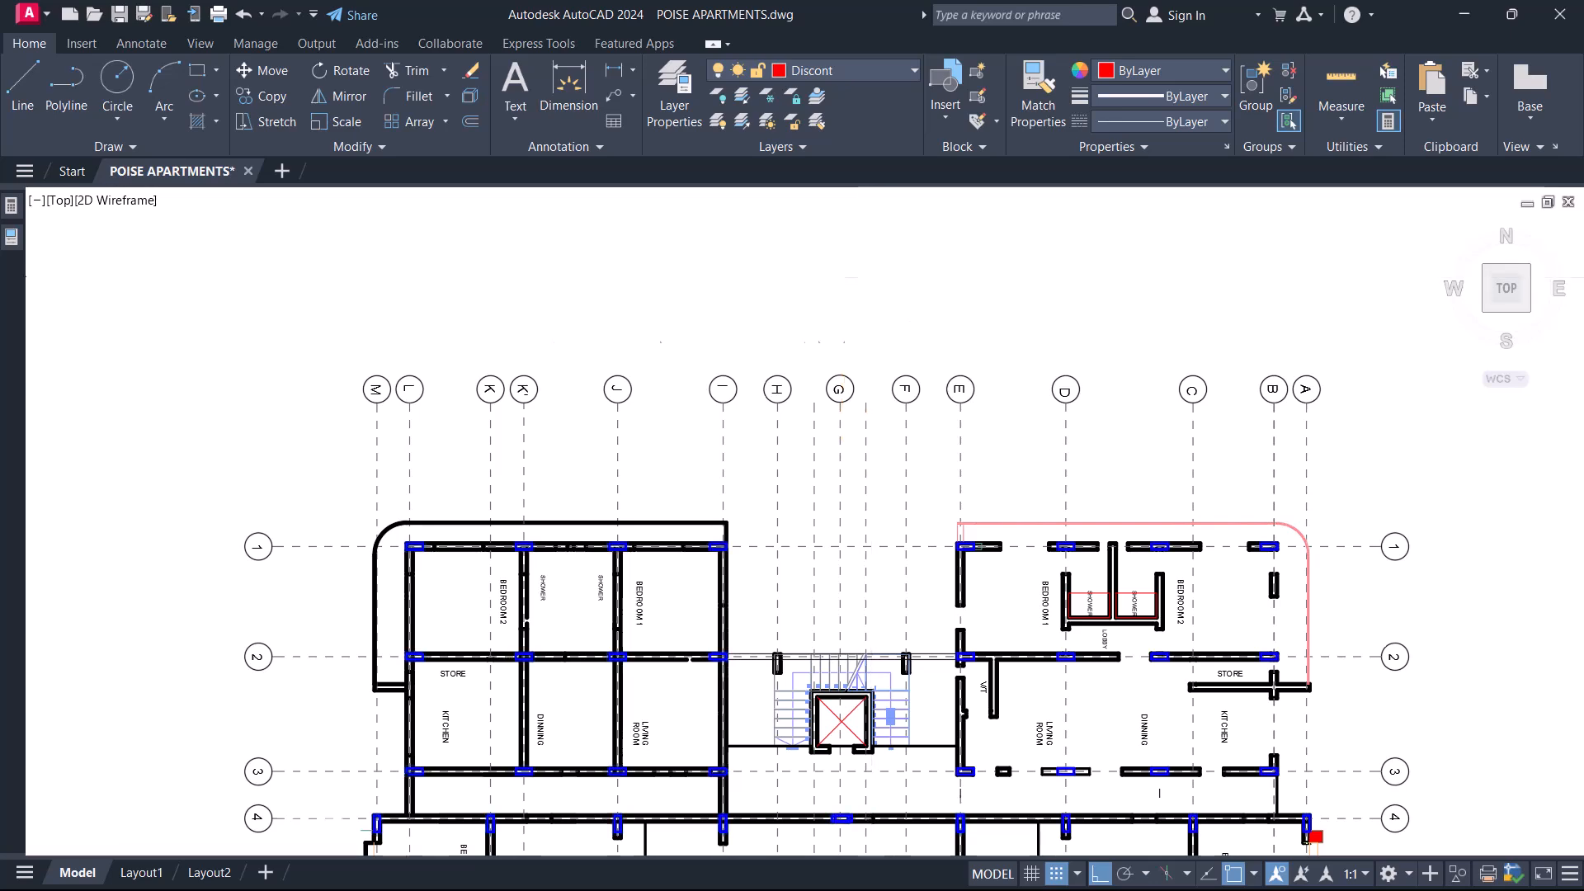
# Examine the mirrored columns against the walls and gridlines across the right half of the floor plan.
pyautogui.scroll(-4, 871, 276)
pyautogui.scroll(4, 905, 437)
pyautogui.scroll(4, 1105, 371)
pyautogui.scroll(-4, 1145, 320)
pyautogui.moveTo(1156, 763); pyautogui.dragTo(1114, 615, button='middle')
pyautogui.moveTo(997, 693); pyautogui.dragTo(986, 587, button='middle')
pyautogui.moveTo(863, 520); pyautogui.dragTo(1086, 597, button='middle')
pyautogui.moveTo(1075, 393); pyautogui.dragTo(1064, 500, button='middle')
pyautogui.moveTo(765, 398); pyautogui.dragTo(608, 403, button='middle')
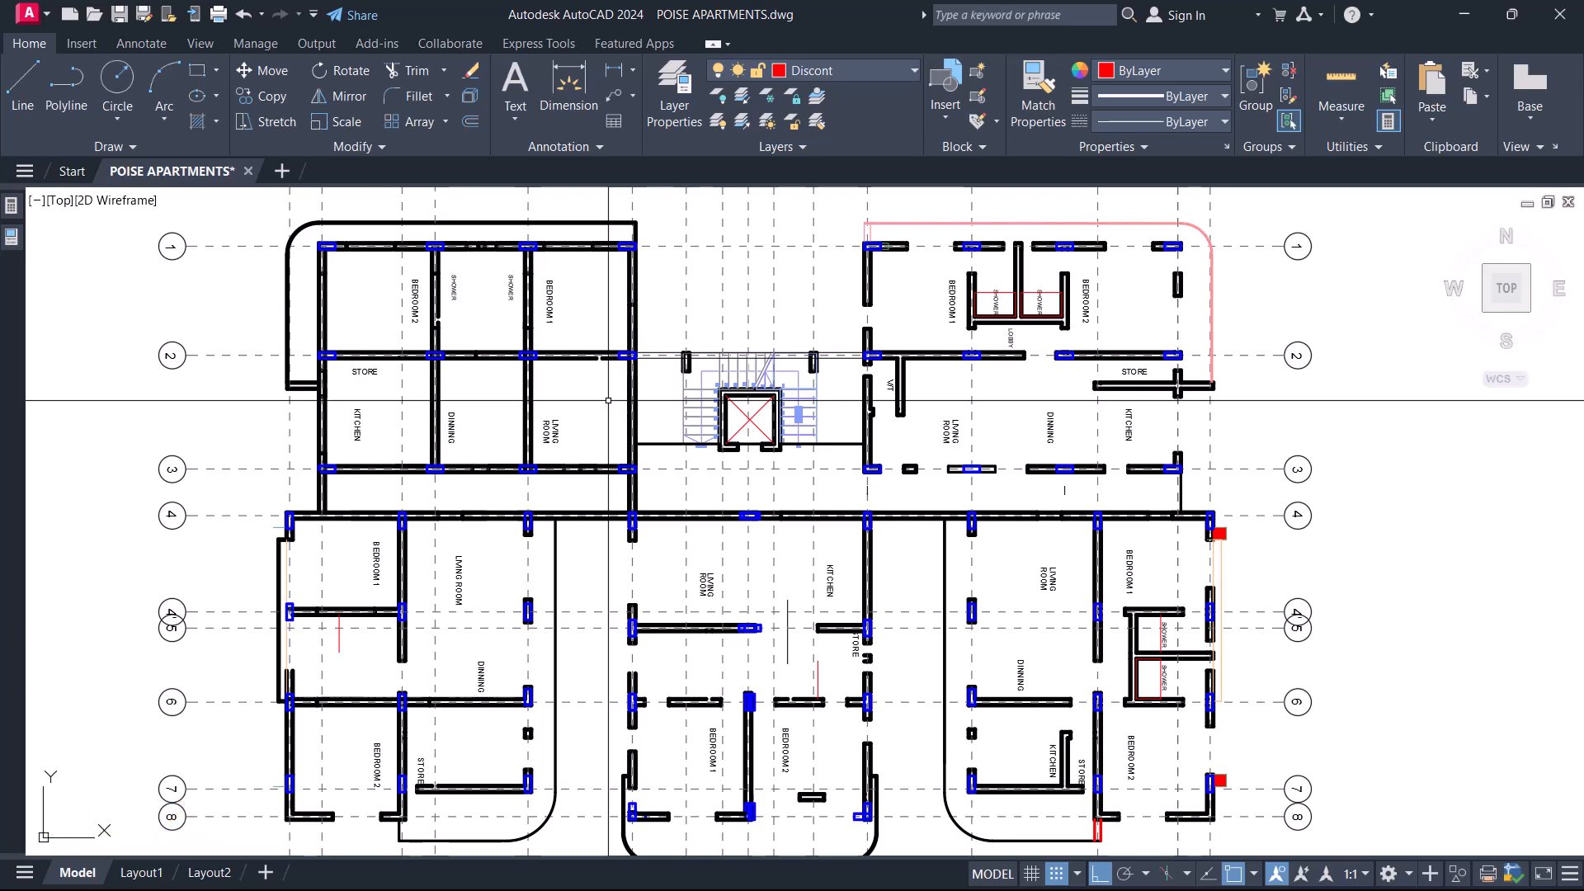
pyautogui.scroll(-5, 822, 405)
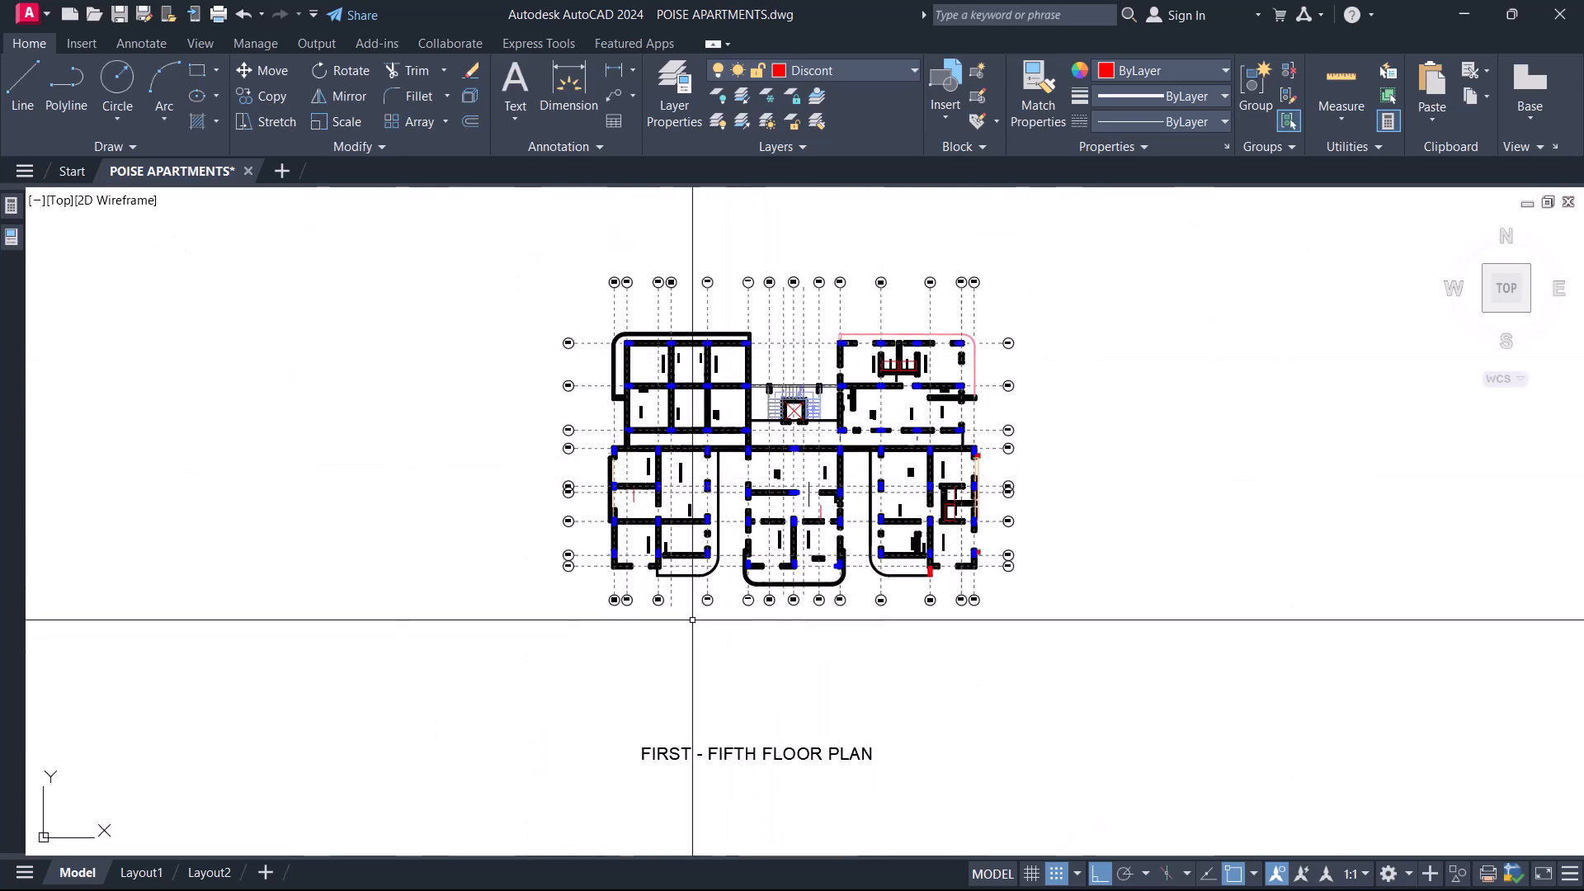
pyautogui.moveTo(757, 438); pyautogui.dragTo(796, 452, button='middle')
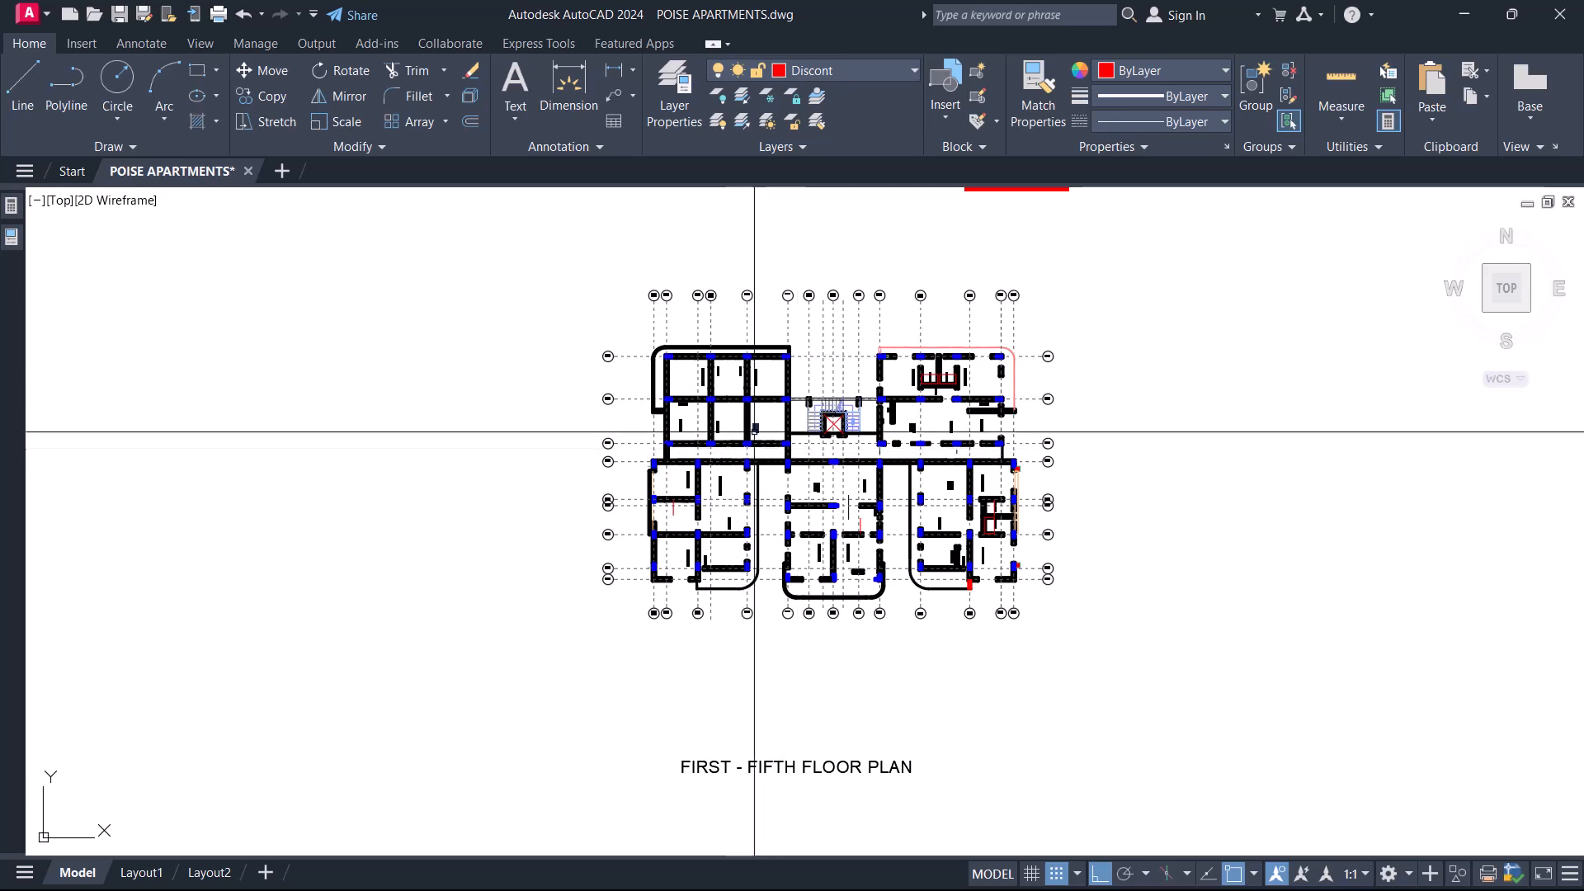
pyautogui.moveTo(890, 477); pyautogui.dragTo(924, 501, button='middle')
pyautogui.click(1185, 715)
pyautogui.click(594, 357)
pyautogui.rightClick(596, 350)
pyautogui.click(669, 703)
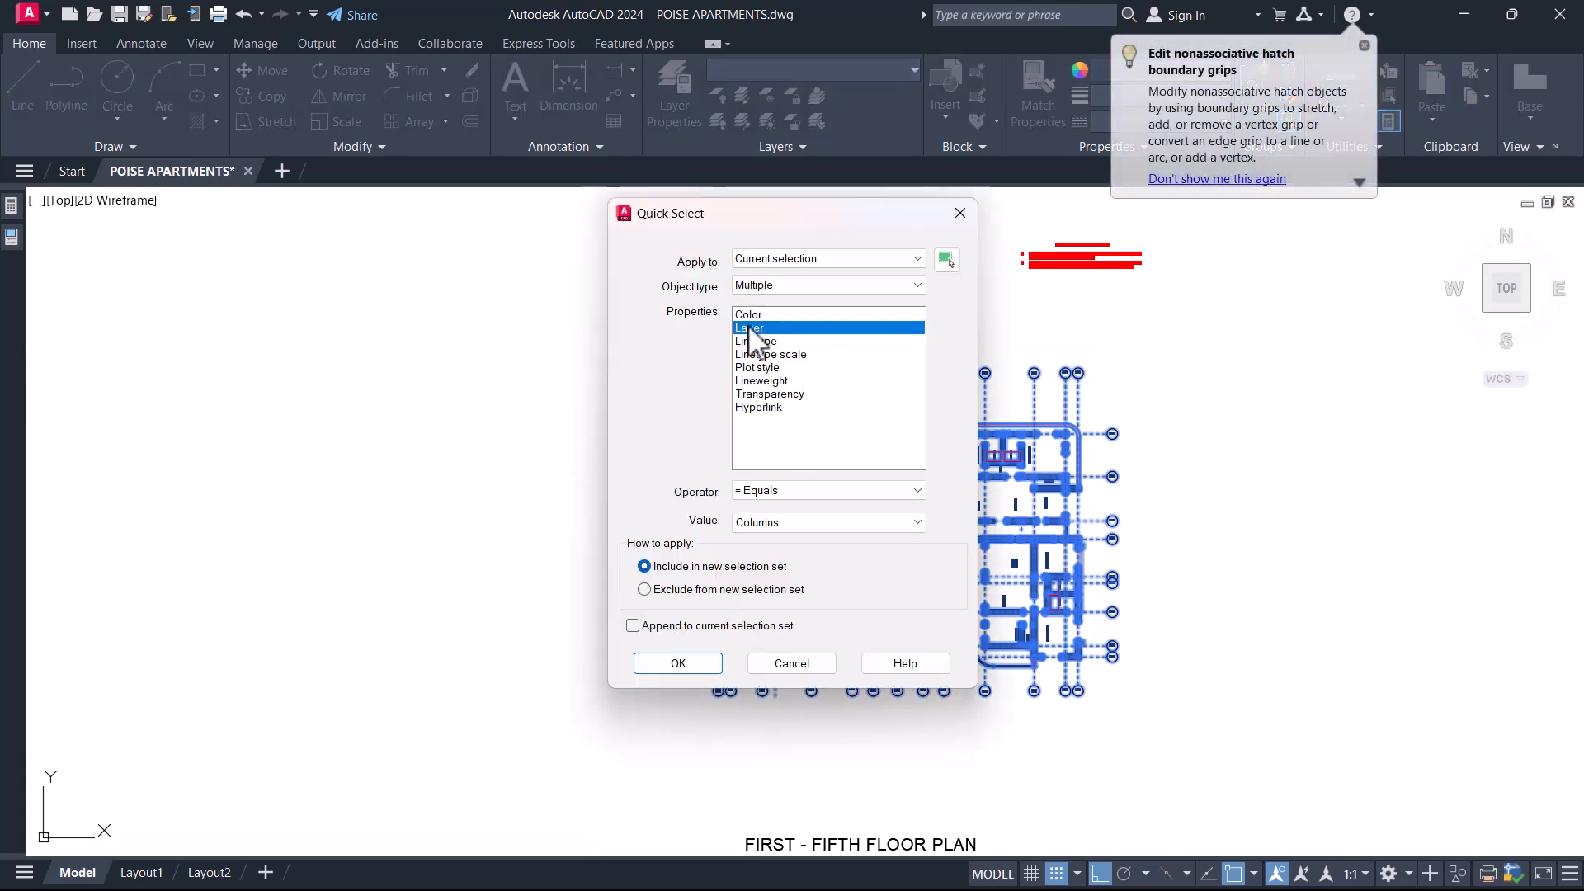
pyautogui.click(709, 670)
pyautogui.write('cp')
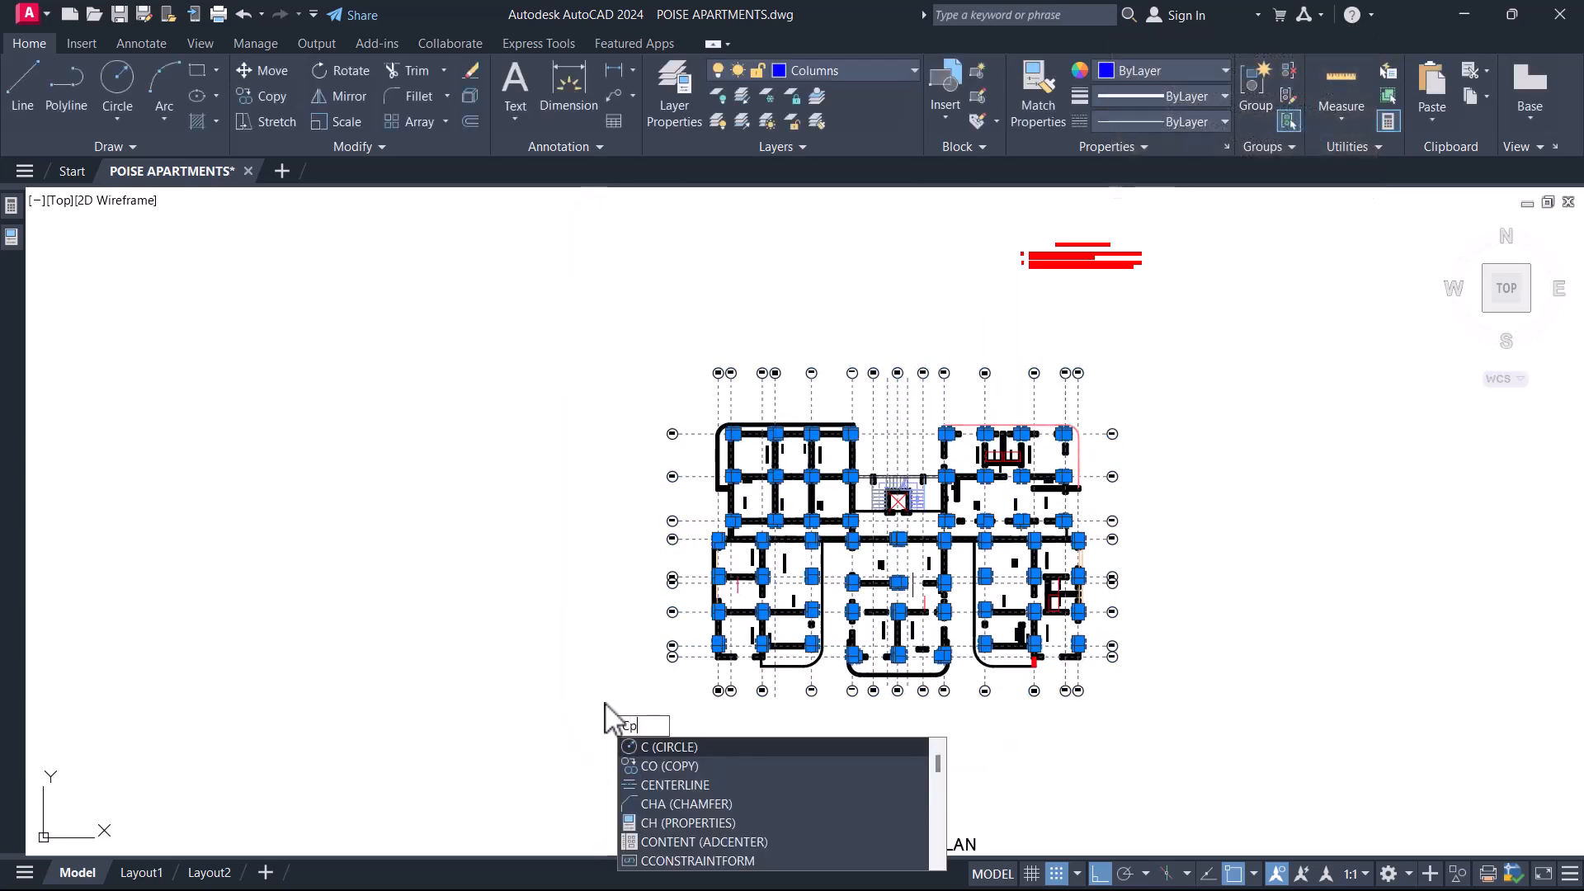
pyautogui.press('Return')
pyautogui.scroll(8, 697, 670)
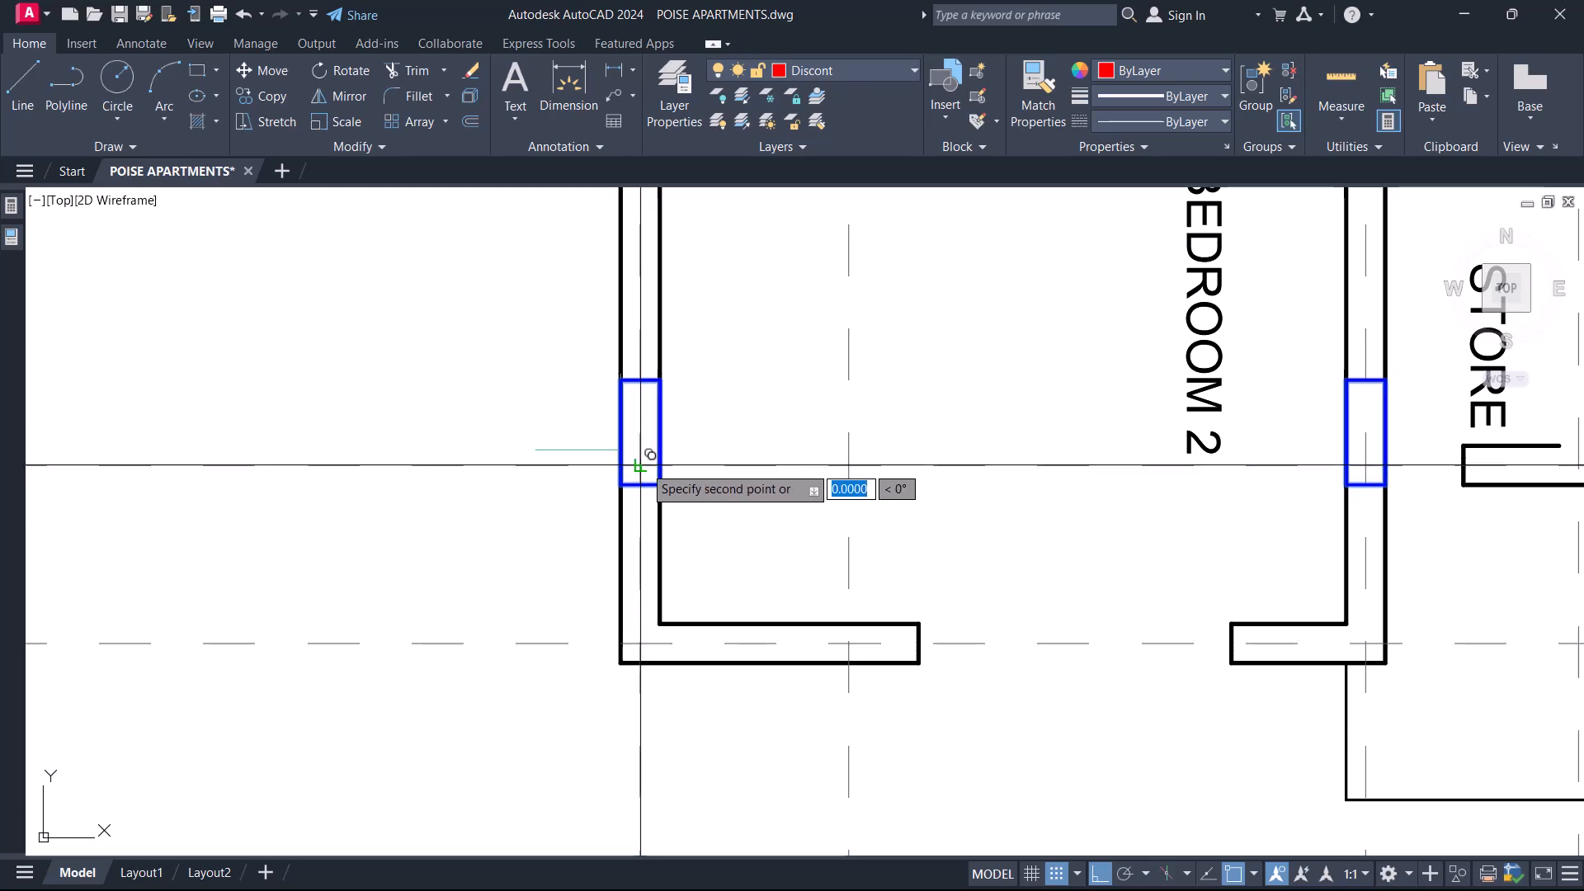
pyautogui.scroll(-6, 640, 466)
pyautogui.moveTo(773, 435); pyautogui.dragTo(729, 650, button='middle')
pyautogui.moveTo(757, 524); pyautogui.dragTo(755, 546, button='middle')
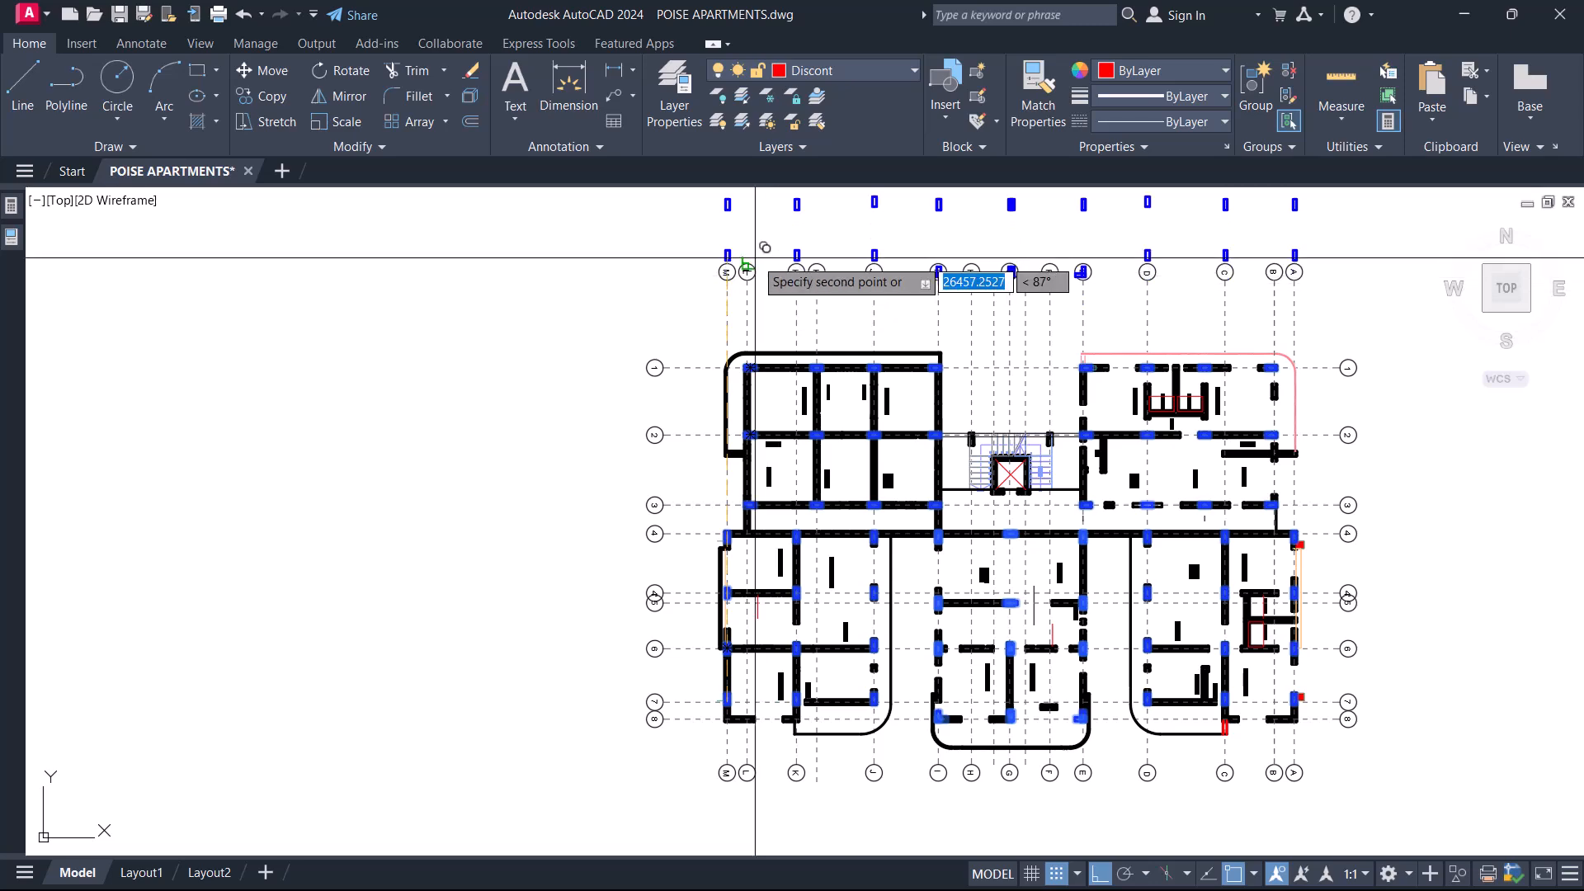
pyautogui.scroll(2, 753, 264)
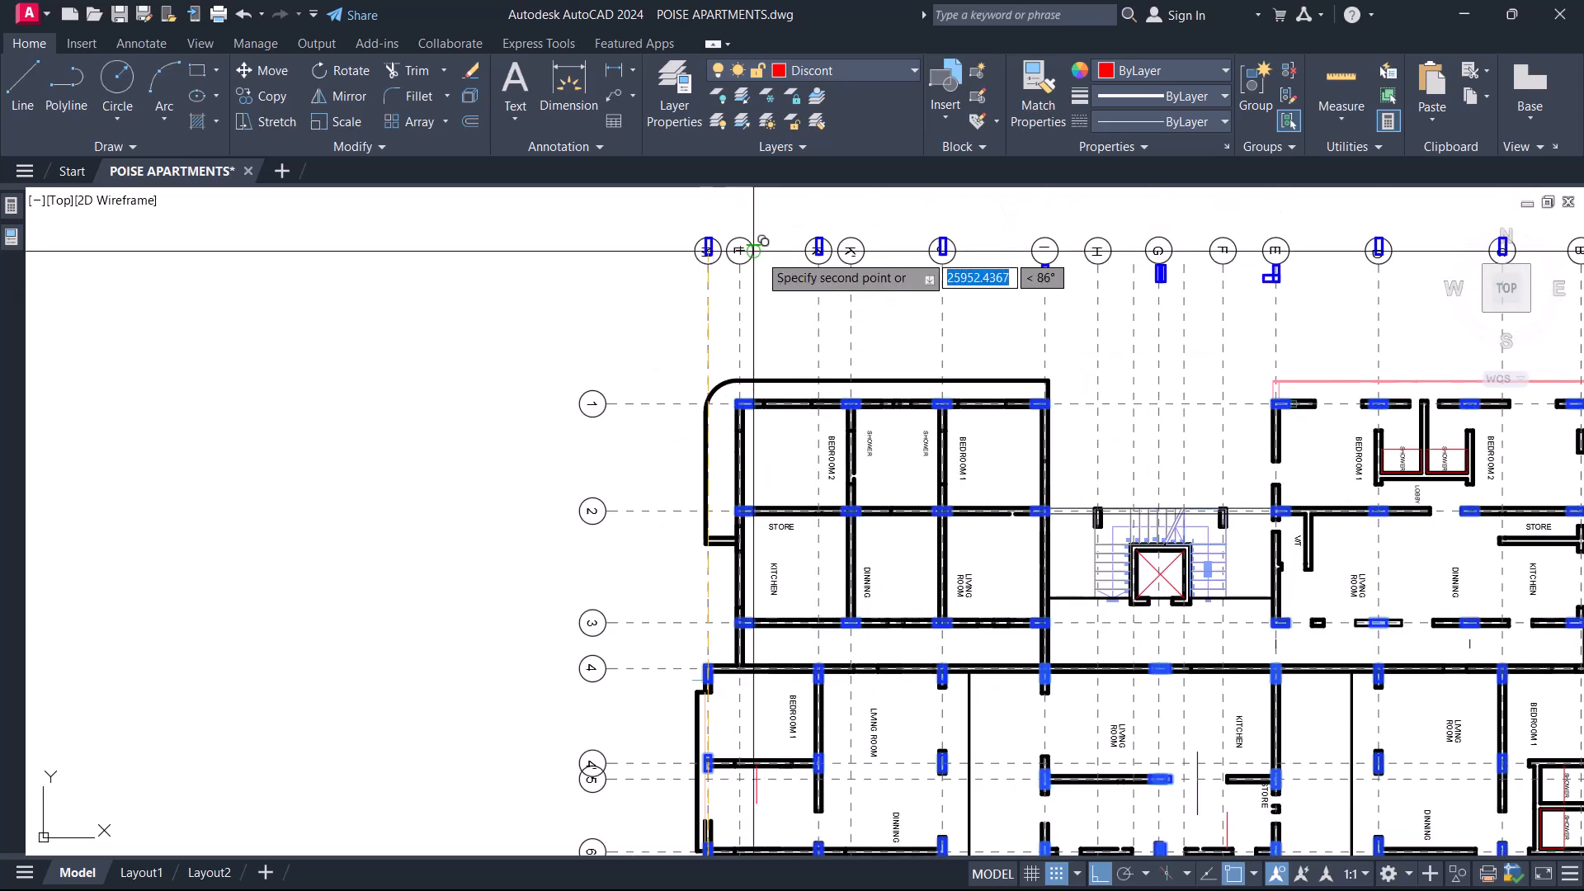
pyautogui.scroll(-2, 760, 244)
pyautogui.scroll(2, 716, 688)
pyautogui.scroll(-2, 727, 684)
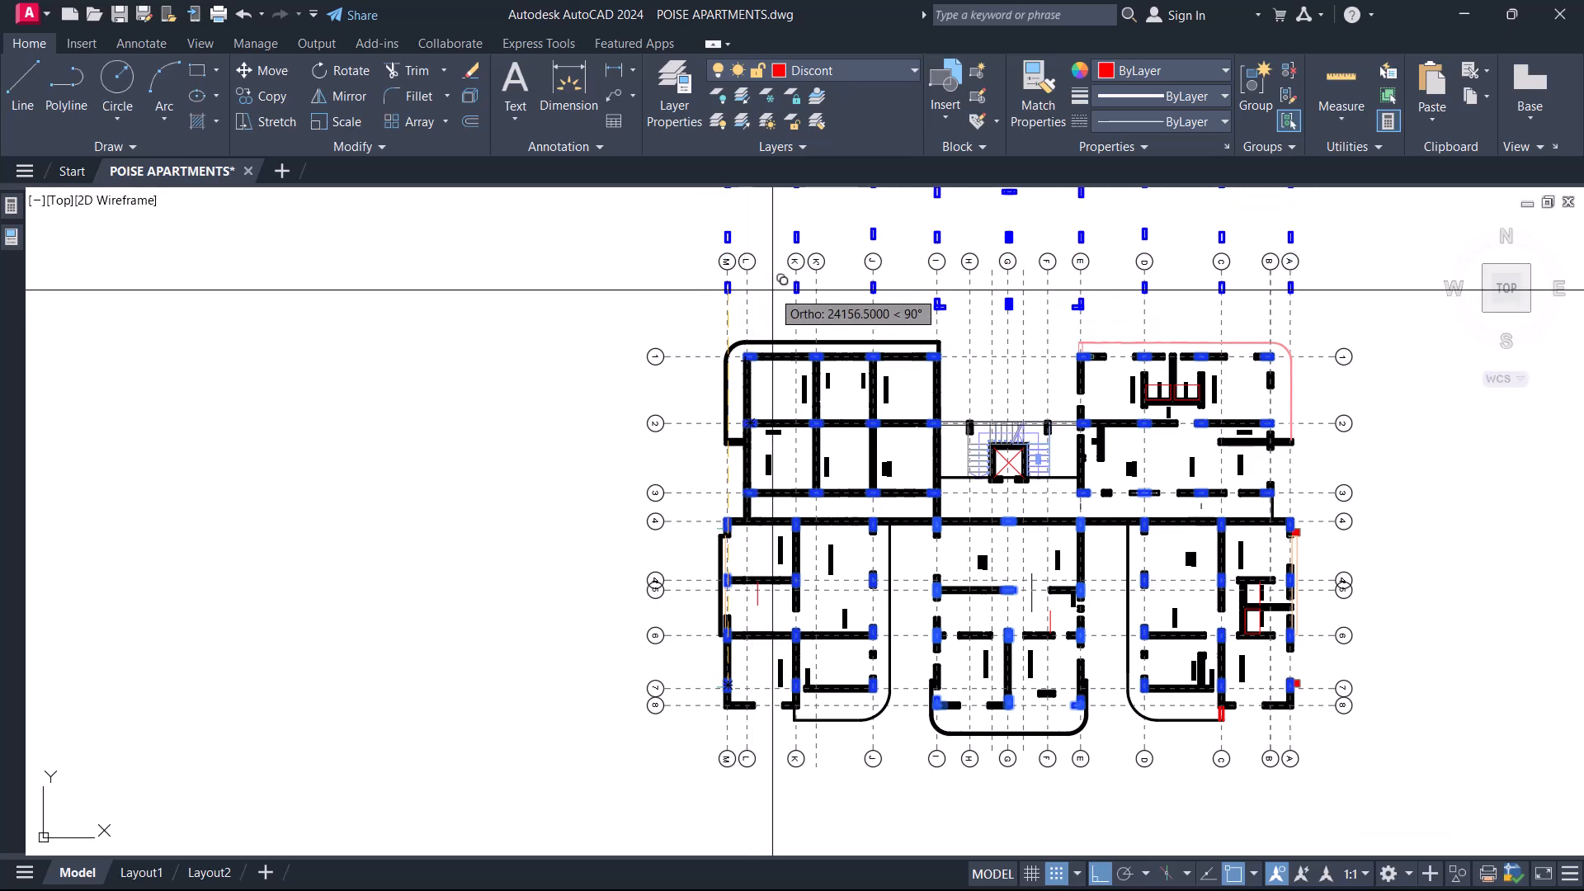
pyautogui.scroll(-6, 980, 343)
pyautogui.scroll(4, 727, 448)
pyautogui.scroll(3, 727, 447)
pyautogui.scroll(3, 735, 692)
pyautogui.scroll(1, 740, 685)
pyautogui.scroll(-7, 743, 644)
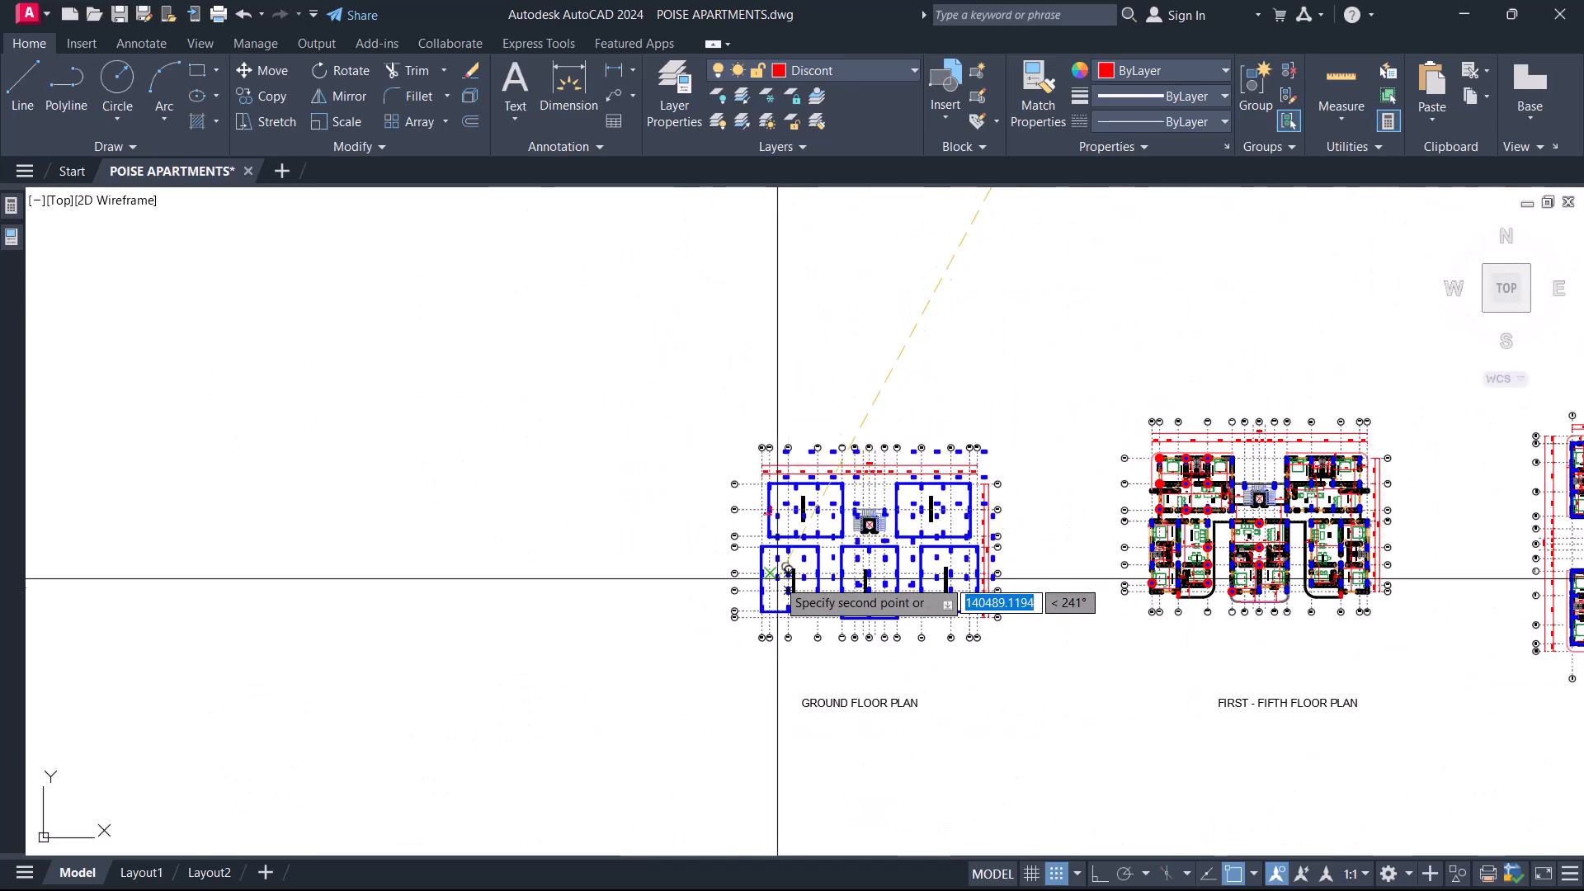
pyautogui.scroll(2, 883, 683)
pyautogui.scroll(-3, 697, 760)
pyautogui.scroll(5, 825, 735)
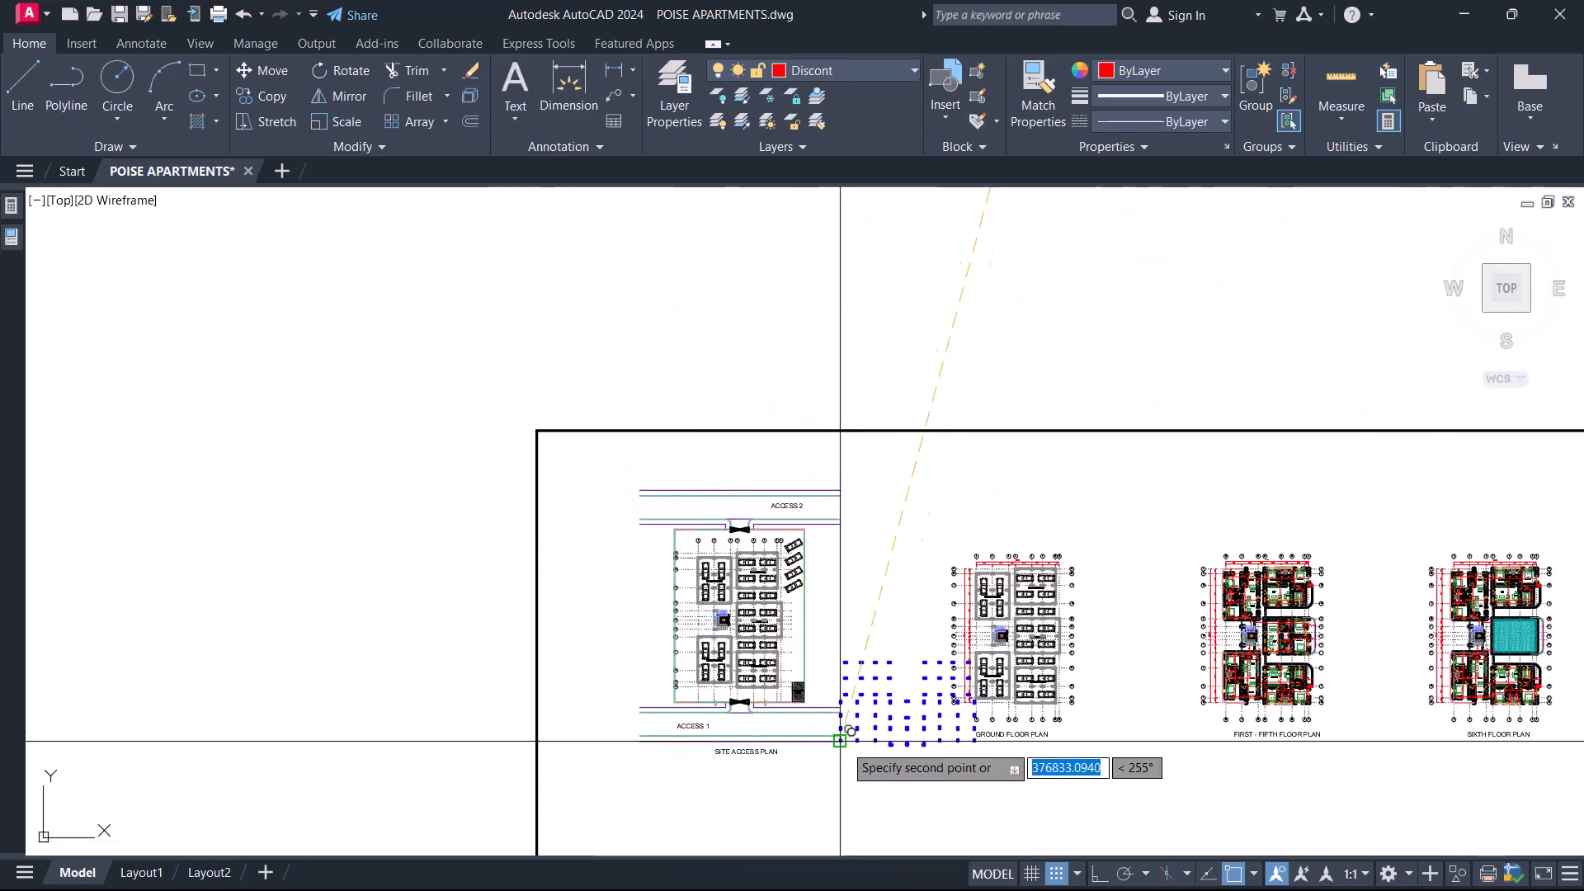
pyautogui.scroll(-4, 676, 651)
pyautogui.press('Escape')
# Copy the original unrotated ground floor plan with its title to the empty area beside the rotated ground floor plan.
pyautogui.scroll(4, 722, 627)
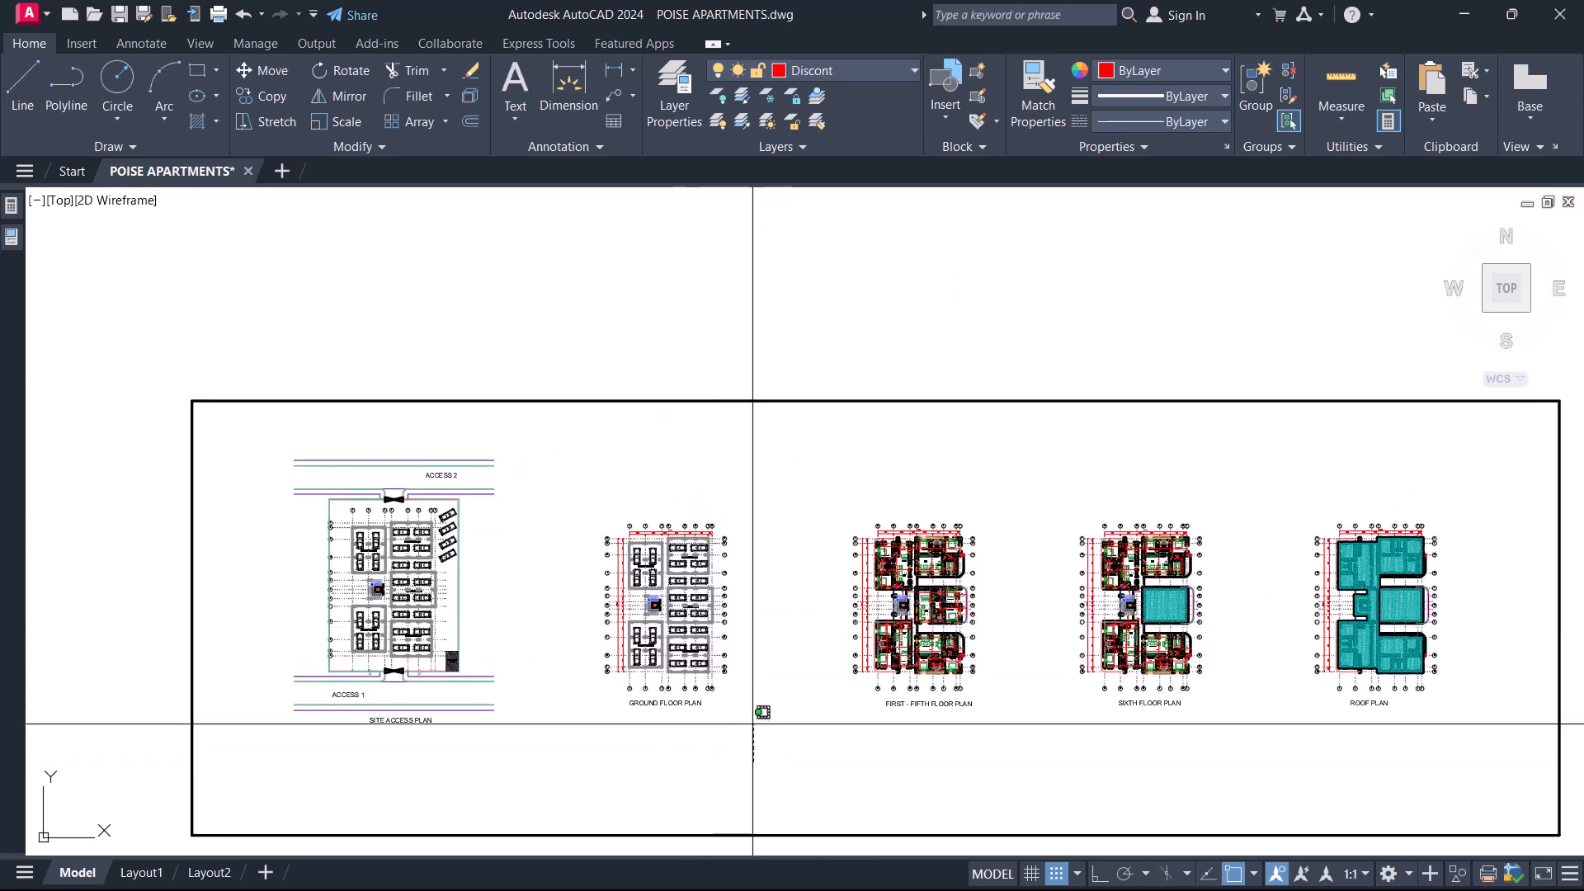
pyautogui.moveTo(752, 724); pyautogui.dragTo(573, 470)
pyautogui.rightClick(573, 470)
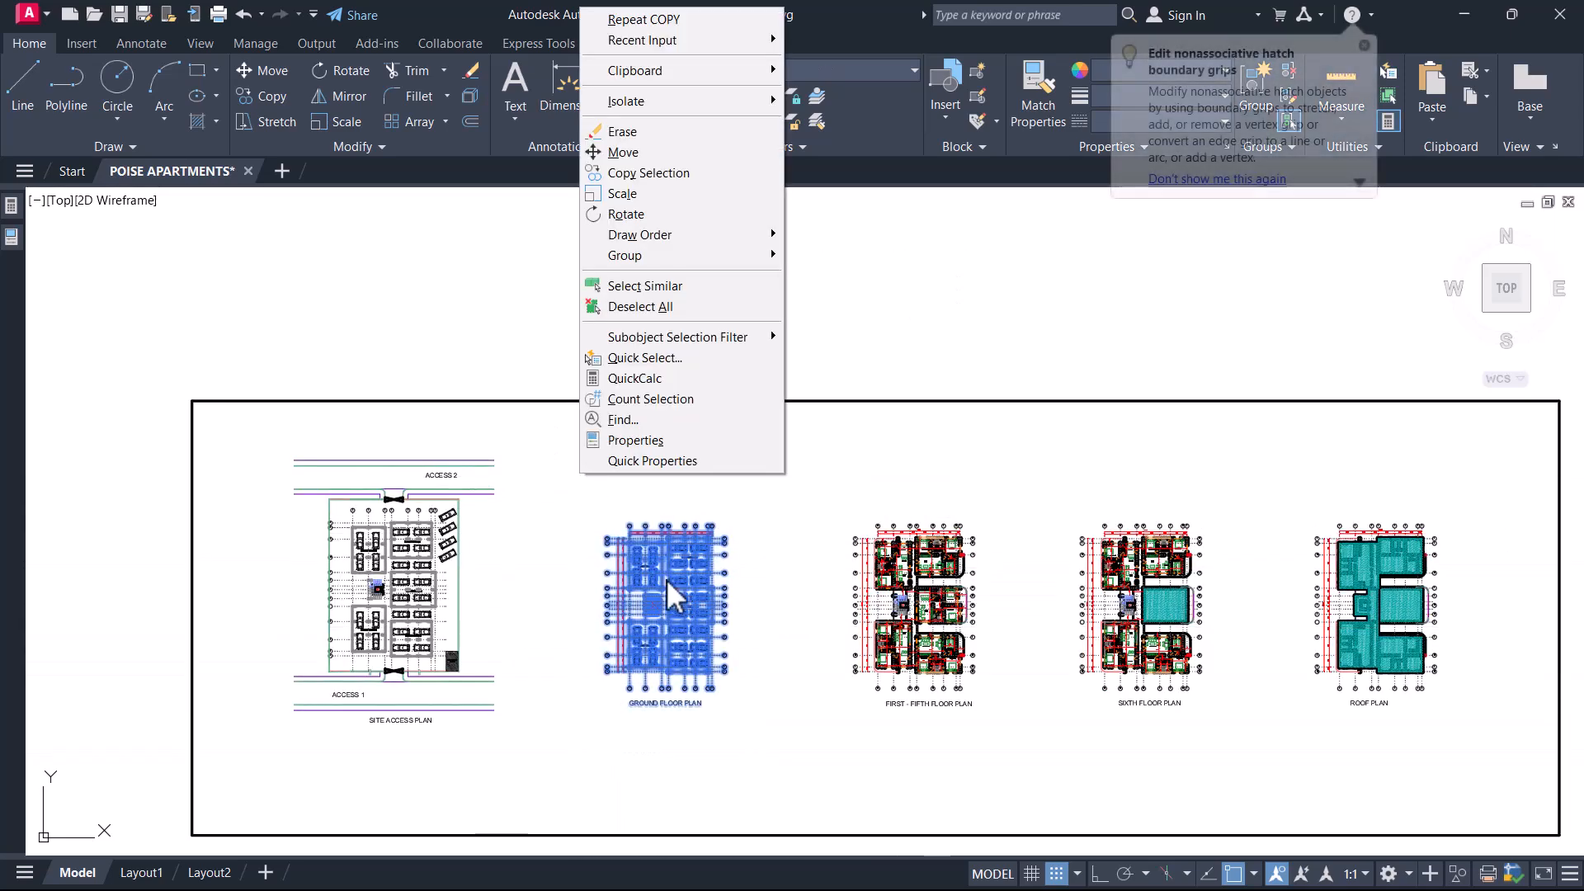
pyautogui.click(665, 174)
pyautogui.click(707, 566)
pyautogui.scroll(-4, 608, 418)
pyautogui.scroll(6, 608, 515)
pyautogui.click(613, 508)
pyautogui.press('Escape')
# Look over the copied ground floor plan, the other floor plans and the cleaned first-to-fifth floor plan.
pyautogui.moveTo(1012, 356); pyautogui.dragTo(673, 464, button='middle')
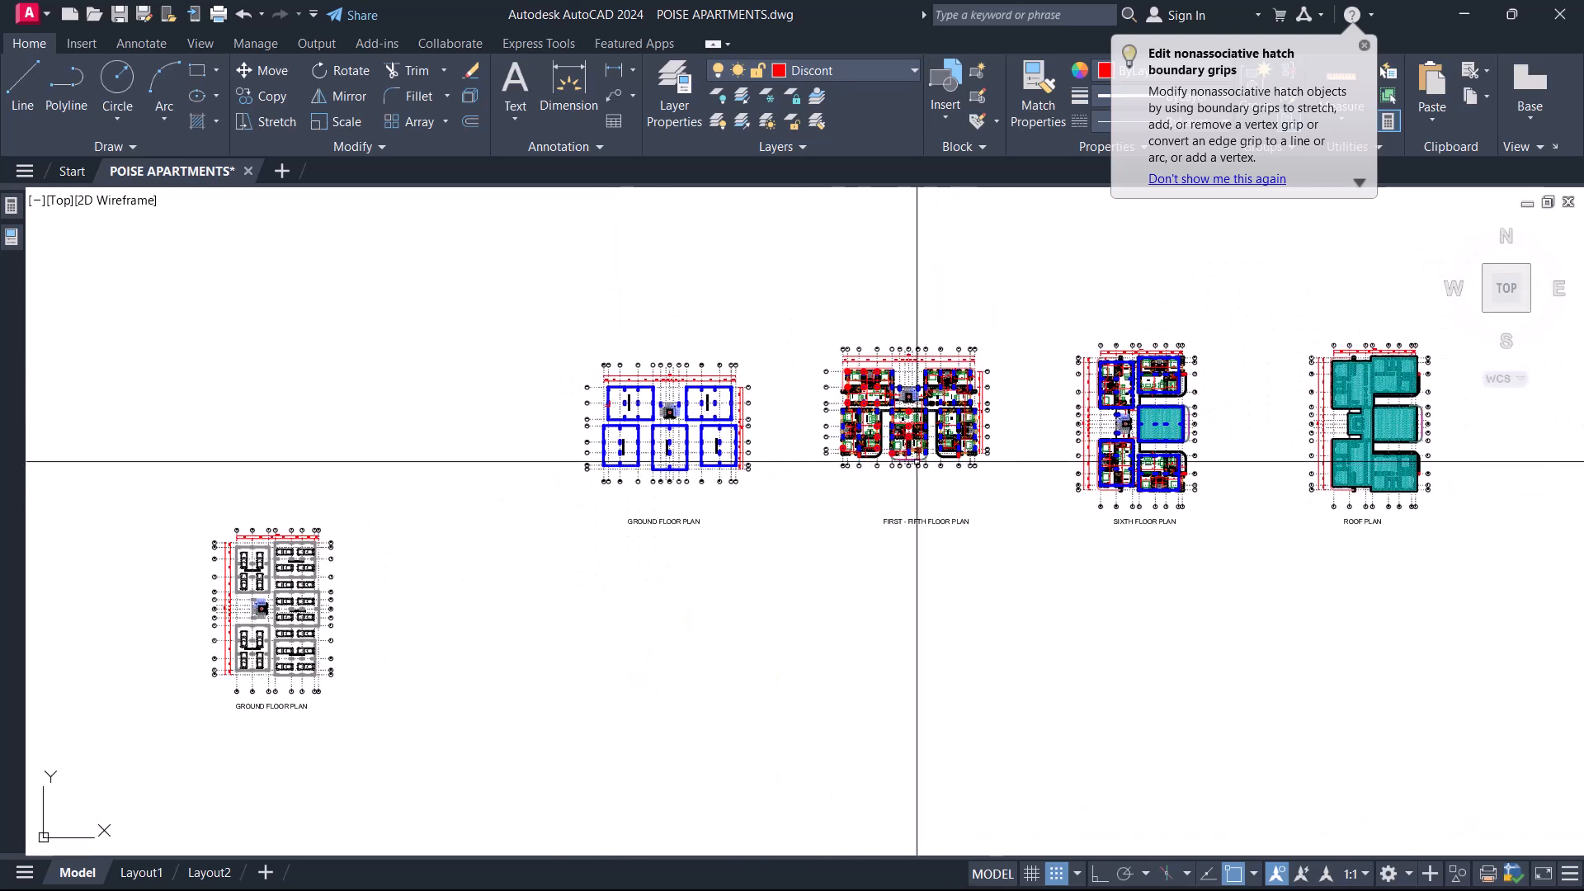
pyautogui.moveTo(1066, 482); pyautogui.dragTo(912, 520, button='middle')
pyautogui.moveTo(1068, 576); pyautogui.dragTo(962, 595, button='middle')
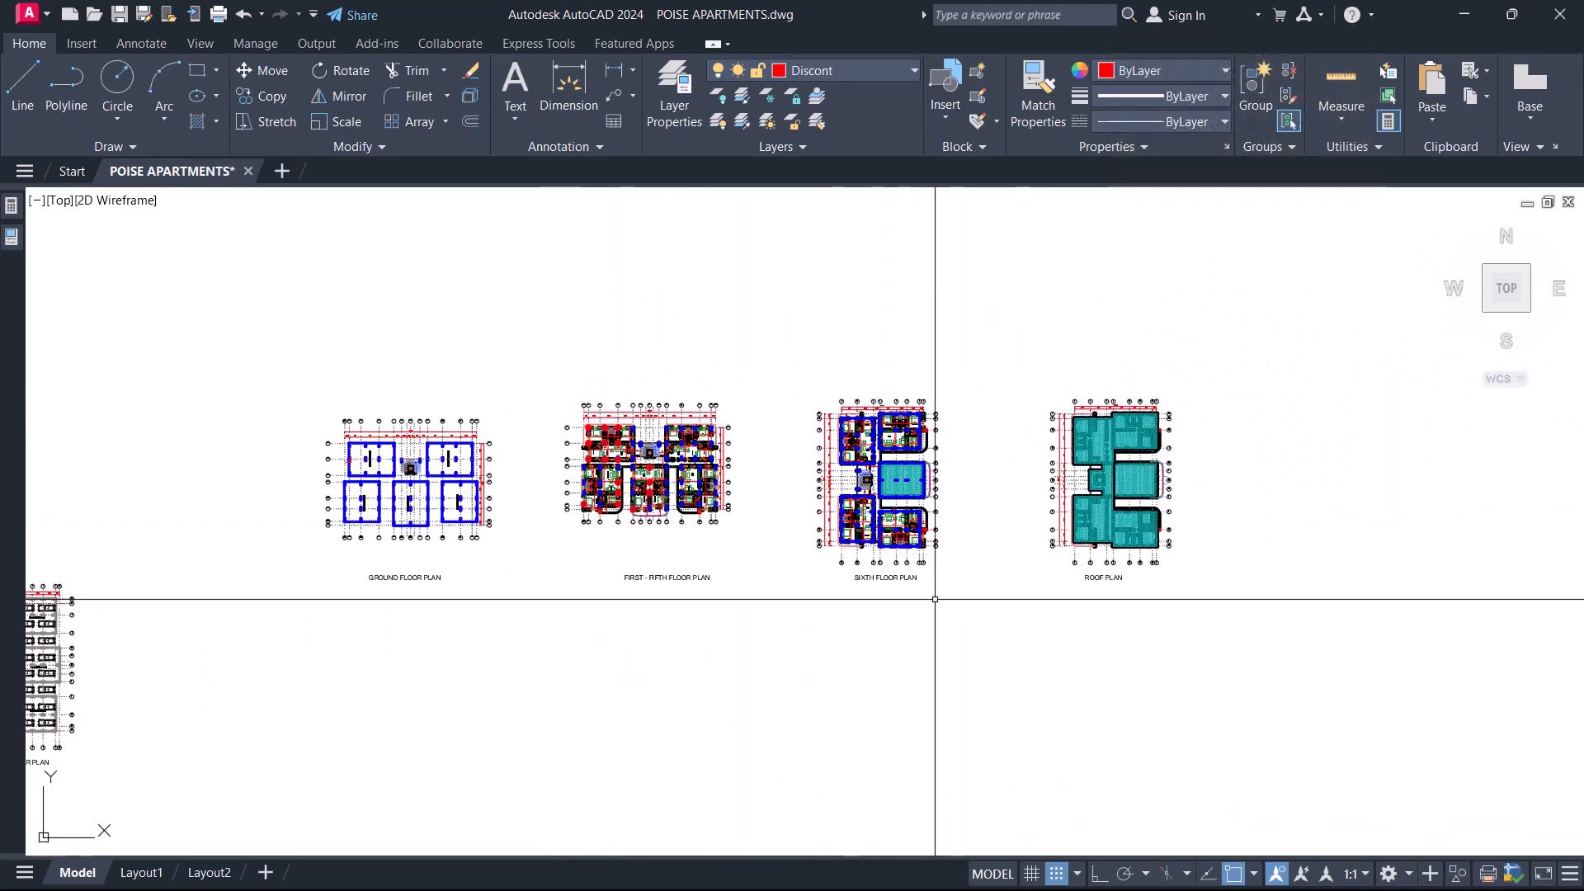
pyautogui.scroll(-4, 913, 572)
pyautogui.scroll(4, 829, 333)
pyautogui.moveTo(829, 333); pyautogui.dragTo(861, 418, button='middle')
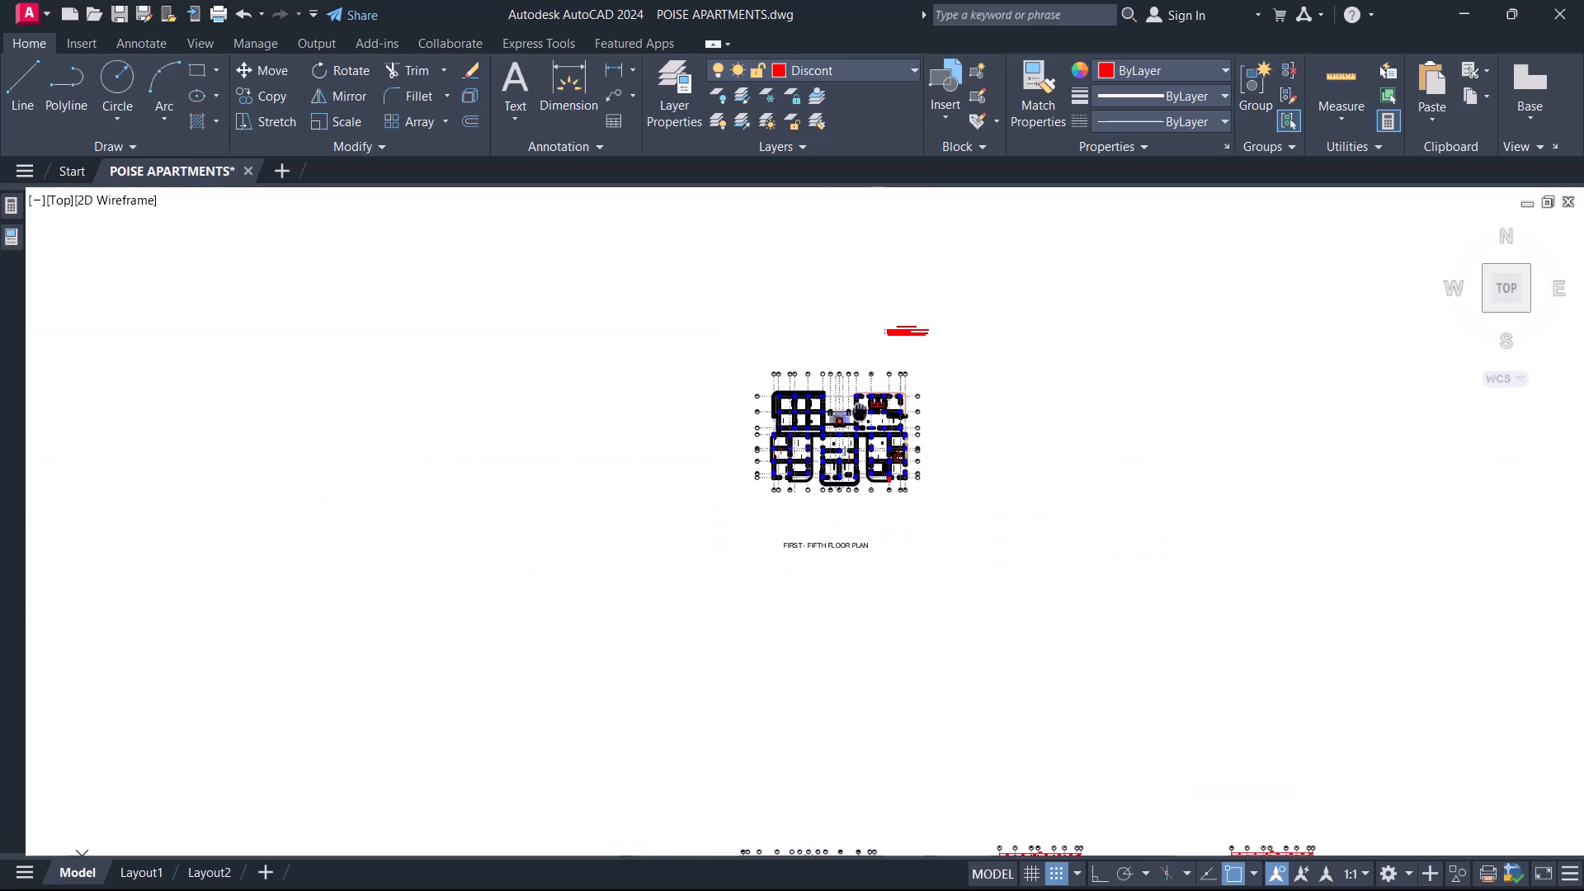
pyautogui.scroll(-4, 873, 421)
pyautogui.scroll(6, 622, 714)
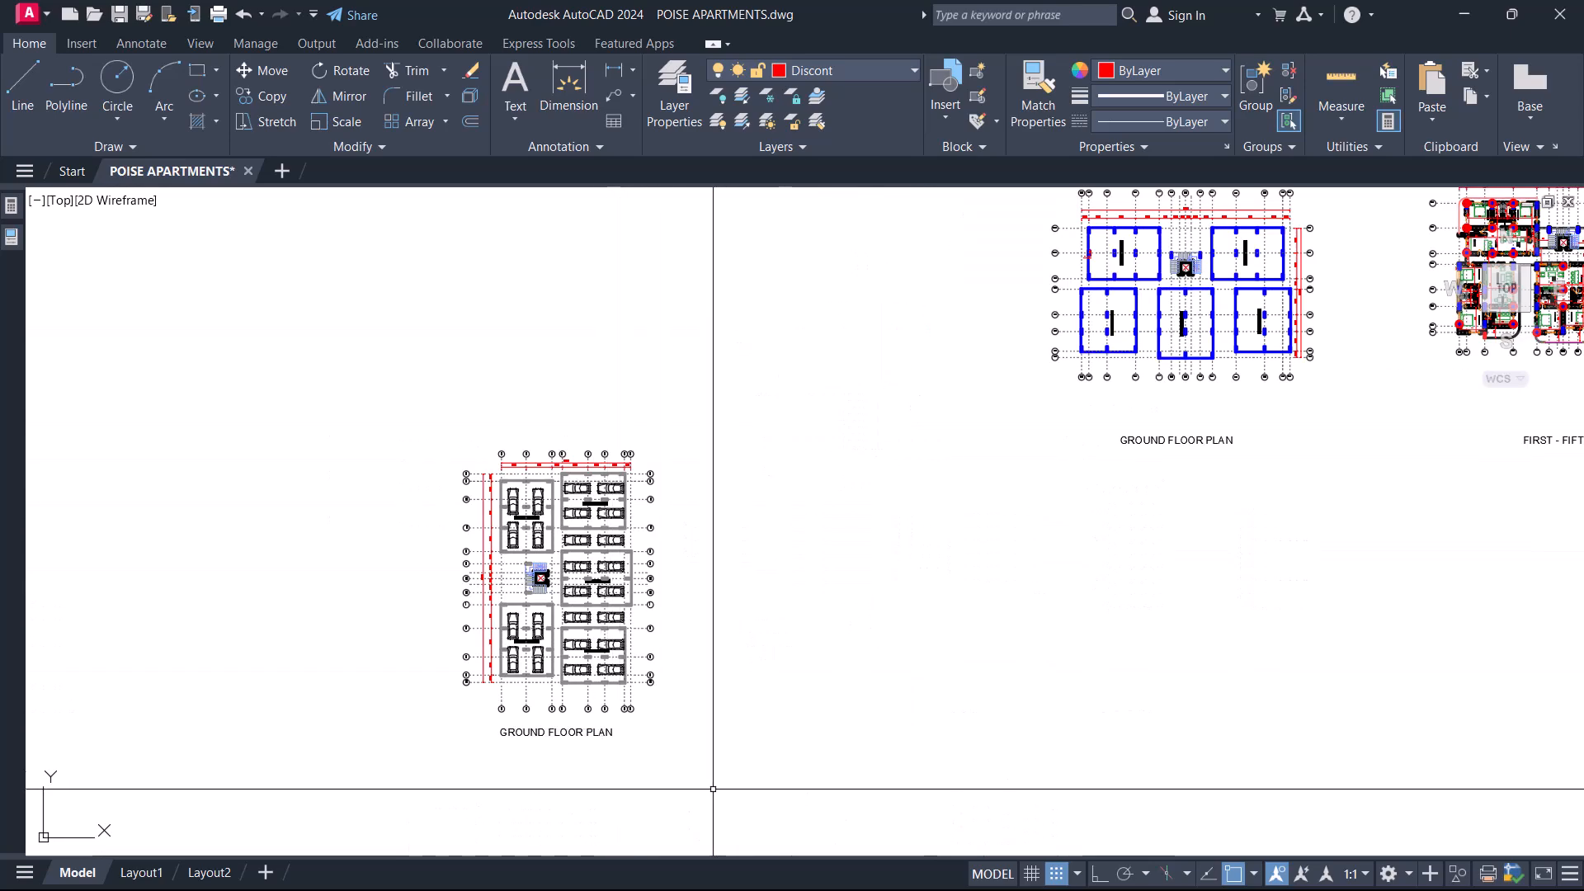
# Rotate the copied ground floor plan, excluding its title, by 270° to match the orientation of the typical floor plan.
pyautogui.scroll(3, 650, 732)
pyautogui.click(725, 680)
pyautogui.scroll(-5, 727, 676)
pyautogui.click(488, 417)
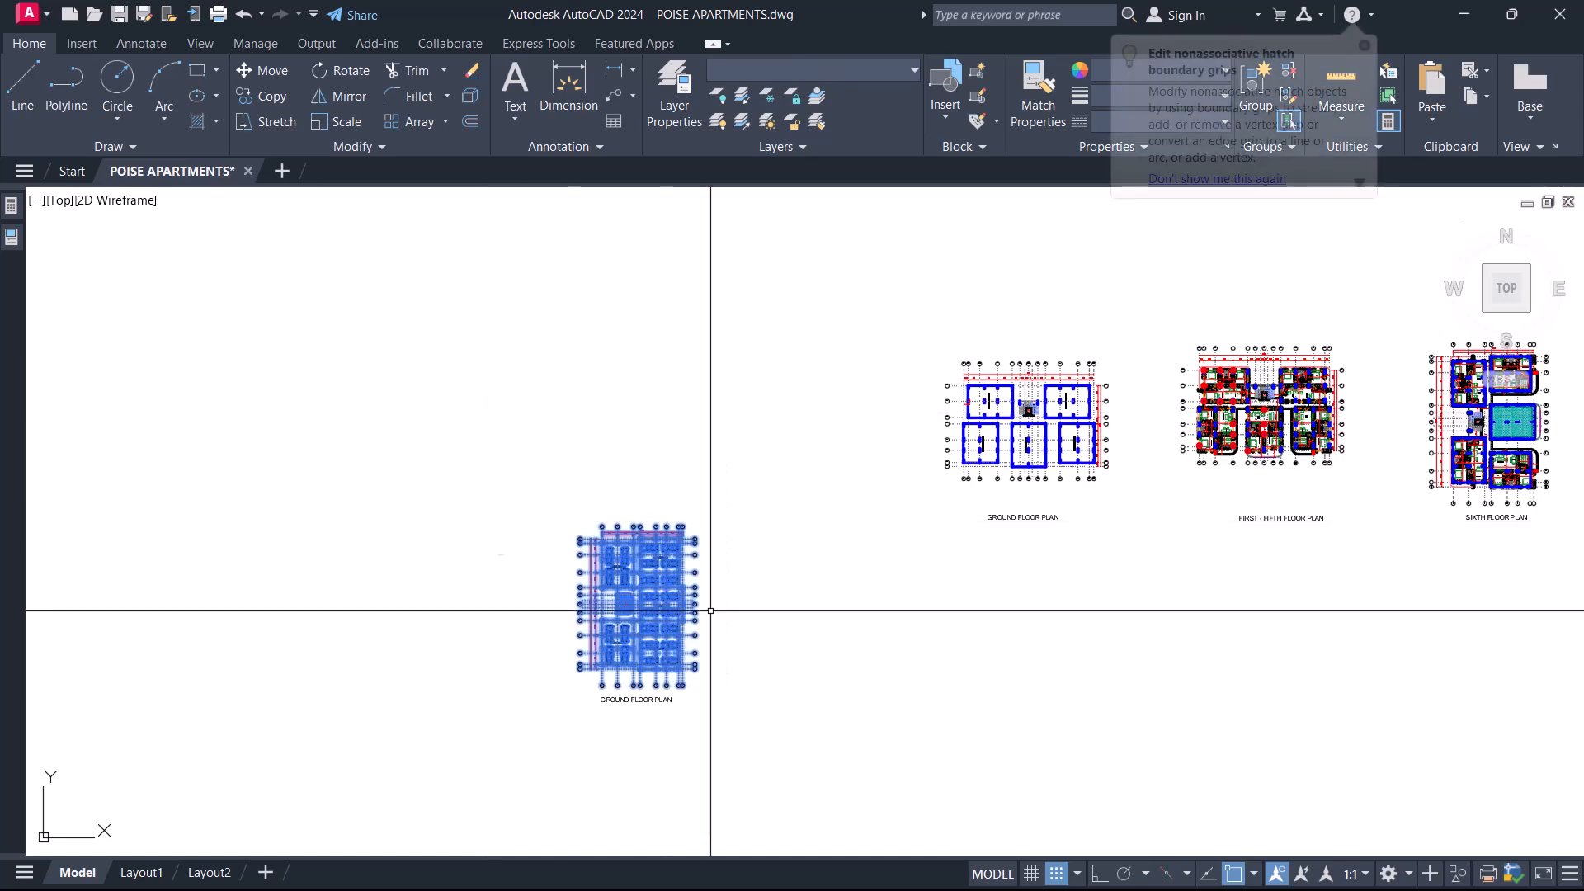
pyautogui.scroll(4, 713, 610)
pyautogui.moveTo(687, 749); pyautogui.dragTo(687, 668, button='middle')
pyautogui.click(716, 735)
pyautogui.click(358, 358)
pyautogui.write('ro')
pyautogui.press('Return')
pyautogui.click(504, 472)
pyautogui.moveTo(496, 749); pyautogui.dragTo(538, 537, button='middle')
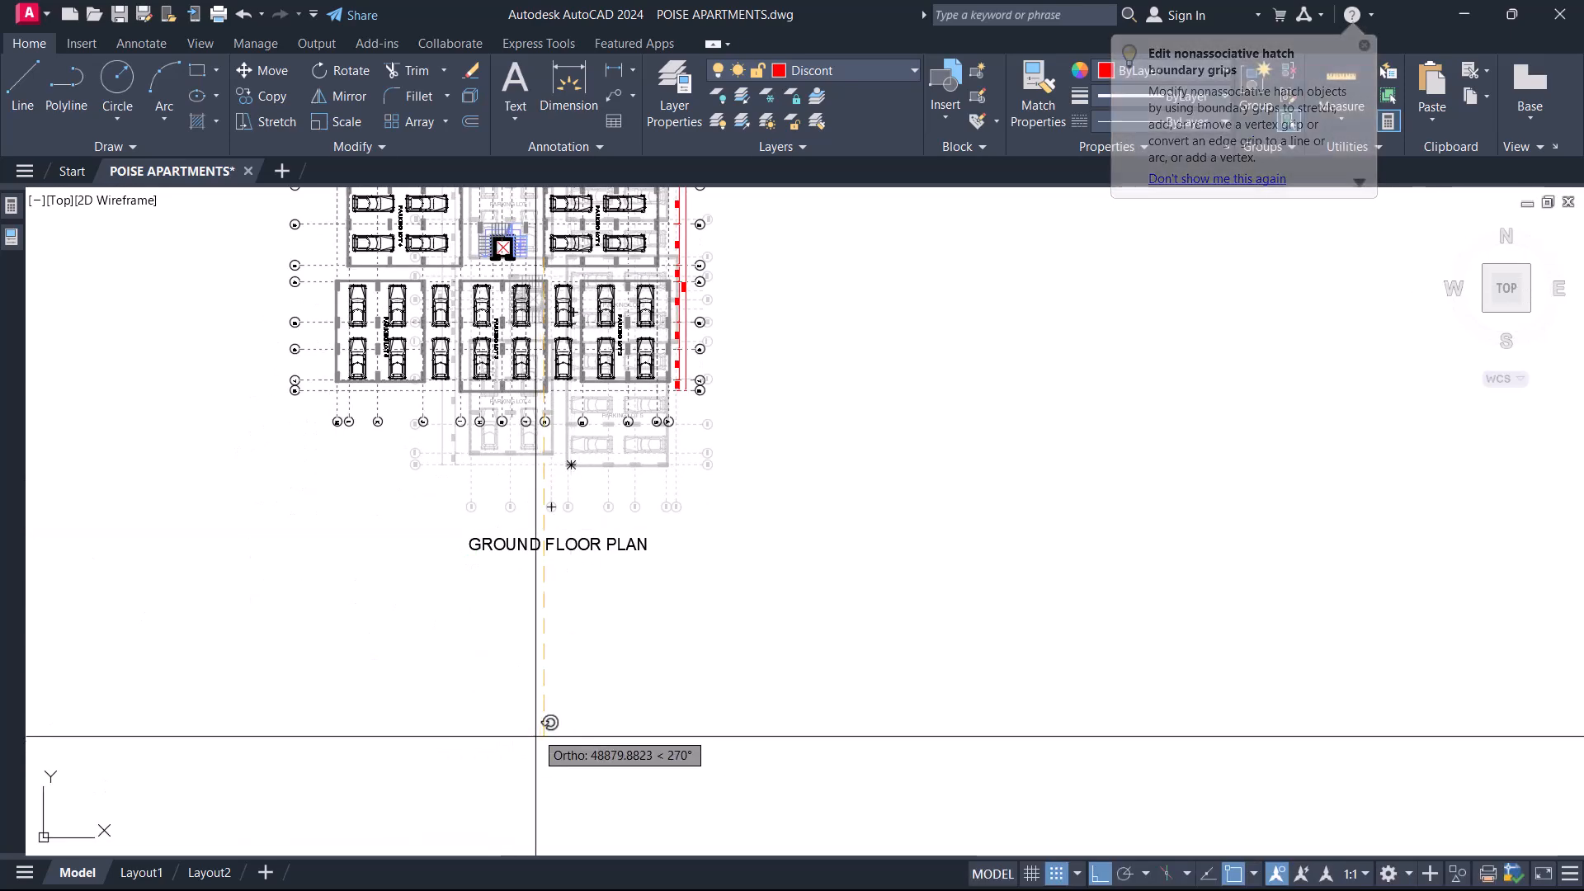
pyautogui.click(535, 744)
# Quick-select all objects on the Columns layer in the cleaned first-to-fifth floor plan.
pyautogui.scroll(-5, 948, 378)
pyautogui.scroll(5, 955, 424)
pyautogui.click(955, 512)
pyautogui.click(643, 232)
pyautogui.rightClick(642, 232)
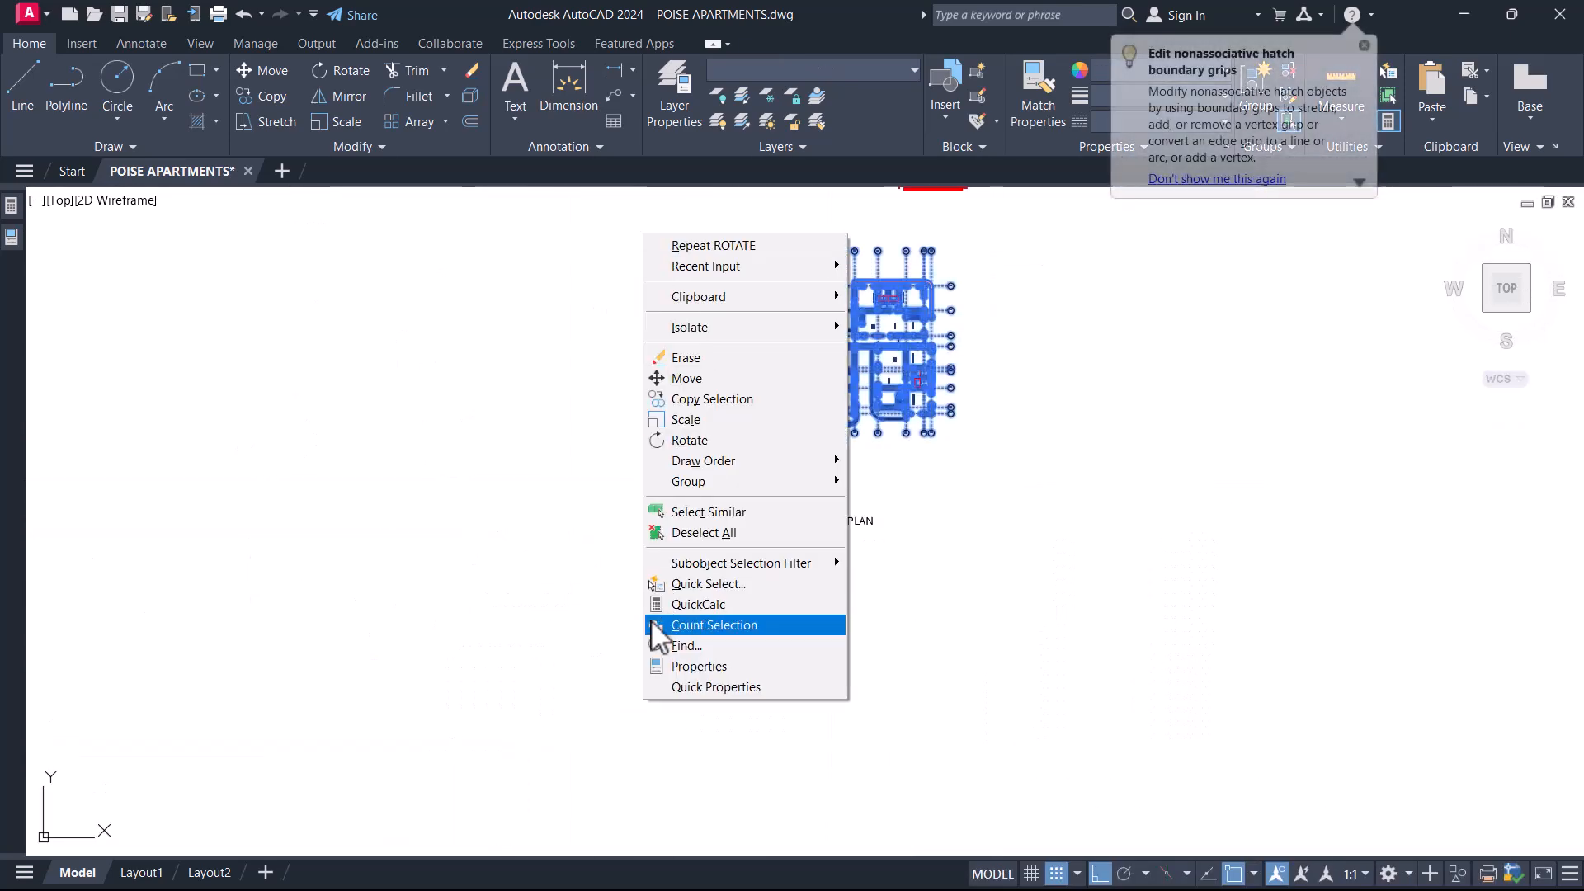
pyautogui.click(693, 584)
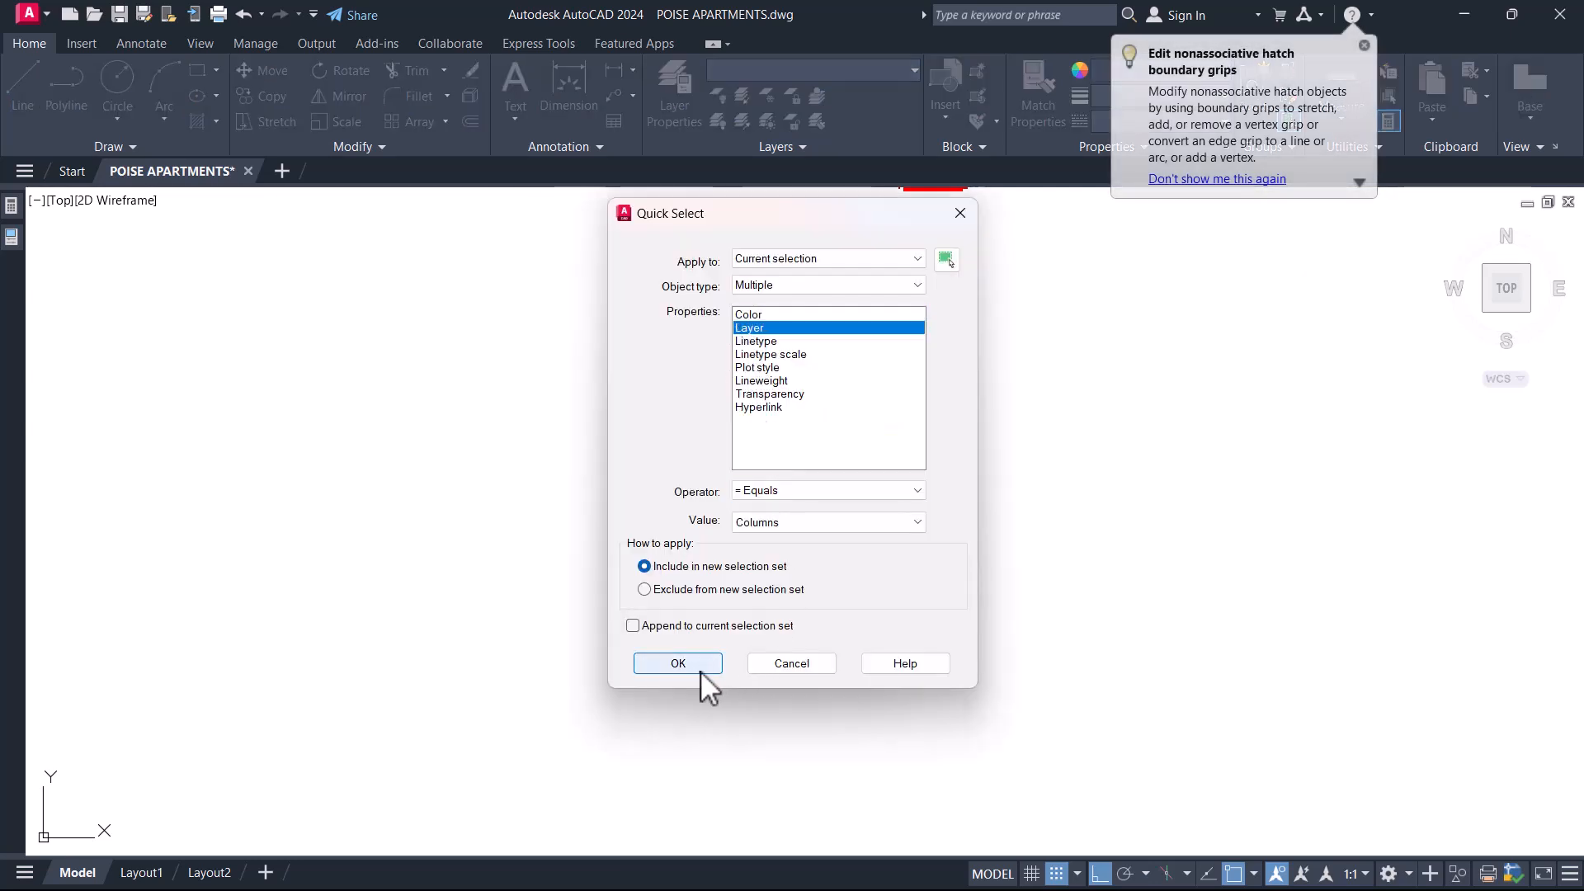
pyautogui.click(678, 664)
# Copy the selected typical floor columns onto the rotated ground floor parking plan copy, aligning them at the corner column on grids M and 7.
pyautogui.write('co')
pyautogui.press('Return')
pyautogui.scroll(8, 789, 503)
pyautogui.scroll(6, 874, 536)
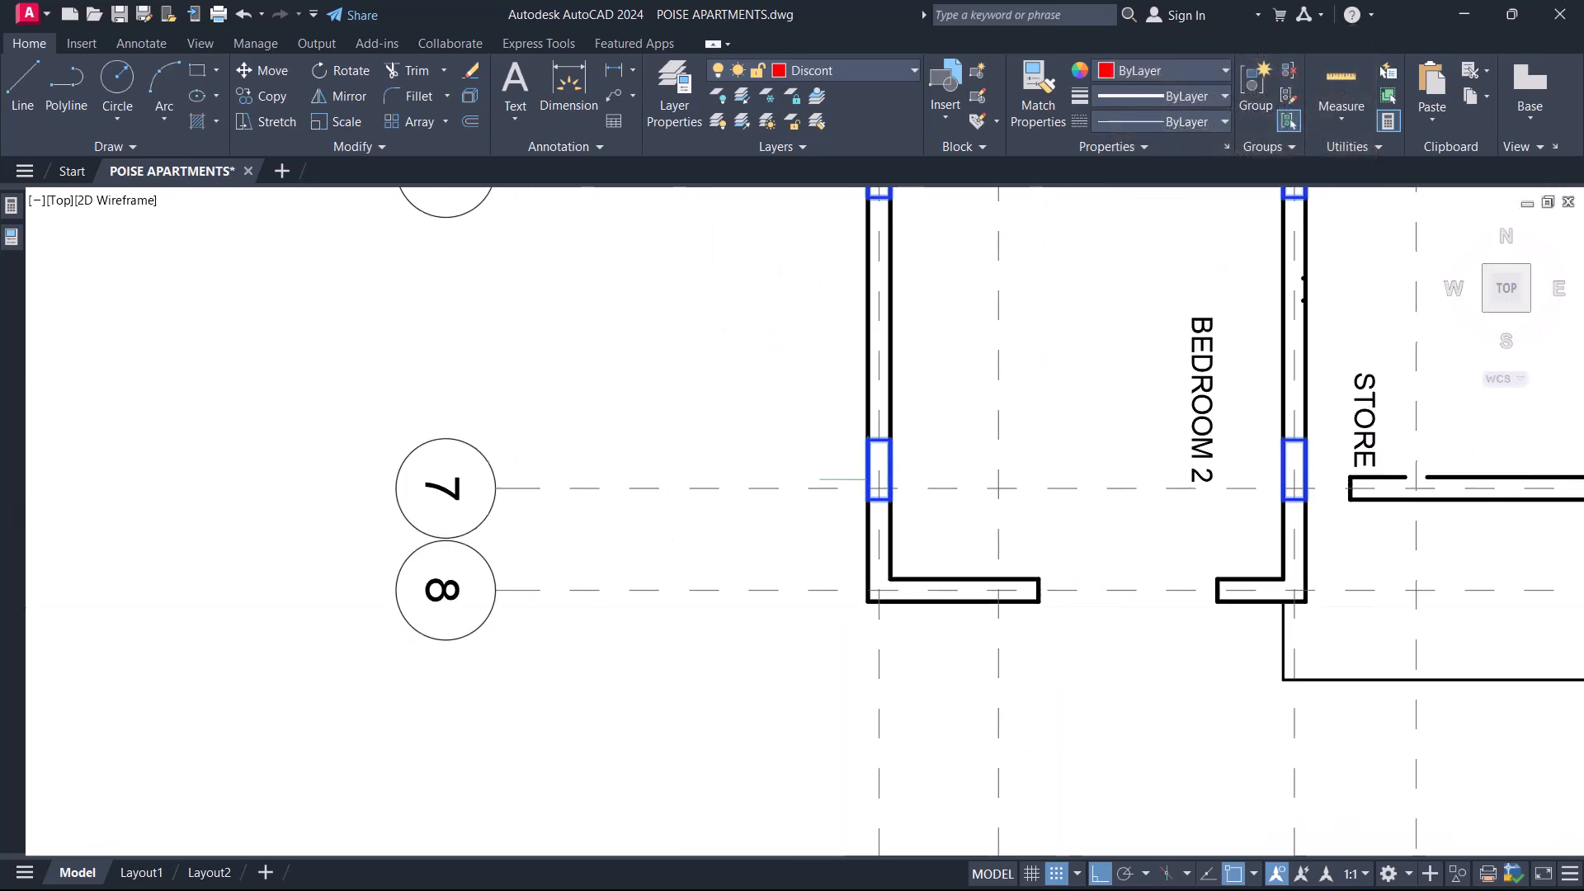
pyautogui.scroll(-10, 868, 577)
pyautogui.scroll(4, 869, 492)
pyautogui.scroll(-3, 869, 500)
pyautogui.scroll(3, 869, 371)
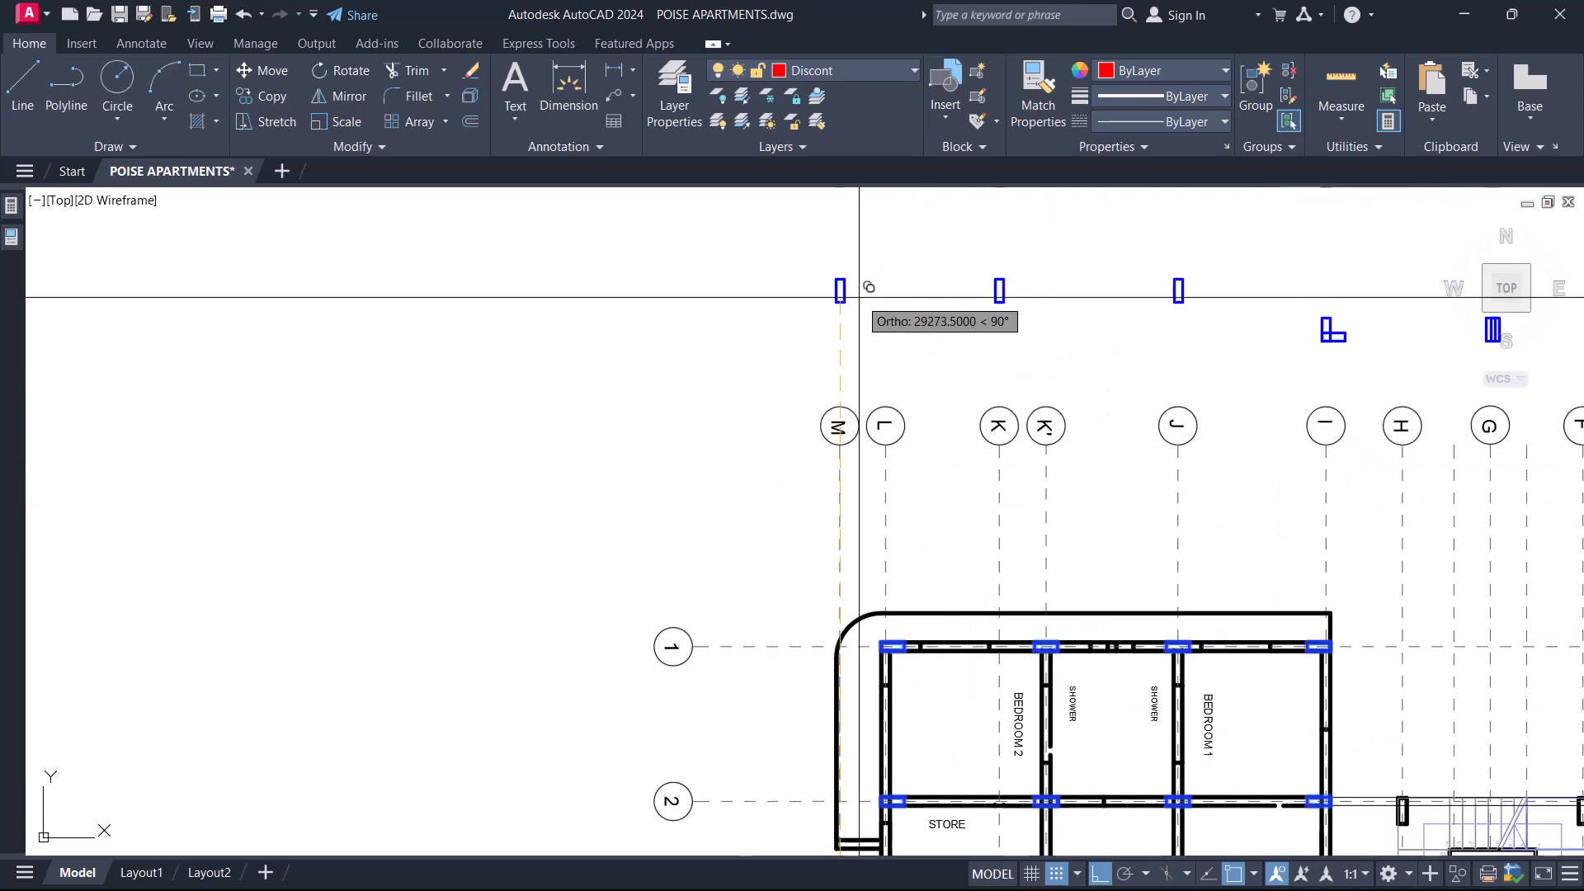
pyautogui.scroll(-8, 1008, 583)
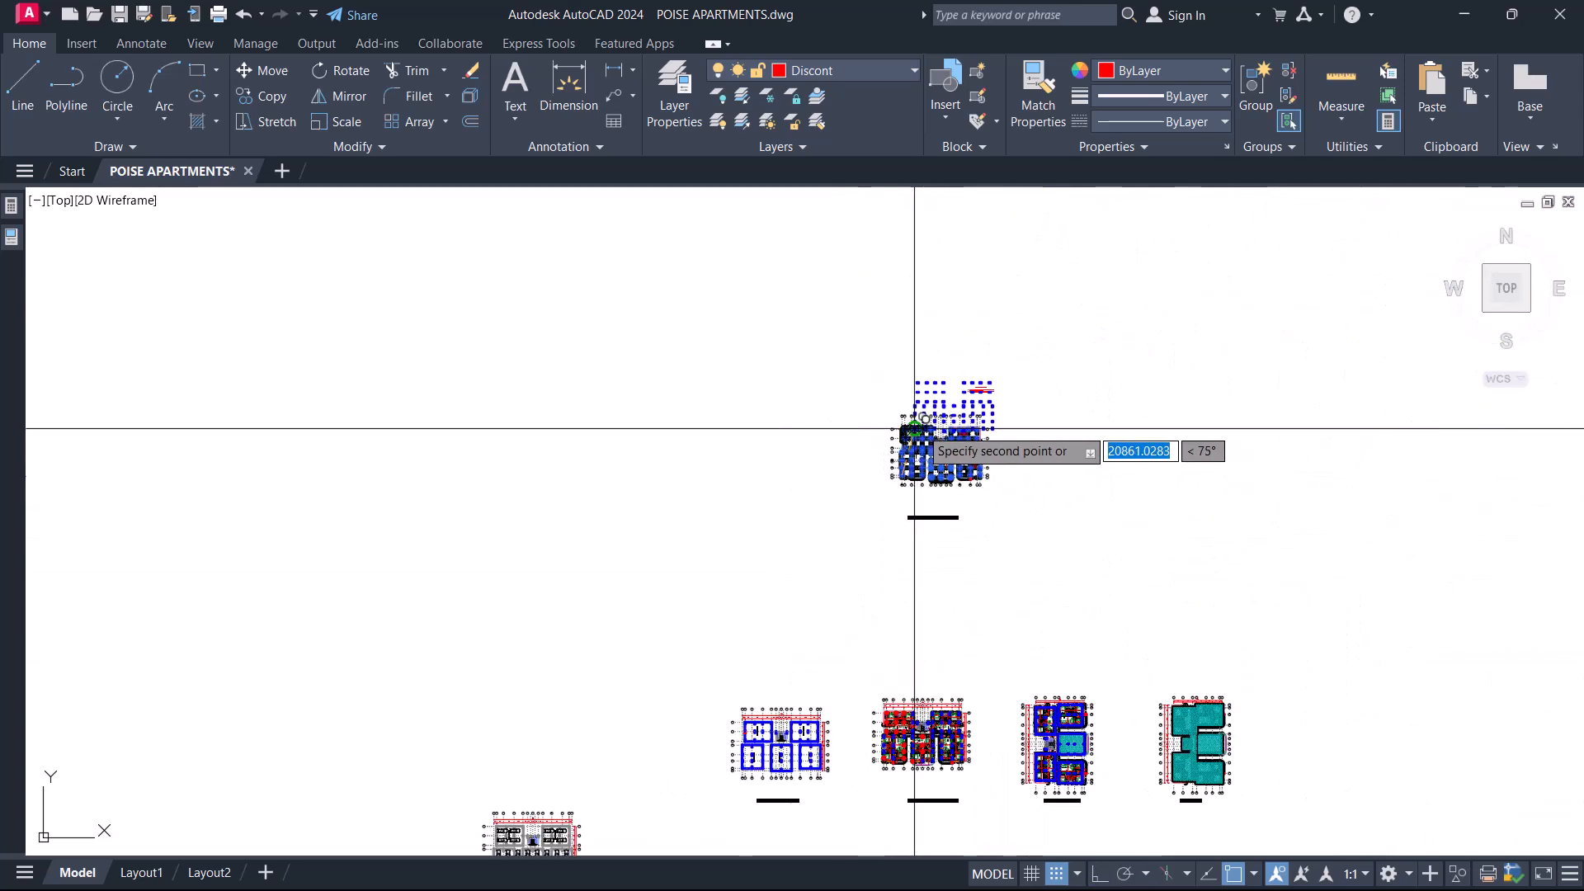
pyautogui.scroll(2, 704, 614)
pyautogui.scroll(8, 704, 614)
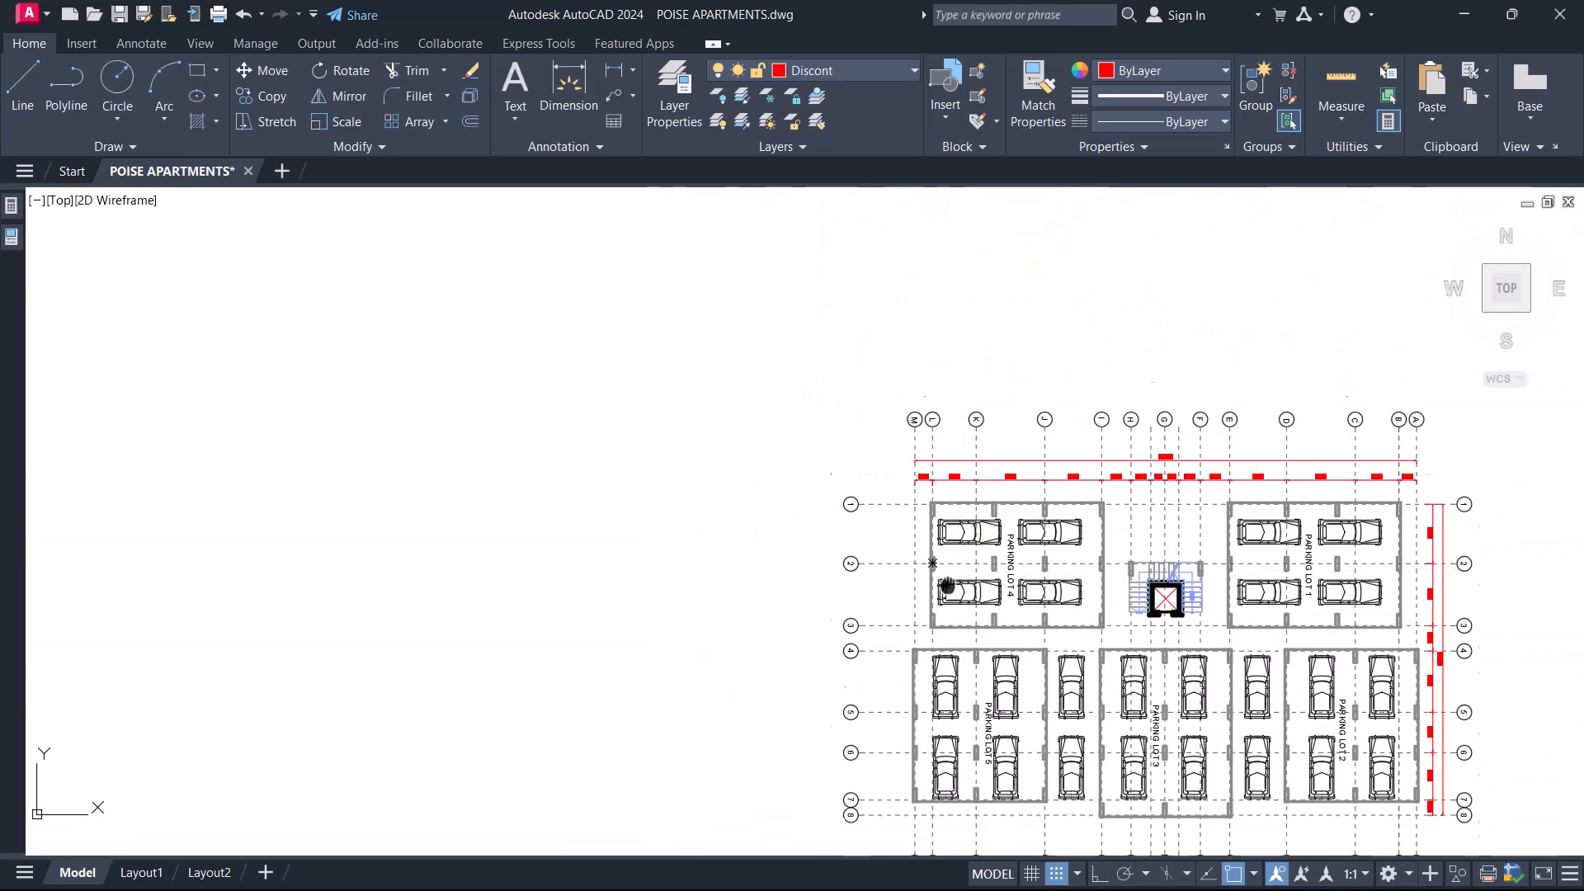
pyautogui.scroll(8, 927, 449)
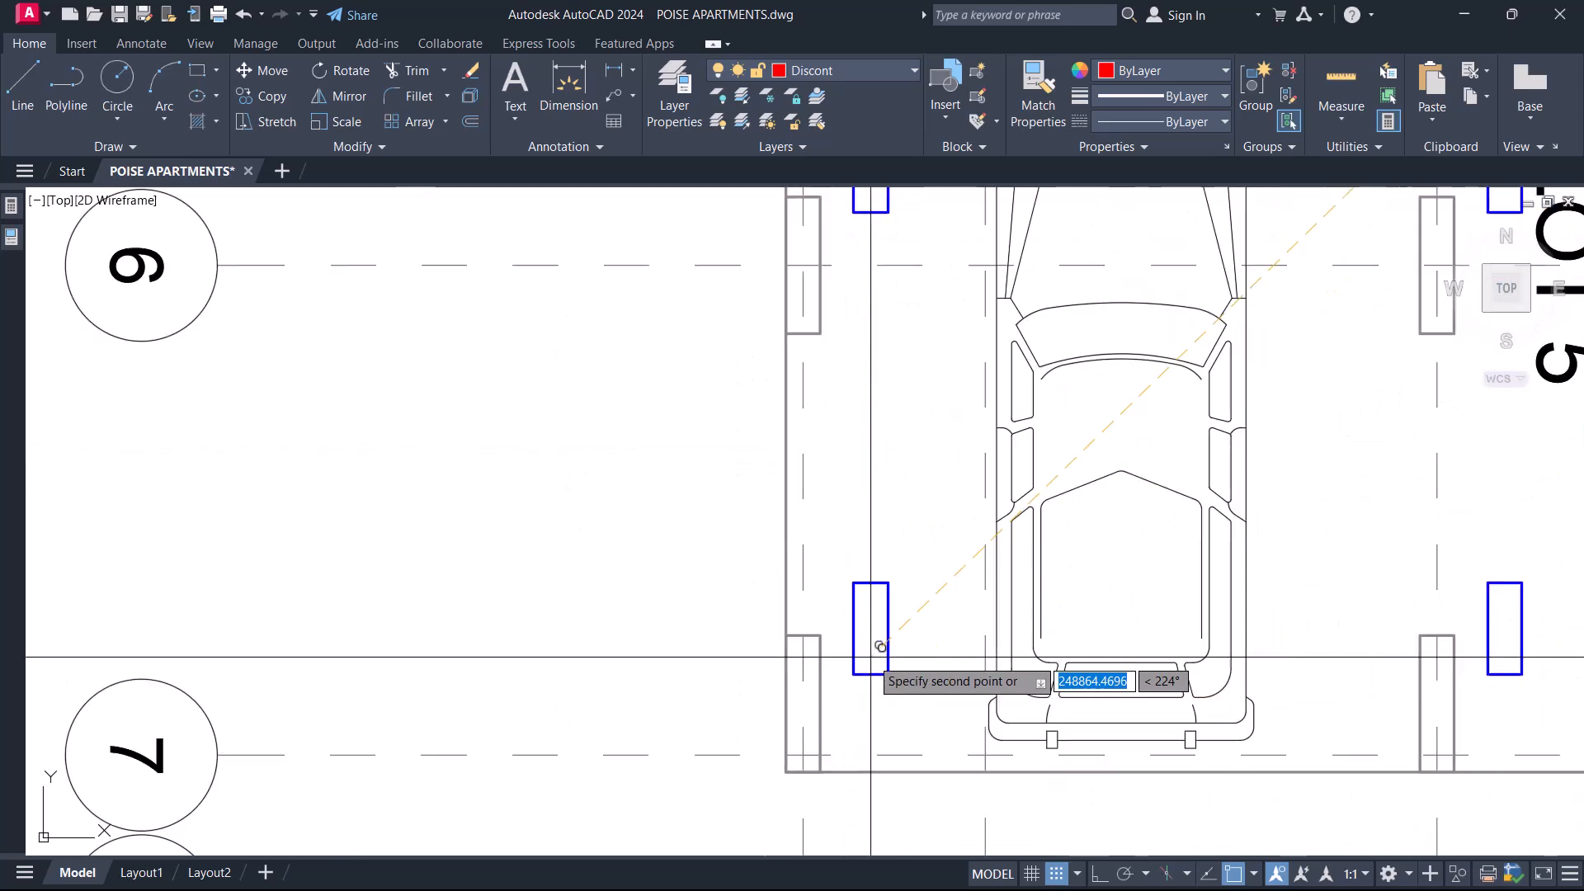
pyautogui.scroll(-6, 797, 464)
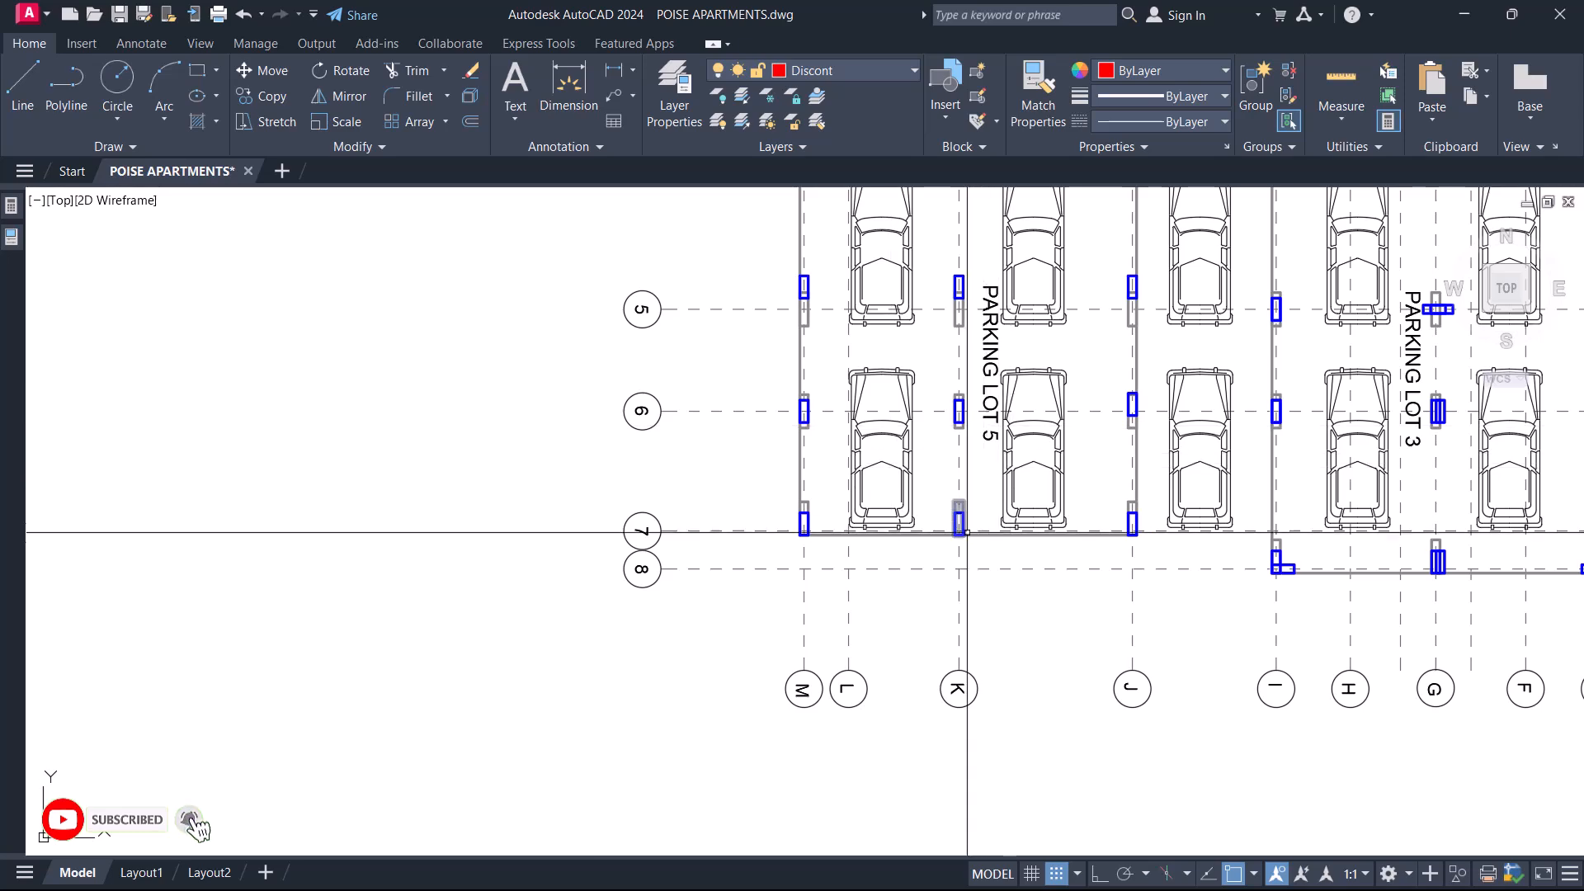
# Dimension the clear gap between the first two overlaid columns along grid 1 of Parking Lot 4, and erase the dimension.
pyautogui.scroll(-4, 834, 512)
pyautogui.scroll(4, 749, 400)
pyautogui.scroll(5, 675, 557)
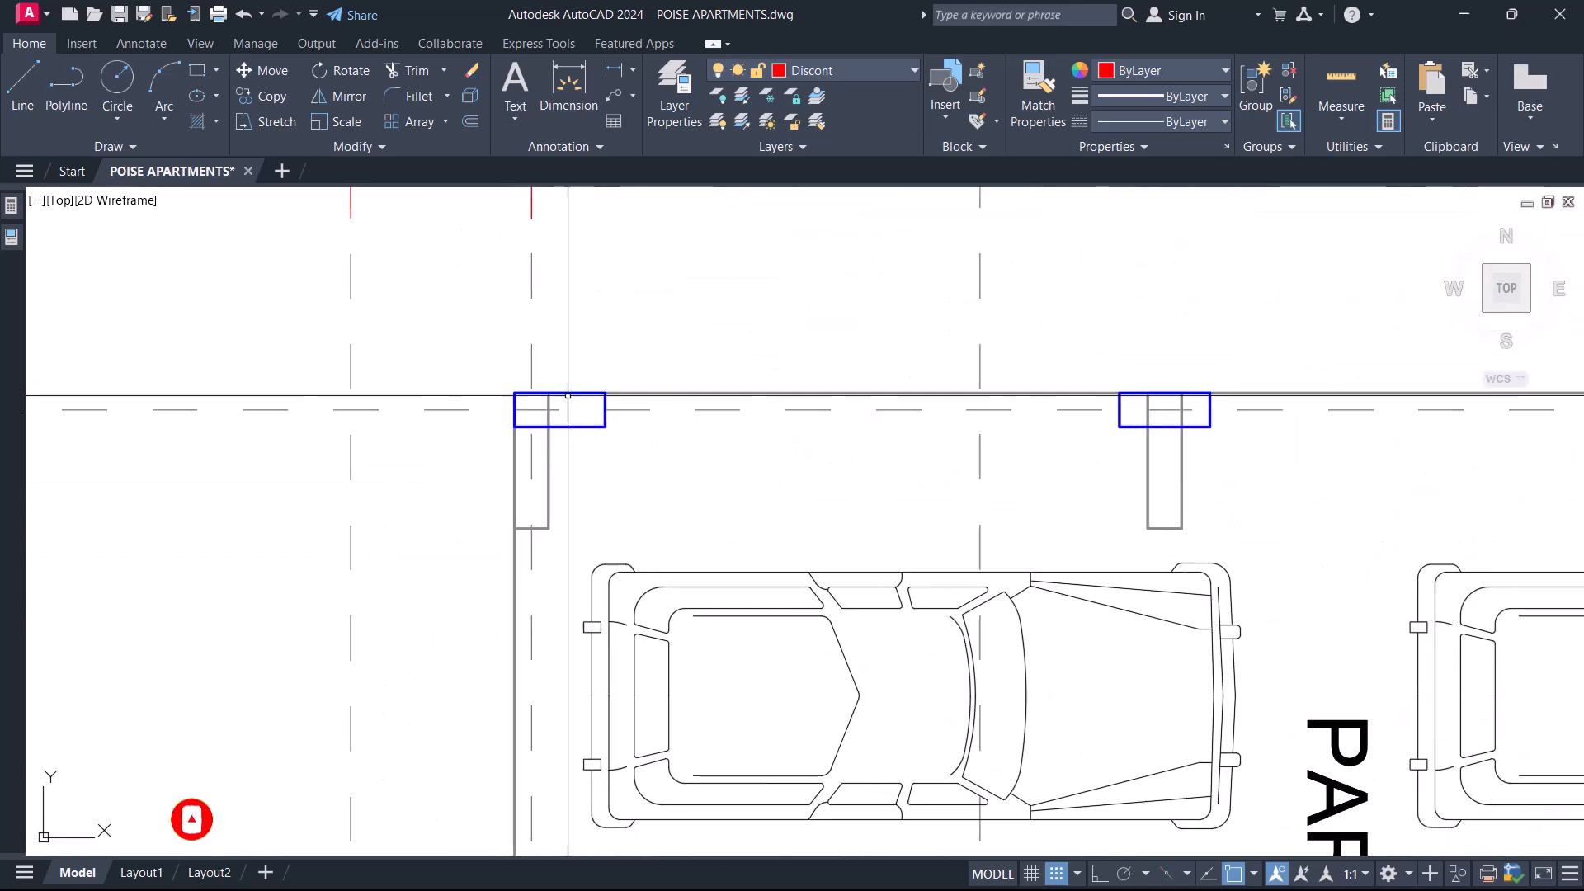
pyautogui.scroll(-2, 560, 419)
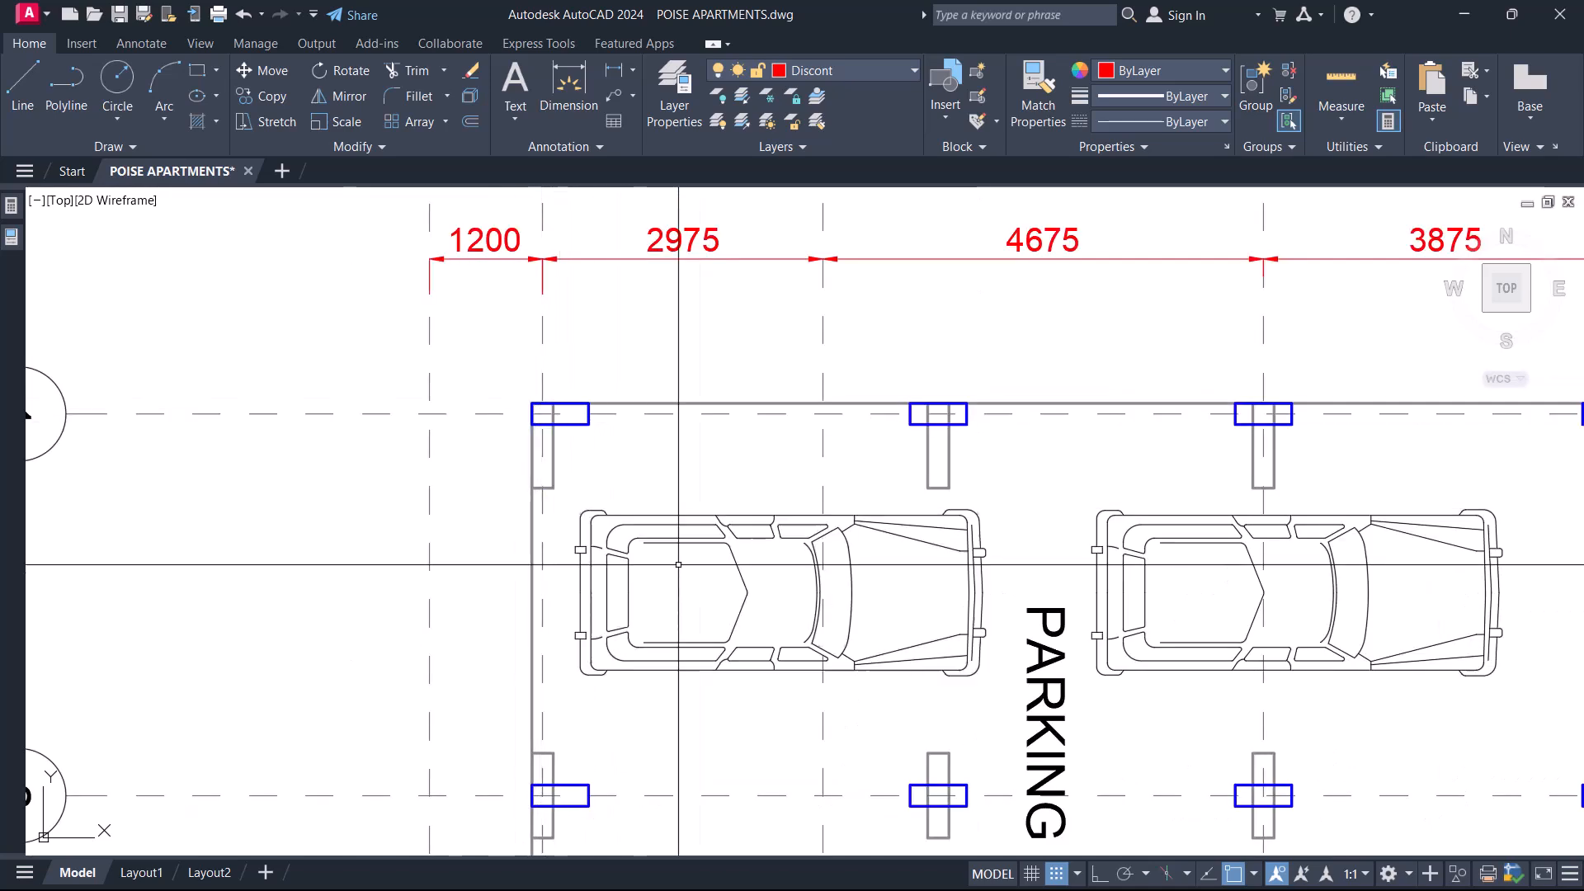
pyautogui.write('d')
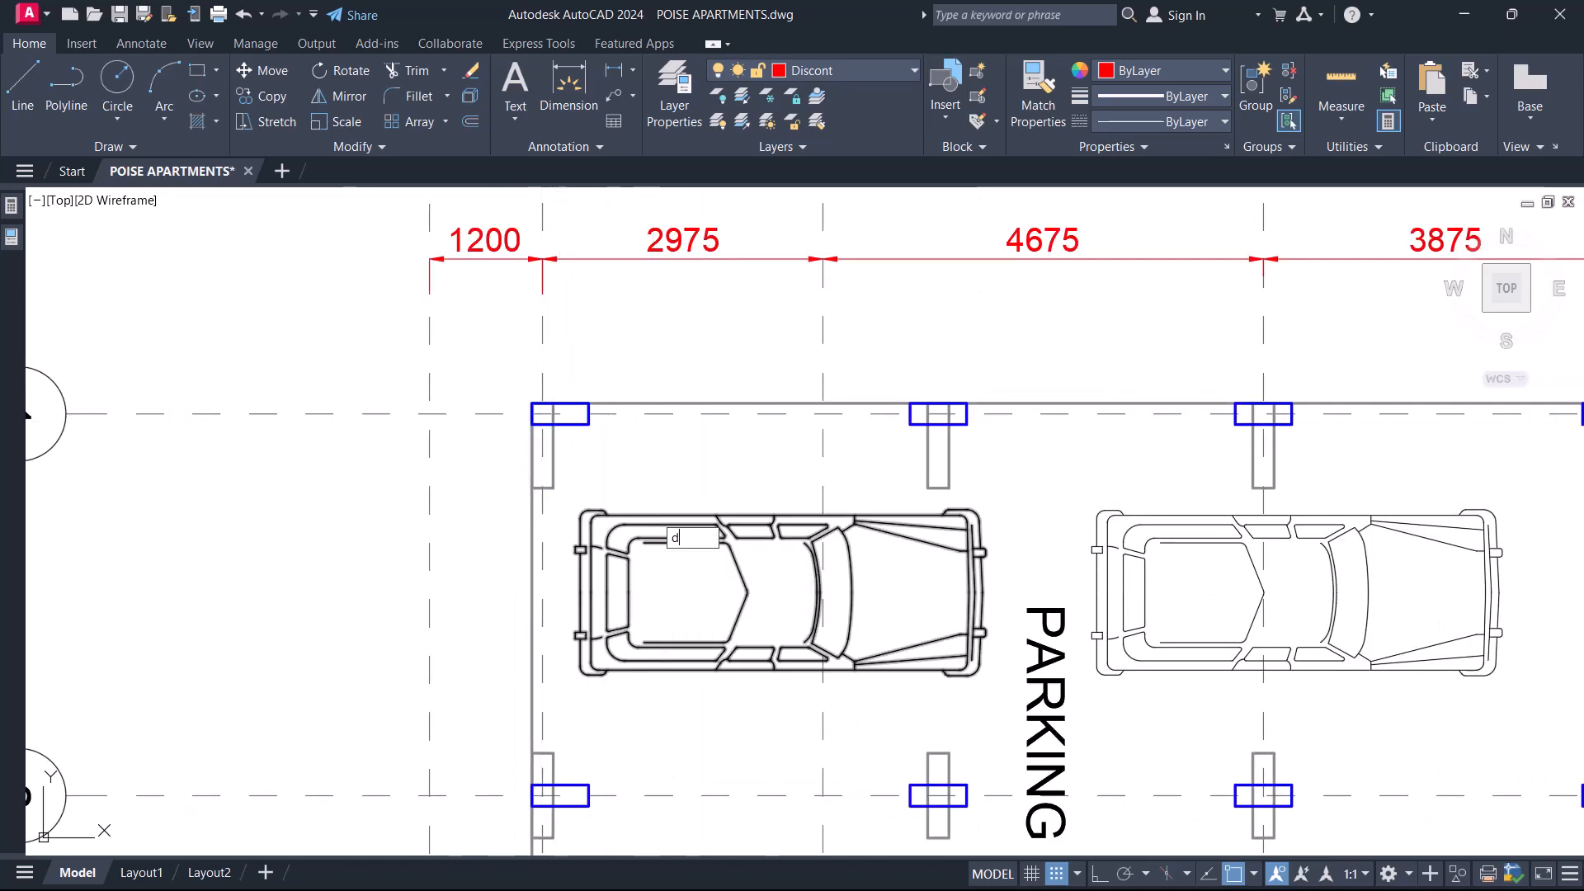
pyautogui.write('li')
pyautogui.press('Return')
pyautogui.scroll(5, 590, 412)
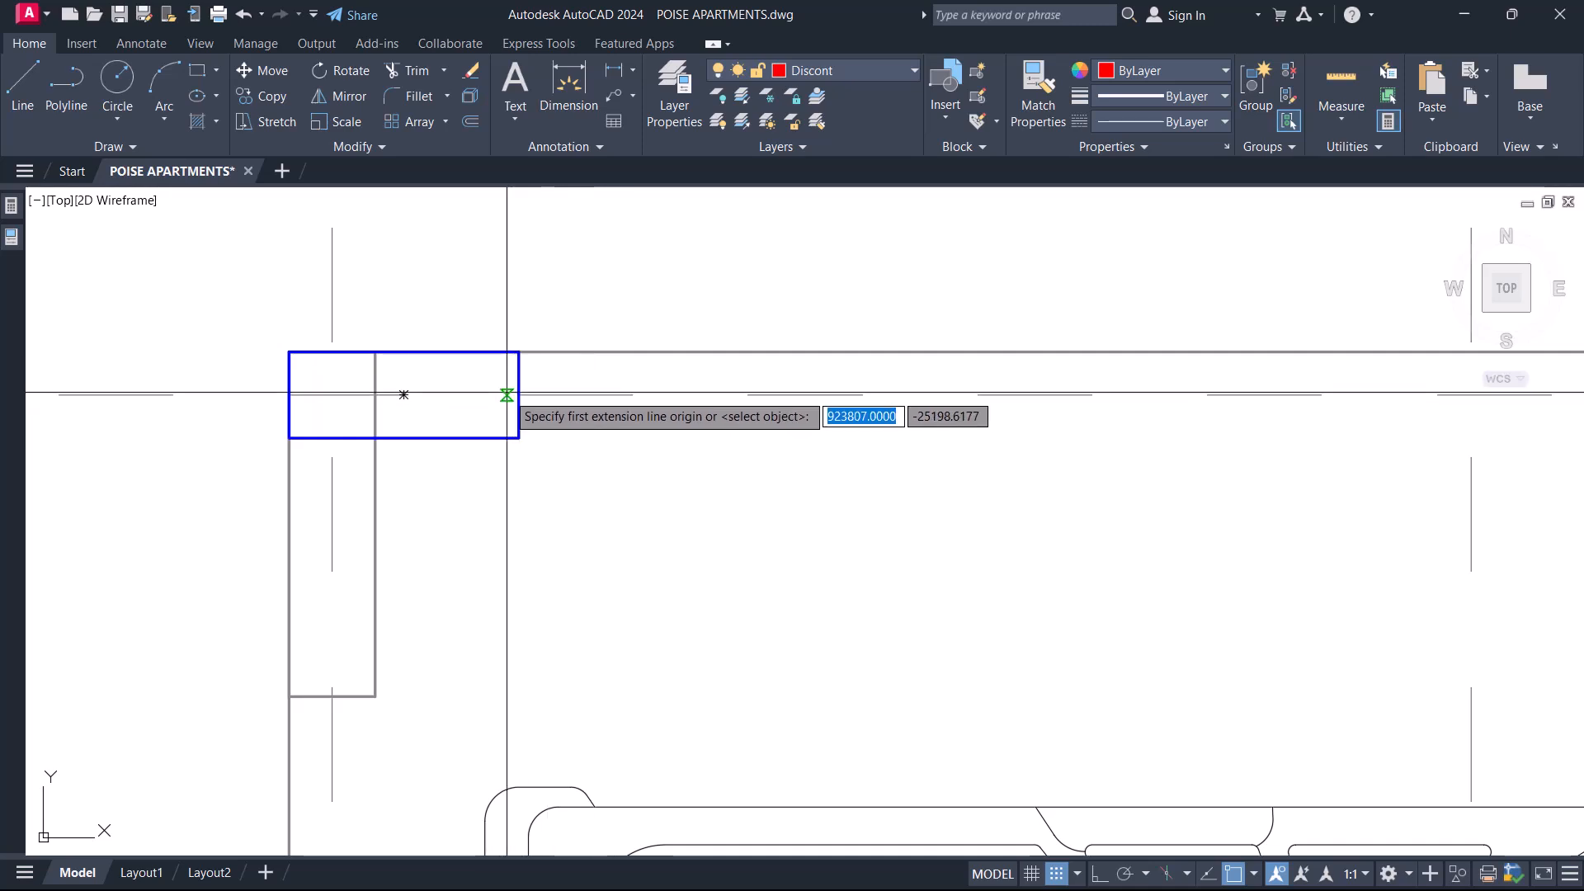
pyautogui.click(524, 388)
pyautogui.scroll(-4, 525, 471)
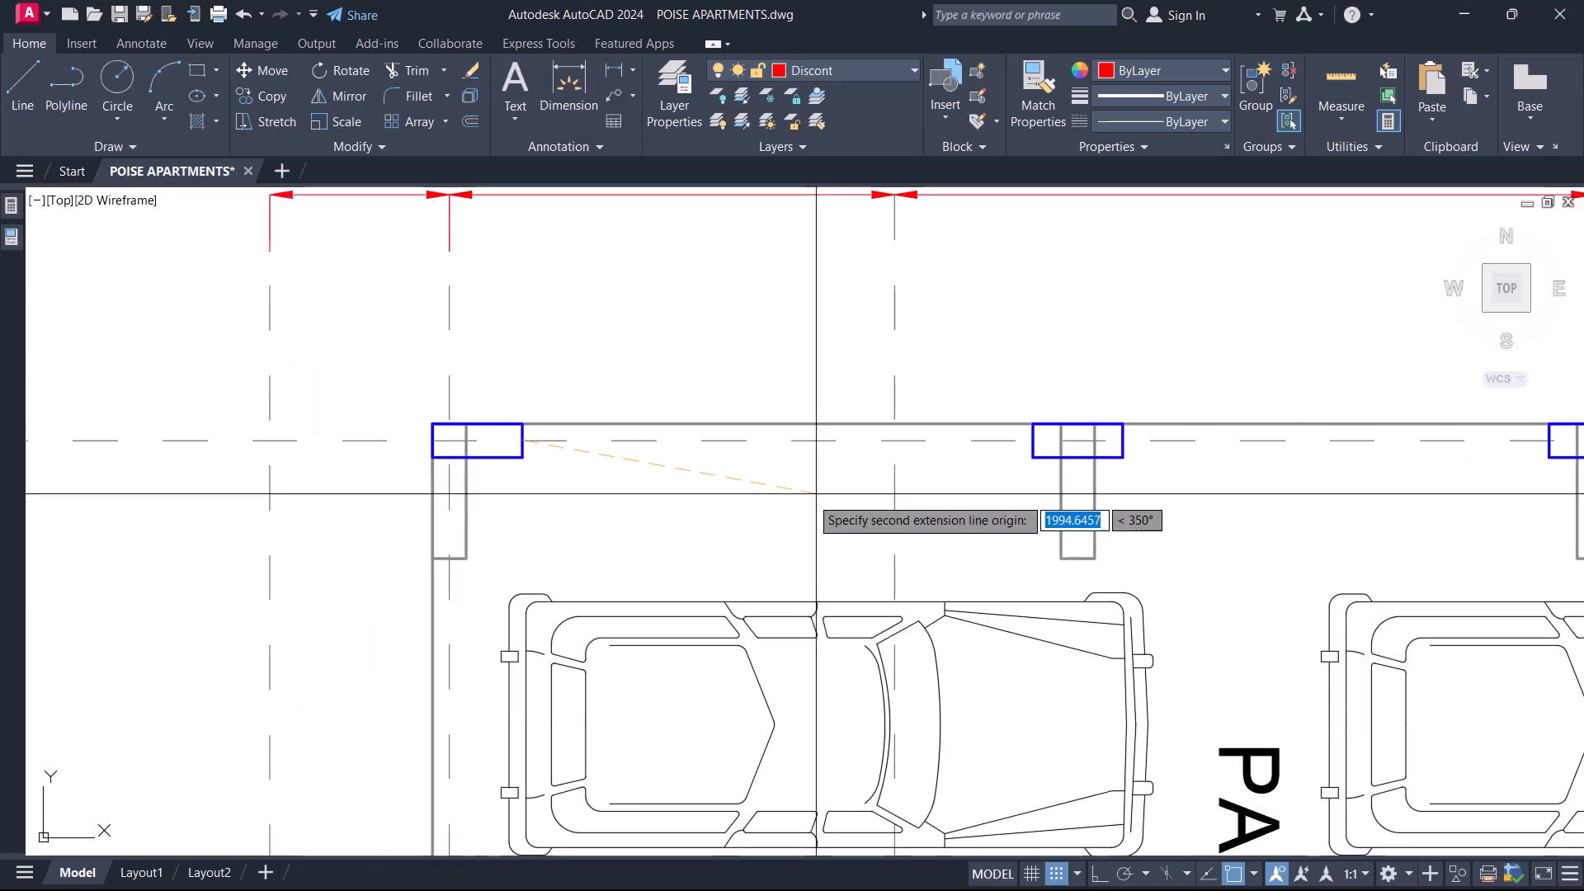
pyautogui.click(1033, 439)
pyautogui.click(801, 393)
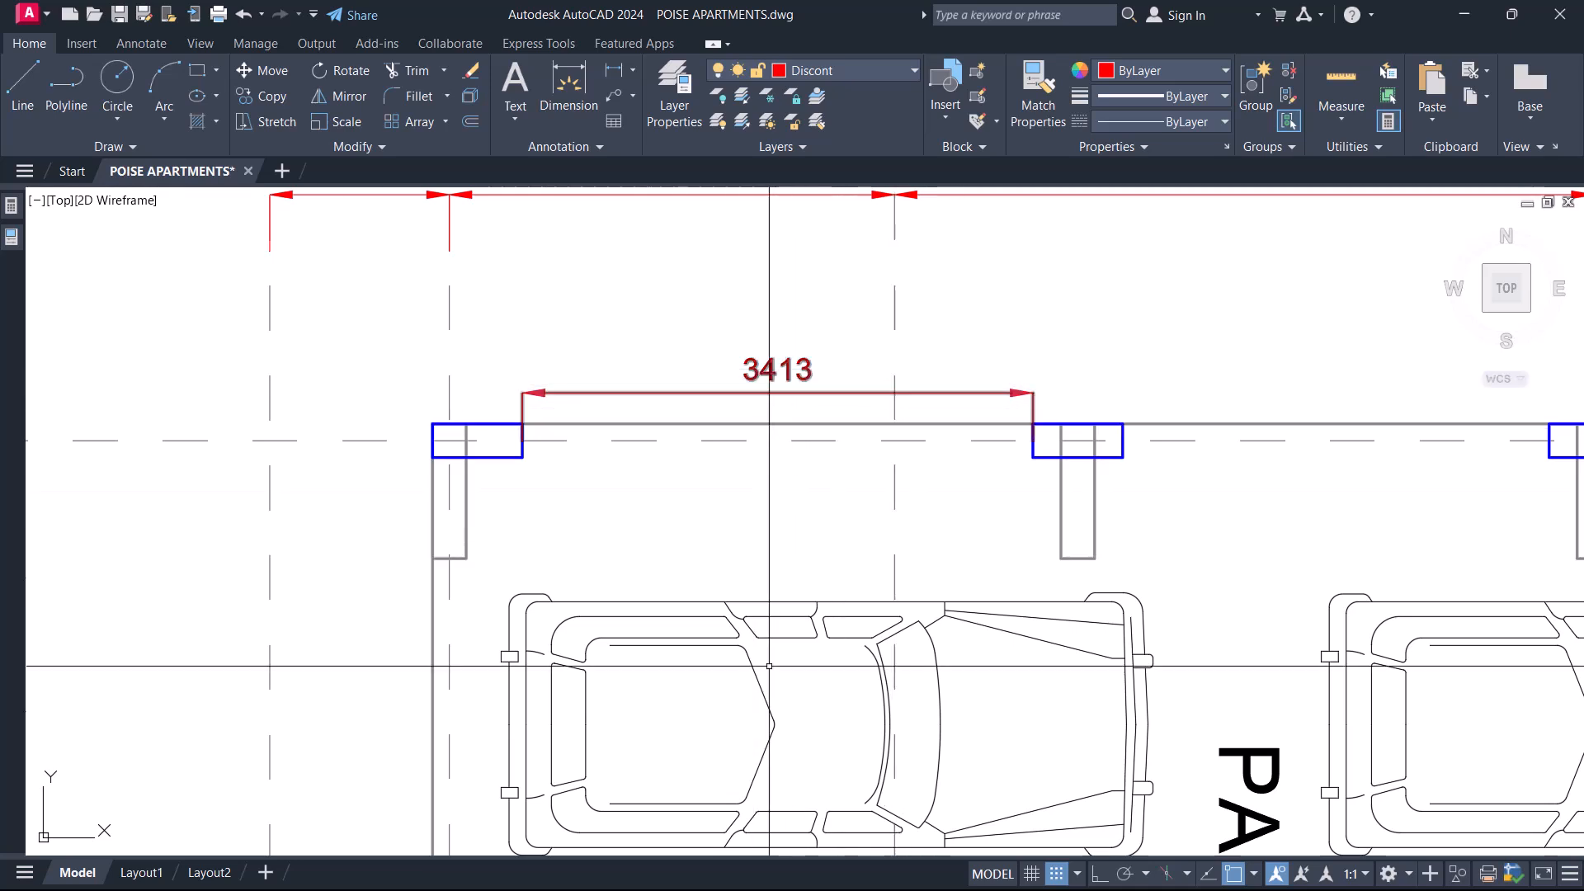
pyautogui.click(764, 369)
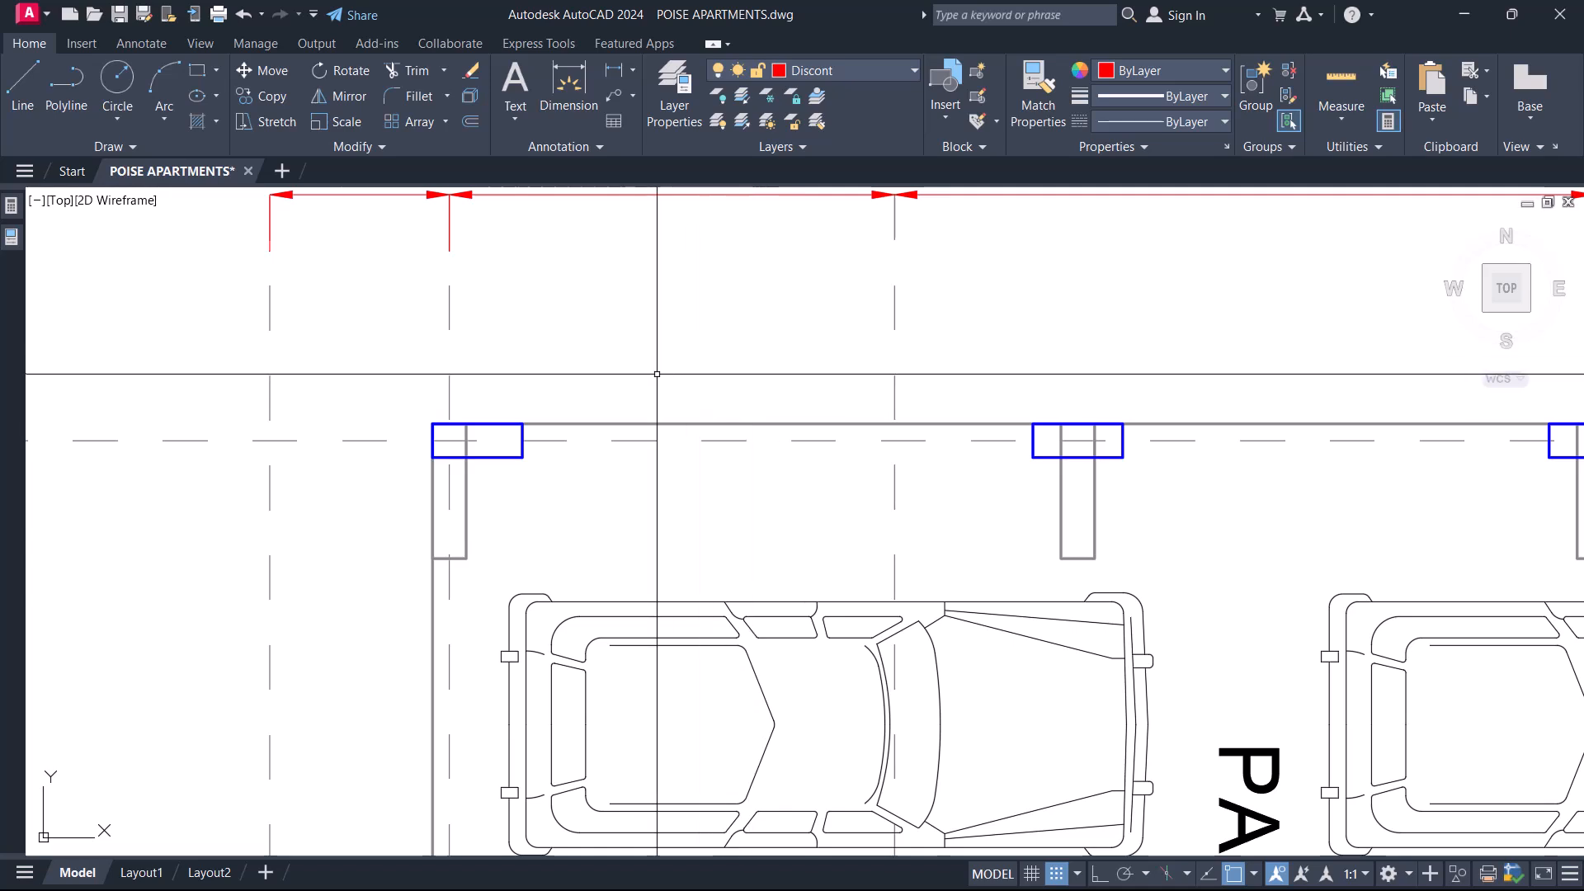
# Dimension the clear gap between the second and third overlaid columns along grid 1 of Parking Lot 4, and erase the dimension.
pyautogui.scroll(-4, 639, 376)
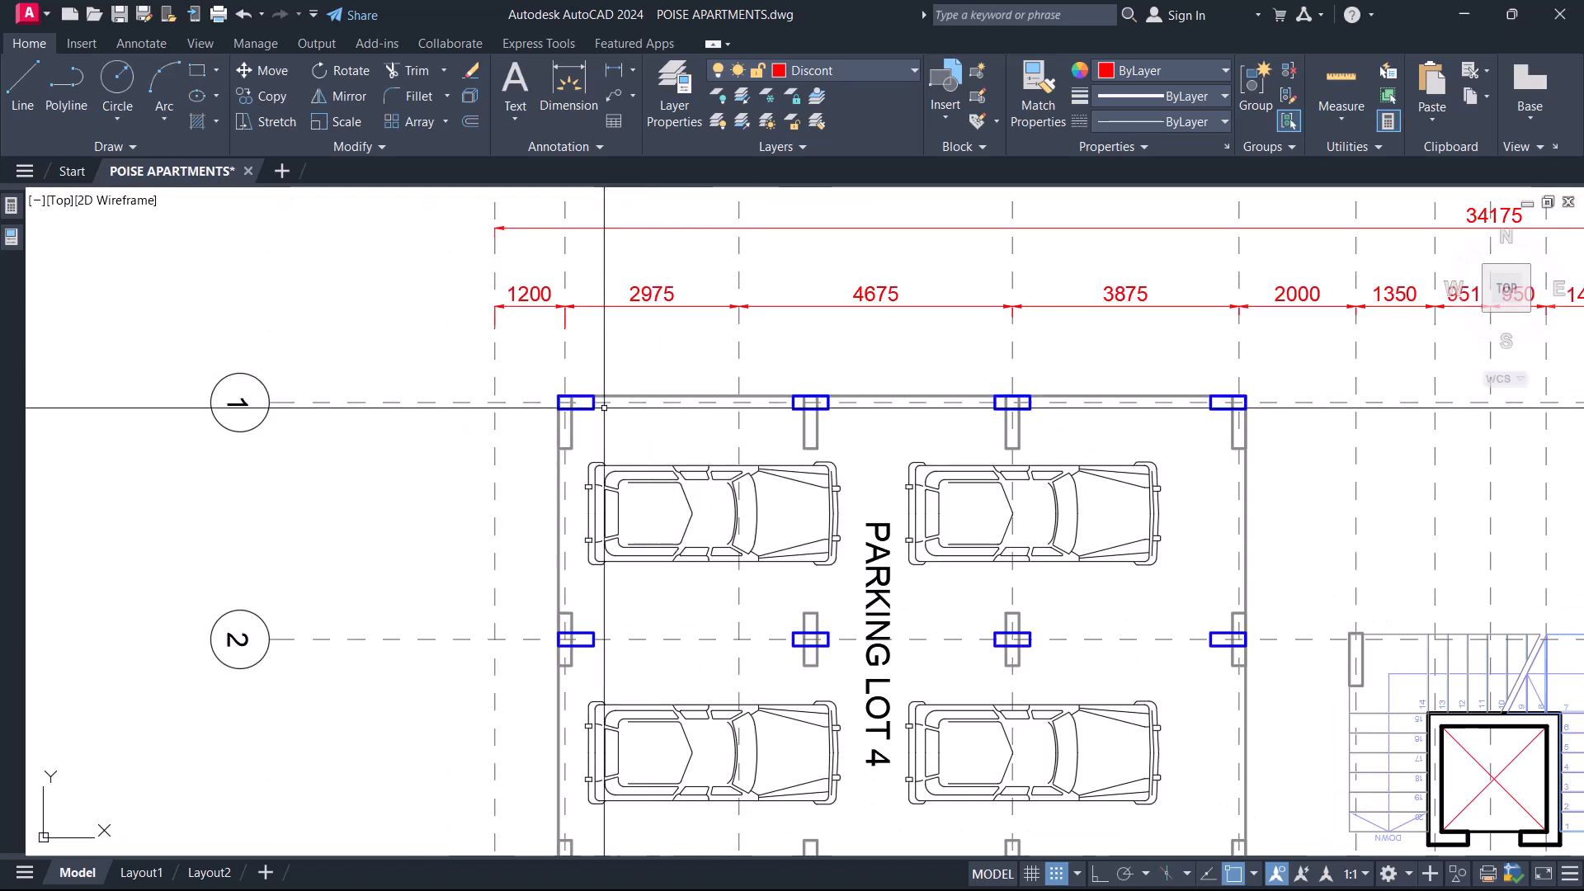
pyautogui.moveTo(787, 428); pyautogui.dragTo(588, 439, button='middle')
pyautogui.write('dli')
pyautogui.press('Return')
pyautogui.scroll(4, 664, 406)
pyautogui.click(575, 421)
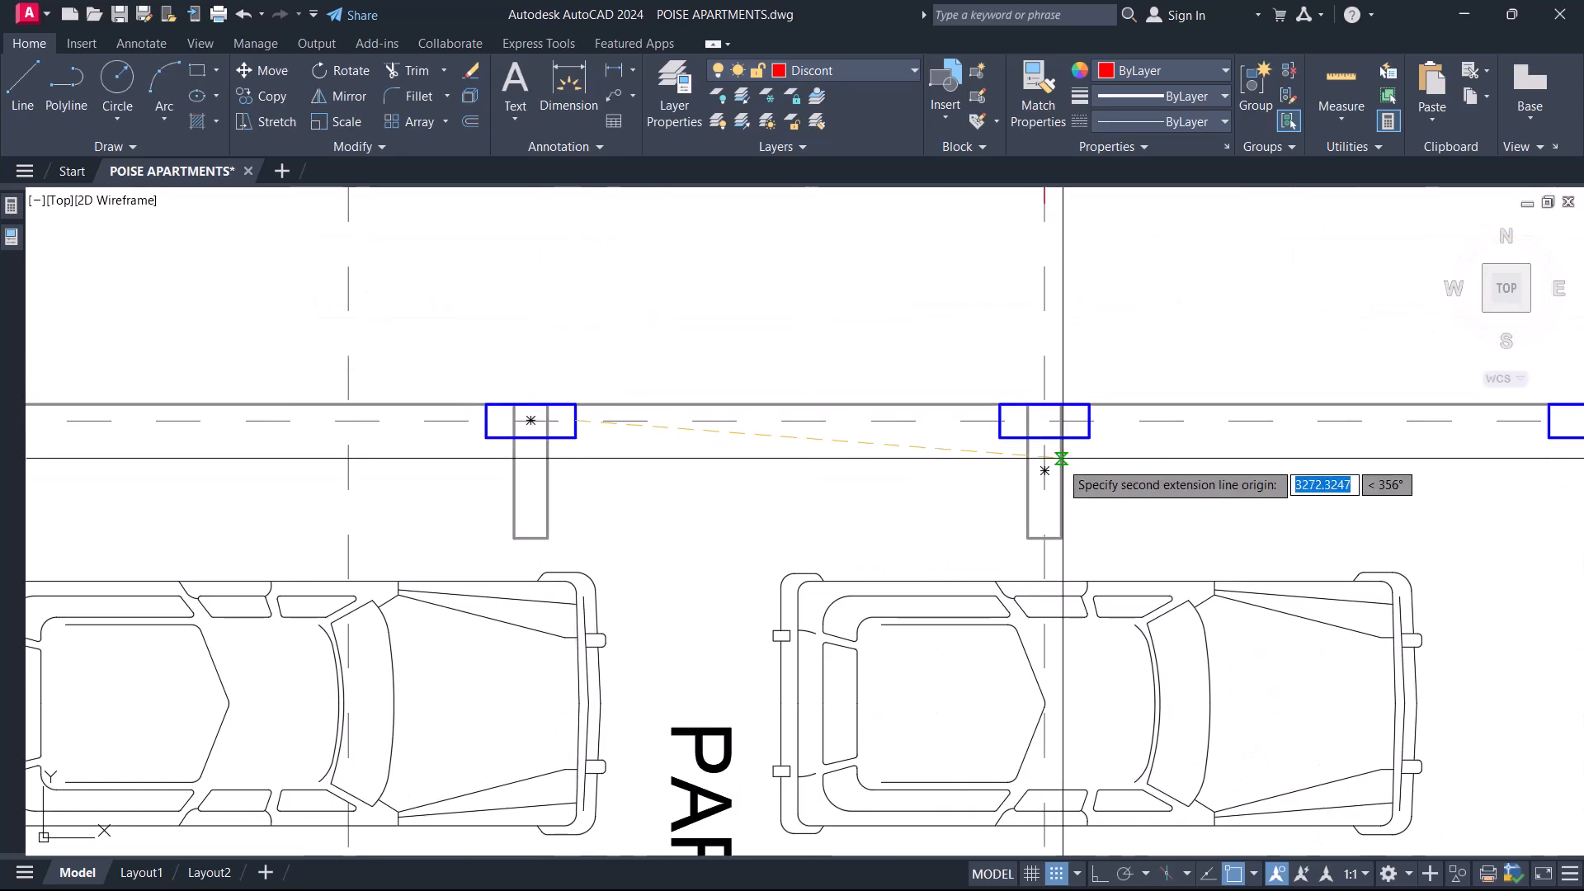
pyautogui.click(999, 421)
pyautogui.click(786, 356)
pyautogui.click(889, 329)
pyautogui.click(754, 309)
# Check the clear gap between the last two overlaid columns along grid 1 of Parking Lot 4 with a linear dimension, without placing it.
pyautogui.write('dli')
pyautogui.press('Return')
pyautogui.scroll(-5, 823, 435)
pyautogui.scroll(5, 684, 429)
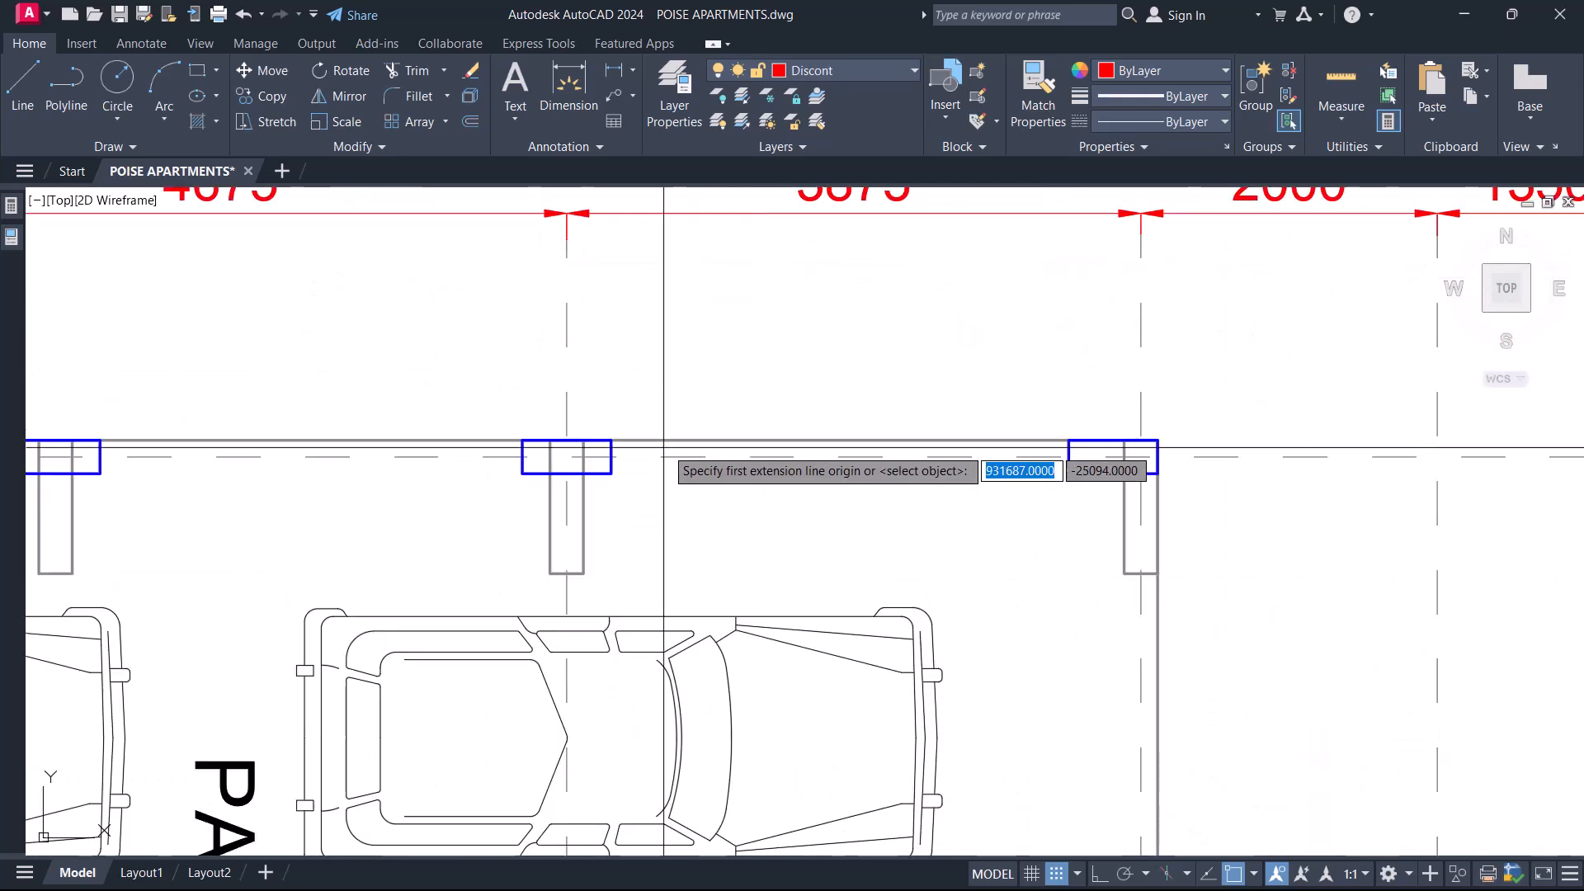
pyautogui.click(567, 456)
pyautogui.click(1064, 458)
pyautogui.press('Escape')
pyautogui.scroll(-3, 745, 698)
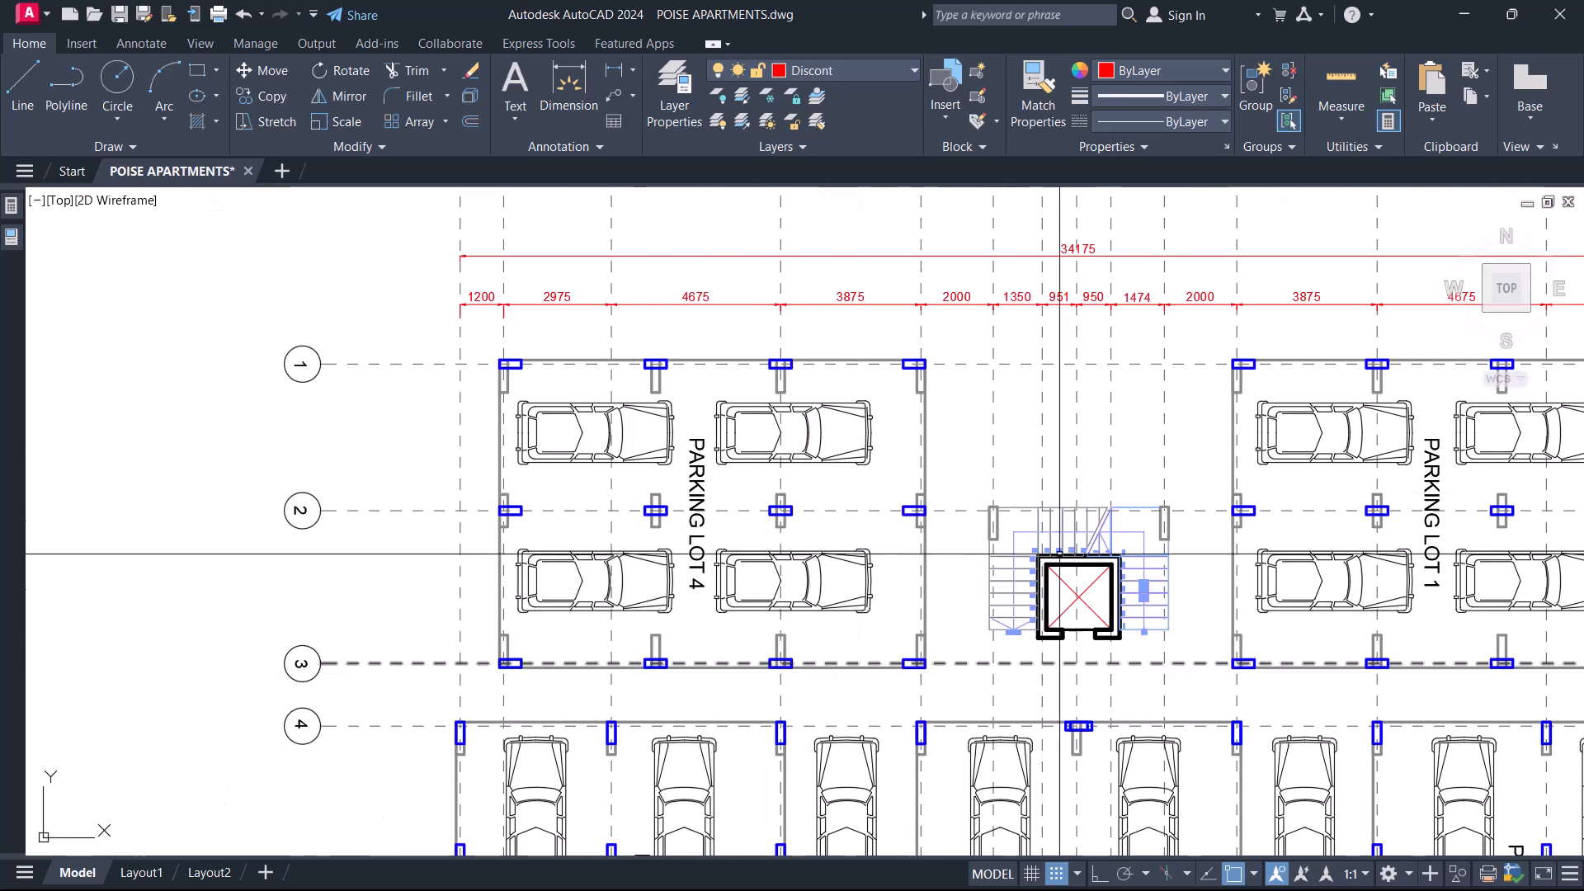
# Dimension the vertical clear gap between the overlaid columns on grids 2 and 3 along the outer edge of Parking Lot 4.
pyautogui.scroll(-4, 1004, 423)
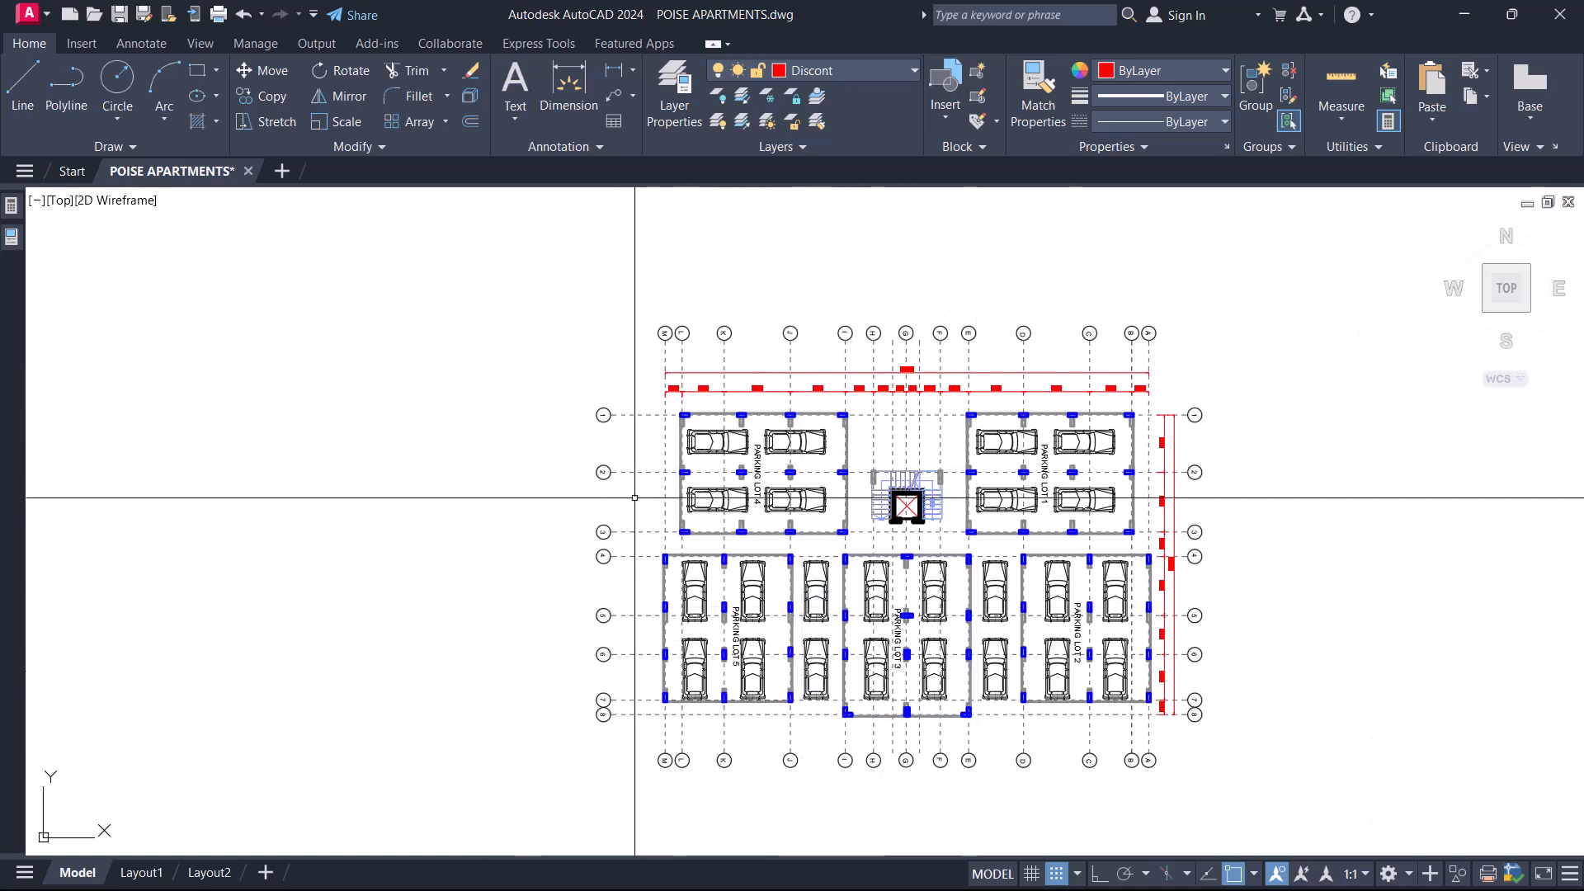
pyautogui.scroll(4, 745, 545)
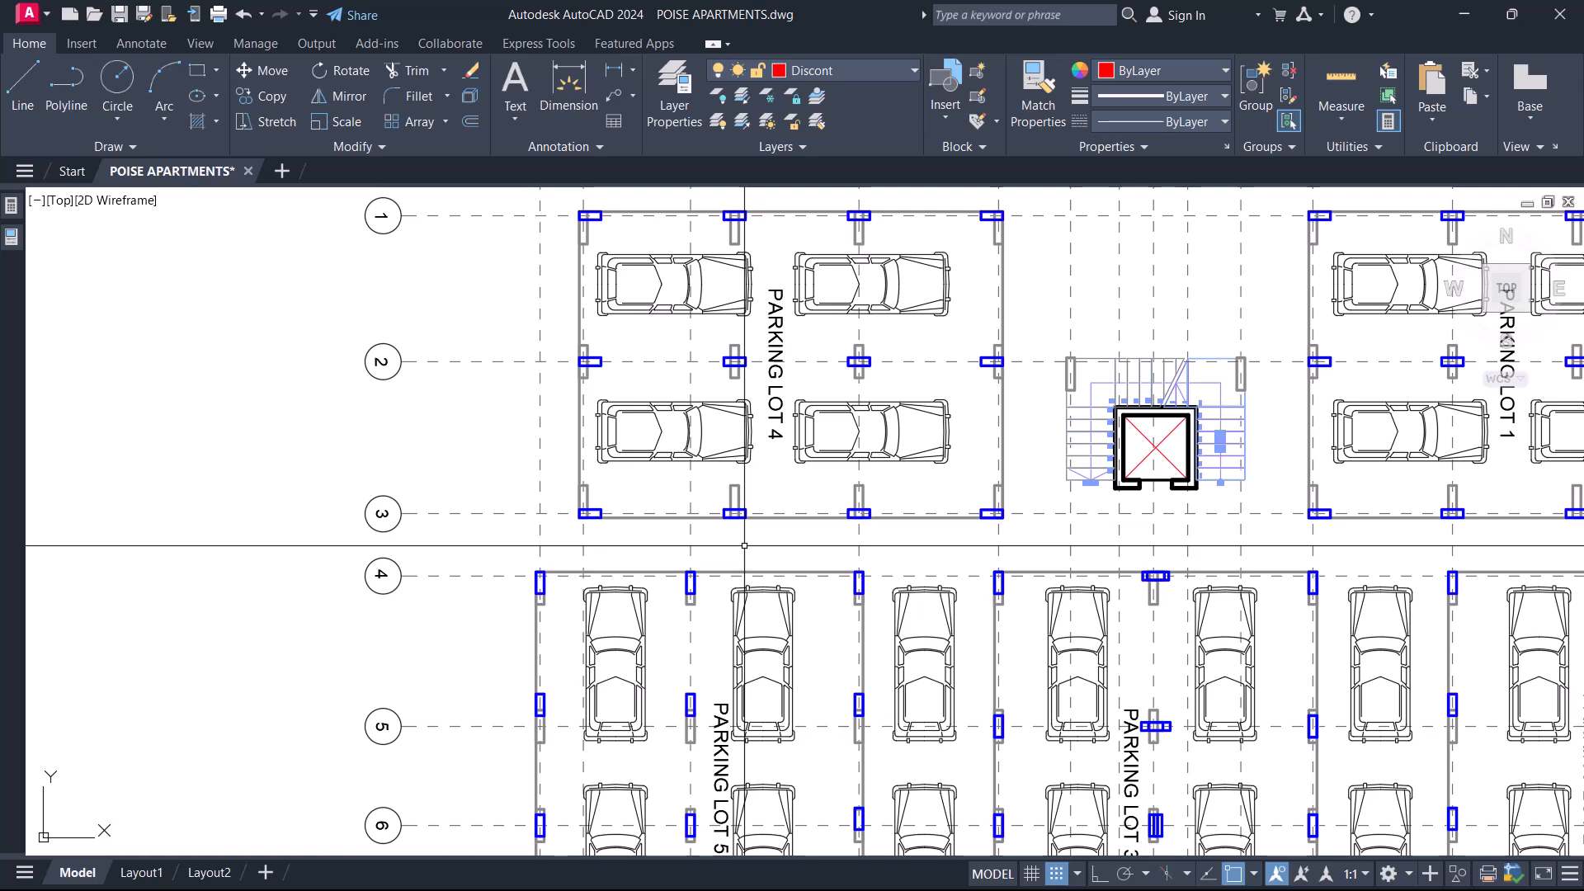
pyautogui.write('dli')
pyautogui.press('Return')
pyautogui.moveTo(672, 265); pyautogui.dragTo(680, 317, button='middle')
pyautogui.scroll(2, 678, 312)
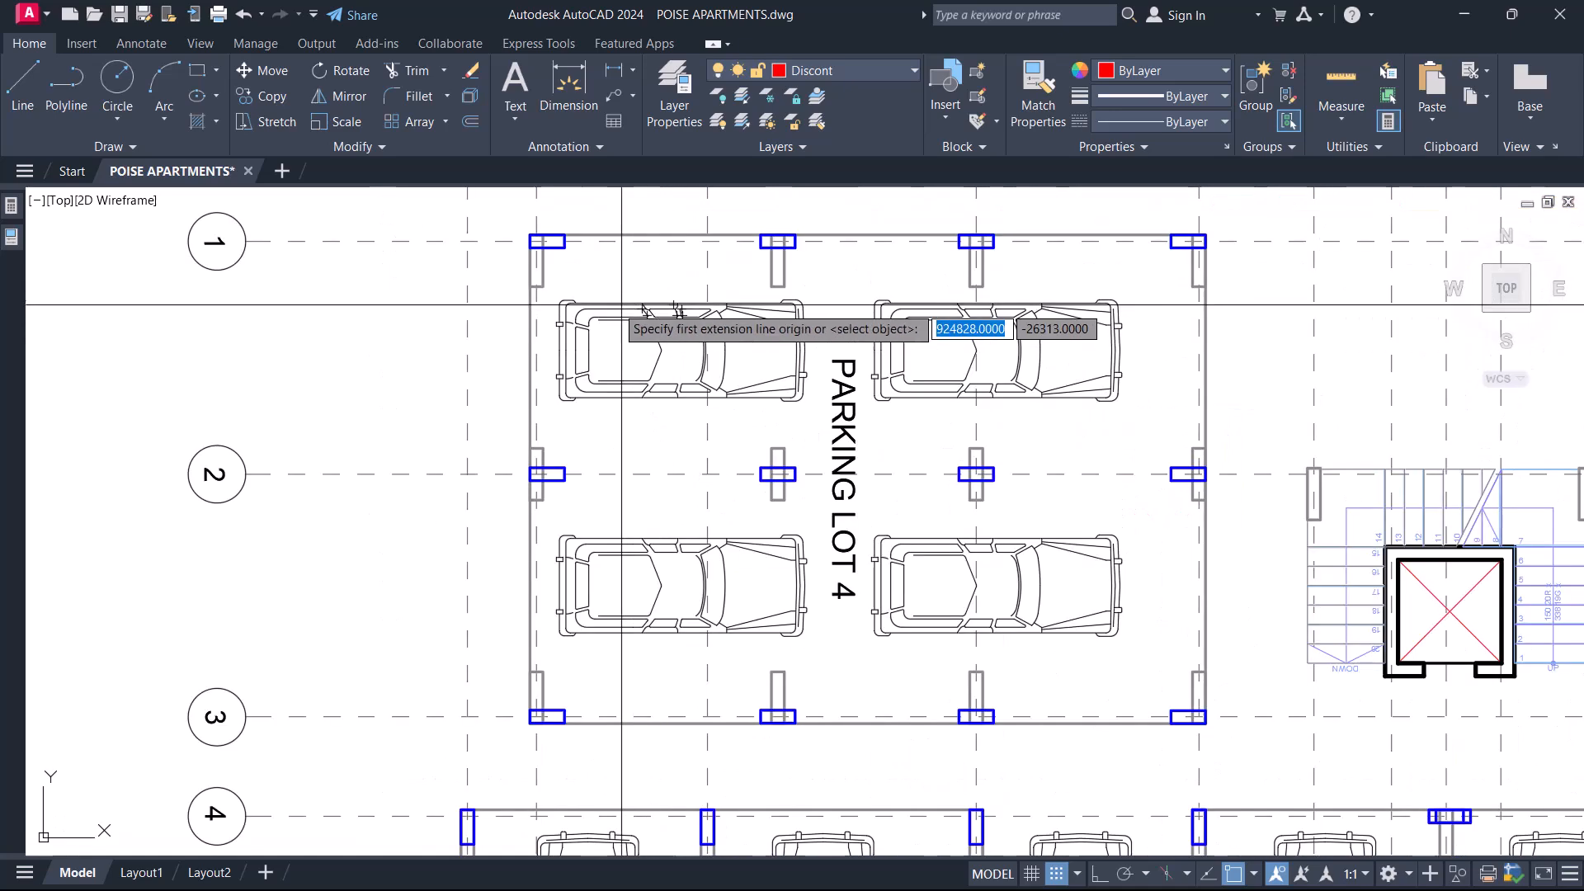
pyautogui.moveTo(584, 566); pyautogui.dragTo(652, 478, button='middle')
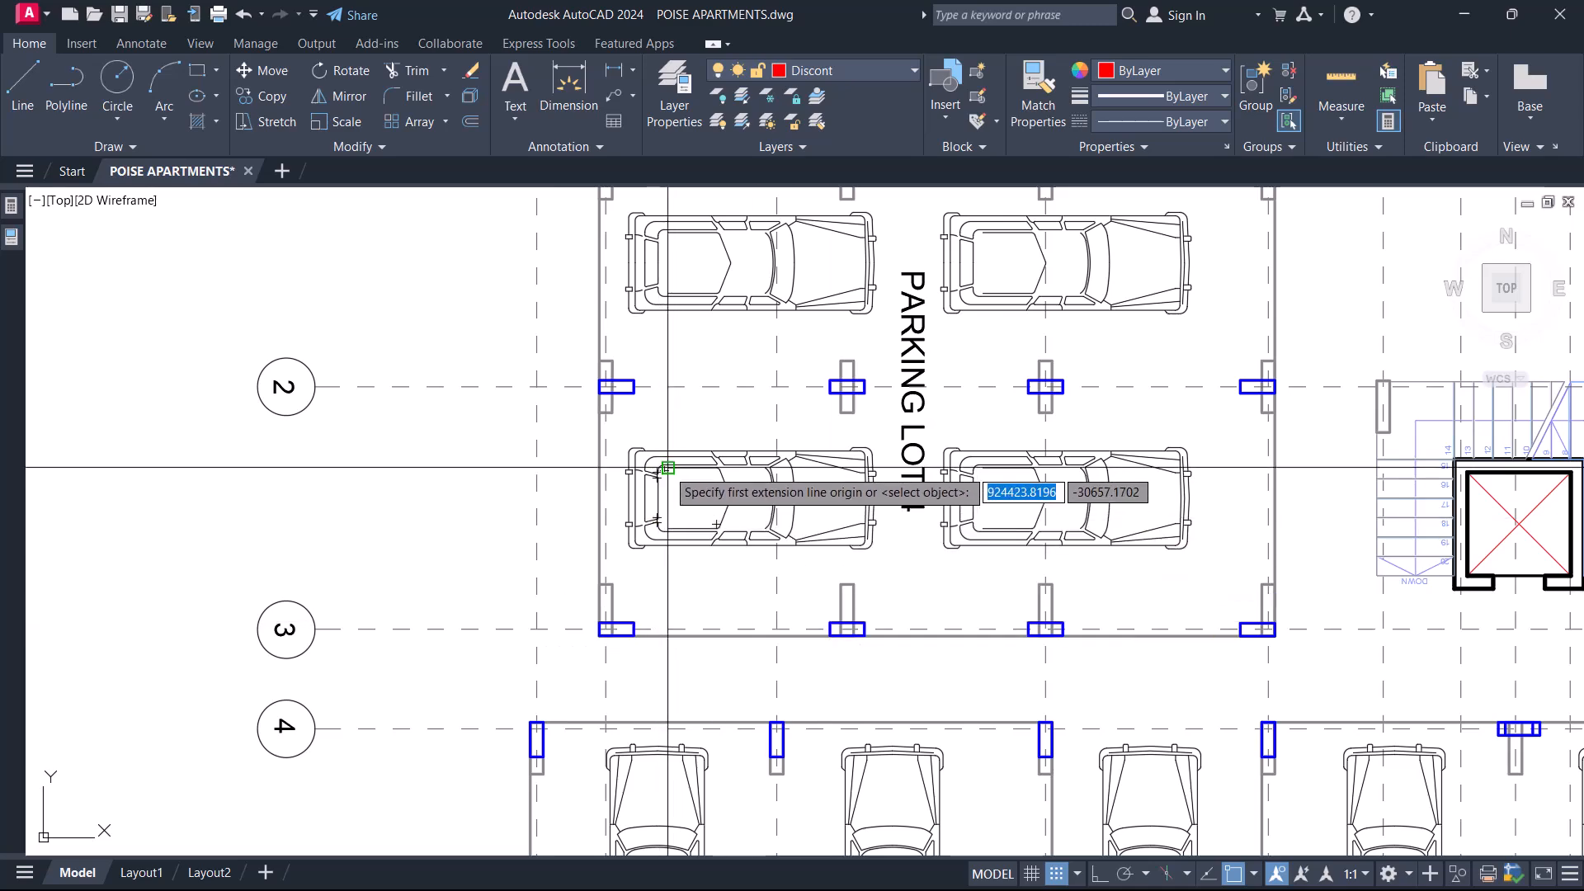
pyautogui.scroll(-2, 657, 413)
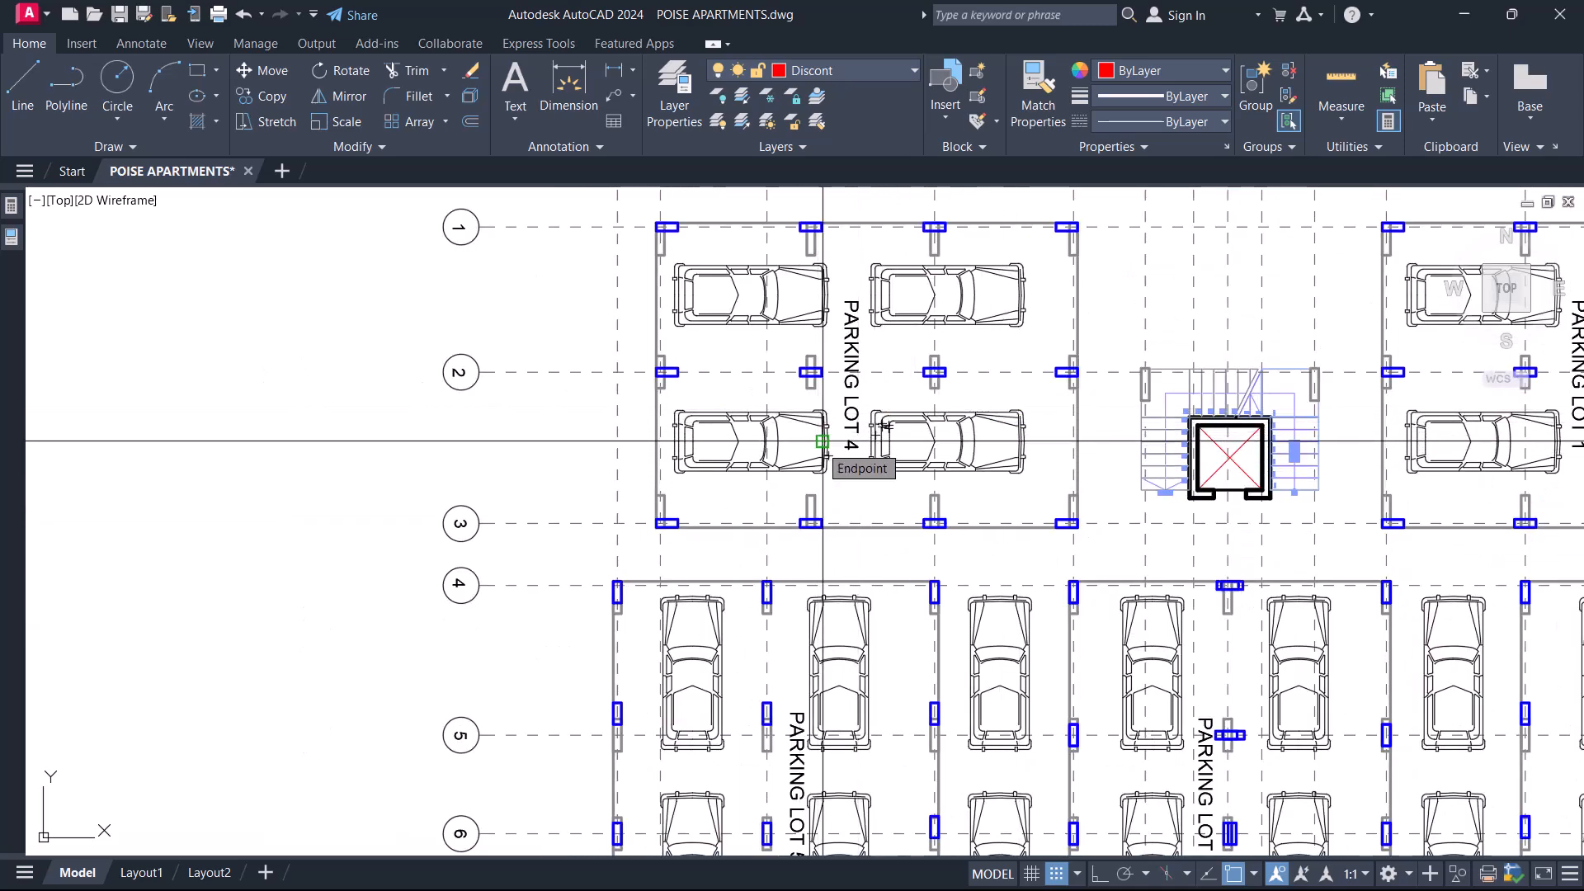
pyautogui.scroll(2, 678, 416)
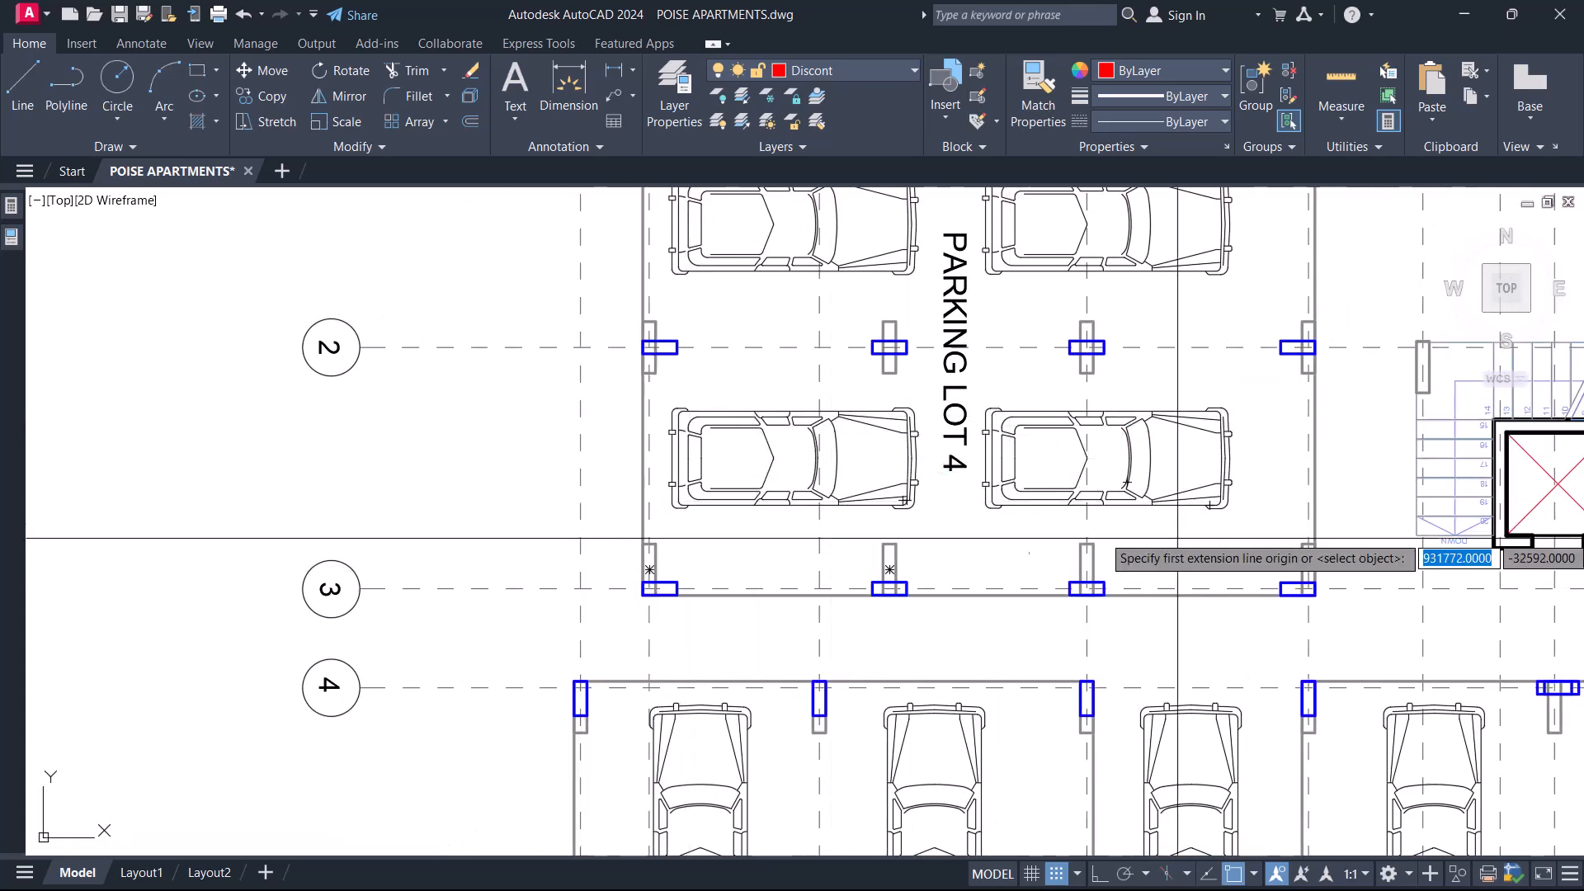
pyautogui.scroll(2, 658, 492)
pyautogui.scroll(2, 663, 519)
pyautogui.moveTo(707, 448); pyautogui.dragTo(719, 473, button='middle')
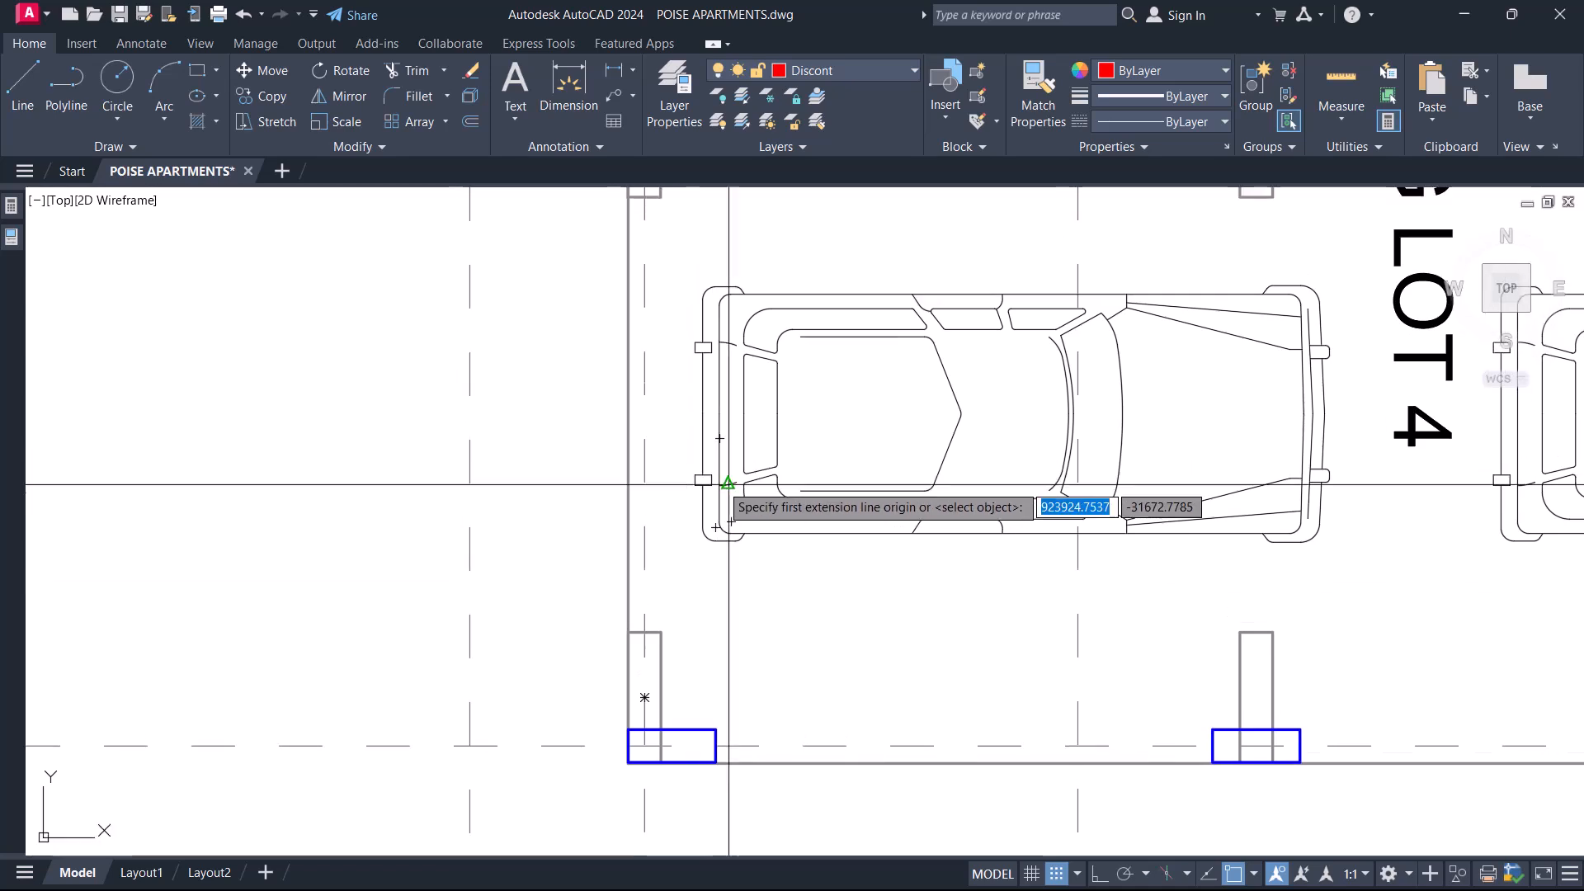
pyautogui.scroll(-2, 705, 515)
pyautogui.scroll(2, 665, 654)
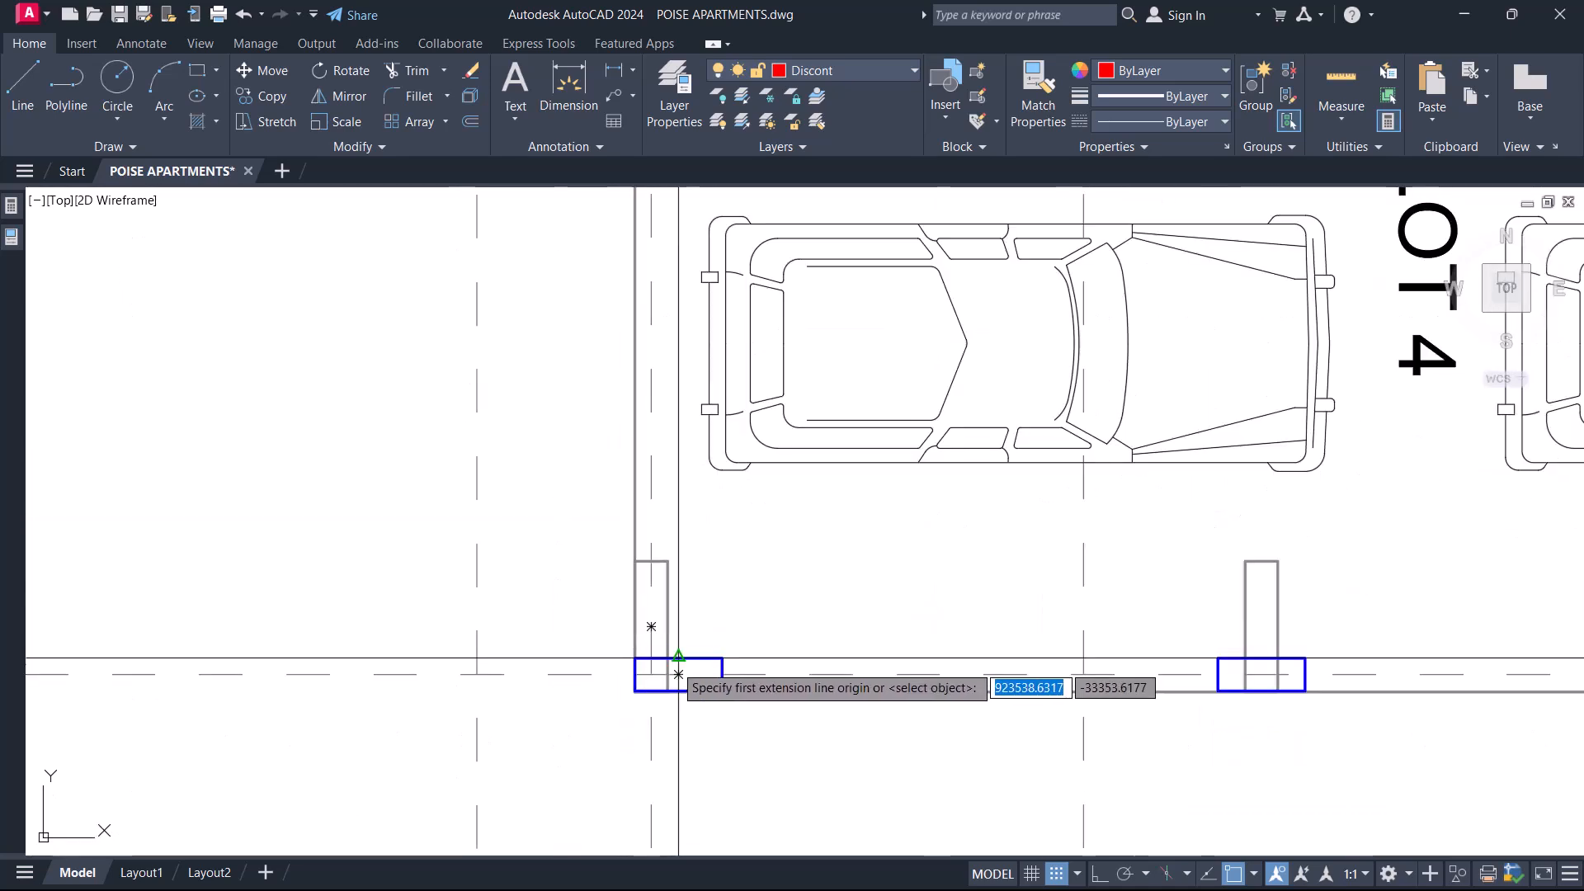
pyautogui.scroll(-4, 668, 658)
pyautogui.scroll(4, 692, 505)
pyautogui.click(623, 308)
pyautogui.scroll(-2, 561, 367)
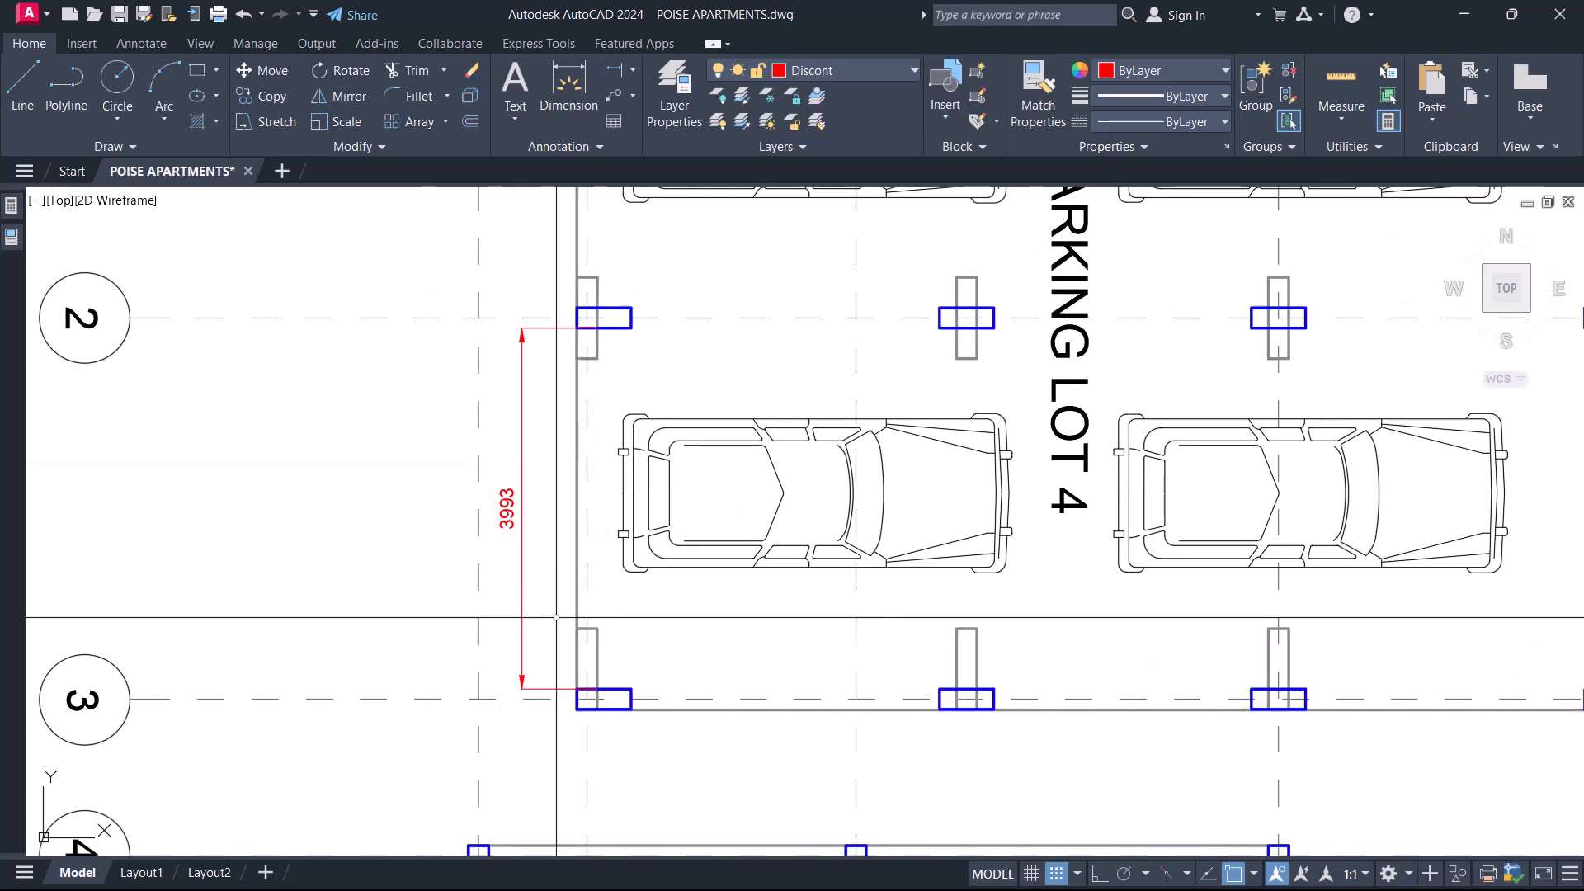
# Dimension the vertical gap between the original grey columns on grids 2 and 3 for comparison, and erase both vertical dimensions.
pyautogui.scroll(2, 556, 617)
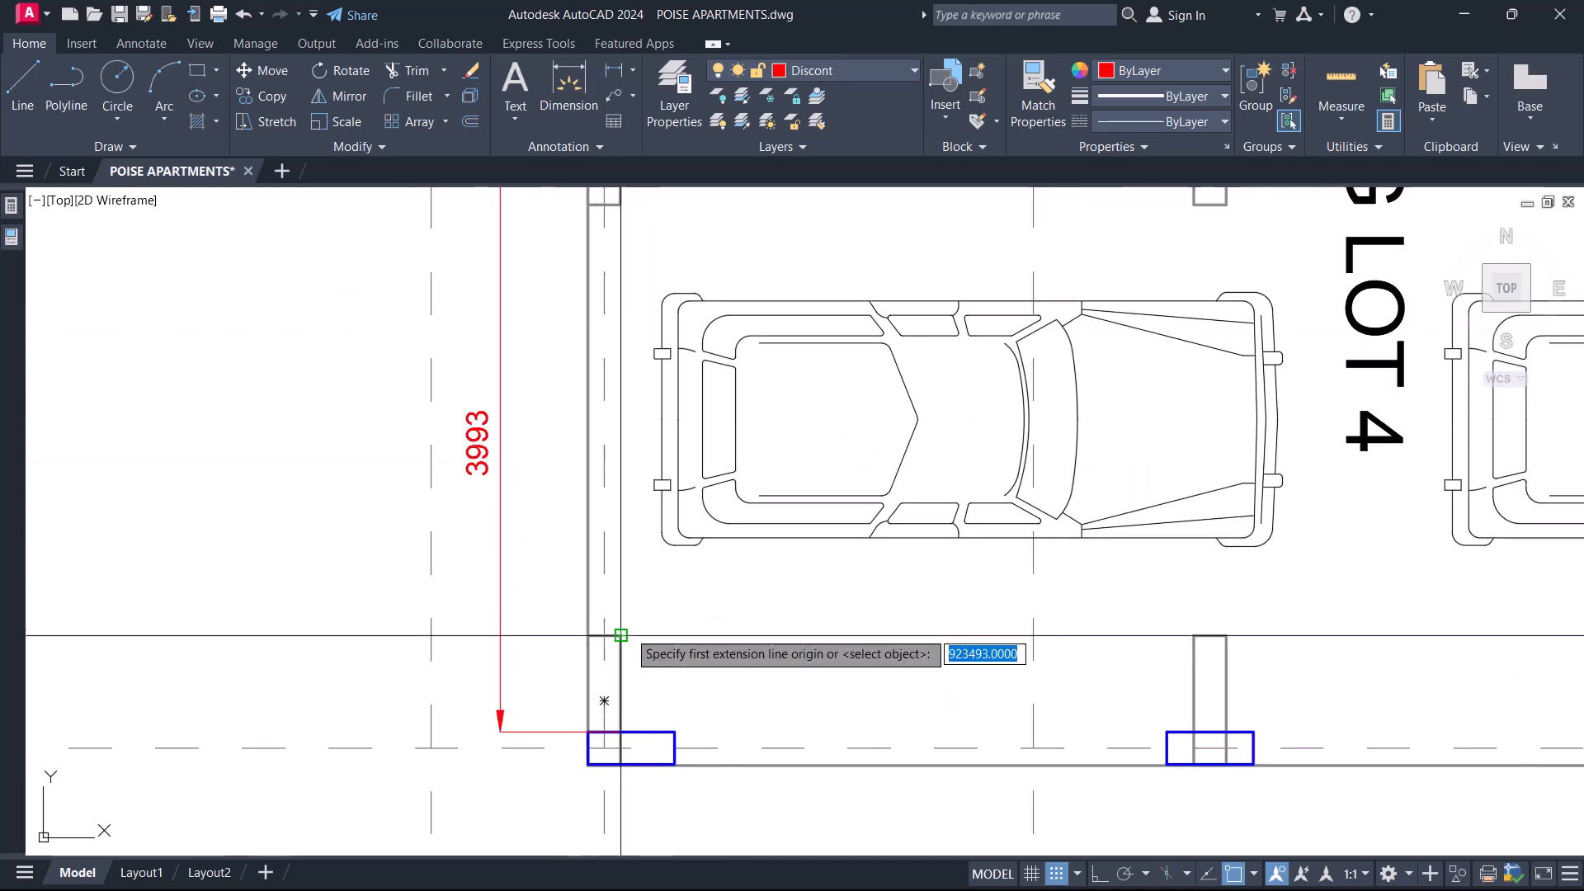
pyautogui.moveTo(674, 345); pyautogui.dragTo(675, 459, button='middle')
pyautogui.click(620, 335)
pyautogui.scroll(3, 550, 538)
pyautogui.click(555, 578)
pyautogui.click(651, 559)
pyautogui.click(472, 461)
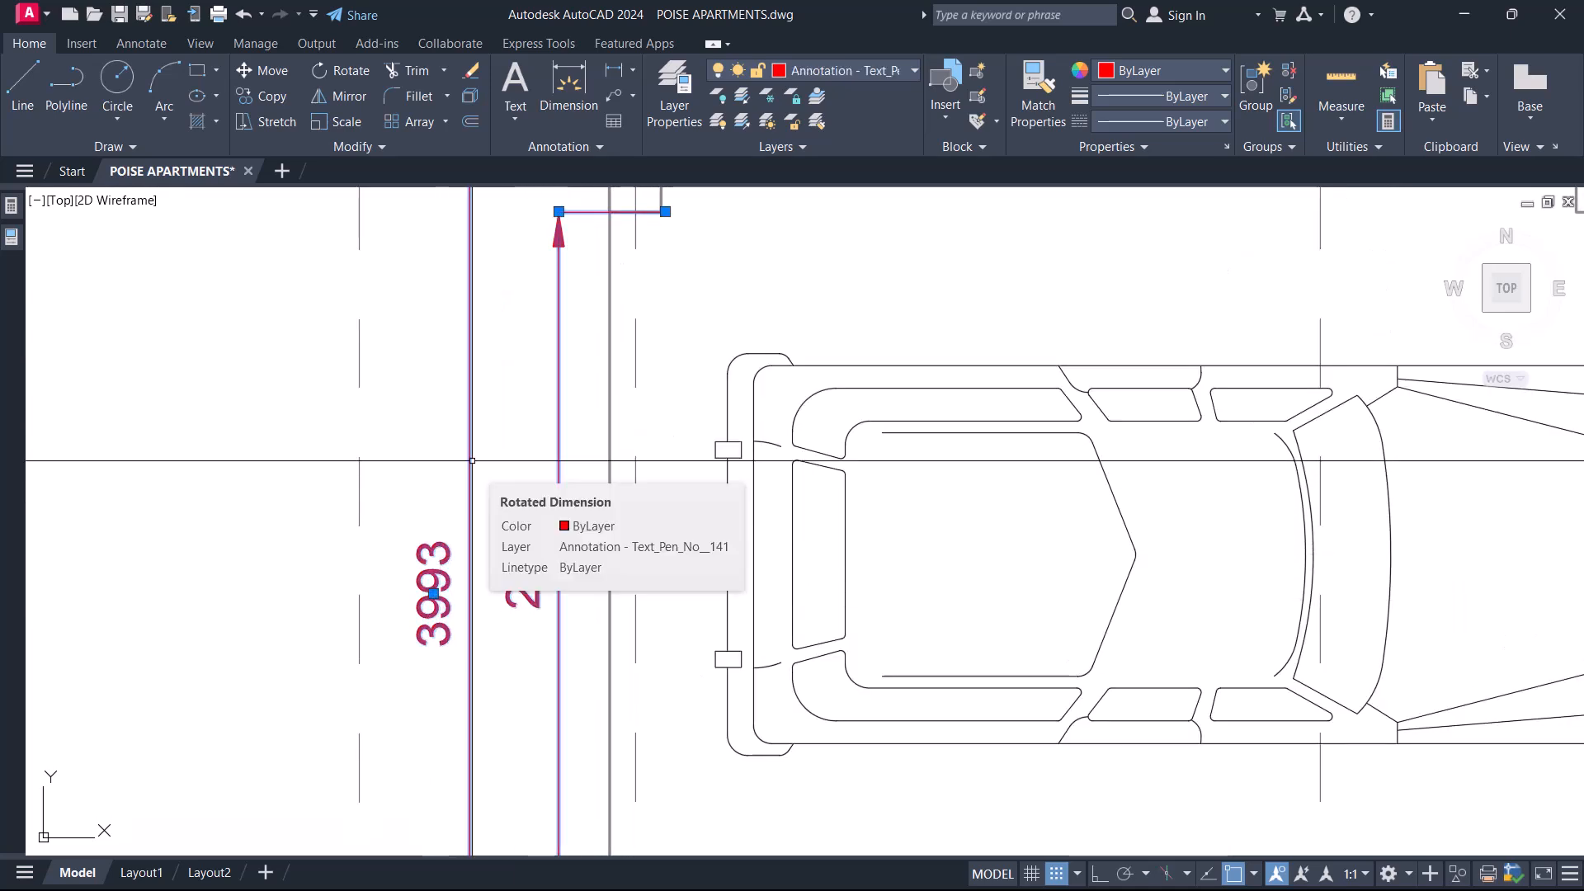
pyautogui.press('Delete')
# Examine the overlaid columns against the parking bays on grids 3 to 8, the whole overlaid plan and the other floor plans.
pyautogui.scroll(-6, 495, 450)
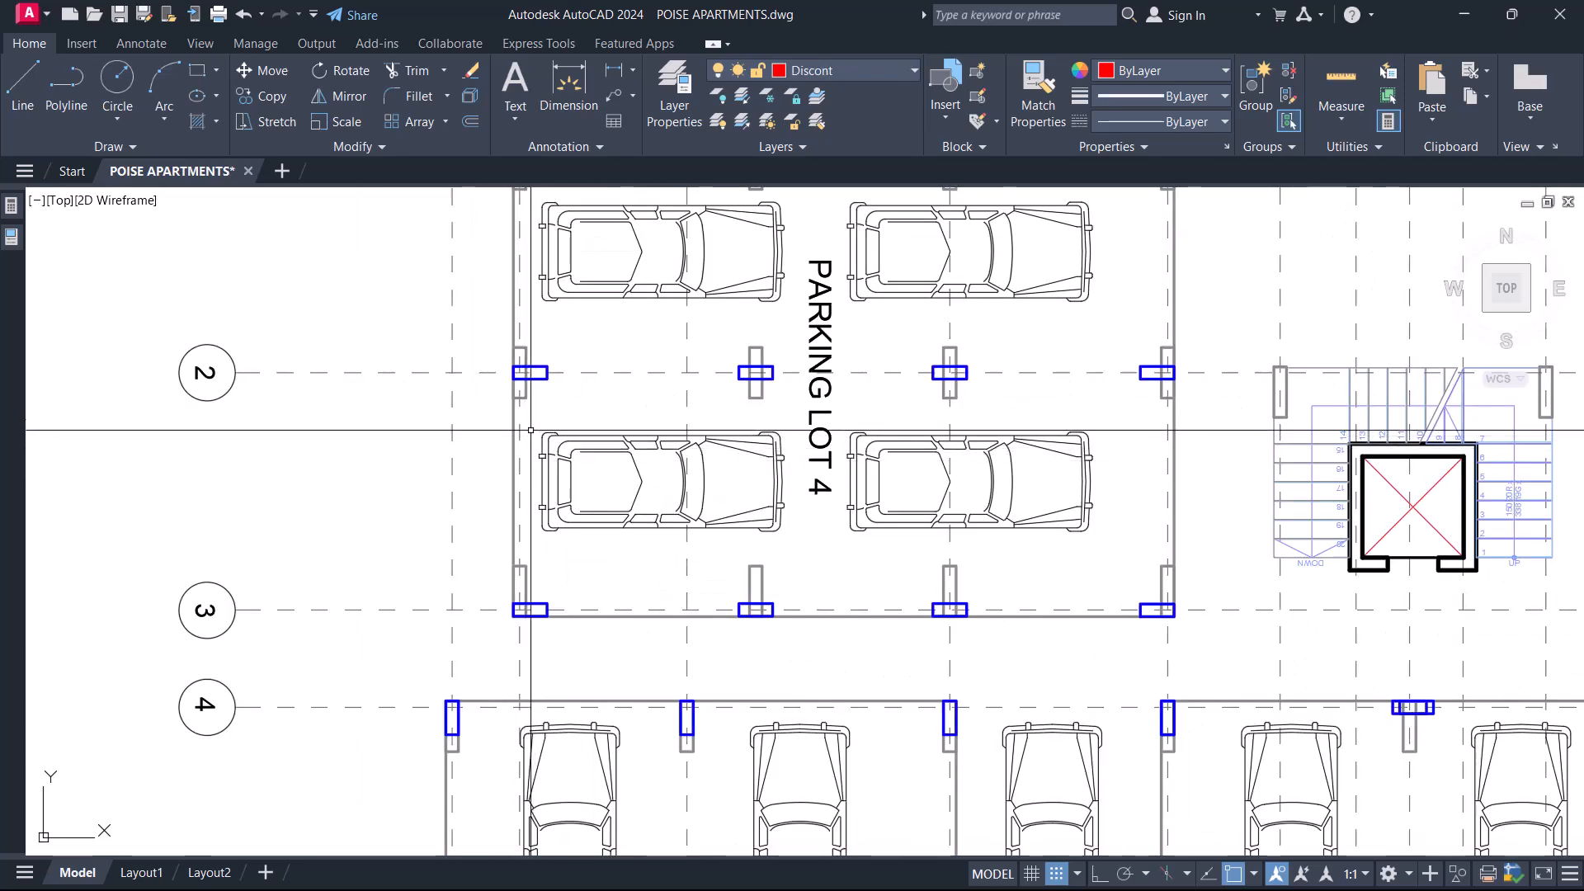
pyautogui.scroll(-6, 555, 421)
pyautogui.scroll(10, 531, 435)
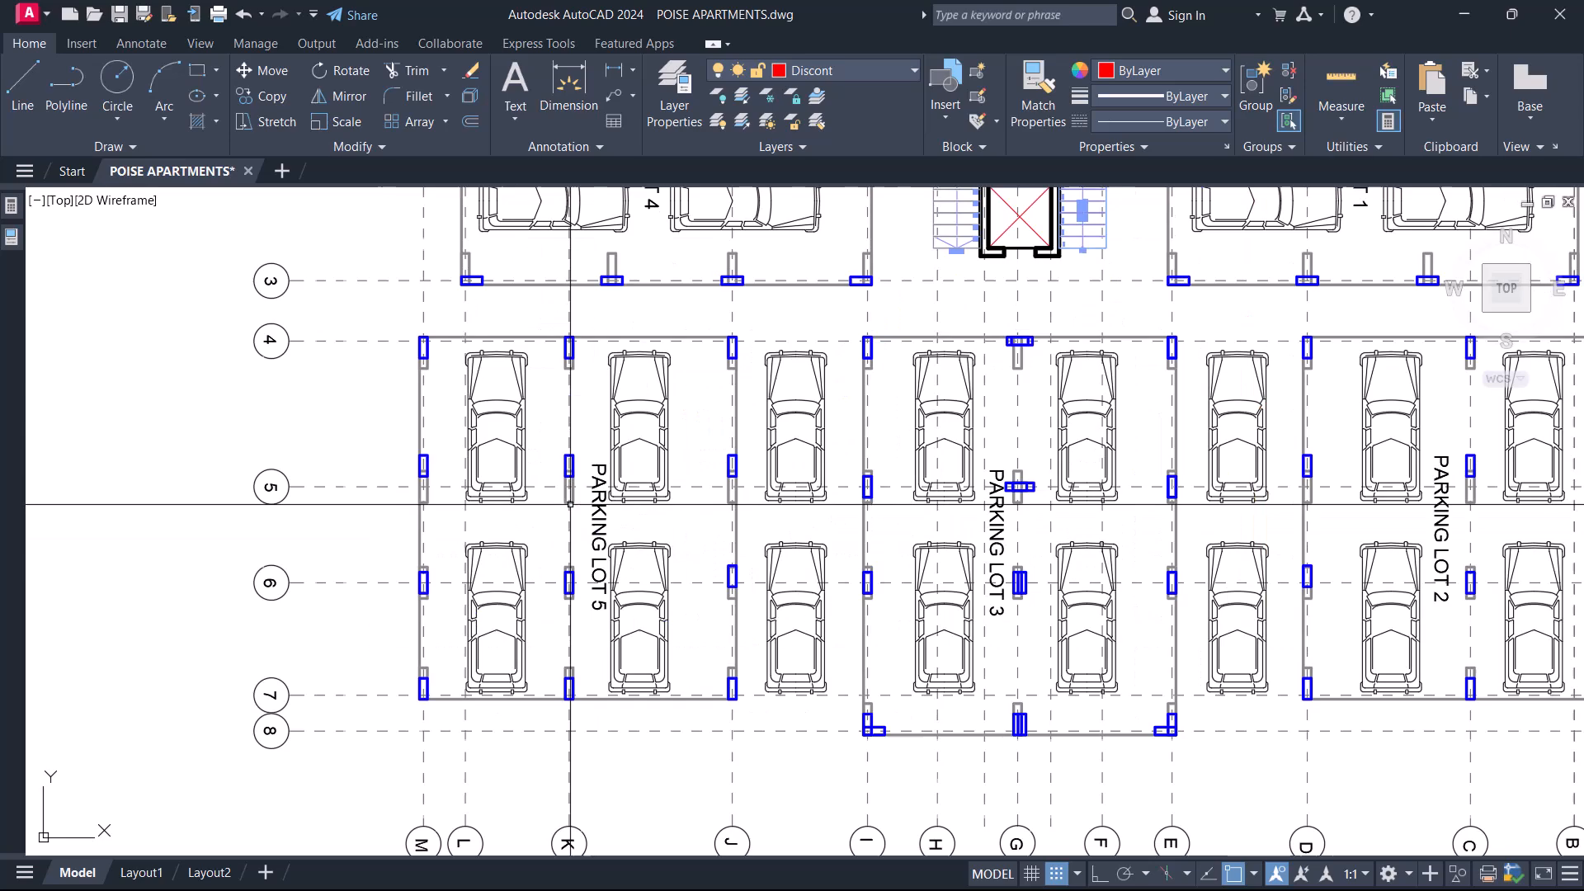
pyautogui.moveTo(449, 435); pyautogui.dragTo(460, 417, button='middle')
pyautogui.moveTo(826, 691)
pyautogui.mouseDown(button='middle')
pyautogui.moveTo(760, 594)
pyautogui.moveTo(770, 440)
pyautogui.mouseUp(button='middle')
pyautogui.moveTo(716, 667); pyautogui.dragTo(715, 565, button='middle')
pyautogui.moveTo(781, 682)
pyautogui.mouseDown(button='middle')
pyautogui.moveTo(707, 630)
pyautogui.moveTo(707, 464)
pyautogui.mouseUp(button='middle')
pyautogui.moveTo(764, 571); pyautogui.dragTo(650, 671, button='middle')
pyautogui.scroll(-10, 651, 671)
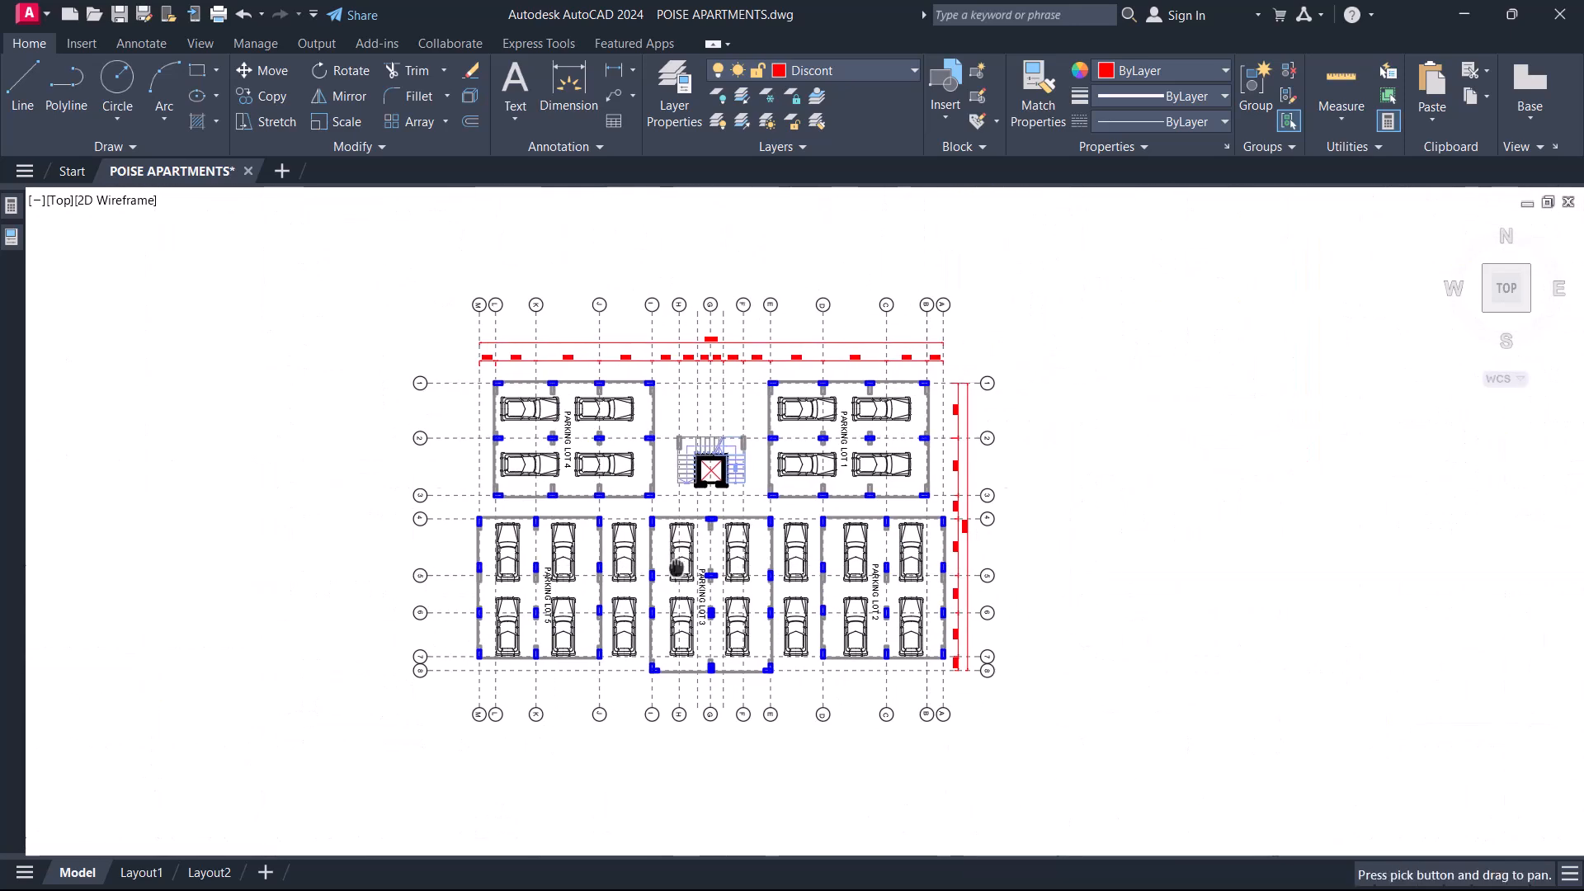
pyautogui.moveTo(813, 572); pyautogui.dragTo(739, 572, button='middle')
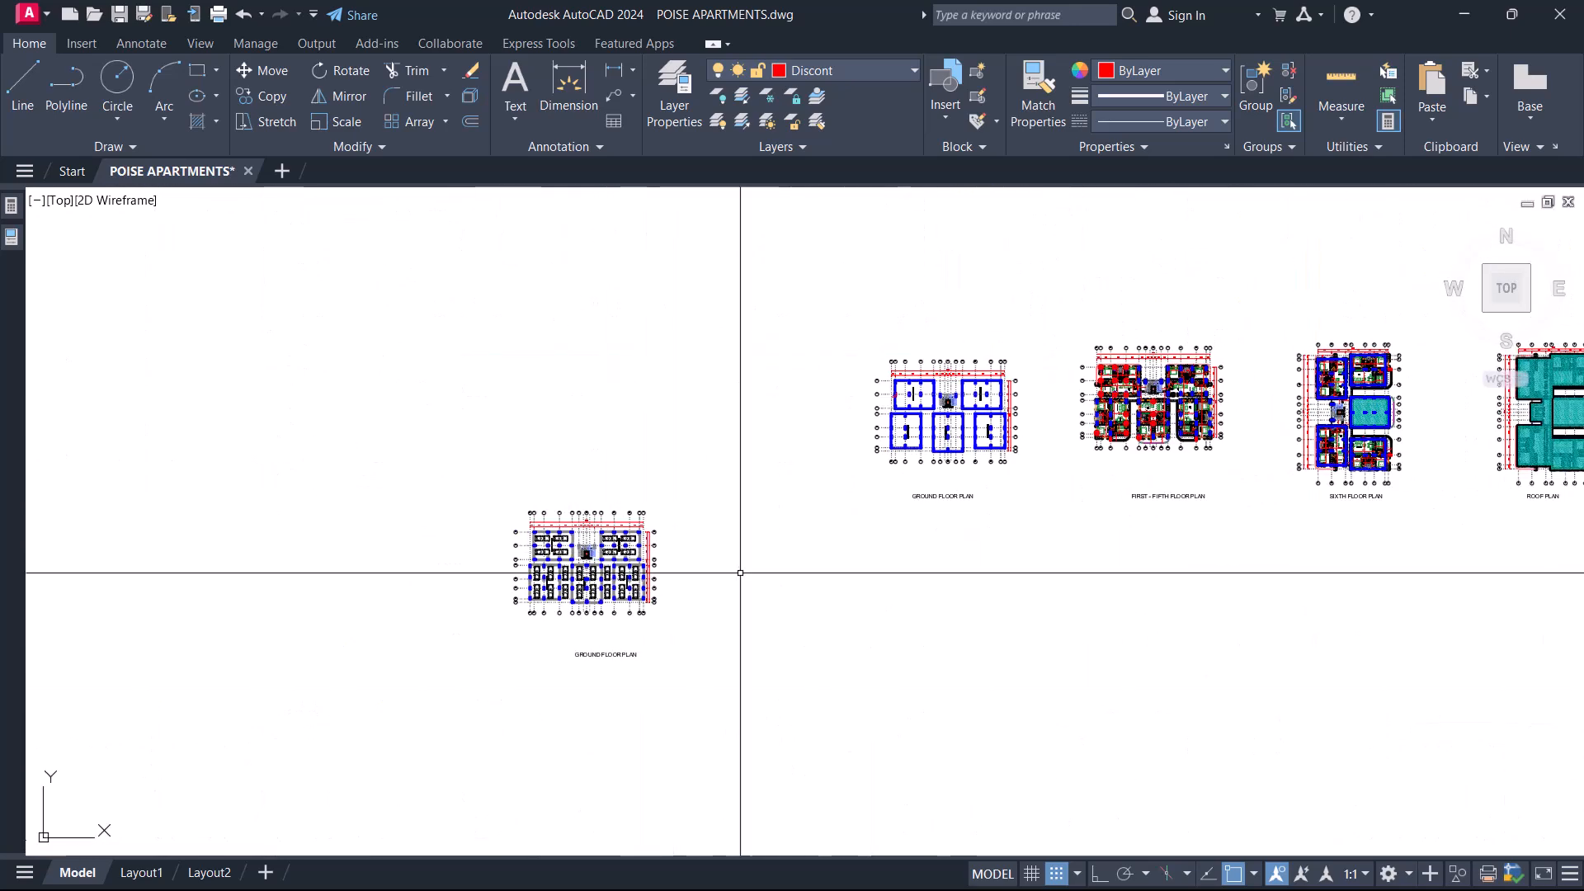
pyautogui.scroll(5, 594, 577)
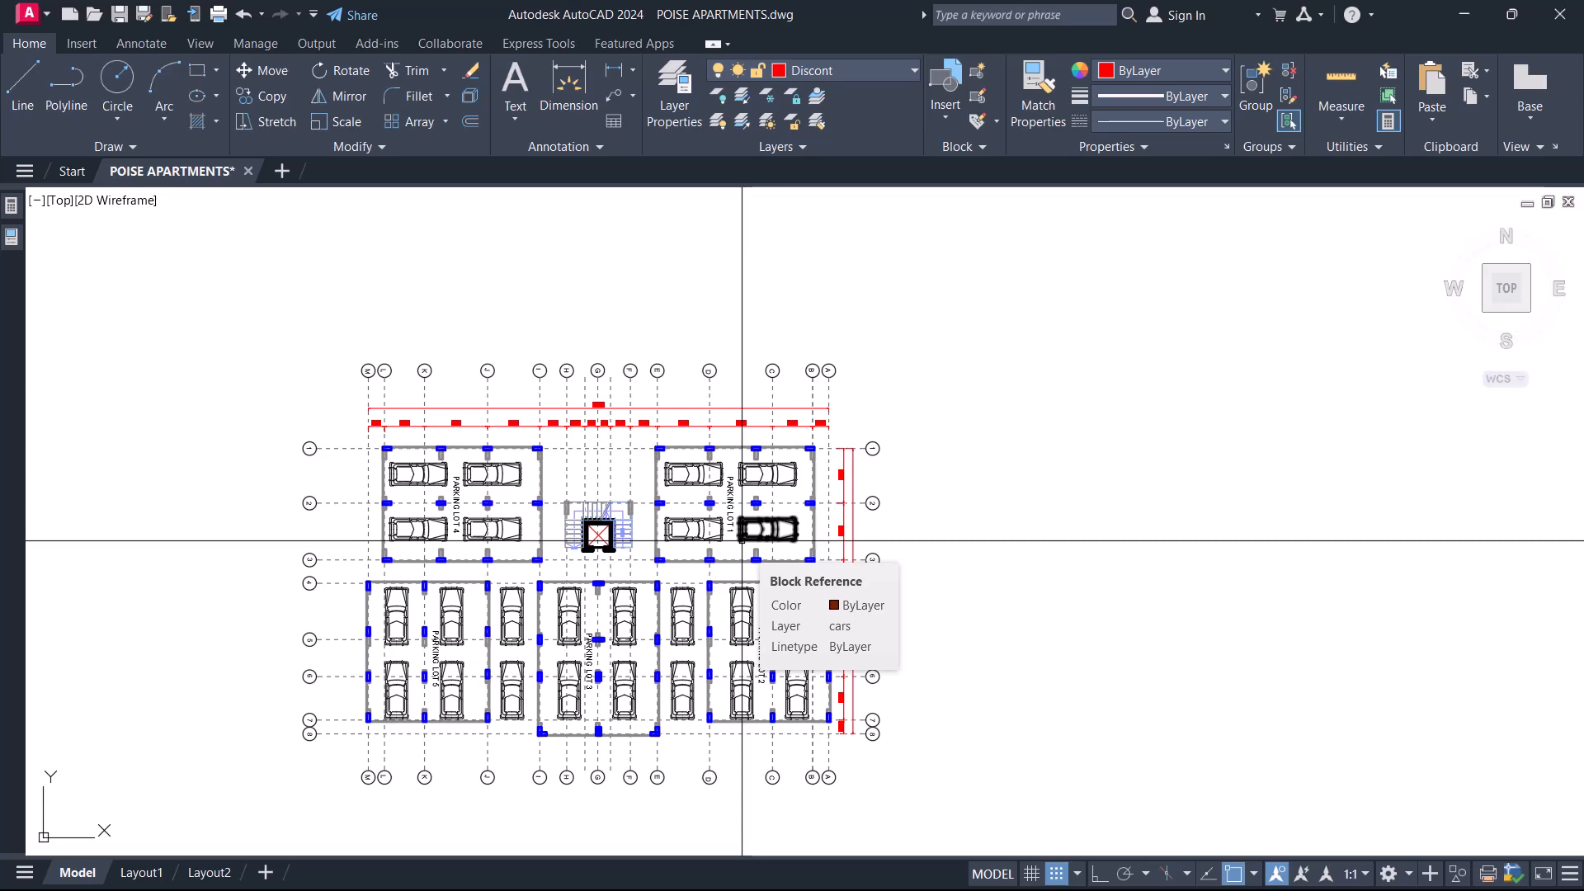
pyautogui.scroll(-6, 742, 541)
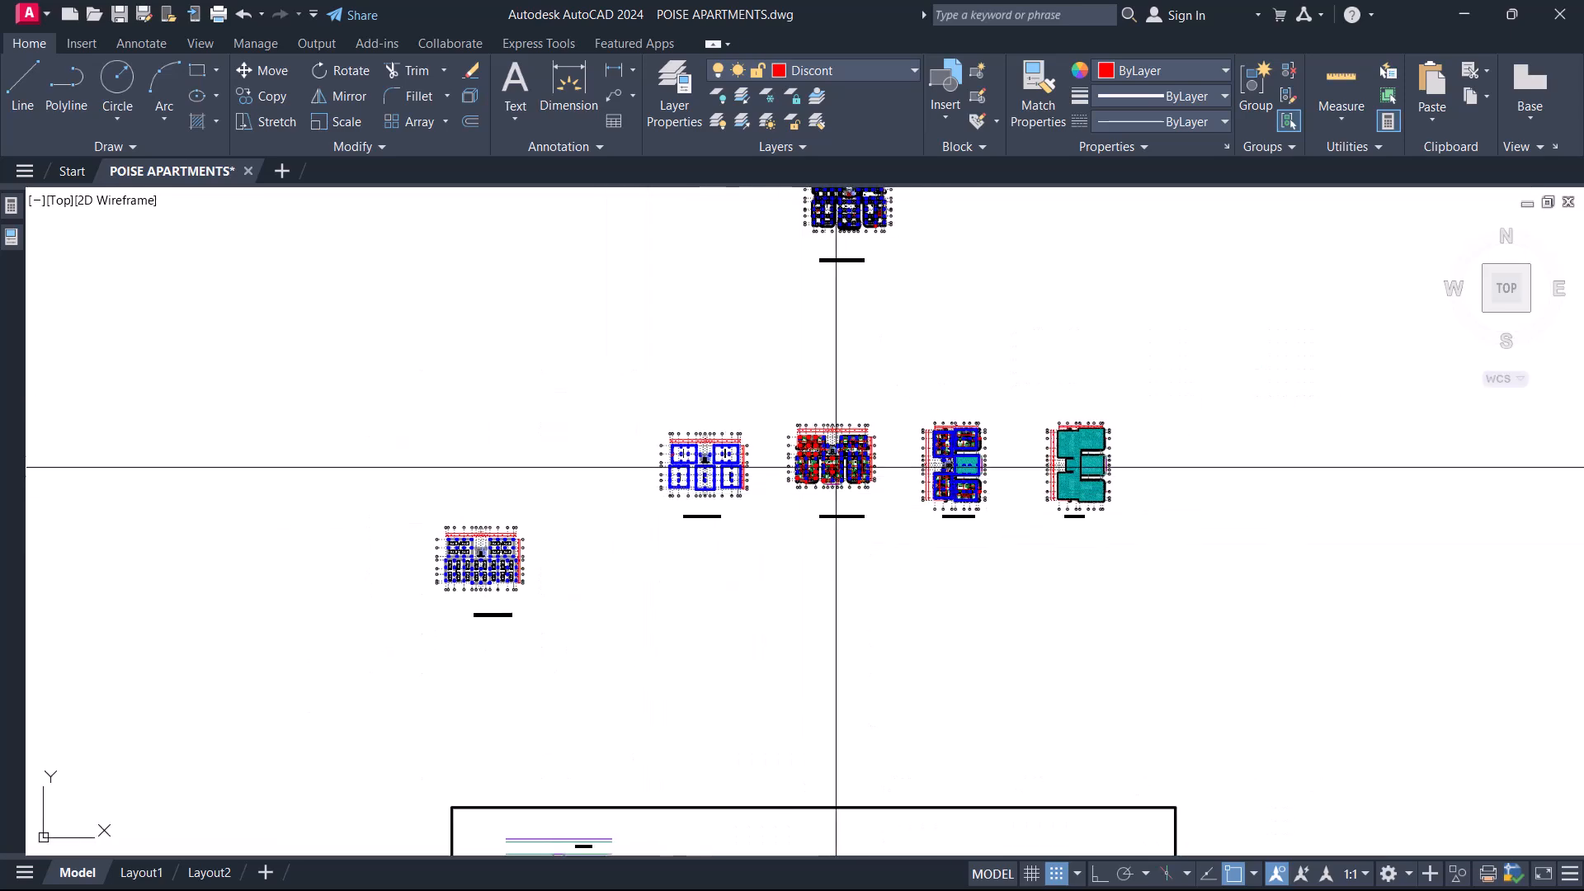
pyautogui.scroll(-5, 816, 438)
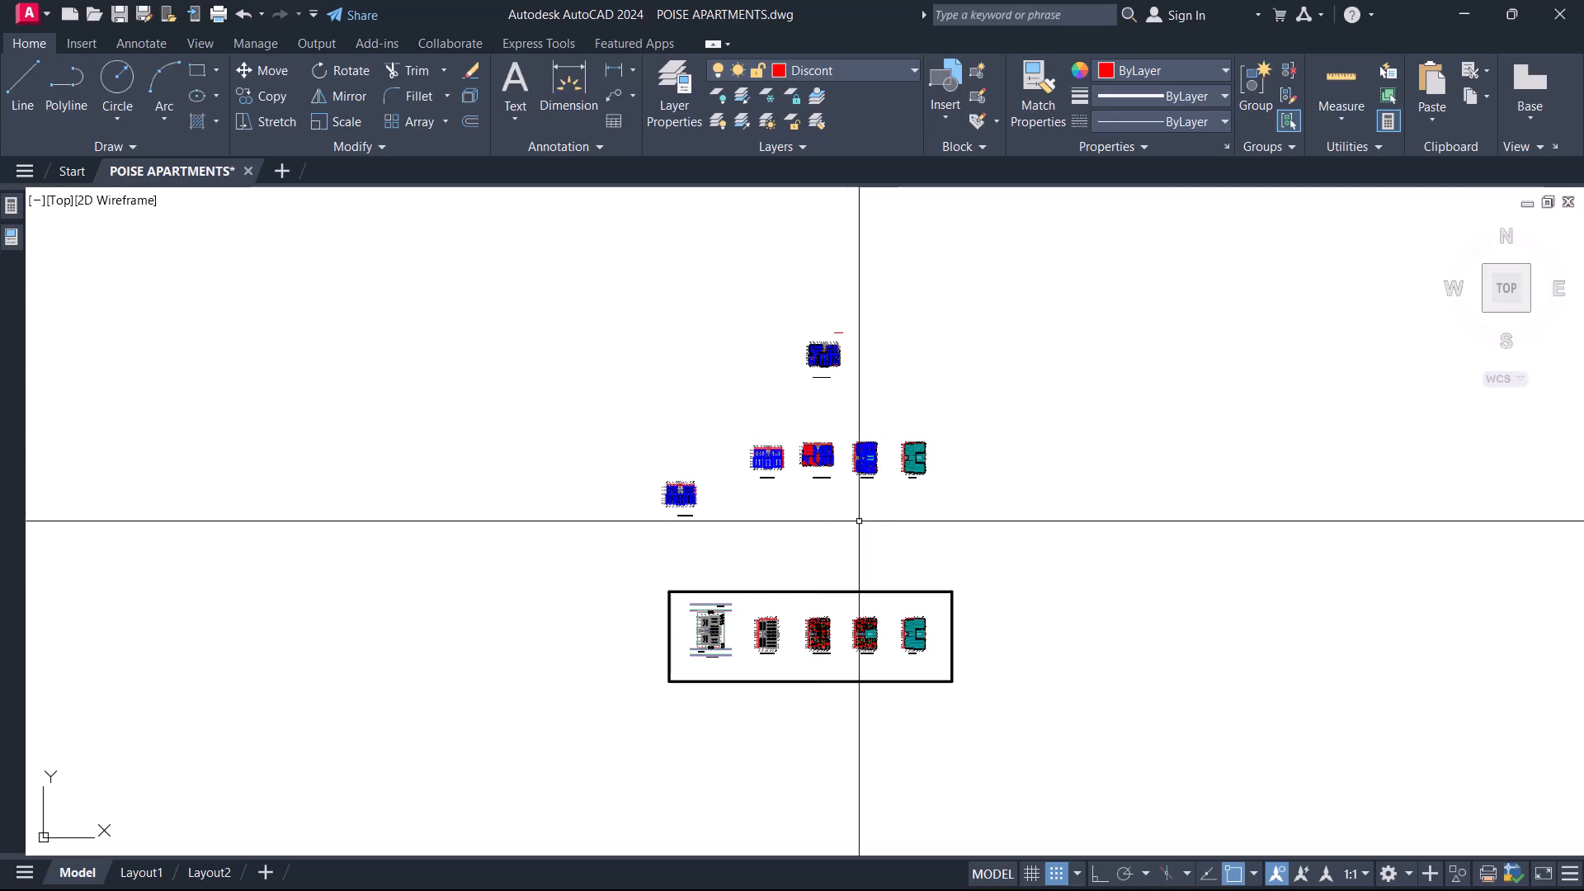
# Examine the circled columns on grids 3 to 8 of the architectural first to fifth floor plan.
pyautogui.scroll(10, 814, 360)
pyautogui.scroll(-9, 817, 371)
pyautogui.moveTo(1078, 453); pyautogui.dragTo(869, 453, button='middle')
pyautogui.moveTo(289, 396); pyautogui.dragTo(737, 393, button='middle')
pyautogui.scroll(7, 912, 425)
pyautogui.scroll(2, 1155, 467)
pyautogui.moveTo(1155, 467); pyautogui.dragTo(858, 467, button='middle')
pyautogui.click(702, 253)
pyautogui.click(1050, 700)
pyautogui.moveTo(819, 525); pyautogui.dragTo(784, 582, button='middle')
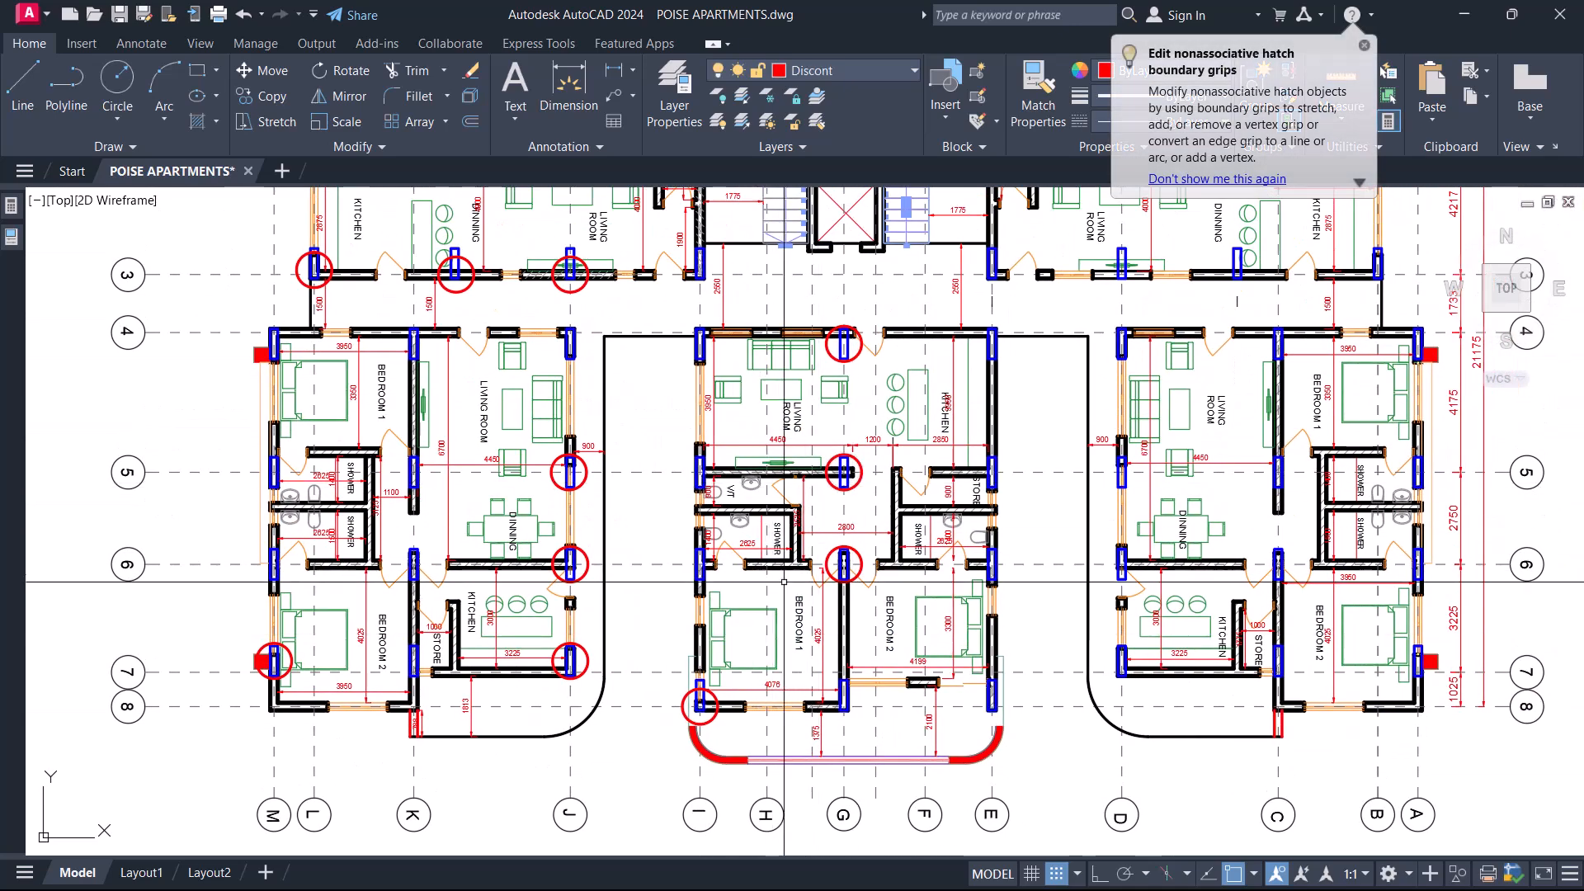
pyautogui.scroll(-6, 742, 602)
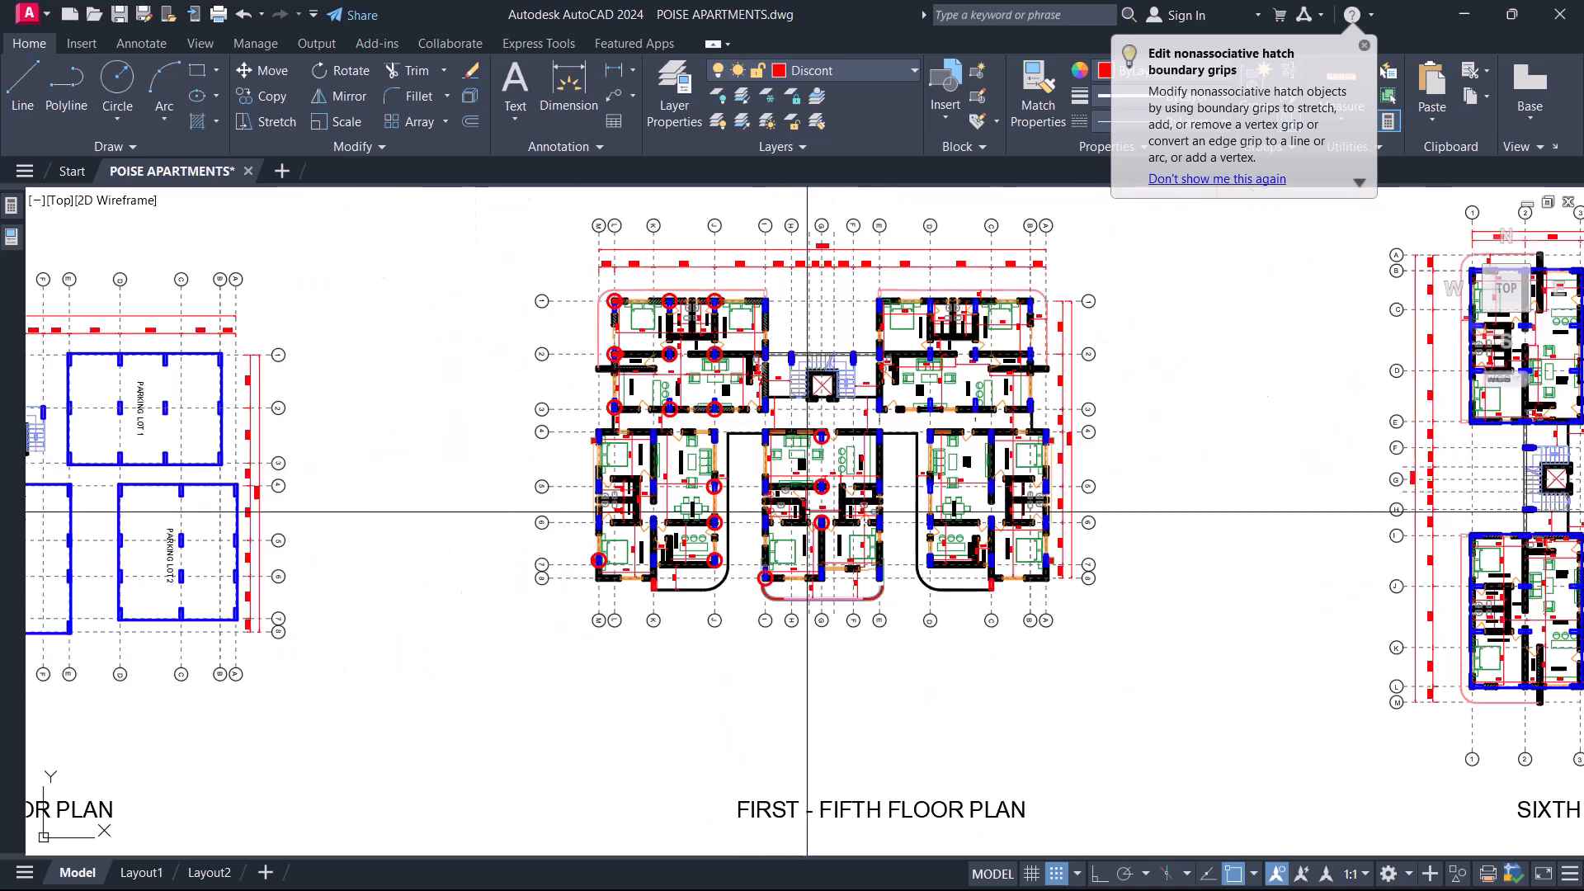
# Examine the blue columns against the walls on grids 4 to 8 of the stripped first to fifth floor plan.
pyautogui.scroll(12, 746, 299)
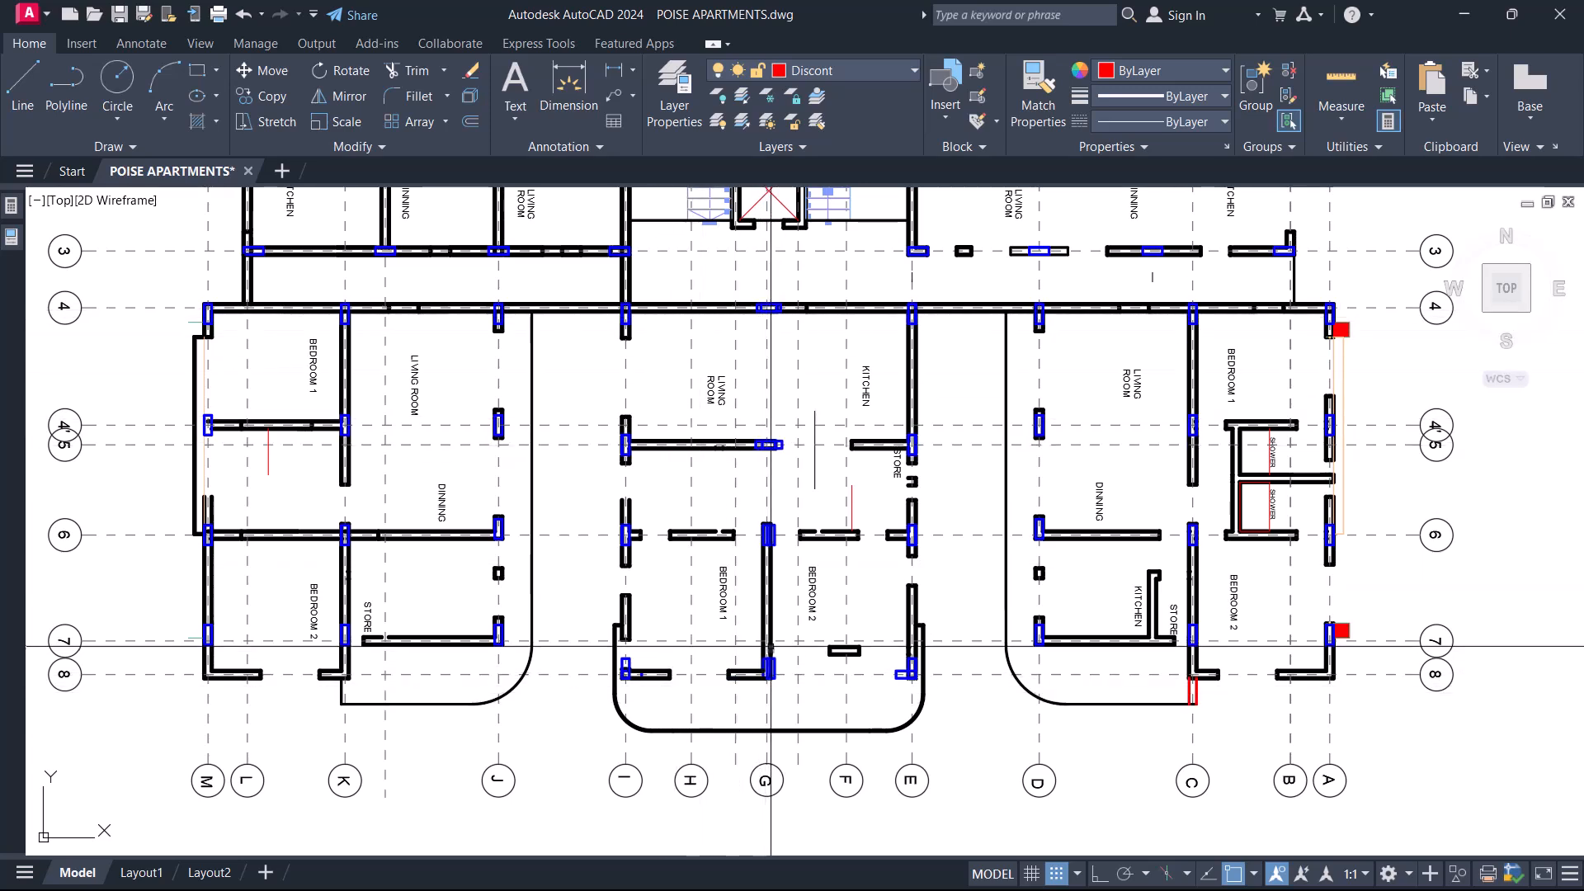
pyautogui.scroll(4, 908, 681)
pyautogui.scroll(-5, 902, 459)
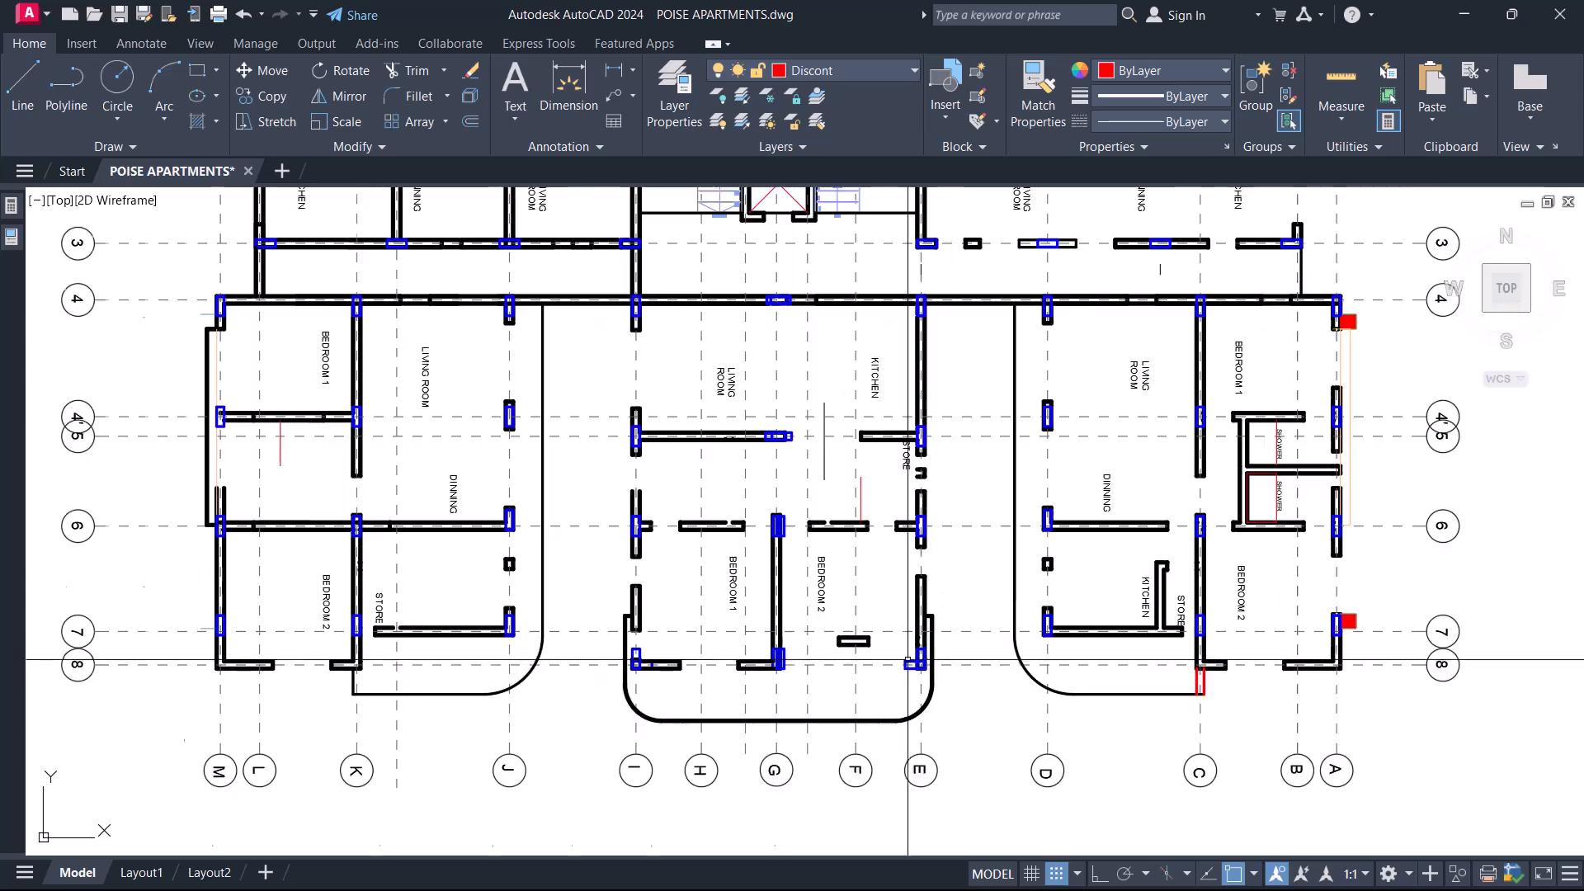
pyautogui.scroll(7, 986, 377)
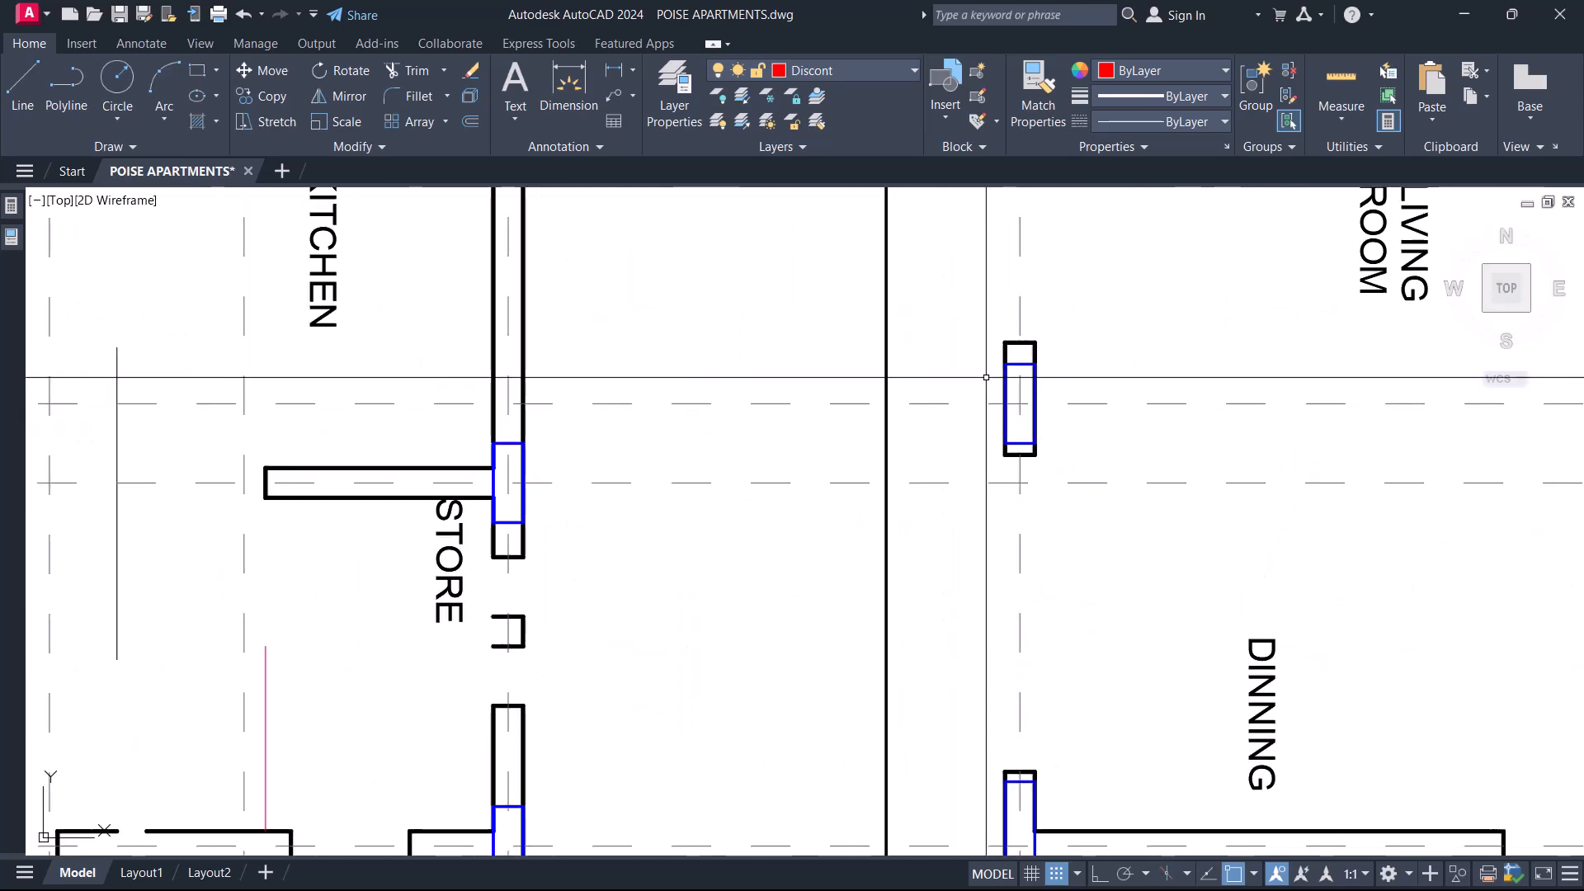
pyautogui.scroll(-5, 986, 377)
pyautogui.scroll(6, 594, 561)
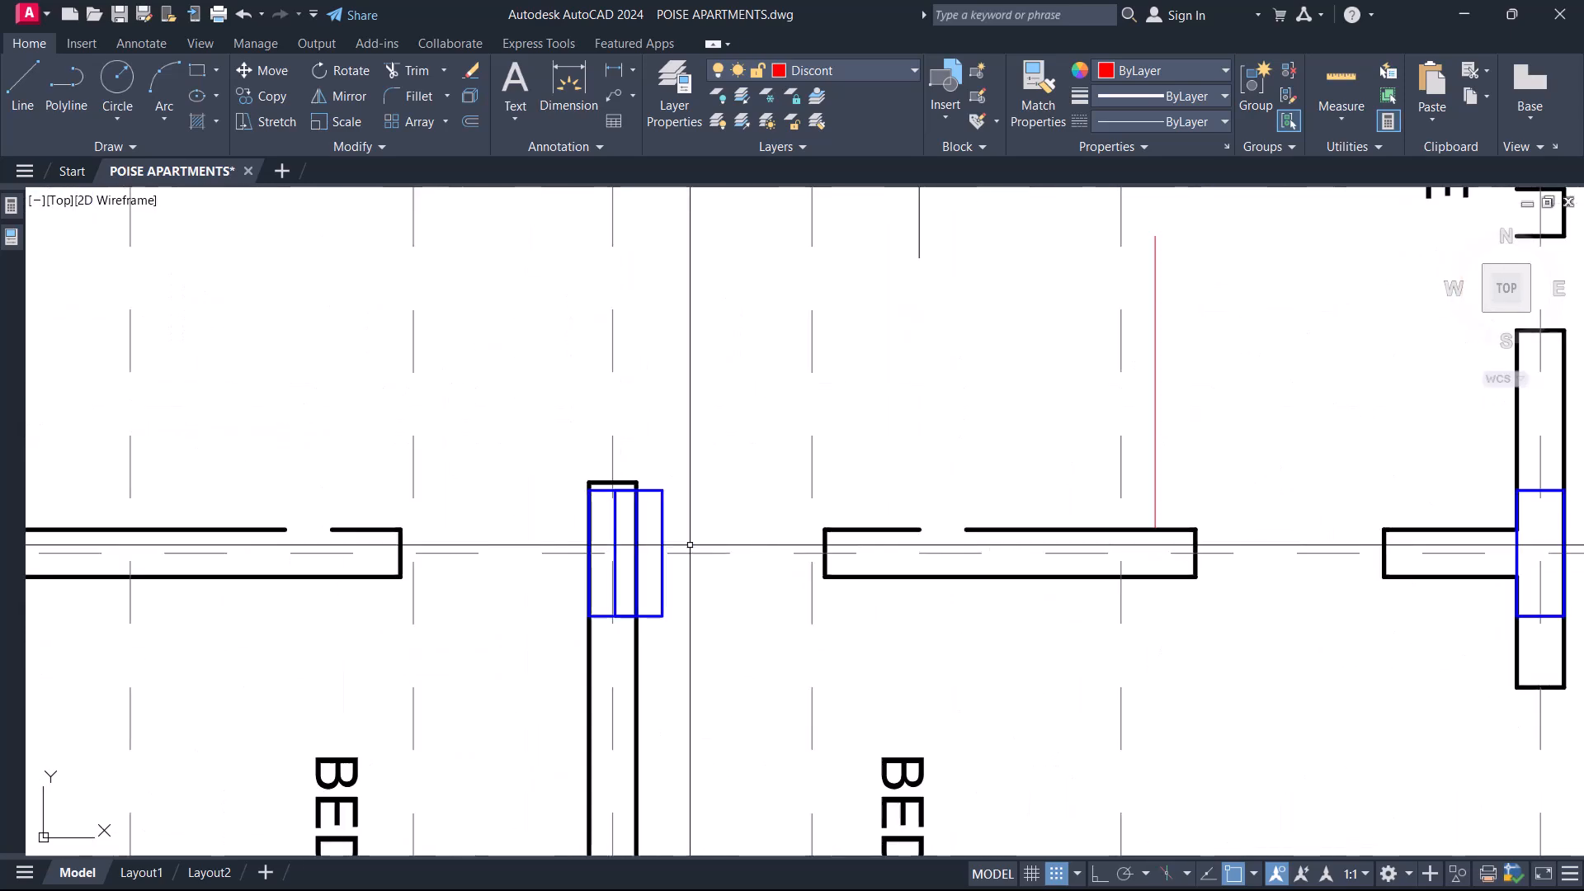
pyautogui.scroll(-5, 717, 377)
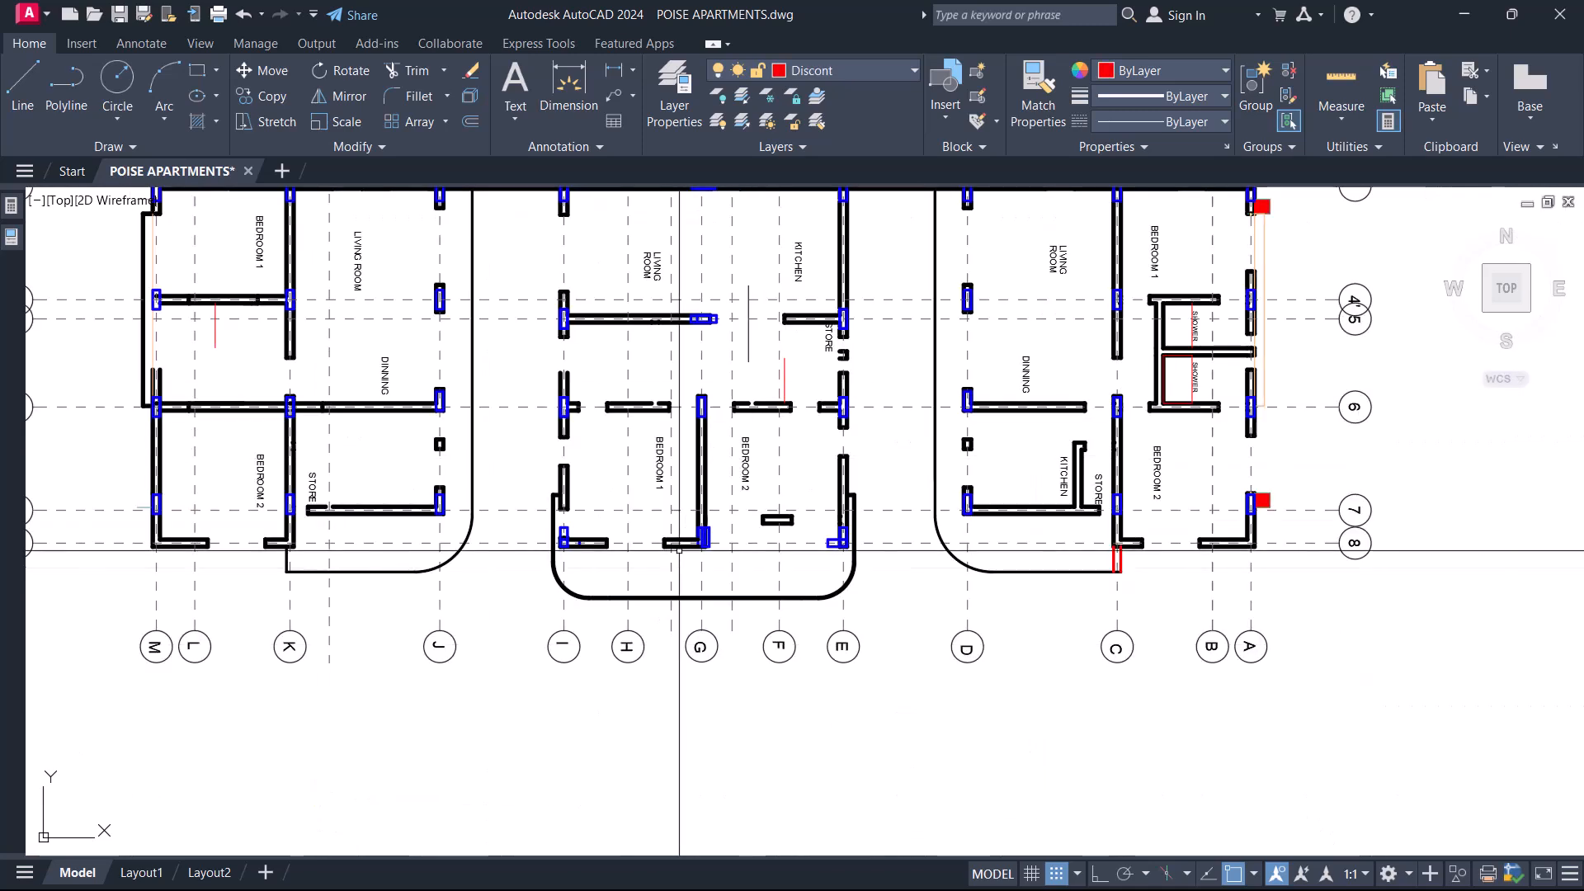
pyautogui.scroll(6, 767, 505)
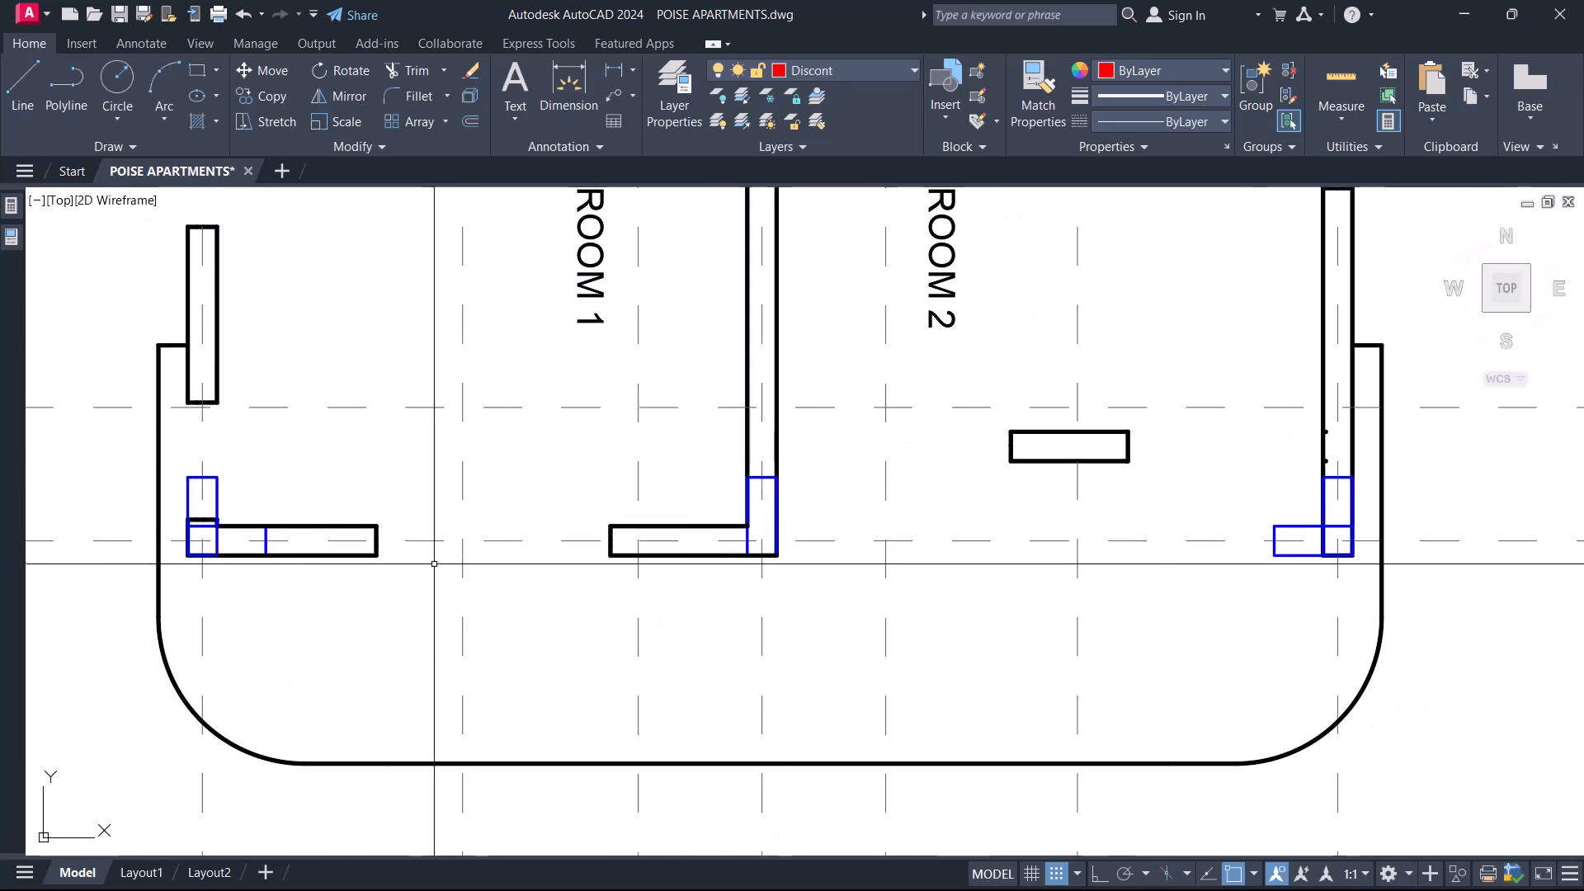
pyautogui.moveTo(396, 544); pyautogui.dragTo(669, 559, button='middle')
pyautogui.scroll(-8, 670, 559)
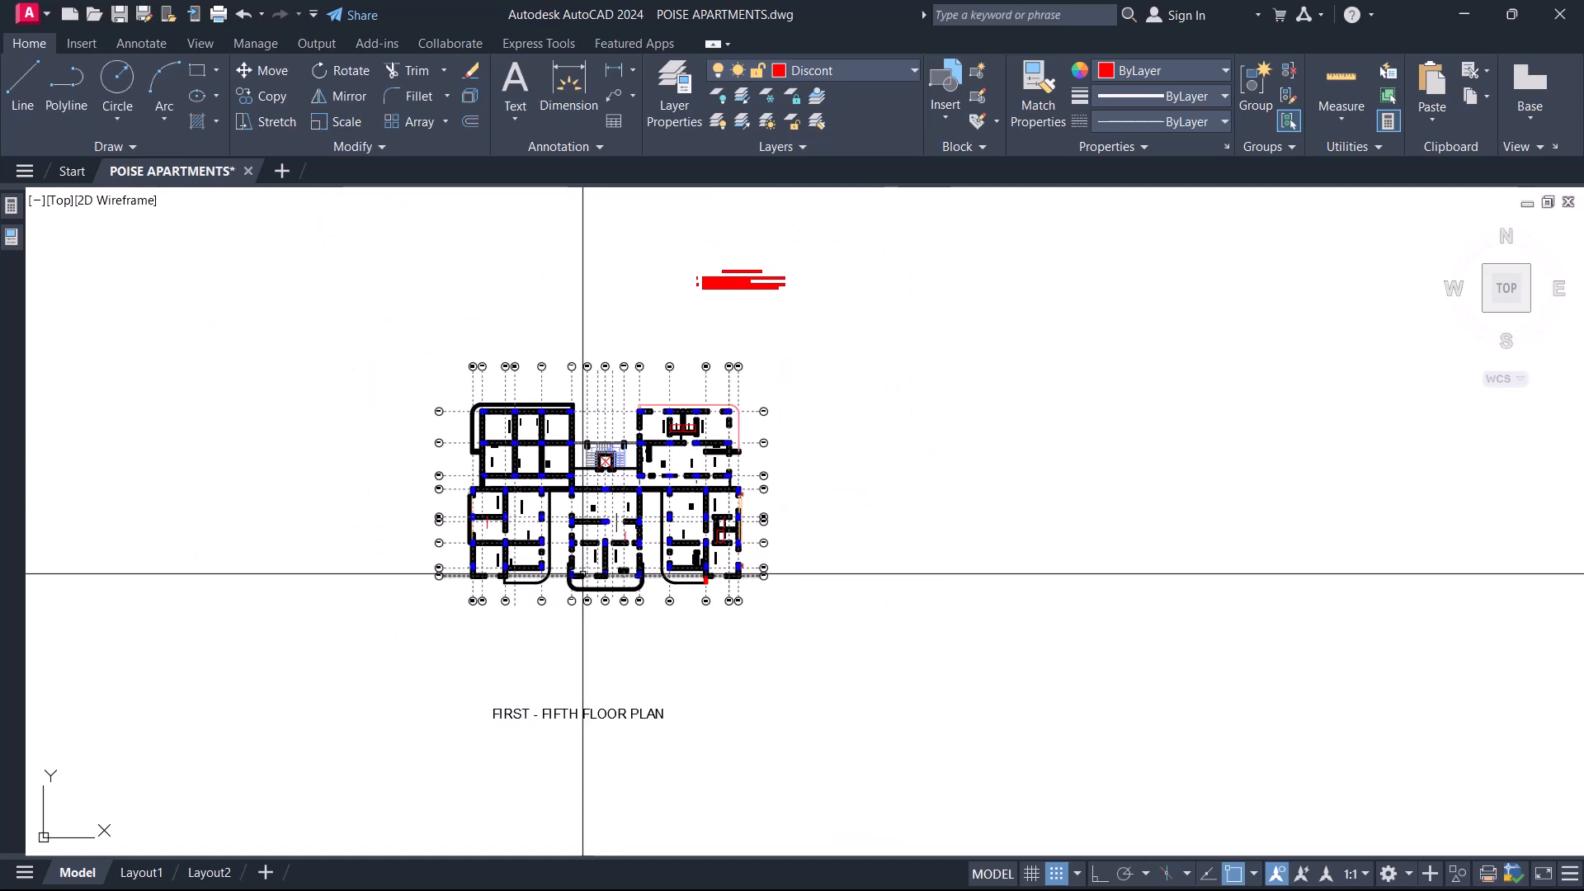
# Delete the vertical column at the intersection of grids I and 8, keeping the overlapping horizontal one.
pyautogui.scroll(10, 551, 569)
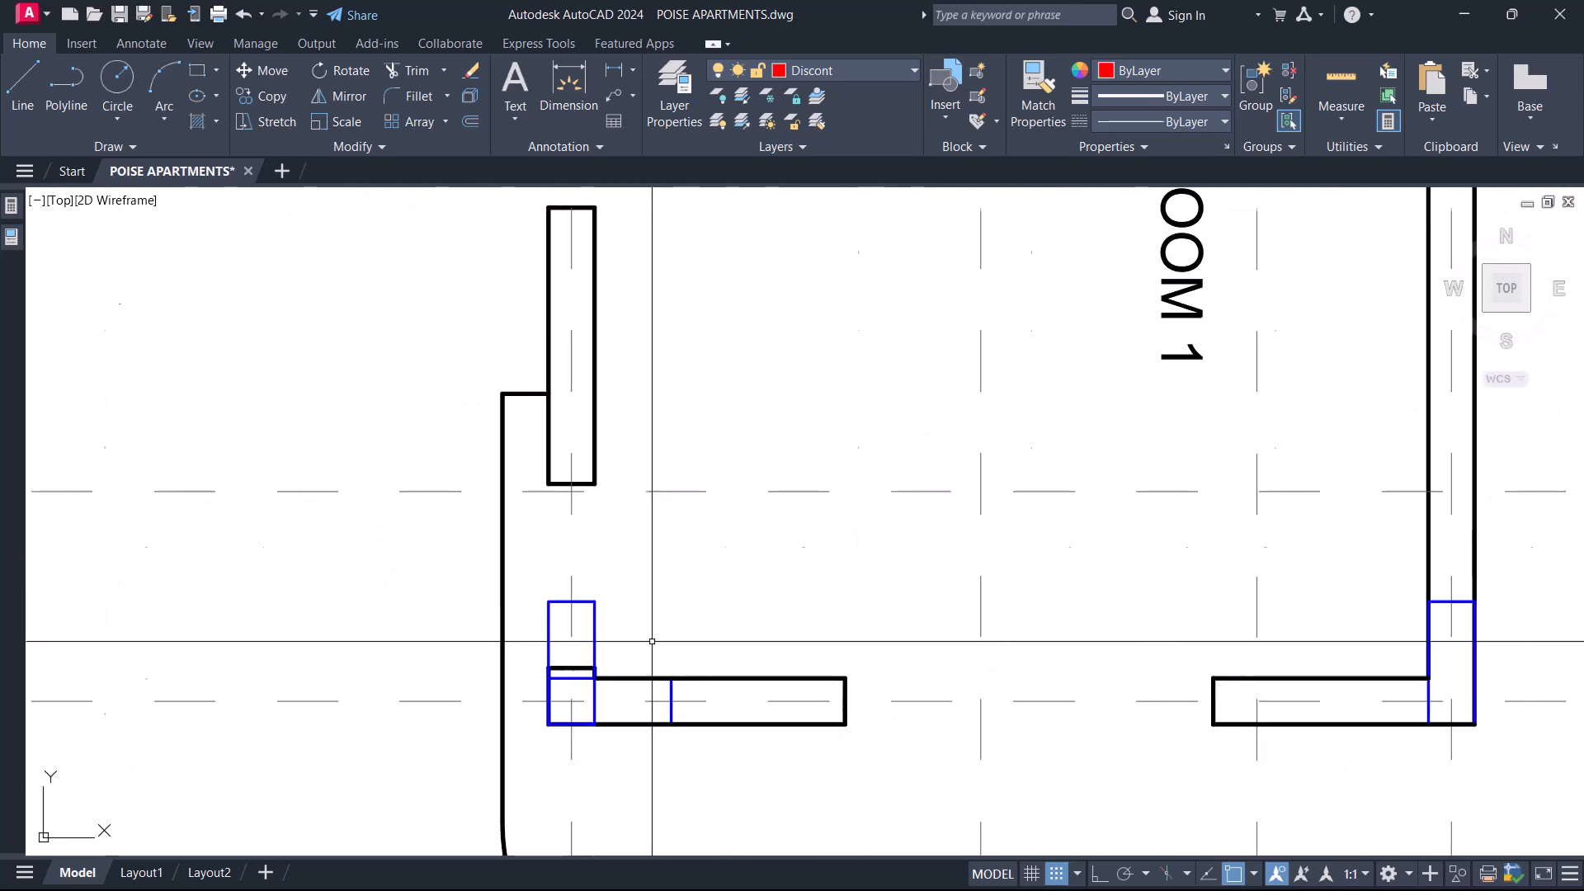
pyautogui.click(595, 610)
pyautogui.press('Delete')
pyautogui.scroll(-5, 706, 559)
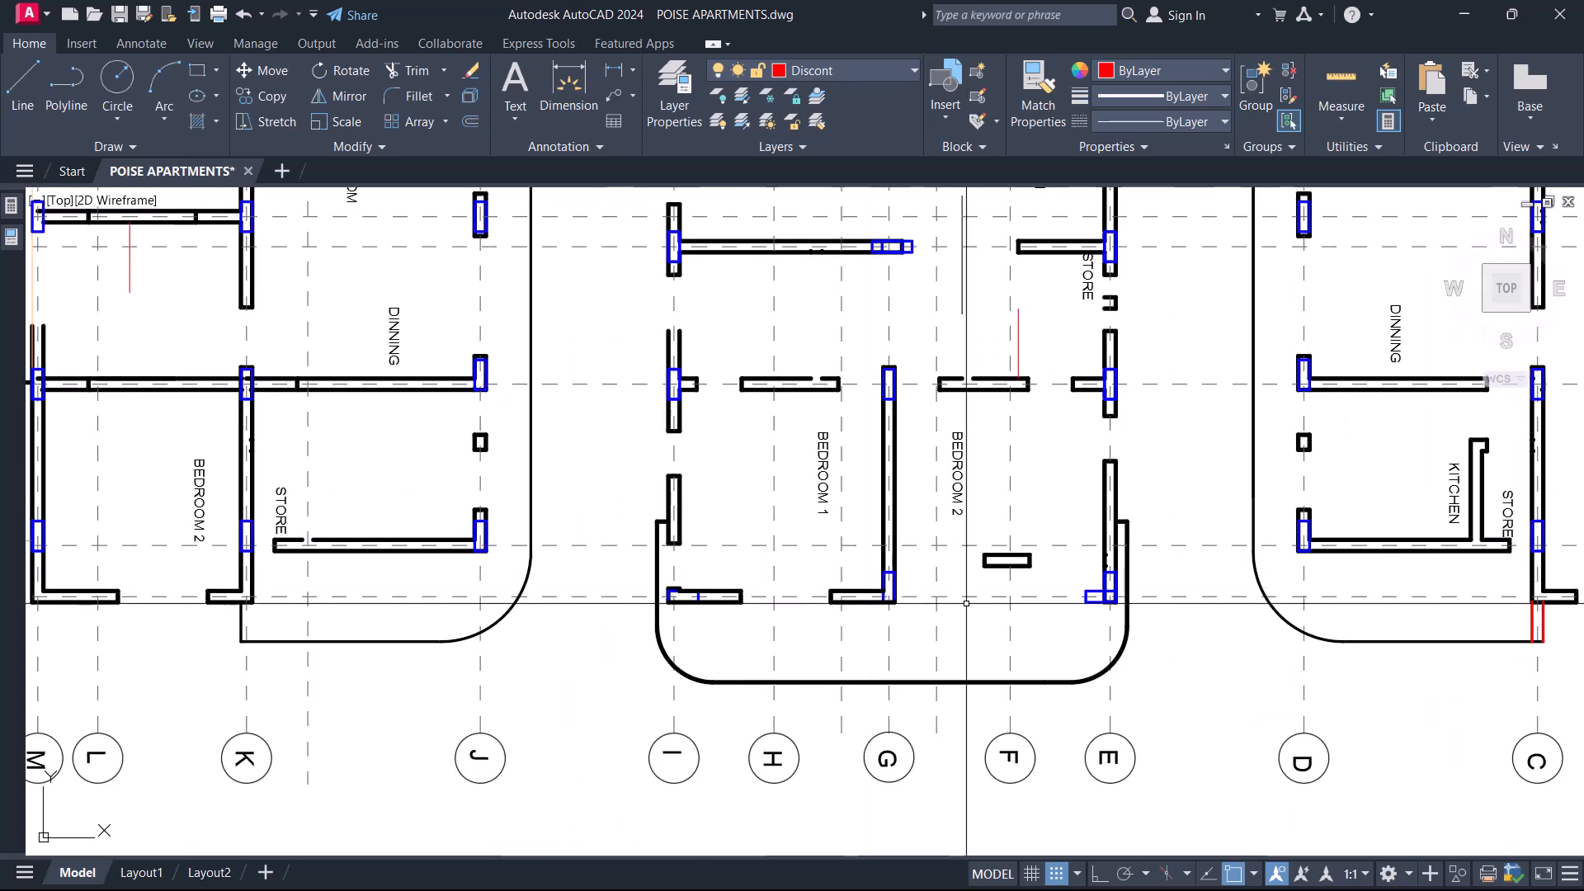
# Compare the column positions on the stripped typical floor plan with the ground floor parking plan and the site access plan.
pyautogui.moveTo(789, 622)
pyautogui.mouseDown(button='middle')
pyautogui.moveTo(744, 688)
pyautogui.moveTo(665, 750)
pyautogui.moveTo(659, 777)
pyautogui.mouseUp(button='middle')
pyautogui.scroll(-10, 629, 431)
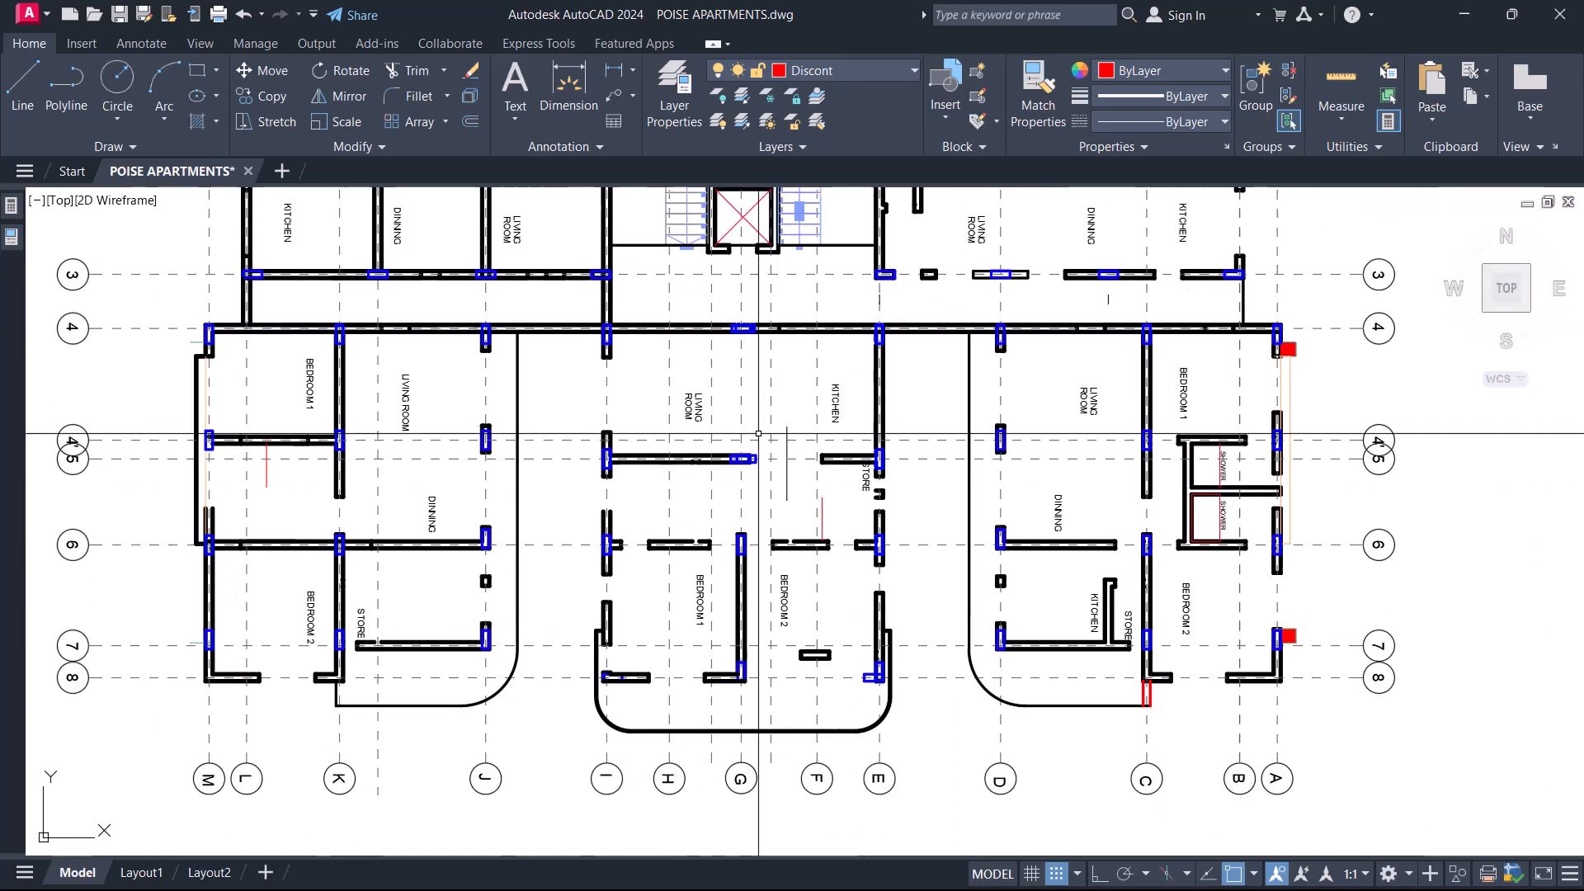
pyautogui.scroll(8, 628, 603)
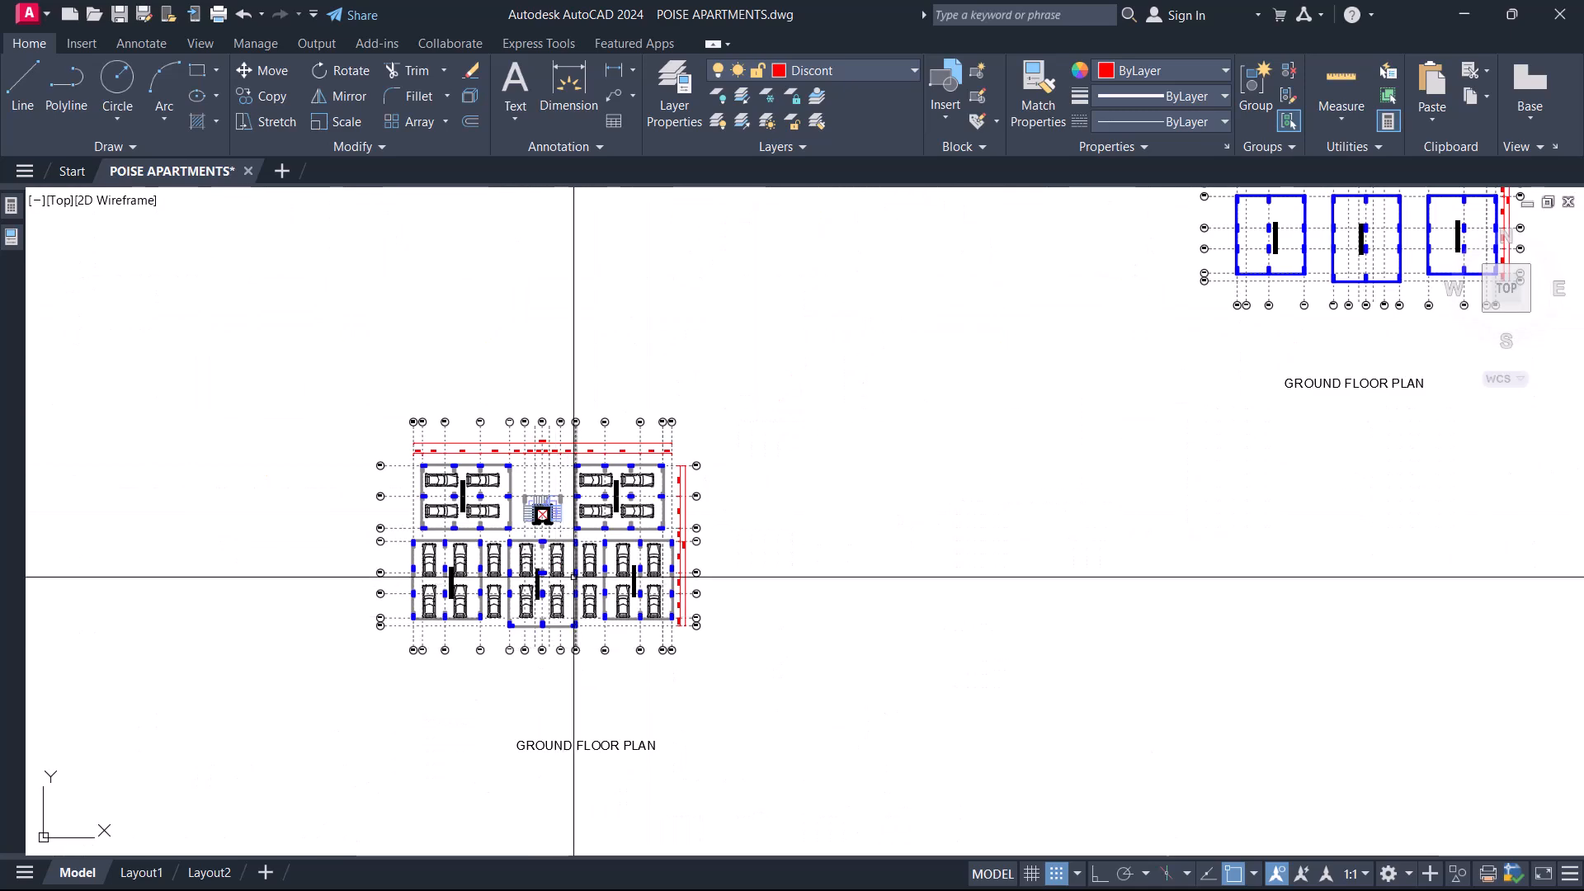
pyautogui.scroll(-6, 575, 577)
pyautogui.moveTo(576, 738); pyautogui.dragTo(636, 548, button='middle')
pyautogui.scroll(6, 637, 594)
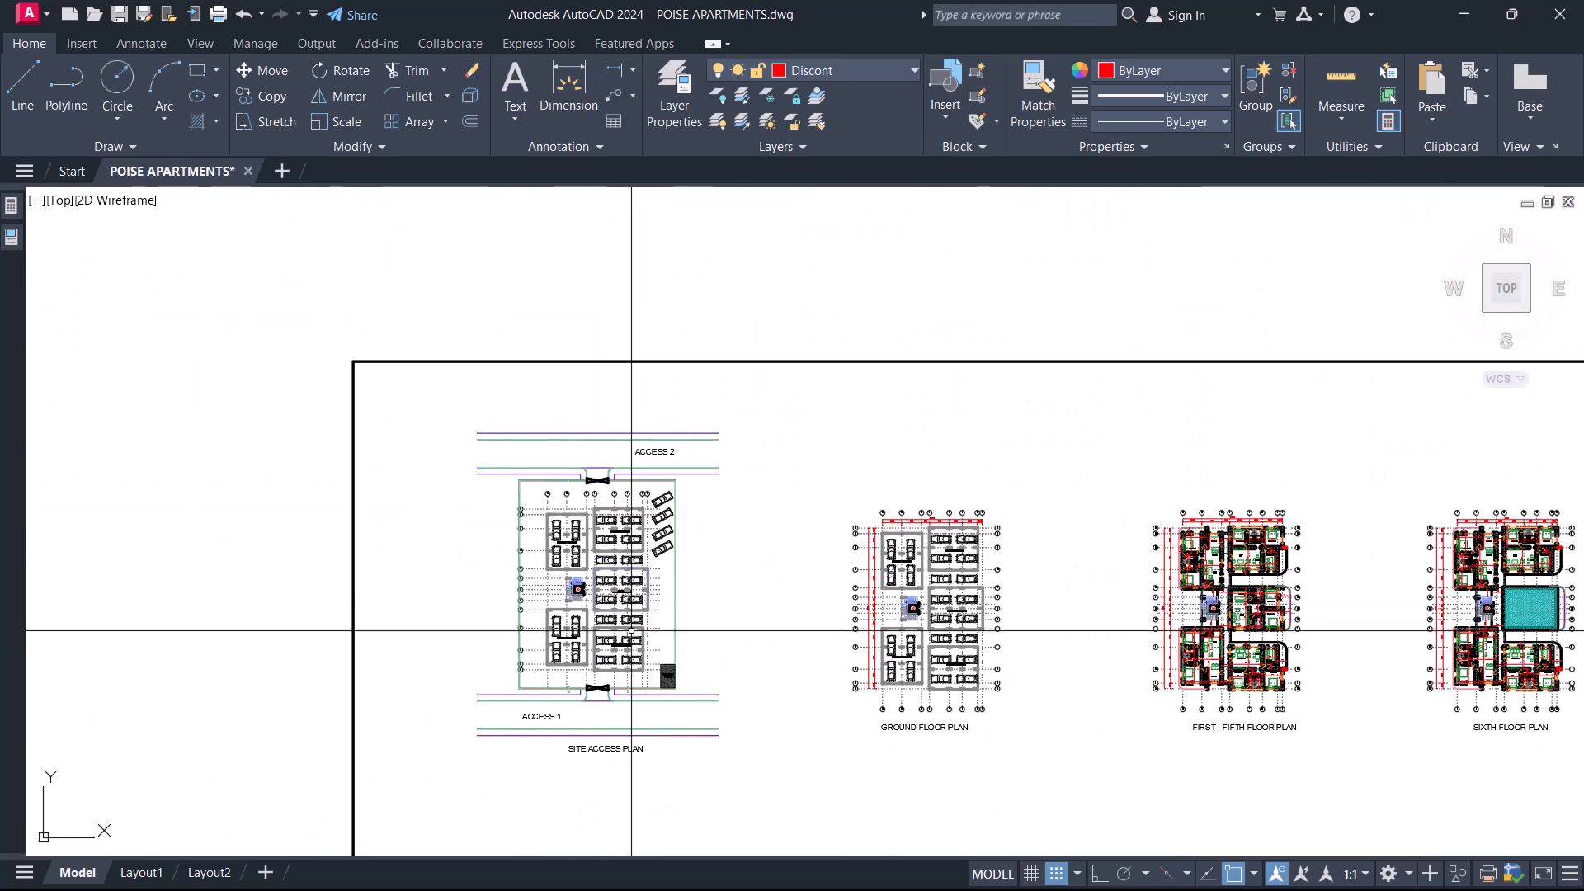
pyautogui.scroll(-5, 679, 379)
pyautogui.moveTo(679, 379); pyautogui.dragTo(647, 463, button='middle')
pyautogui.scroll(12, 580, 343)
pyautogui.scroll(2, 479, 388)
pyautogui.scroll(-10, 511, 512)
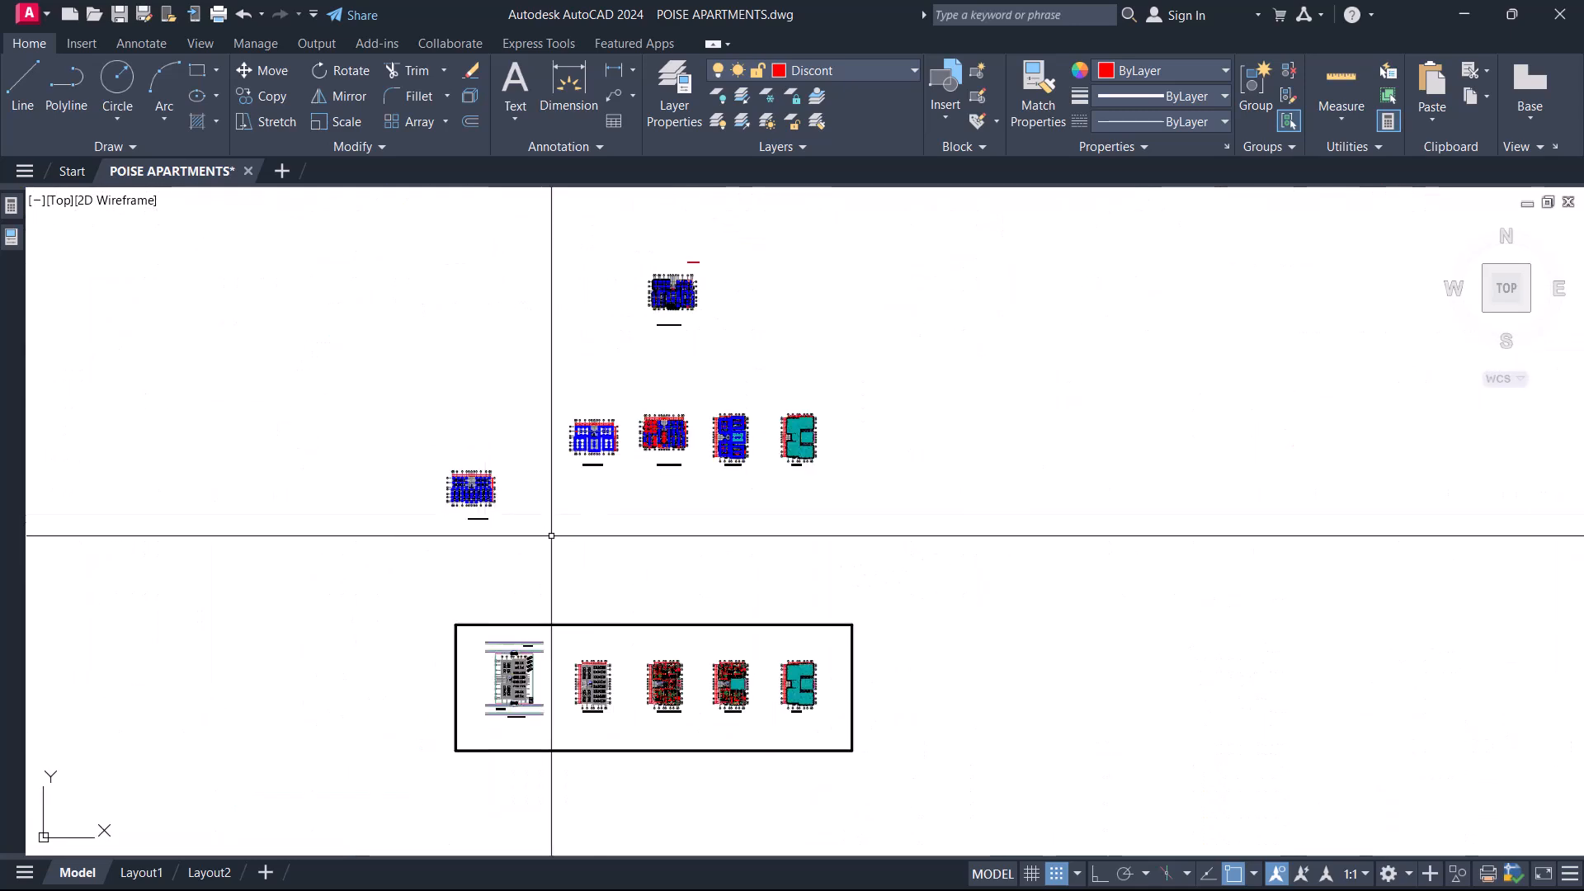
pyautogui.scroll(2, 659, 416)
pyautogui.scroll(-5, 644, 379)
pyautogui.scroll(5, 646, 418)
pyautogui.scroll(6, 581, 339)
pyautogui.scroll(-7, 566, 453)
# Add a third item to the structural modifications note: "Parking Lot 3- 3 columns to change their orientation".
pyautogui.scroll(7, 577, 349)
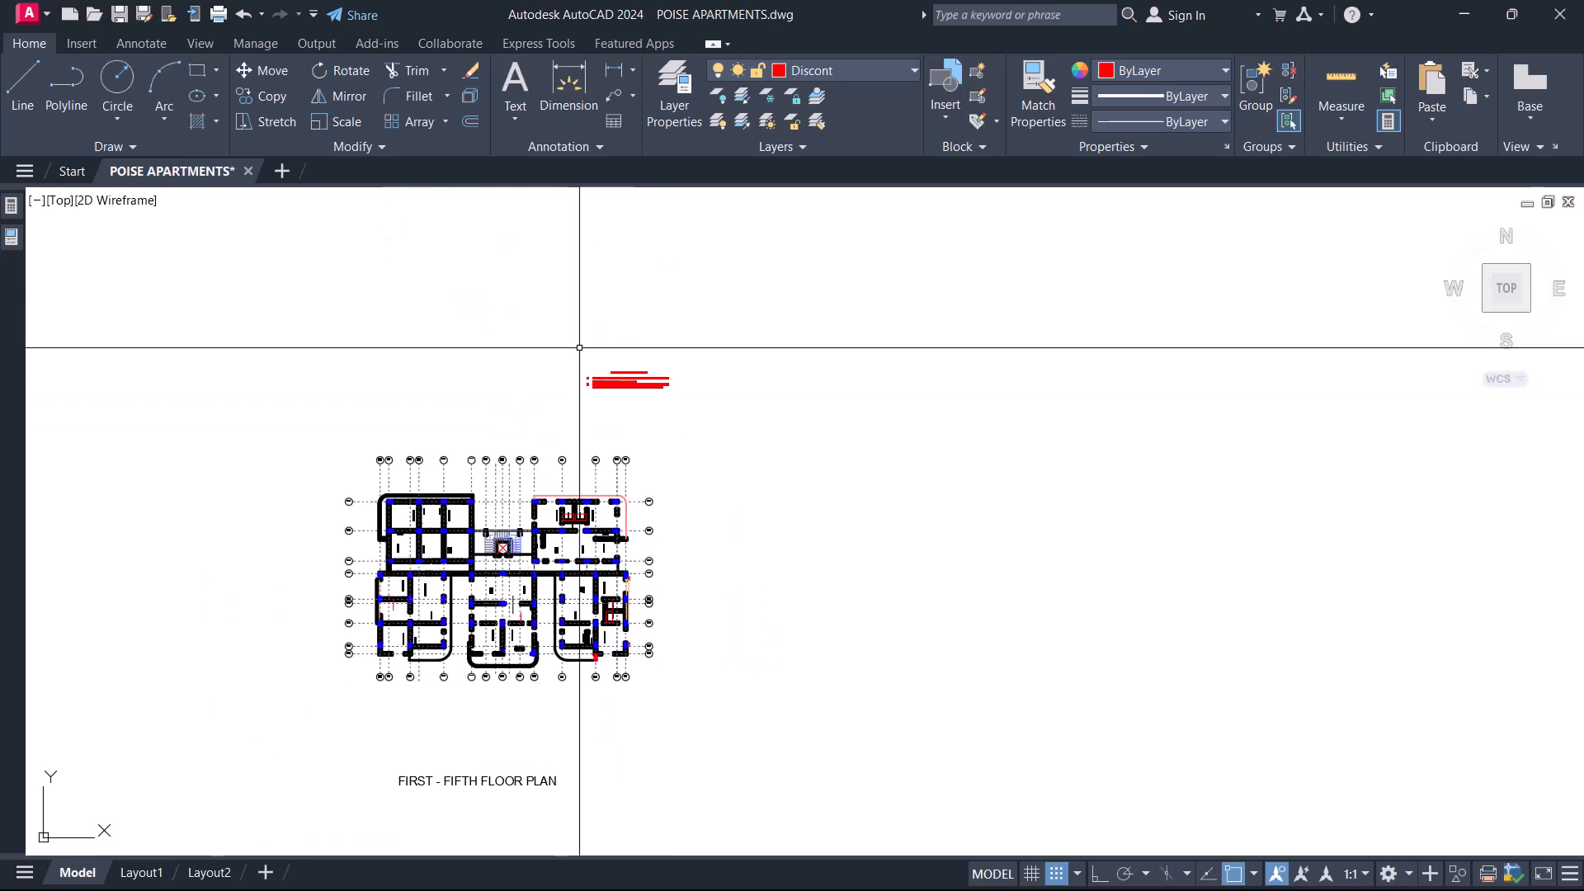
pyautogui.scroll(5, 638, 402)
pyautogui.doubleClick(633, 332)
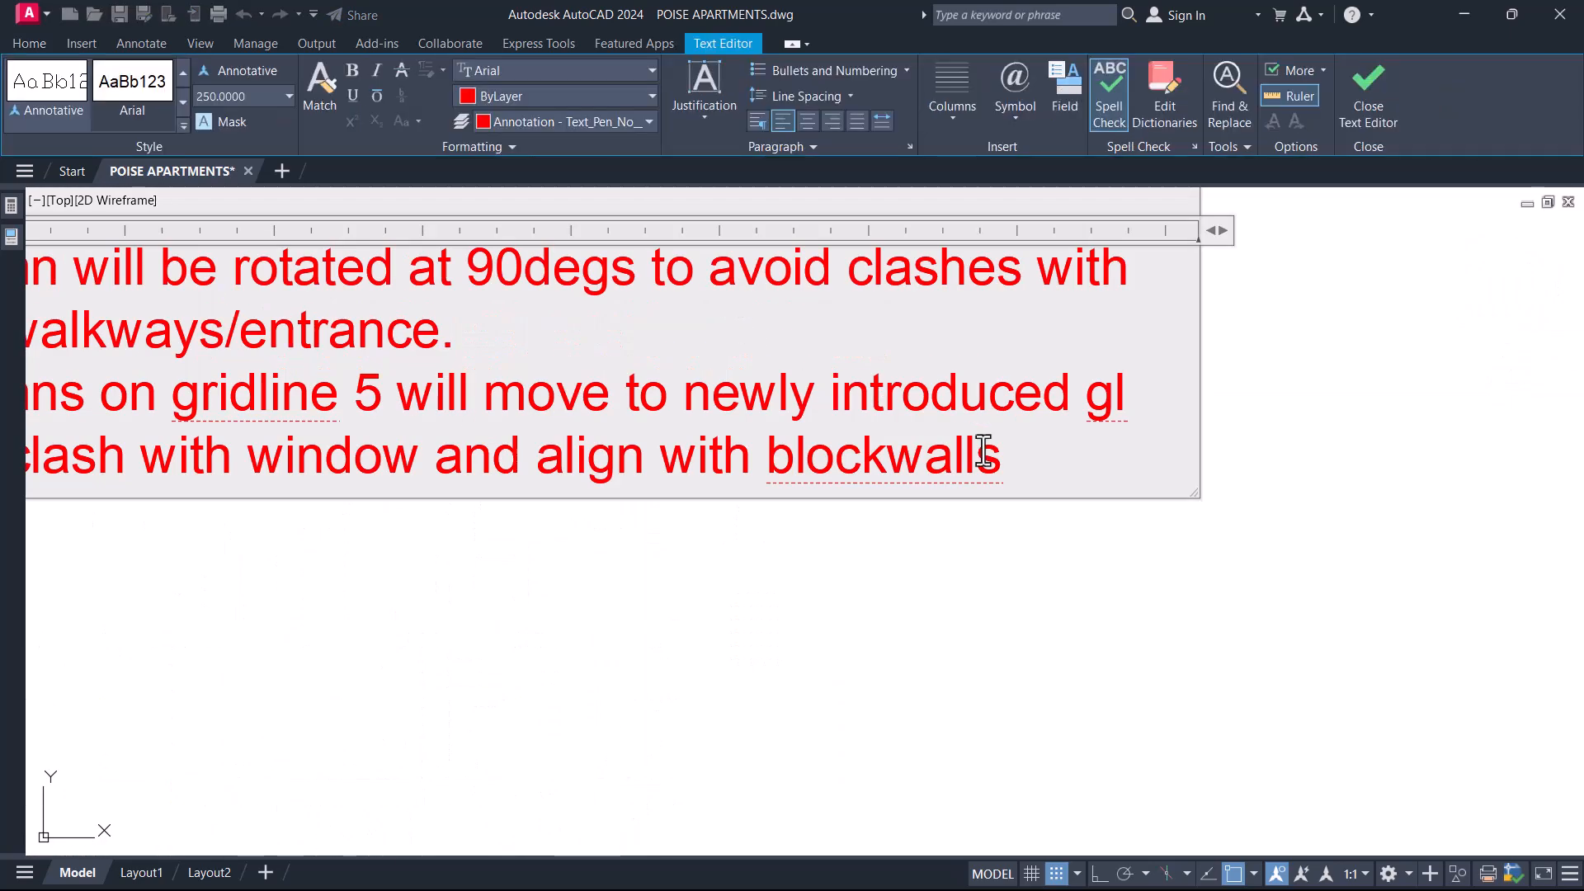
pyautogui.press('Return')
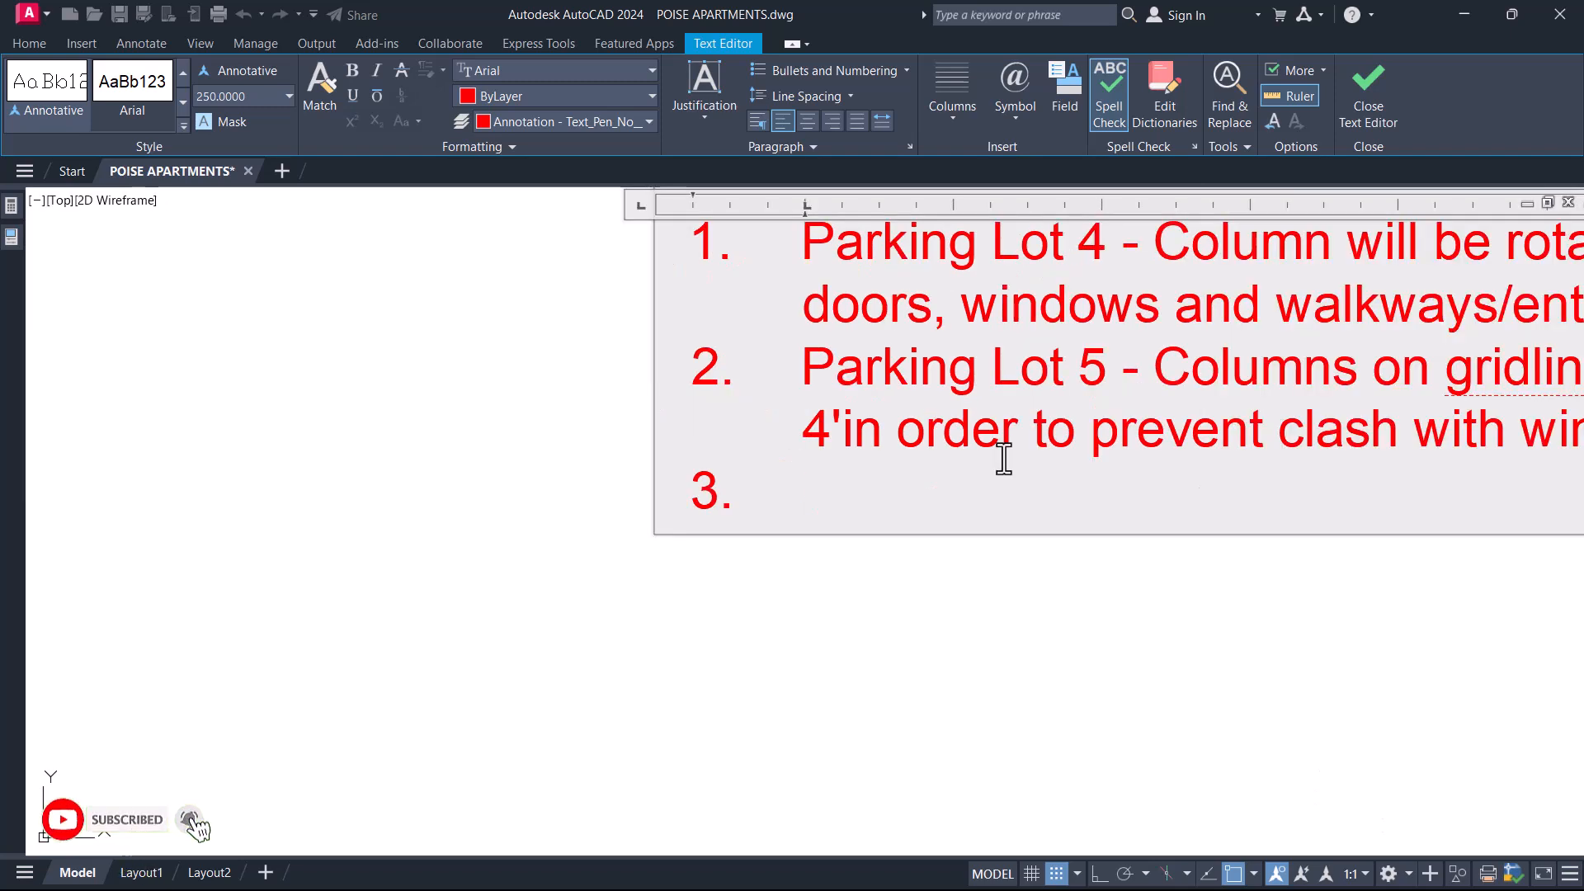
pyautogui.write('Partking')
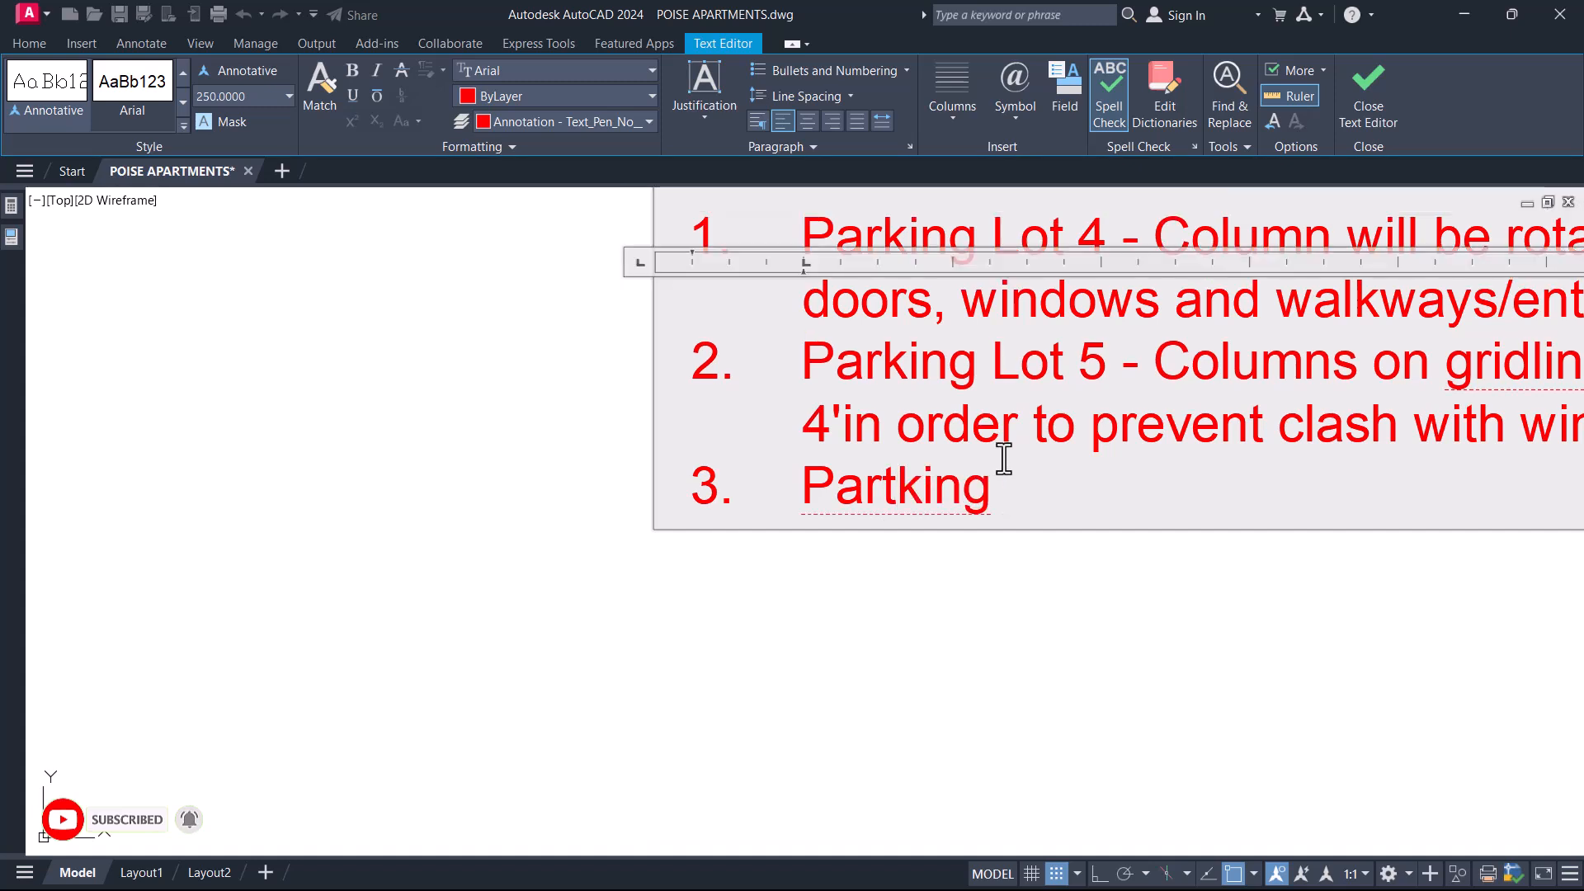
pyautogui.press('BackSpace')
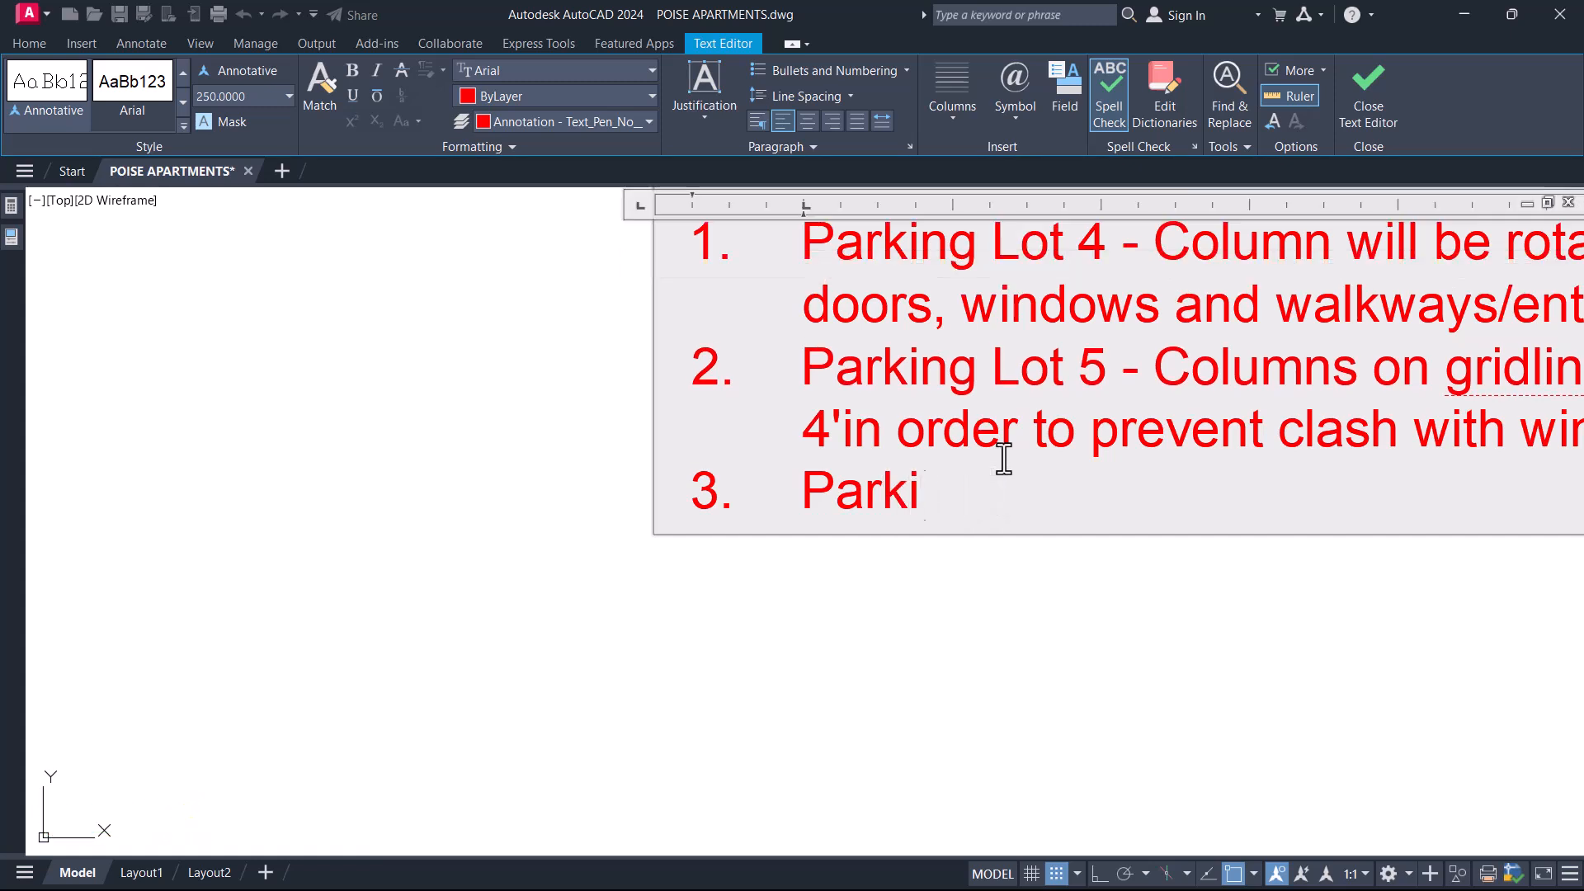
pyautogui.write('ng Lot 3- 3 columns')
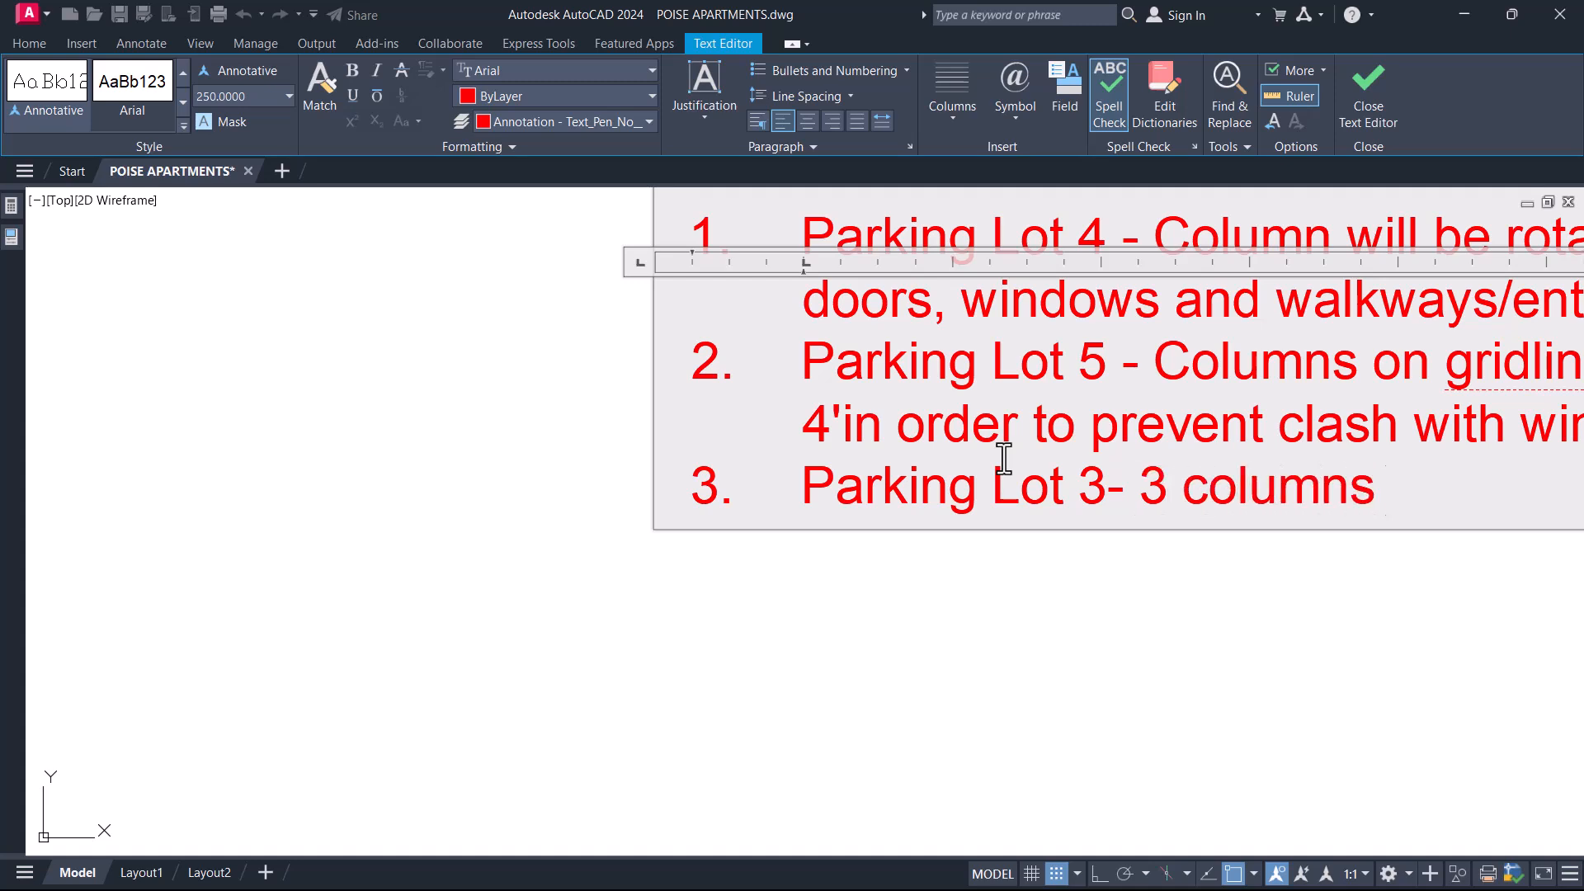
pyautogui.write('ge their orrientation')
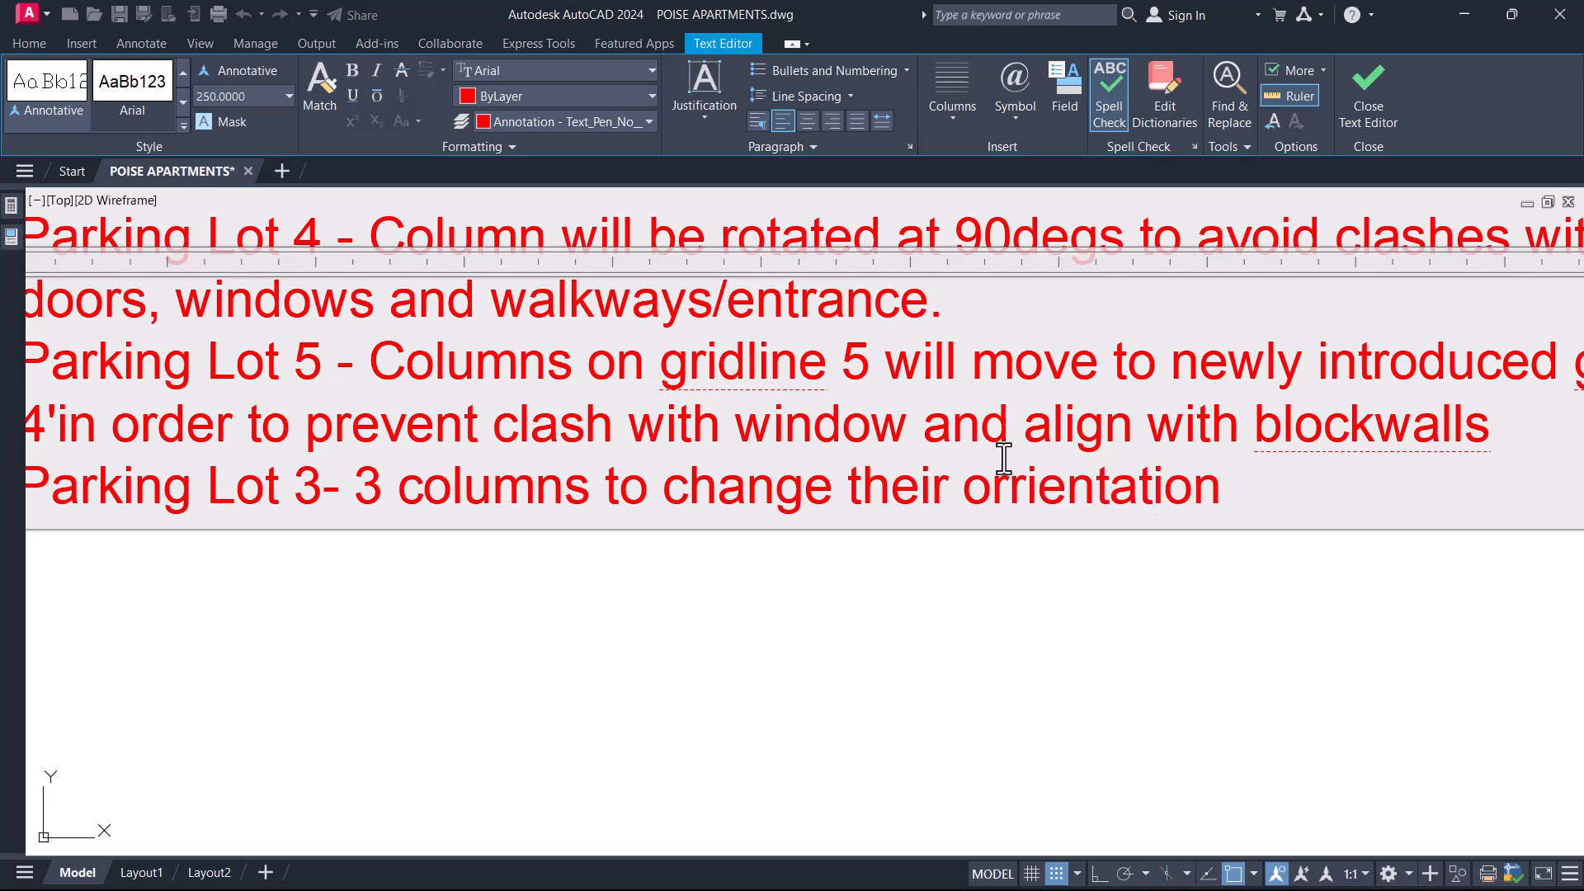
pyautogui.click(1029, 576)
# Examine the whole stripped first to fifth floor plan and its columns on grids 4' to 8.
pyautogui.scroll(-6, 877, 520)
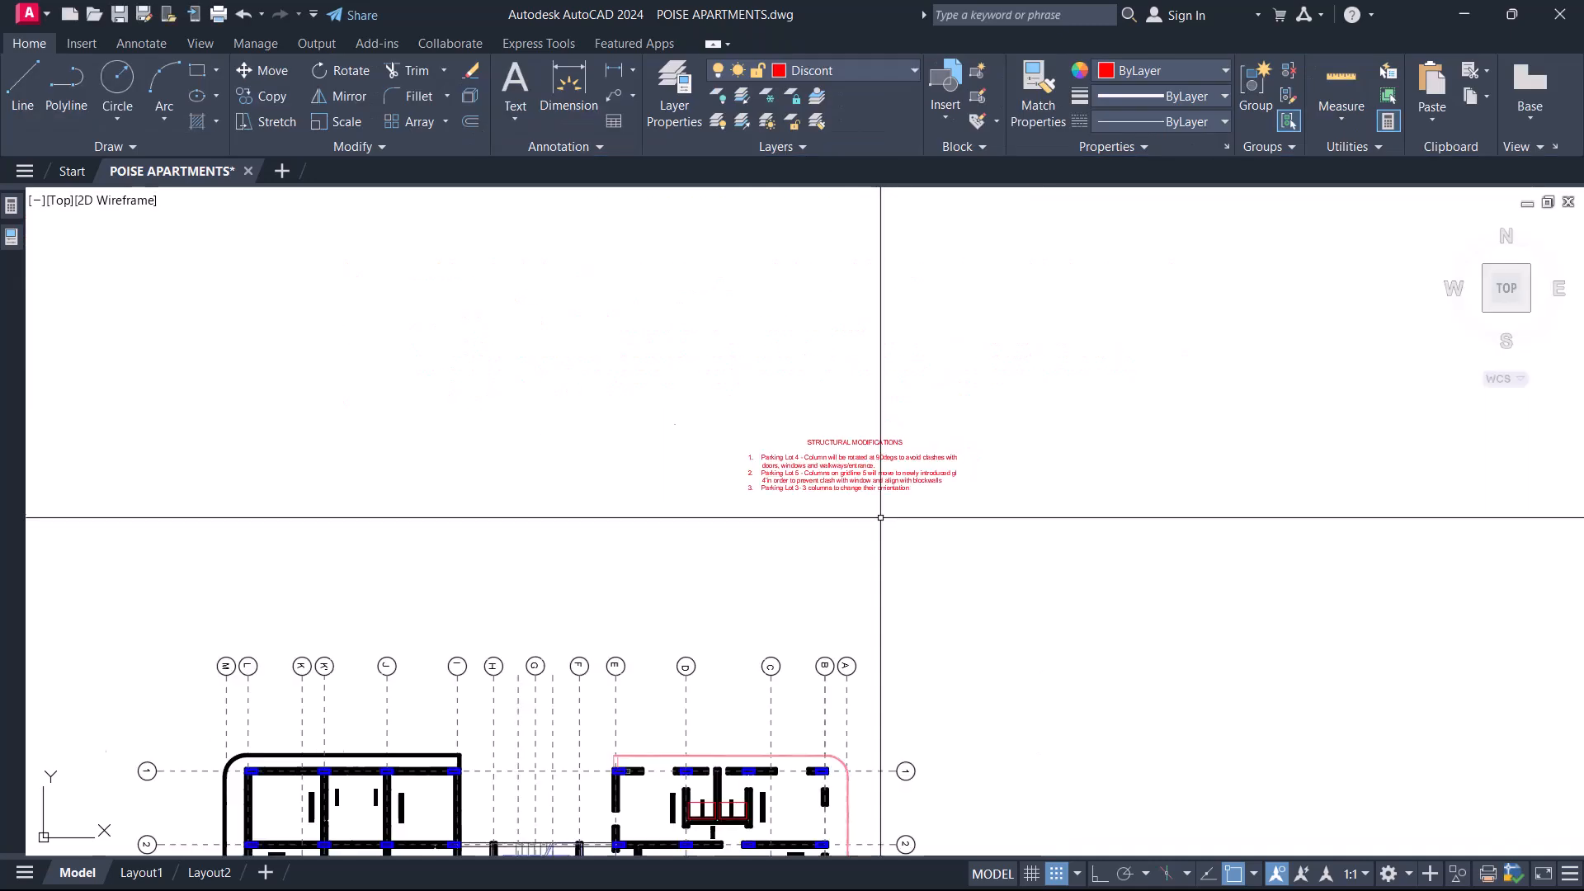
pyautogui.moveTo(730, 681); pyautogui.dragTo(916, 577, button='middle')
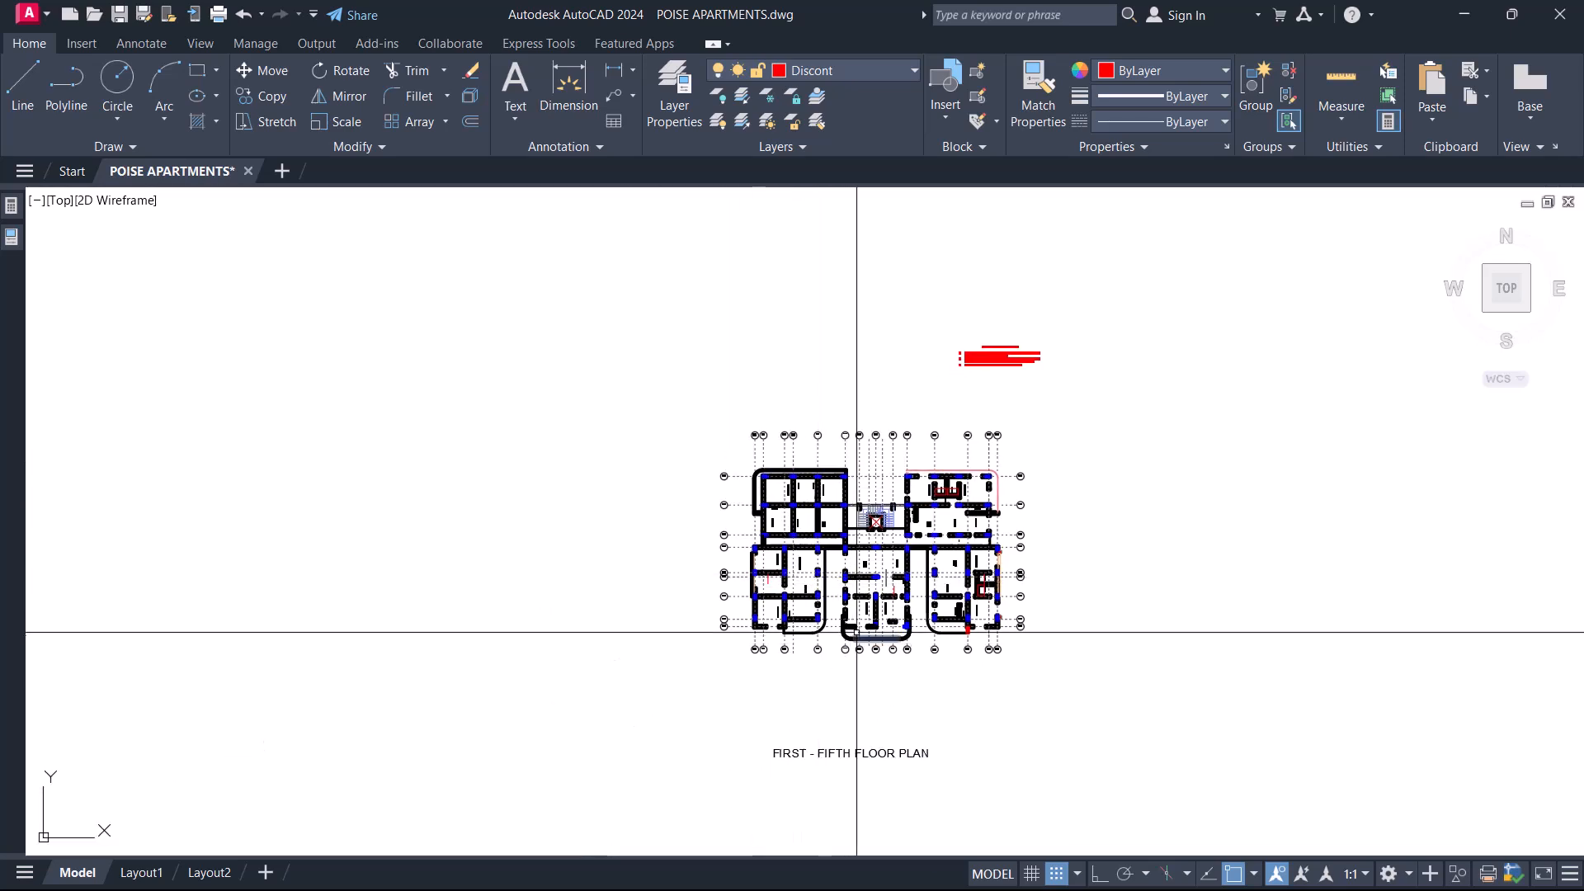
pyautogui.scroll(4, 877, 636)
pyautogui.moveTo(924, 454); pyautogui.dragTo(842, 518, button='middle')
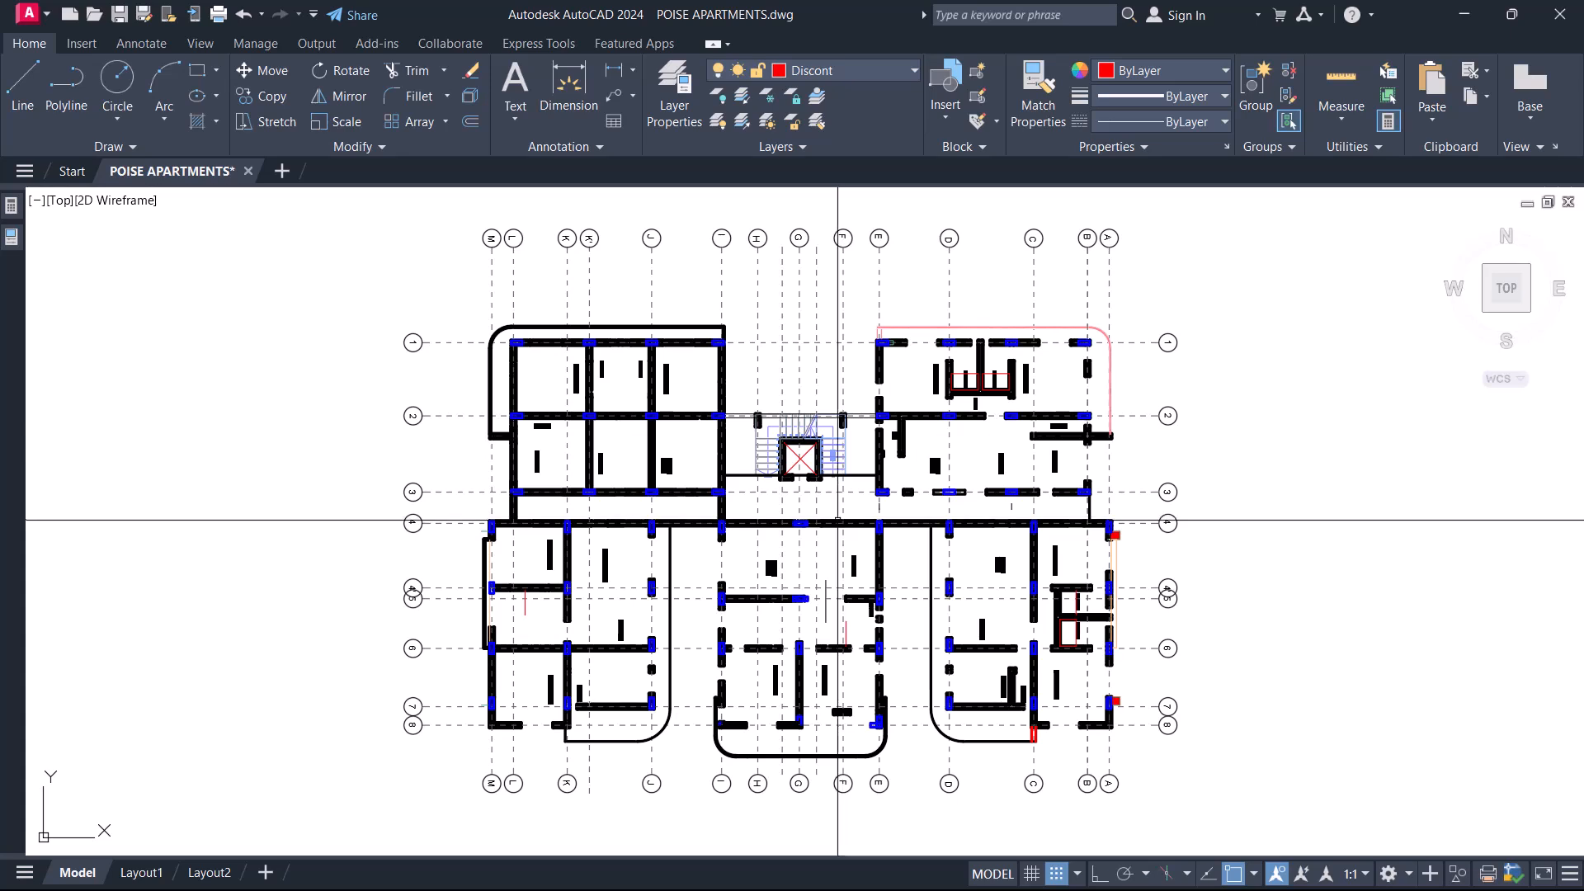
pyautogui.scroll(5, 476, 485)
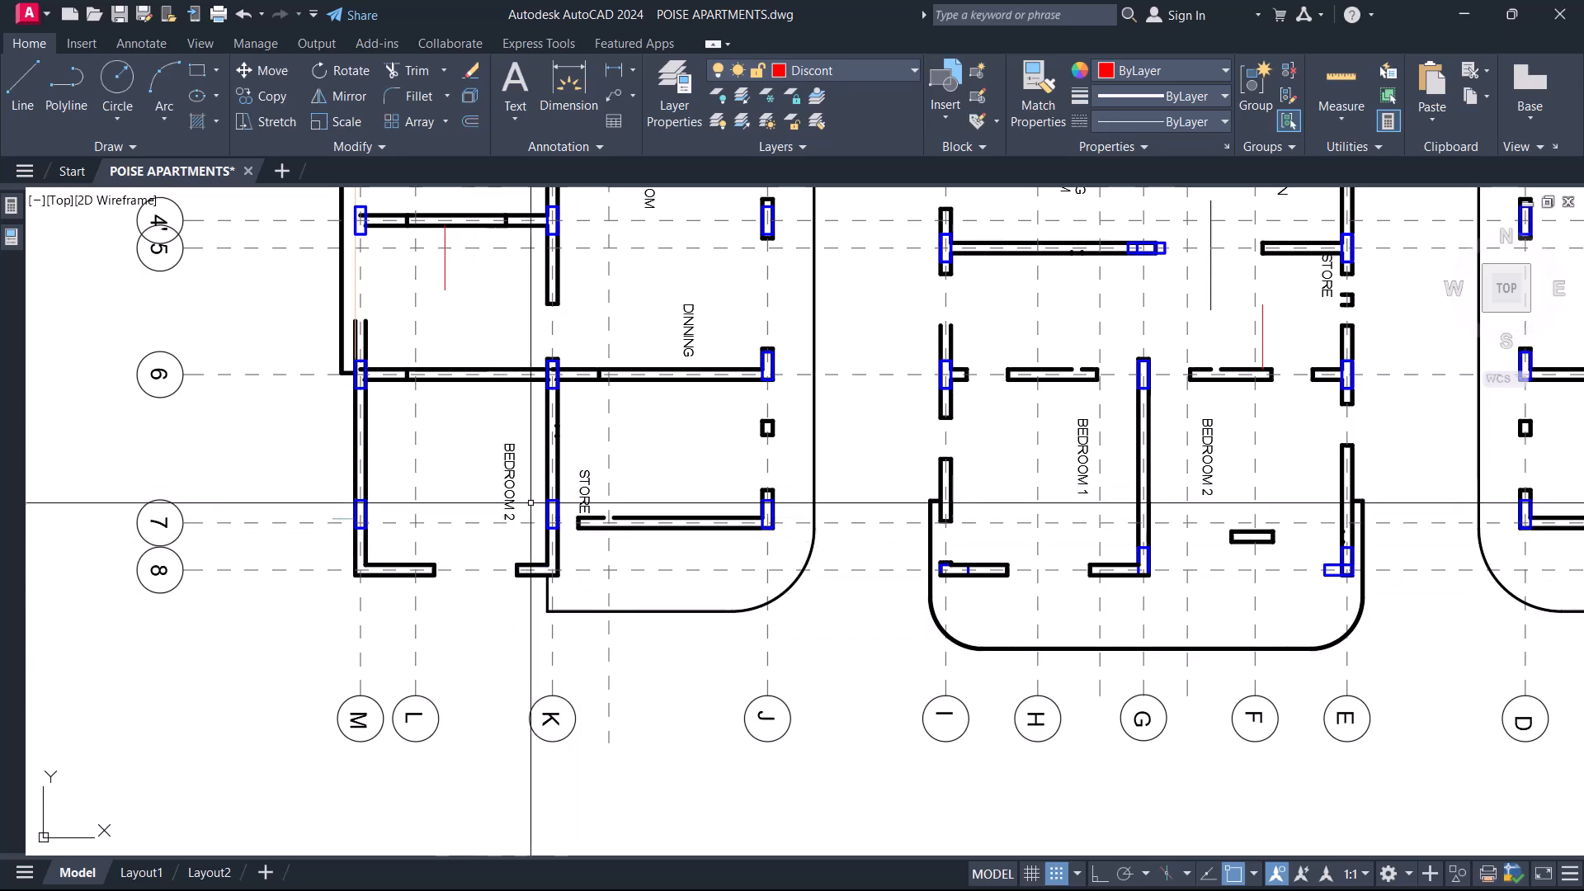
pyautogui.scroll(-5, 696, 581)
pyautogui.moveTo(809, 537); pyautogui.dragTo(726, 592, button='middle')
pyautogui.moveTo(806, 499); pyautogui.dragTo(806, 601, button='middle')
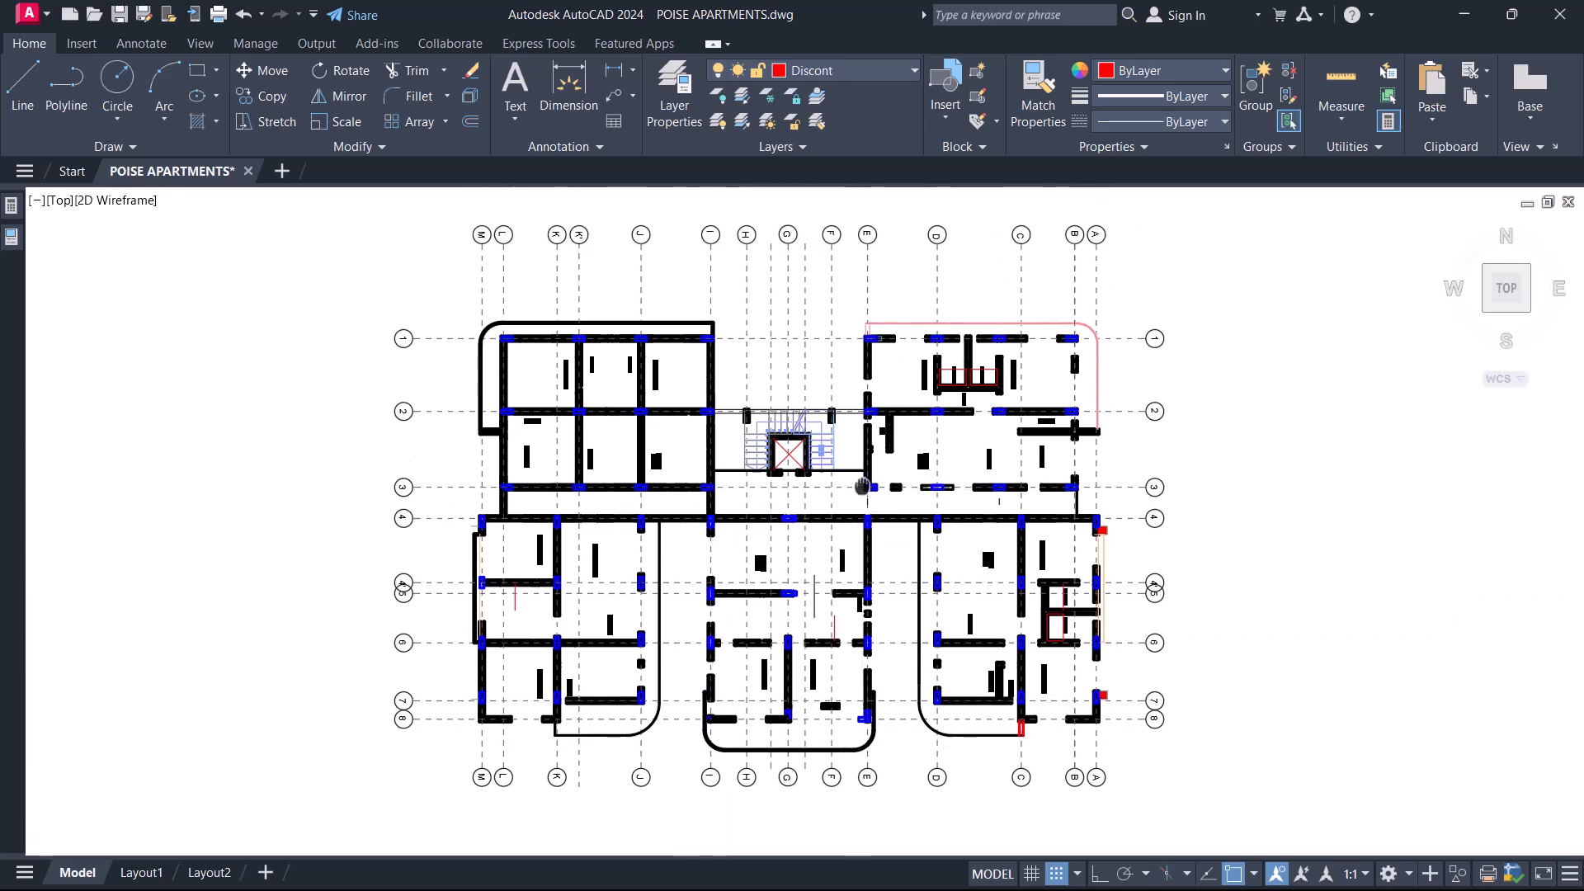